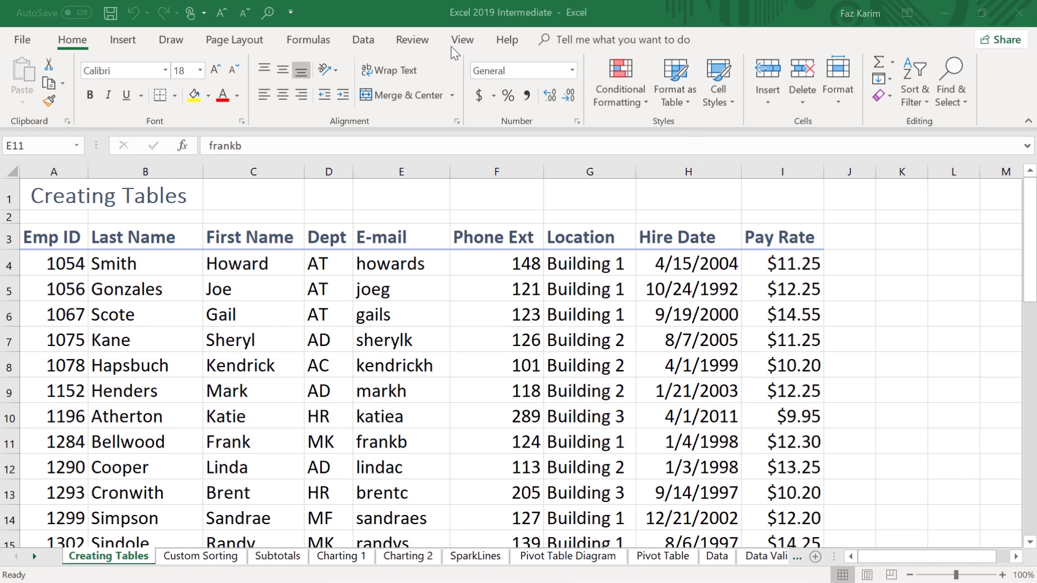
pyautogui.click(369, 37)
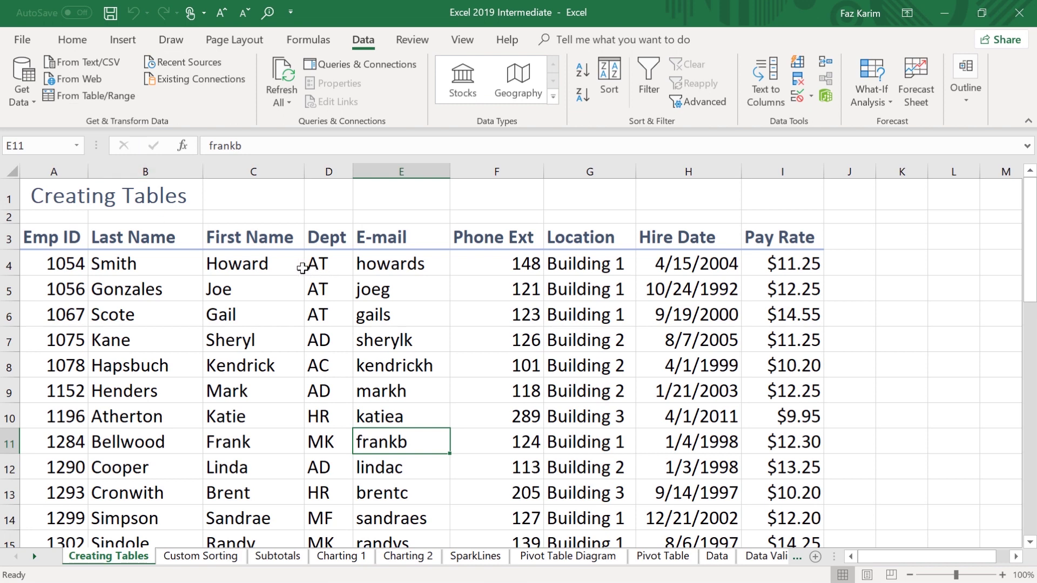
pyautogui.click(135, 45)
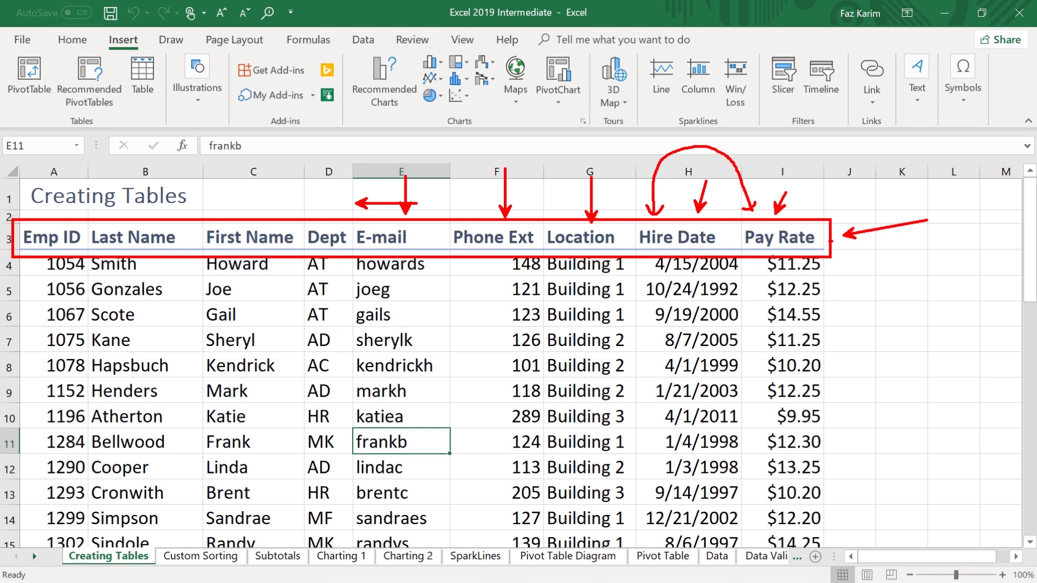
pyautogui.moveTo(833, 241)
pyautogui.mouseDown()
pyautogui.moveTo(871, 265)
pyautogui.moveTo(871, 292)
pyautogui.moveTo(845, 300)
pyautogui.moveTo(859, 308)
pyautogui.mouseUp()
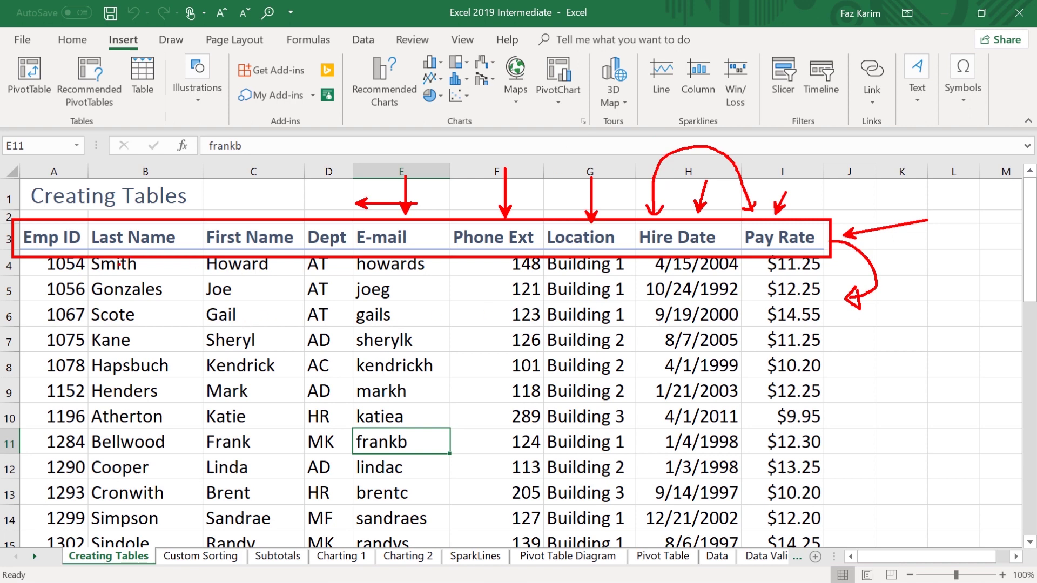
pyautogui.moveTo(42, 272)
pyautogui.mouseDown()
pyautogui.moveTo(262, 403)
pyautogui.moveTo(497, 483)
pyautogui.moveTo(747, 535)
pyautogui.moveTo(818, 537)
pyautogui.mouseUp()
pyautogui.moveTo(898, 444); pyautogui.dragTo(806, 444)
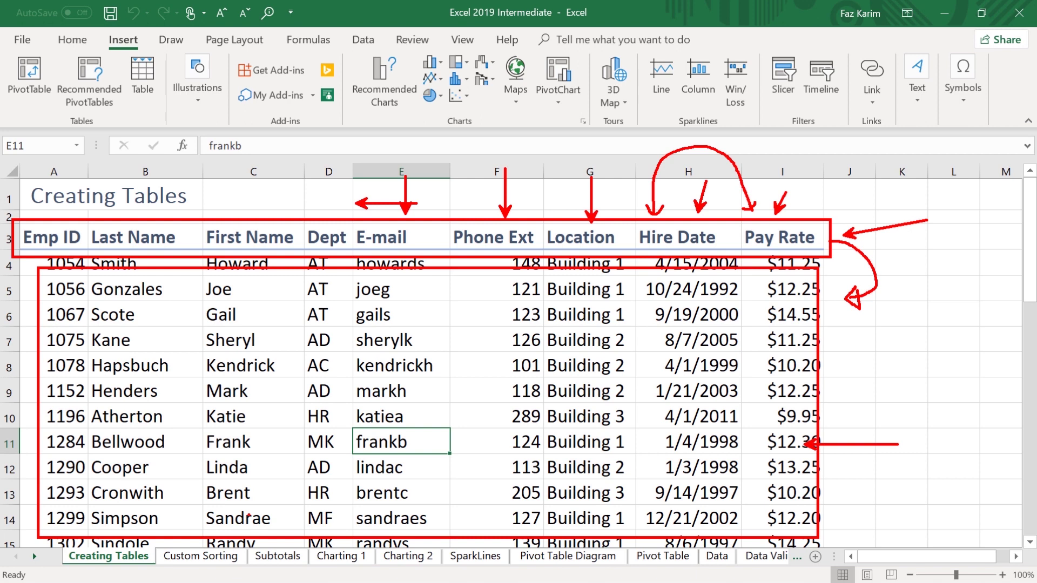
pyautogui.press('e')
pyautogui.moveTo(13, 231)
pyautogui.mouseDown()
pyautogui.moveTo(44, 248)
pyautogui.moveTo(459, 272)
pyautogui.moveTo(826, 249)
pyautogui.mouseUp()
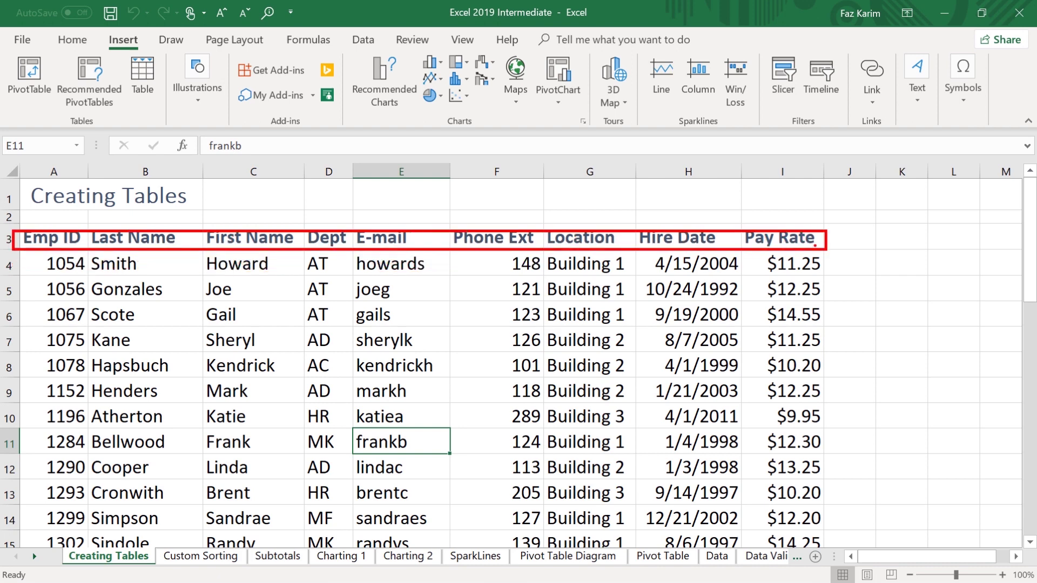
pyautogui.moveTo(785, 204); pyautogui.dragTo(791, 220)
pyautogui.moveTo(676, 229)
pyautogui.mouseDown()
pyautogui.moveTo(746, 179)
pyautogui.moveTo(782, 206)
pyautogui.mouseUp()
pyautogui.moveTo(672, 219); pyautogui.dragTo(686, 216)
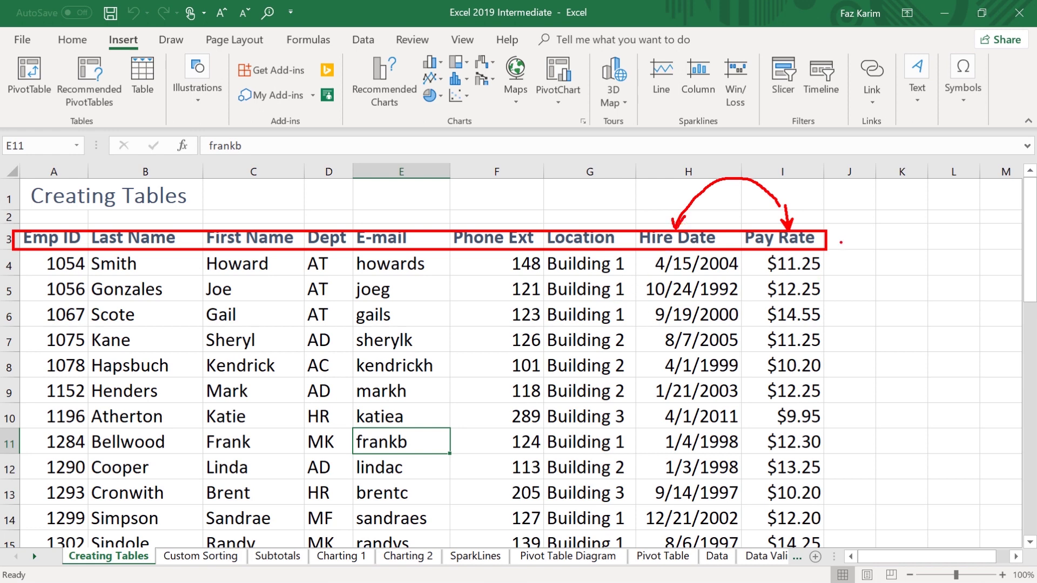
pyautogui.moveTo(829, 241)
pyautogui.mouseDown()
pyautogui.moveTo(860, 238)
pyautogui.moveTo(906, 267)
pyautogui.moveTo(864, 313)
pyautogui.moveTo(837, 321)
pyautogui.moveTo(860, 324)
pyautogui.mouseUp()
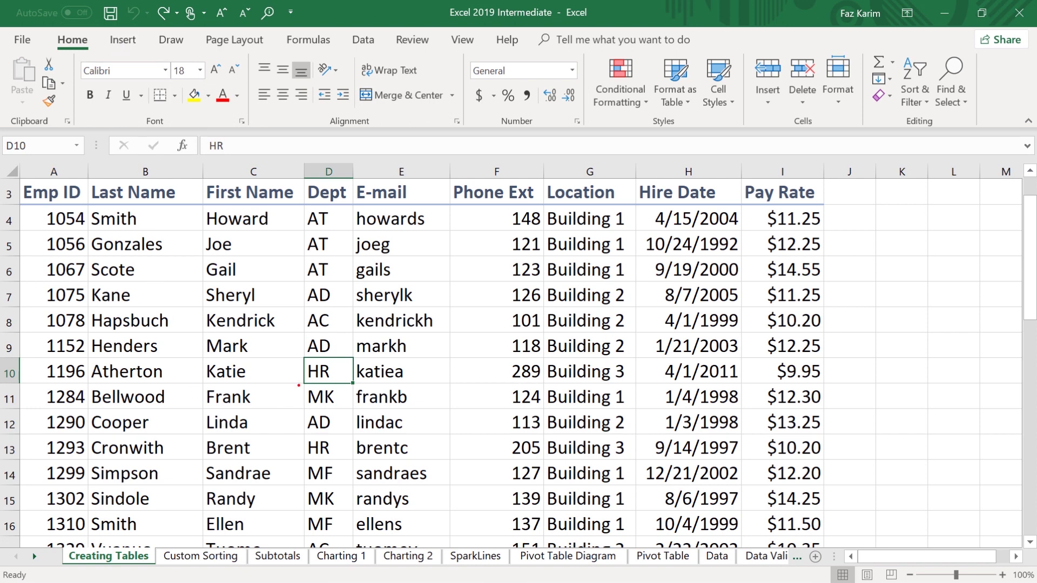
pyautogui.moveTo(280, 340); pyautogui.dragTo(377, 411)
pyautogui.moveTo(361, 375); pyautogui.dragTo(503, 374)
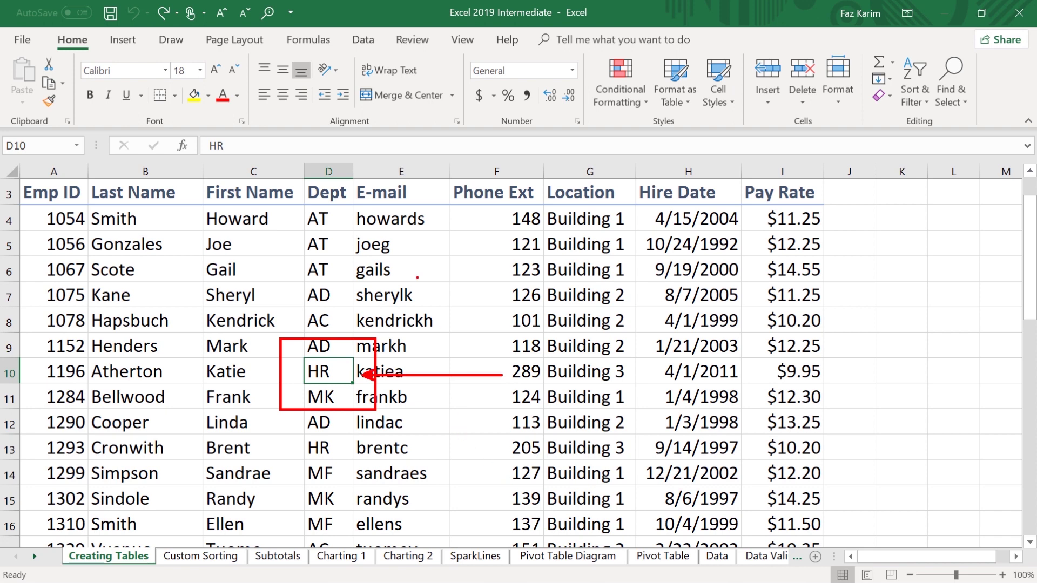
pyautogui.moveTo(97, 22); pyautogui.dragTo(156, 60)
pyautogui.press('Escape')
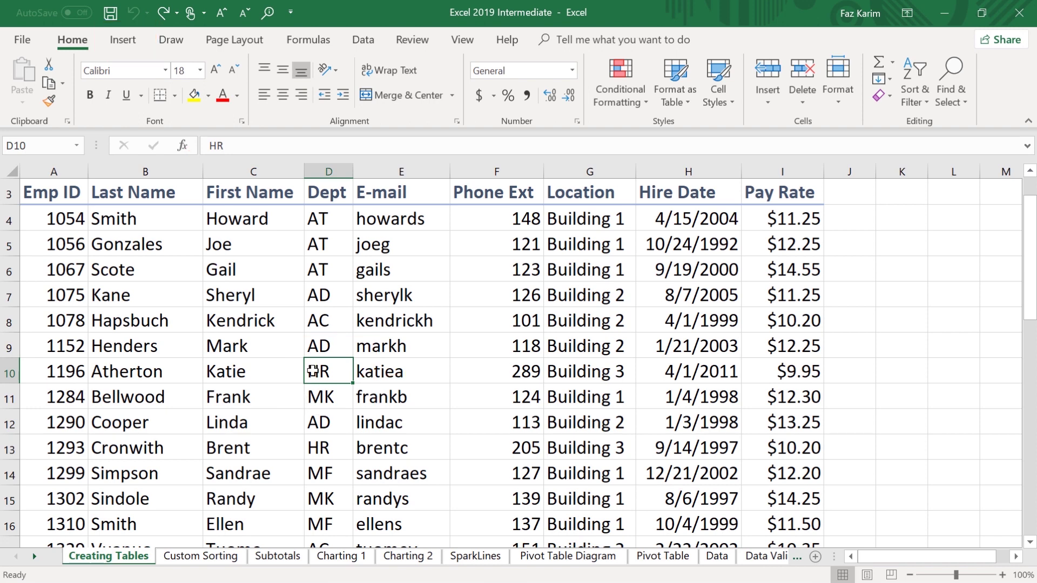
pyautogui.click(123, 42)
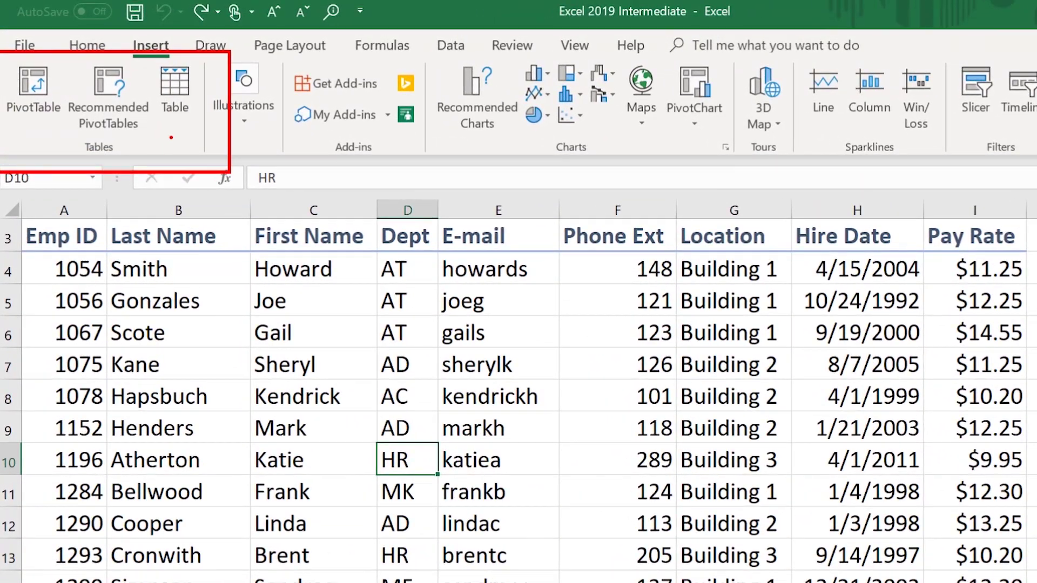
pyautogui.moveTo(178, 130); pyautogui.dragTo(191, 248)
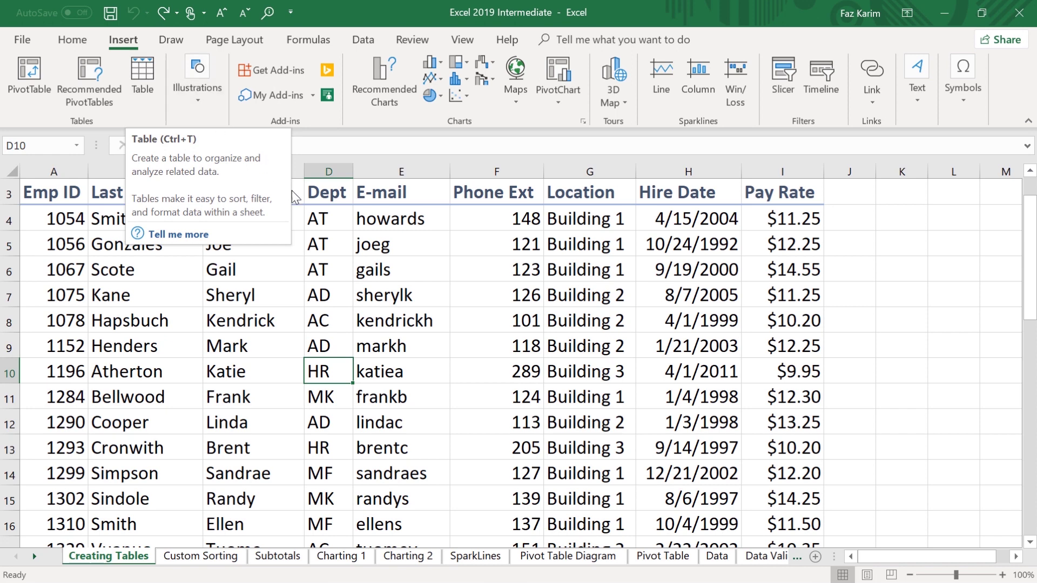
pyautogui.click(142, 76)
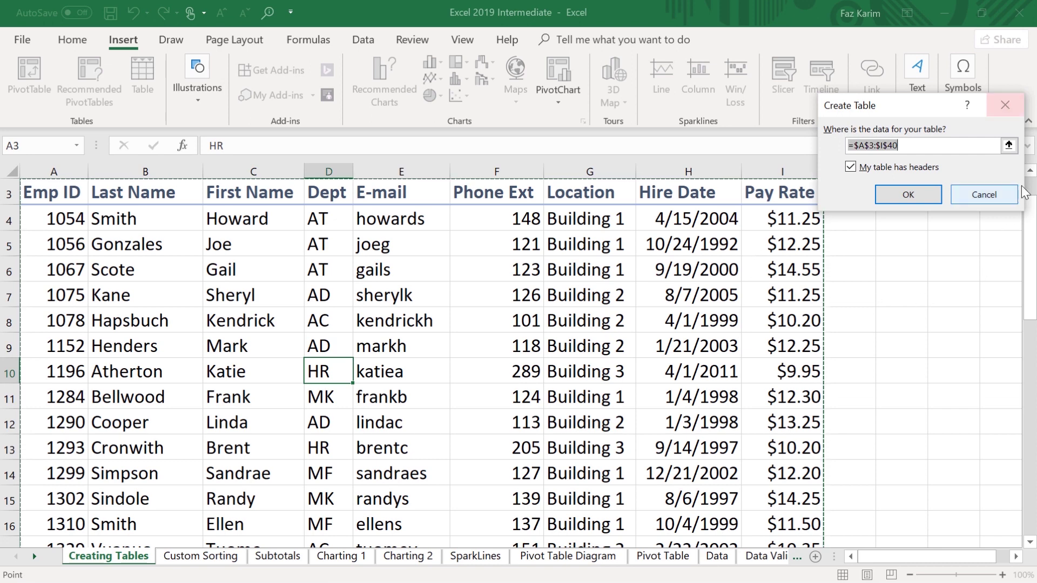
pyautogui.click(1007, 112)
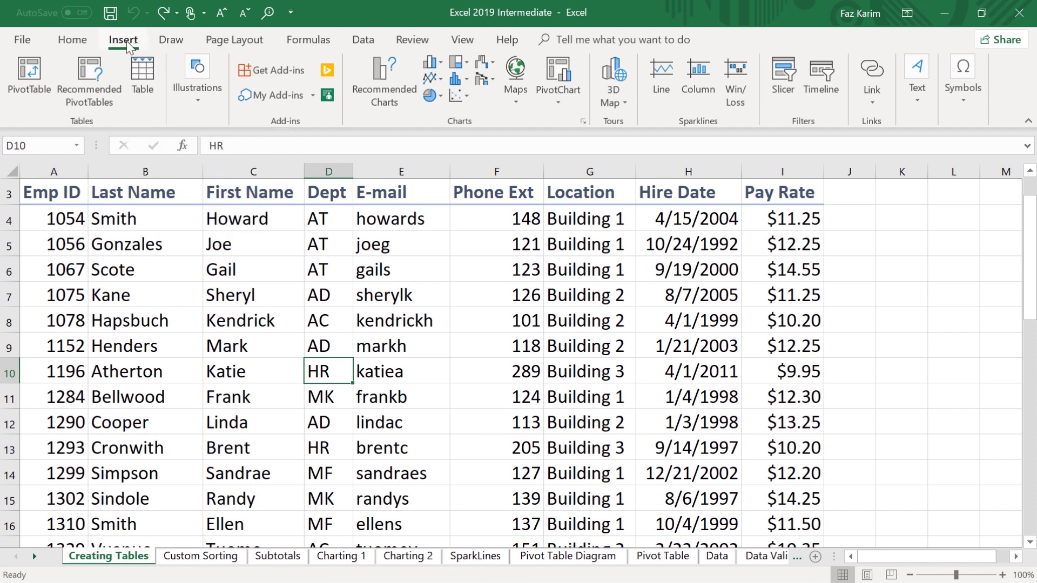
# - Create a table with headers from the employee list in range A3:I40
pyautogui.click(128, 45)
pyautogui.click(76, 43)
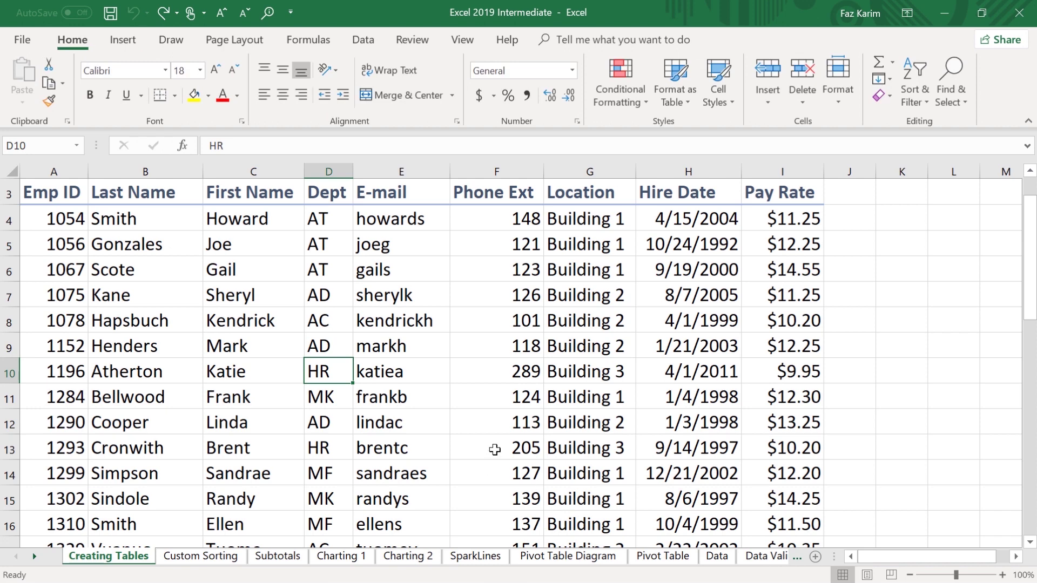
pyautogui.hotkey('ctrl', 't')
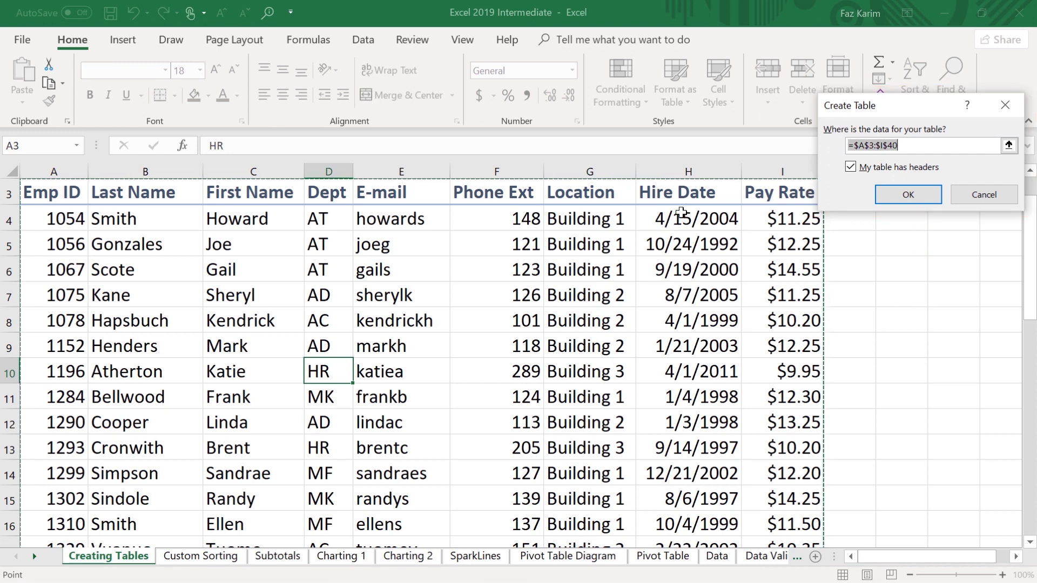
pyautogui.click(907, 195)
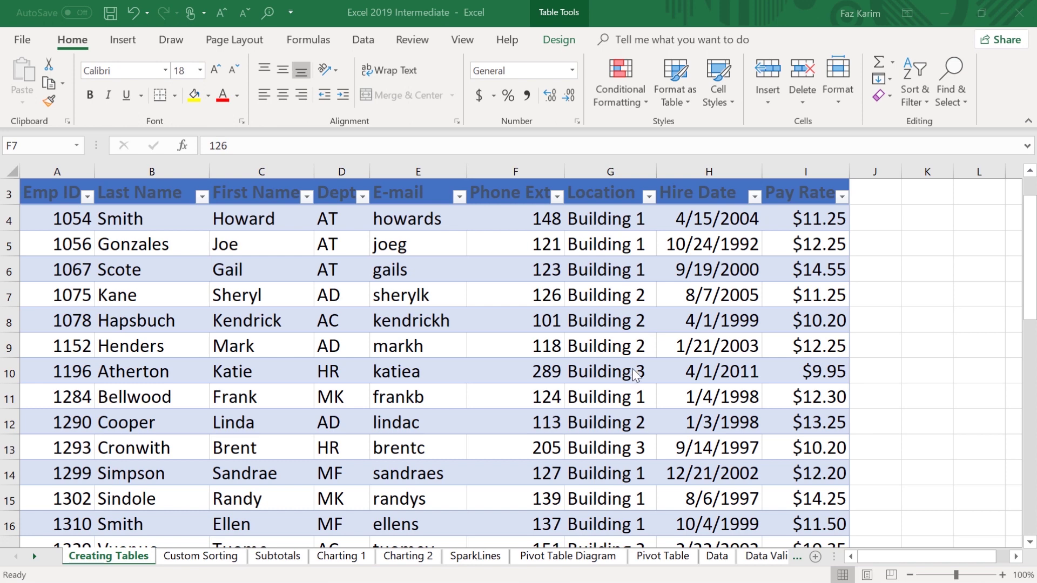
pyautogui.click(715, 319)
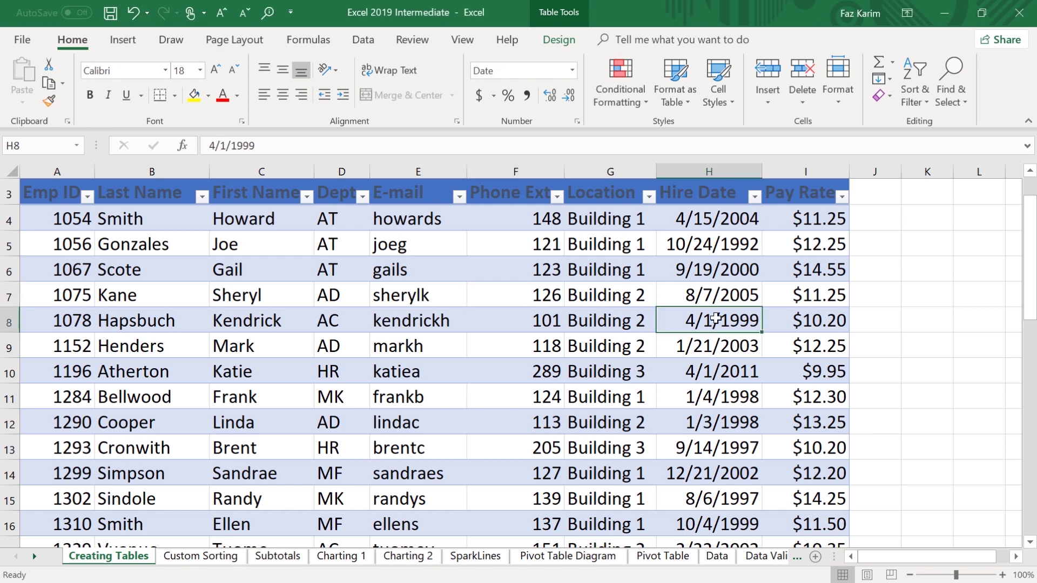
pyautogui.click(562, 41)
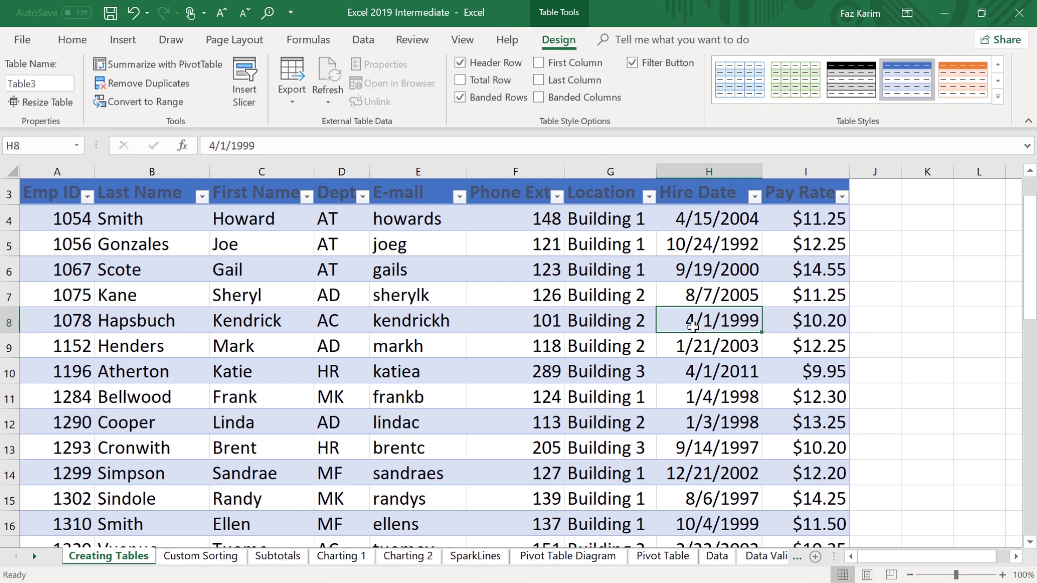
pyautogui.click(920, 307)
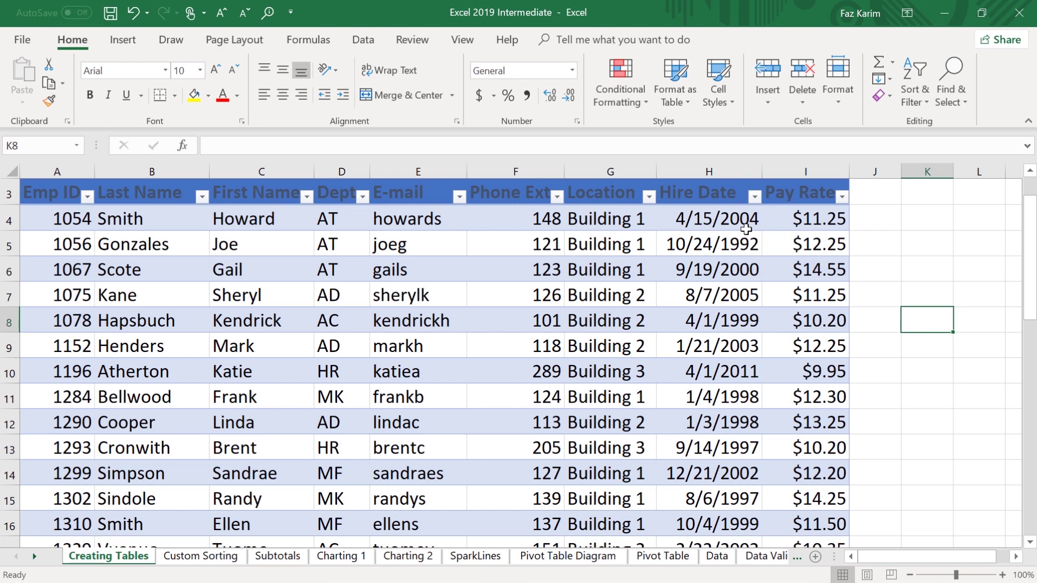
# - Hide the filter buttons in the employee table's header row and show them again
pyautogui.click(718, 244)
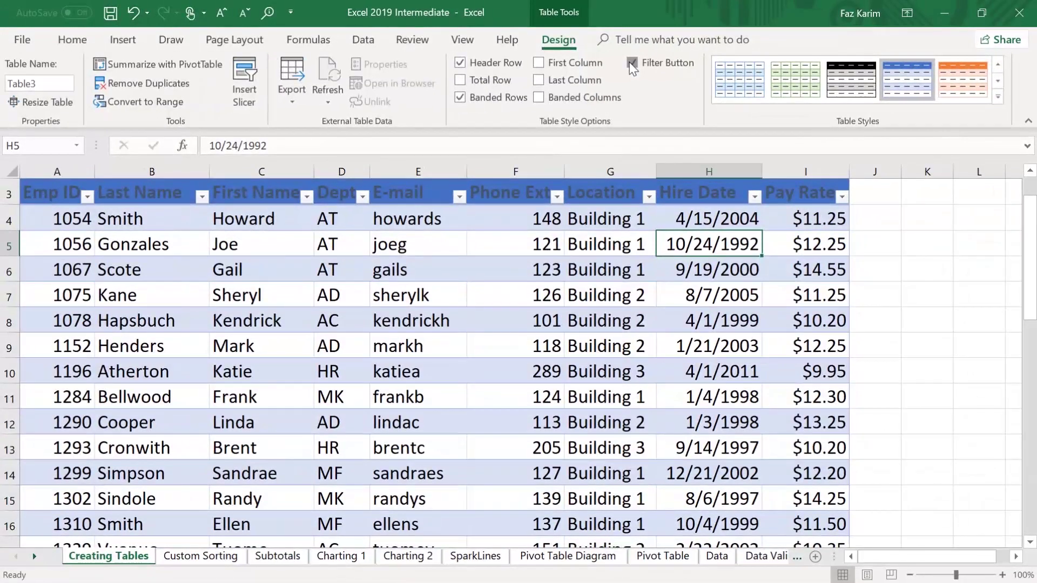
pyautogui.click(631, 63)
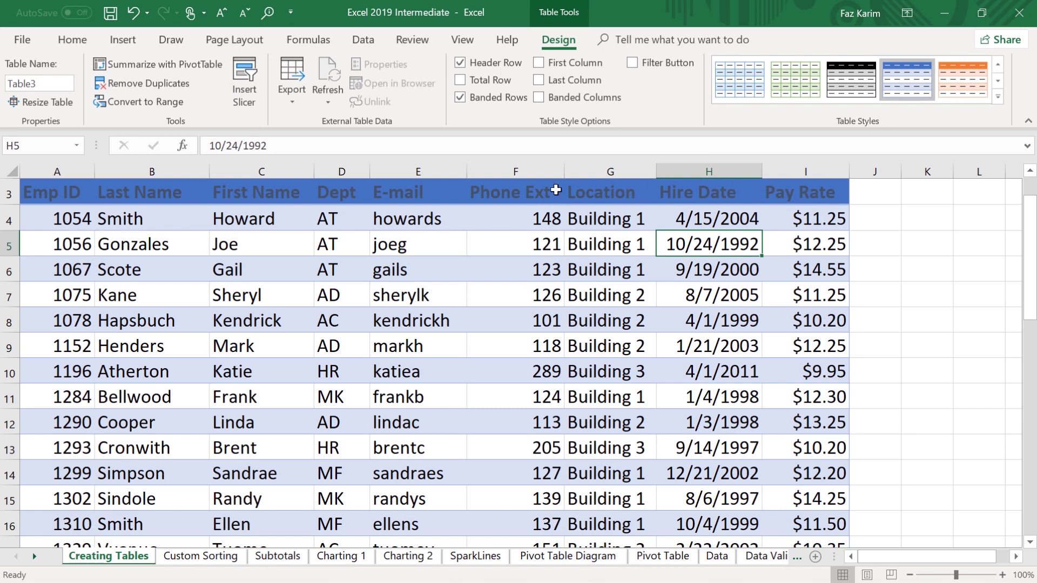
pyautogui.click(632, 63)
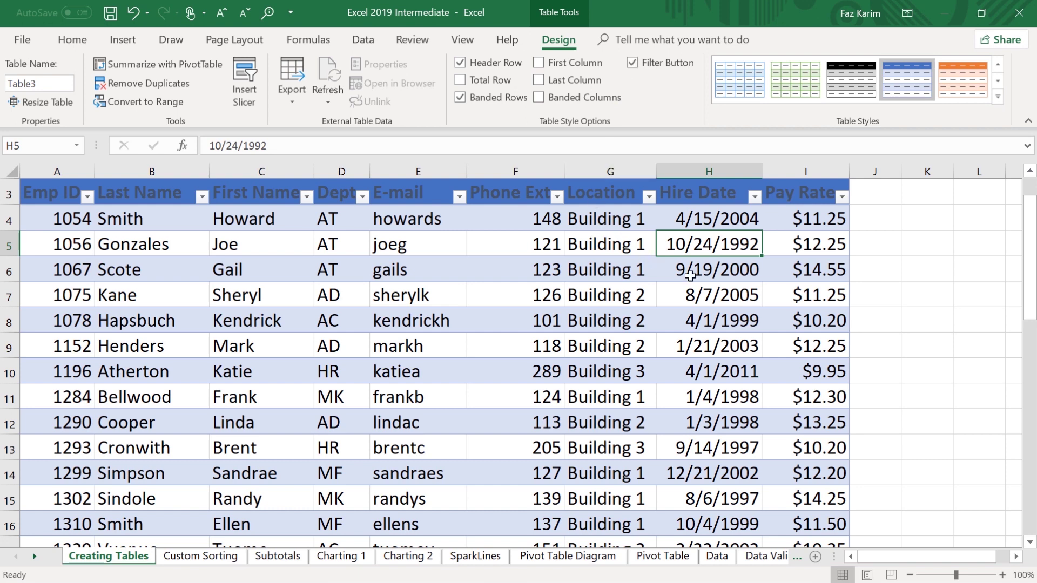
# - Filter the Pay Rate column to show only the $9.25 and $9.50 rates
pyautogui.click(842, 197)
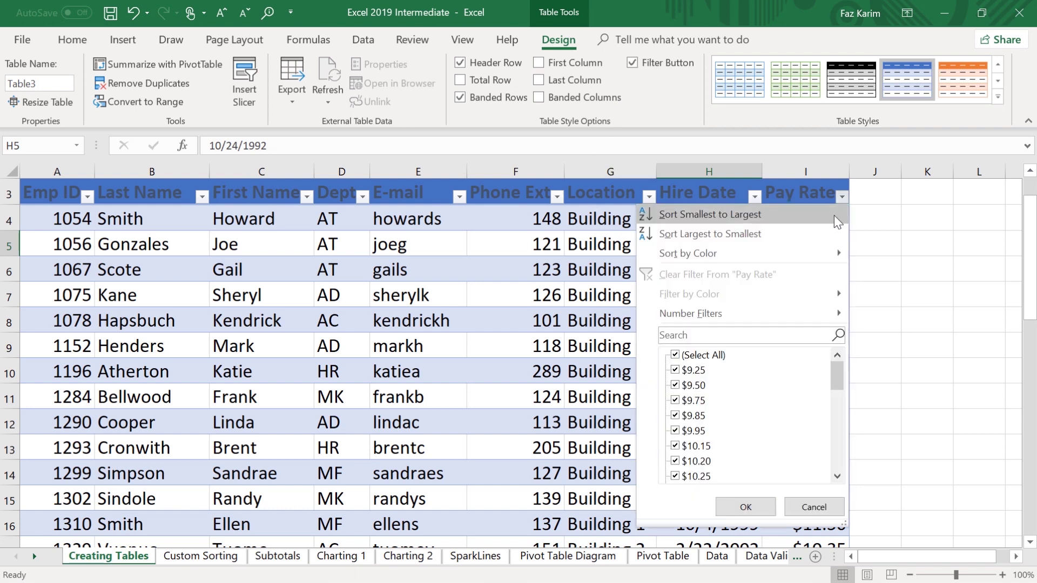
pyautogui.click(675, 355)
pyautogui.moveTo(833, 378)
pyautogui.mouseDown()
pyautogui.moveTo(832, 399)
pyautogui.moveTo(834, 375)
pyautogui.mouseUp()
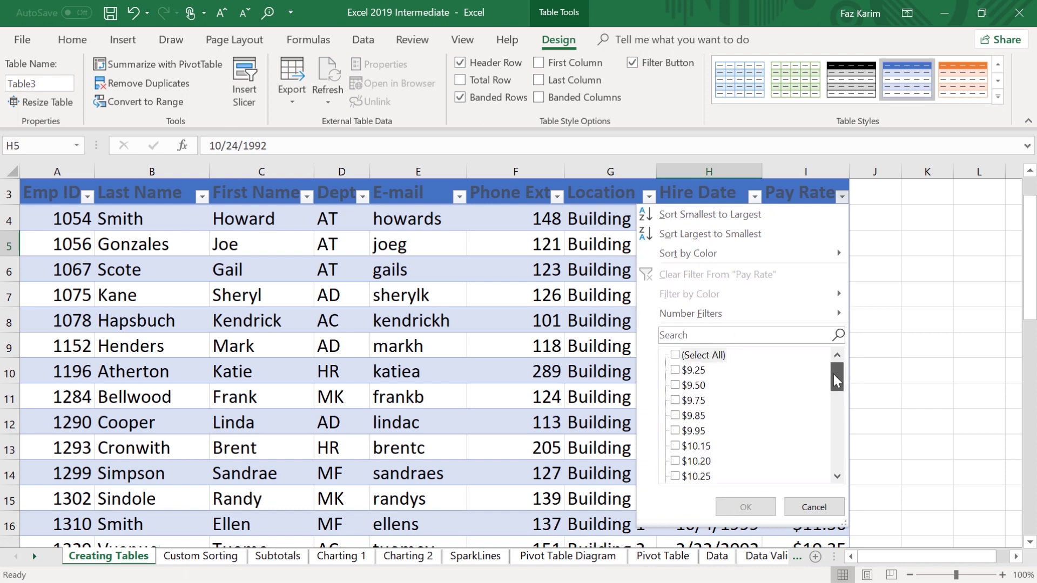
pyautogui.click(675, 370)
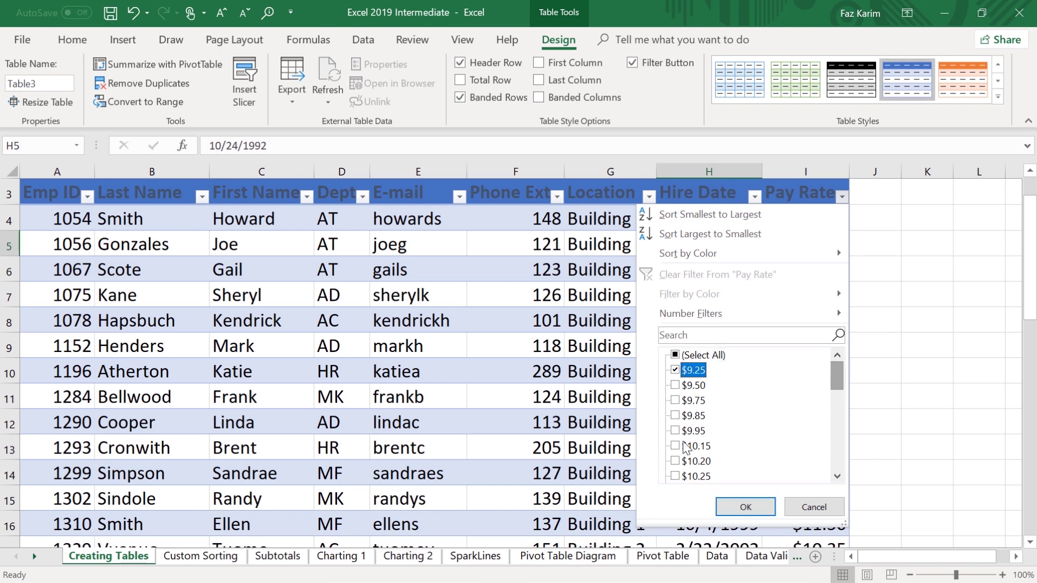
pyautogui.click(675, 385)
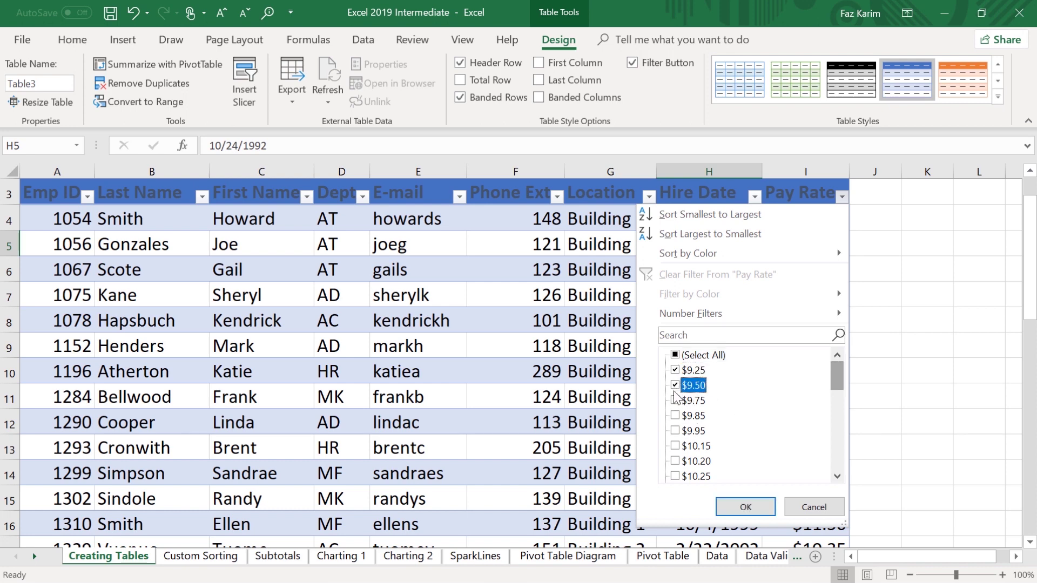
pyautogui.click(745, 509)
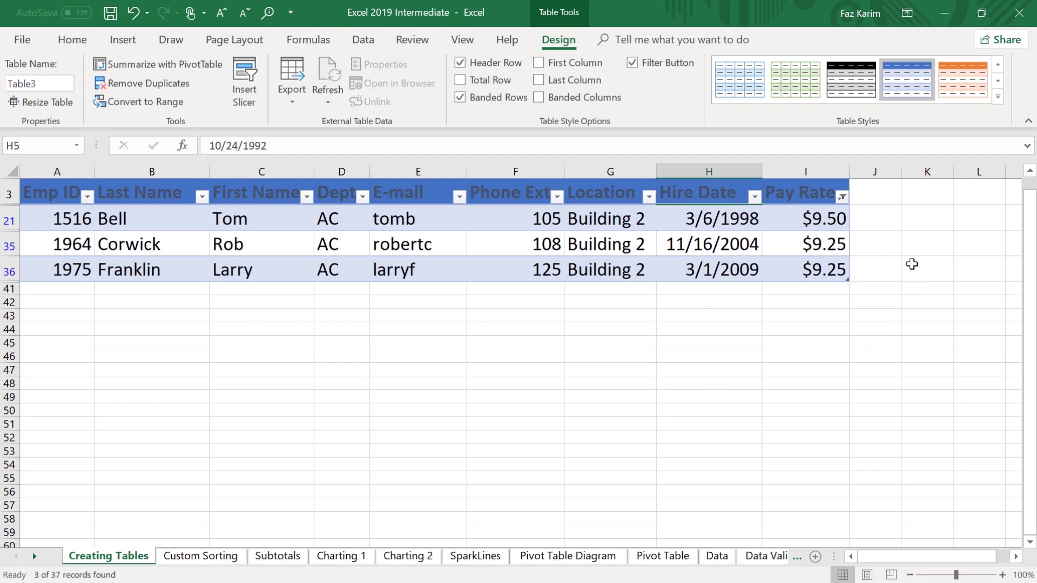
# - Clear the filter from the Pay Rate column
pyautogui.click(842, 197)
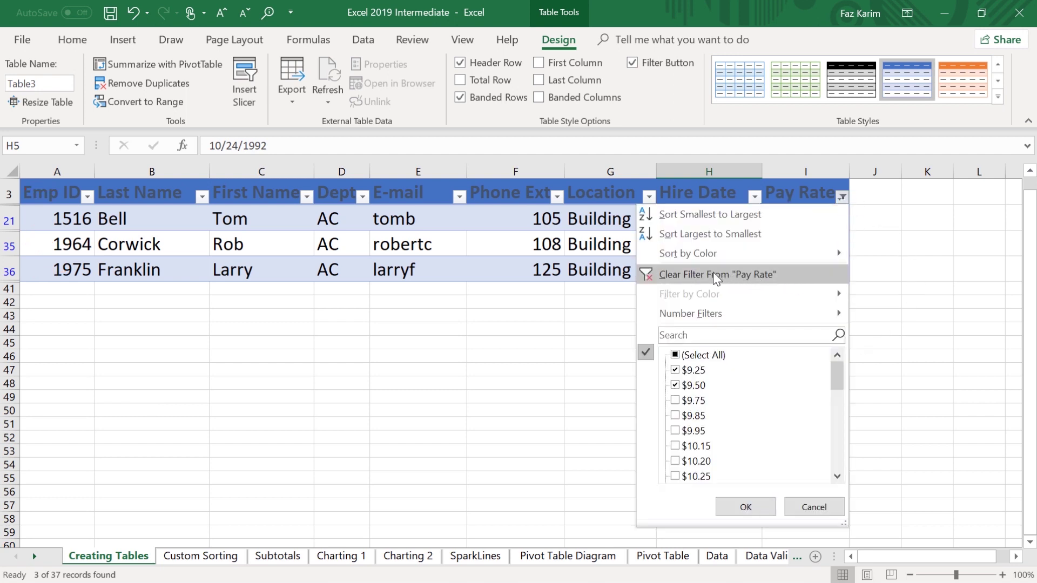
pyautogui.click(686, 274)
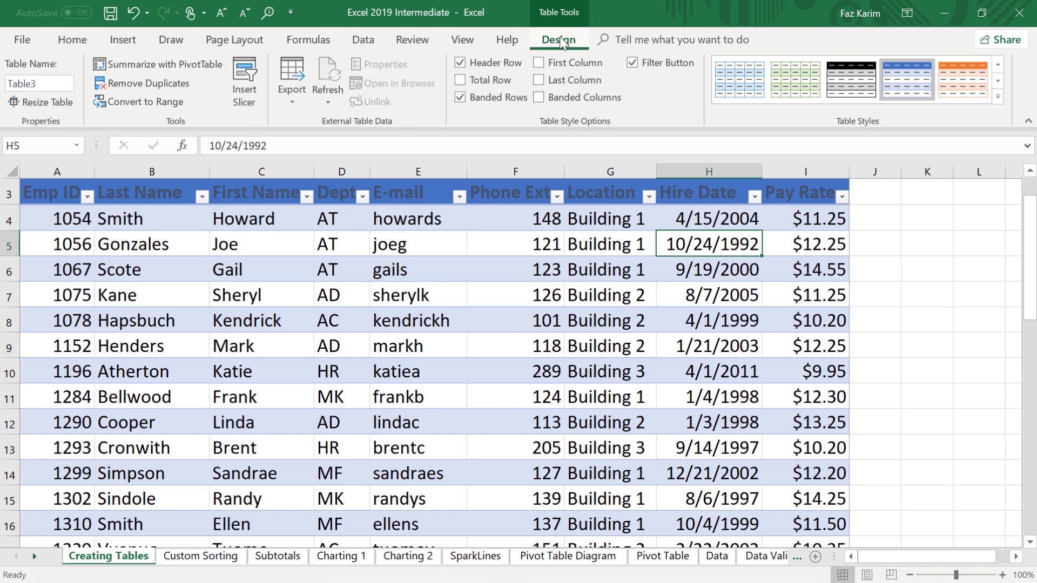
# - Insert slicers for the Dept and Location columns of the employee table
pyautogui.click(918, 368)
pyautogui.click(659, 271)
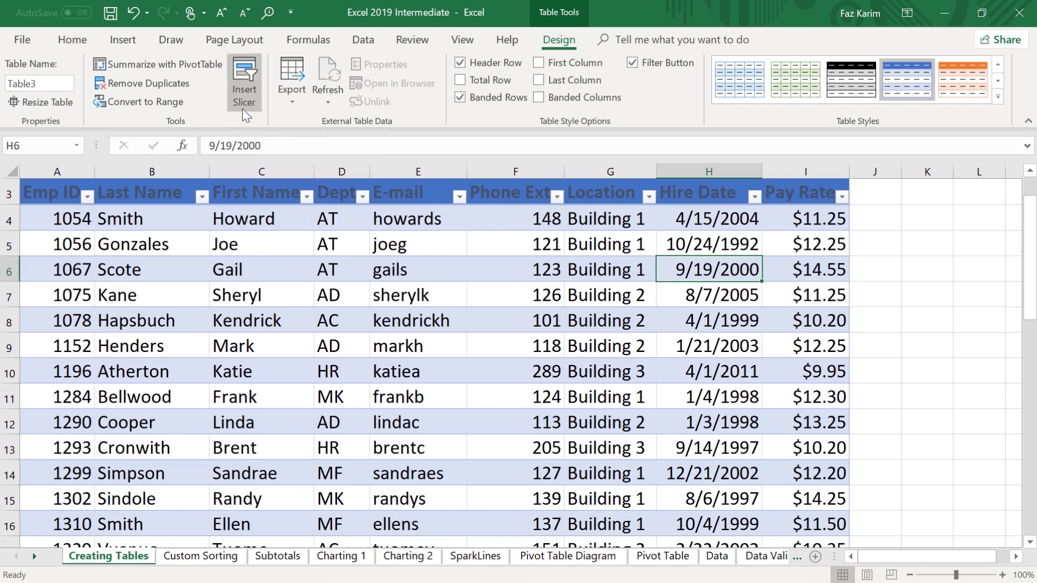
pyautogui.hotkey('ctrl', '2')
pyautogui.moveTo(75, 36)
pyautogui.mouseDown()
pyautogui.moveTo(138, 99)
pyautogui.moveTo(275, 163)
pyautogui.mouseUp()
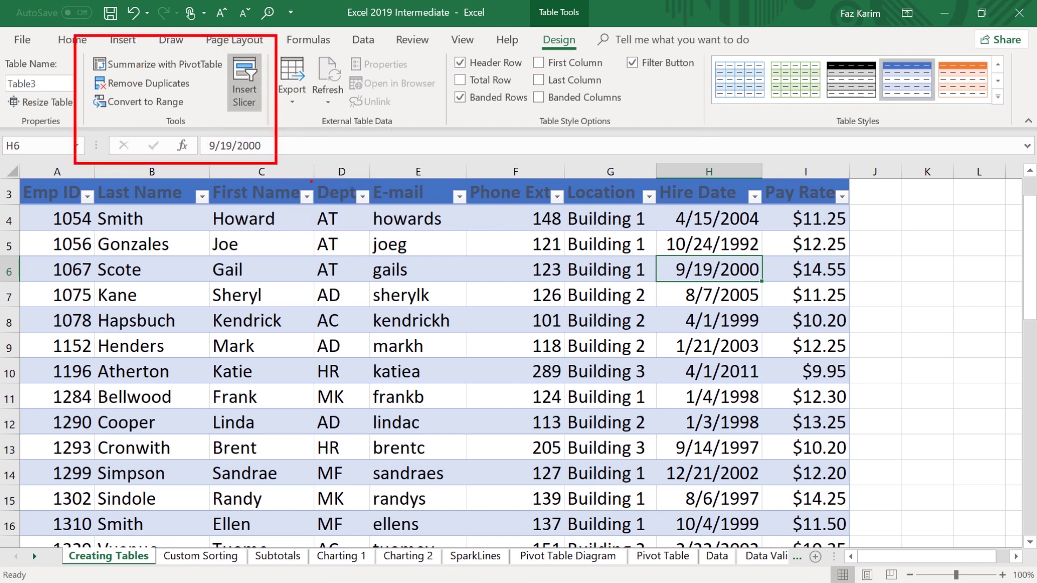
pyautogui.press('Escape')
pyautogui.click(232, 82)
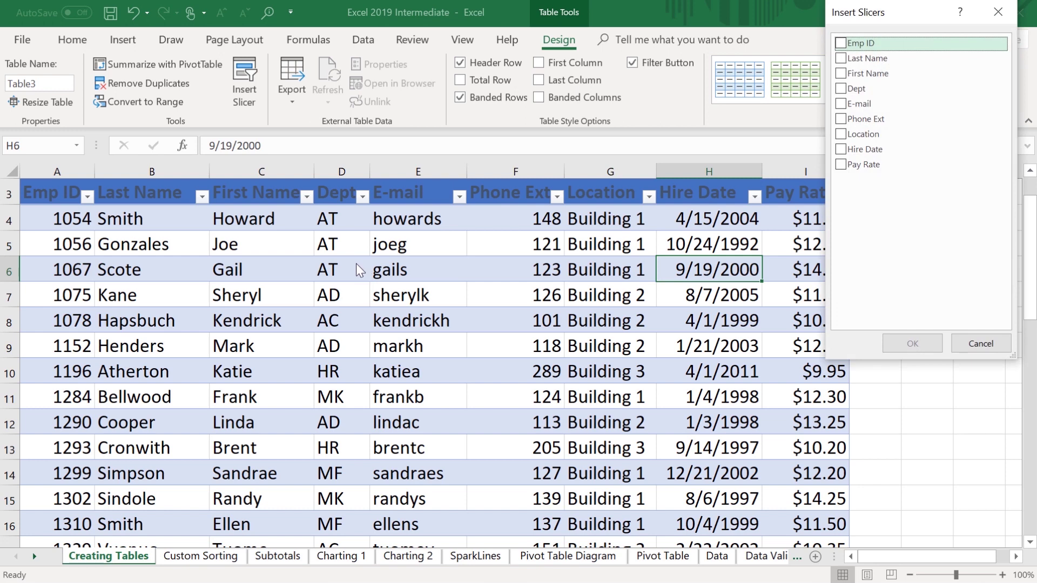
pyautogui.click(841, 133)
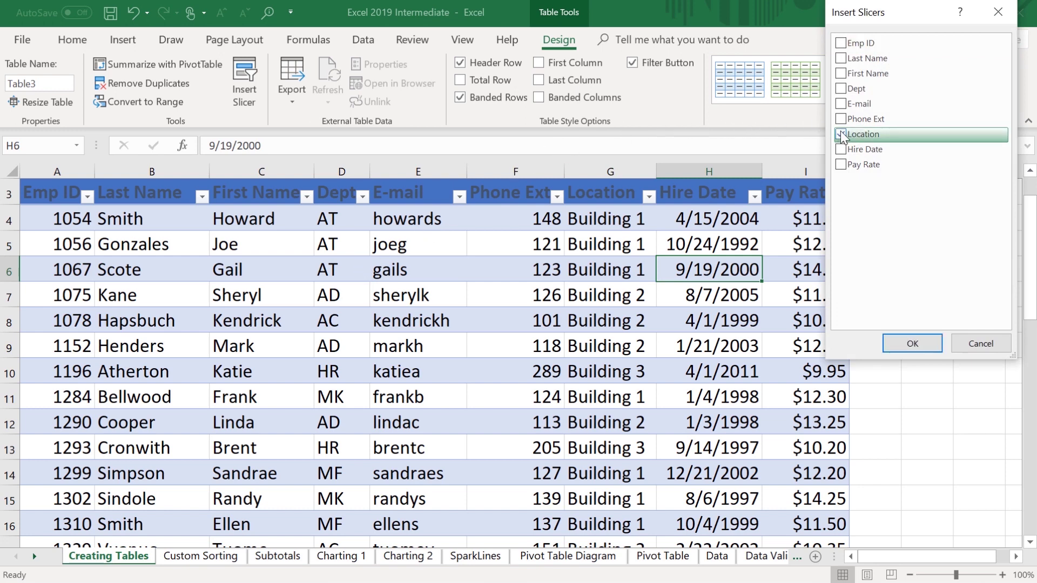
pyautogui.click(839, 90)
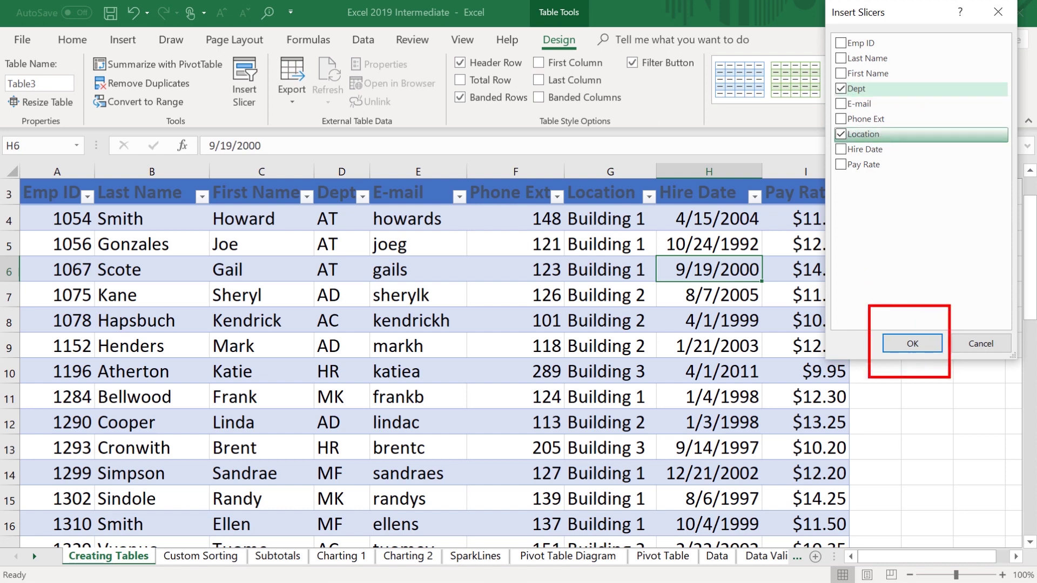
pyautogui.click(912, 343)
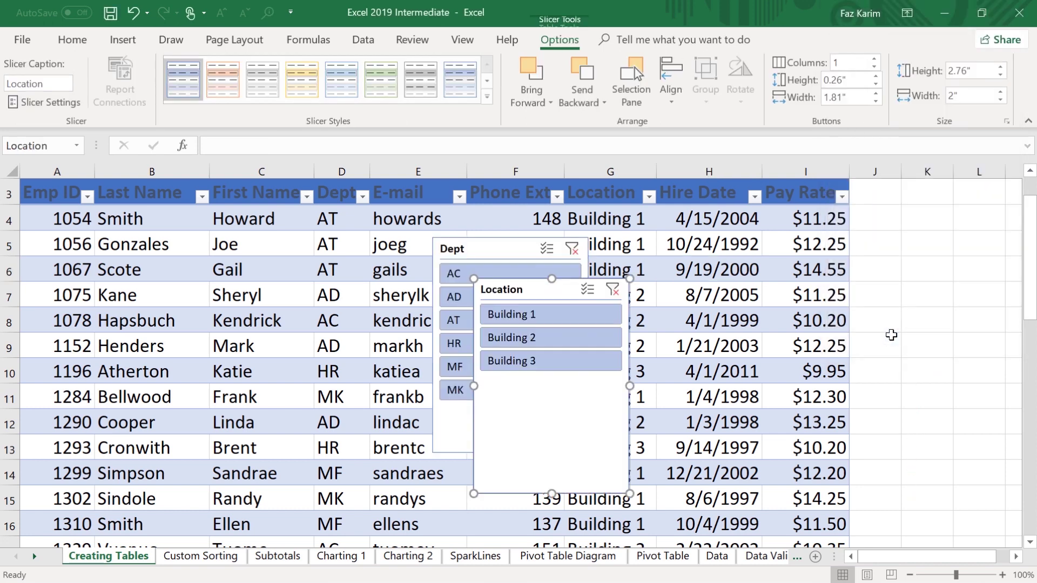
# - Place the Location slicer beside the table's Pay Rate column and the Dept slicer directly below it
pyautogui.moveTo(521, 292); pyautogui.dragTo(895, 204)
pyautogui.moveTo(506, 252); pyautogui.dragTo(921, 416)
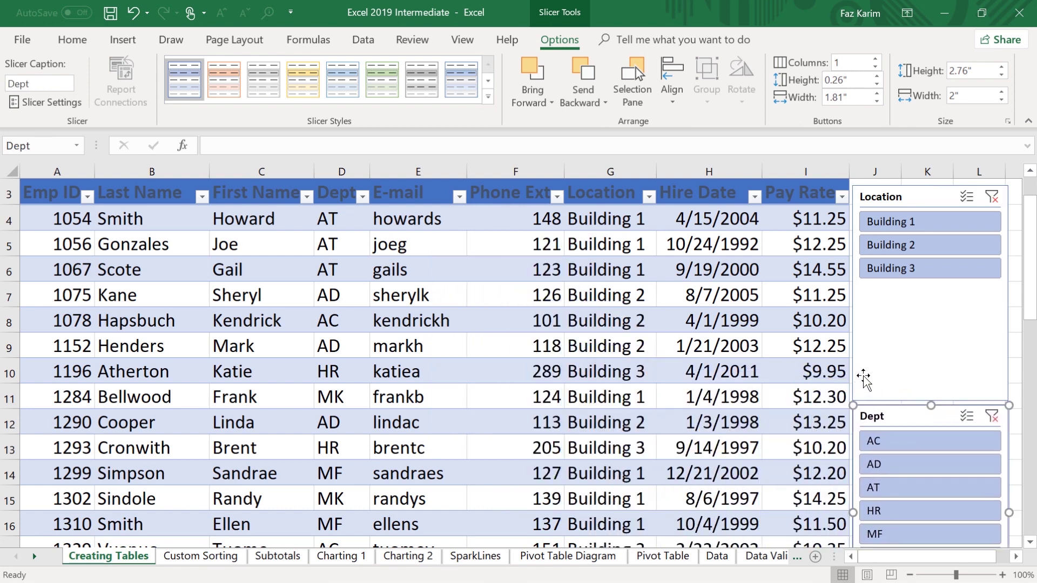
pyautogui.click(819, 369)
pyautogui.keyDown('ctrl'); pyautogui.scroll(-1, 819, 369); pyautogui.keyUp('ctrl')
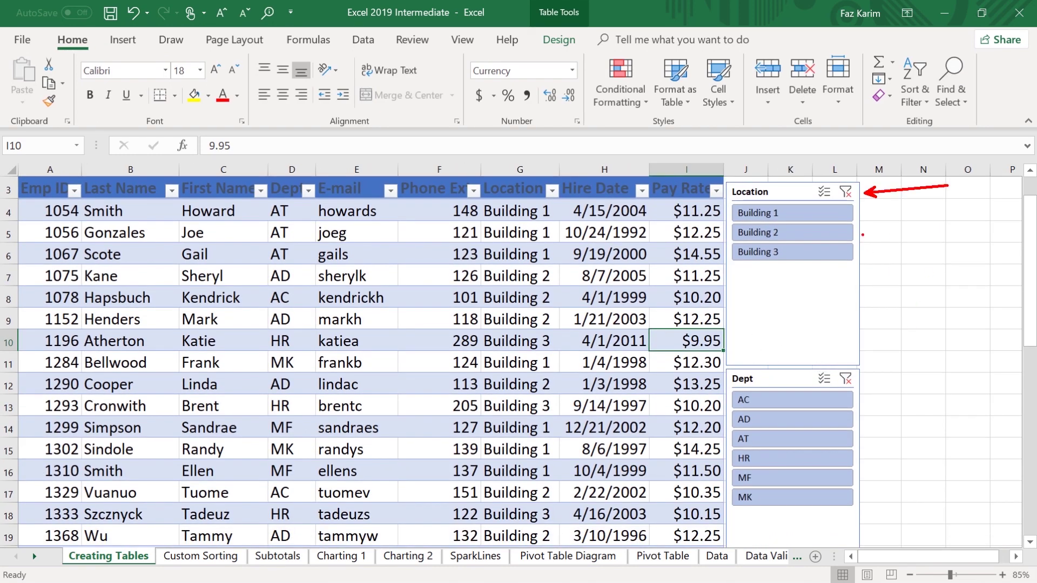
# - Filter the employee table with the slicers to Building 1 and Building 3 locations and the AT department
pyautogui.click(792, 212)
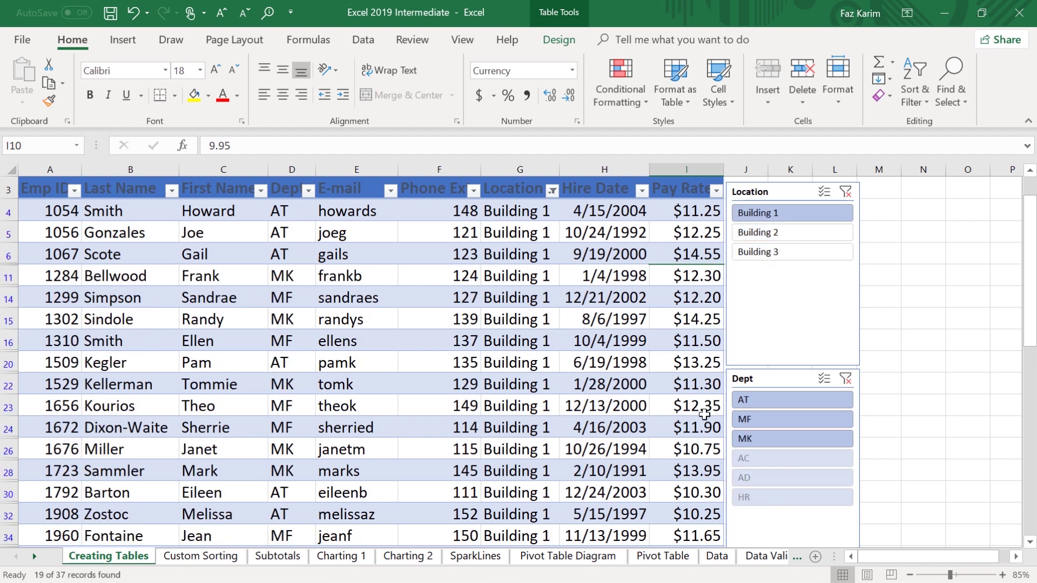
pyautogui.click(825, 195)
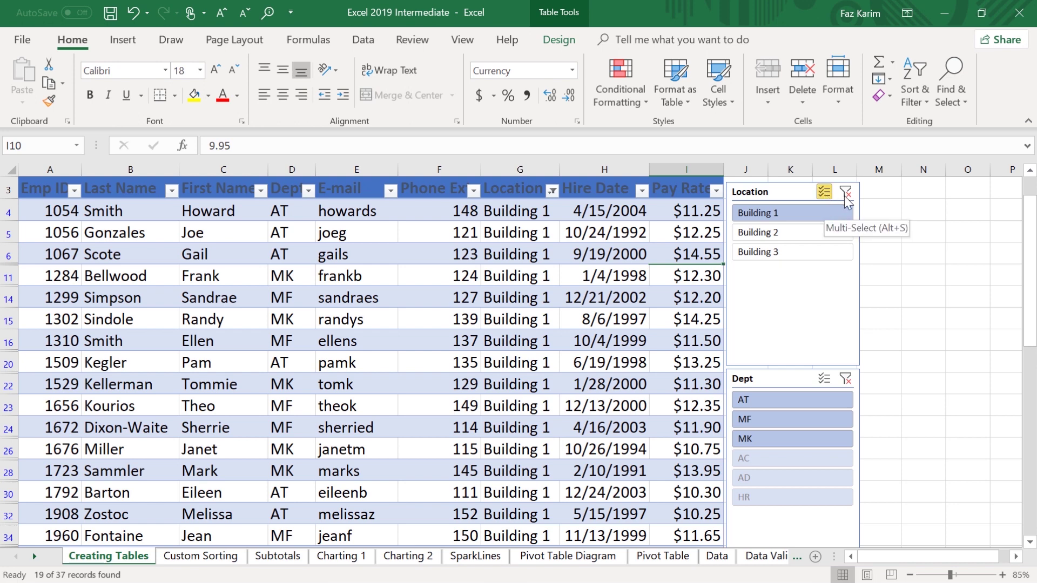
pyautogui.click(795, 255)
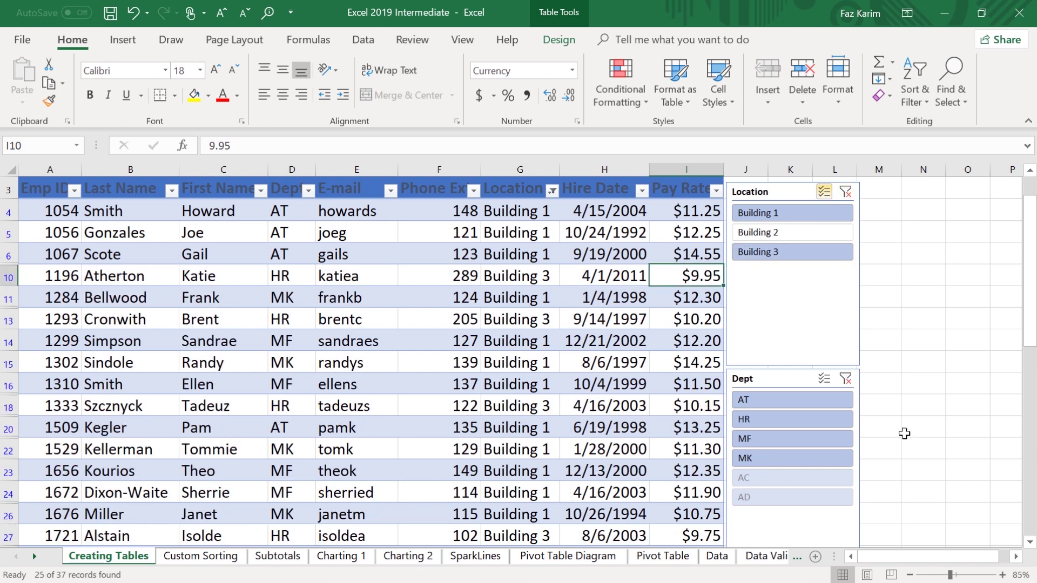
pyautogui.click(823, 397)
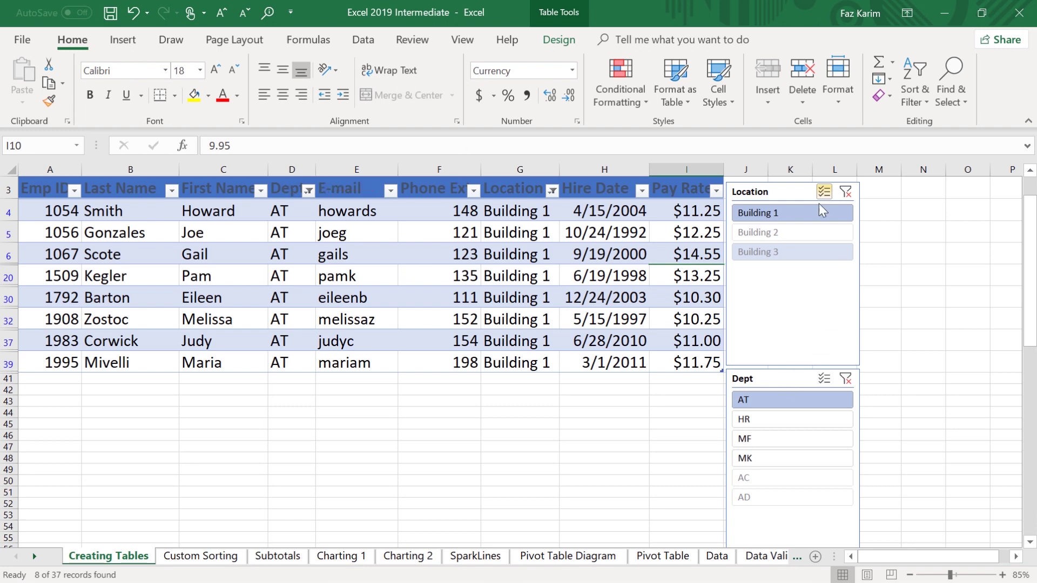
# - Hide the table's filter buttons and show them again, and check the Location column's filter list without changing it
pyautogui.click(558, 40)
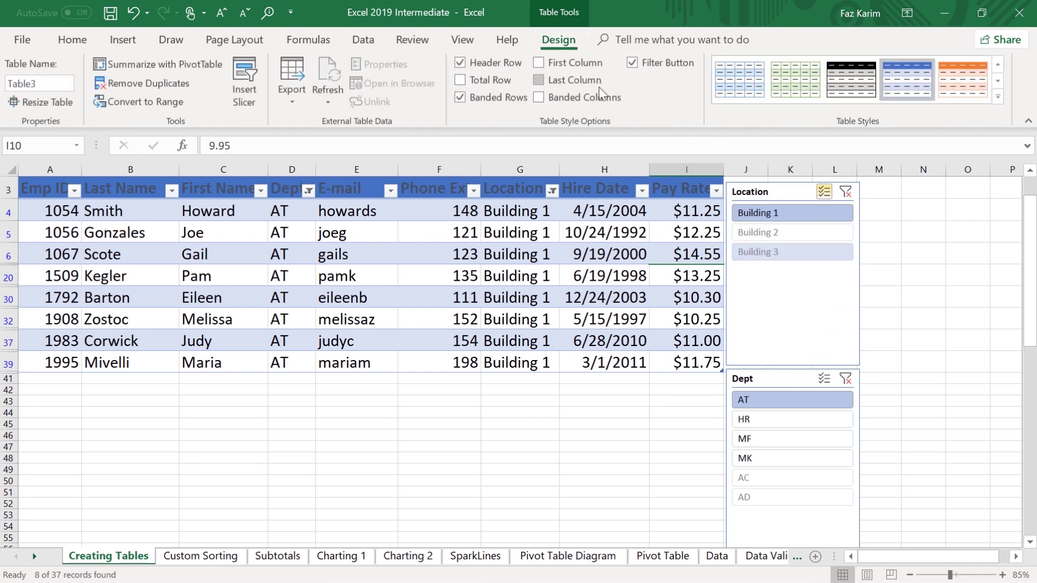
pyautogui.click(632, 64)
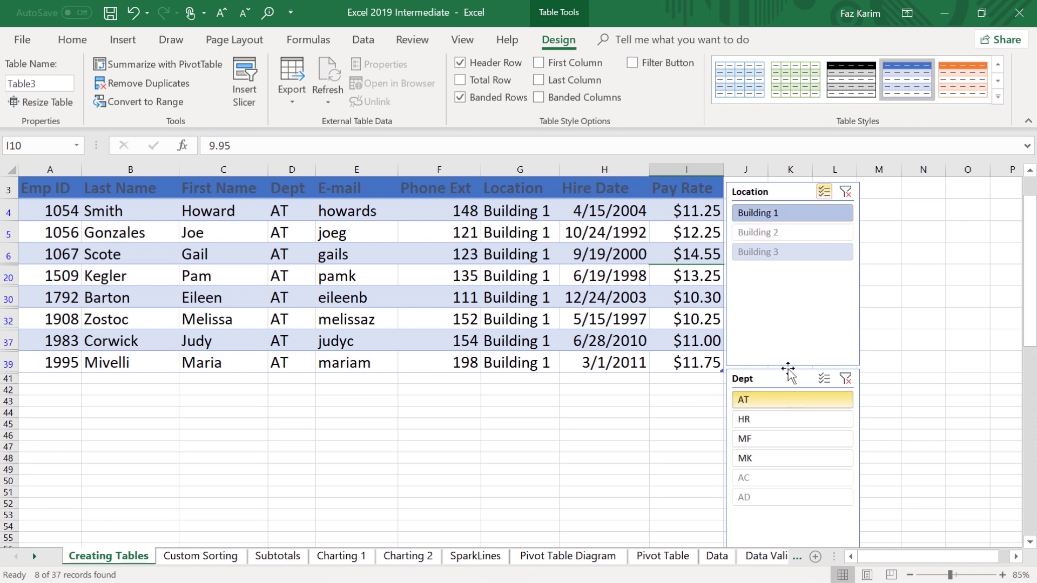
pyautogui.click(632, 64)
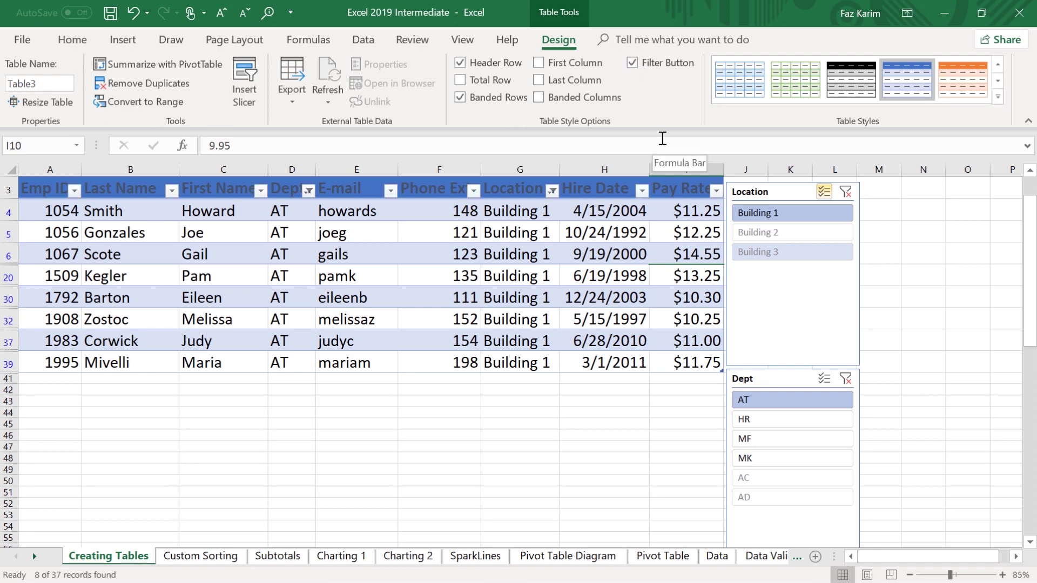
pyautogui.click(552, 191)
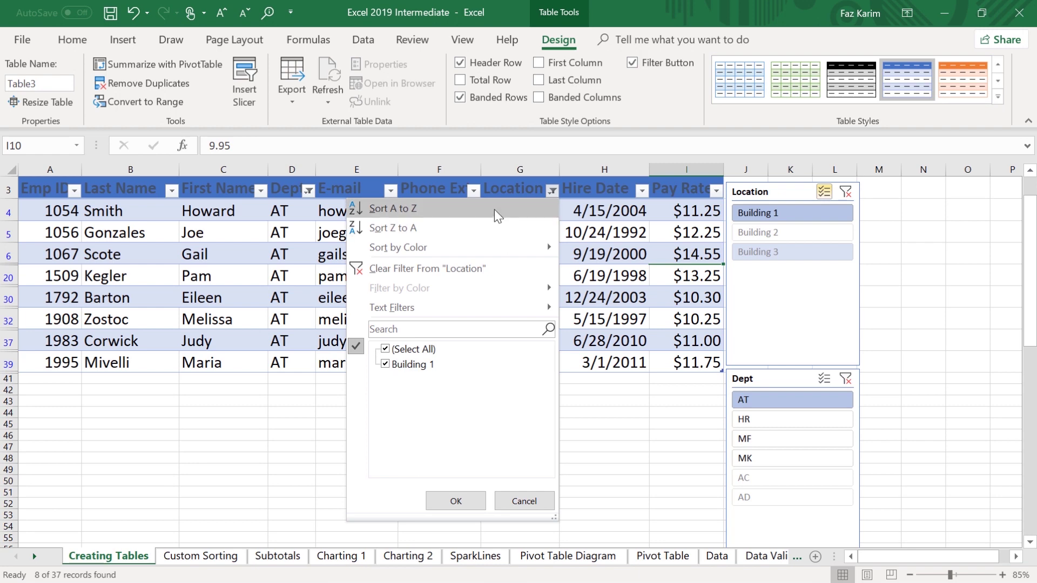
pyautogui.click(552, 191)
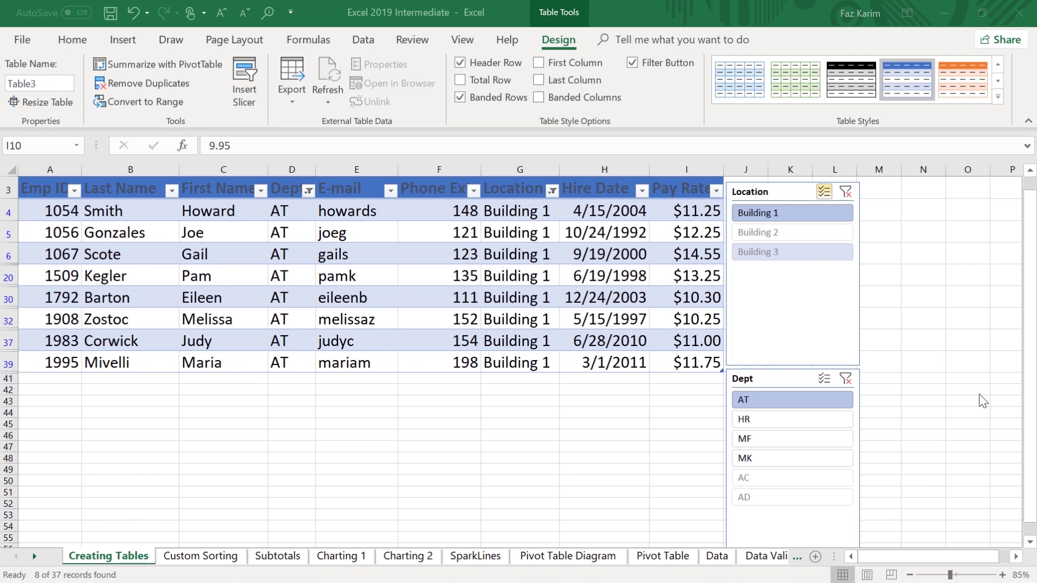
# - Clear the filters from the Location and Dept slicers
pyautogui.click(845, 194)
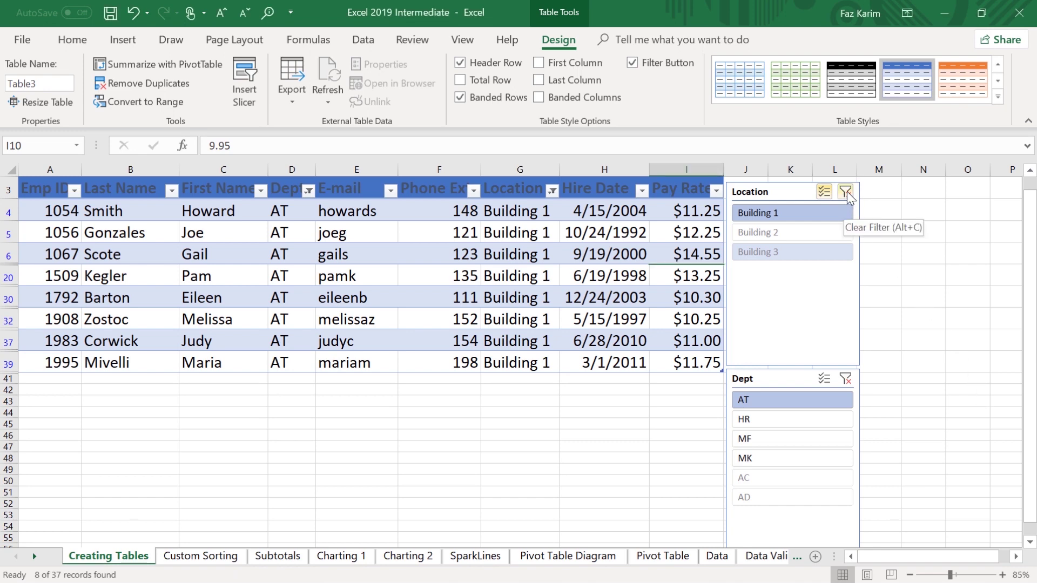
pyautogui.click(846, 192)
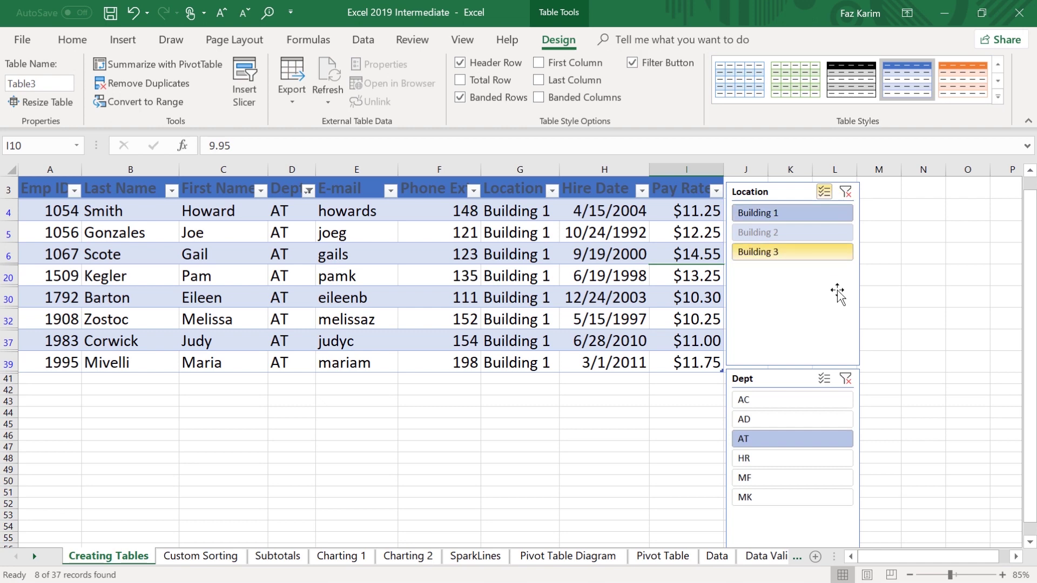
pyautogui.click(845, 379)
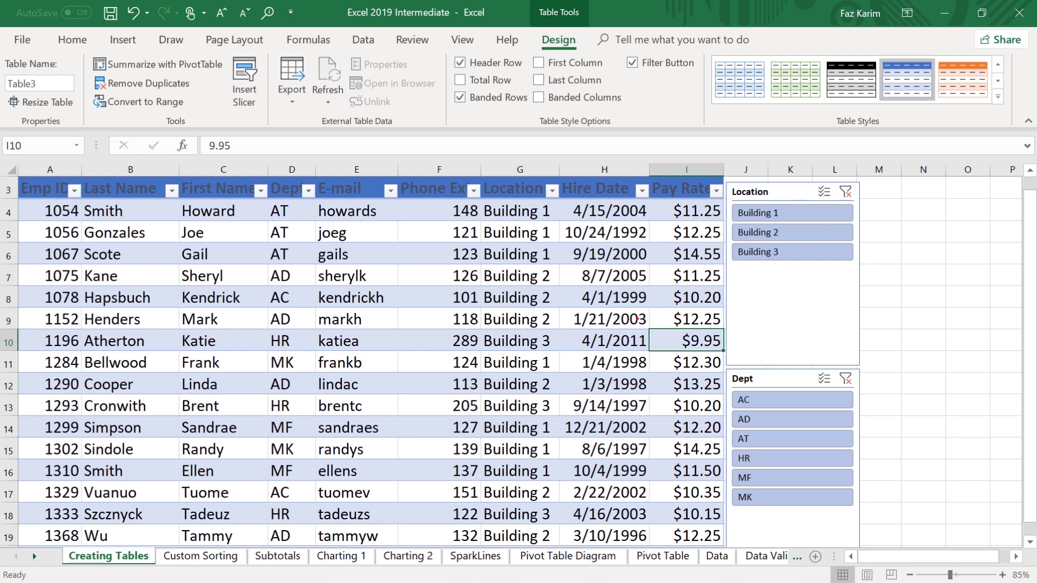
pyautogui.moveTo(637, 319); pyautogui.dragTo(724, 369)
pyautogui.moveTo(588, 39); pyautogui.dragTo(650, 39)
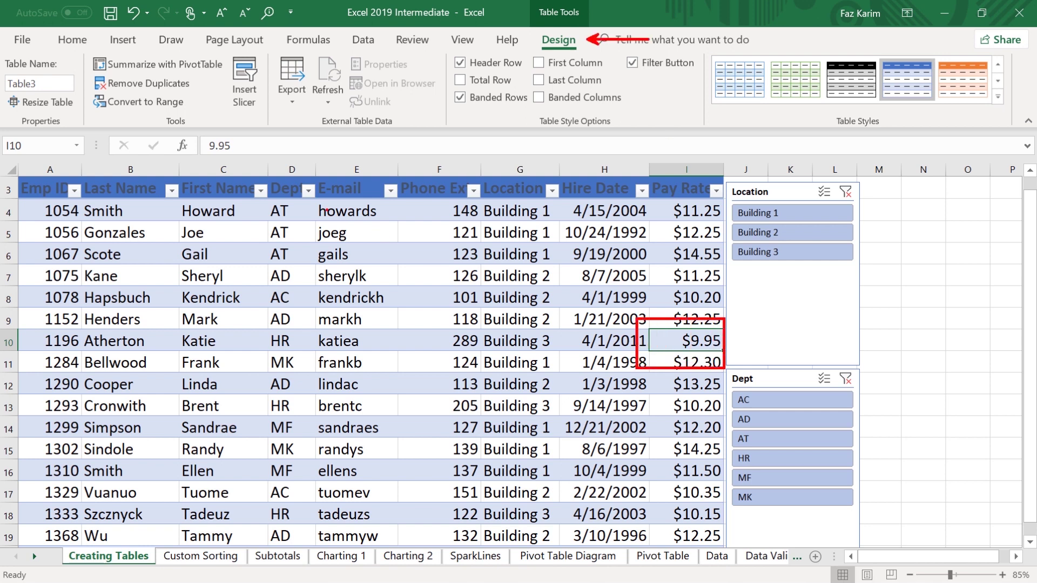
pyautogui.moveTo(67, 46)
pyautogui.mouseDown()
pyautogui.moveTo(103, 81)
pyautogui.moveTo(239, 148)
pyautogui.moveTo(277, 149)
pyautogui.mouseUp()
pyautogui.moveTo(84, 78); pyautogui.dragTo(29, 43)
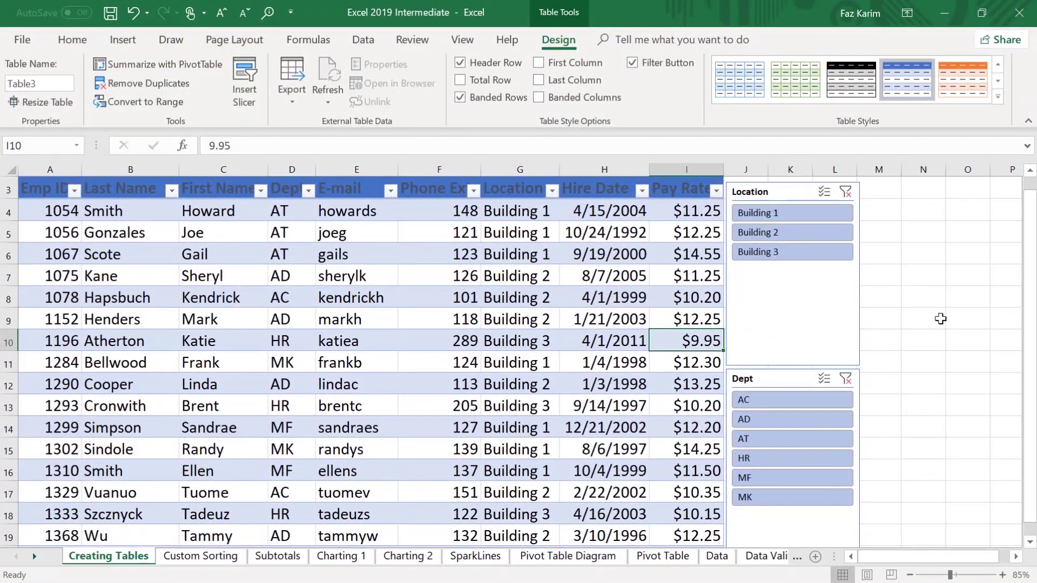
# - Copy the last employee record in row 40 into row 41 and extend the table to include the copied row
pyautogui.moveTo(1030, 305); pyautogui.dragTo(1030, 510)
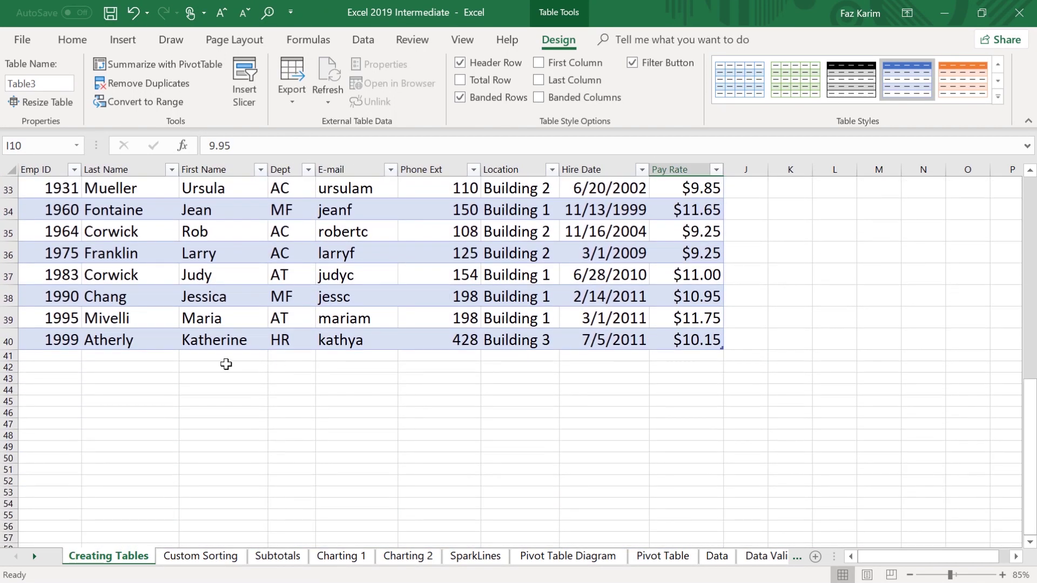
pyautogui.click(7, 341)
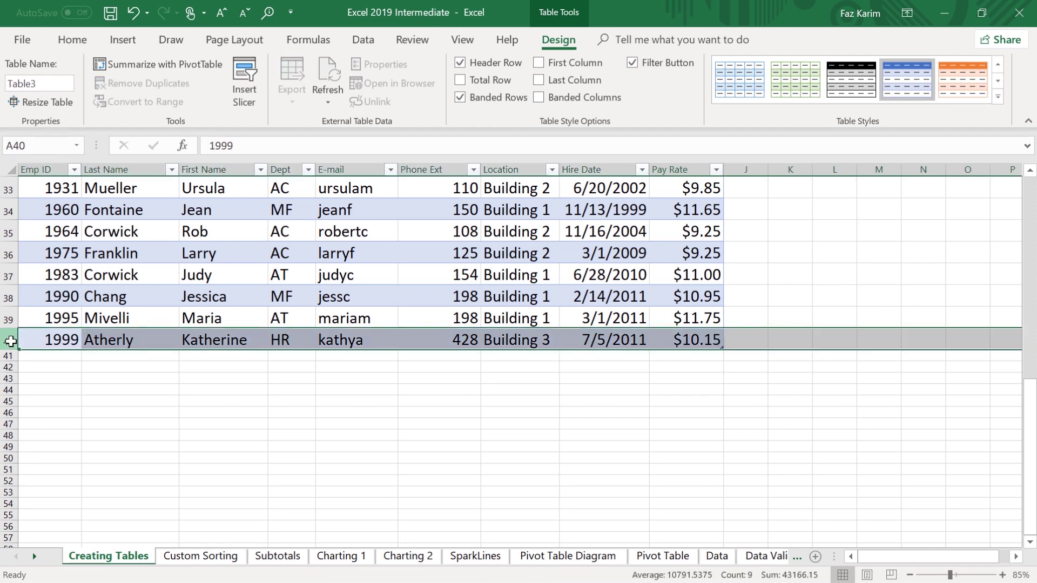
pyautogui.click(70, 40)
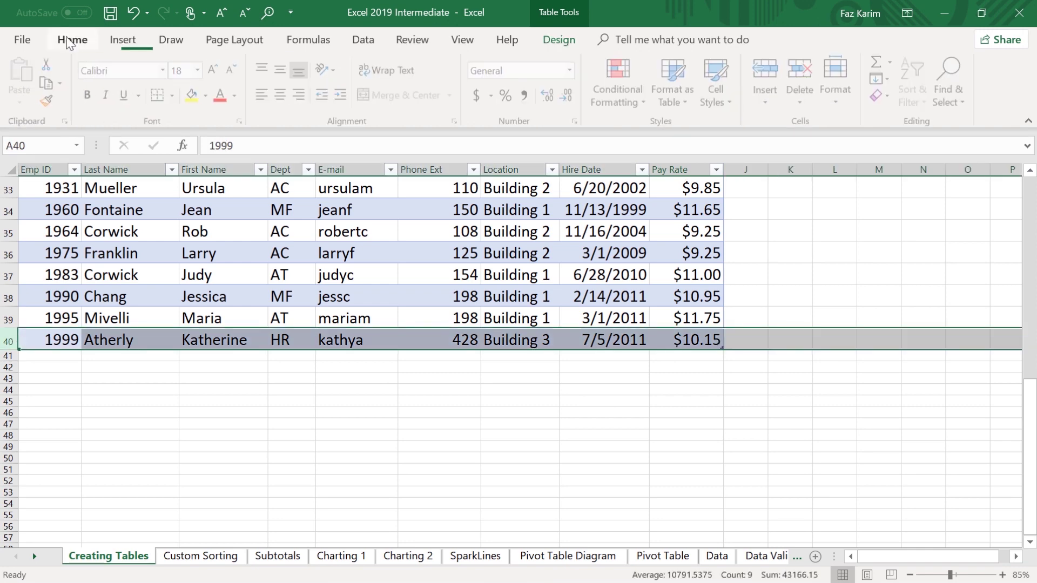
pyautogui.click(50, 84)
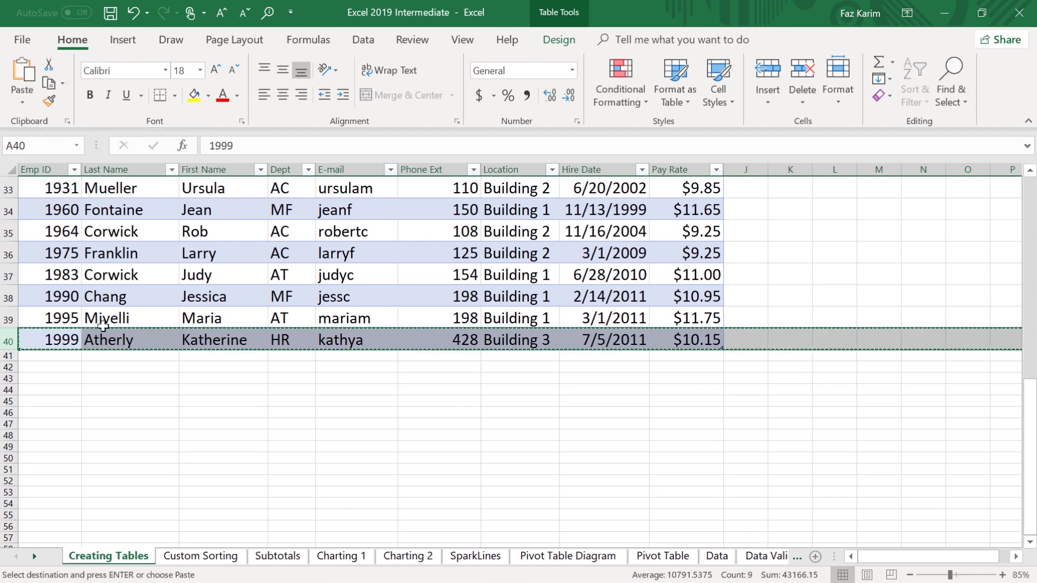
pyautogui.click(40, 355)
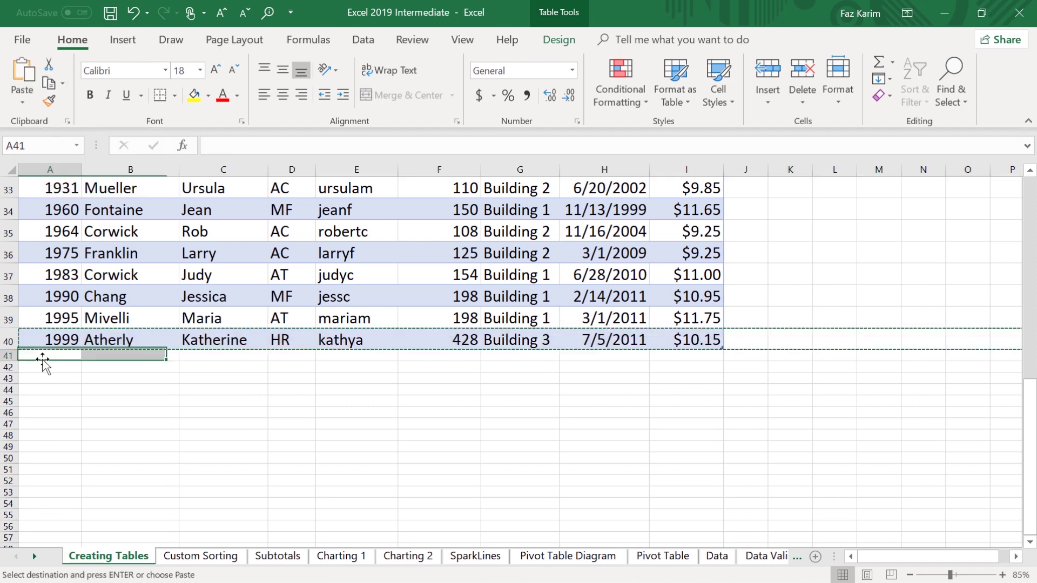
pyautogui.click(27, 77)
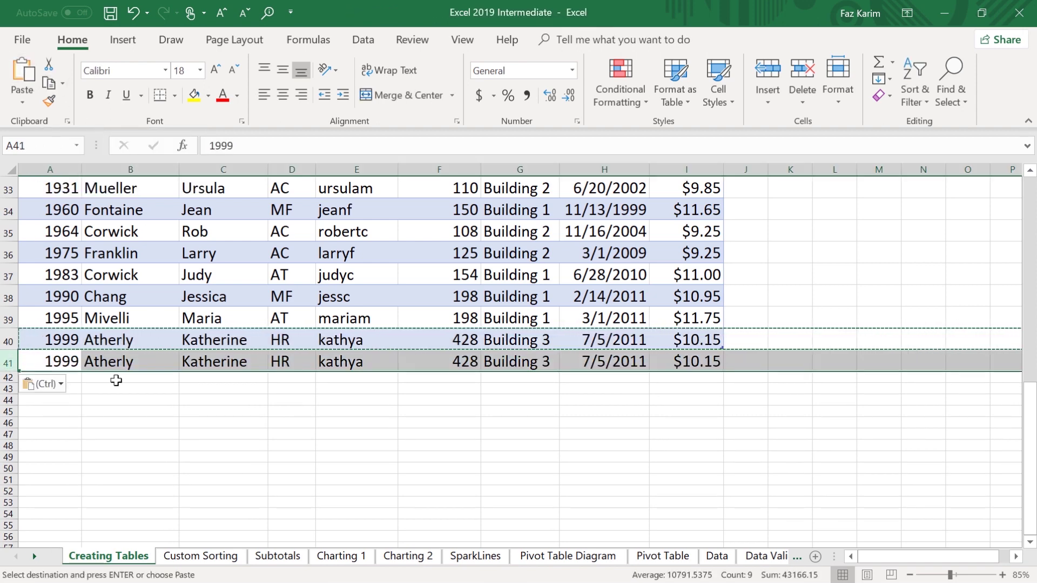
pyautogui.click(400, 435)
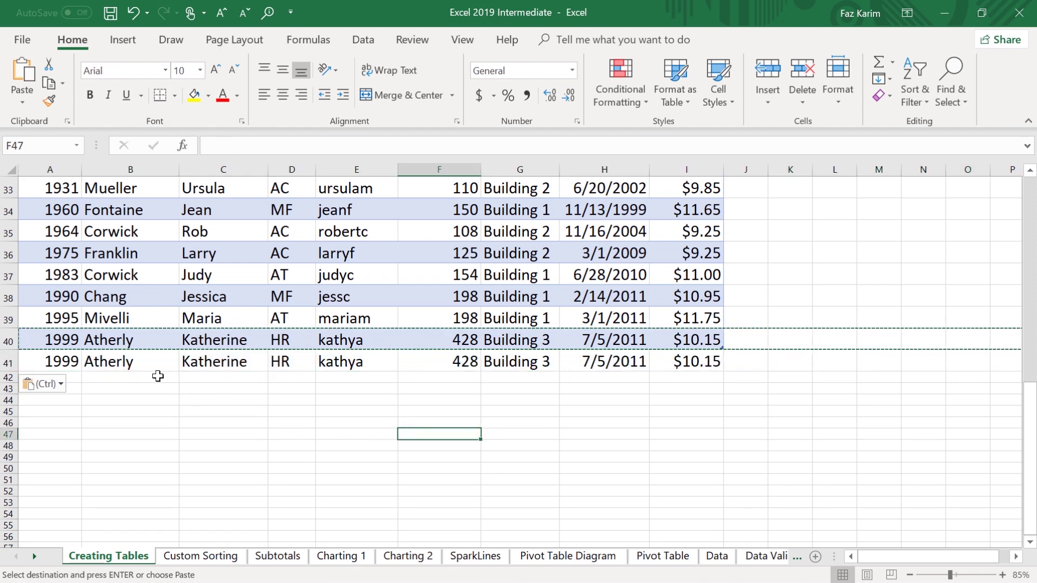
pyautogui.press('Escape')
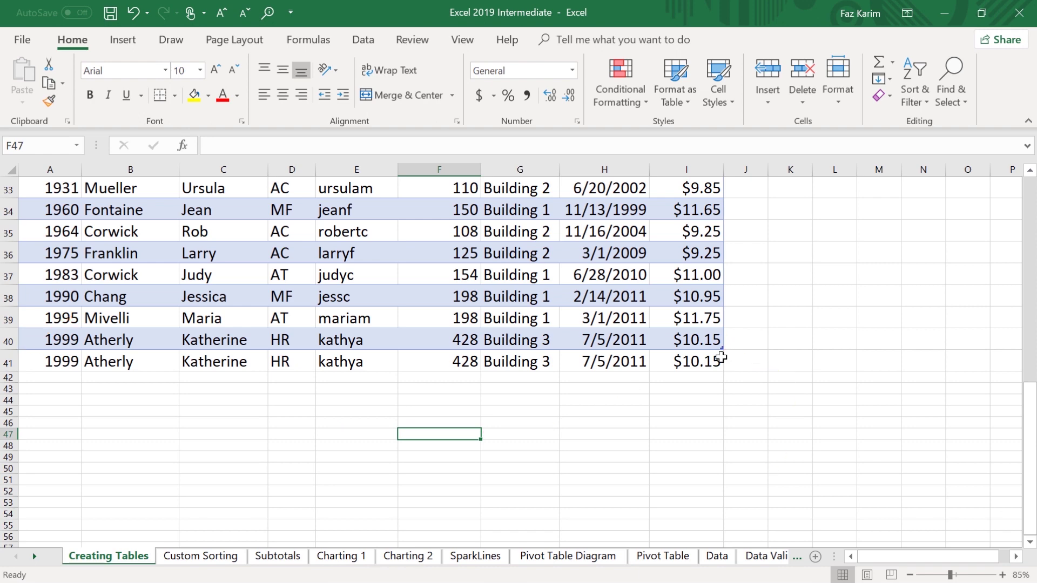
pyautogui.moveTo(722, 352); pyautogui.dragTo(724, 369)
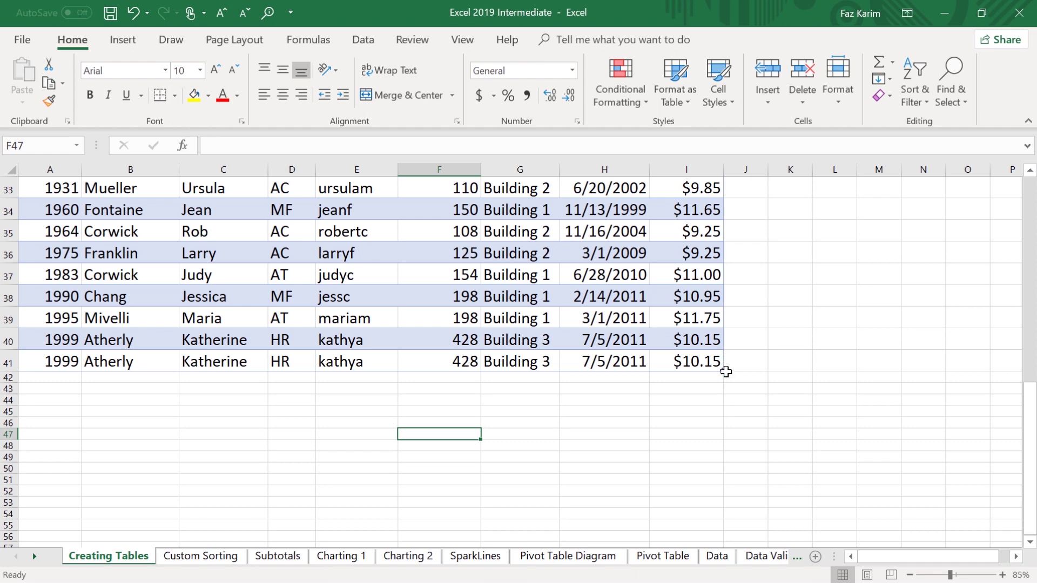
# - Remove duplicate records from the employee table by comparing only the Emp ID column, and check the table's last rows
pyautogui.click(690, 356)
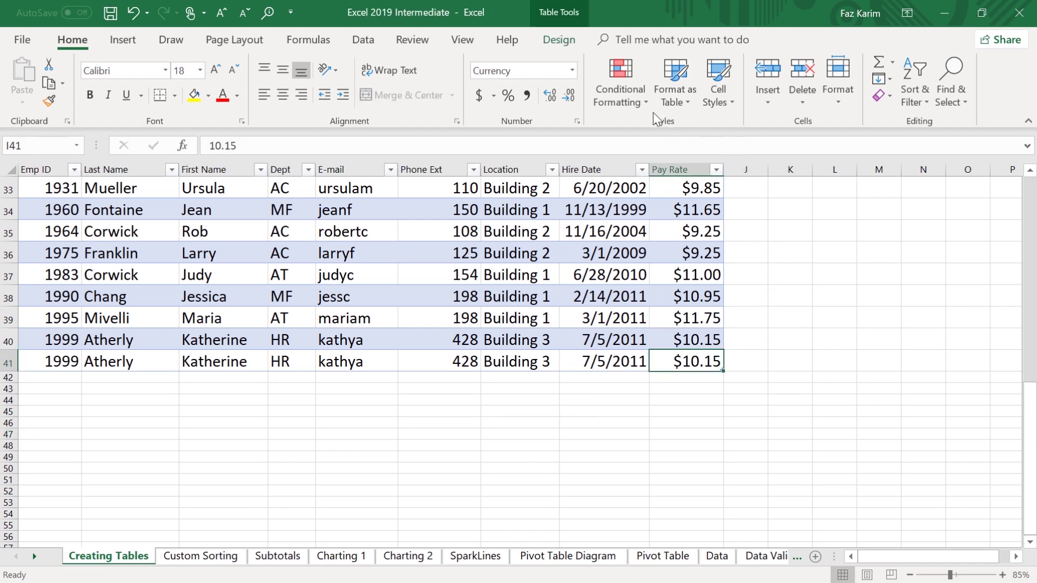
pyautogui.click(573, 45)
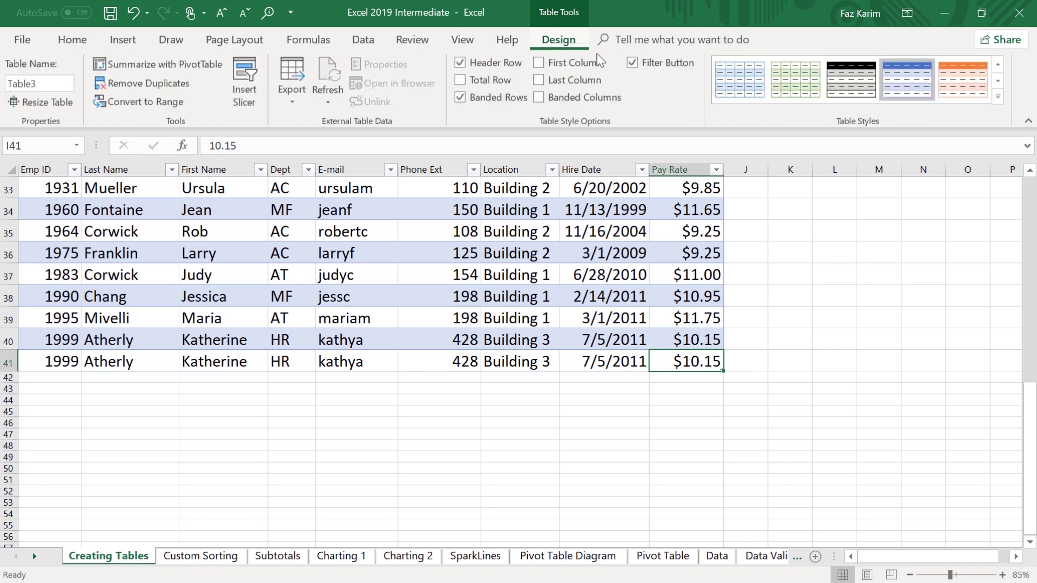
pyautogui.click(148, 82)
pyautogui.moveTo(845, 62); pyautogui.dragTo(694, 43)
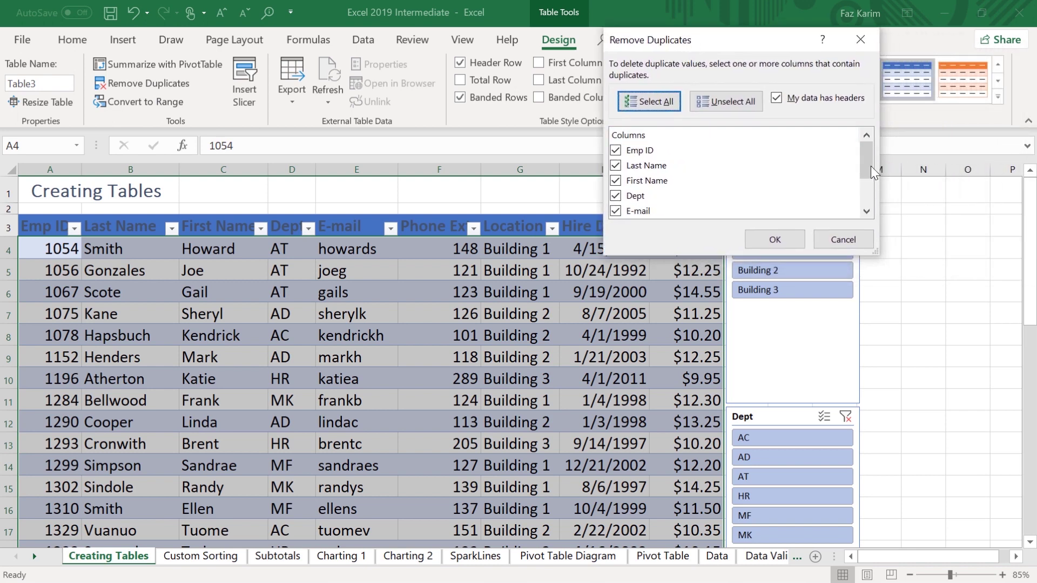
pyautogui.moveTo(869, 165)
pyautogui.mouseDown()
pyautogui.moveTo(866, 194)
pyautogui.moveTo(859, 154)
pyautogui.mouseUp()
pyautogui.click(730, 102)
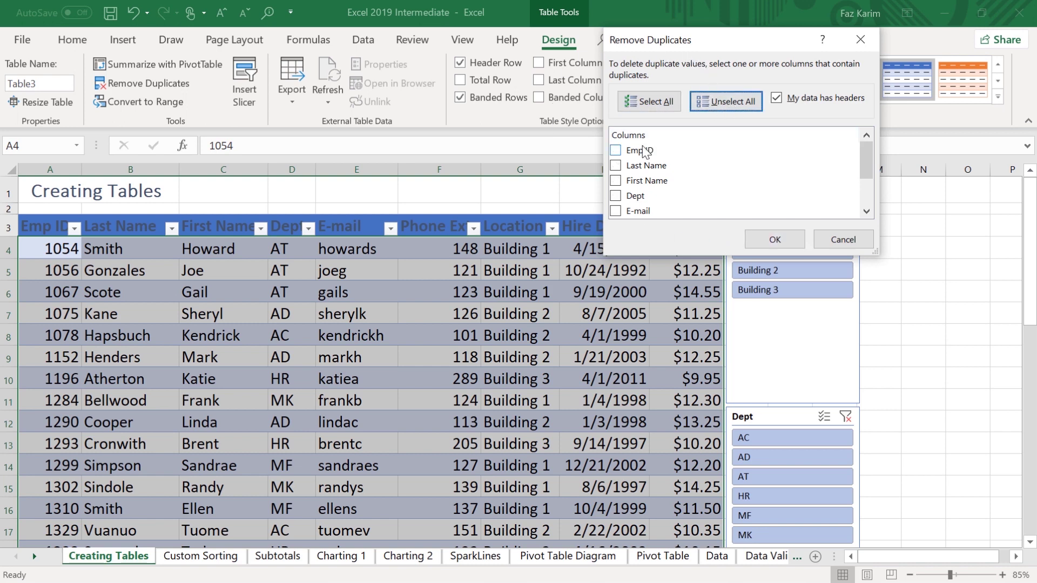
pyautogui.click(616, 151)
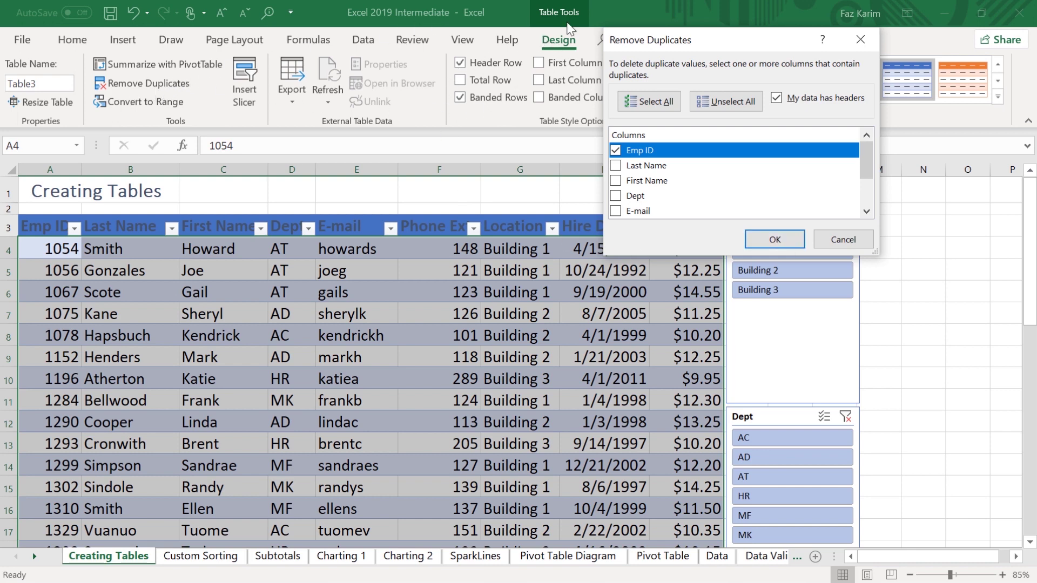
pyautogui.click(775, 240)
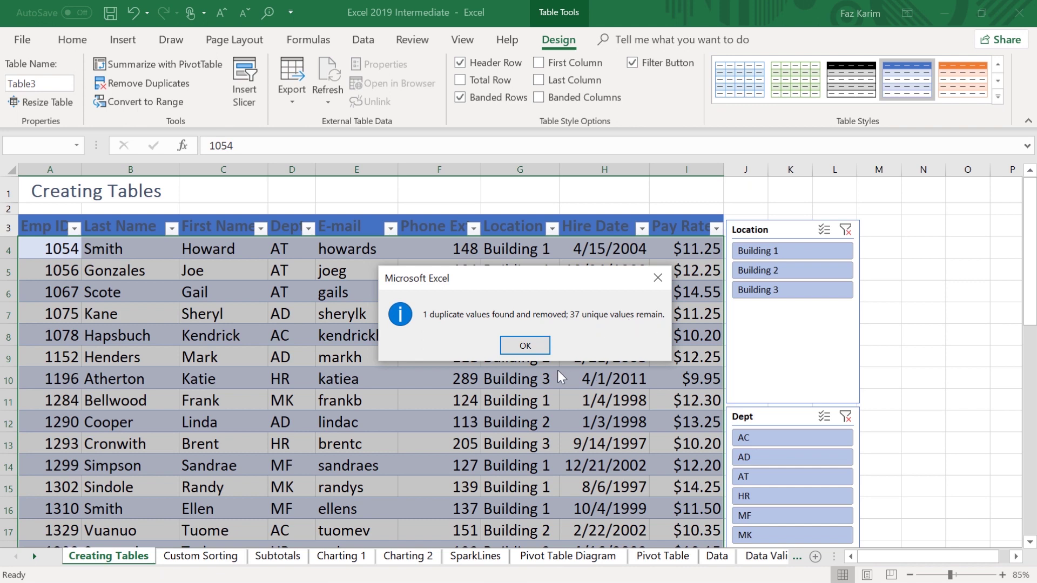
pyautogui.click(525, 345)
pyautogui.hotkey('ctrl', 'End')
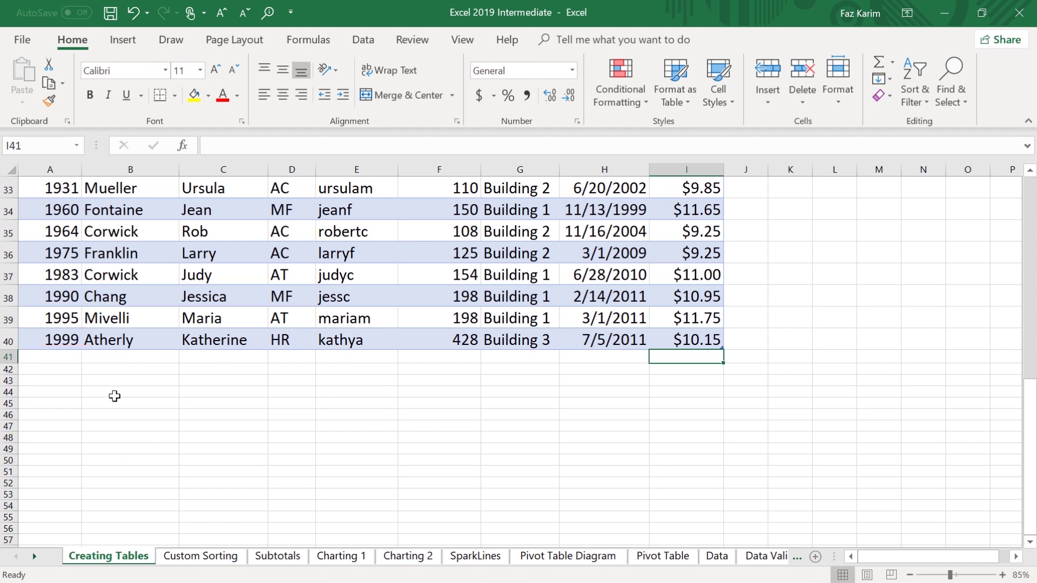
pyautogui.click(235, 270)
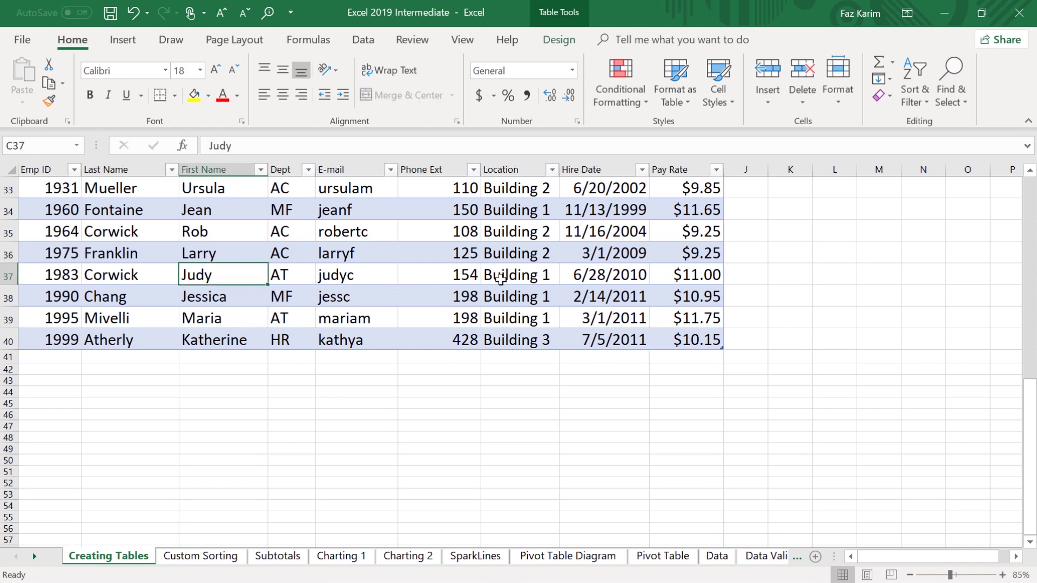
pyautogui.click(560, 41)
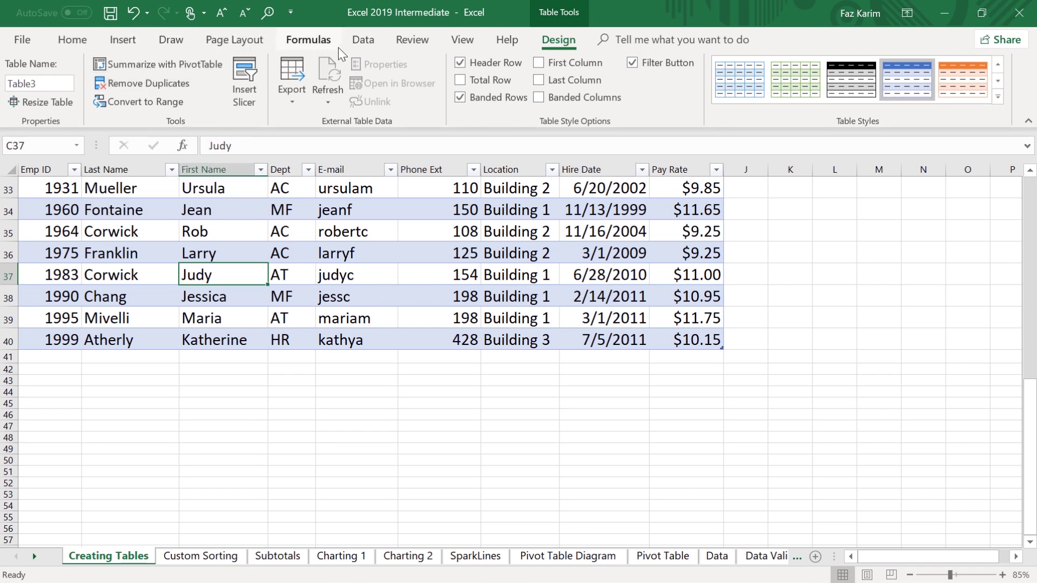
pyautogui.click(354, 46)
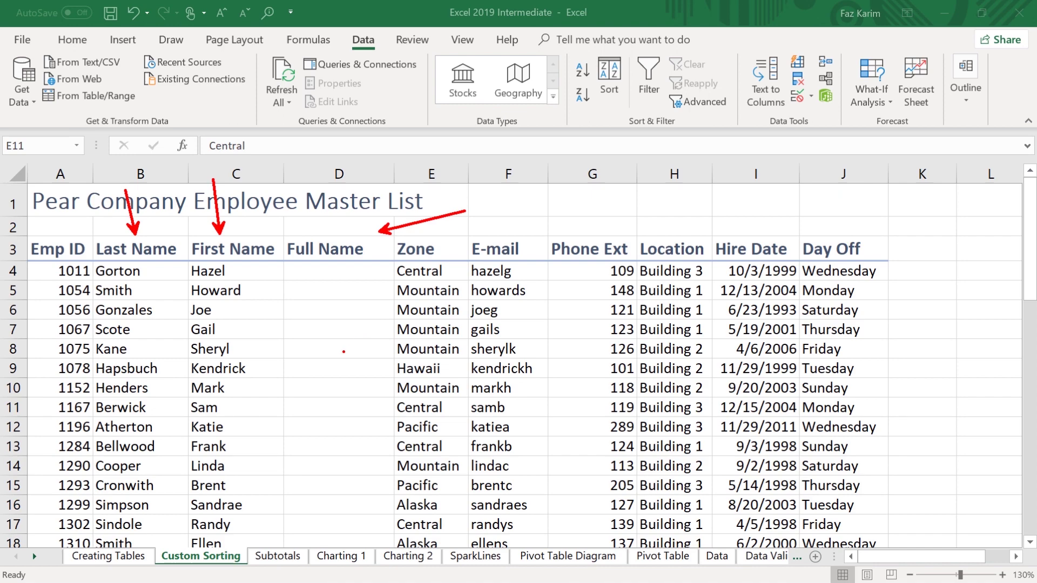
# - Enter the first employee's full name in D4, first name before last name, and Flash Fill the rest of the Full Name column
pyautogui.scroll(-7, 967, 381)
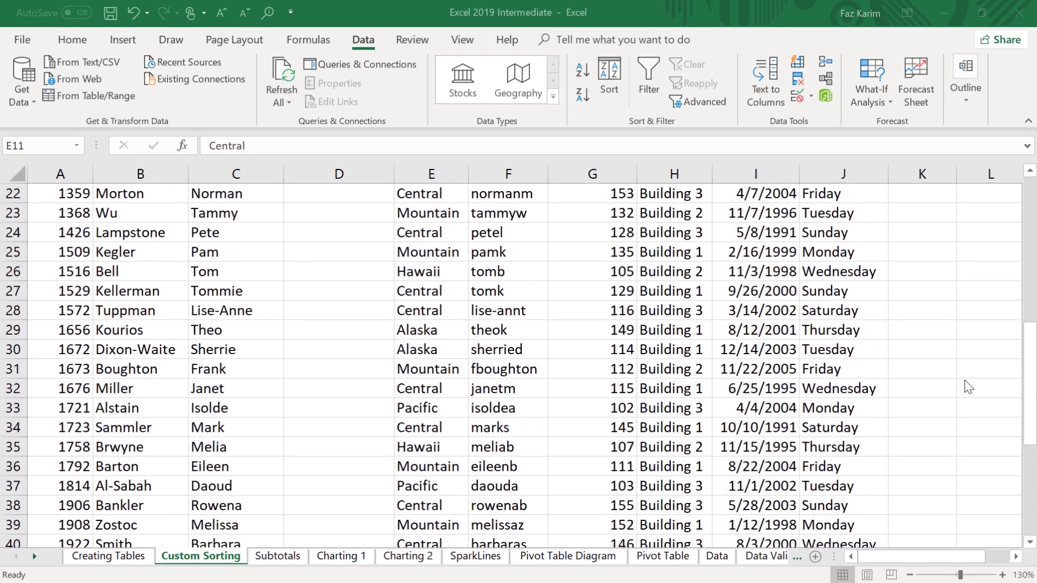
pyautogui.scroll(-7, 967, 387)
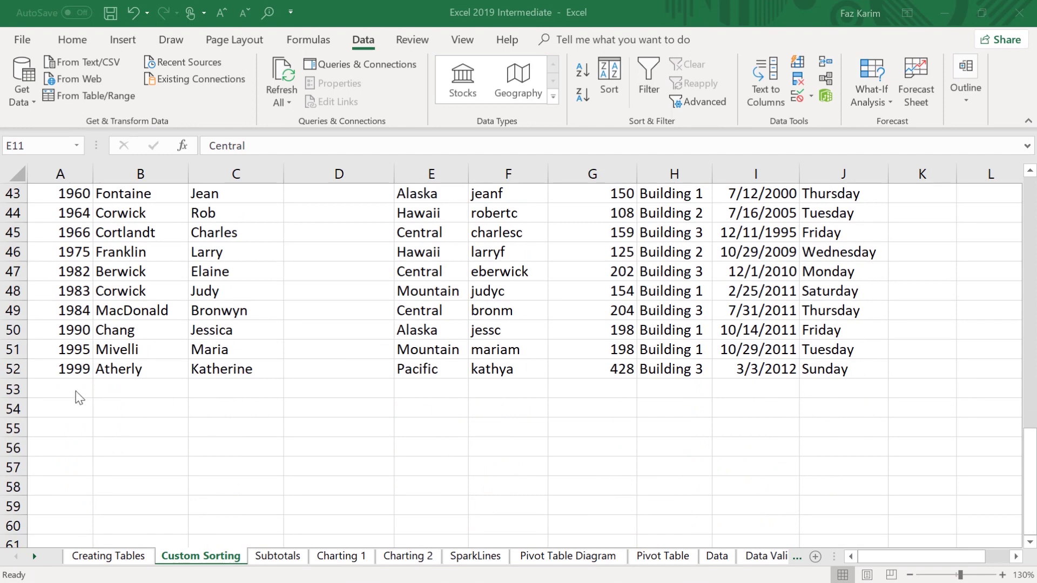
pyautogui.scroll(14, 306, 373)
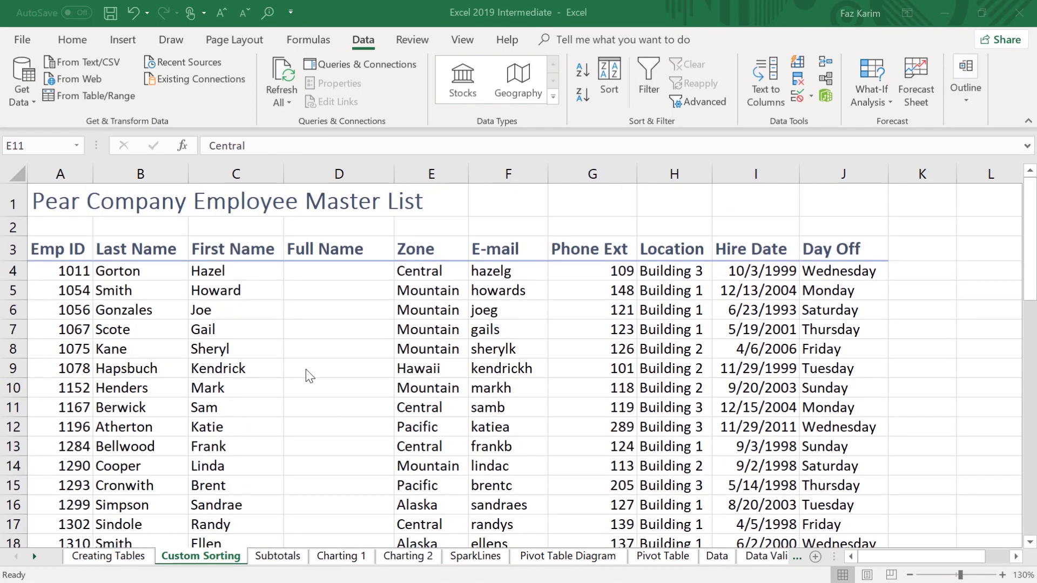
pyautogui.click(328, 271)
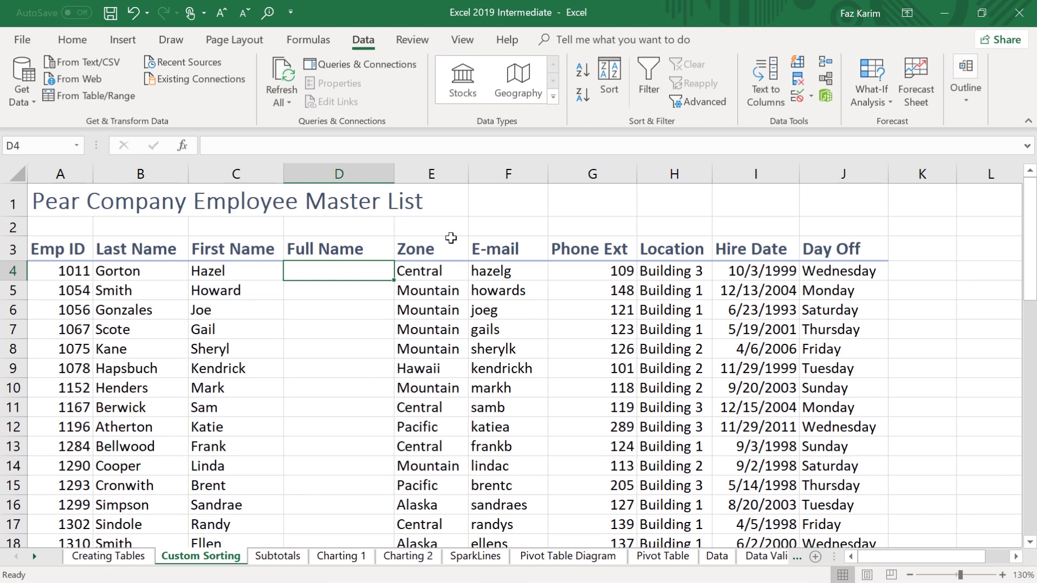
pyautogui.write('Ha')
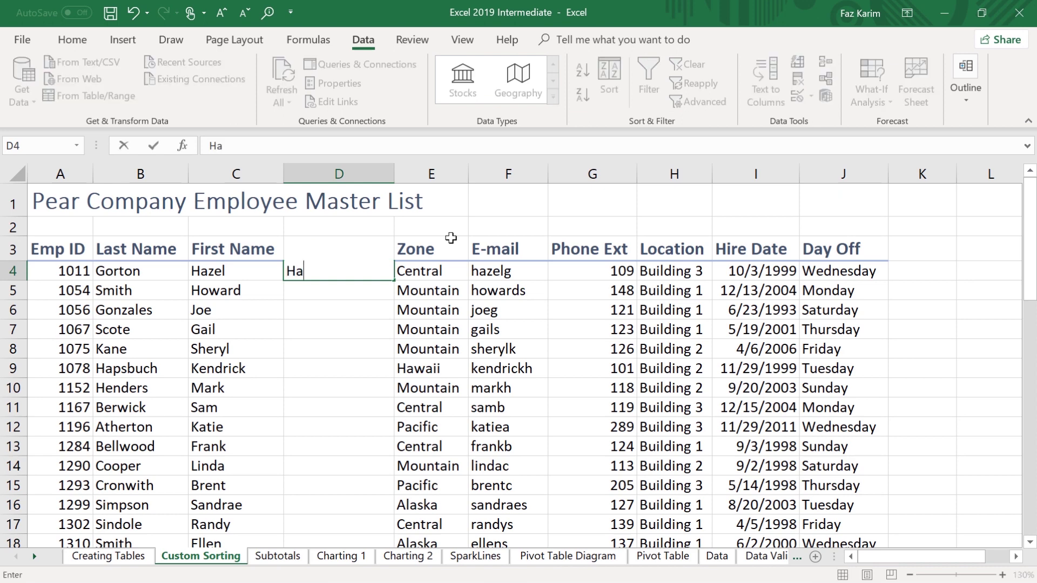
pyautogui.write('zel Gorton')
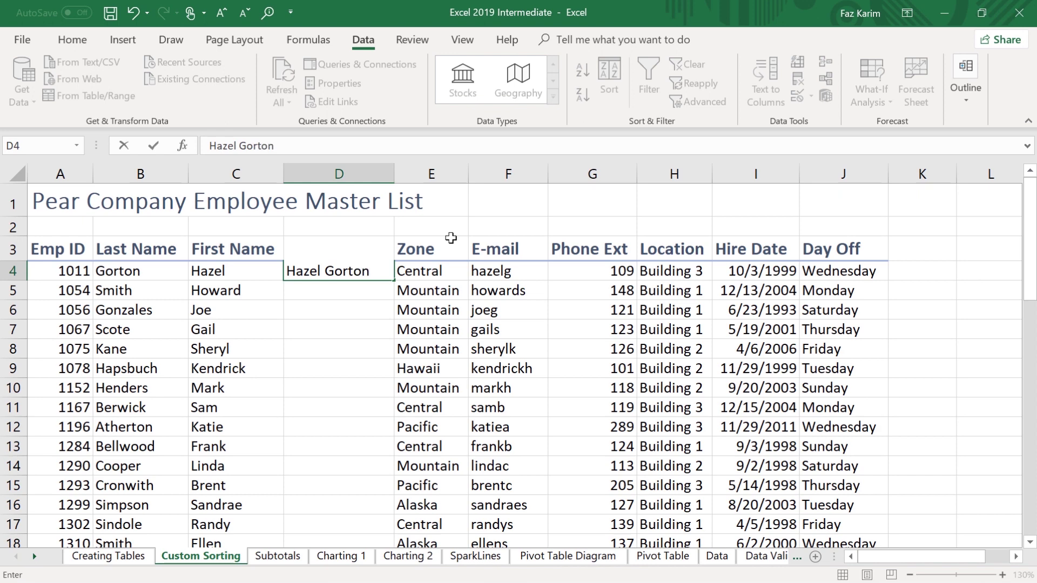
pyautogui.press('Return')
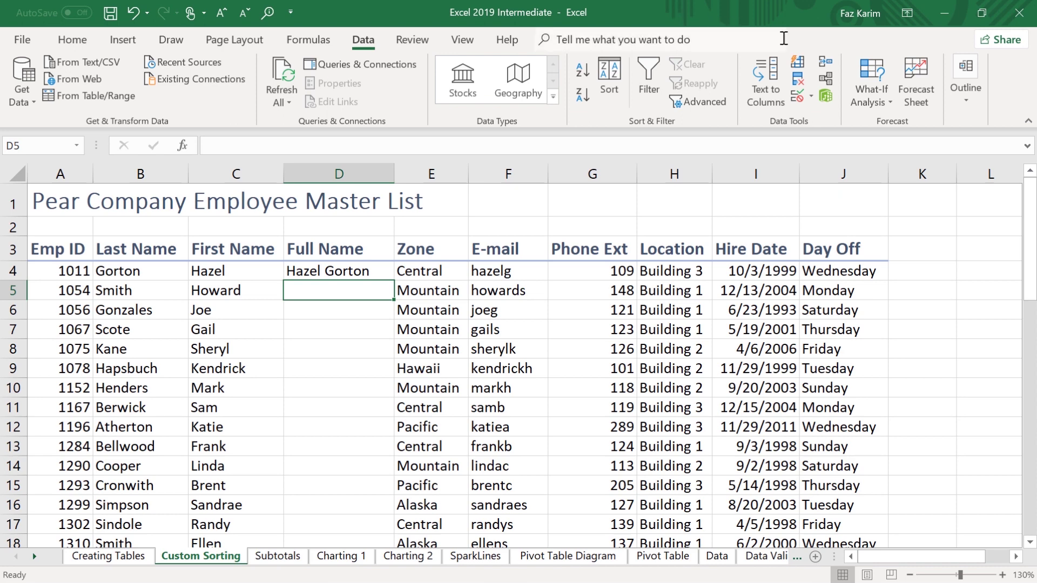
pyautogui.click(799, 64)
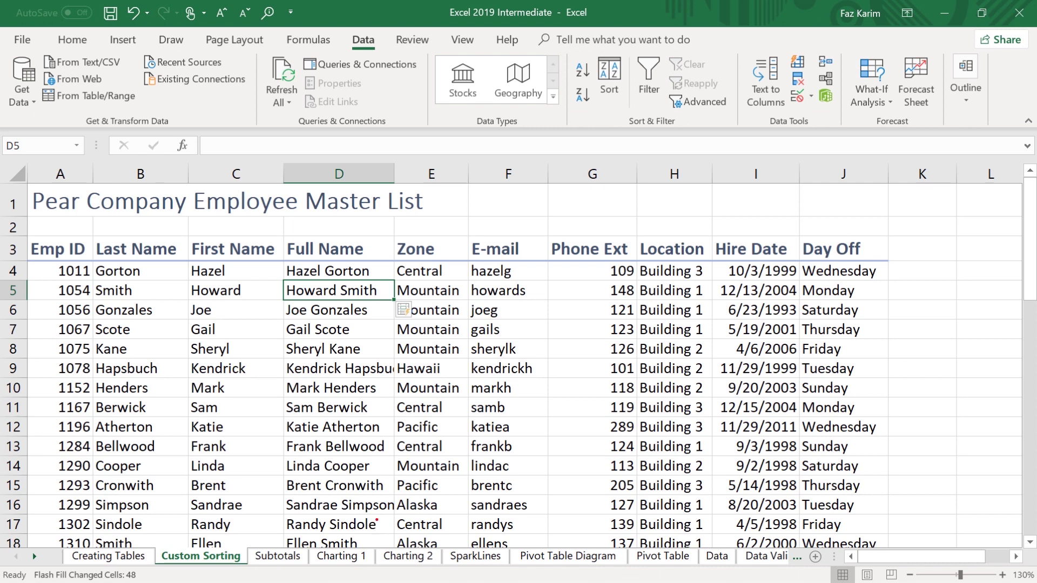
pyautogui.moveTo(245, 215)
pyautogui.mouseDown()
pyautogui.moveTo(238, 233)
pyautogui.moveTo(185, 231)
pyautogui.mouseUp()
pyautogui.moveTo(94, 250)
pyautogui.mouseDown()
pyautogui.moveTo(140, 279)
pyautogui.moveTo(279, 279)
pyautogui.mouseUp()
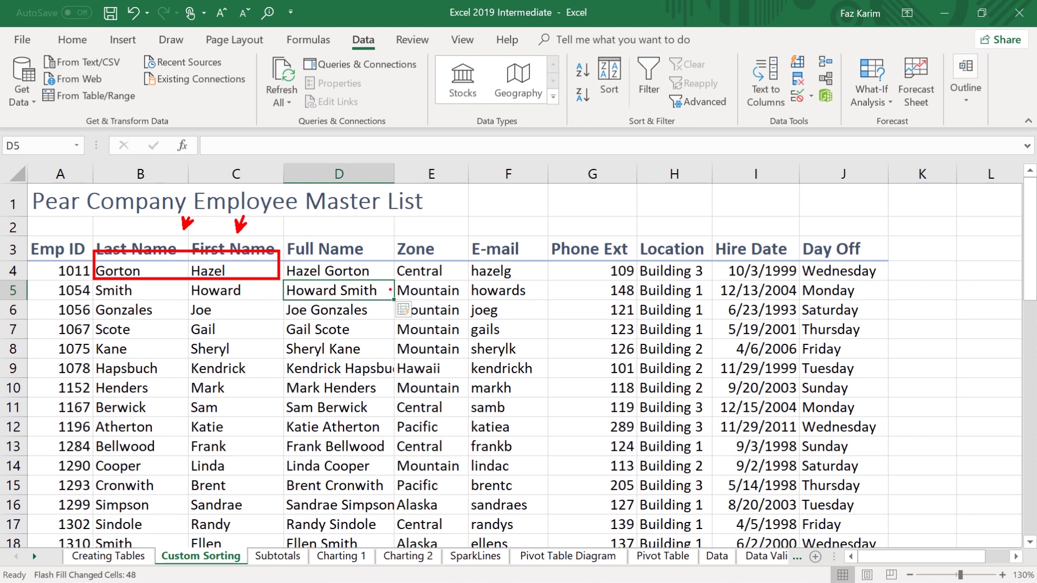
pyautogui.moveTo(400, 288); pyautogui.dragTo(455, 290)
pyautogui.moveTo(402, 309)
pyautogui.mouseDown()
pyautogui.moveTo(464, 332)
pyautogui.moveTo(458, 358)
pyautogui.mouseUp()
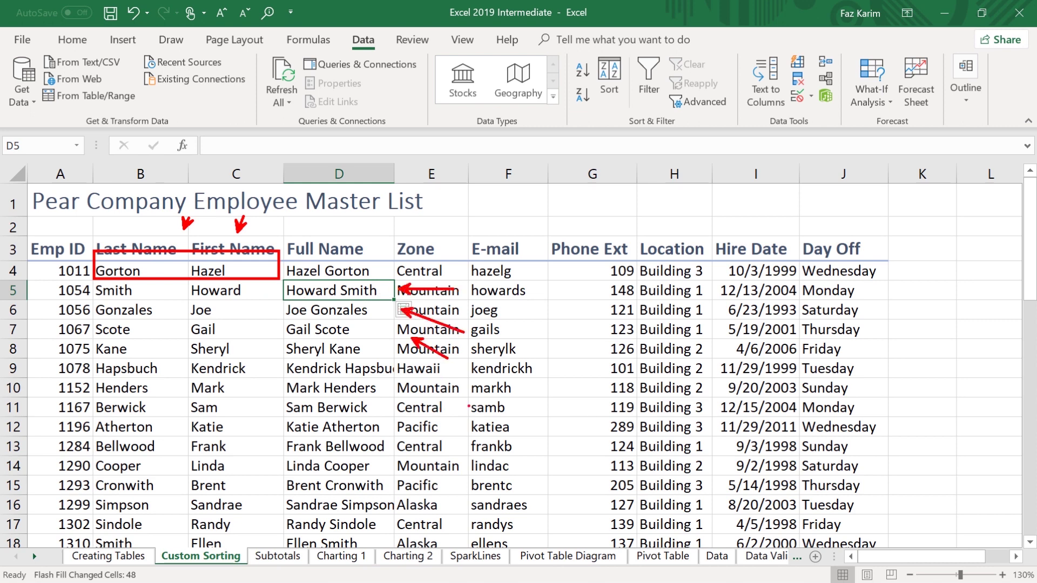
pyautogui.press('Escape')
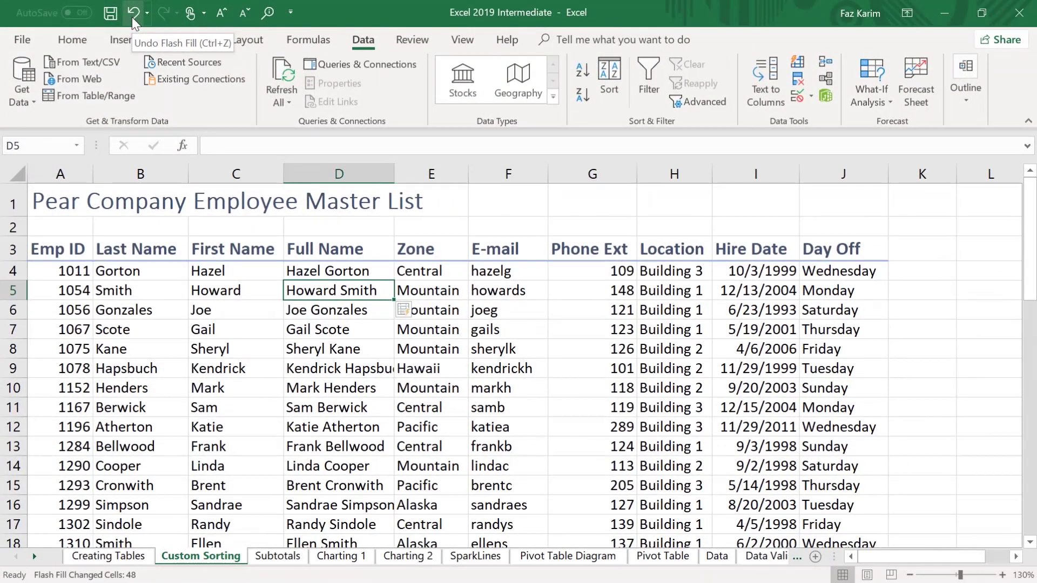
# - Undo the Flash Fill in the Full Name column and clear the name from cell D4
pyautogui.click(132, 16)
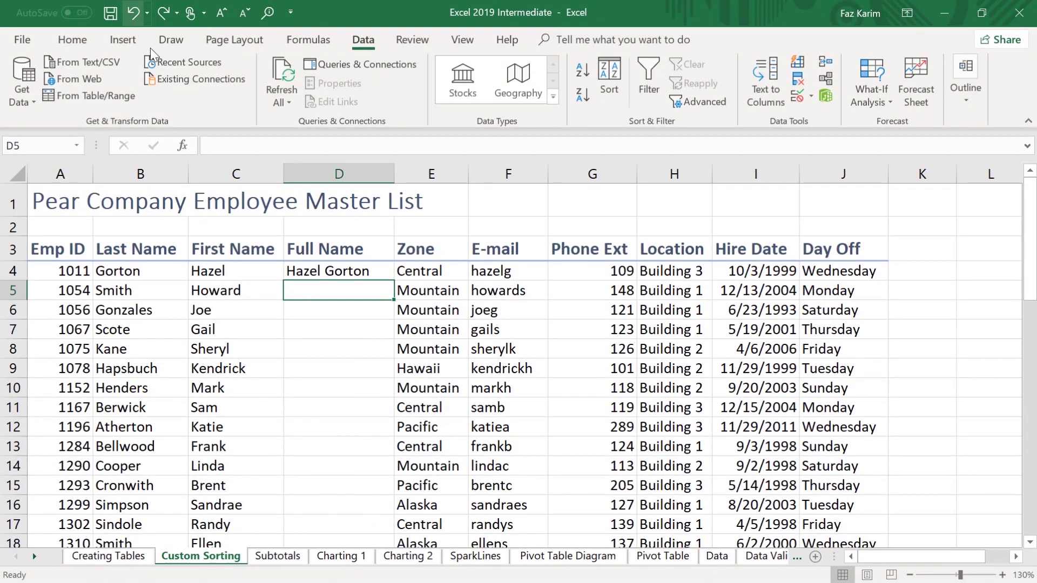
pyautogui.click(357, 271)
pyautogui.press('Delete')
# - Enter the first employee's full name in D4 with the first name in capitals, and Flash Fill the Full Name column from it
pyautogui.click(203, 145)
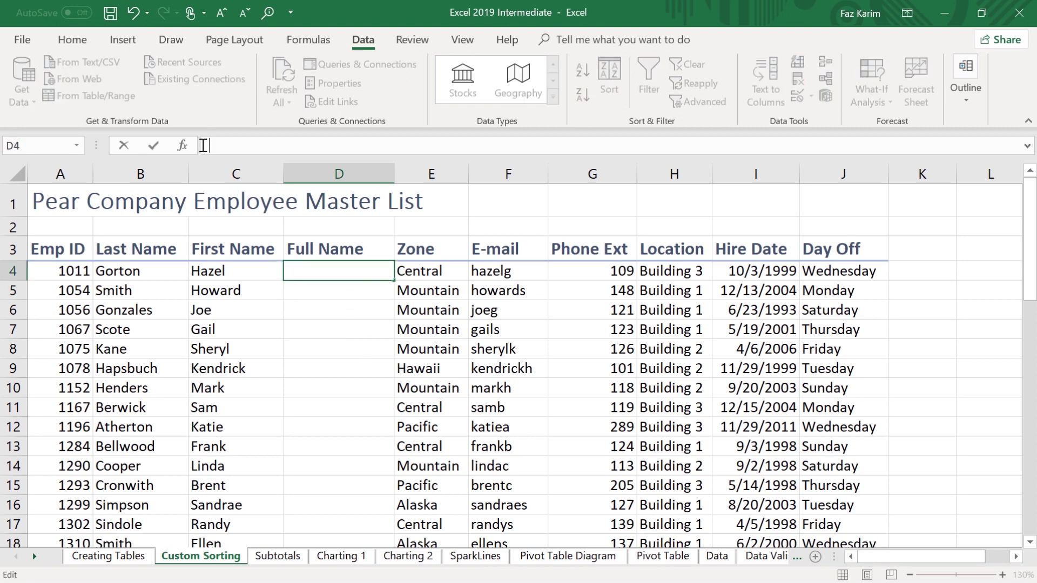
pyautogui.write('HAZEL')
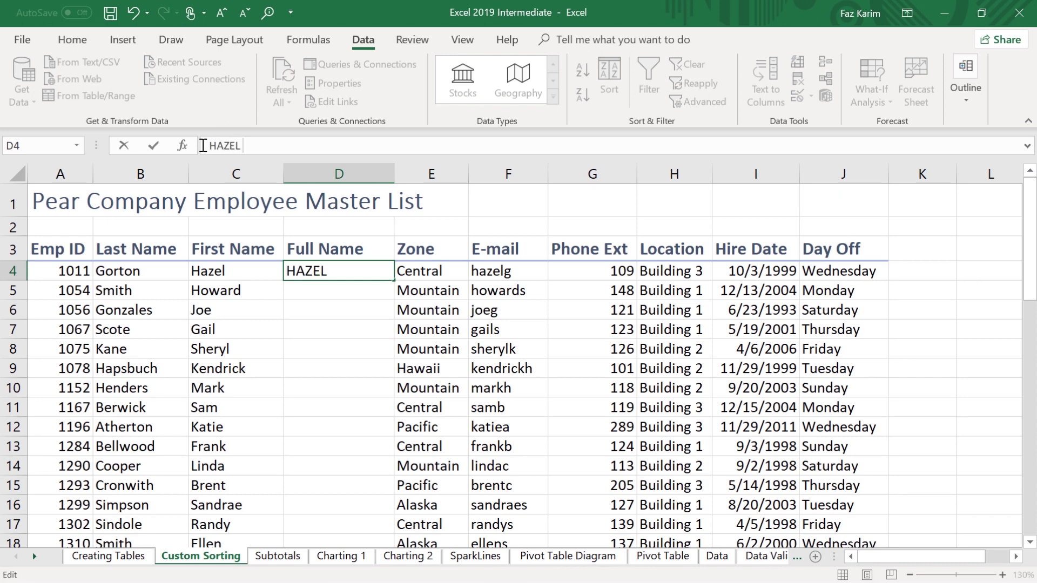
pyautogui.write(' Gorton')
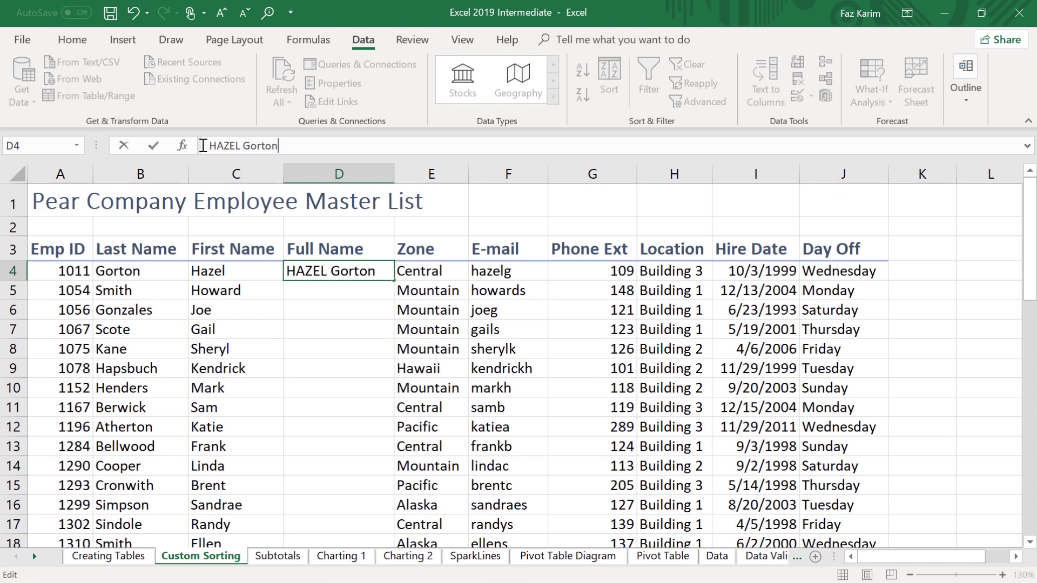
pyautogui.press('Return')
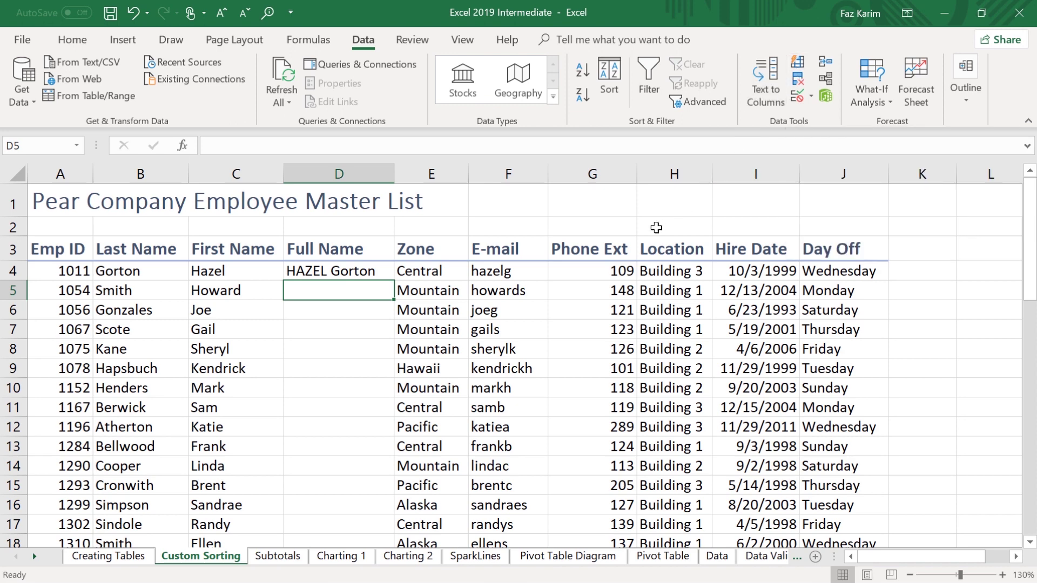
pyautogui.hotkey('ctrl', 'e')
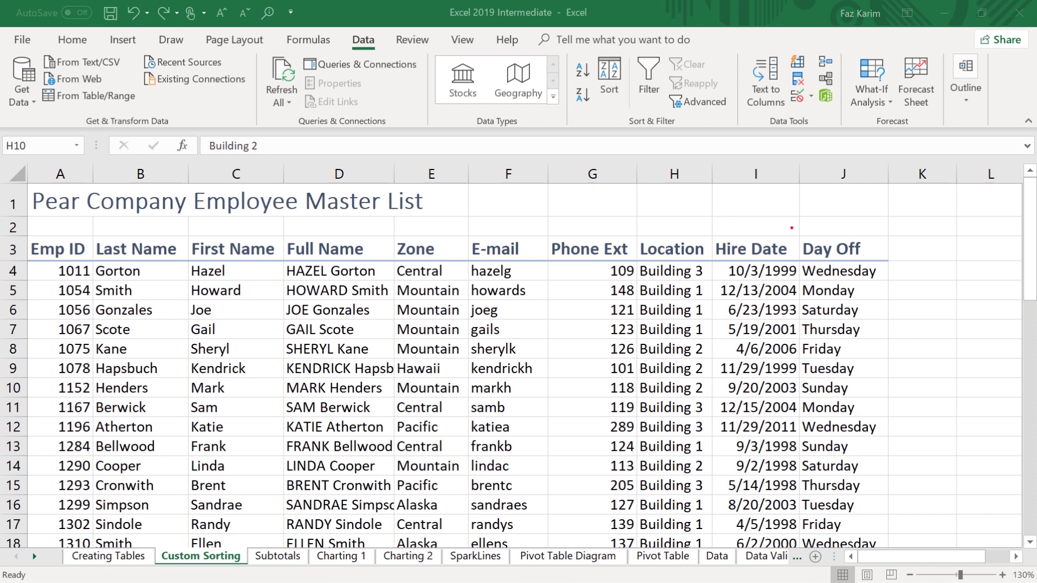
pyautogui.moveTo(792, 227); pyautogui.dragTo(887, 479)
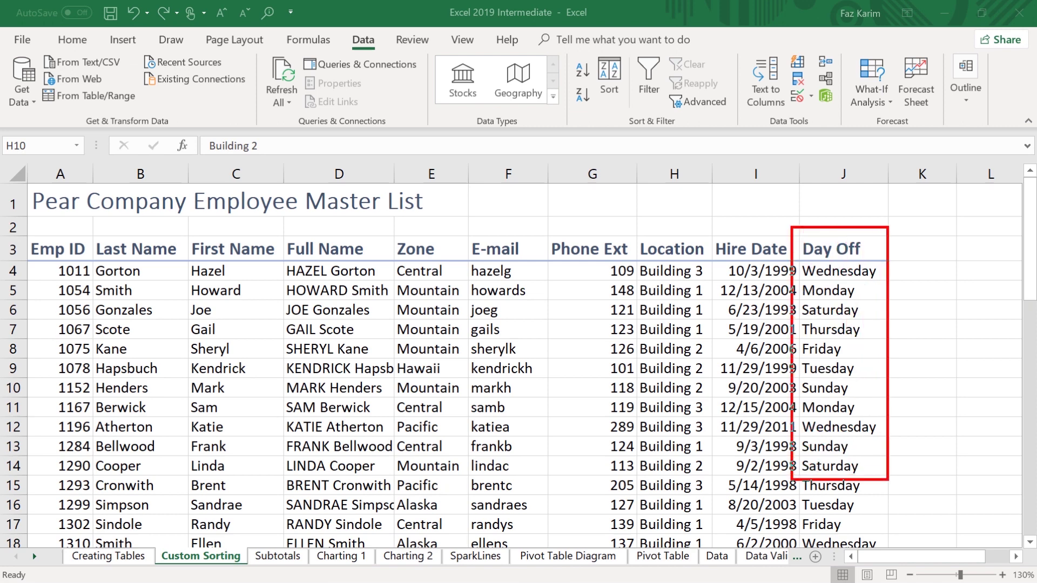
pyautogui.moveTo(897, 349); pyautogui.dragTo(973, 349)
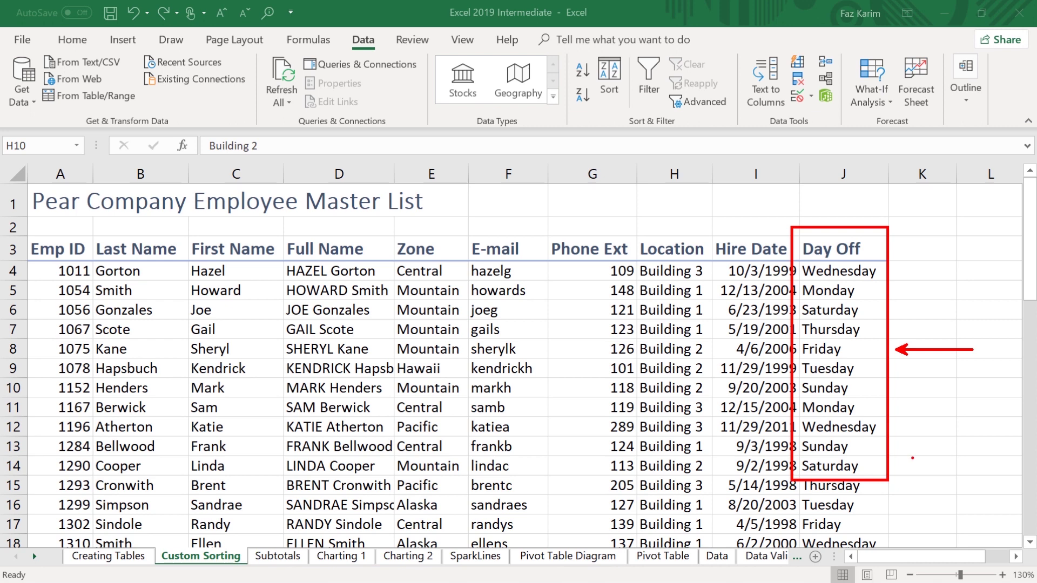
pyautogui.press('Escape')
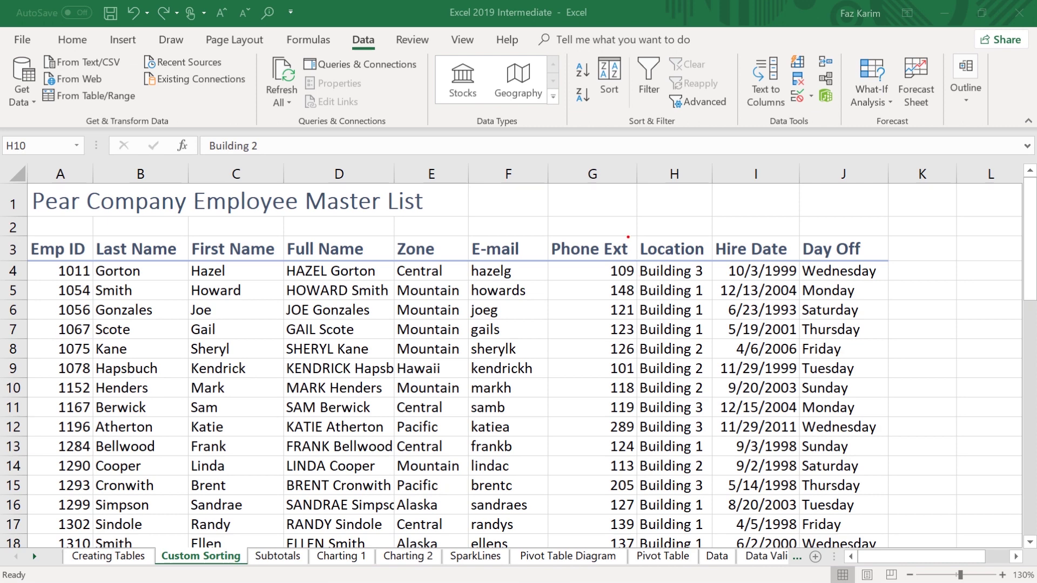
pyautogui.moveTo(628, 236)
pyautogui.mouseDown()
pyautogui.moveTo(715, 420)
pyautogui.moveTo(718, 476)
pyautogui.mouseUp()
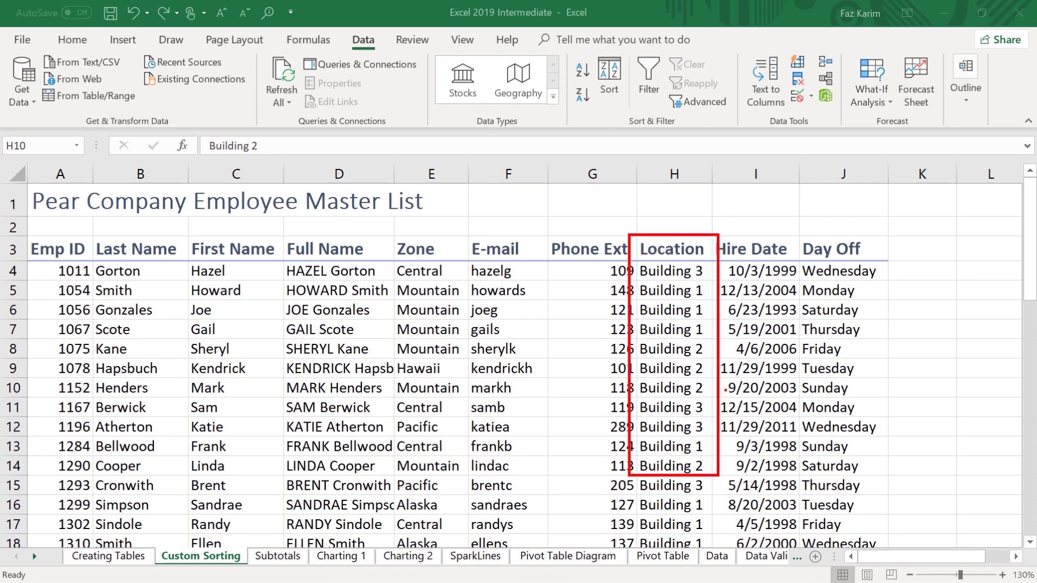
pyautogui.moveTo(718, 368); pyautogui.dragTo(794, 368)
pyautogui.press('Escape')
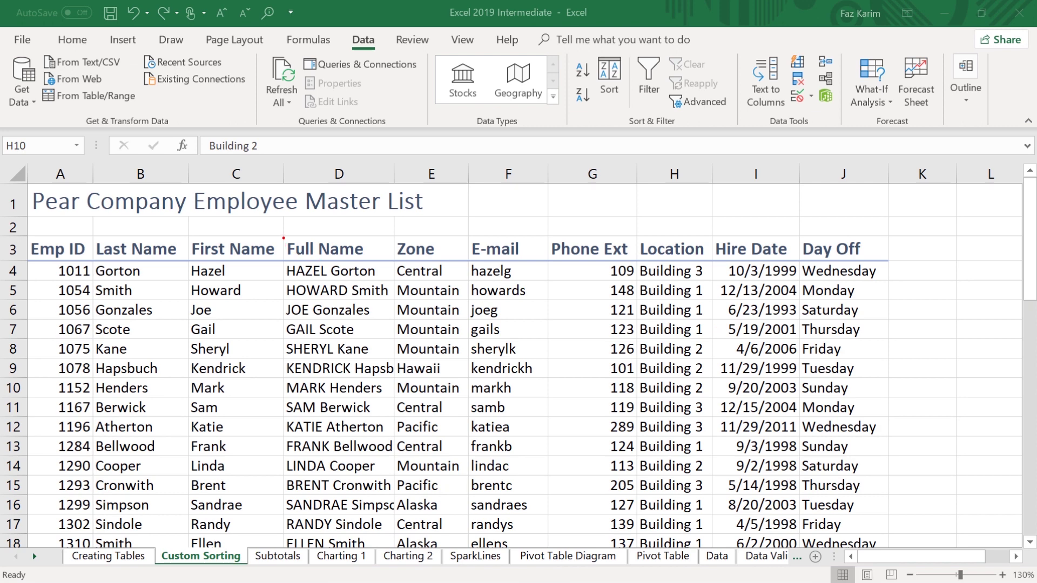
pyautogui.moveTo(283, 228); pyautogui.dragTo(393, 506)
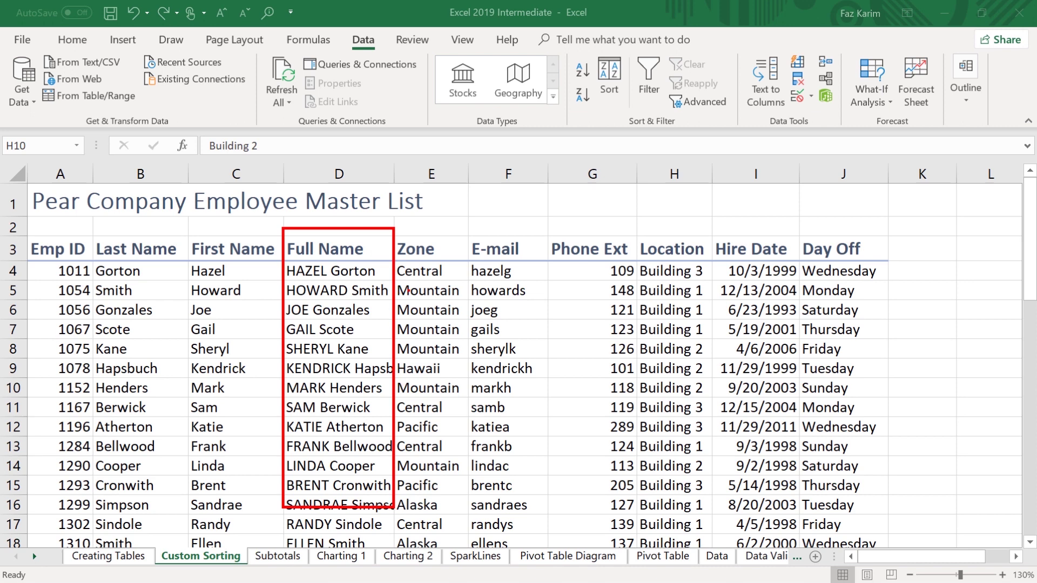
pyautogui.moveTo(409, 291); pyautogui.dragTo(495, 249)
pyautogui.press('Escape')
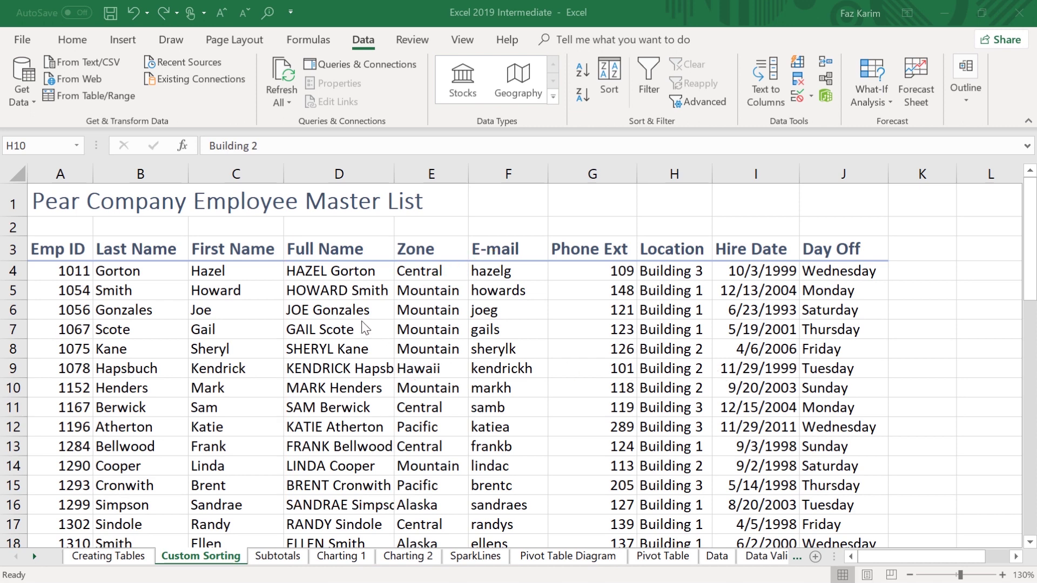
# - Turn on filter buttons for the employee list, check the E-mail column's sort and filter options, and turn the buttons off again
pyautogui.click(381, 309)
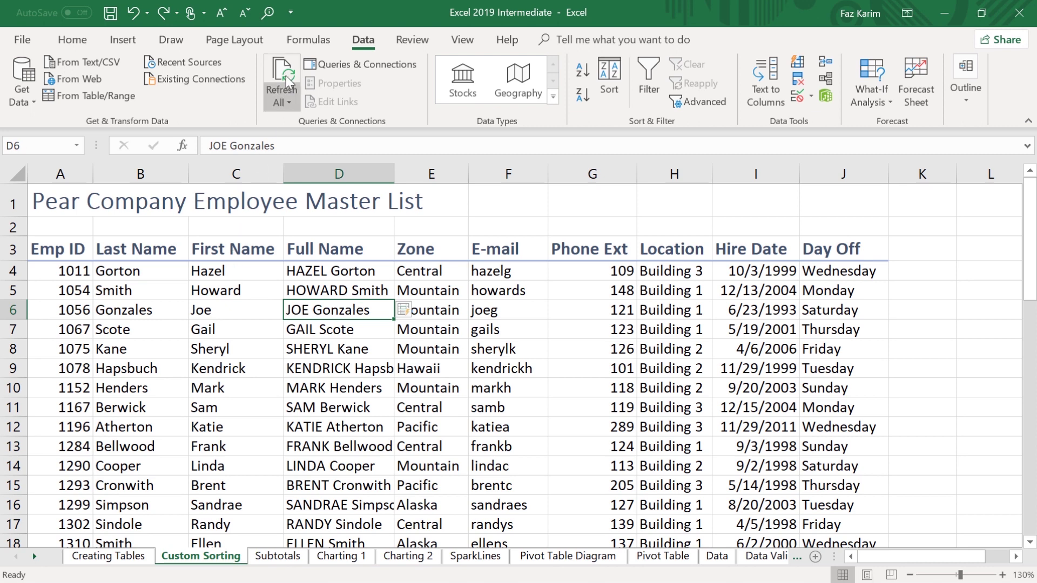
pyautogui.click(638, 77)
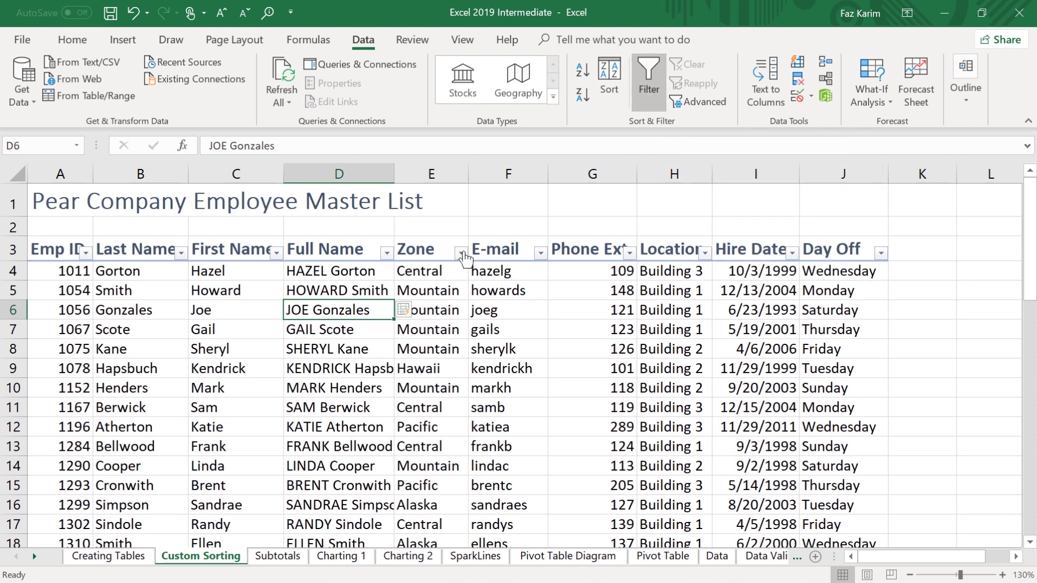
pyautogui.click(540, 252)
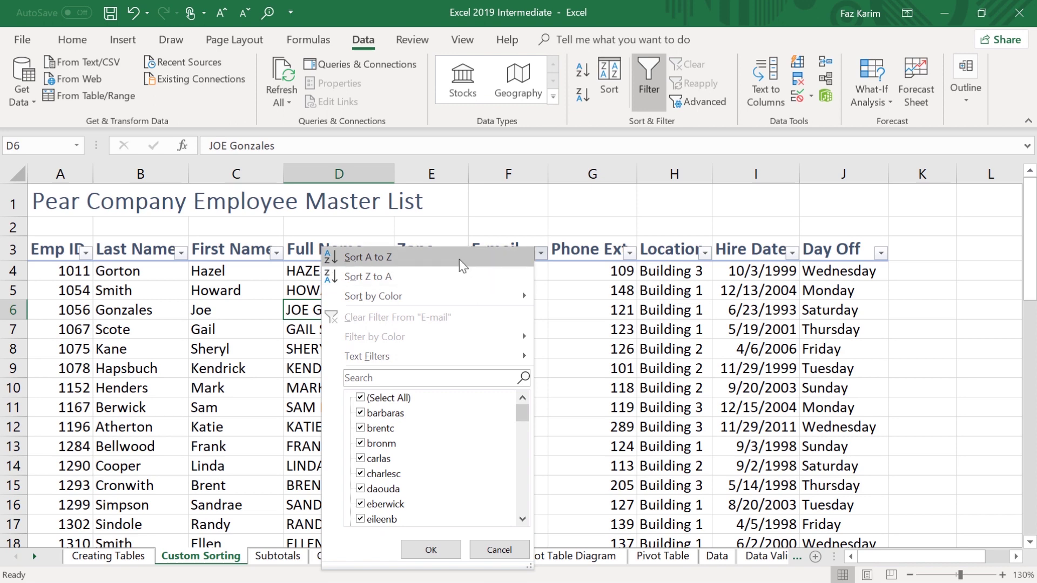
pyautogui.click(542, 253)
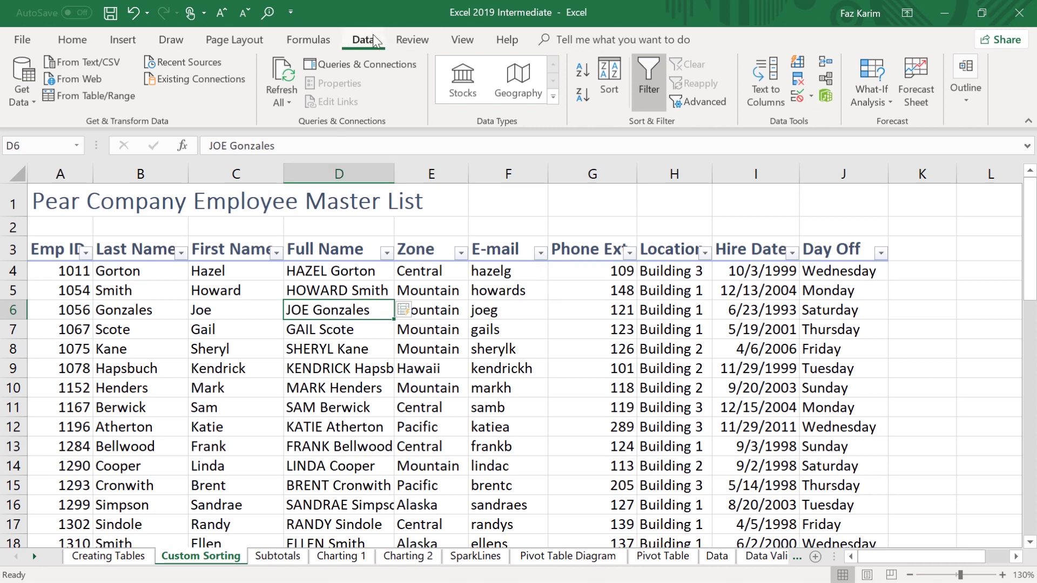
pyautogui.click(644, 79)
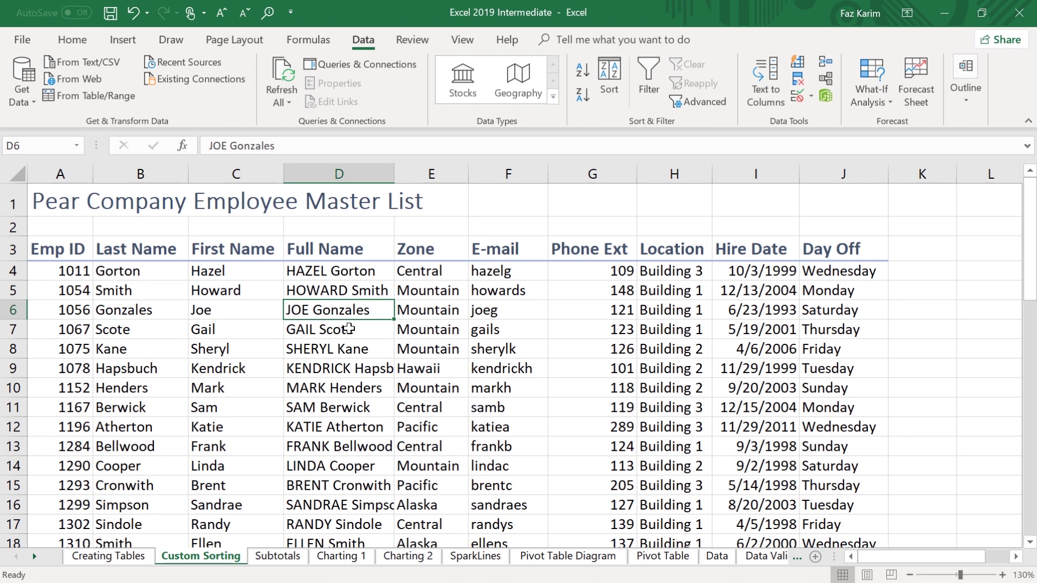
# - Sort the employee list by the Full Name column from A to Z
pyautogui.moveTo(339, 273); pyautogui.dragTo(366, 451)
pyautogui.click(332, 373)
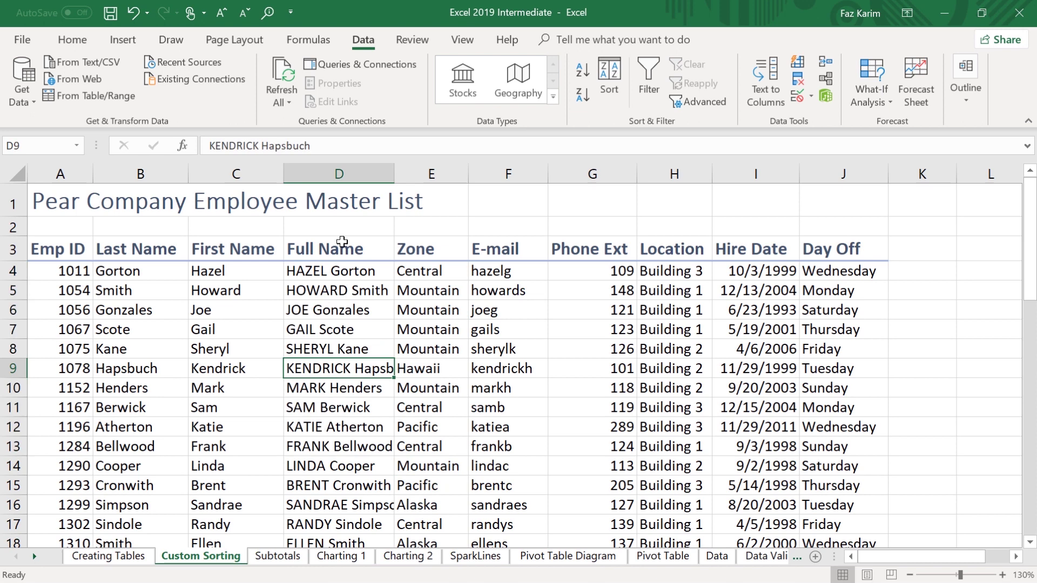
pyautogui.click(340, 173)
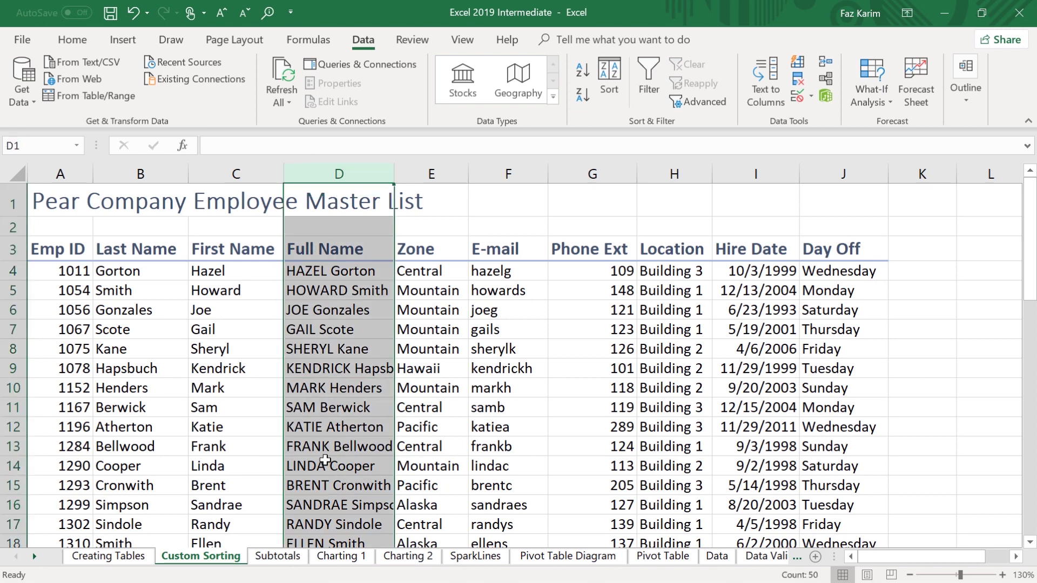
pyautogui.click(340, 354)
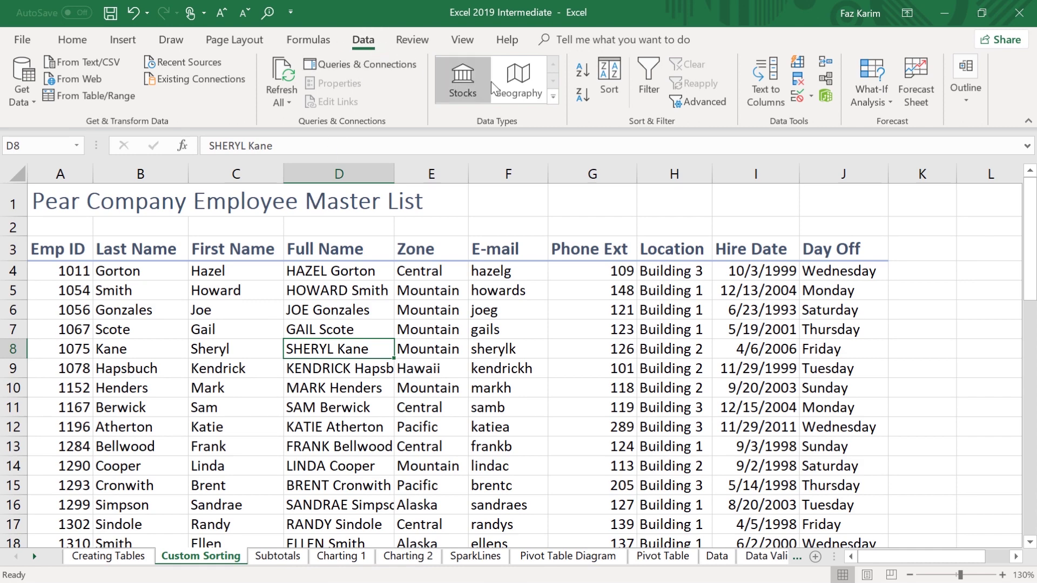
pyautogui.click(583, 70)
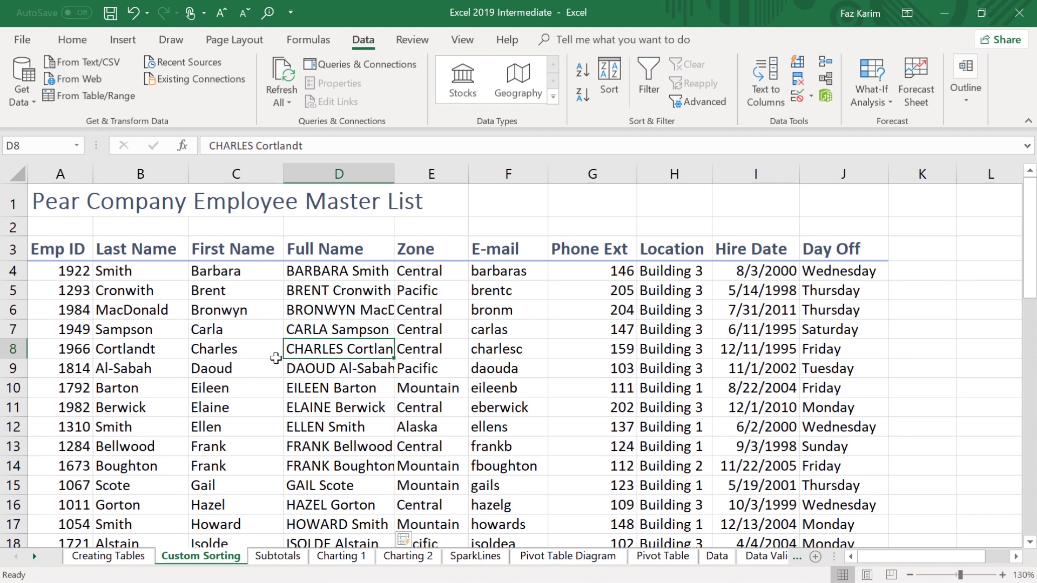
pyautogui.moveTo(349, 237); pyautogui.dragTo(349, 188)
pyautogui.moveTo(279, 248)
pyautogui.mouseDown()
pyautogui.moveTo(304, 272)
pyautogui.moveTo(397, 531)
pyautogui.mouseUp()
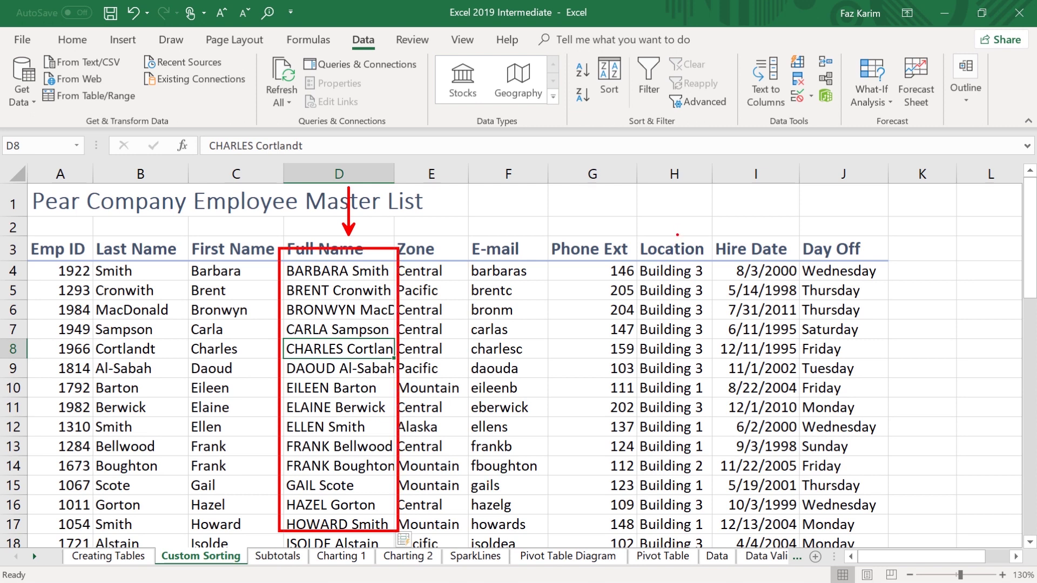
pyautogui.moveTo(677, 234); pyautogui.dragTo(685, 195)
pyautogui.moveTo(617, 237); pyautogui.dragTo(720, 552)
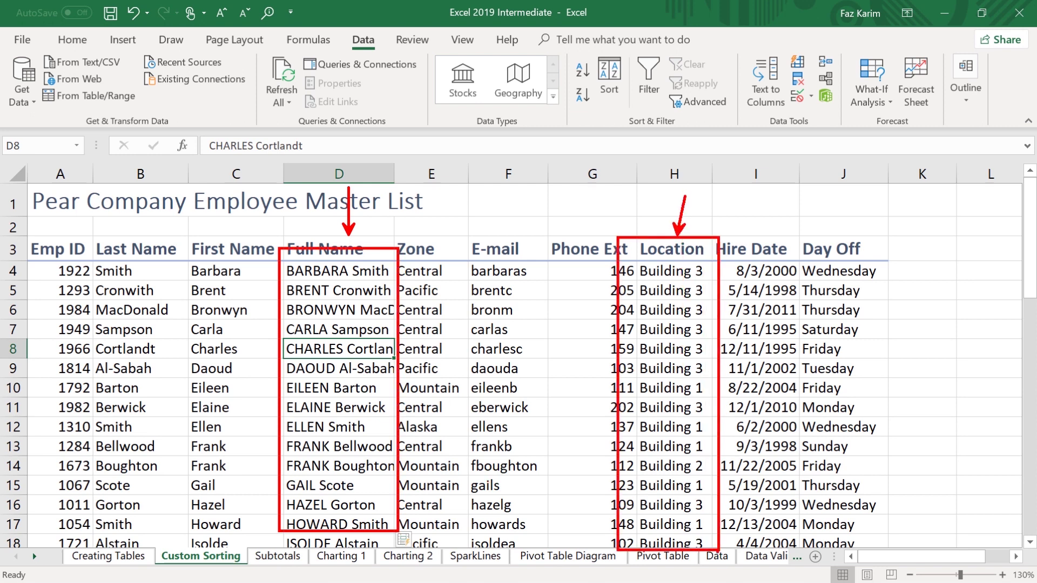
pyautogui.press('e')
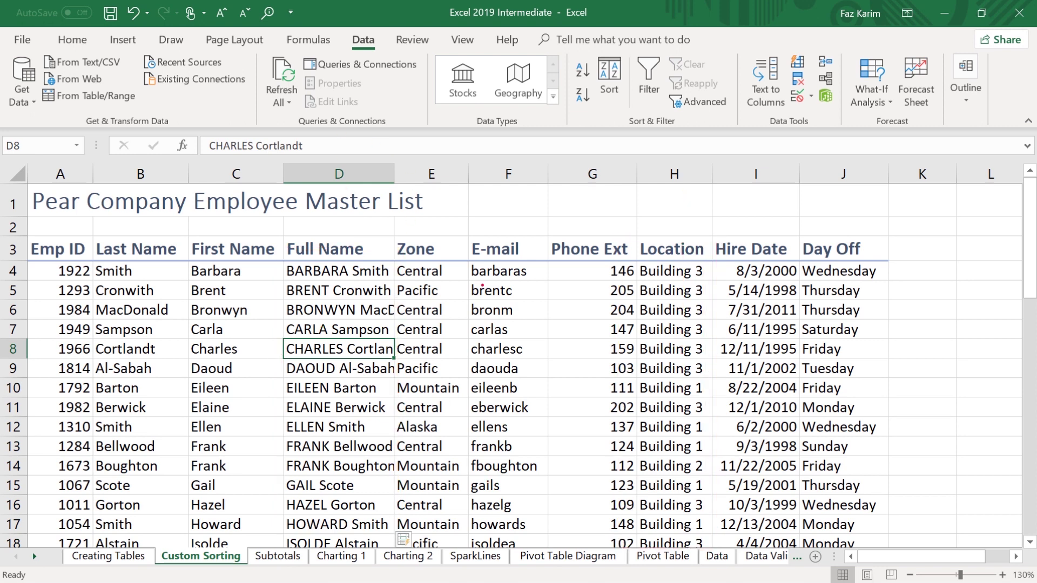
pyautogui.moveTo(397, 226); pyautogui.dragTo(473, 493)
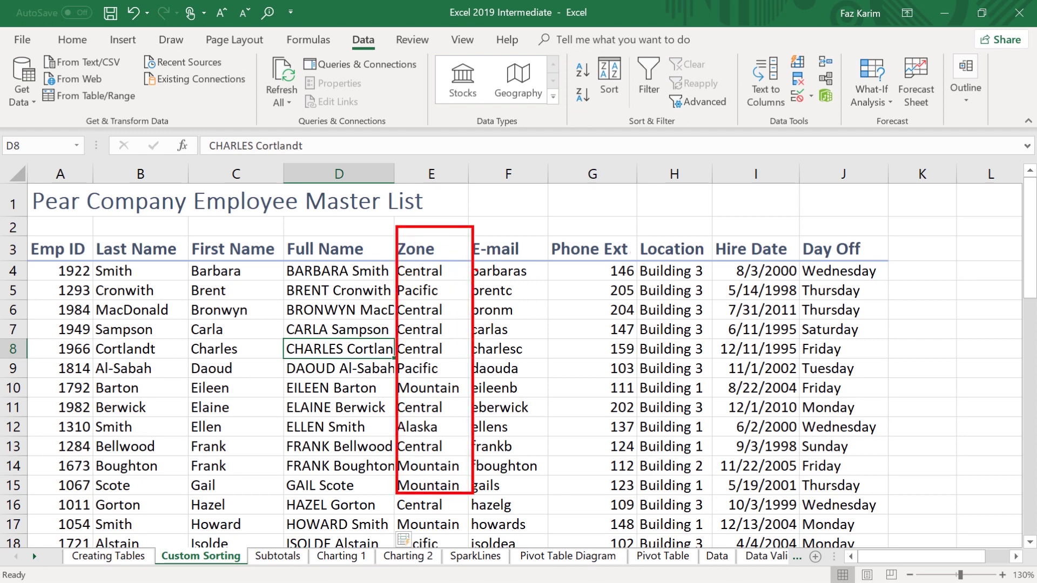
pyautogui.moveTo(627, 223); pyautogui.dragTo(717, 481)
pyautogui.moveTo(675, 222); pyautogui.dragTo(679, 172)
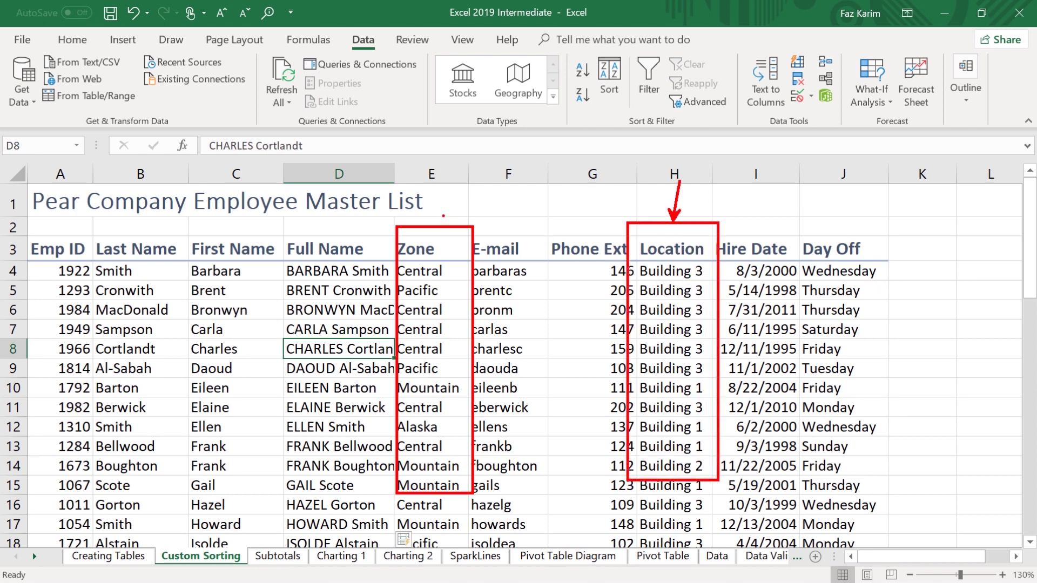
pyautogui.moveTo(443, 215); pyautogui.dragTo(460, 186)
pyautogui.moveTo(285, 230); pyautogui.dragTo(266, 192)
pyautogui.press('Escape')
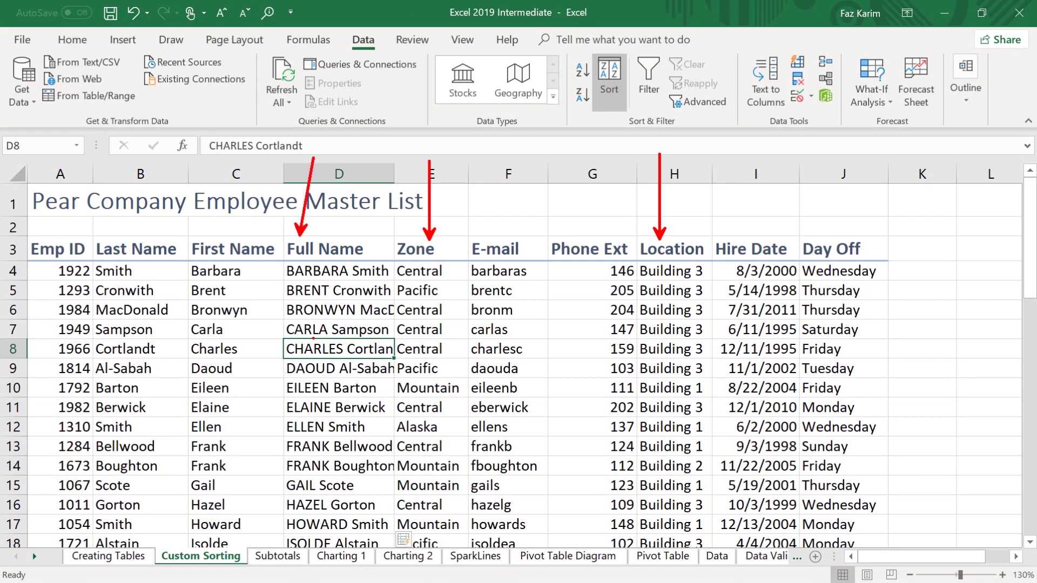
# - Add a Zone level sorted on cell values to the employee list's custom sort and move it above Full Name
pyautogui.click(612, 72)
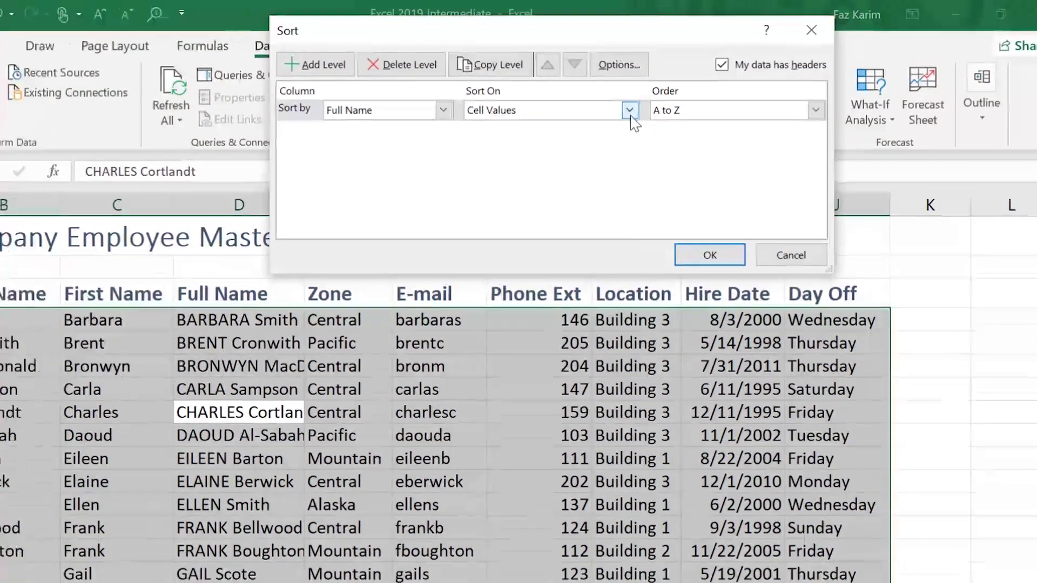
pyautogui.click(615, 115)
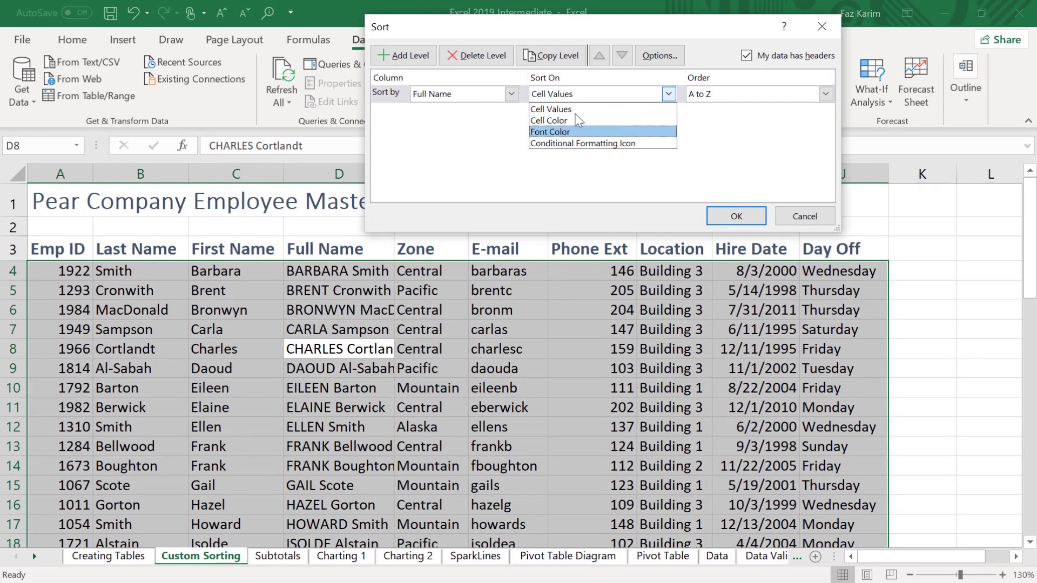
pyautogui.click(574, 109)
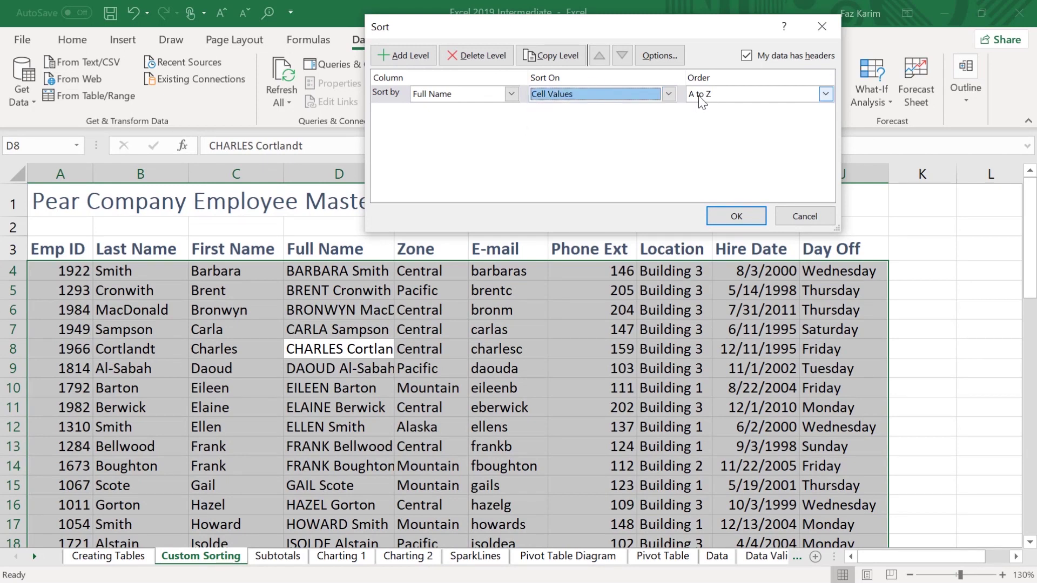
pyautogui.click(406, 58)
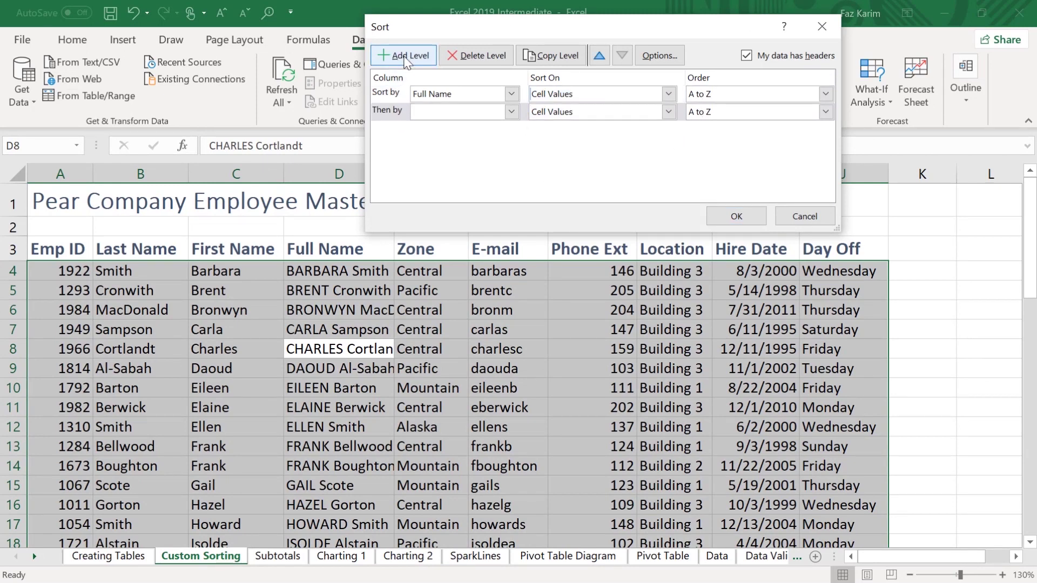
pyautogui.click(510, 112)
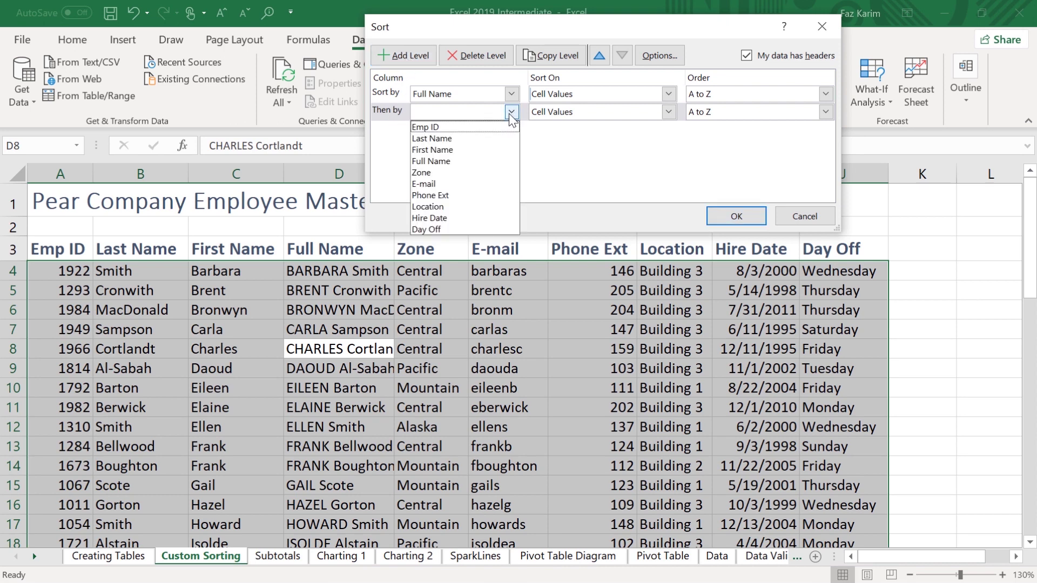
pyautogui.click(421, 173)
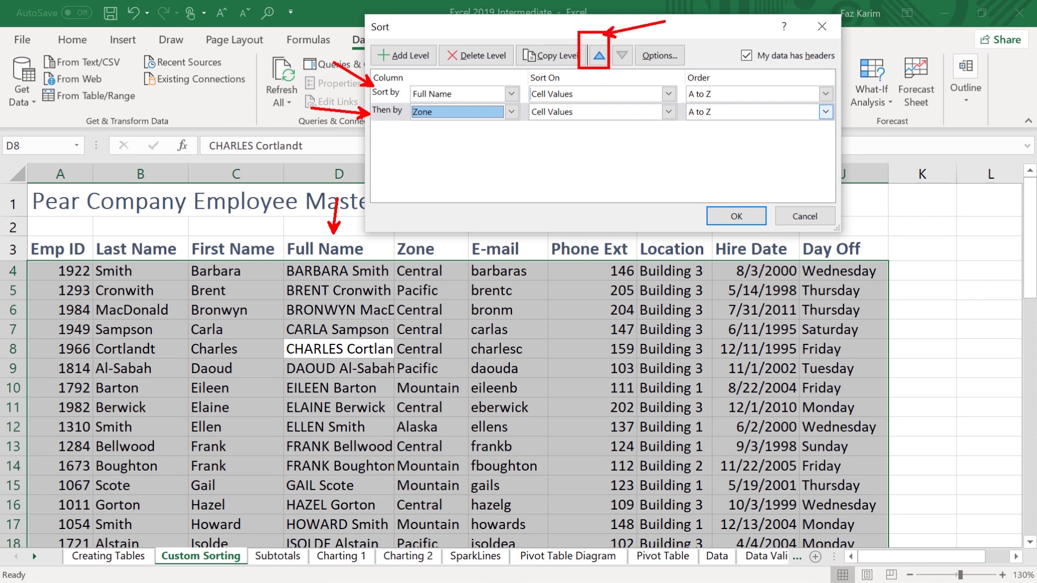
pyautogui.click(600, 55)
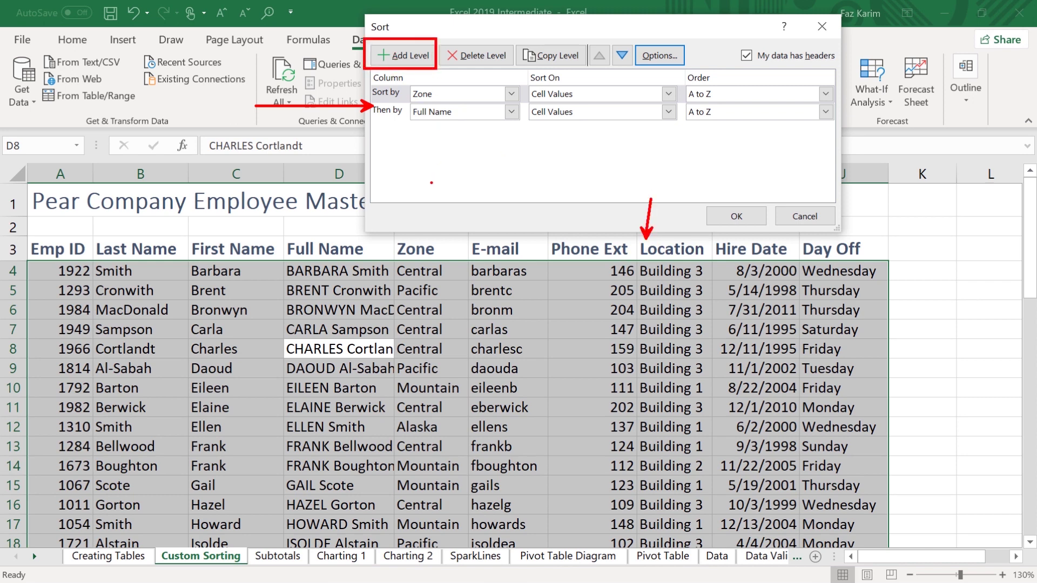
# - Add a Location level between Zone and Full Name and apply the custom sort
pyautogui.press('Escape')
pyautogui.click(395, 57)
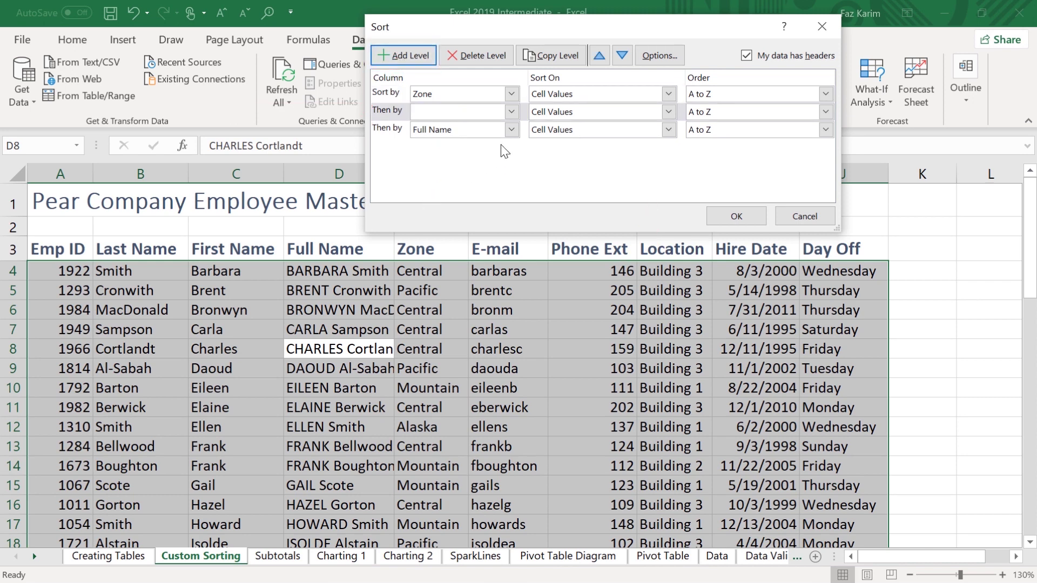
pyautogui.click(510, 111)
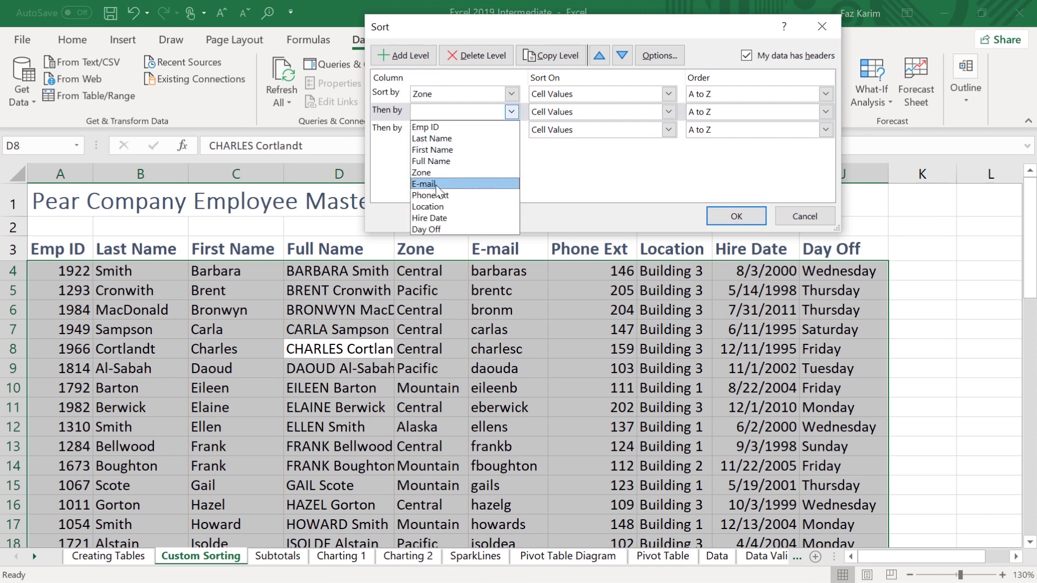
pyautogui.click(434, 205)
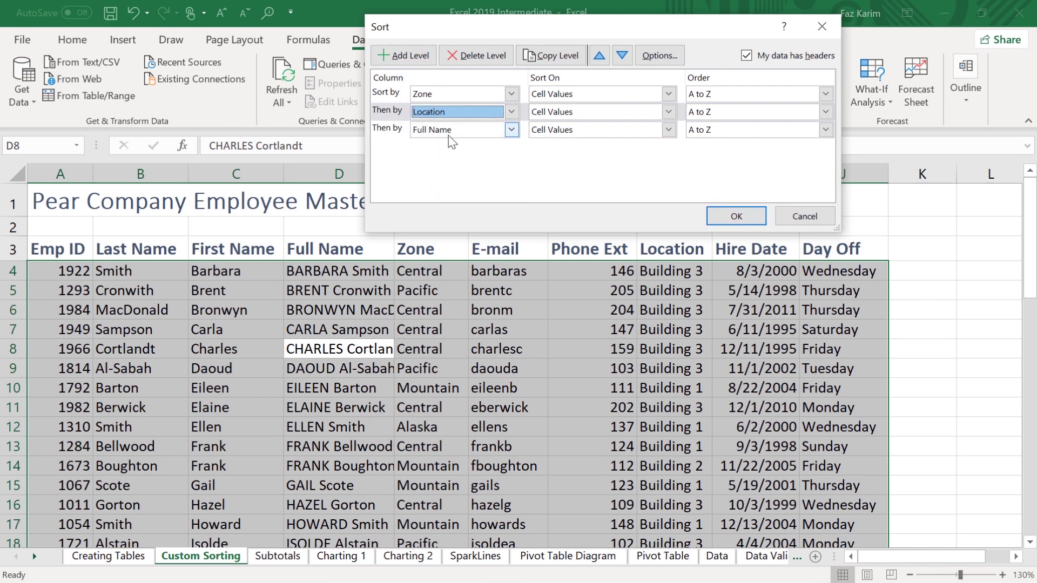
pyautogui.click(728, 218)
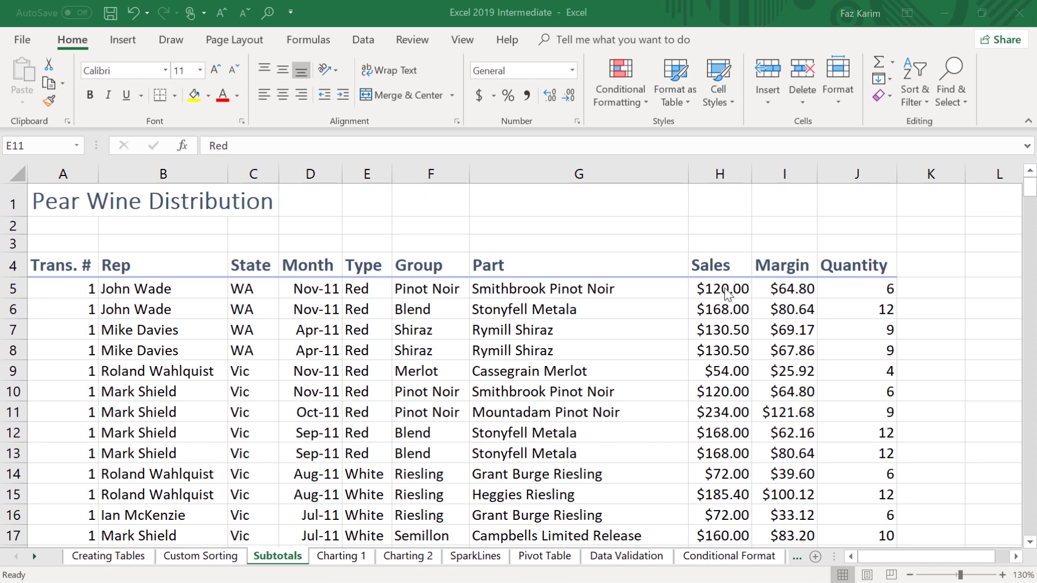
pyautogui.click(362, 39)
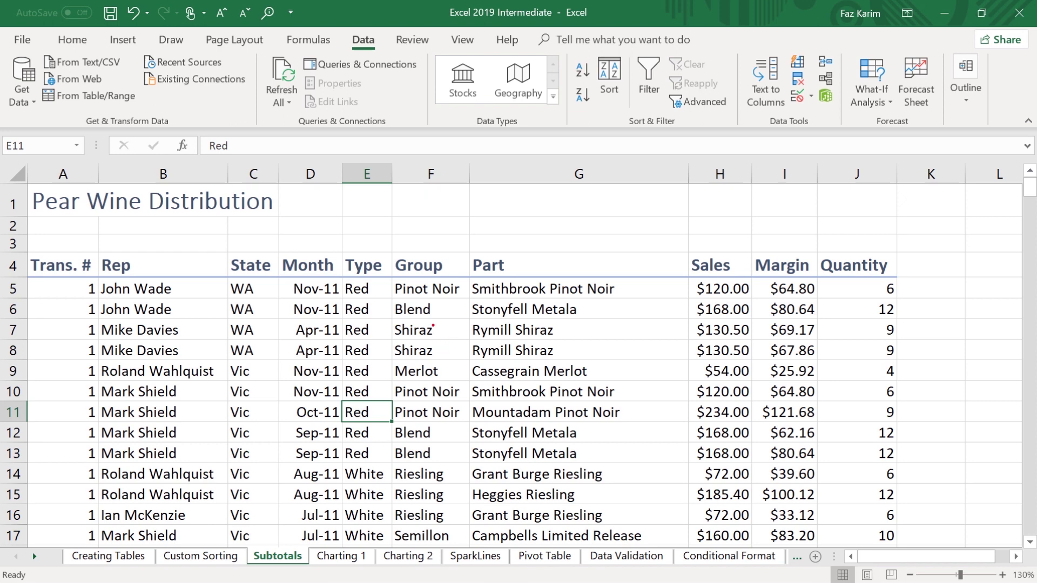
pyautogui.moveTo(371, 245); pyautogui.dragTo(356, 154)
pyautogui.moveTo(346, 277)
pyautogui.mouseDown()
pyautogui.moveTo(376, 374)
pyautogui.moveTo(375, 452)
pyautogui.moveTo(343, 463)
pyautogui.moveTo(266, 421)
pyautogui.mouseUp()
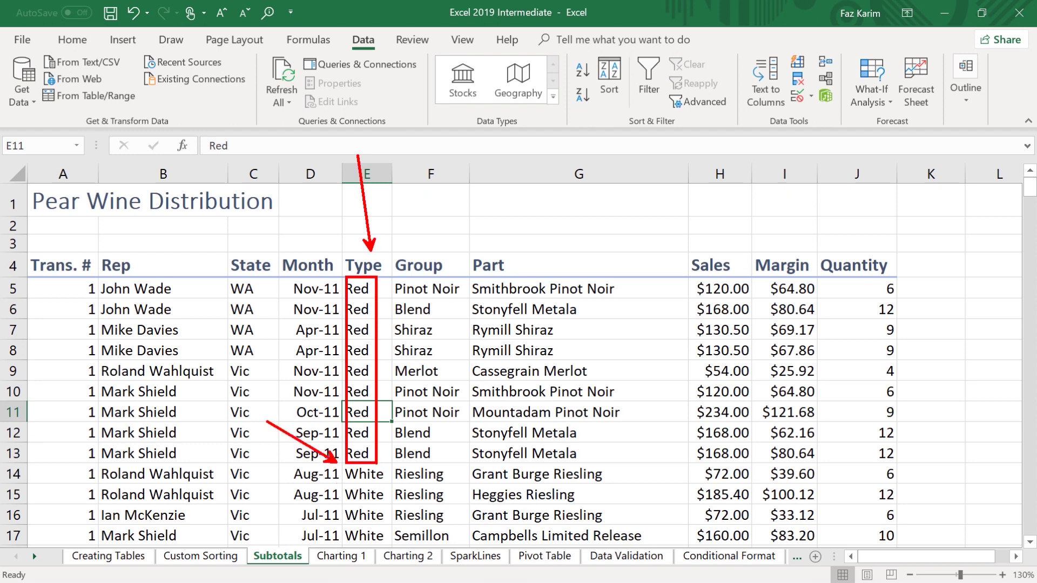
pyautogui.moveTo(378, 450)
pyautogui.mouseDown()
pyautogui.moveTo(394, 452)
pyautogui.moveTo(385, 473)
pyautogui.moveTo(406, 482)
pyautogui.mouseUp()
pyautogui.moveTo(710, 217)
pyautogui.mouseDown()
pyautogui.moveTo(711, 252)
pyautogui.moveTo(710, 234)
pyautogui.mouseUp()
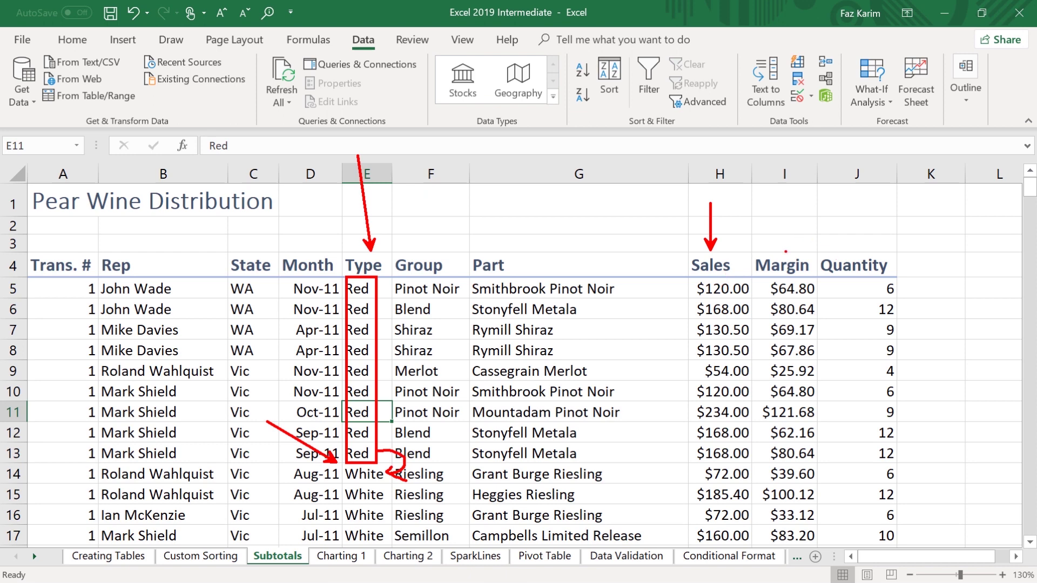
pyautogui.moveTo(792, 216)
pyautogui.mouseDown()
pyautogui.moveTo(787, 252)
pyautogui.moveTo(790, 237)
pyautogui.moveTo(856, 251)
pyautogui.mouseUp()
pyautogui.moveTo(847, 241); pyautogui.dragTo(858, 237)
pyautogui.press('Escape')
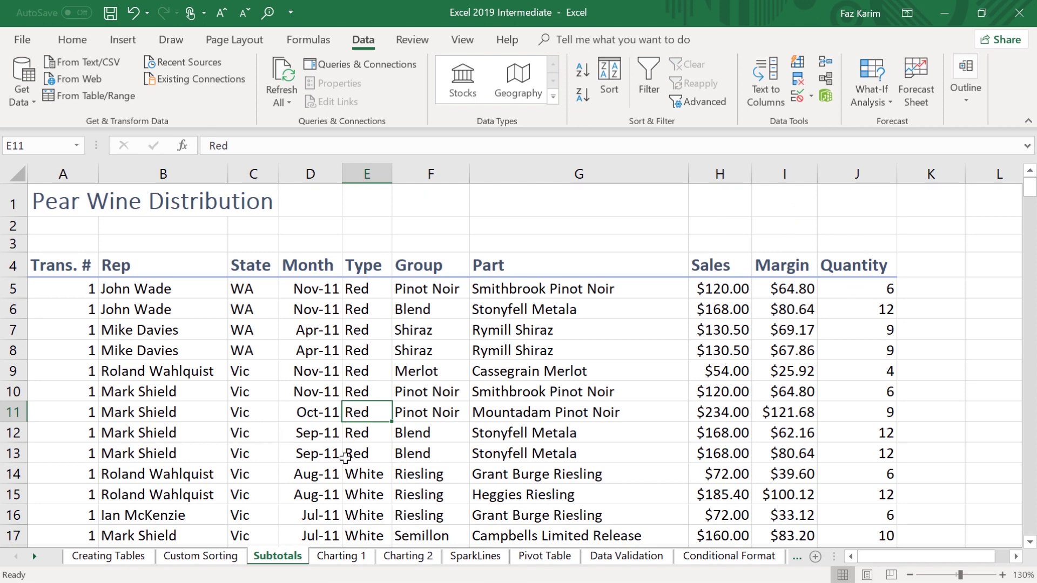
pyautogui.hotkey('ctrl', '2')
pyautogui.moveTo(334, 272)
pyautogui.mouseDown()
pyautogui.moveTo(400, 465)
pyautogui.moveTo(413, 438)
pyautogui.moveTo(507, 439)
pyautogui.mouseUp()
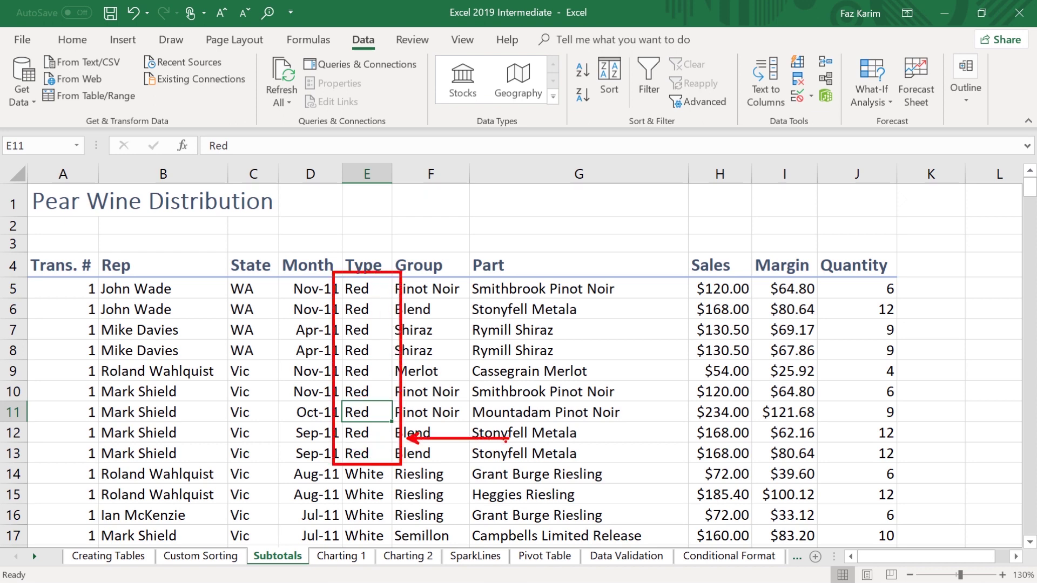
pyautogui.press('Escape')
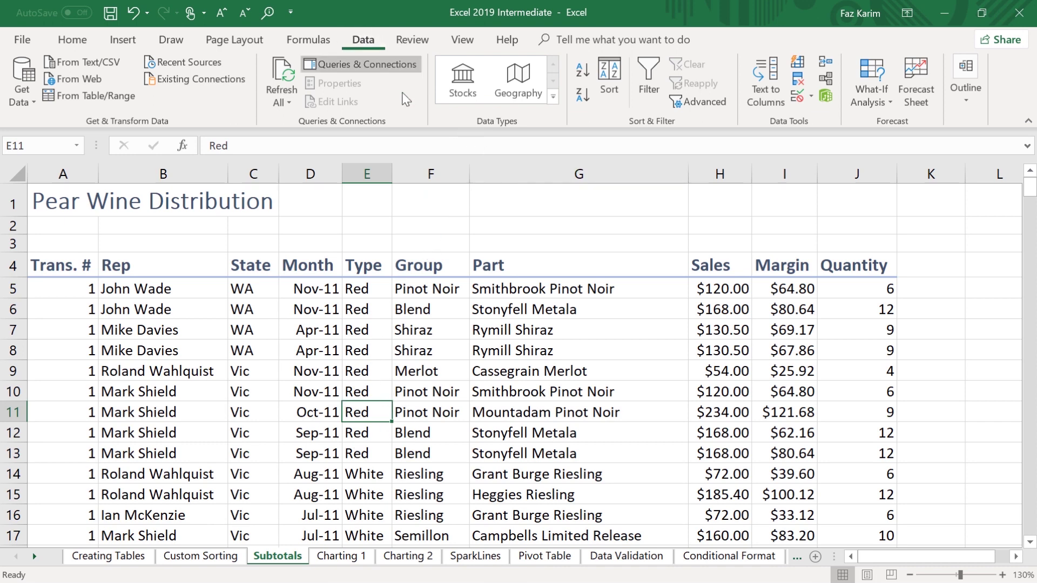
# - Sort the wine list by Type from A to Z and add Sum subtotals of Sales, Margin and Quantity at each change in Type
pyautogui.click(583, 70)
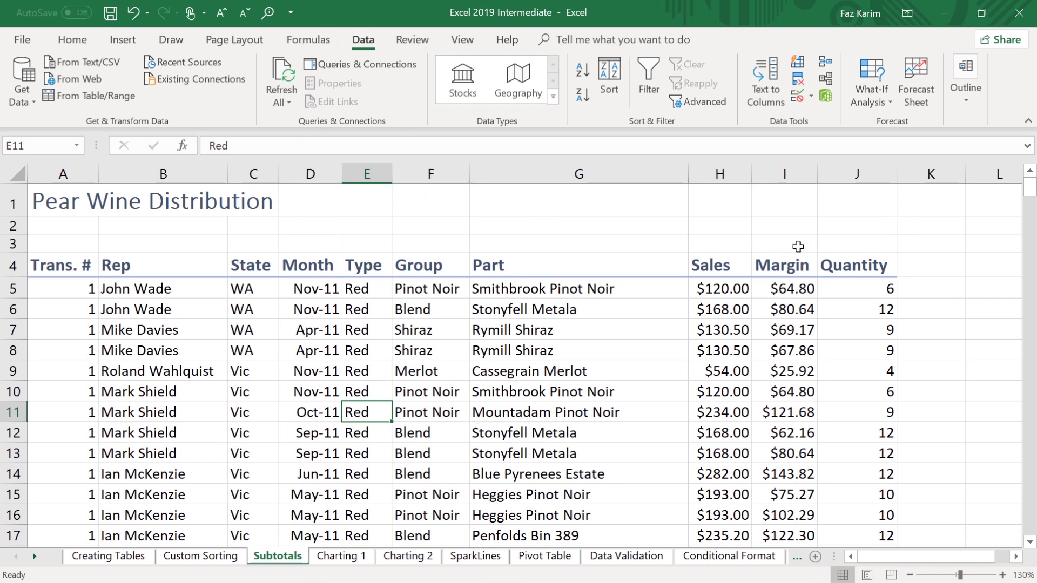
pyautogui.click(979, 112)
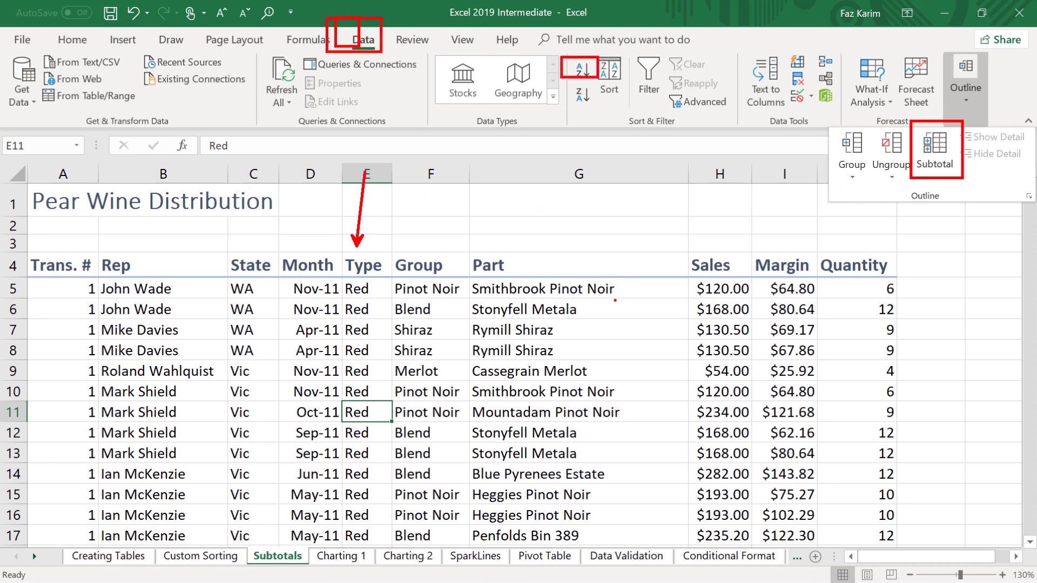
pyautogui.click(967, 100)
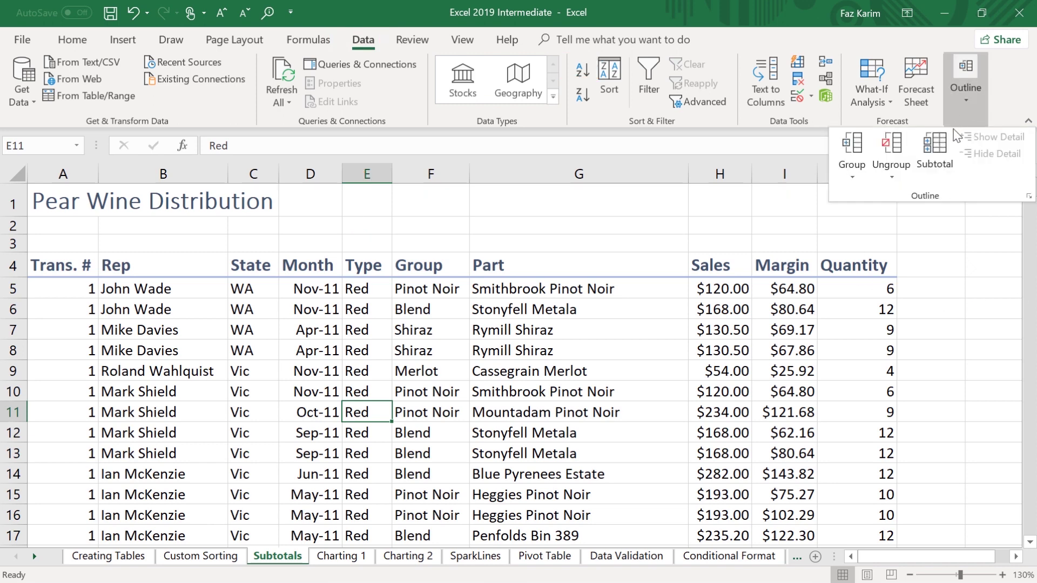
pyautogui.click(934, 148)
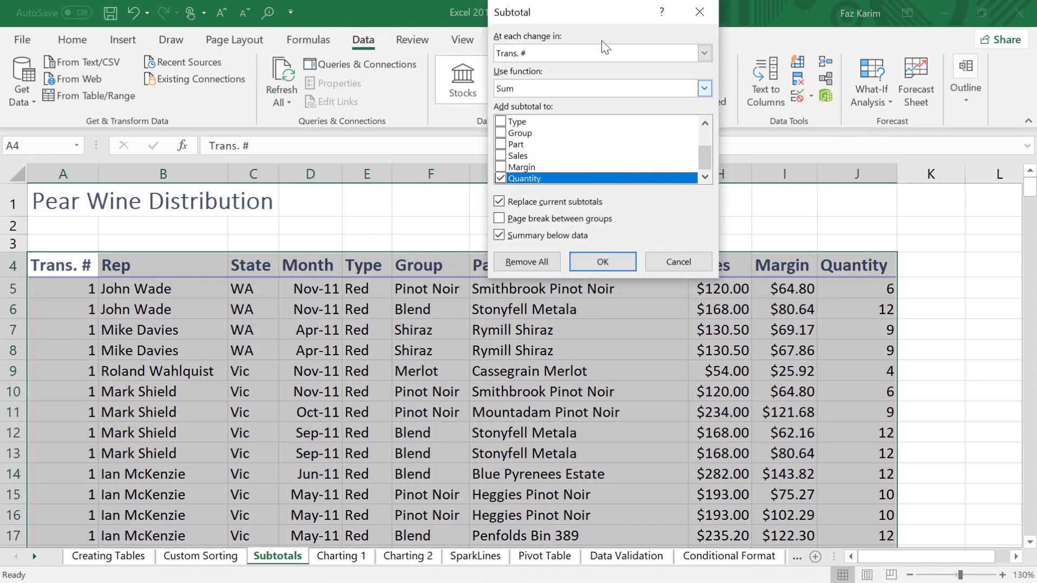
pyautogui.moveTo(597, 12); pyautogui.dragTo(899, 52)
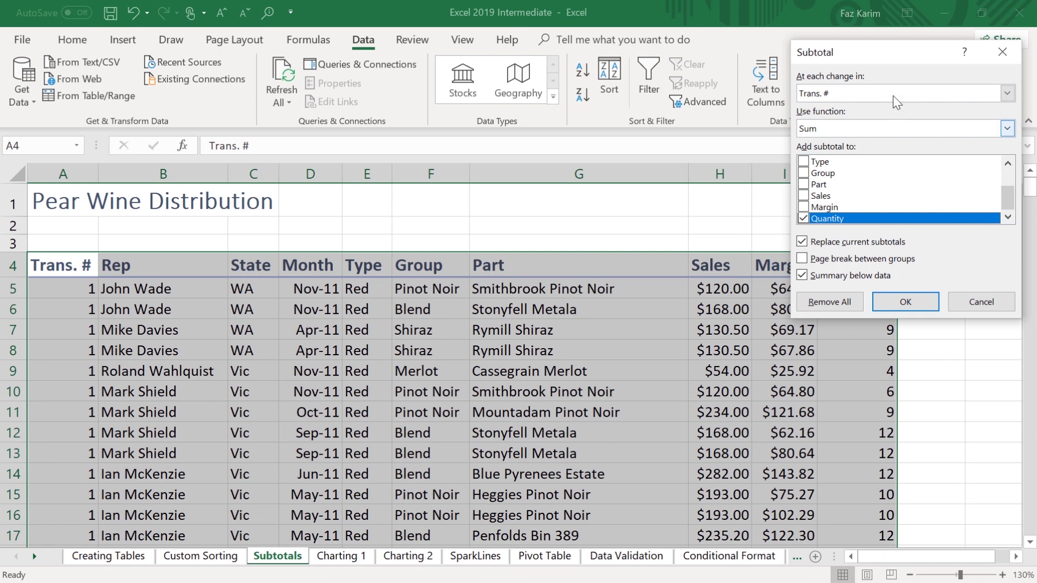
pyautogui.moveTo(871, 54); pyautogui.dragTo(840, 19)
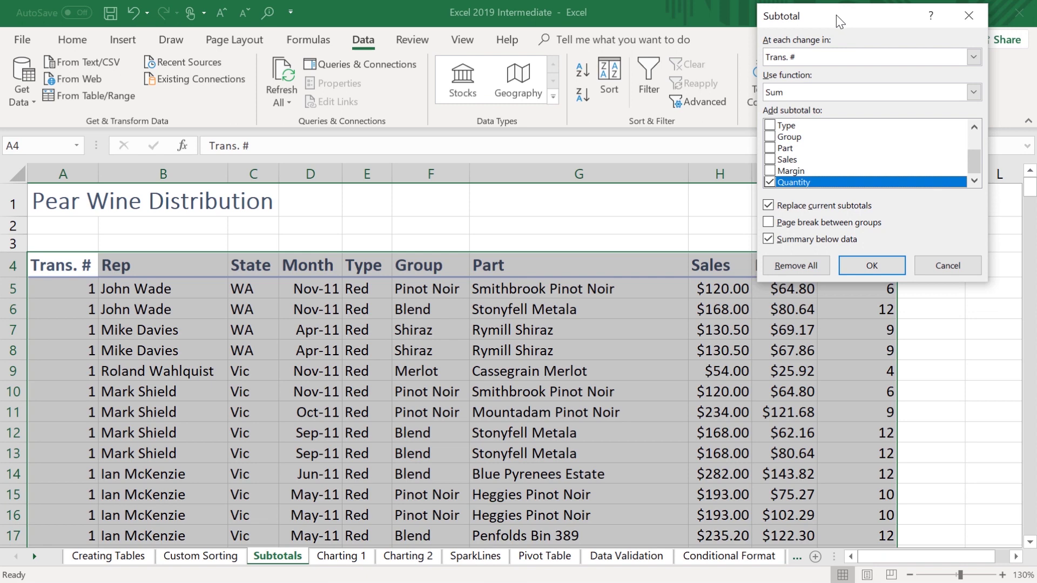
pyautogui.click(810, 58)
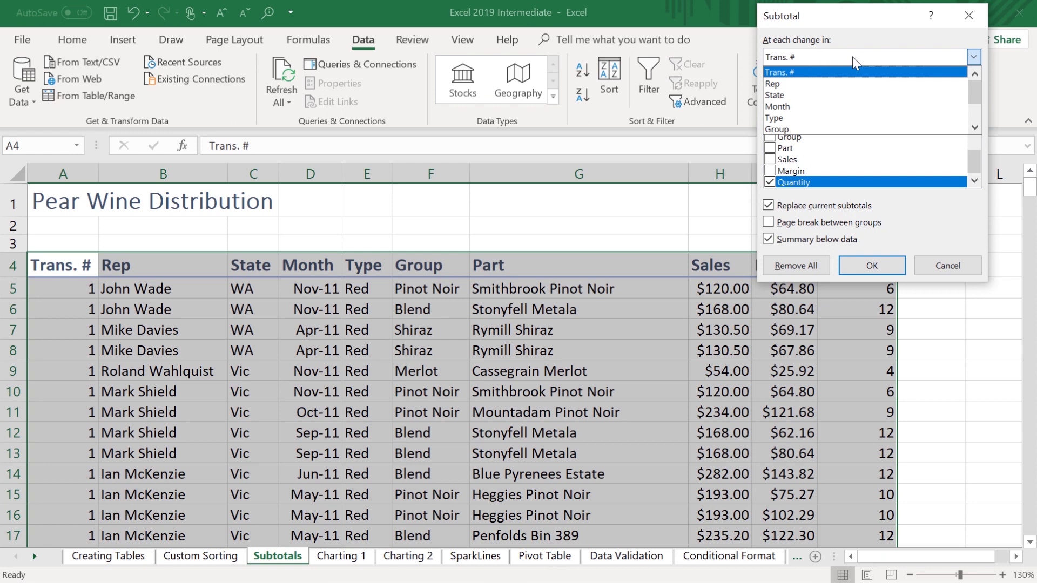
pyautogui.click(825, 118)
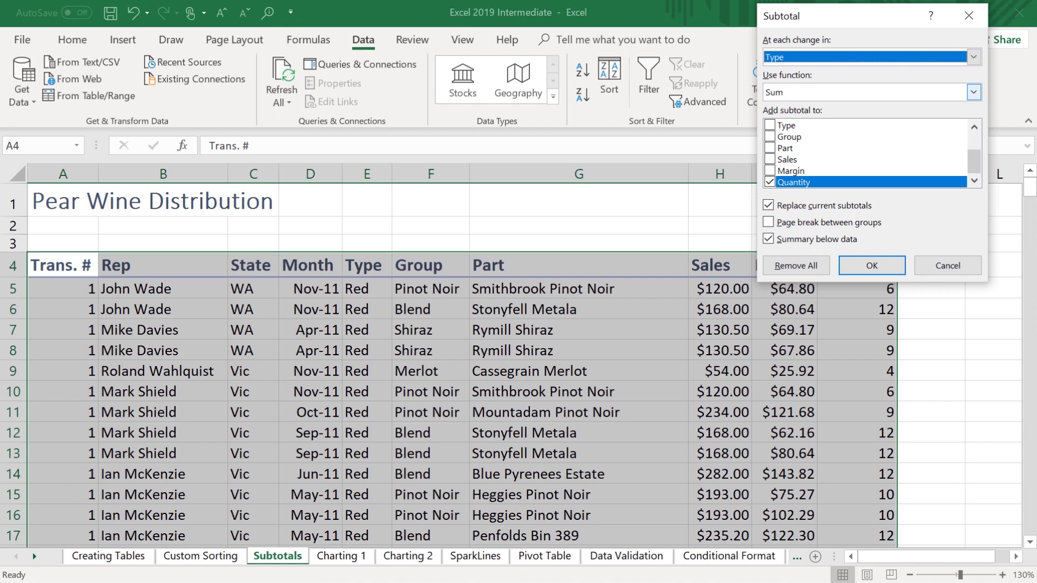
pyautogui.click(770, 159)
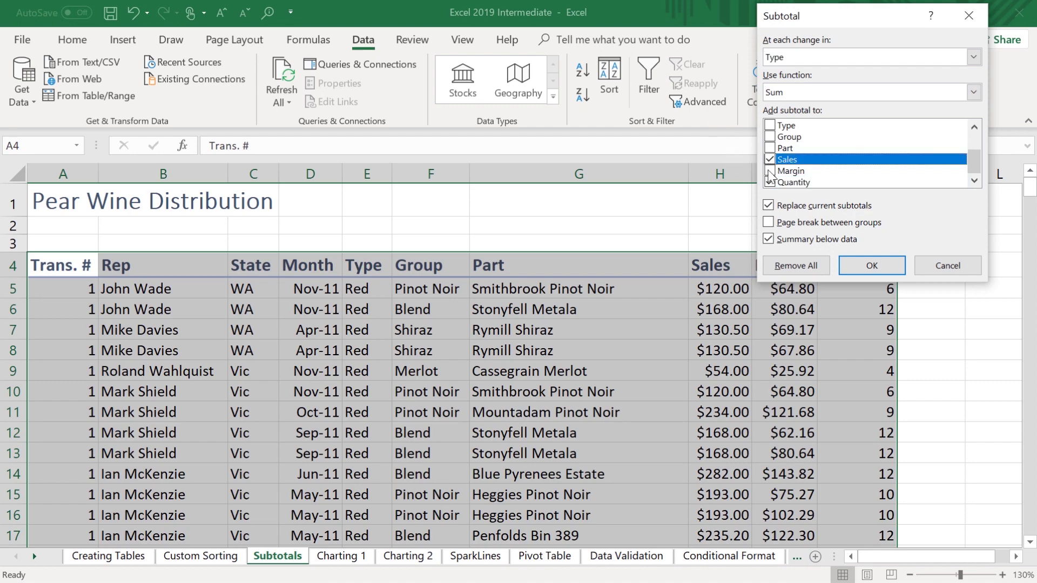
pyautogui.click(770, 171)
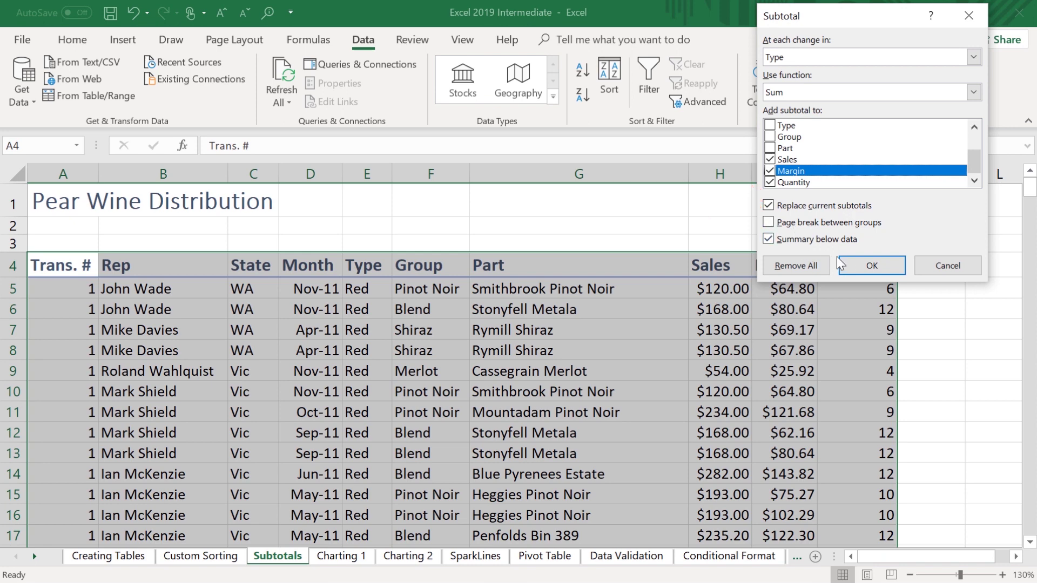
pyautogui.click(873, 267)
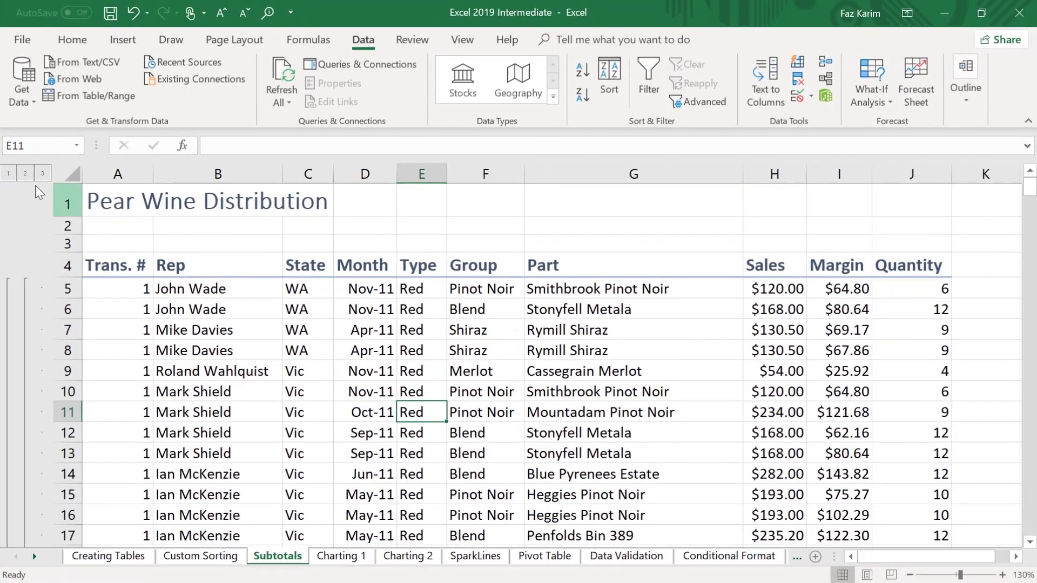
# - Collapse the subtotal outline to the grand total level and autofit the Sales and Margin columns
pyautogui.click(8, 174)
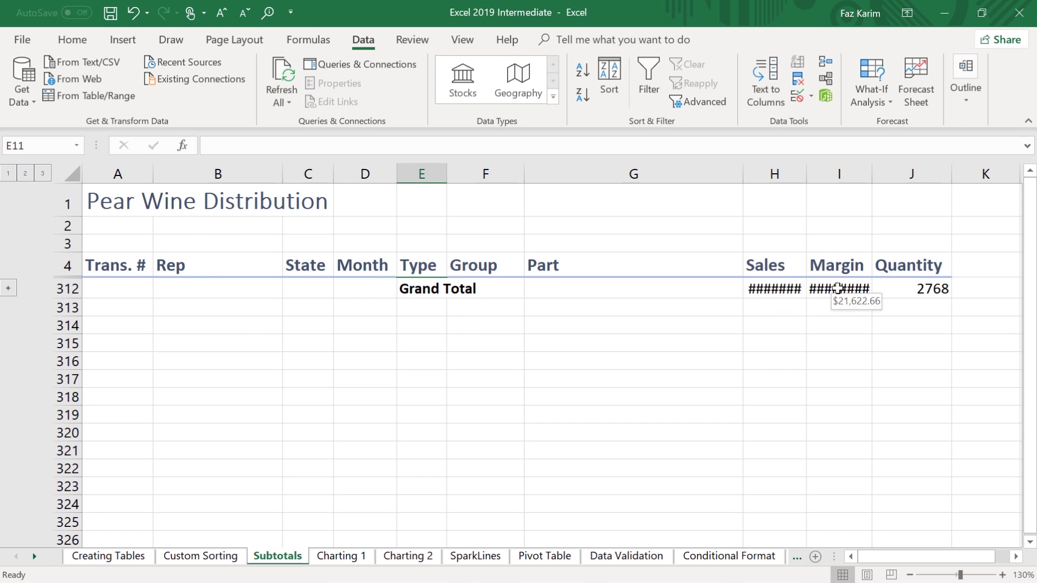
pyautogui.doubleClick(805, 173)
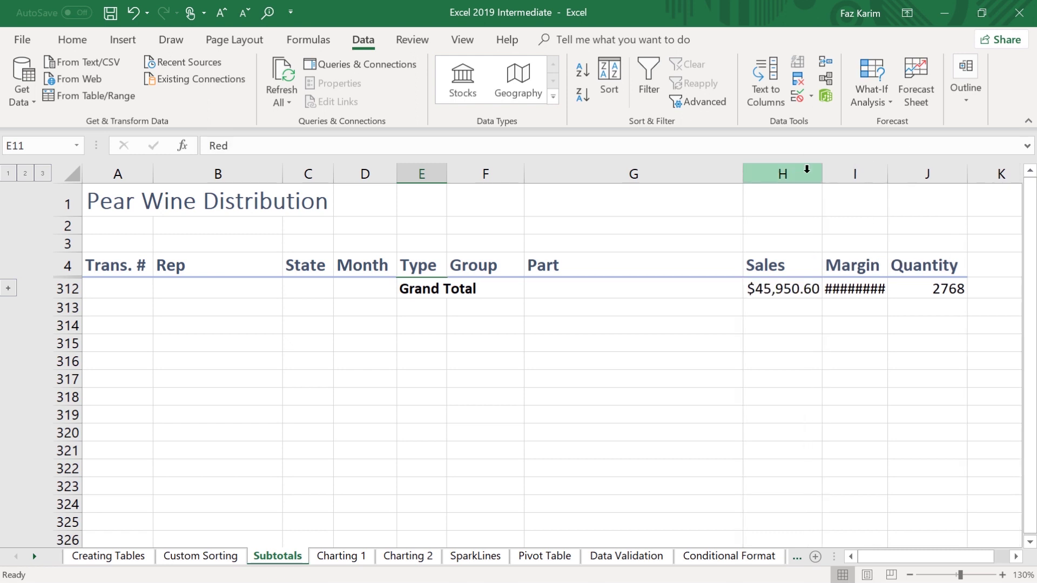
pyautogui.doubleClick(887, 174)
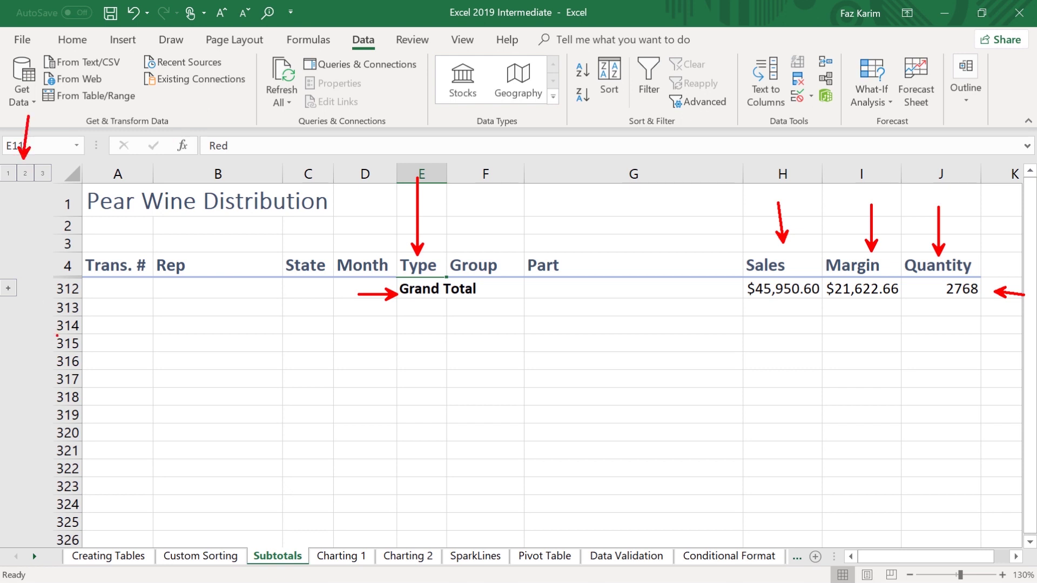
# - Expand the subtotal outline through the Type totals to full detail and examine the Red, White and Grand Total rows
pyautogui.click(25, 173)
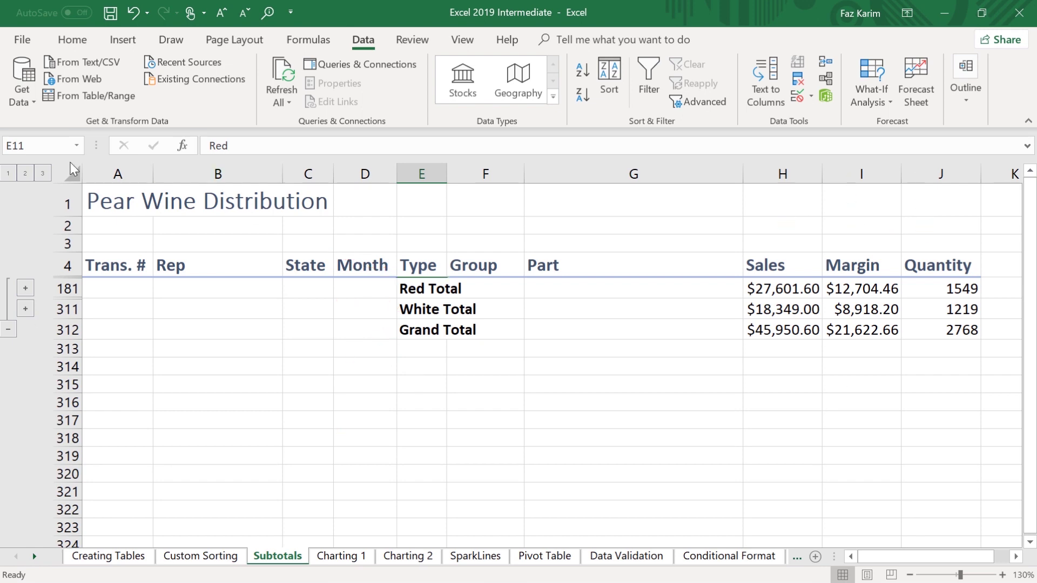
pyautogui.click(42, 173)
pyautogui.scroll(-8, 153, 345)
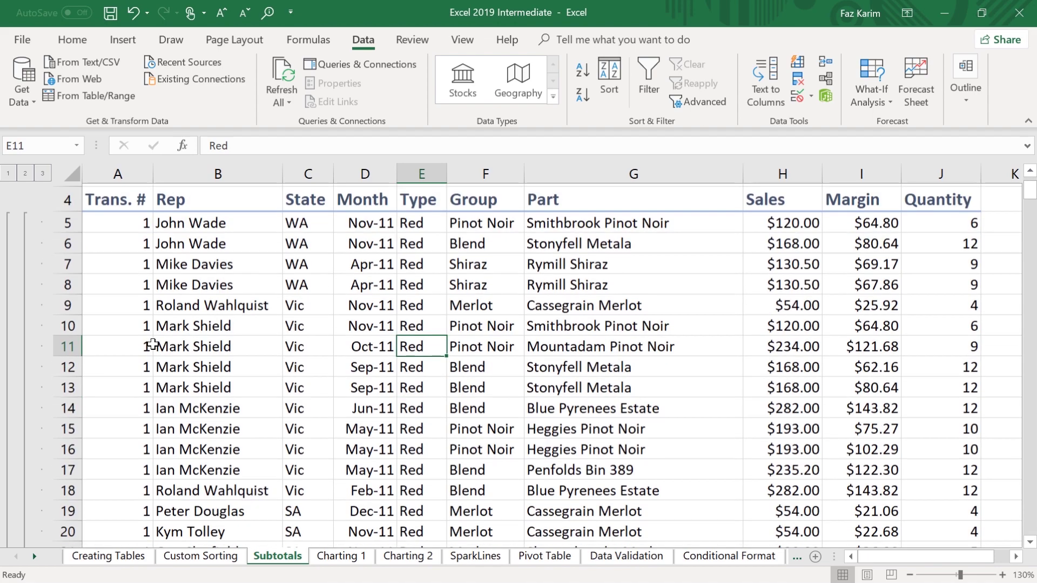
pyautogui.scroll(-13, 153, 343)
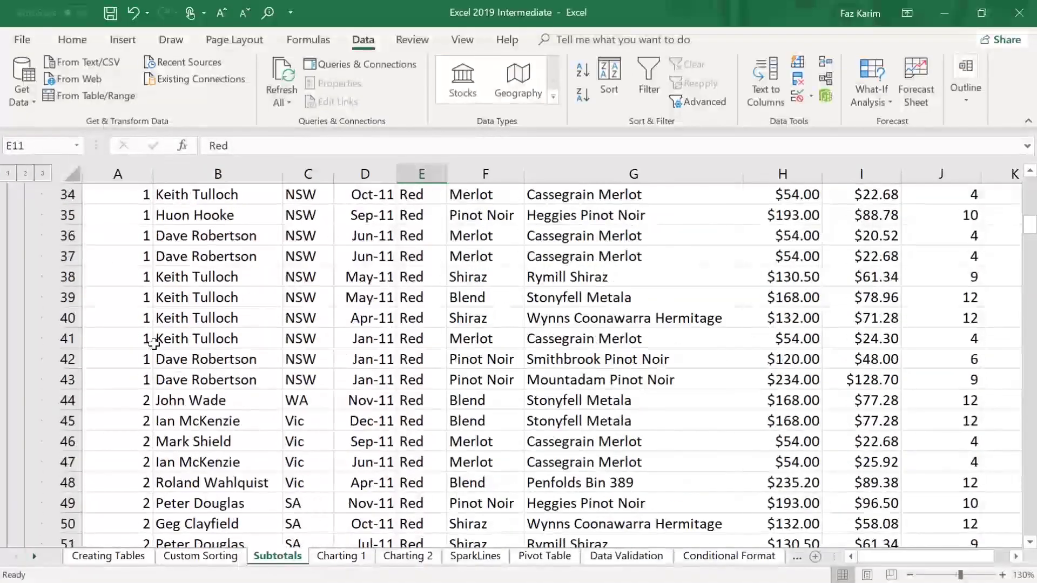
pyautogui.scroll(-16, 156, 345)
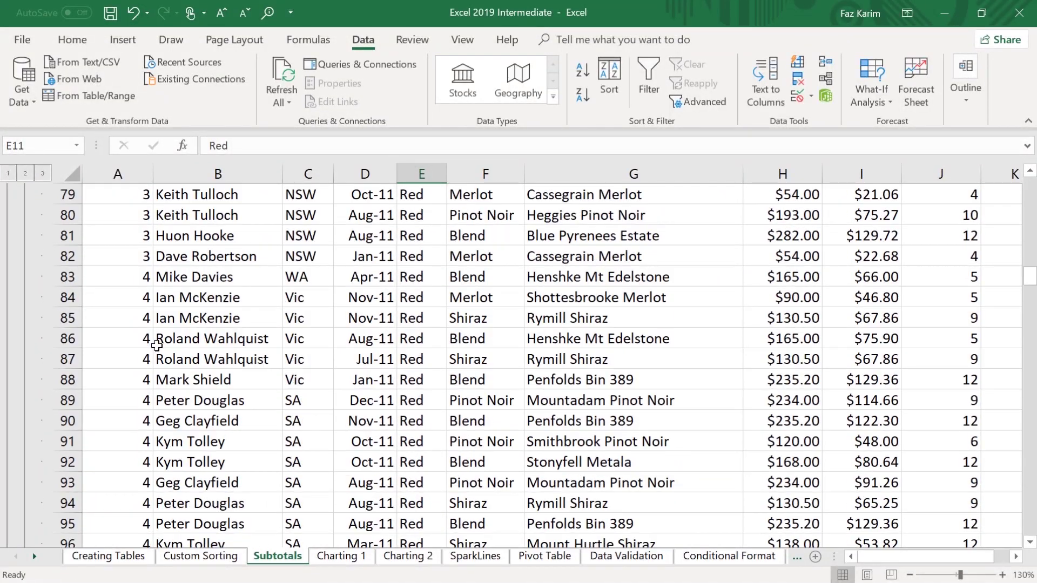
pyautogui.scroll(-12, 157, 346)
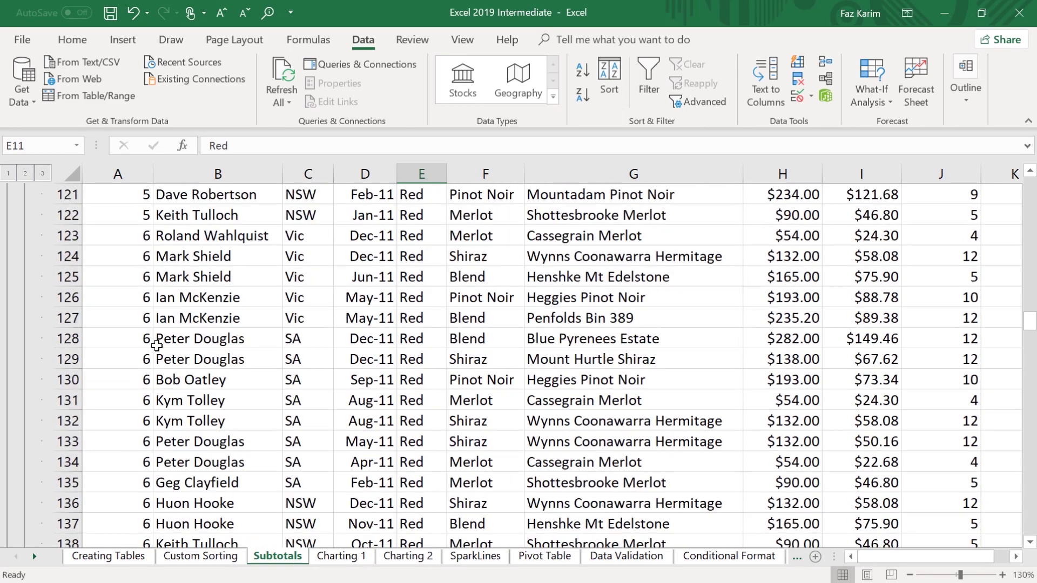
pyautogui.scroll(-10, 156, 346)
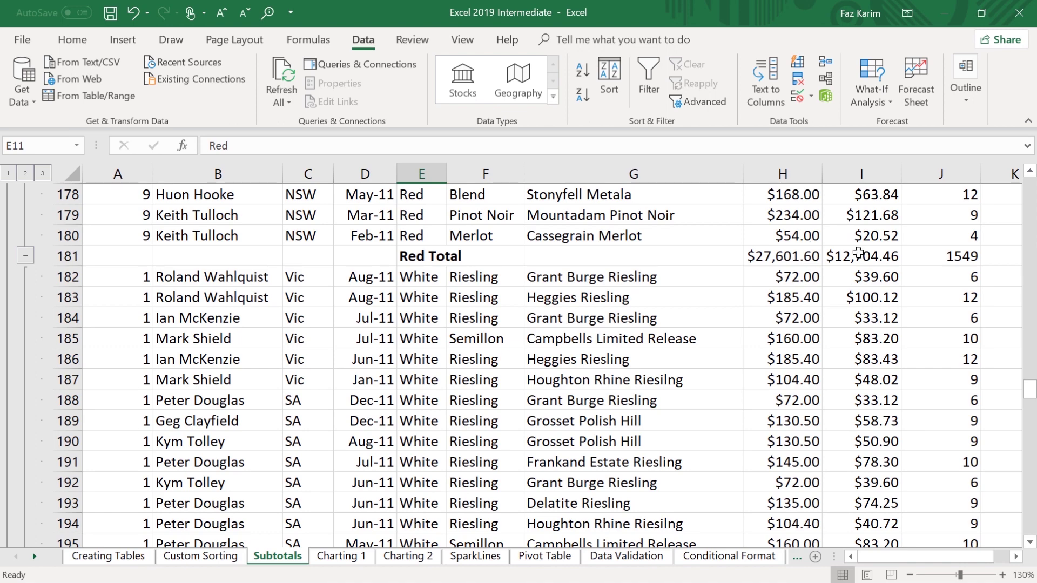
pyautogui.moveTo(1030, 378); pyautogui.dragTo(1020, 540)
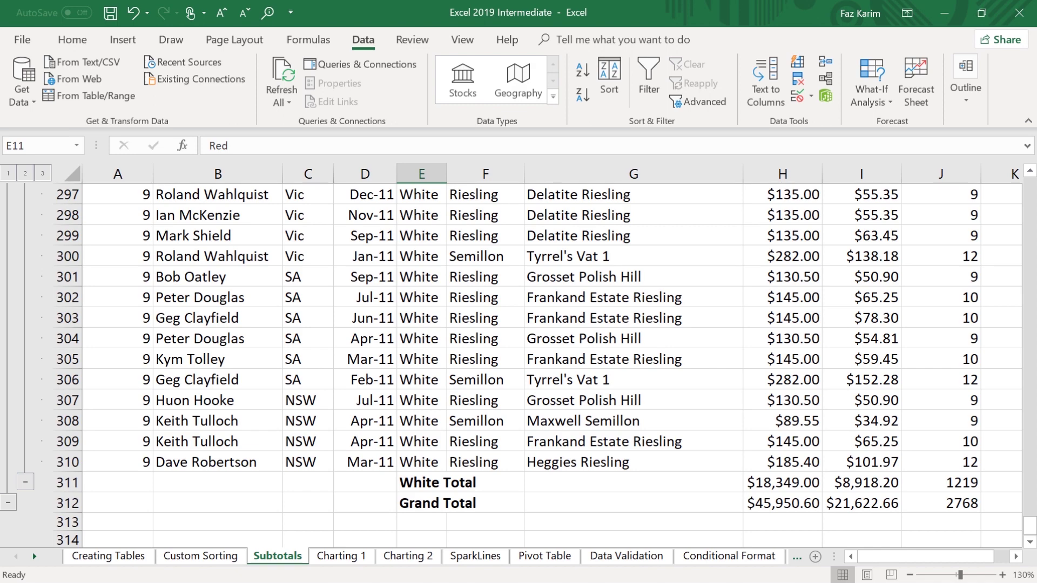
pyautogui.scroll(16, 402, 442)
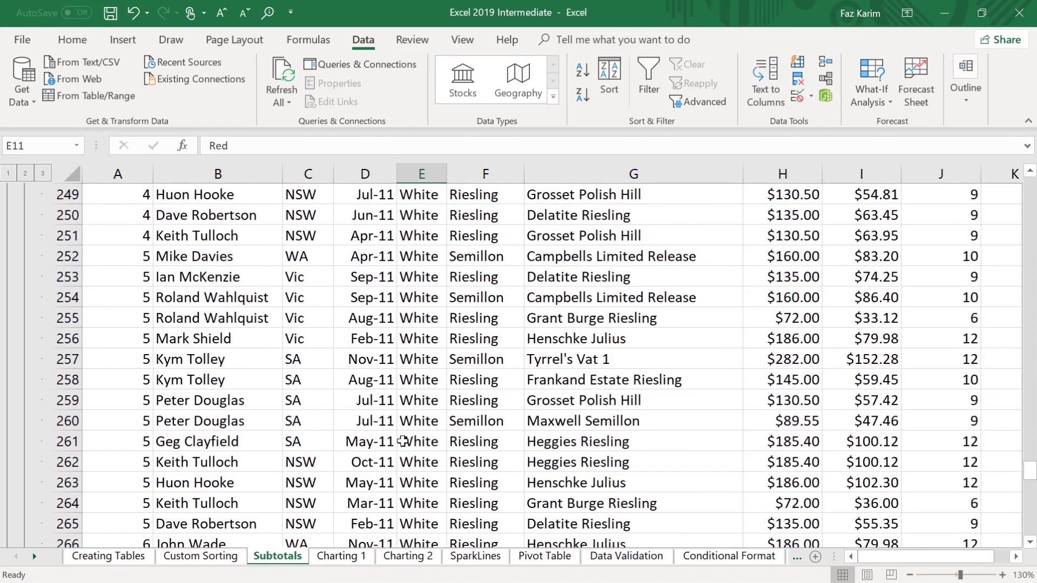
pyautogui.scroll(2, 403, 441)
pyautogui.moveTo(1030, 470); pyautogui.dragTo(1028, 191)
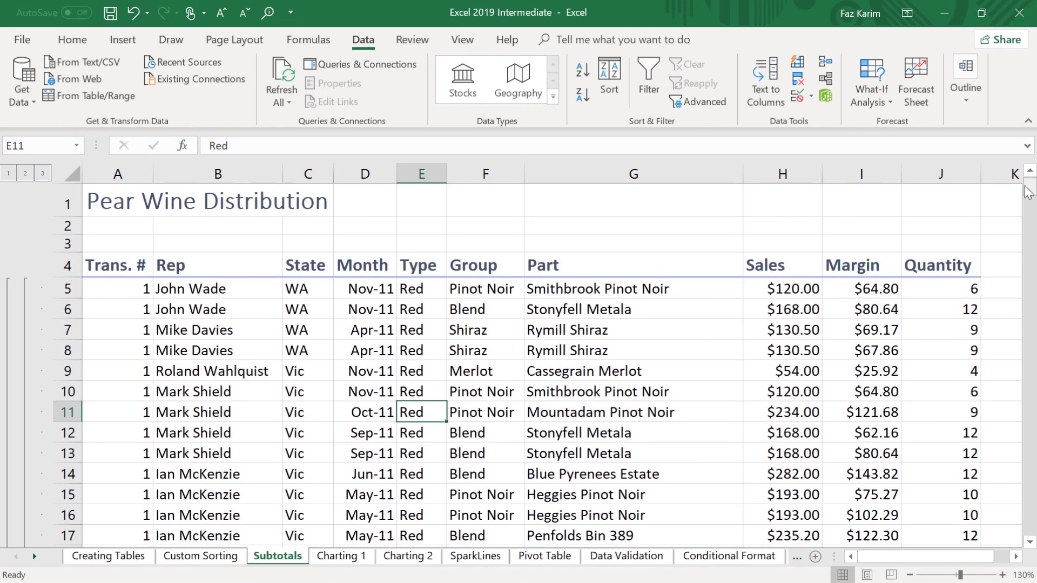
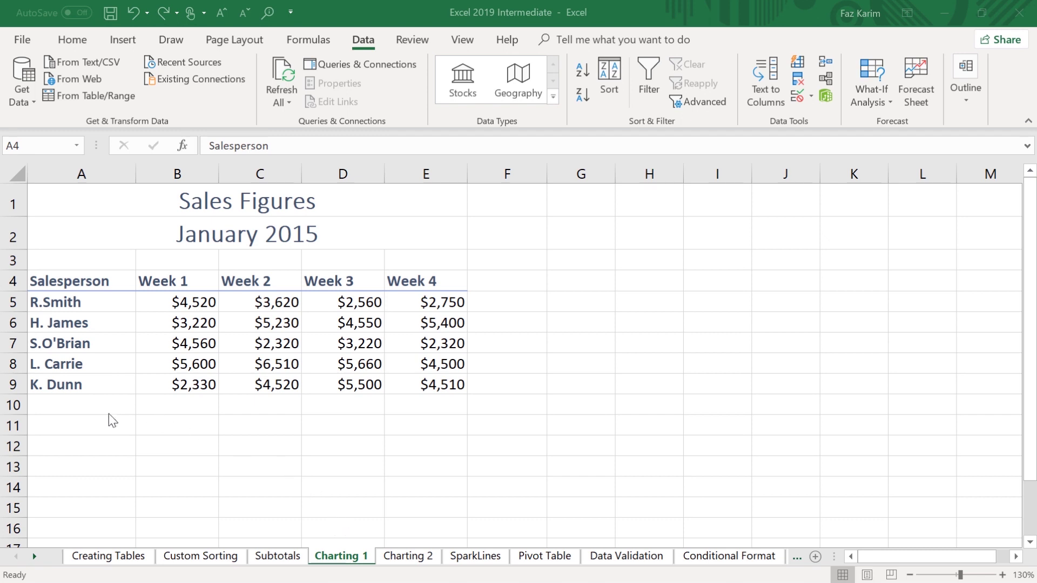
# - Select the sales figures table in A4:E9 and open the recommended charts for it
pyautogui.click(71, 282)
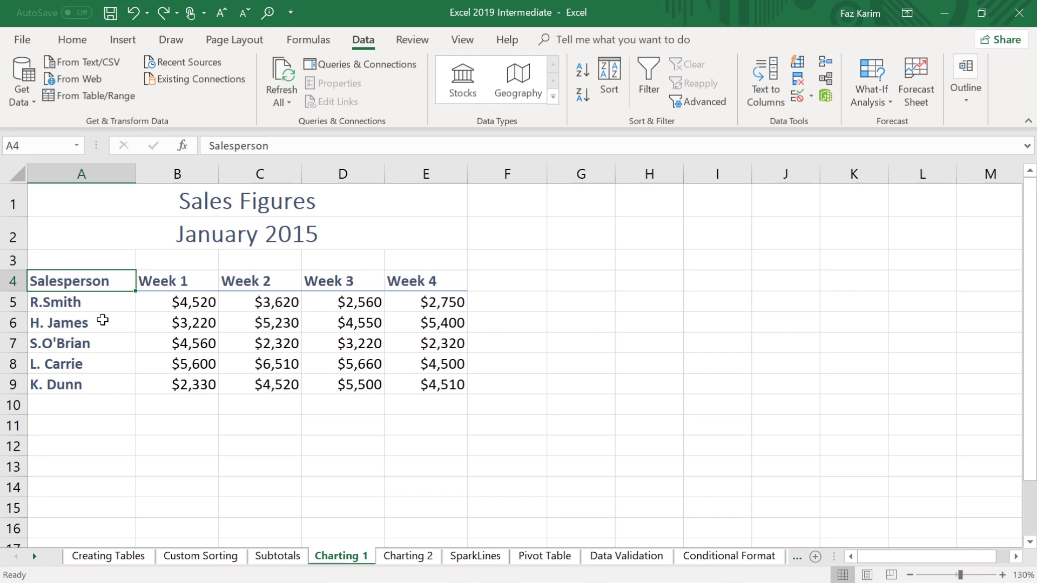
pyautogui.hotkey('ctrl', 'a')
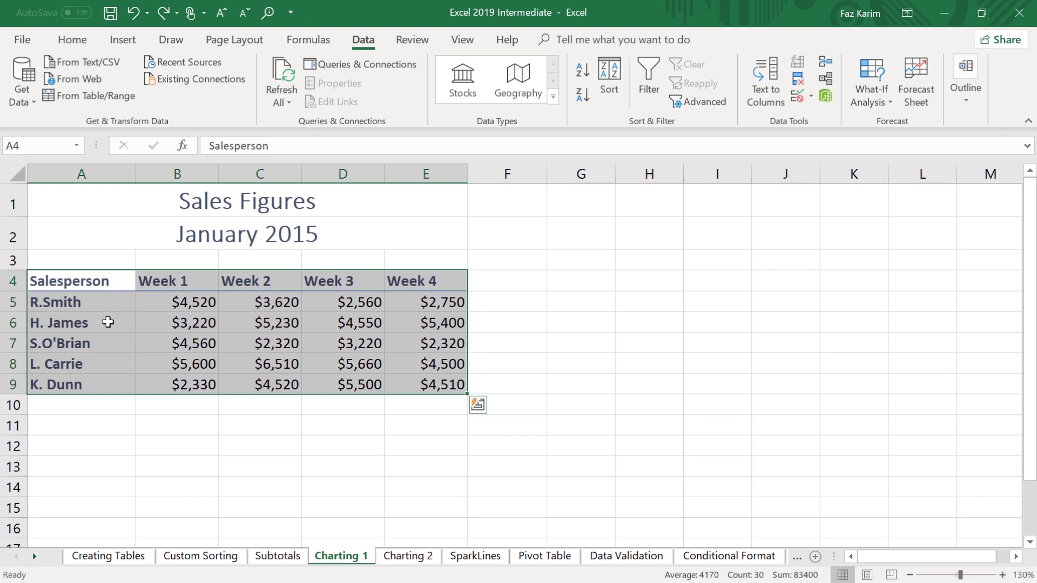
pyautogui.click(132, 45)
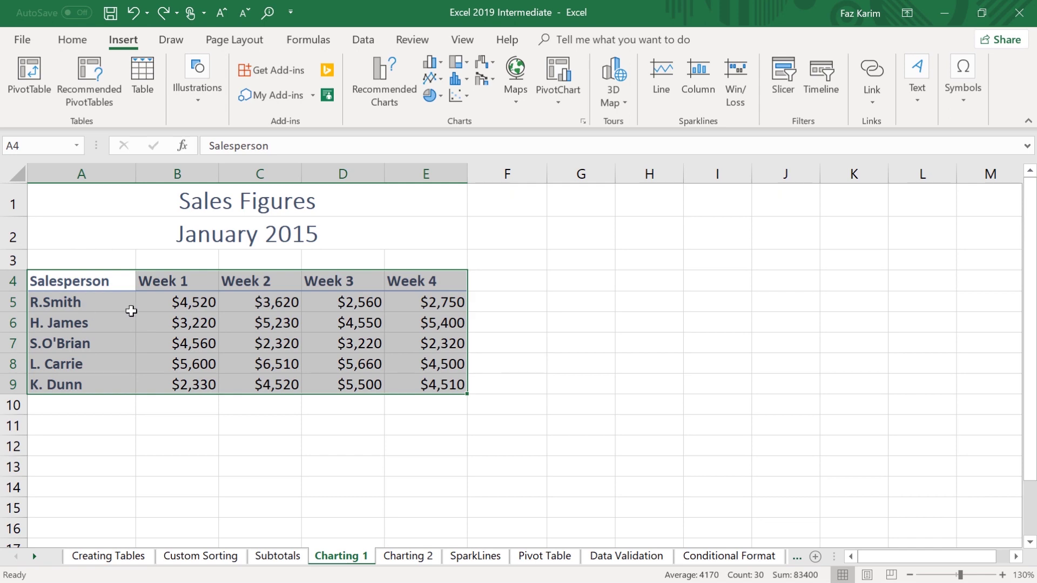
pyautogui.click(393, 102)
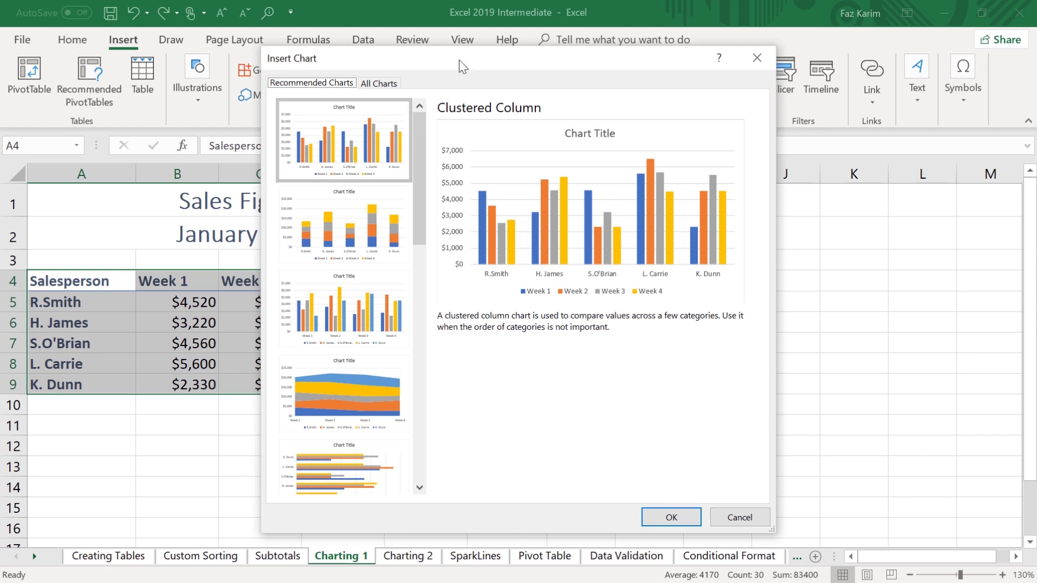
pyautogui.moveTo(459, 60); pyautogui.dragTo(705, 68)
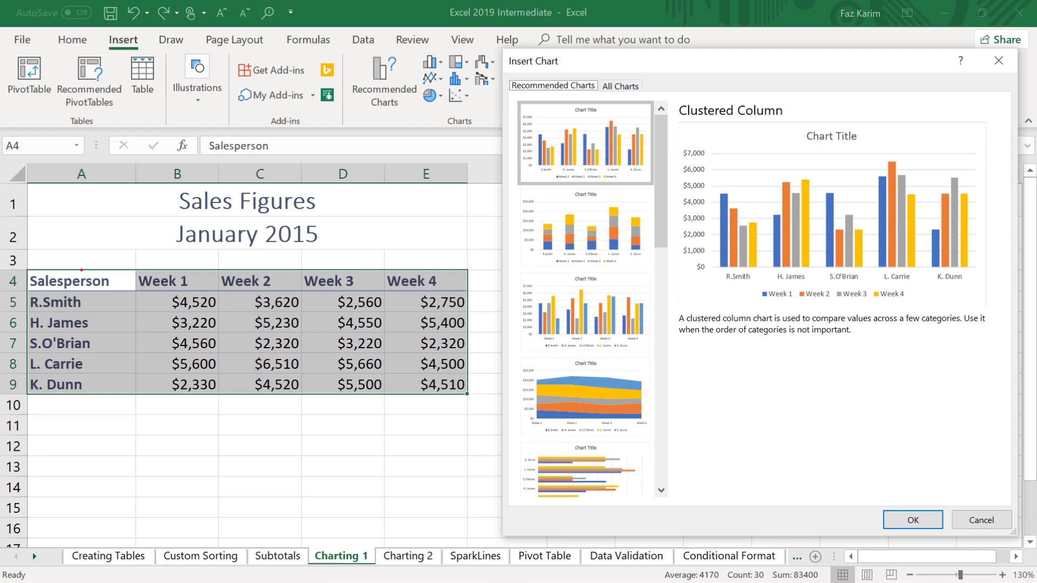
pyautogui.moveTo(27, 255)
pyautogui.mouseDown()
pyautogui.moveTo(192, 368)
pyautogui.moveTo(474, 411)
pyautogui.mouseUp()
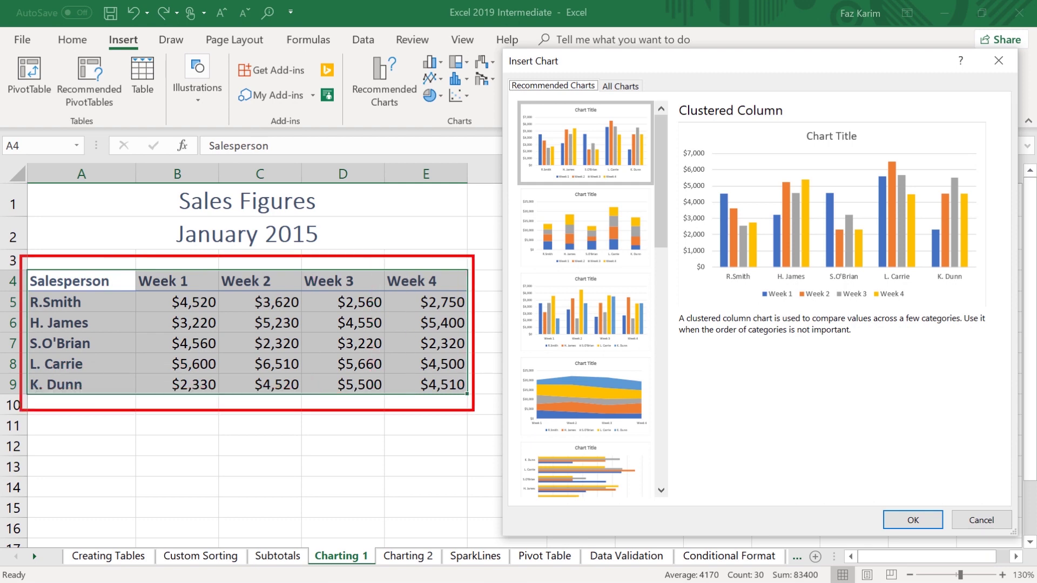
pyautogui.moveTo(340, 45)
pyautogui.mouseDown()
pyautogui.moveTo(430, 123)
pyautogui.moveTo(502, 97)
pyautogui.mouseUp()
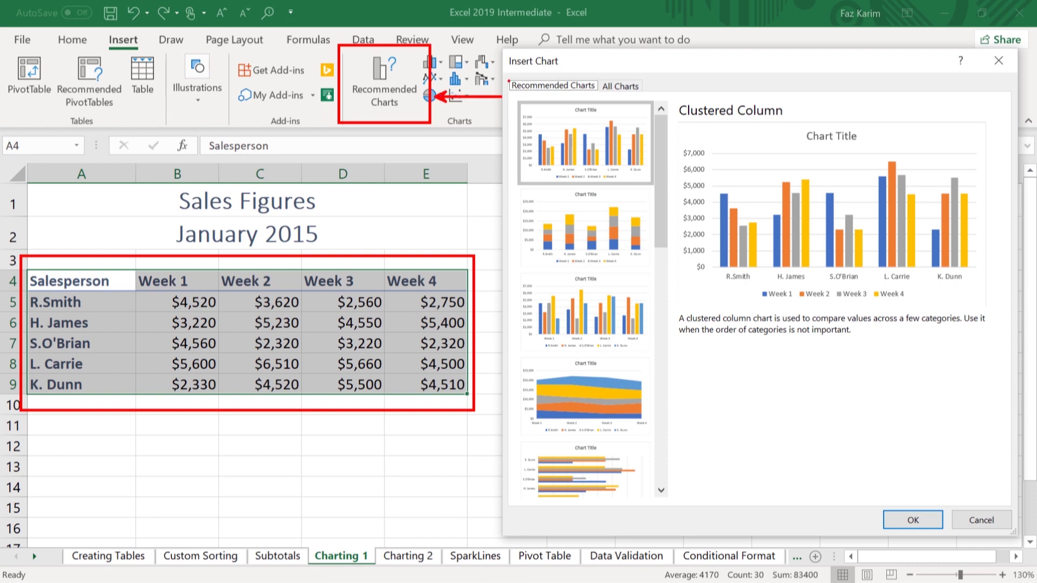
pyautogui.moveTo(469, 51); pyautogui.dragTo(505, 77)
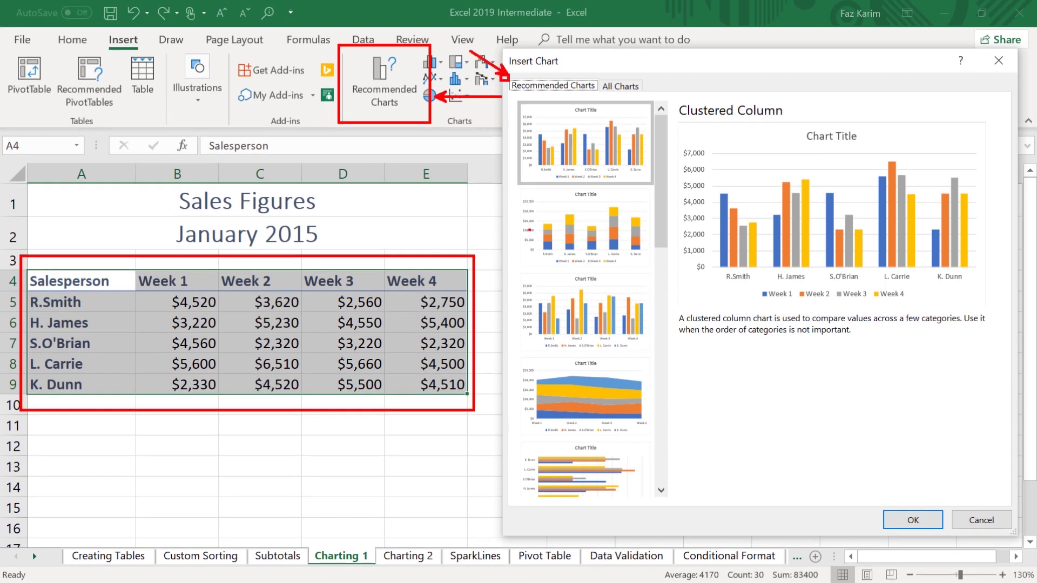
pyautogui.press('Escape')
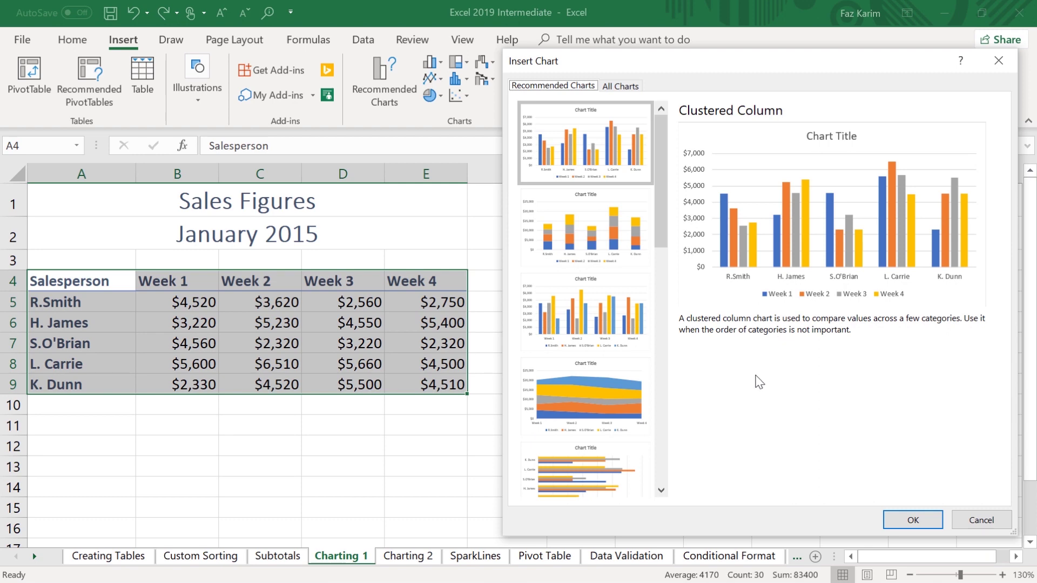
# - Preview the recommended Stacked Column and Clustered Column charts and close the chart suggestions without inserting one
pyautogui.click(567, 236)
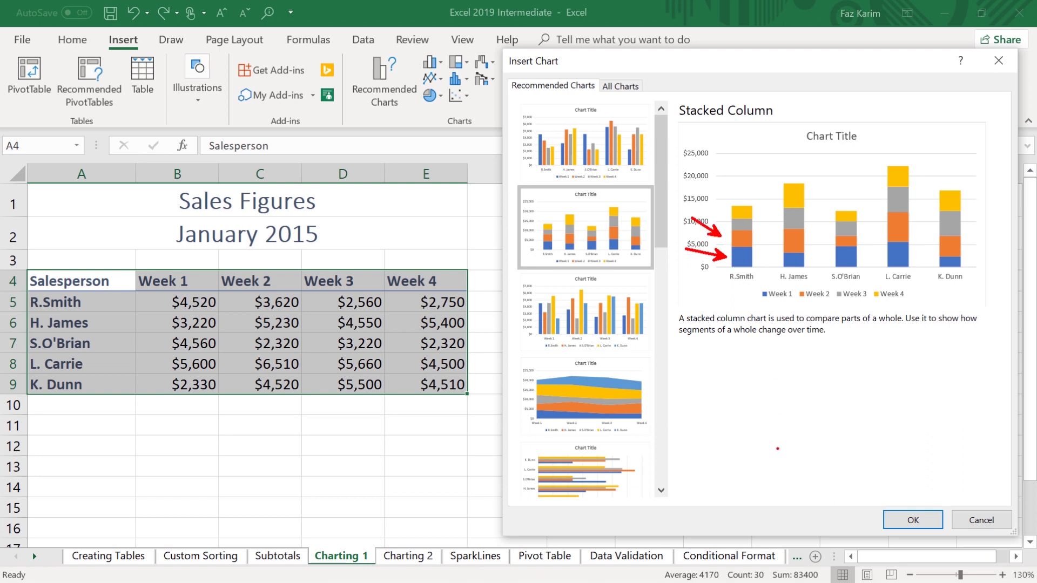
pyautogui.click(628, 145)
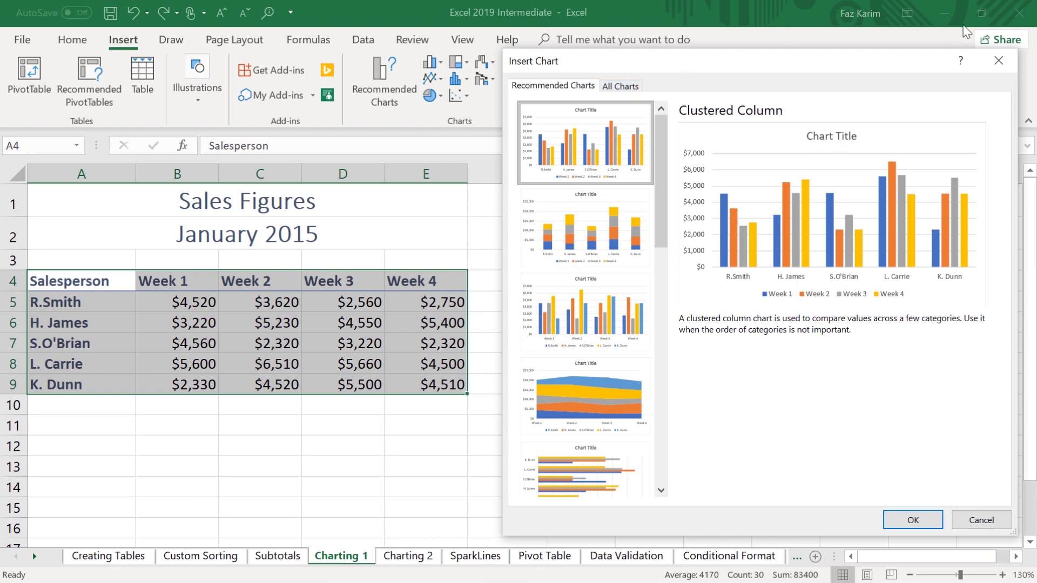
pyautogui.click(998, 61)
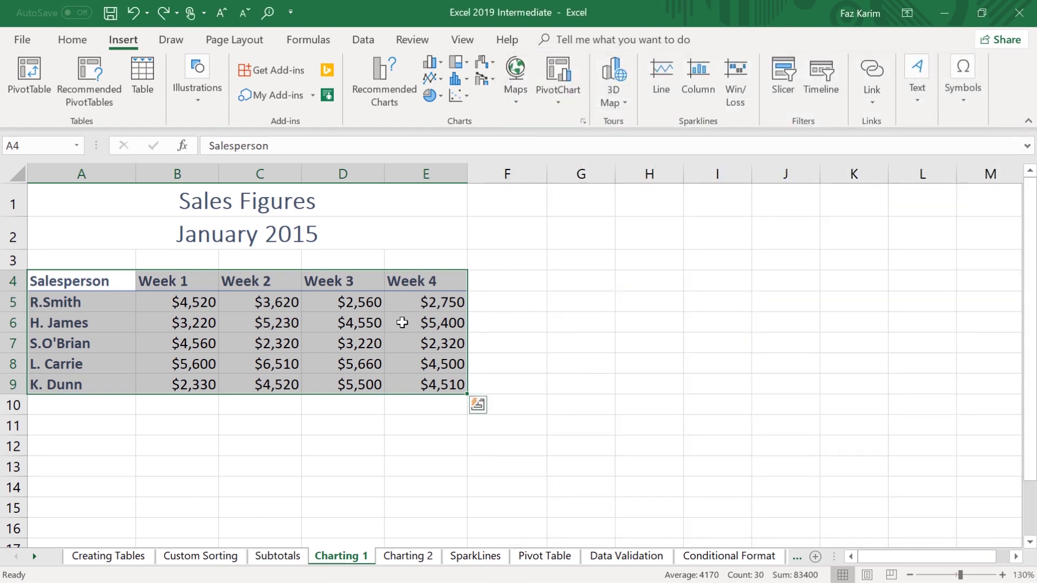
# - Reopen the chart insertion options for the sales data and preview the Line, Pie and Bar types among all charts
pyautogui.click(391, 92)
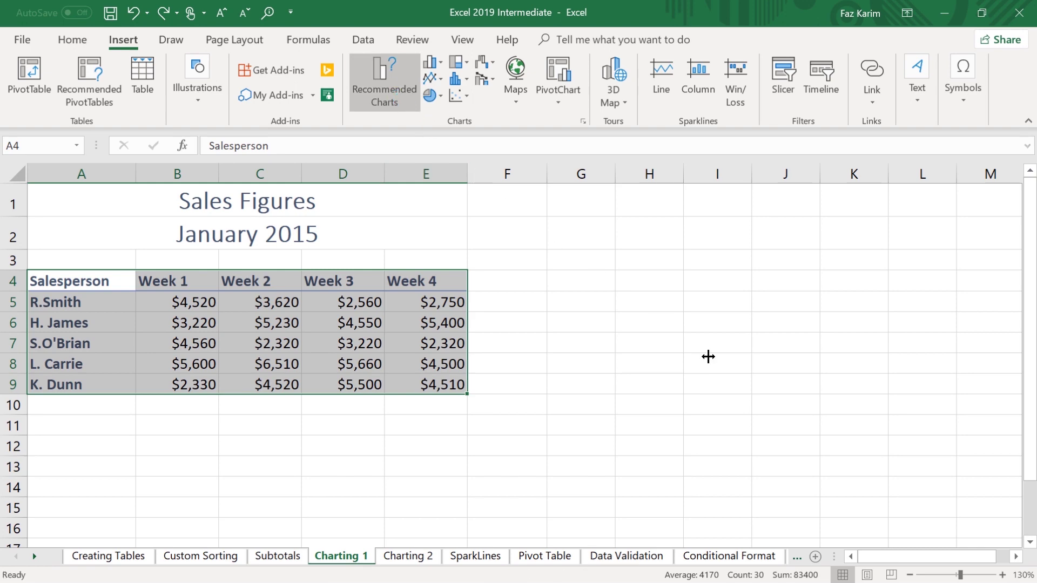
pyautogui.moveTo(623, 57); pyautogui.dragTo(850, 57)
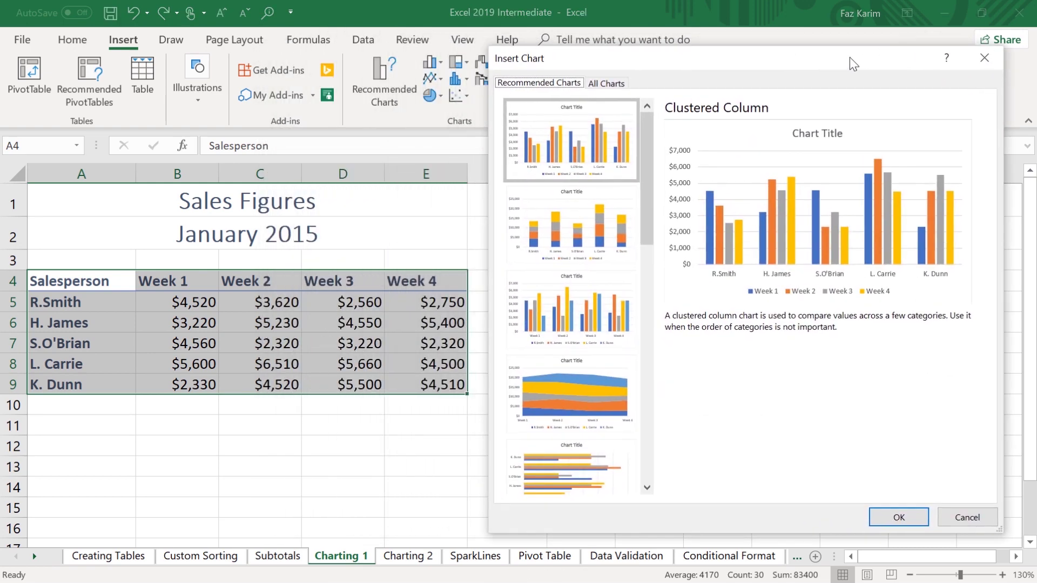
pyautogui.click(622, 84)
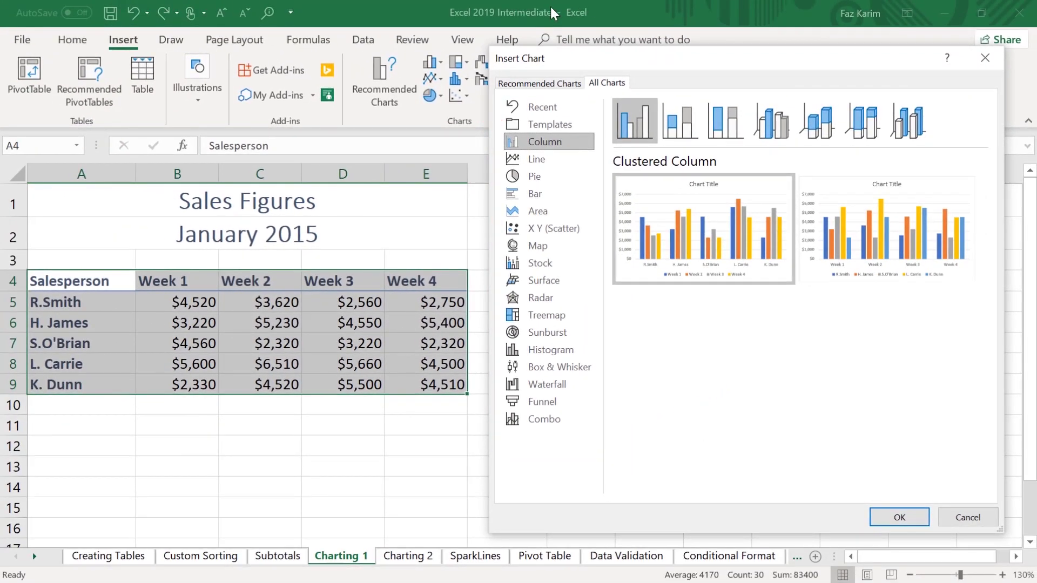
pyautogui.click(542, 157)
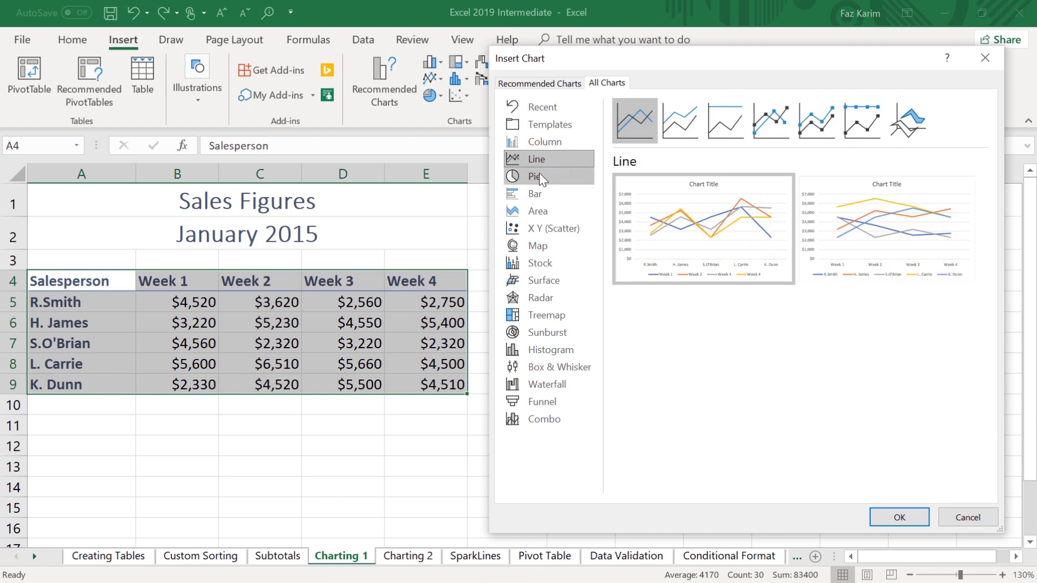
pyautogui.click(540, 176)
pyautogui.click(540, 194)
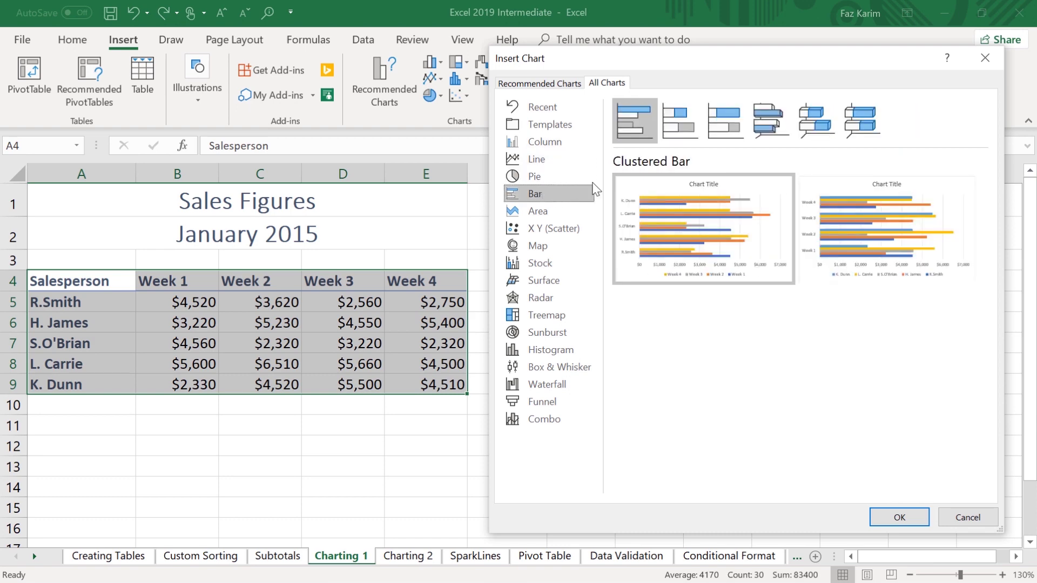
pyautogui.moveTo(683, 208)
# - Insert a Clustered Column chart grouped by salesperson and place it beside the sales data, over columns F to M
pyautogui.click(540, 142)
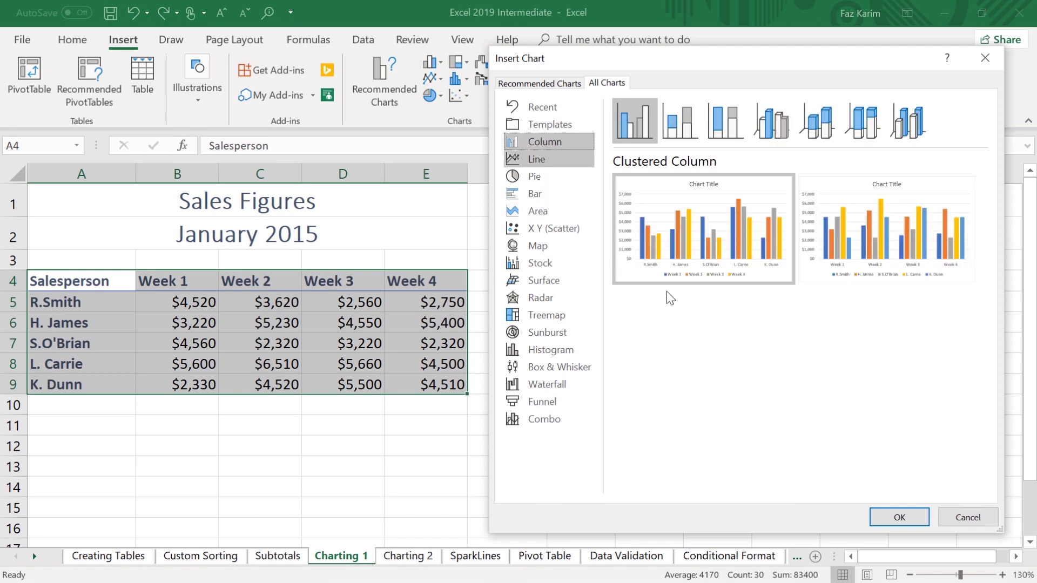
pyautogui.moveTo(724, 234)
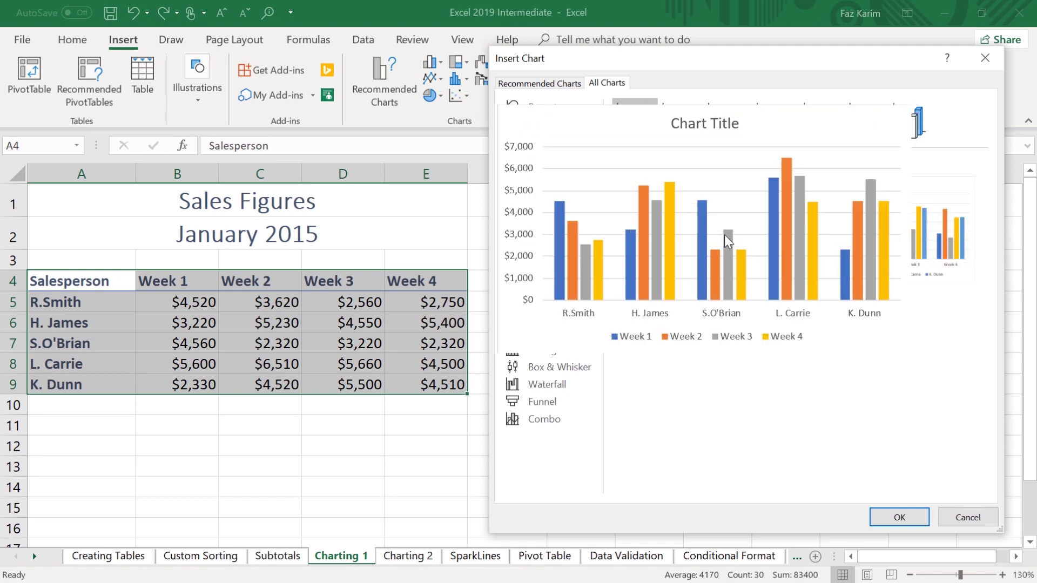
pyautogui.click(900, 518)
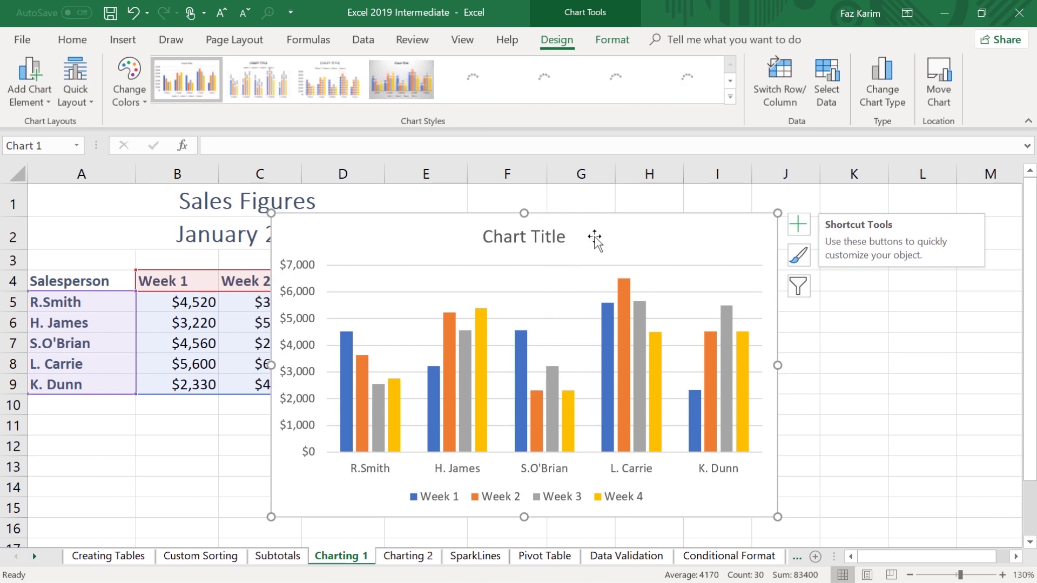
pyautogui.moveTo(677, 231); pyautogui.dragTo(820, 219)
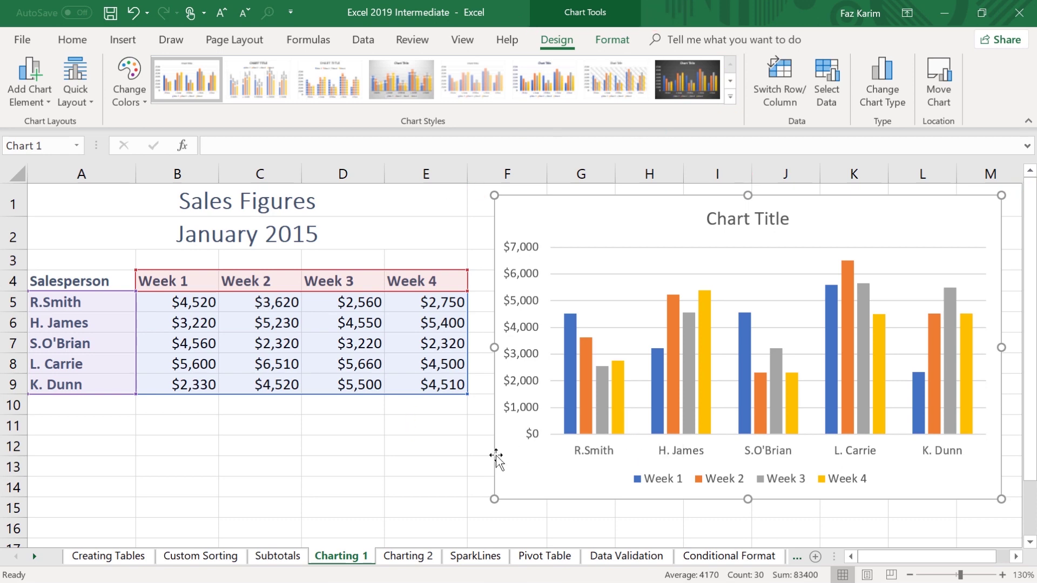
pyautogui.click(438, 464)
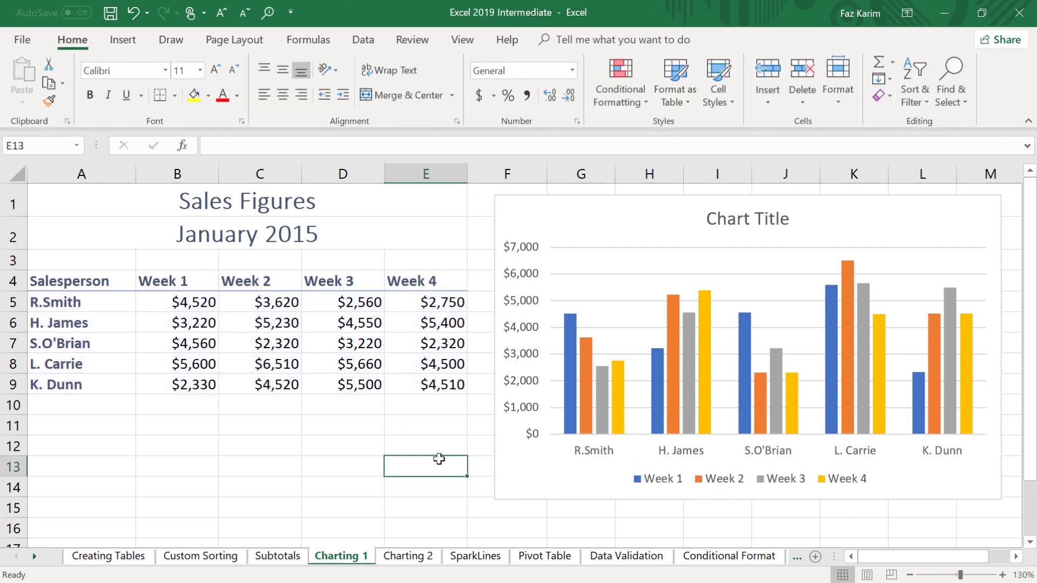
# - Delete the clustered column chart from the Charting 1 sheet
pyautogui.click(573, 223)
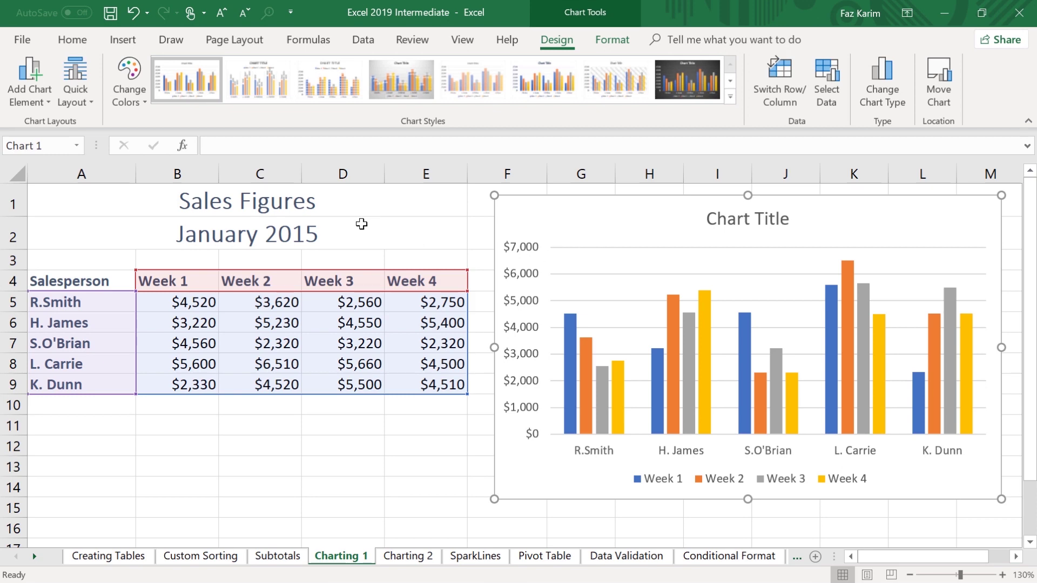
pyautogui.click(126, 41)
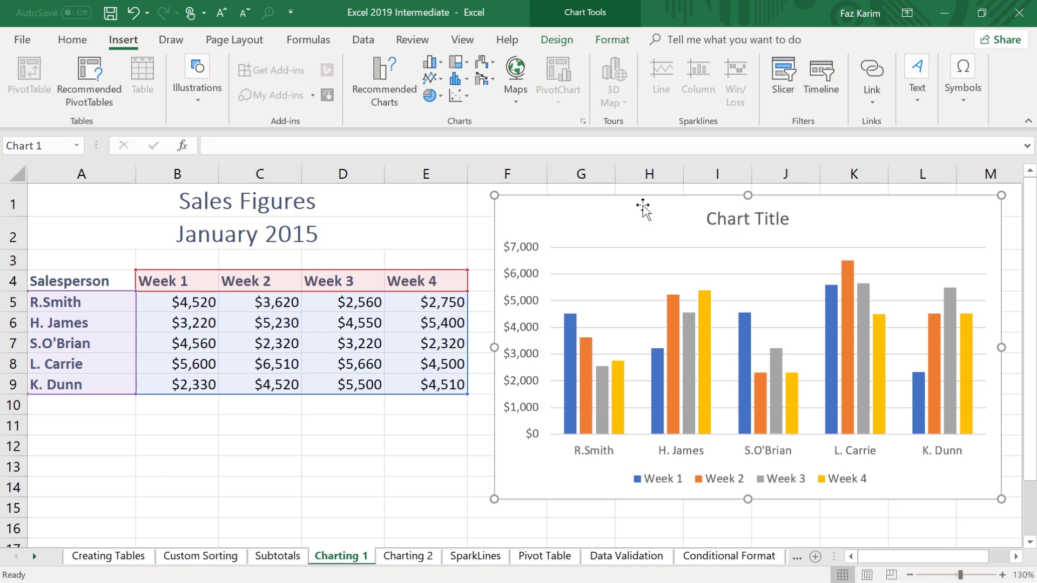
pyautogui.press('Delete')
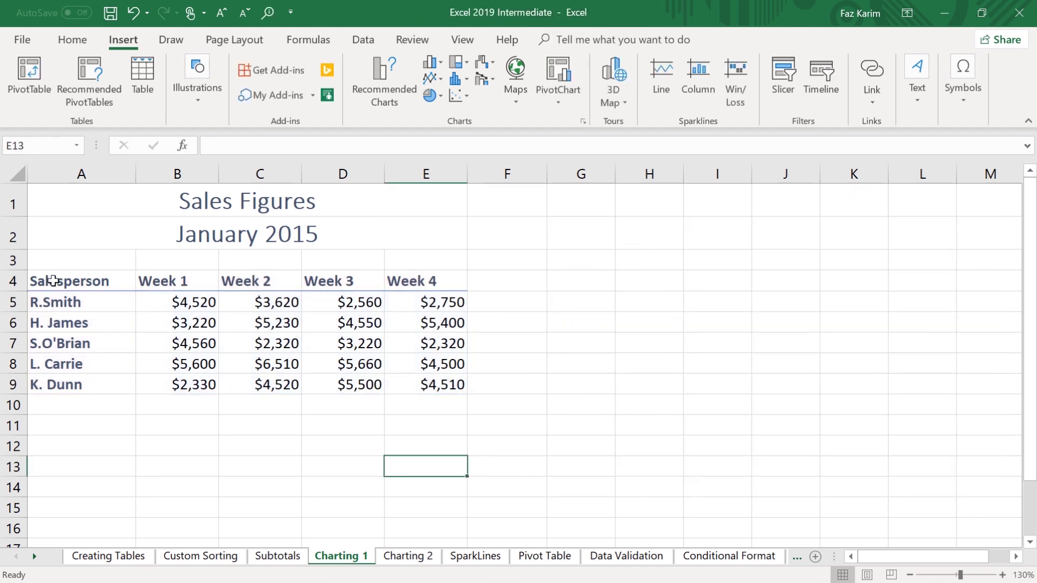
# - Insert a default clustered column chart from the sales data in A4:E9 and place it beside the data, starting in column F
pyautogui.moveTo(52, 280); pyautogui.dragTo(435, 389)
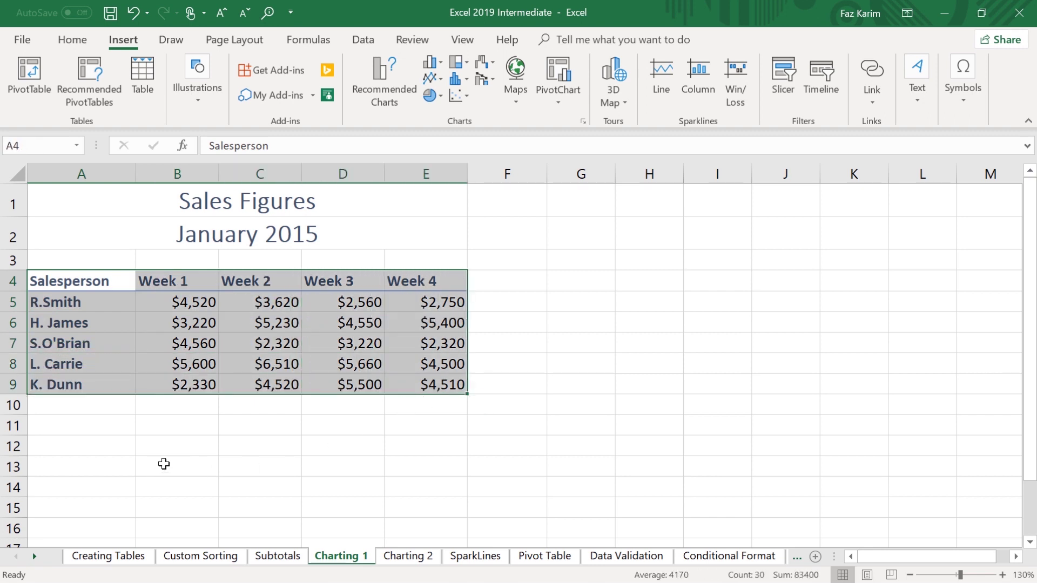
pyautogui.hotkey('alt', 'F1')
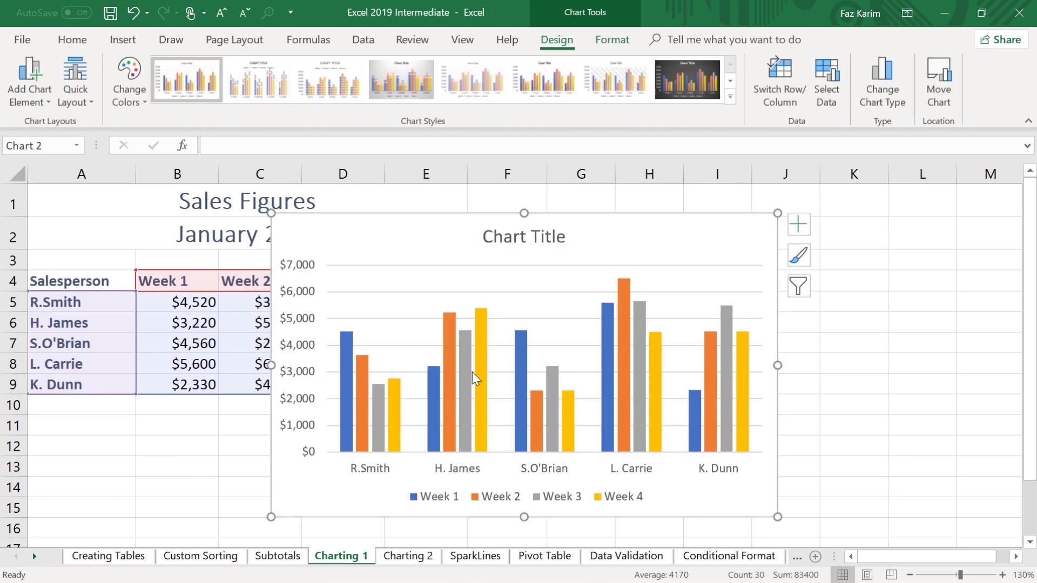
pyautogui.moveTo(568, 221); pyautogui.dragTo(824, 207)
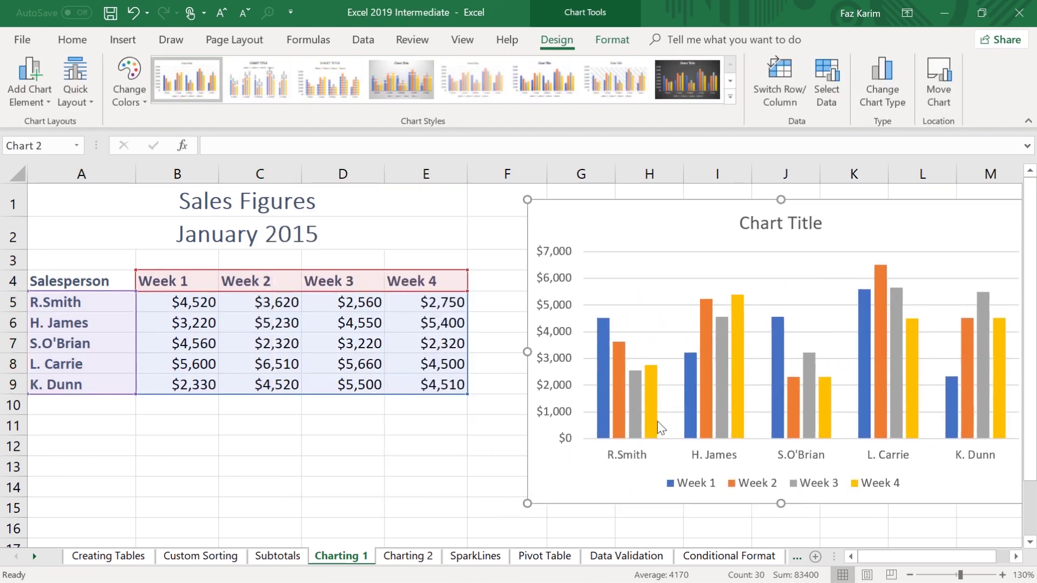
pyautogui.moveTo(657, 425)
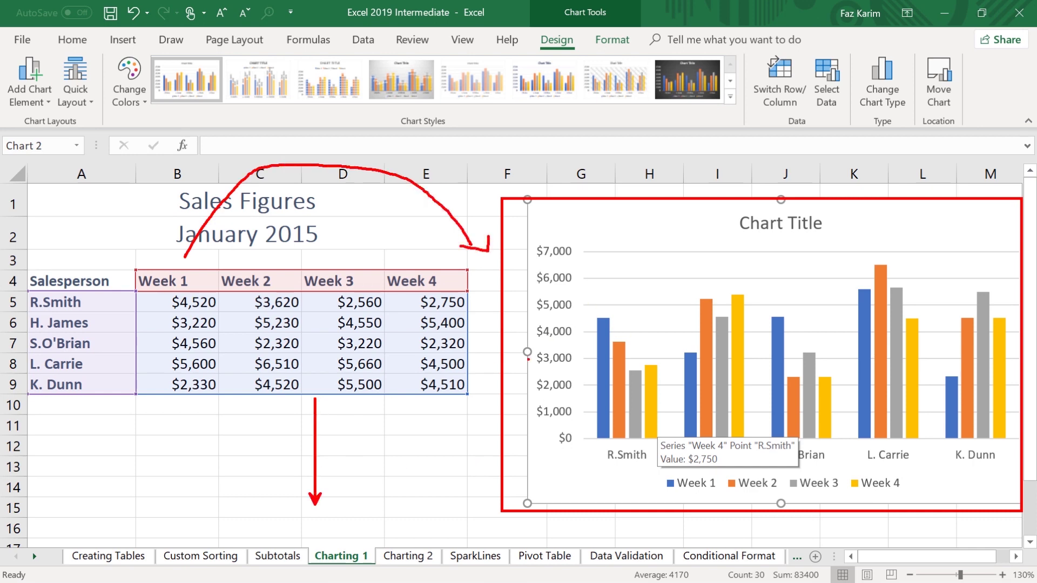
# - Create a default column chart of the whole sales table on its own chart sheet, and return to the Charting 1 sheet
pyautogui.click(84, 282)
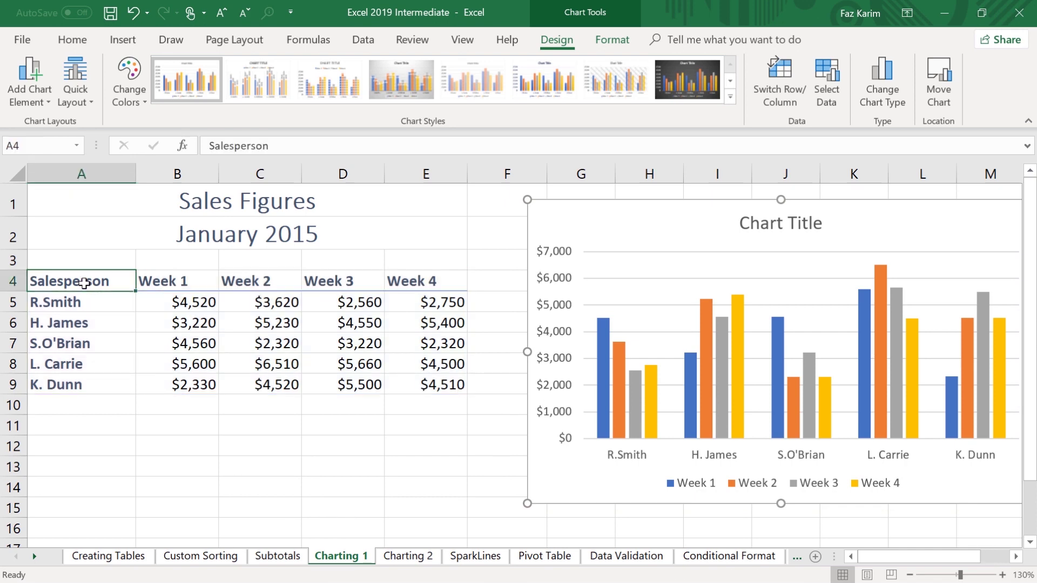
pyautogui.hotkey('ctrl', 'a')
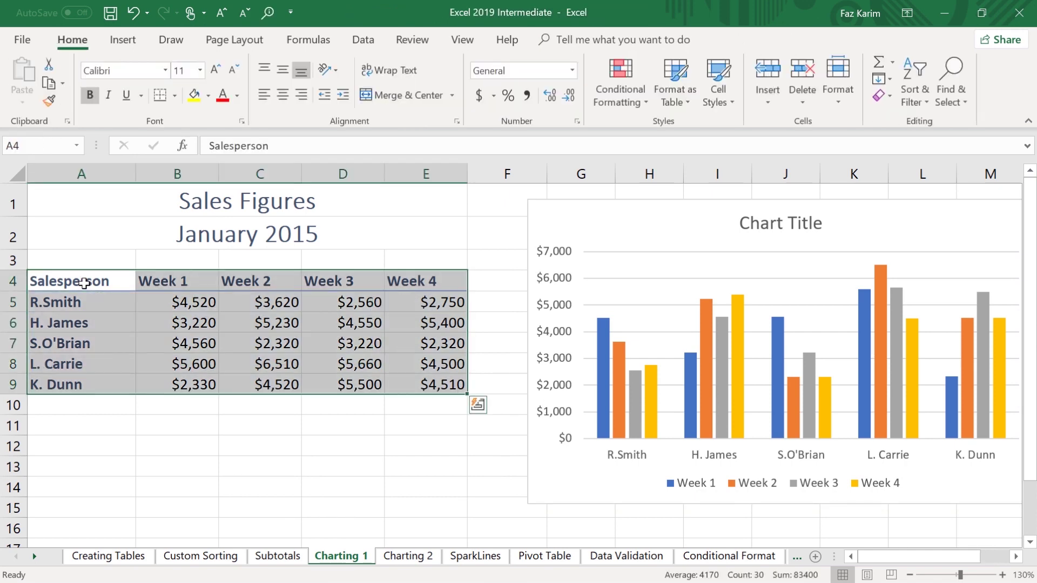
pyautogui.press('F11')
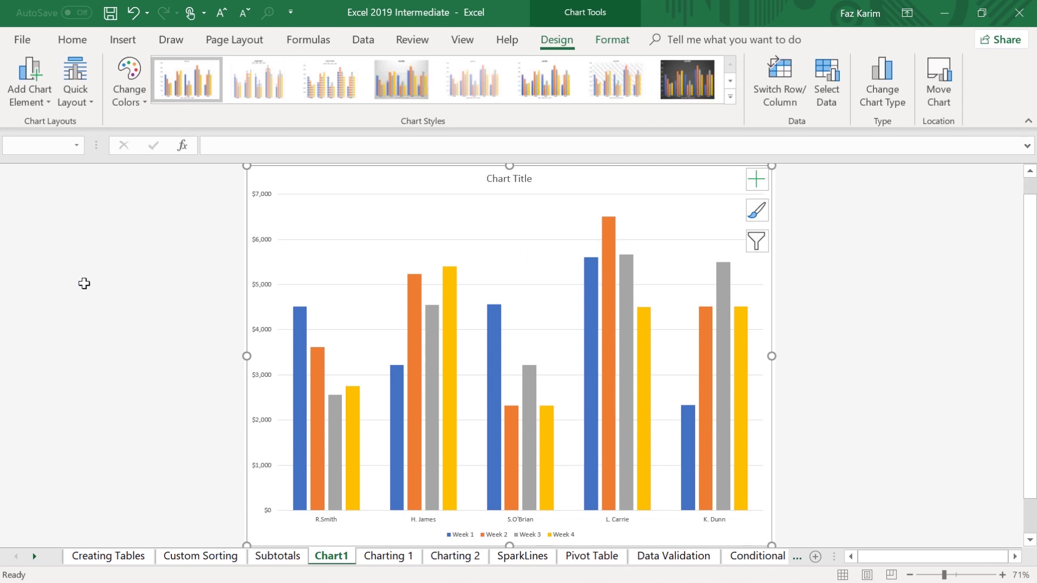
pyautogui.moveTo(377, 542)
pyautogui.mouseDown()
pyautogui.moveTo(378, 513)
pyautogui.moveTo(342, 511)
pyautogui.mouseUp()
pyautogui.press('Escape')
pyautogui.click(377, 556)
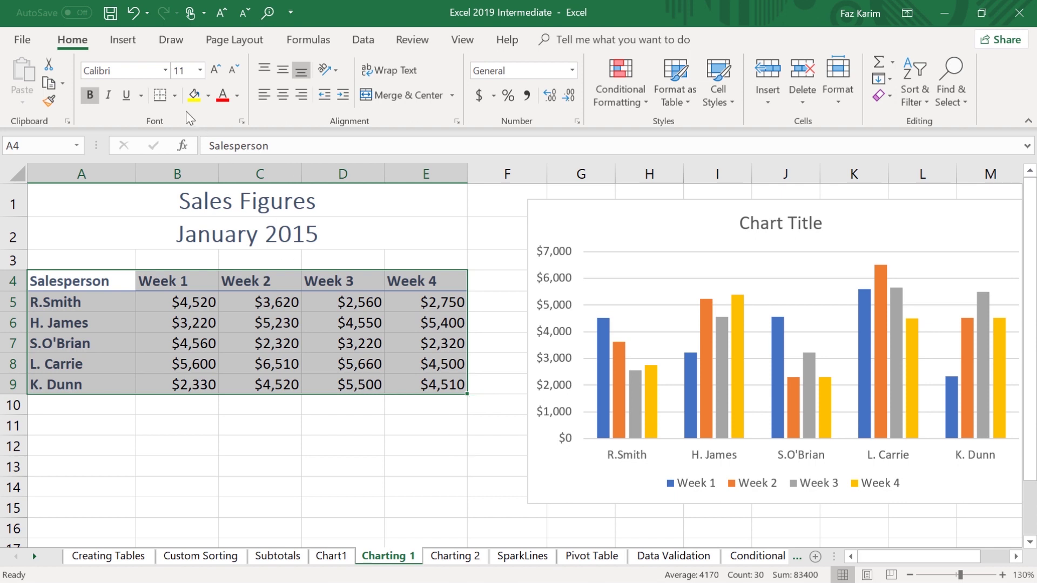
# - Move the embedded column chart slightly closer to the sales data, over columns F to M, keeping it selected
pyautogui.click(120, 41)
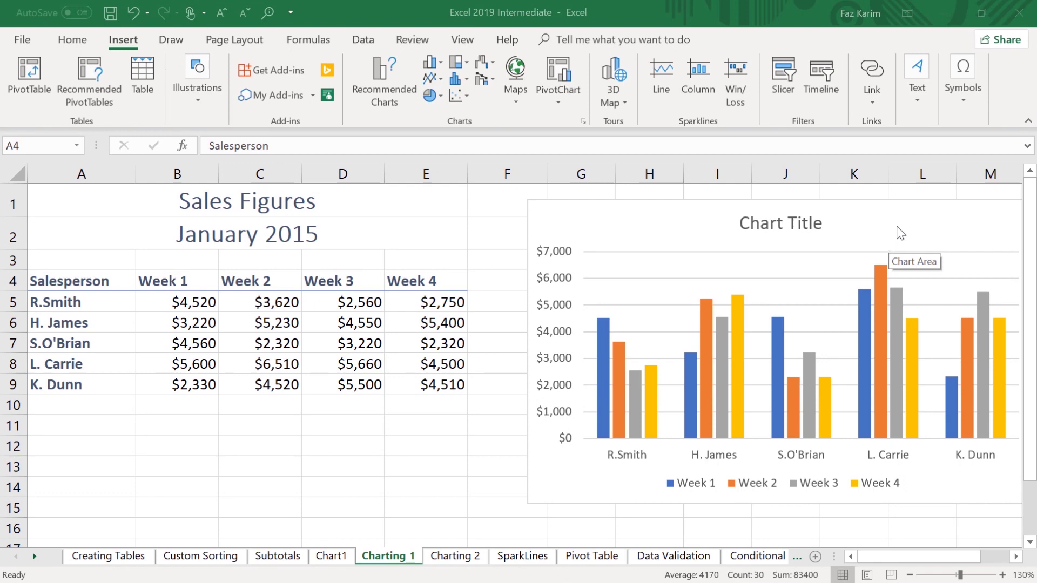
pyautogui.moveTo(871, 220); pyautogui.dragTo(825, 220)
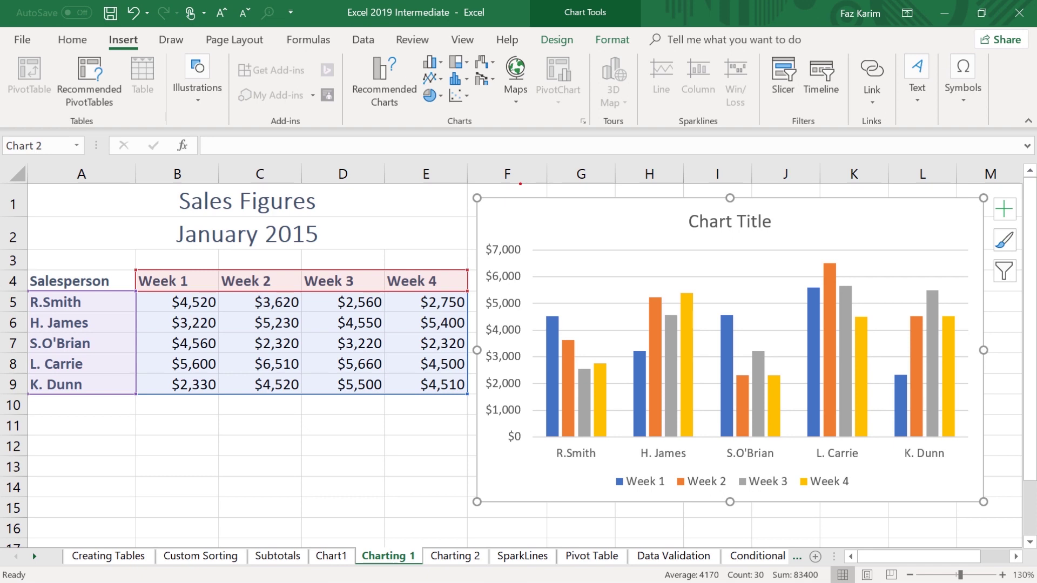
pyautogui.moveTo(463, 191); pyautogui.dragTo(443, 168)
pyautogui.moveTo(727, 190); pyautogui.dragTo(724, 159)
pyautogui.moveTo(987, 190); pyautogui.dragTo(999, 172)
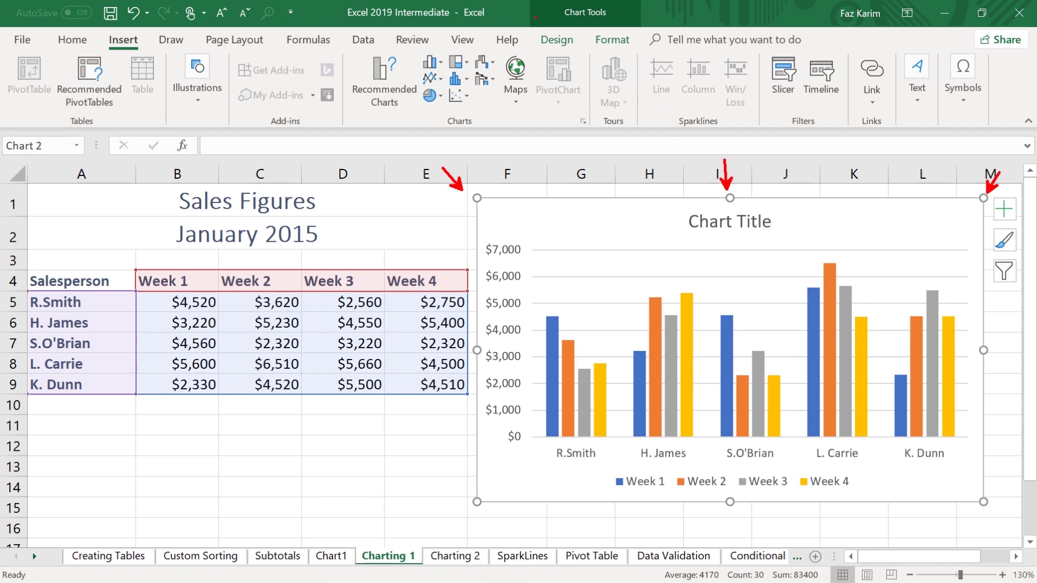
pyautogui.moveTo(523, 0)
pyautogui.mouseDown()
pyautogui.moveTo(649, 55)
pyautogui.moveTo(724, 15)
pyautogui.mouseUp()
pyautogui.press('b')
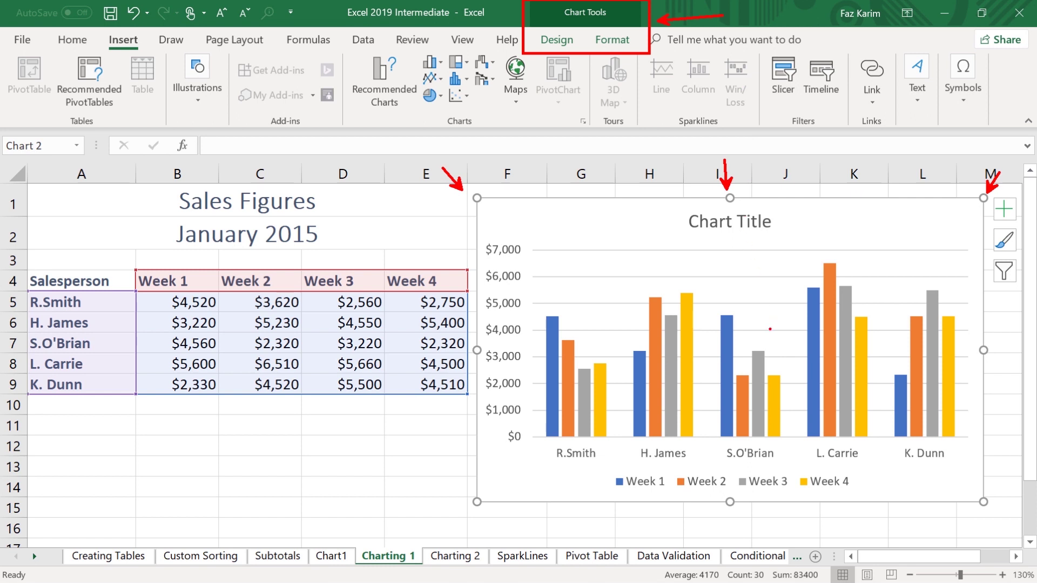
pyautogui.press('Escape')
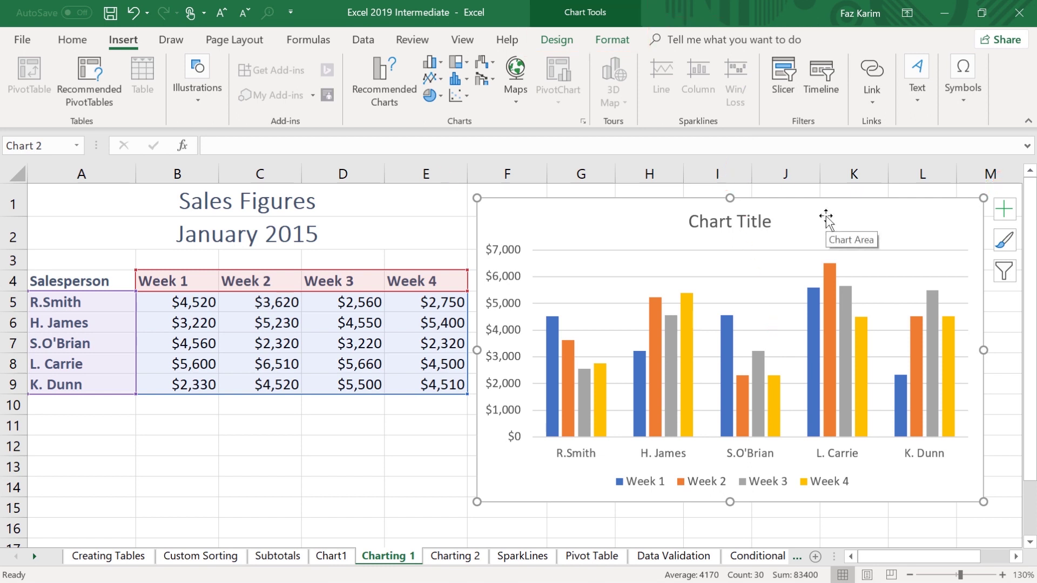
# - Set the chart's major gridlines to No line and turn off the Gridlines chart element
pyautogui.click(559, 42)
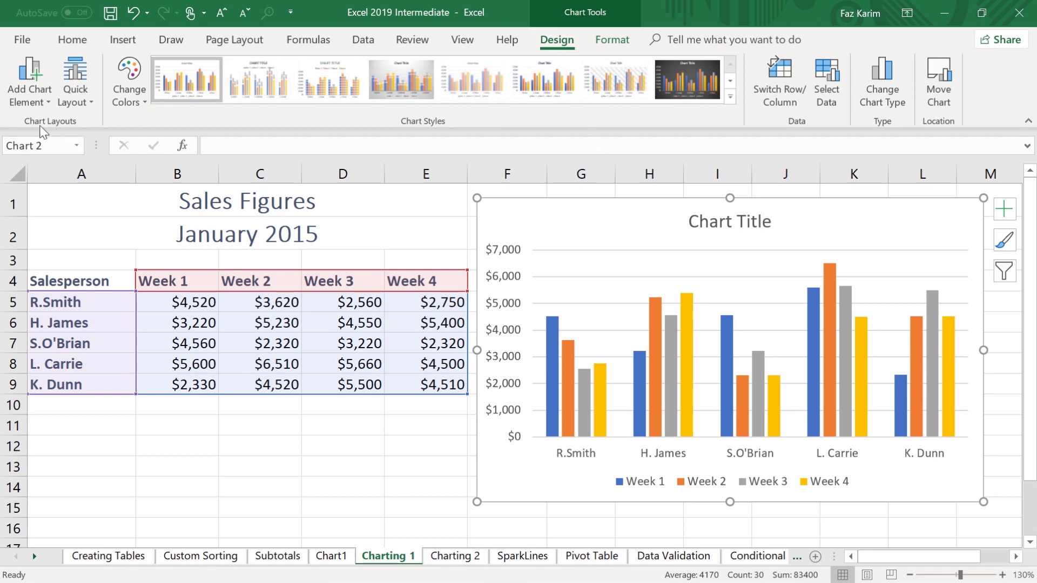
pyautogui.click(21, 97)
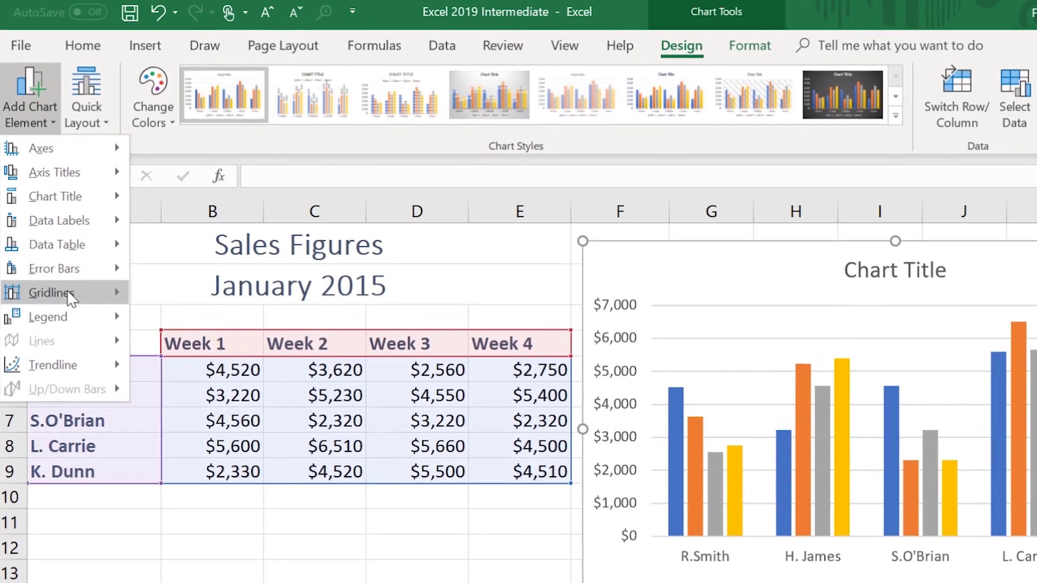
pyautogui.moveTo(66, 296)
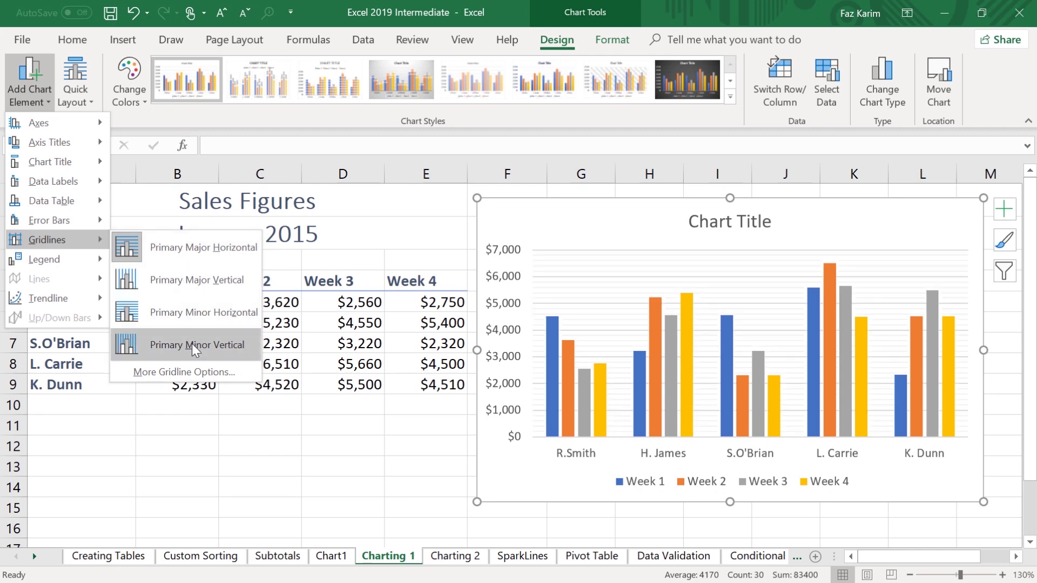
pyautogui.click(174, 370)
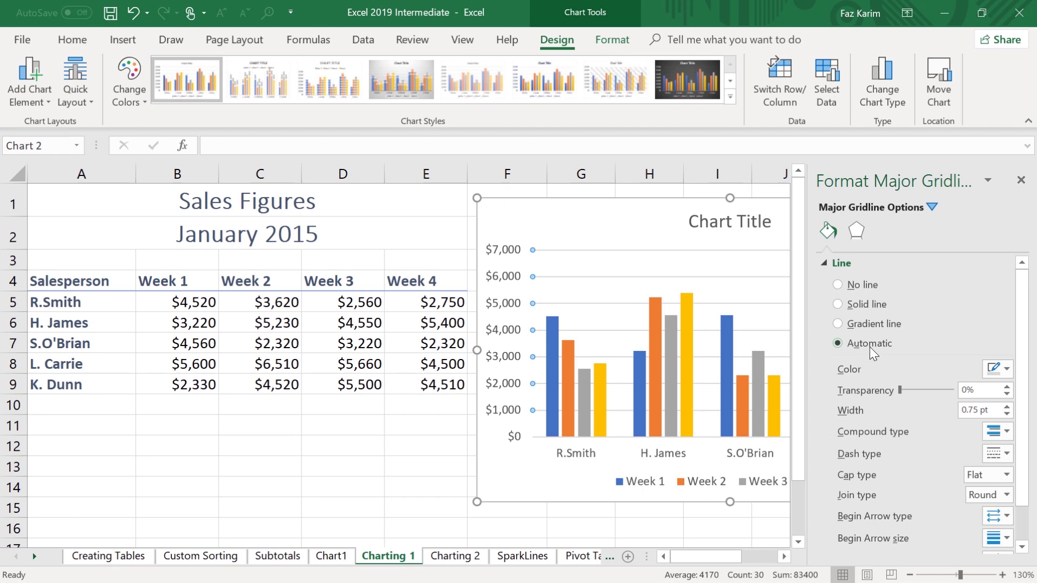
pyautogui.scroll(-2, 870, 349)
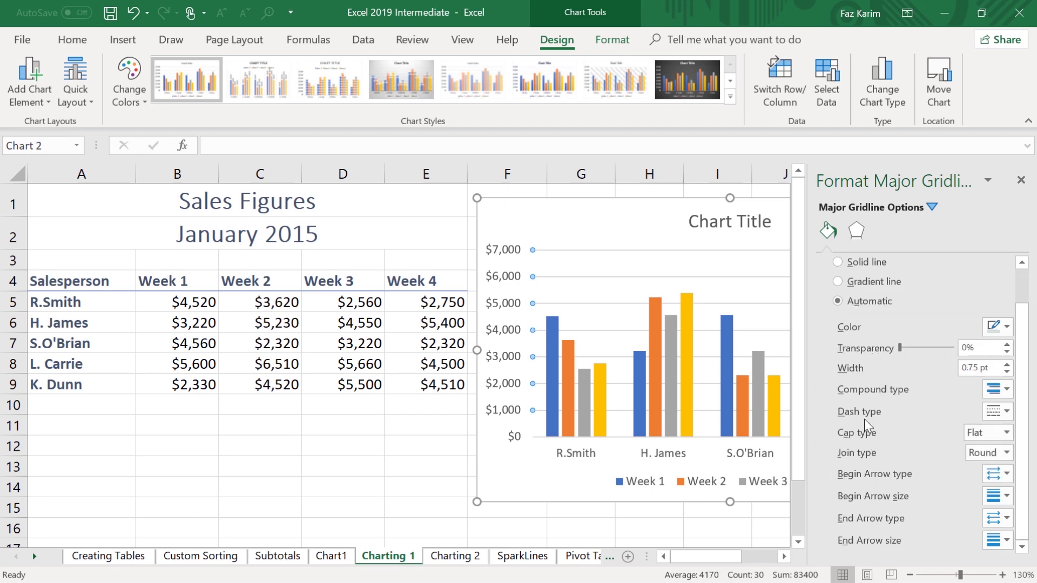
pyautogui.scroll(2, 864, 419)
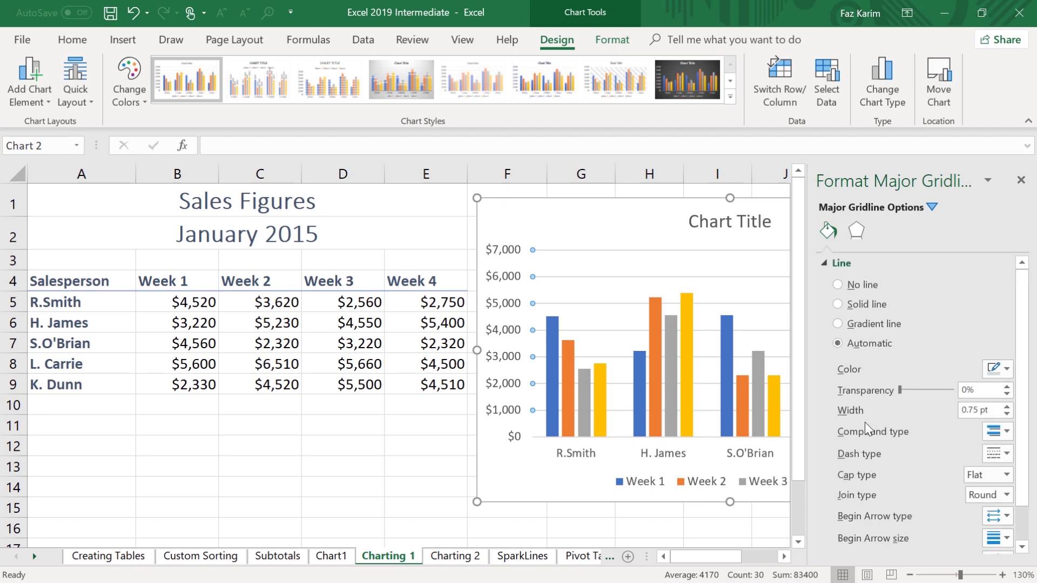
pyautogui.click(838, 285)
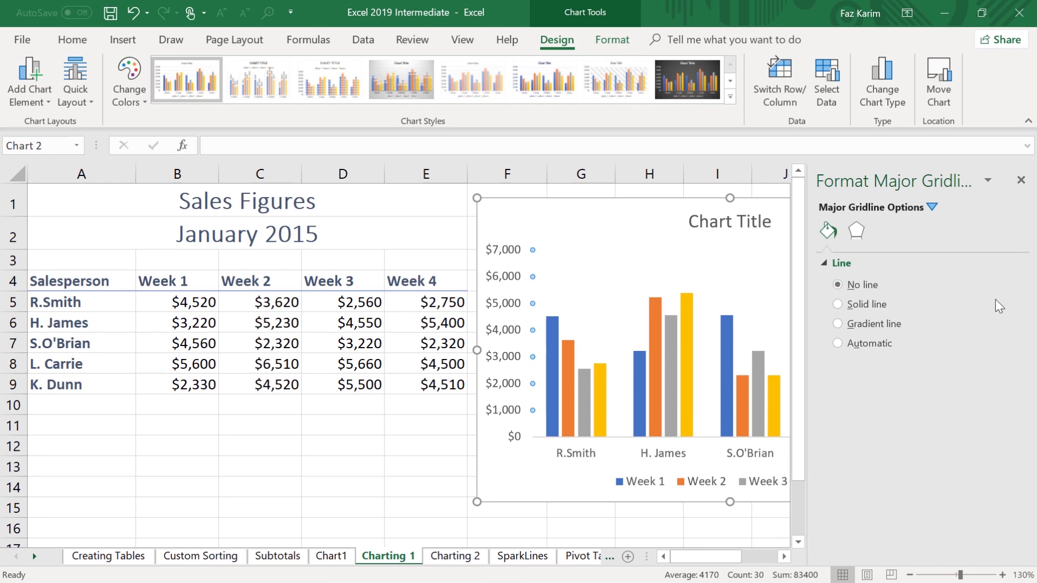
pyautogui.click(1021, 180)
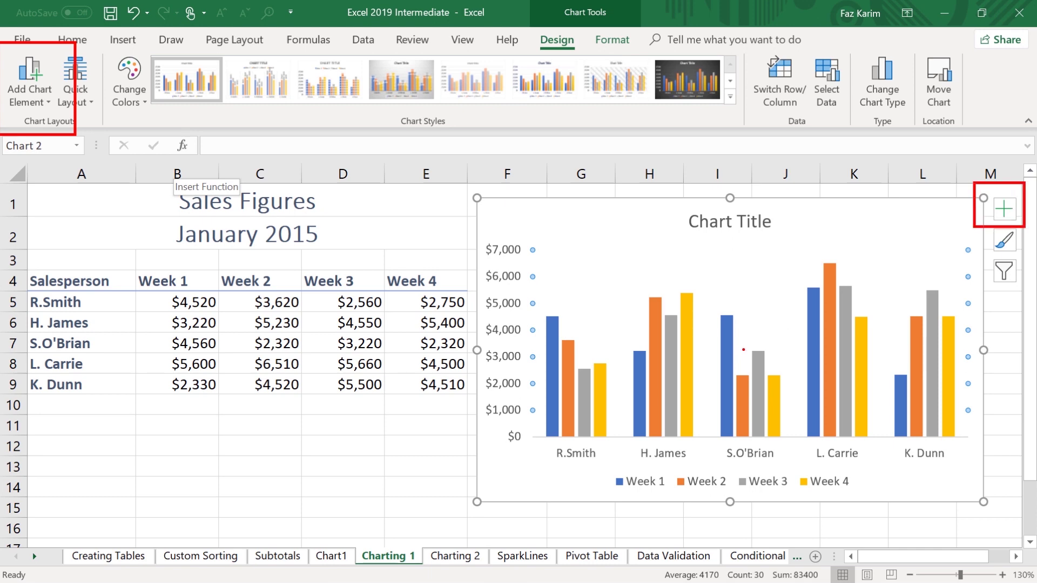
pyautogui.click(1003, 211)
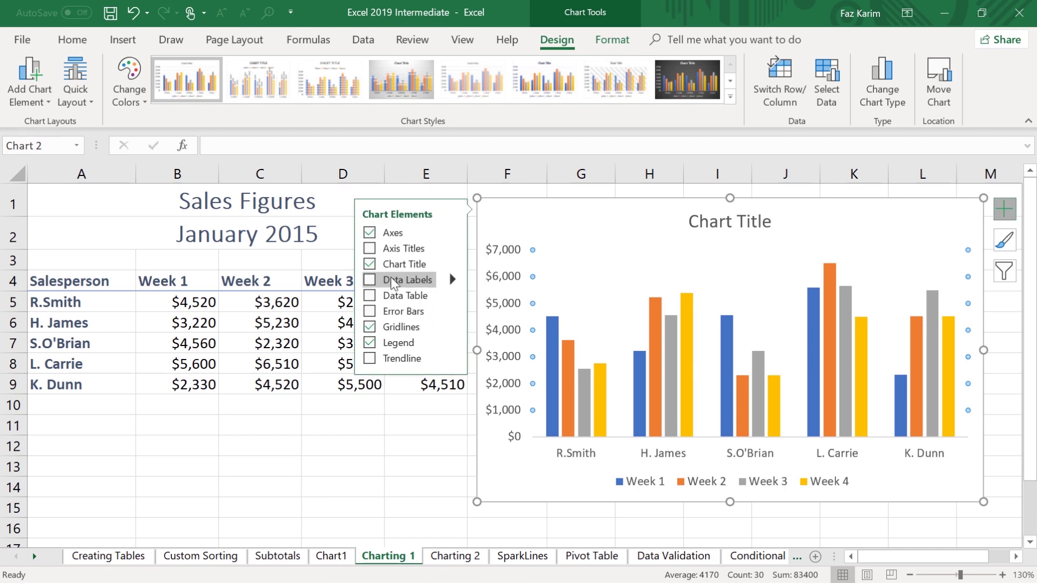
pyautogui.click(396, 324)
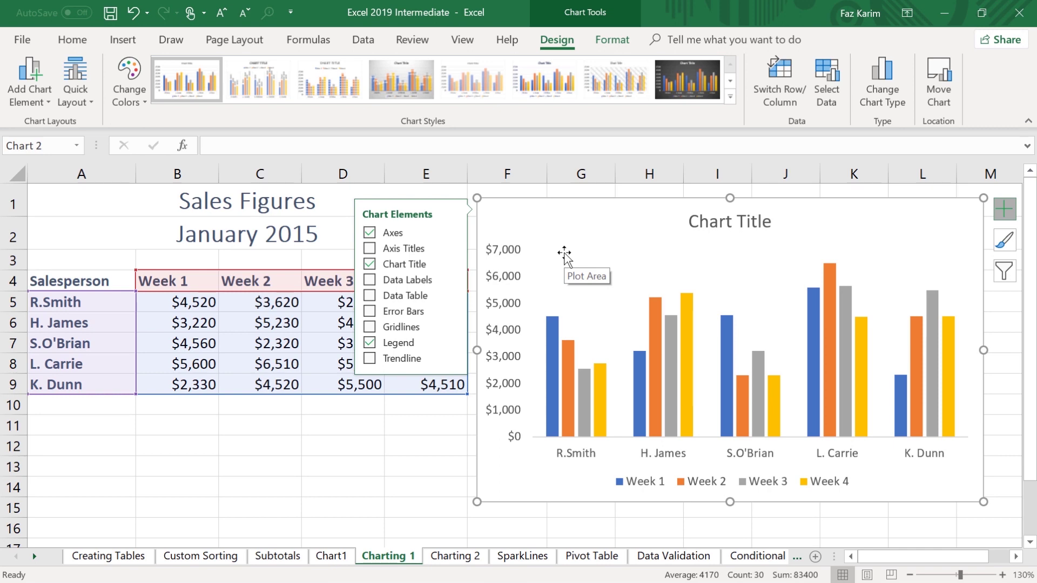
# - Toggle the chart legend off and on, preview its position options, and leave it displayed on the right of the chart
pyautogui.click(370, 343)
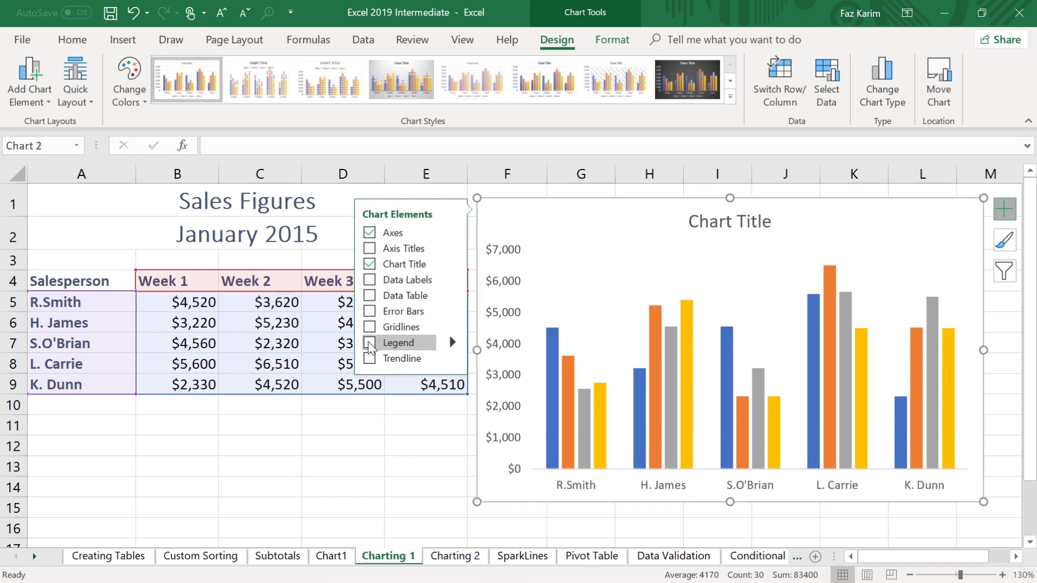
pyautogui.click(370, 344)
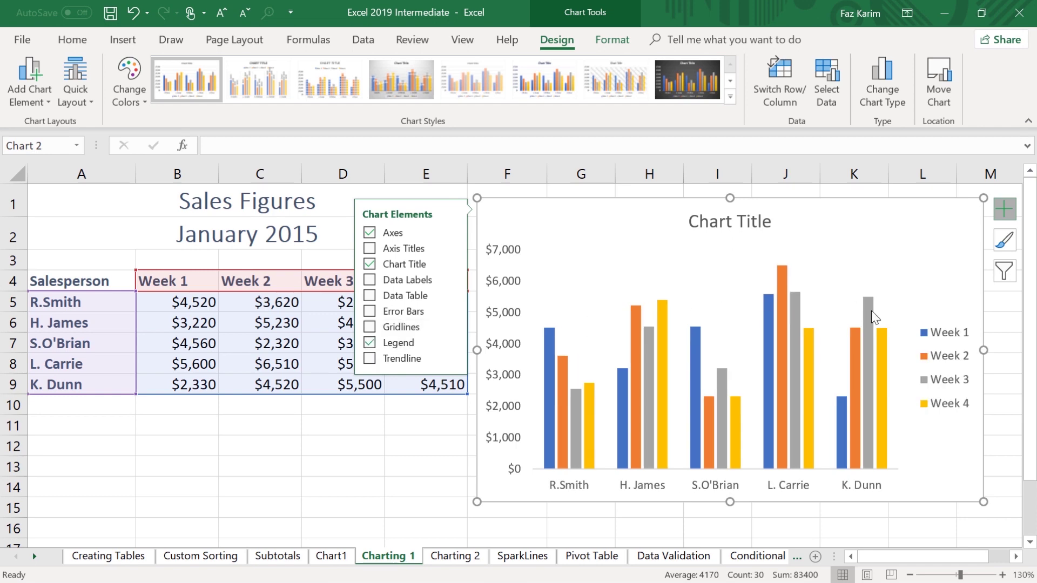
pyautogui.click(452, 342)
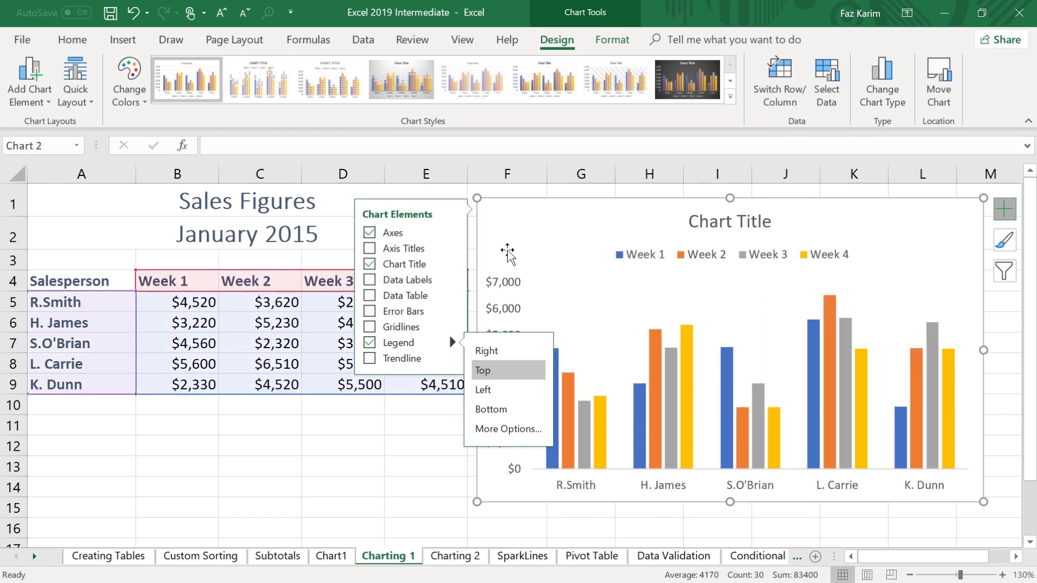
pyautogui.click(434, 348)
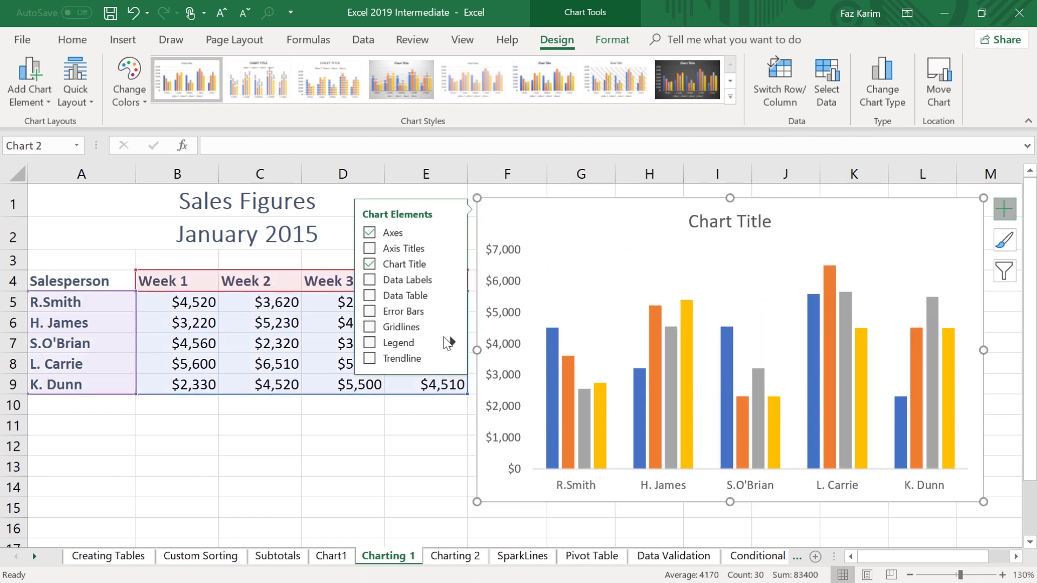
pyautogui.click(402, 346)
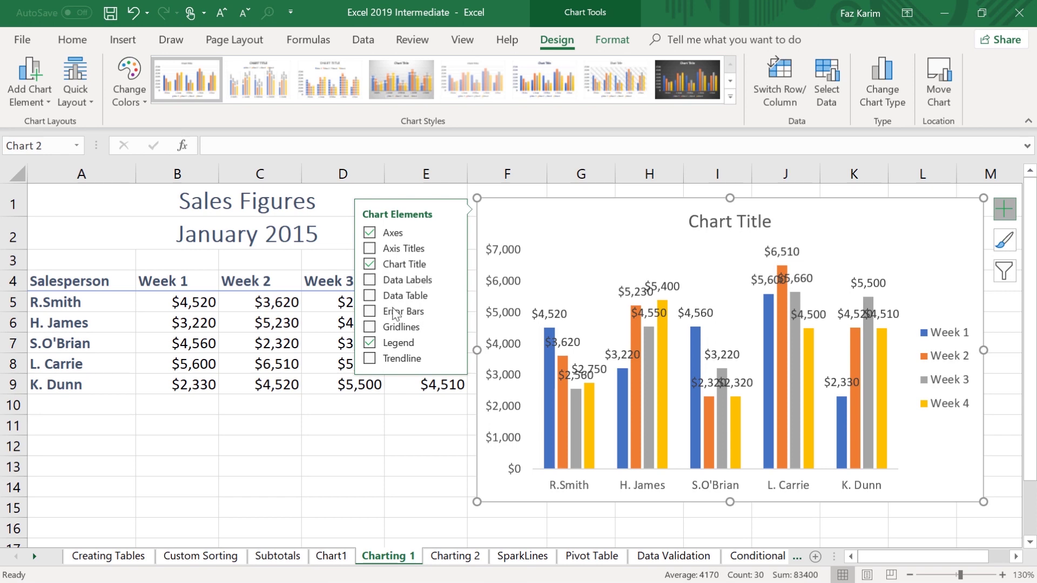
# - Remove the chart's axes and try out data labels with their position options, turning the labels off again
pyautogui.click(369, 233)
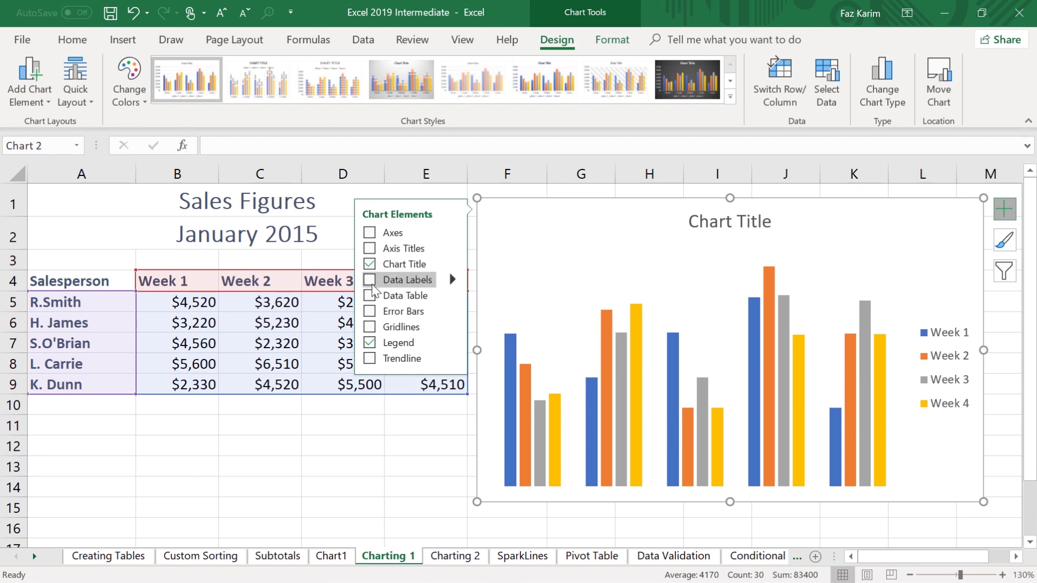
pyautogui.click(372, 281)
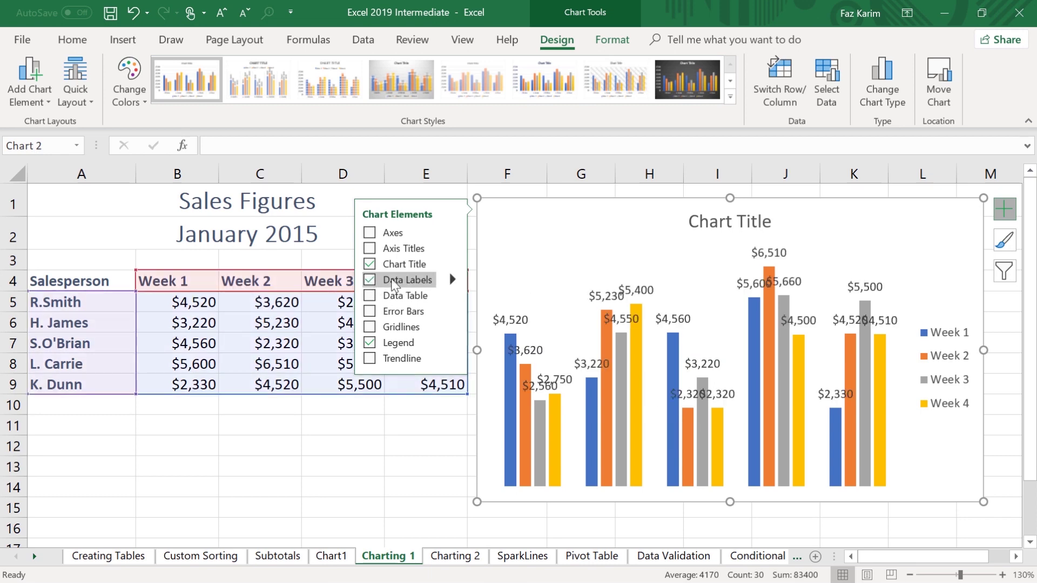
pyautogui.click(453, 279)
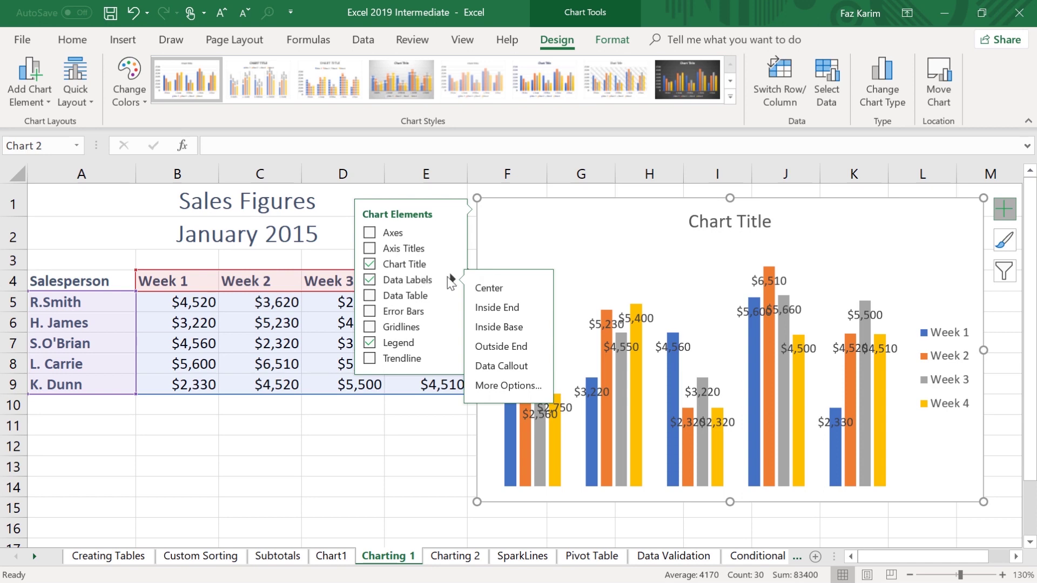
pyautogui.click(421, 282)
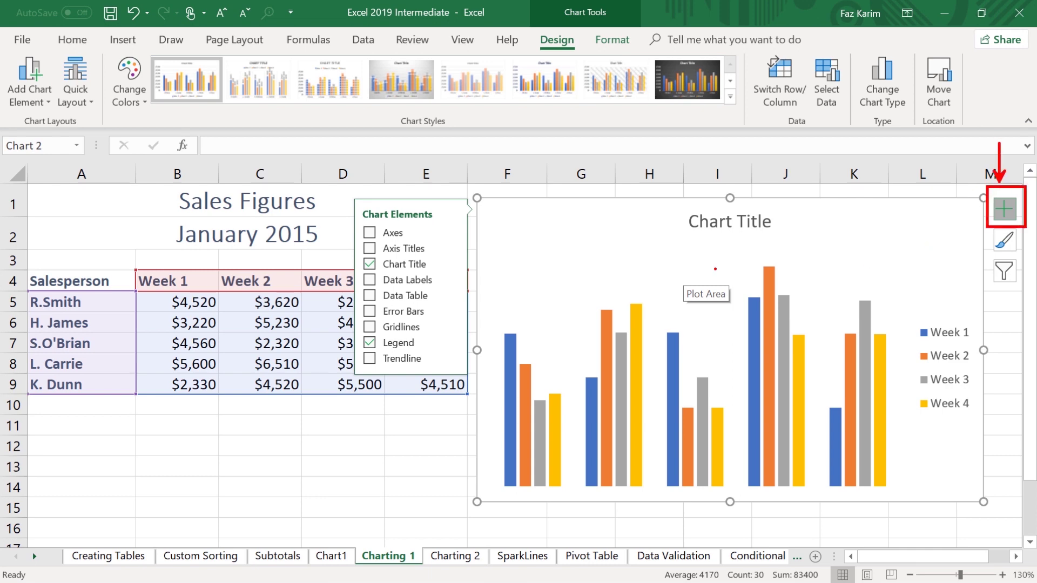
pyautogui.moveTo(405, 221)
pyautogui.mouseDown()
pyautogui.moveTo(414, 213)
pyautogui.moveTo(451, 223)
pyautogui.mouseUp()
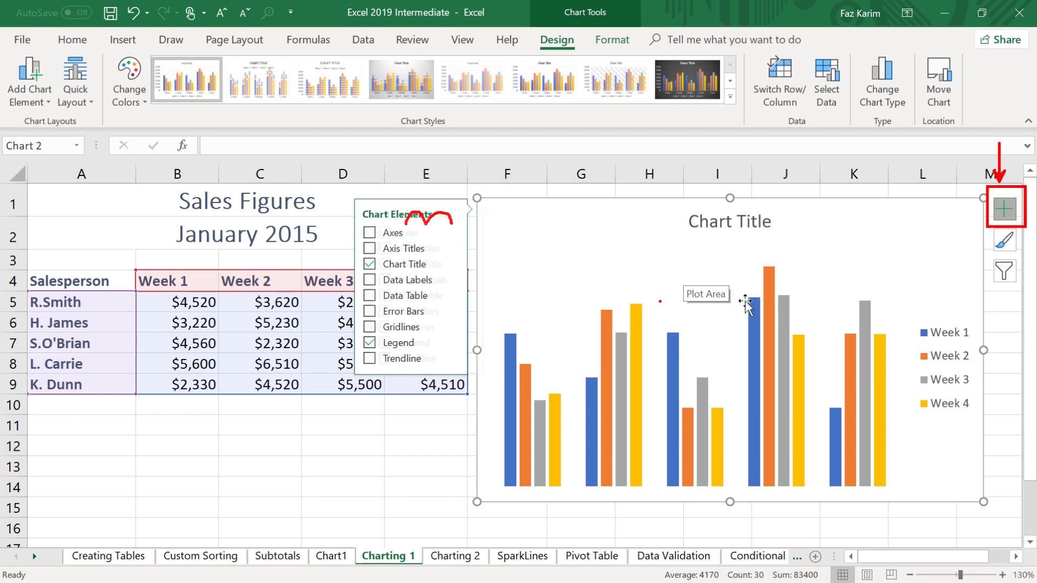
pyautogui.press('Escape')
# - Browse the available chart styles for the sales chart without applying one
pyautogui.click(1001, 243)
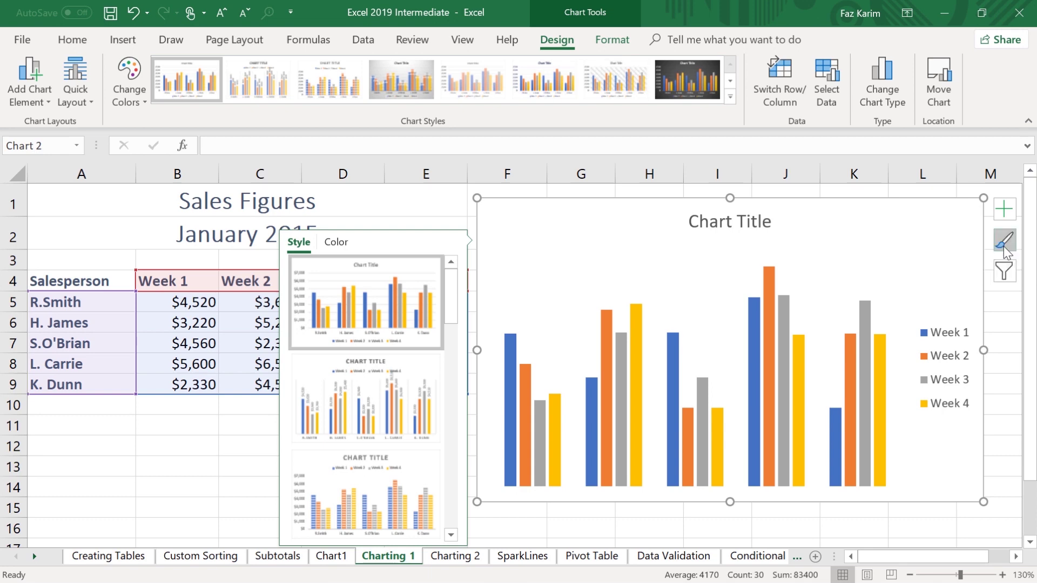
pyautogui.click(731, 98)
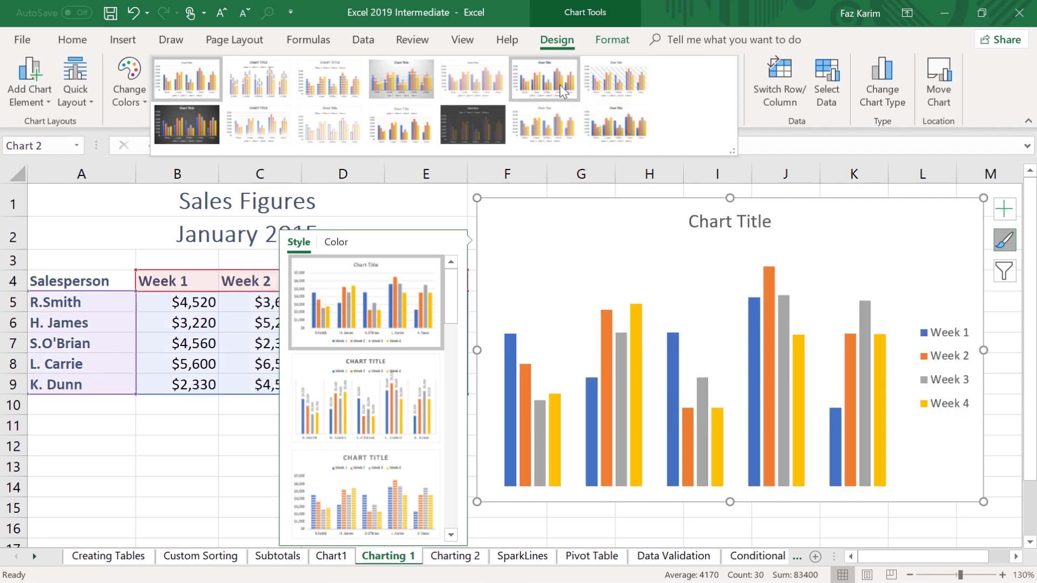
pyautogui.click(918, 223)
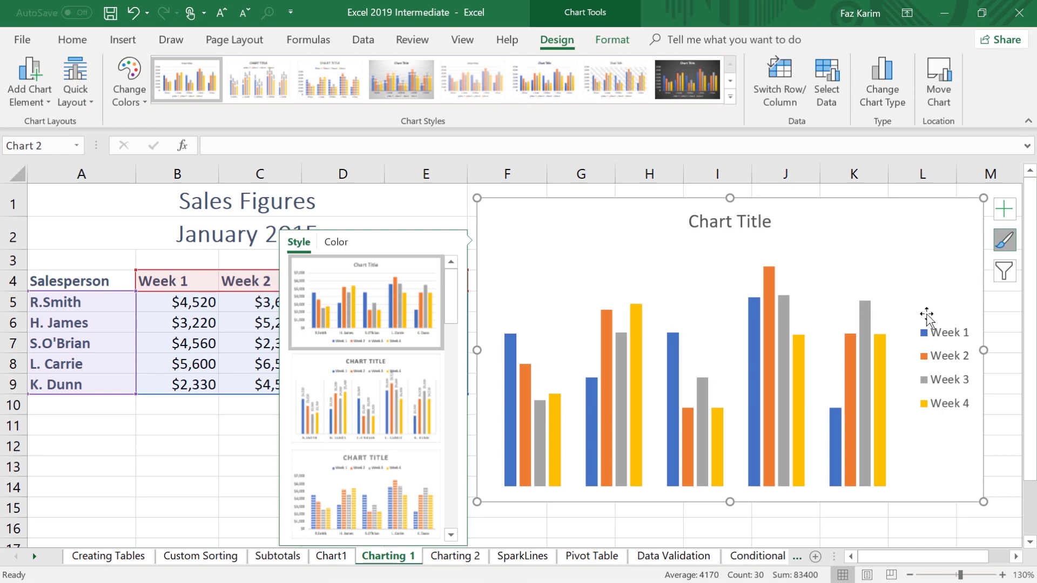
# - Filter the chart to show only the Week 1 and Week 4 series for the first salesperson
pyautogui.click(1004, 272)
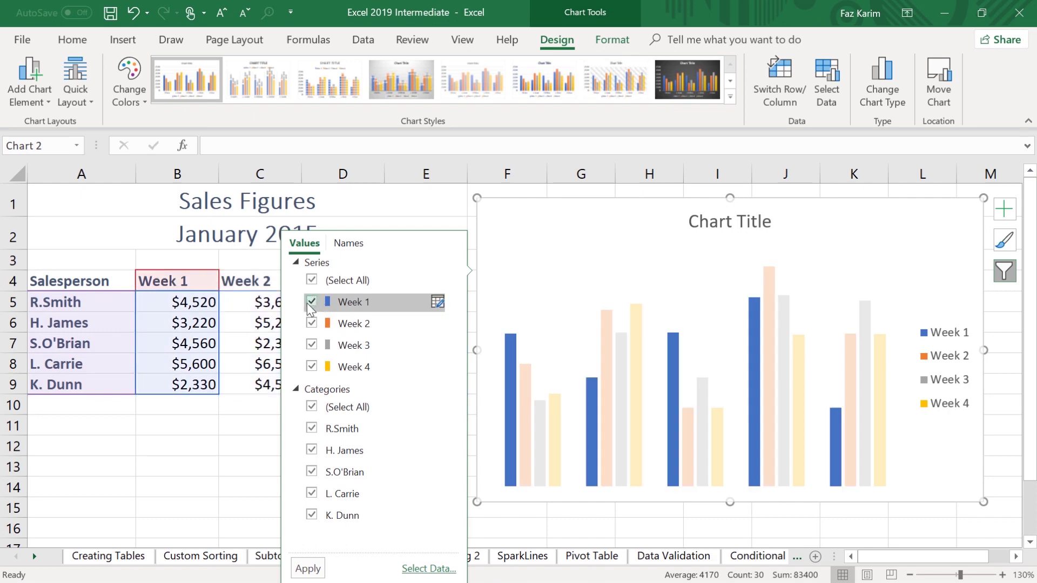
pyautogui.click(312, 345)
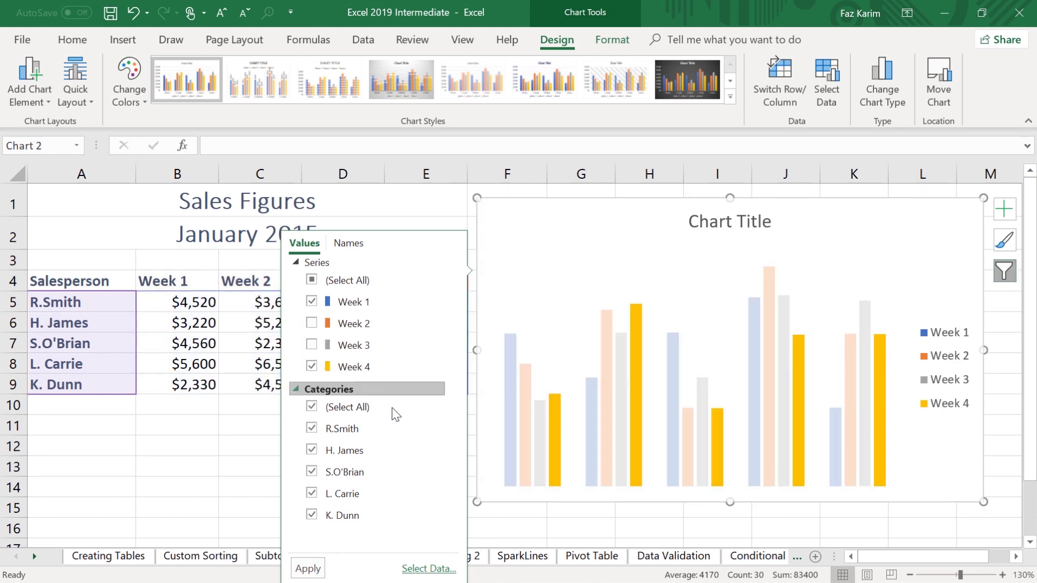
pyautogui.click(311, 428)
pyautogui.click(311, 450)
pyautogui.click(312, 473)
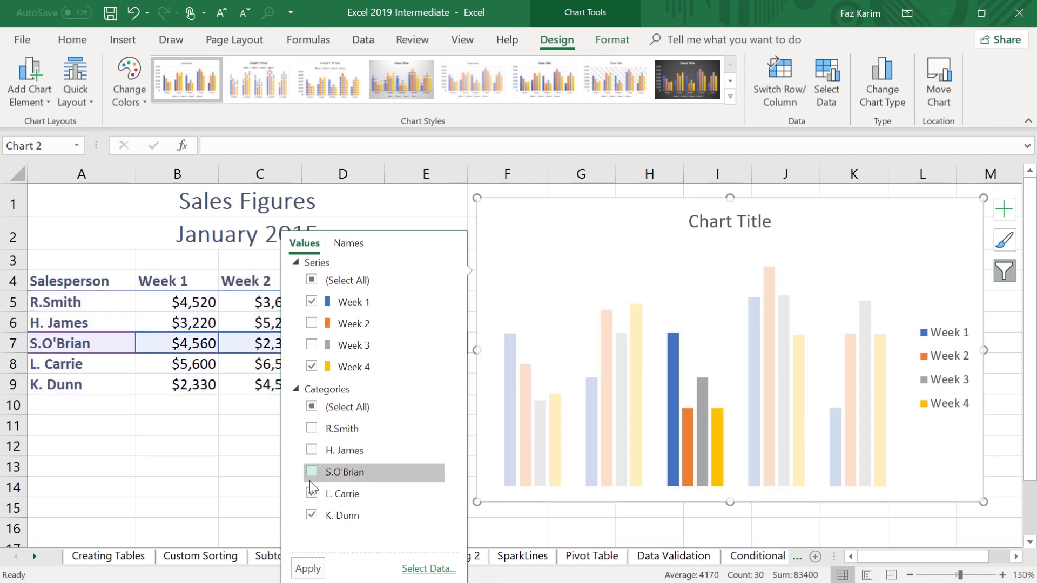
pyautogui.click(311, 493)
pyautogui.click(312, 515)
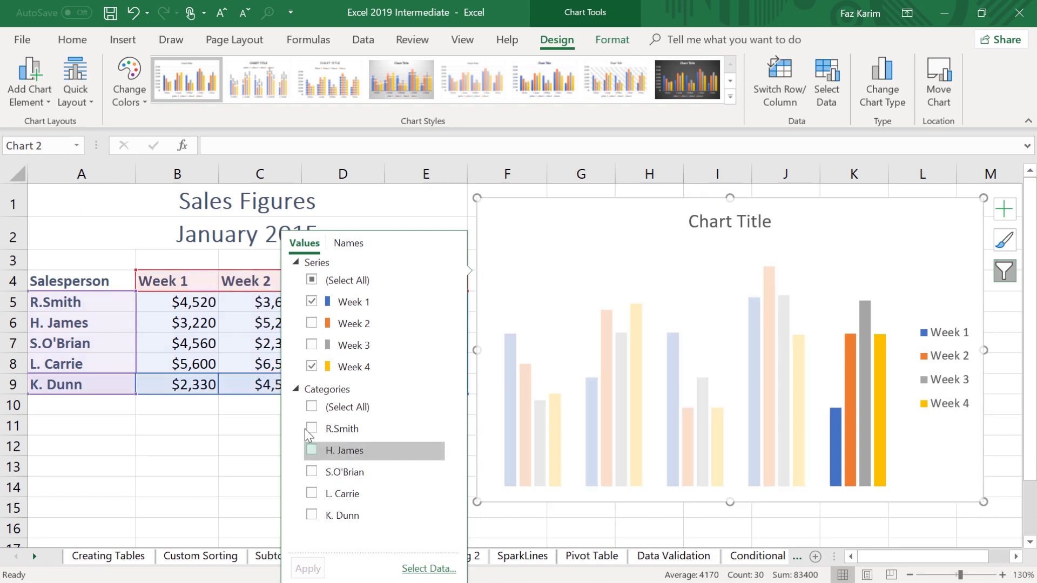
pyautogui.click(312, 429)
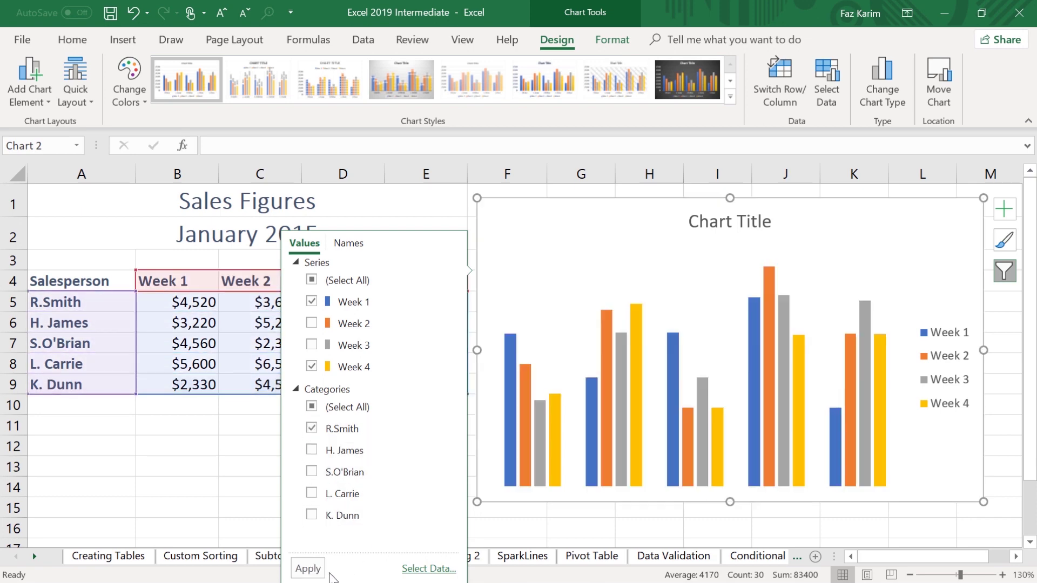
pyautogui.click(308, 568)
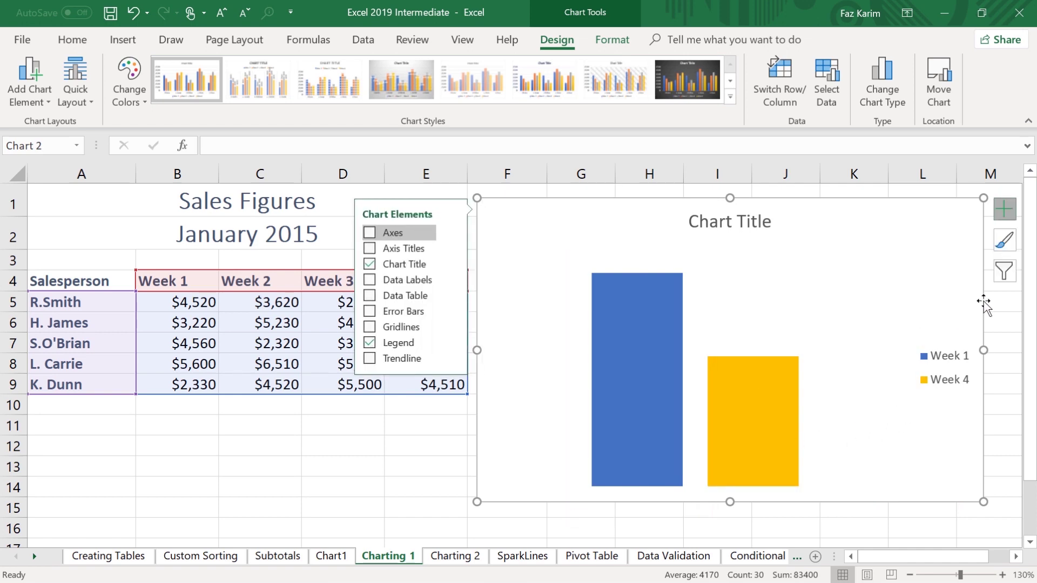
# - Restore all series and categories in the chart filter, apply it, and deselect the chart
pyautogui.click(1003, 273)
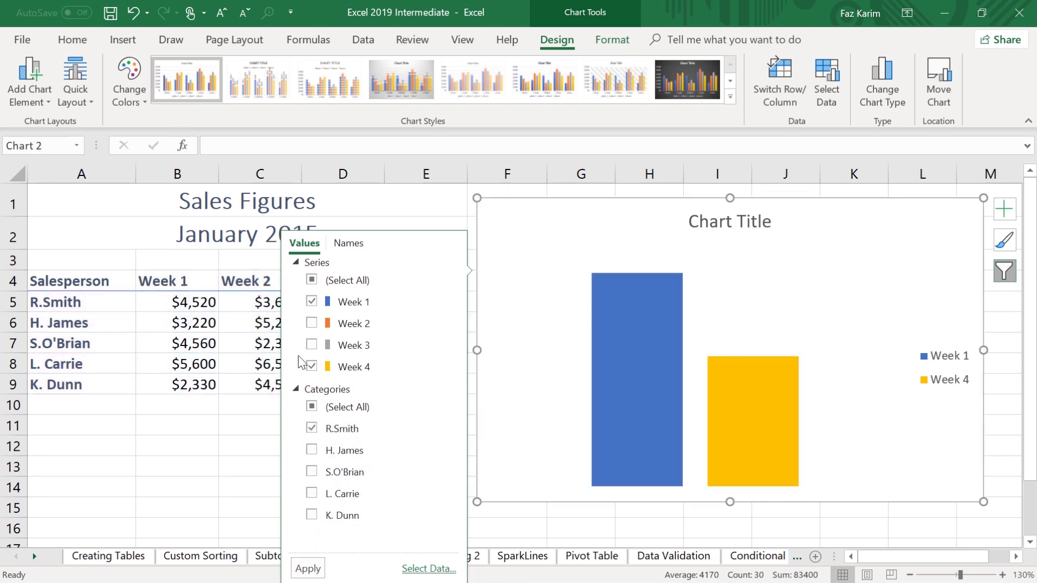
pyautogui.click(312, 408)
pyautogui.click(313, 408)
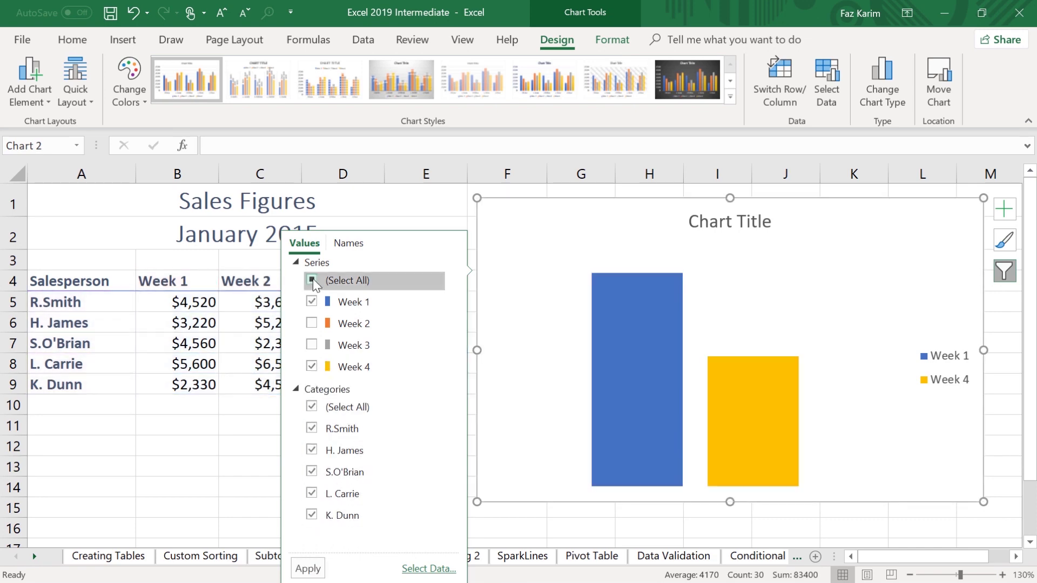
pyautogui.click(312, 278)
pyautogui.click(308, 568)
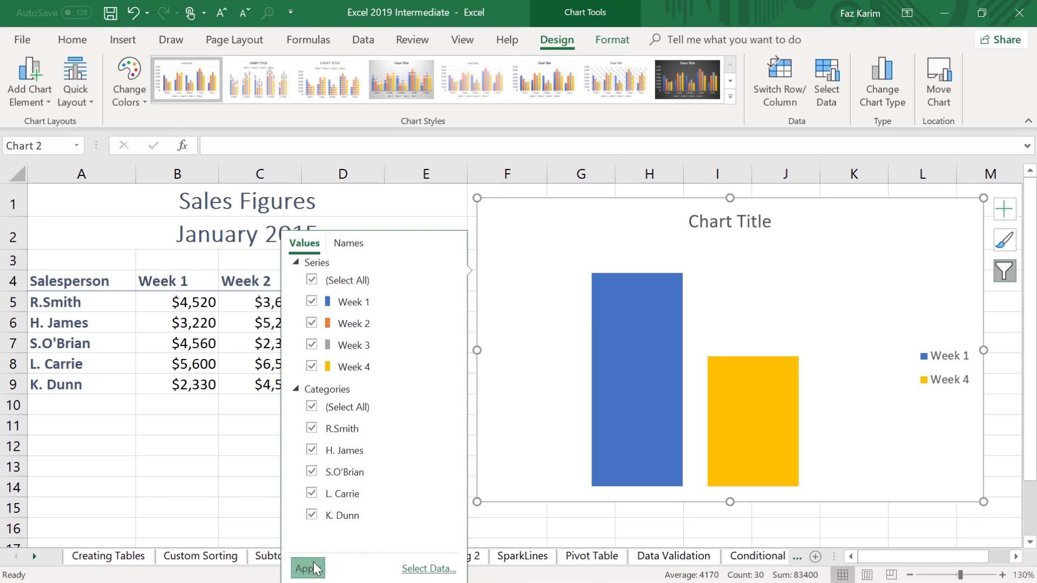
pyautogui.click(661, 509)
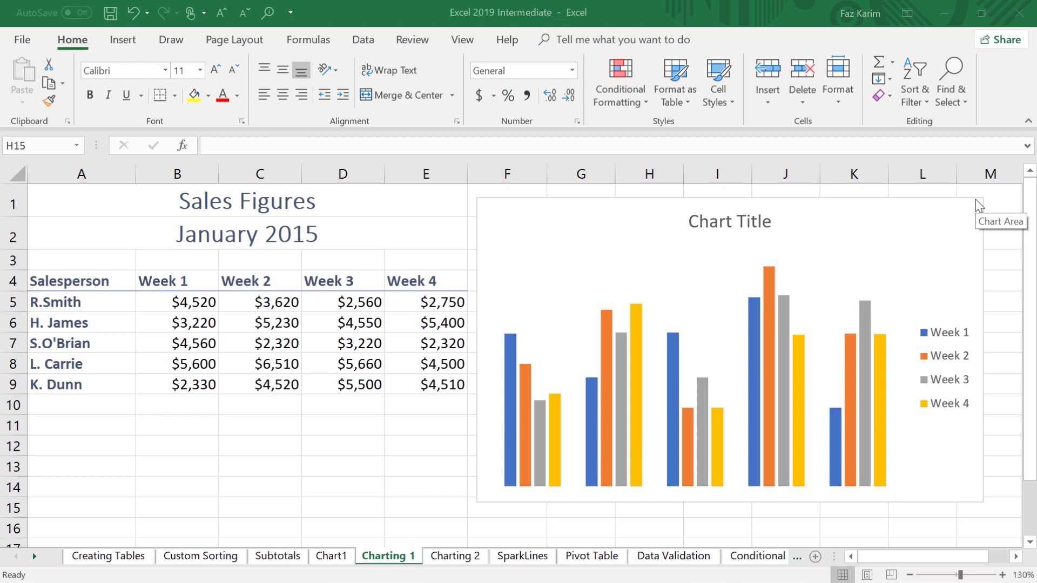
# - Start saving the customized sales chart as a chart template
pyautogui.click(924, 239)
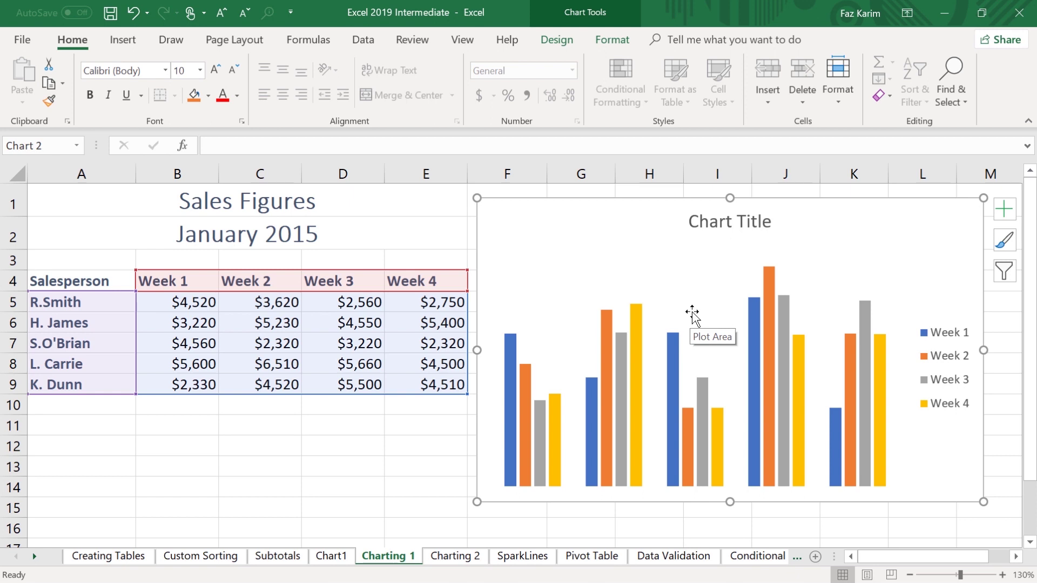
pyautogui.rightClick(842, 262)
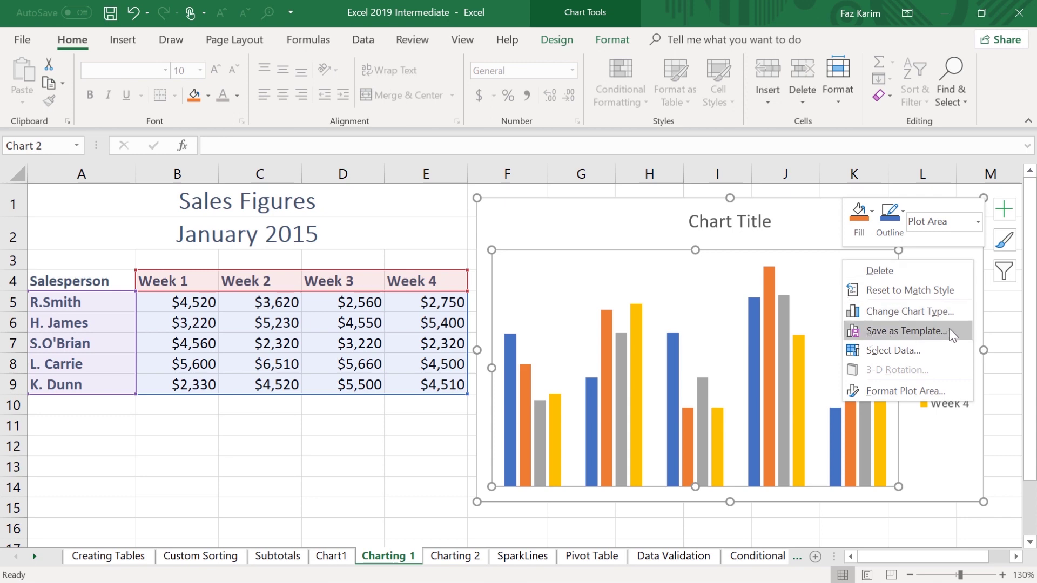
pyautogui.click(925, 337)
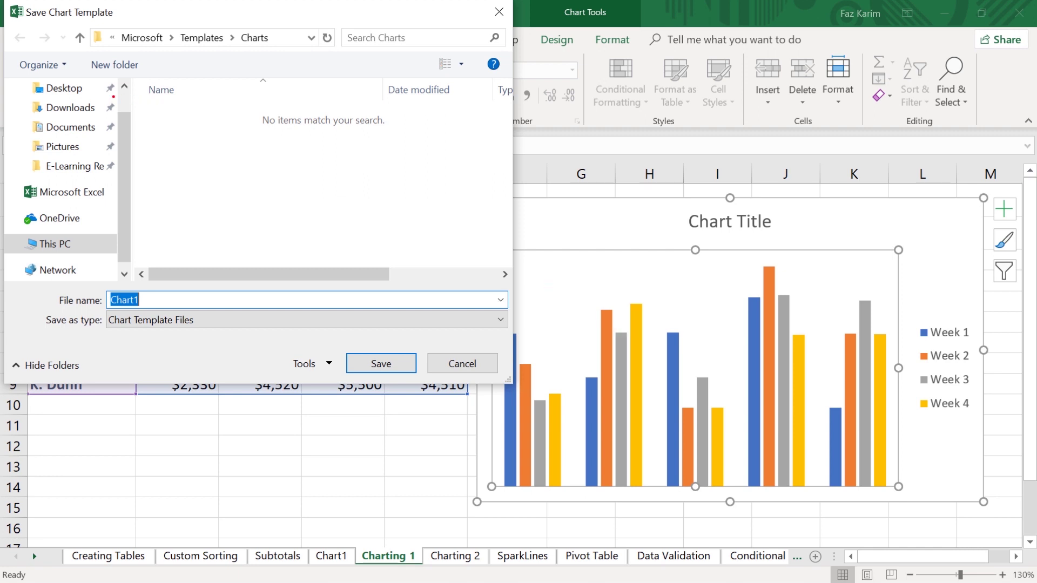
pyautogui.moveTo(123, 86); pyautogui.dragTo(201, 86)
pyautogui.moveTo(88, 13)
pyautogui.mouseDown()
pyautogui.moveTo(92, 29)
pyautogui.moveTo(310, 67)
pyautogui.mouseUp()
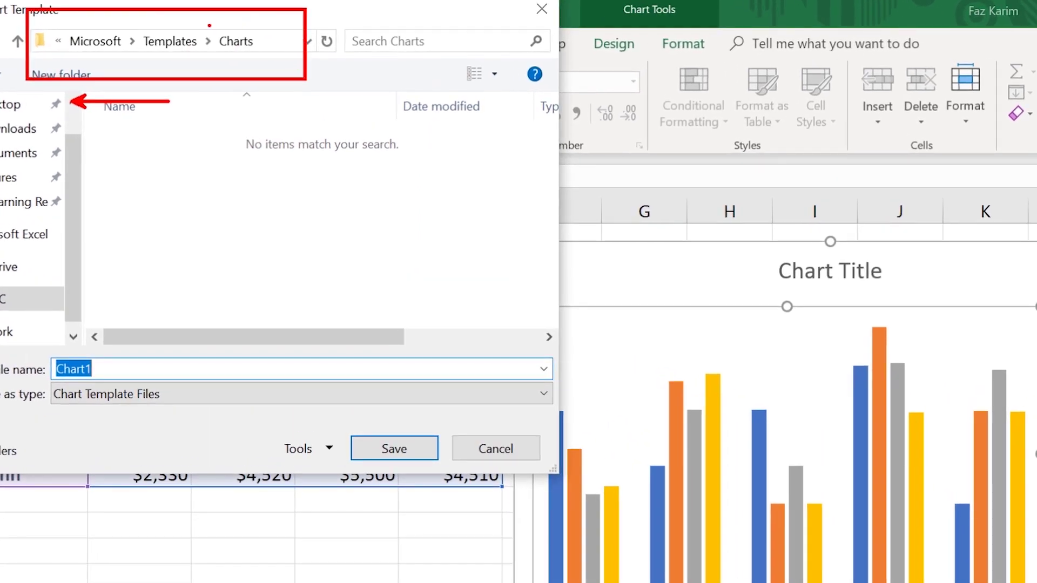
pyautogui.moveTo(83, 27); pyautogui.dragTo(93, 0)
pyautogui.moveTo(154, 32); pyautogui.dragTo(180, 0)
pyautogui.moveTo(212, 20); pyautogui.dragTo(269, 0)
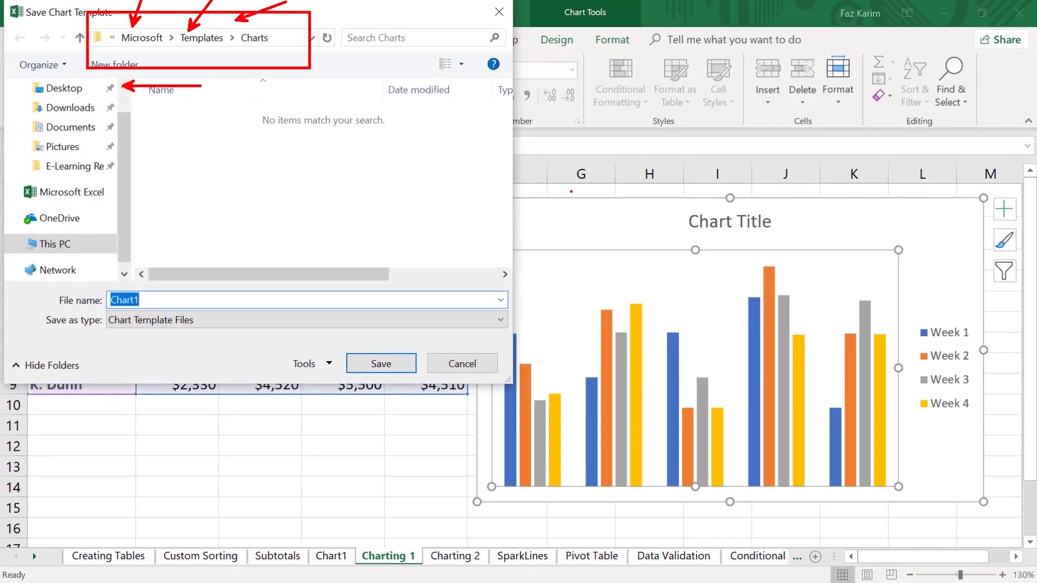
pyautogui.moveTo(571, 192); pyautogui.dragTo(618, 144)
pyautogui.moveTo(117, 233); pyautogui.dragTo(141, 215)
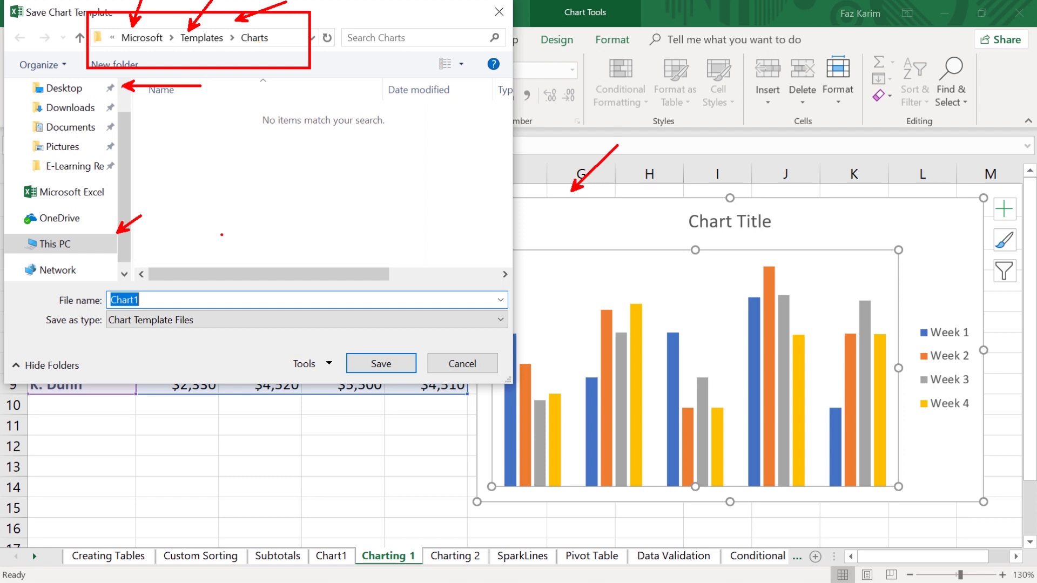
pyautogui.press('Escape')
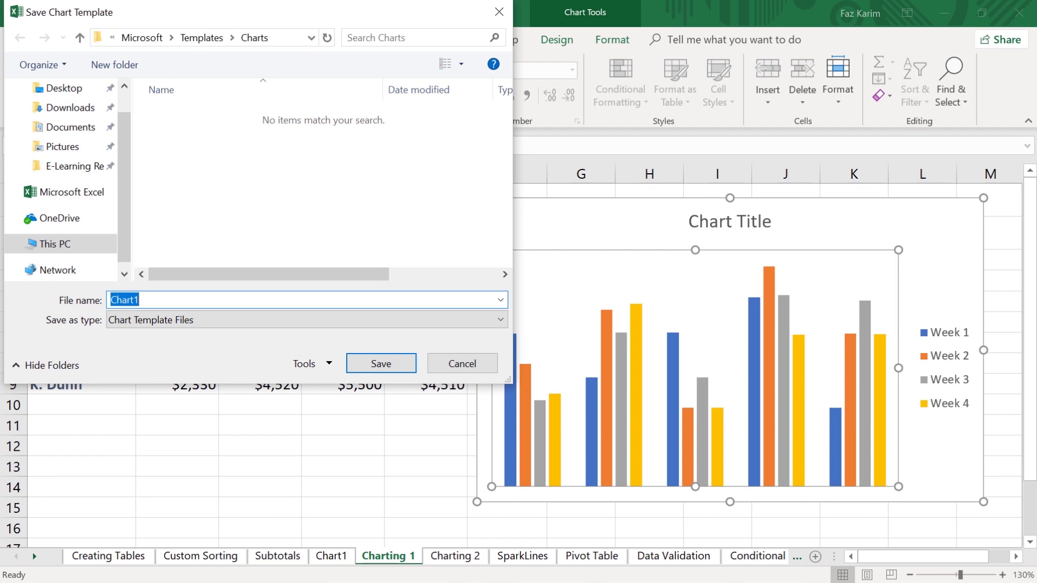
# - Name the chart template TheChartTemplate and save it in the default Charts templates folder
pyautogui.press('BackSpace')
pyautogui.write('TheChartTemplate')
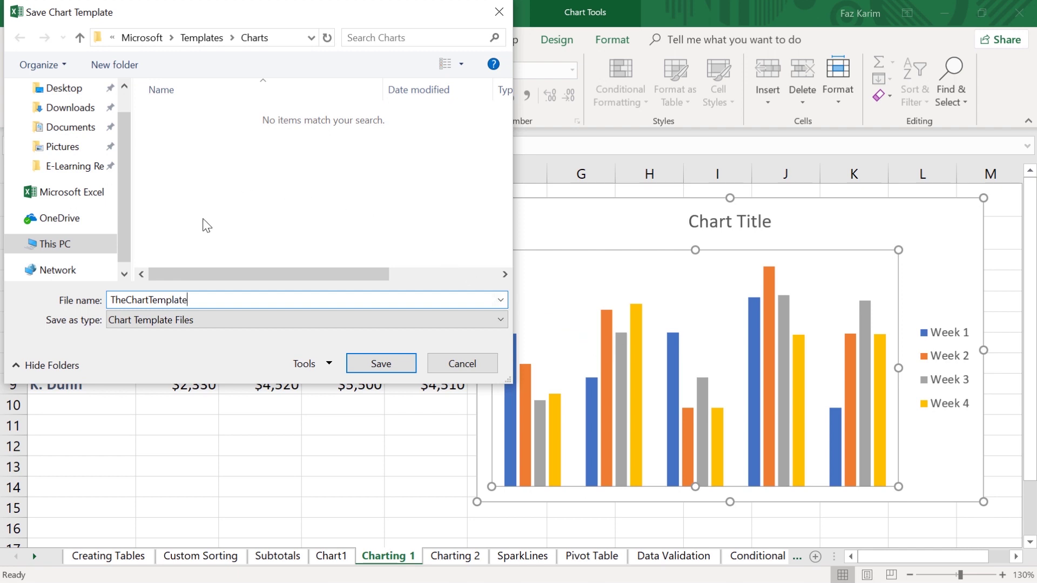
pyautogui.click(382, 365)
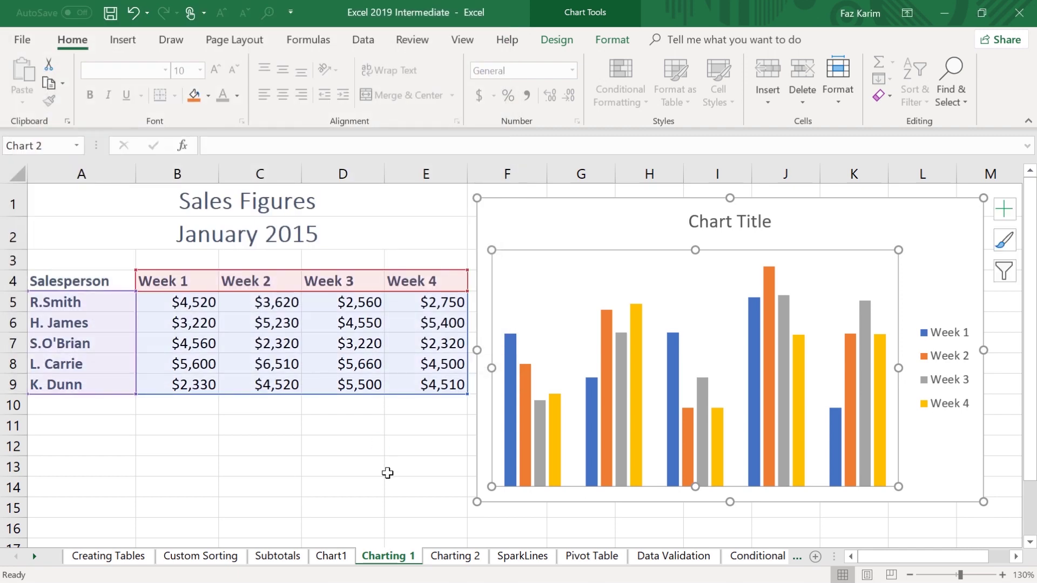
# - On the Charting 2 sheet, select the genre sales data A4:E9 and bring up the saved templates for inserting a chart
pyautogui.click(461, 557)
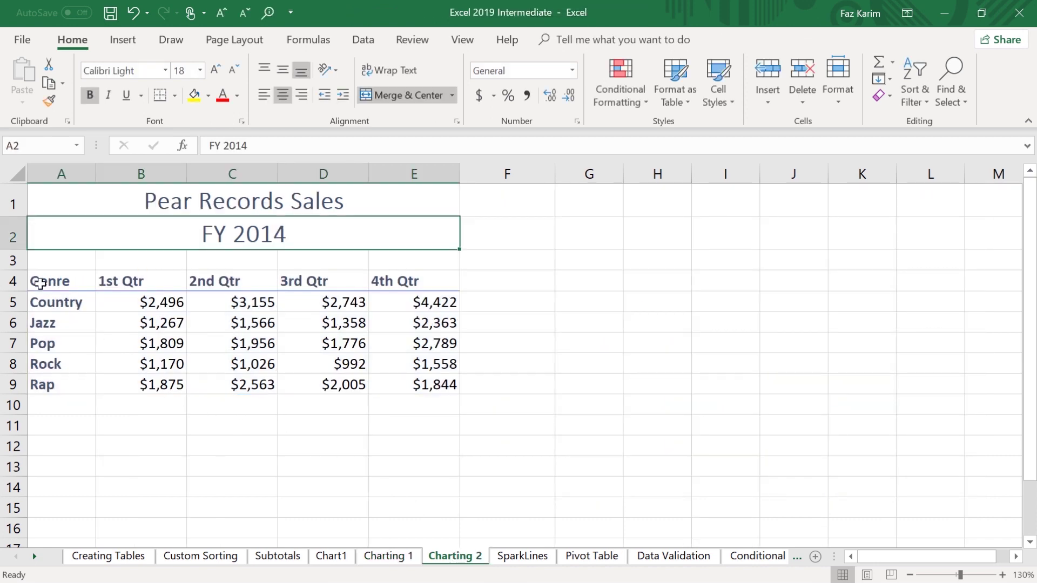
pyautogui.moveTo(37, 281); pyautogui.dragTo(455, 386)
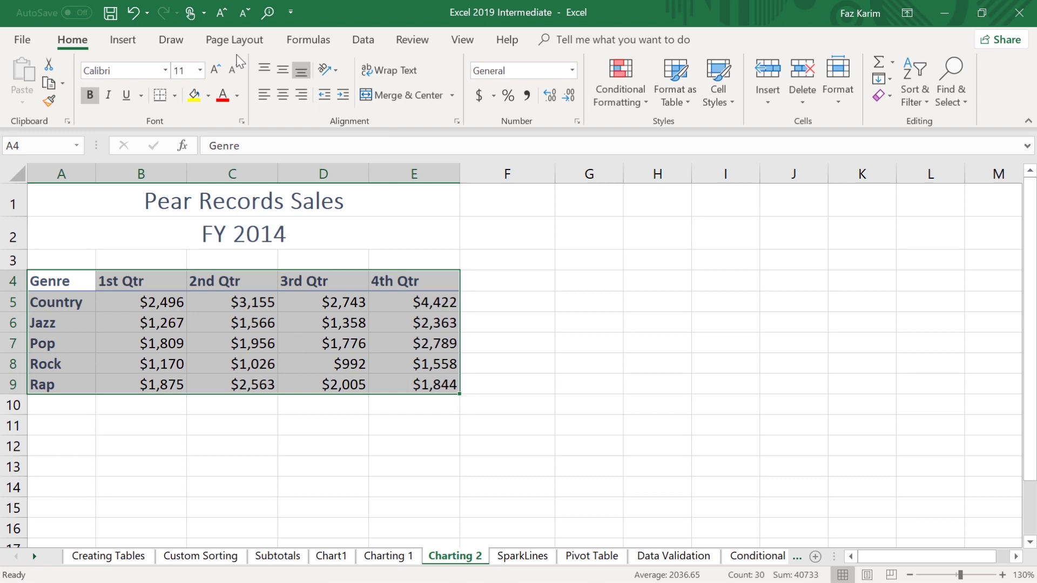
pyautogui.click(124, 41)
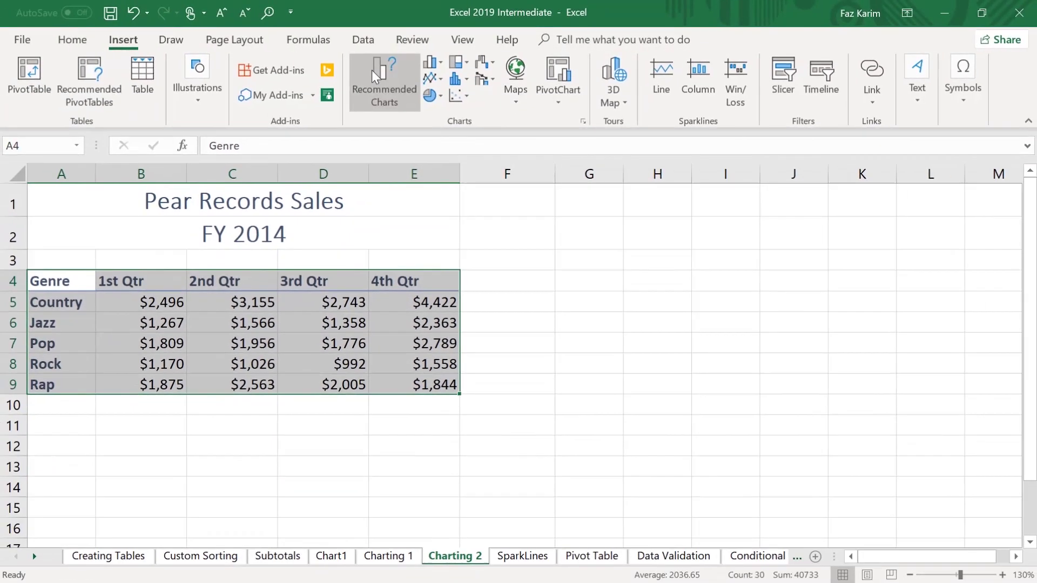
pyautogui.click(391, 83)
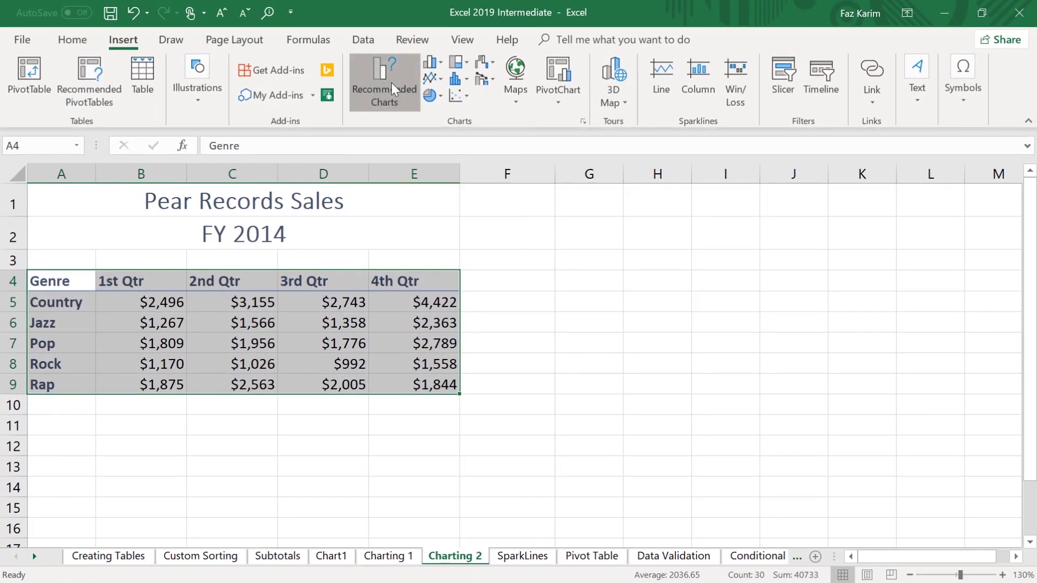
pyautogui.moveTo(456, 58); pyautogui.dragTo(676, 56)
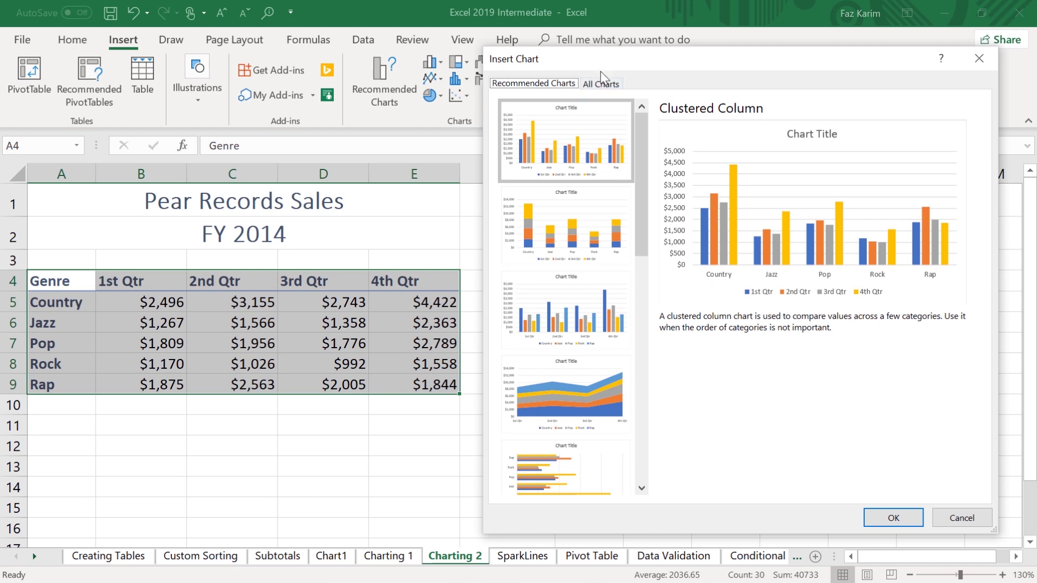
pyautogui.click(602, 85)
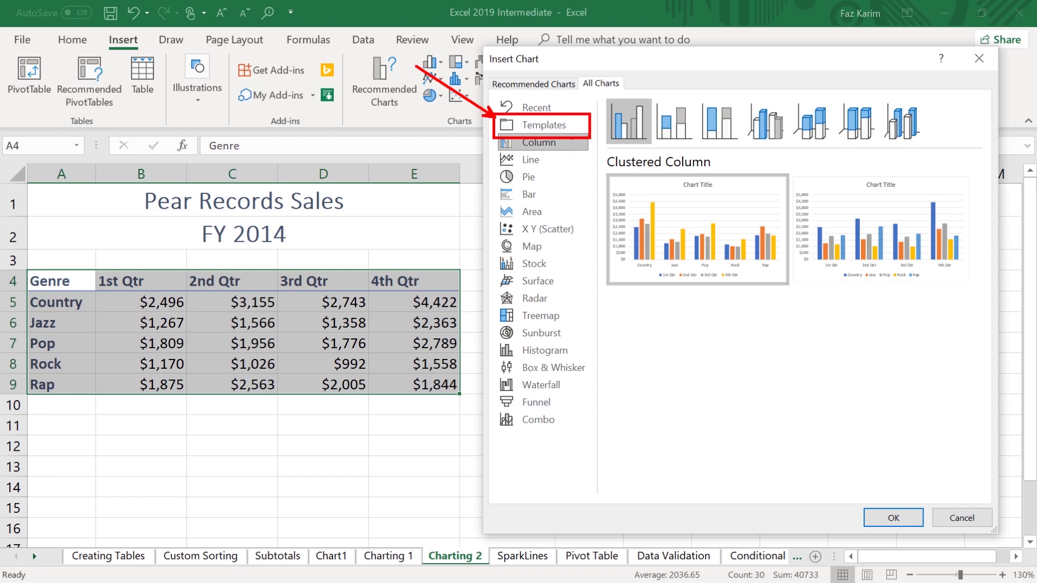
pyautogui.click(572, 123)
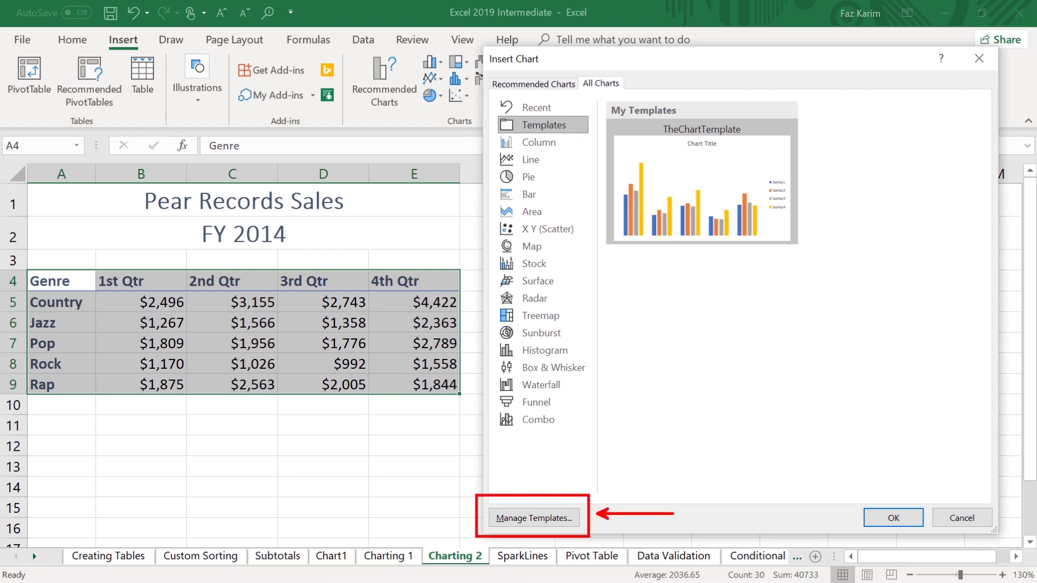
# - Examine the folder of saved chart templates through Manage Templates, then close it
pyautogui.click(532, 518)
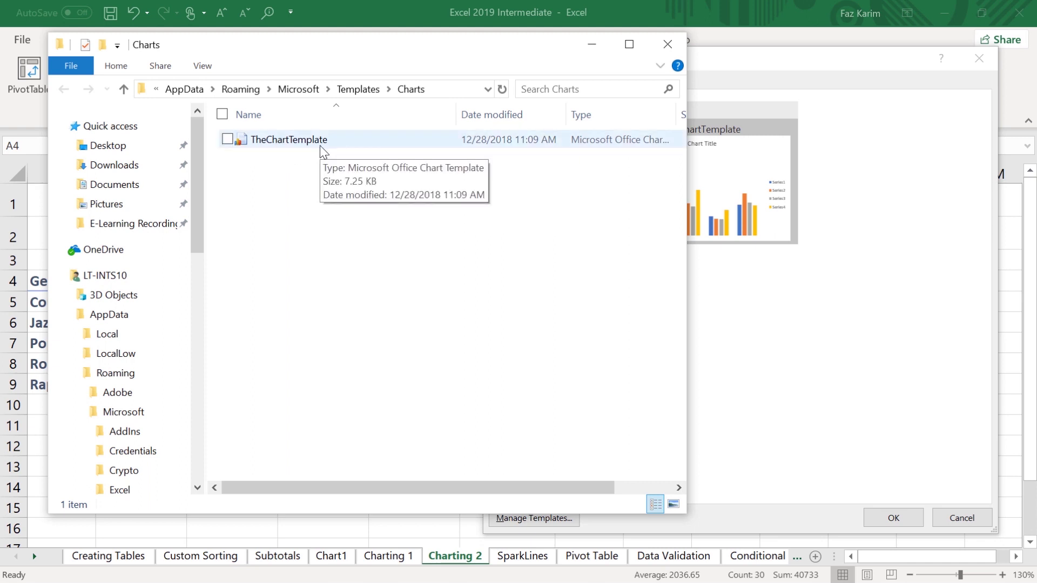
pyautogui.moveTo(747, 190)
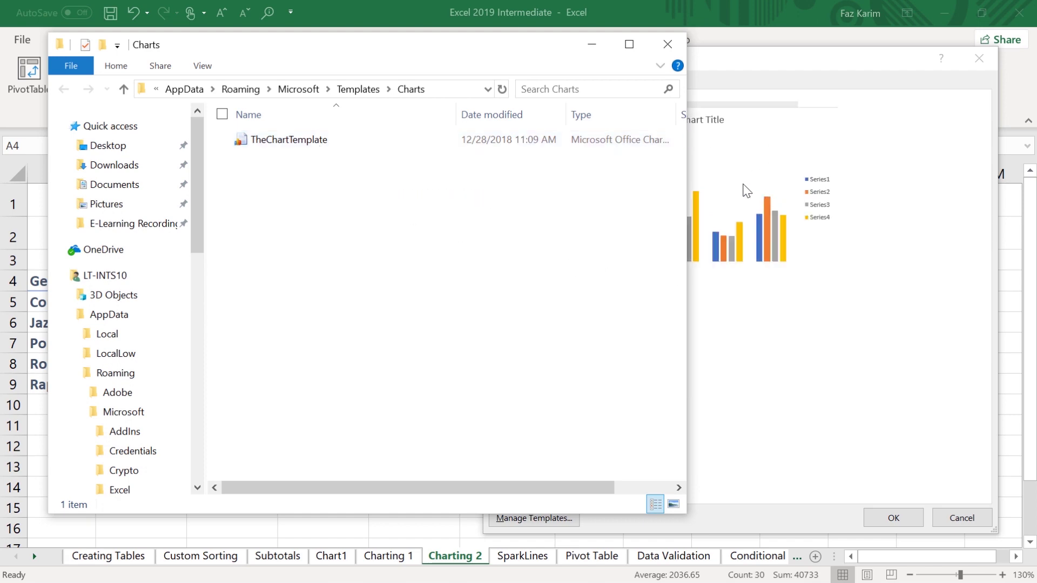
pyautogui.click(667, 43)
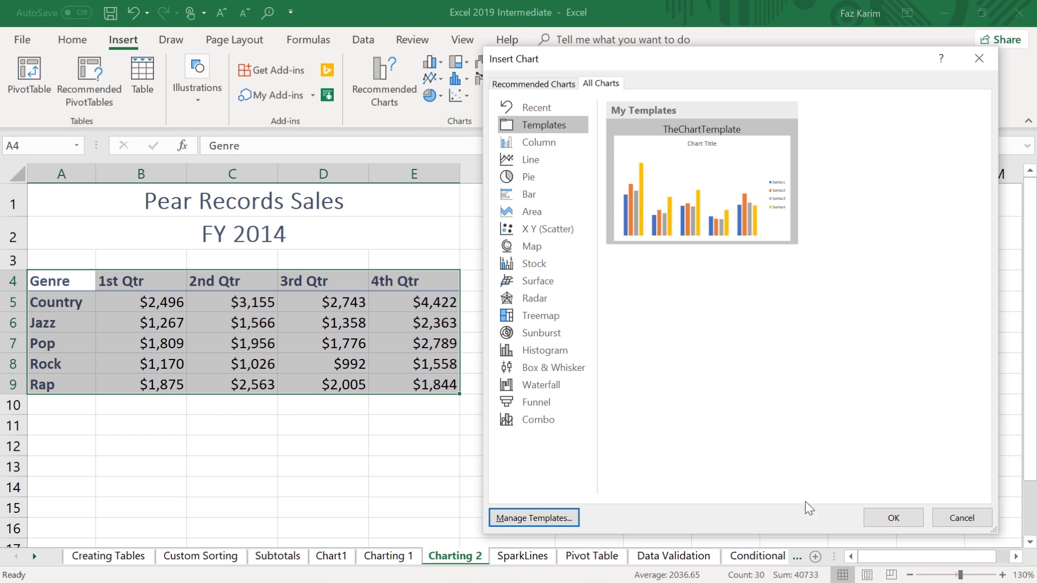
# - Insert a chart based on TheChartTemplate, place it beside the data over columns F to M, and deselect it
pyautogui.click(877, 517)
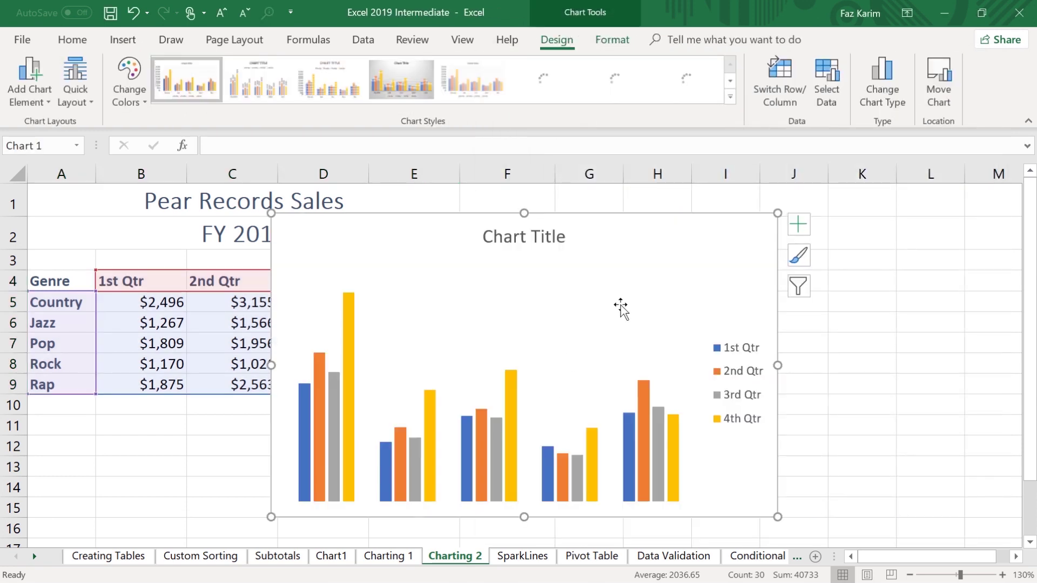
pyautogui.moveTo(729, 238); pyautogui.dragTo(852, 223)
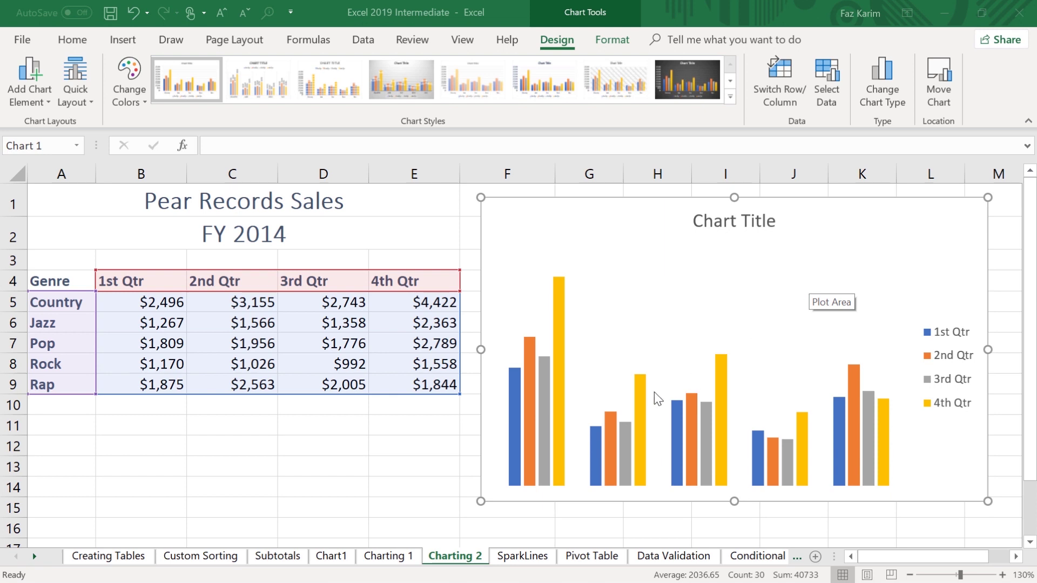
pyautogui.click(69, 405)
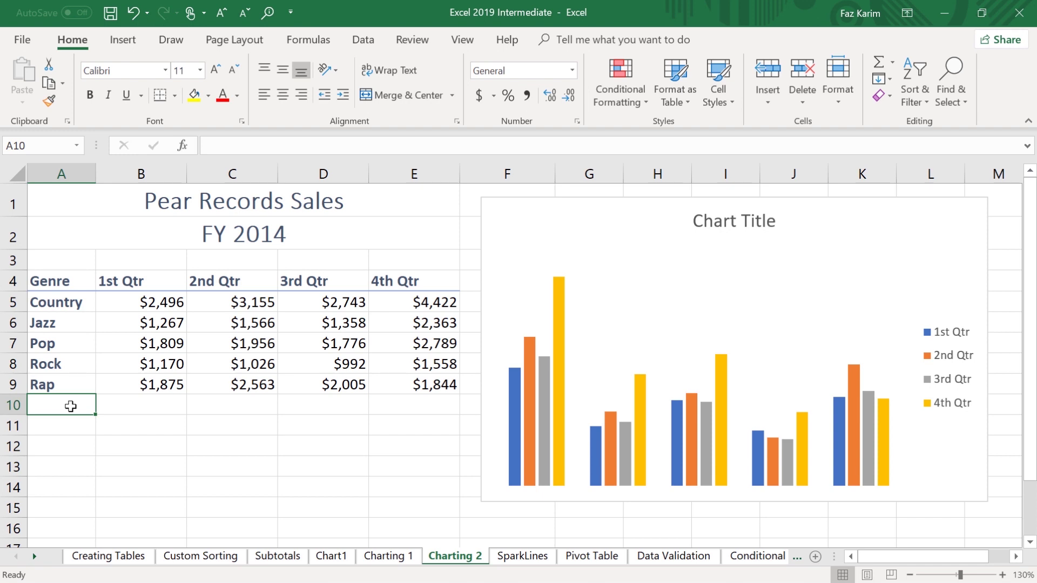
# - Add a Techno genre in row 10 with sales of 1000 in each of the four quarters
pyautogui.write('Techno')
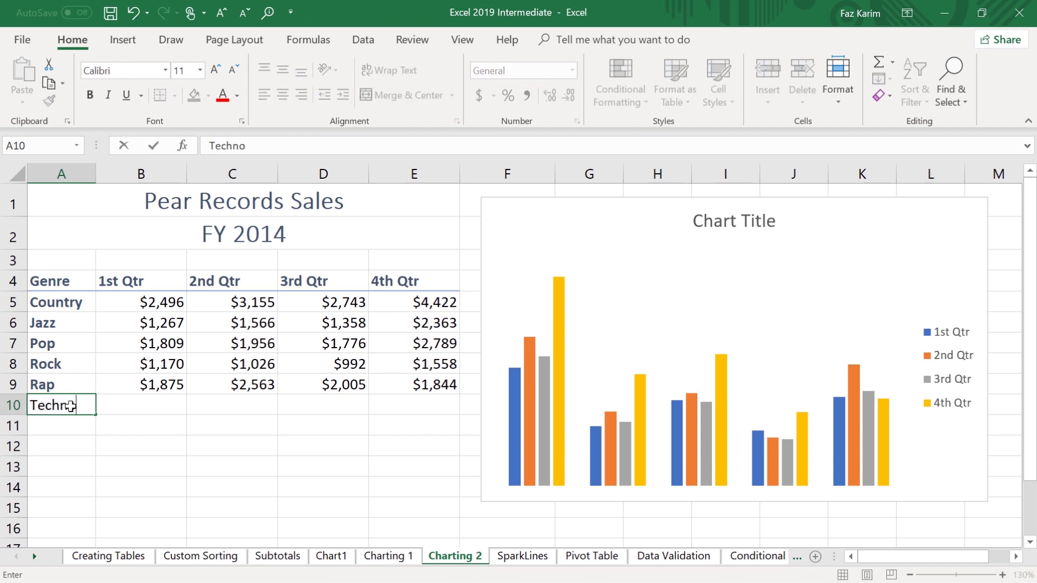
pyautogui.press('Tab')
pyautogui.write('1000')
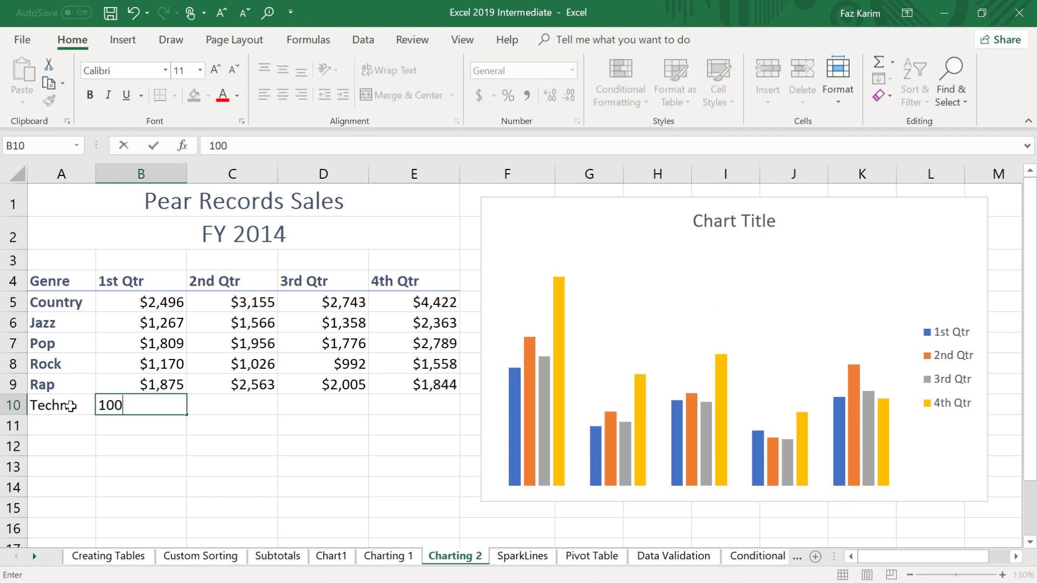
pyautogui.press('Tab')
pyautogui.click(139, 407)
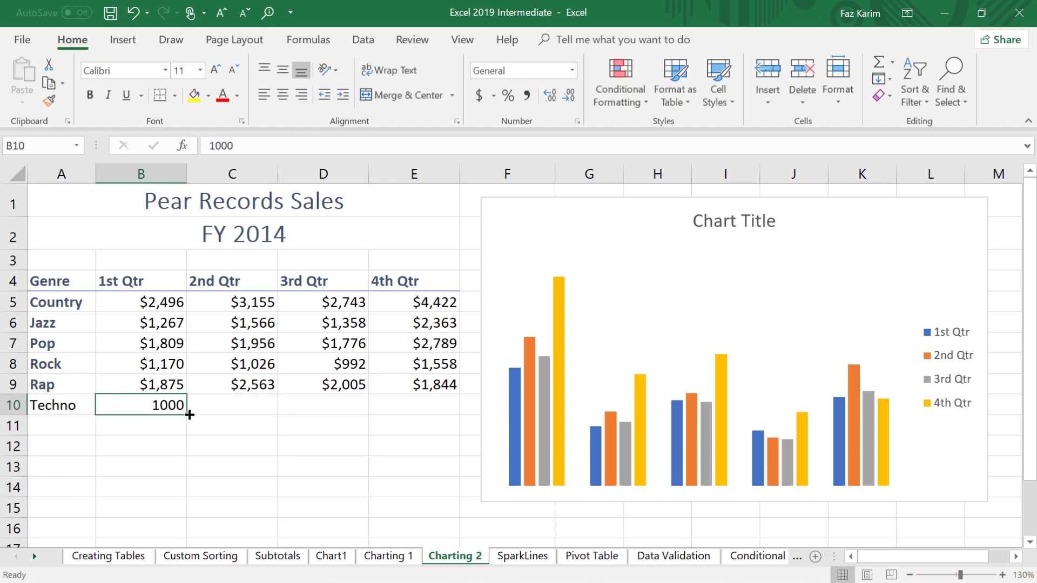
pyautogui.moveTo(187, 414); pyautogui.dragTo(462, 412)
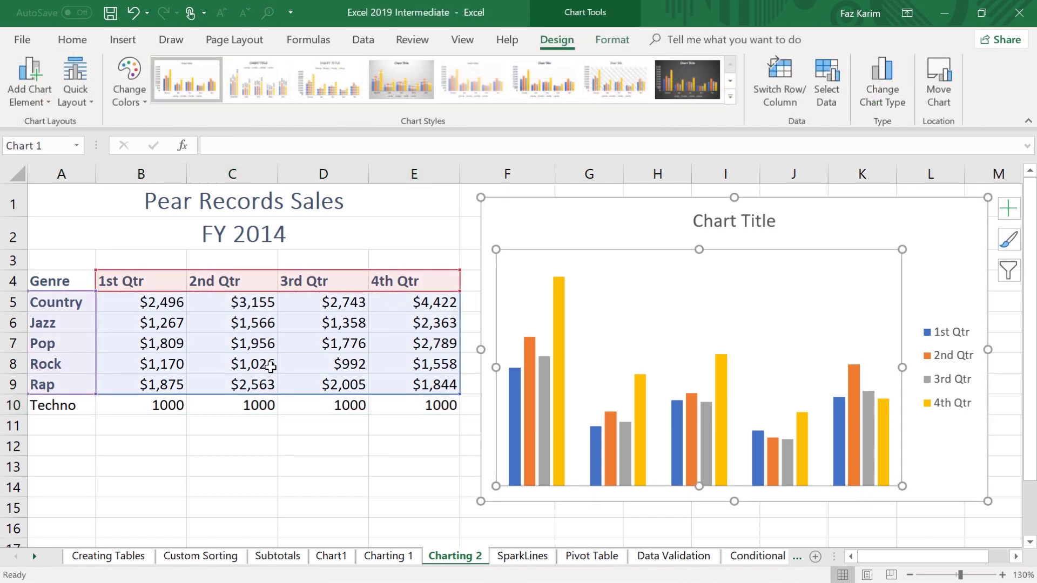
# - Extend the chart's data range to $A$4:$E$10 on the Charting 2 sheet so it includes the Techno row
pyautogui.moveTo(13, 389)
pyautogui.mouseDown()
pyautogui.moveTo(298, 430)
pyautogui.moveTo(470, 419)
pyautogui.moveTo(553, 398)
pyautogui.mouseUp()
pyautogui.press('Escape')
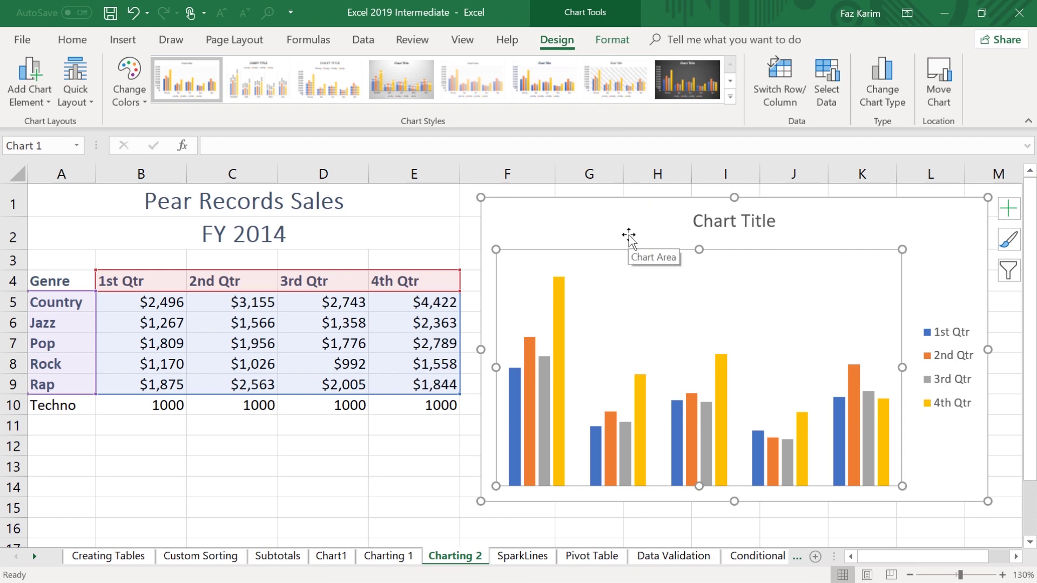
pyautogui.click(833, 102)
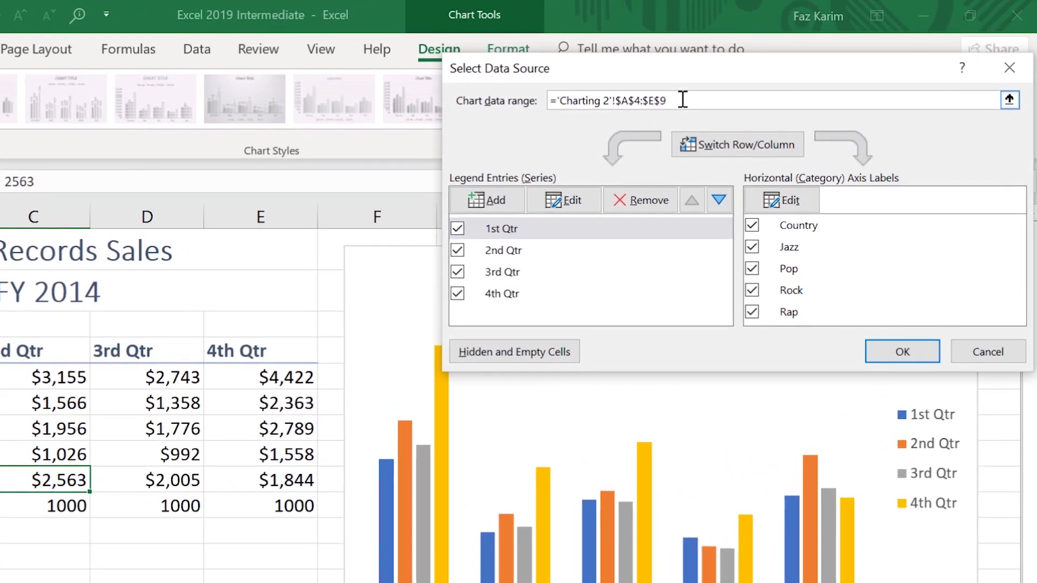
pyautogui.press('BackSpace')
pyautogui.write('10')
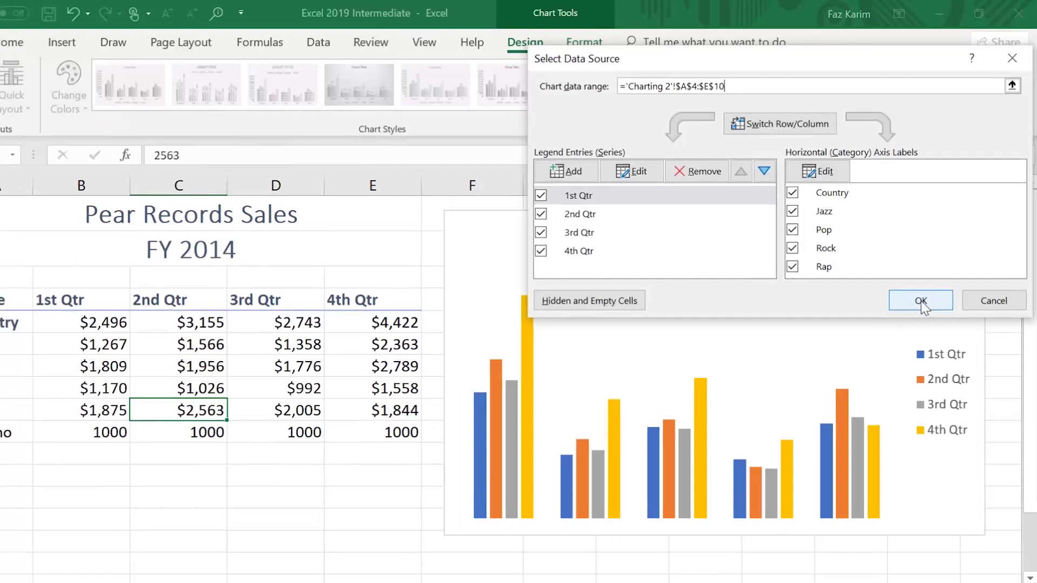
pyautogui.click(922, 303)
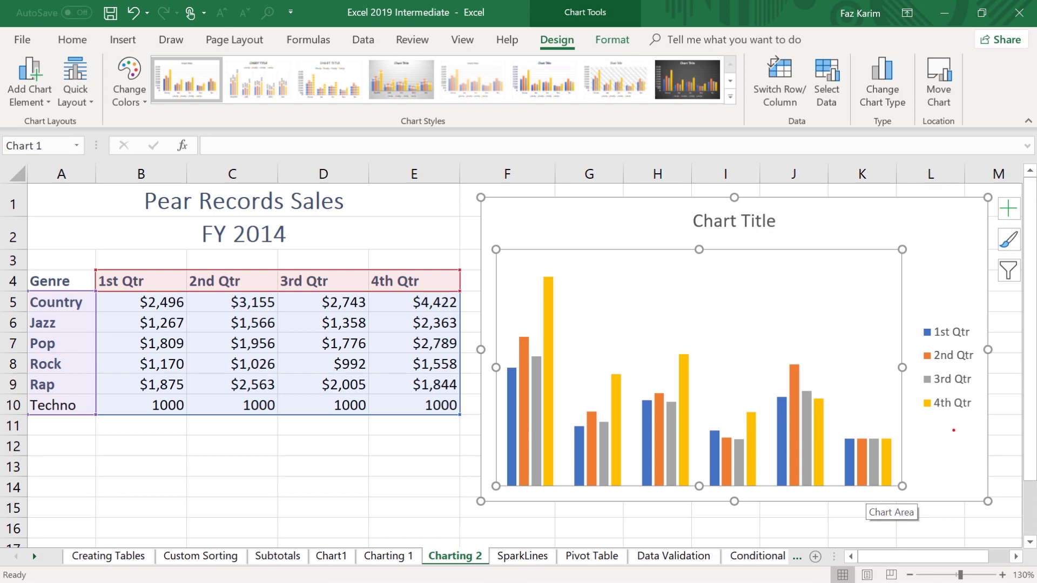
# - Add the Axes element to the genre sales chart
pyautogui.moveTo(948, 416); pyautogui.dragTo(944, 476)
pyautogui.press('Escape')
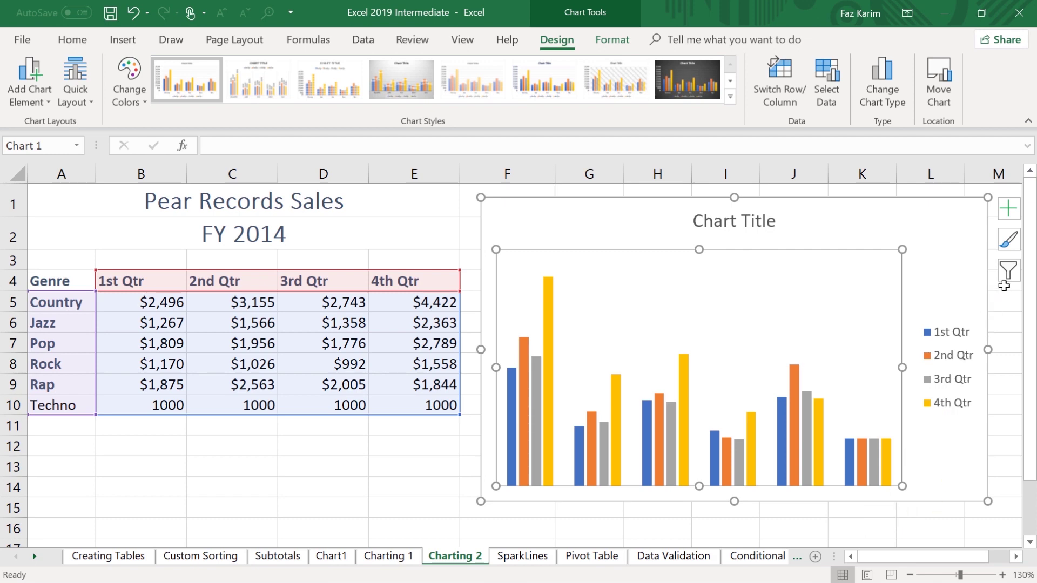
pyautogui.click(1009, 209)
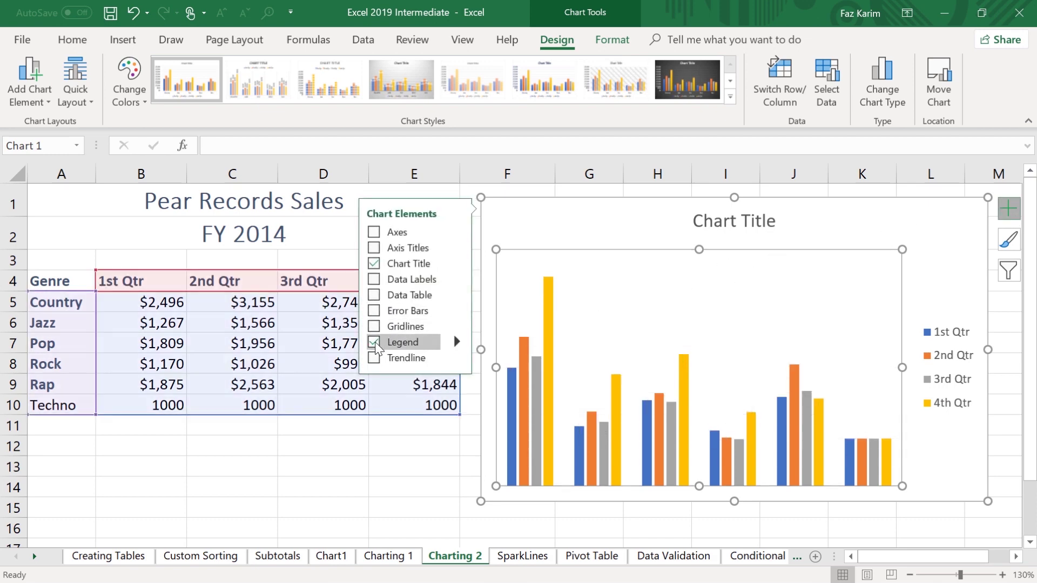
pyautogui.click(374, 233)
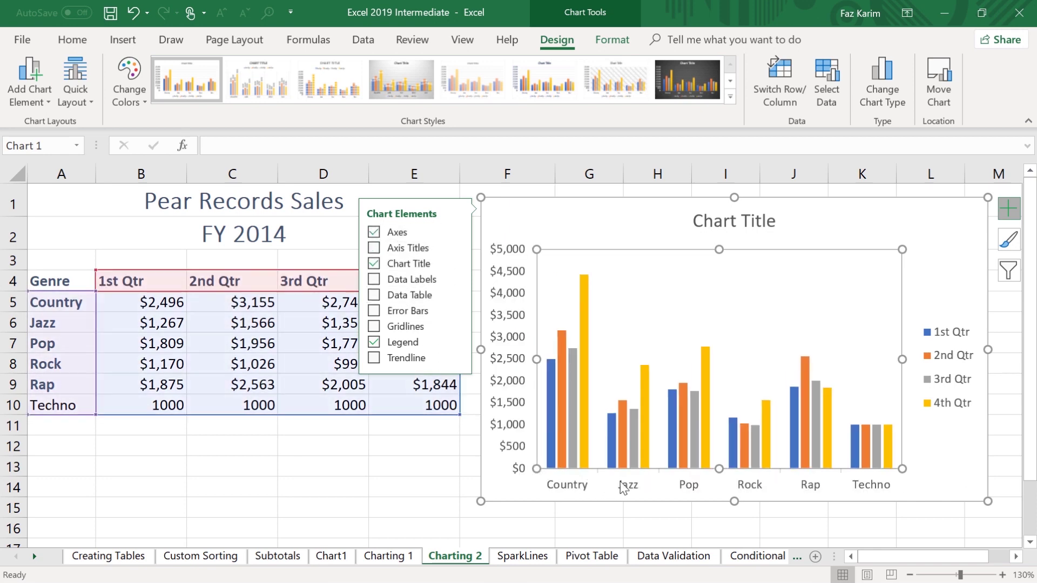
pyautogui.click(517, 226)
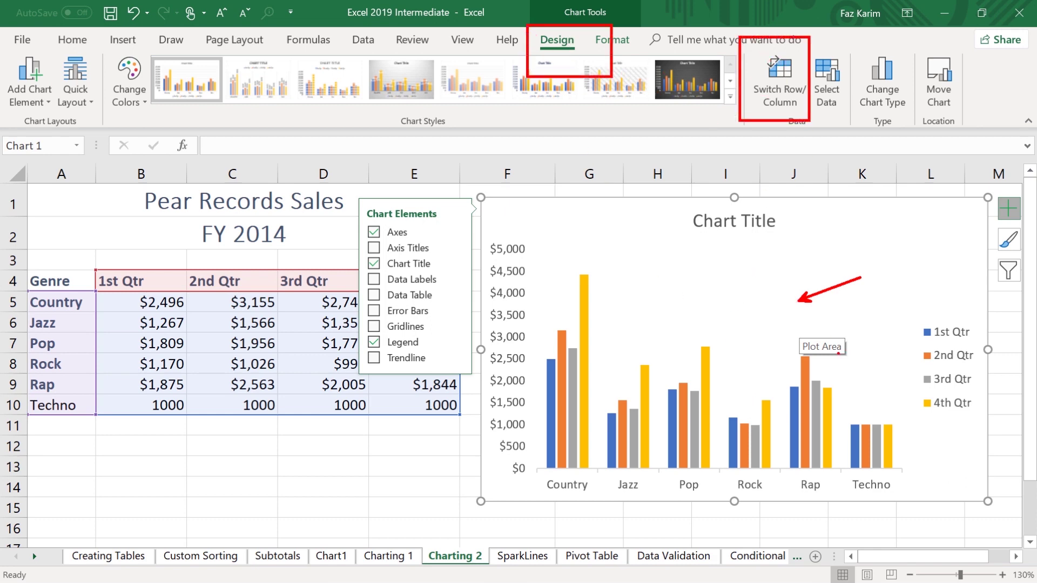
# - Switch the chart's rows and columns so the quarters form the categories, and switch them back
pyautogui.click(775, 86)
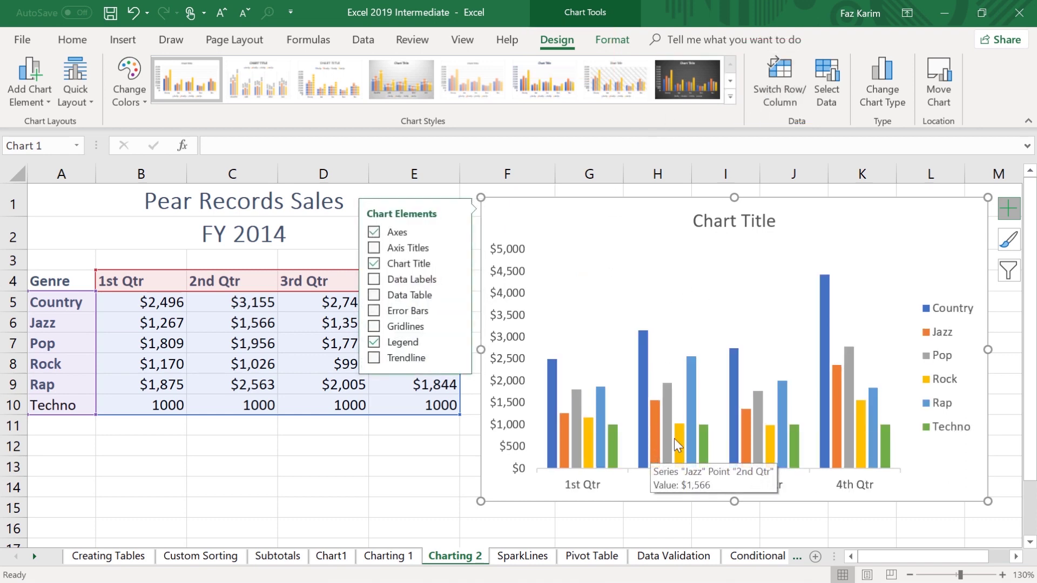
pyautogui.click(782, 86)
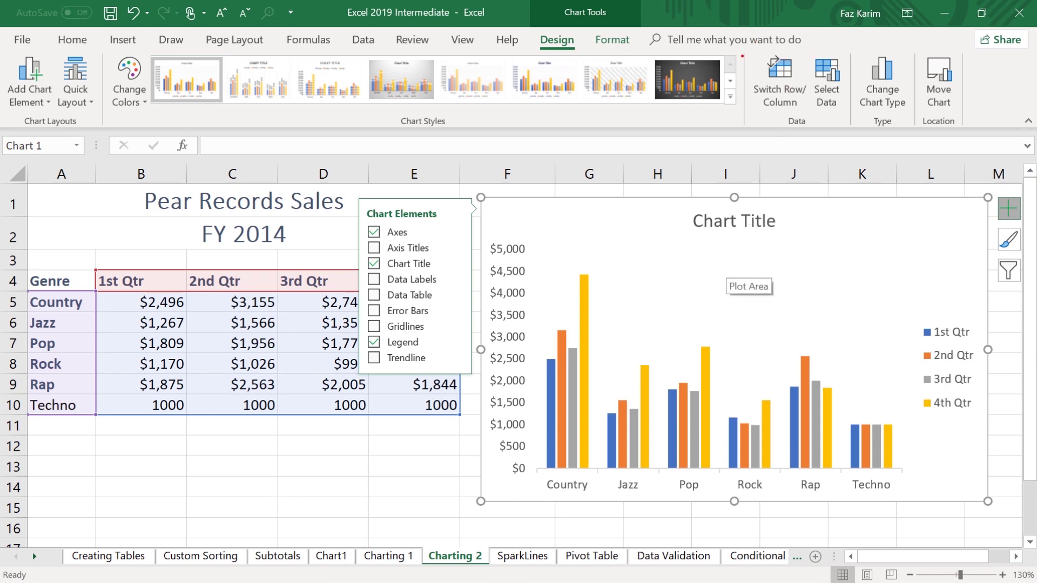
pyautogui.moveTo(734, 41)
pyautogui.mouseDown()
pyautogui.moveTo(771, 85)
pyautogui.moveTo(852, 123)
pyautogui.moveTo(904, 175)
pyautogui.mouseUp()
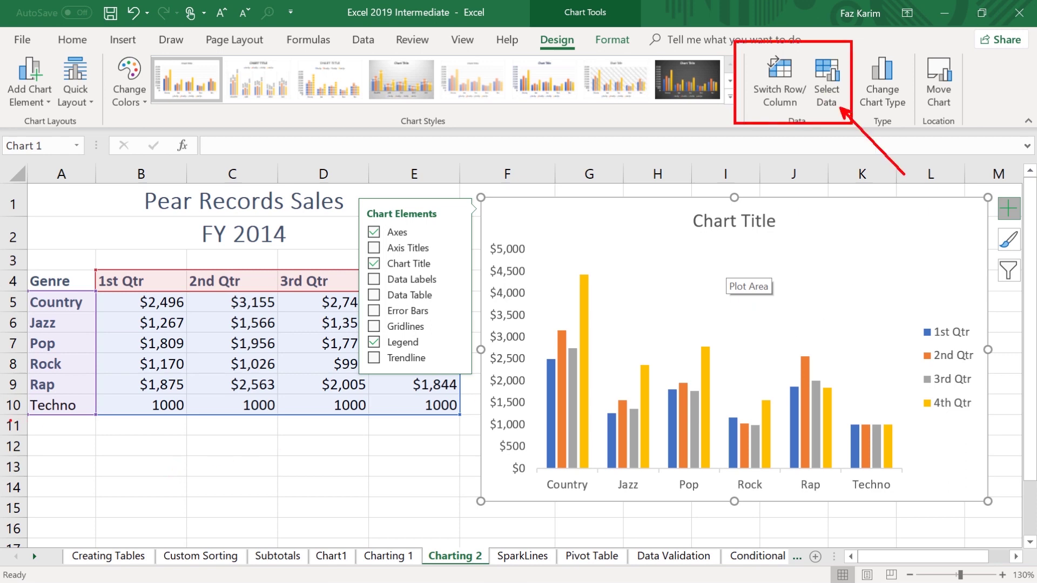
pyautogui.moveTo(10, 420); pyautogui.dragTo(13, 414)
pyautogui.moveTo(777, 122); pyautogui.dragTo(734, 153)
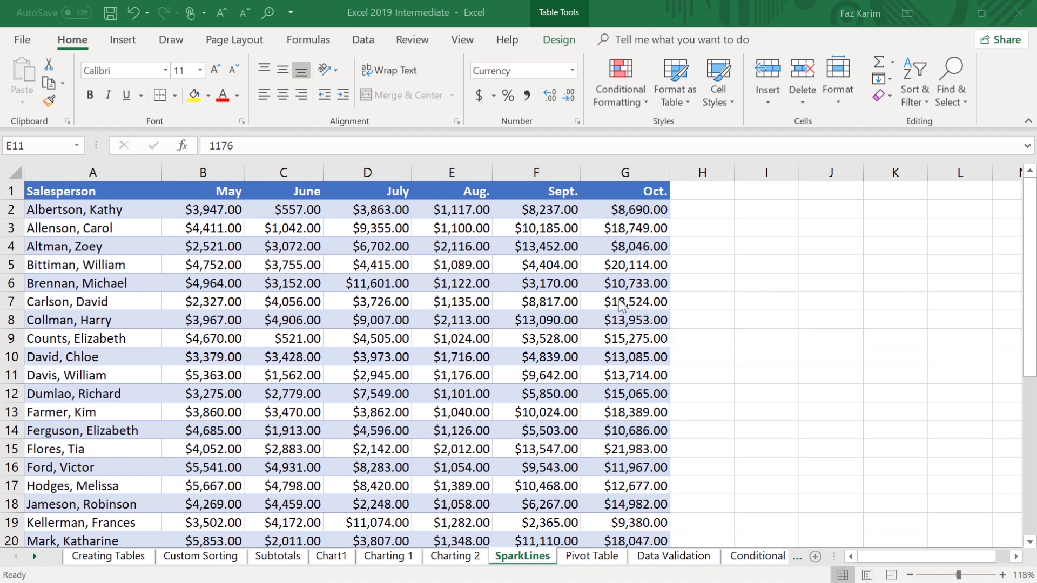
# - Insert a Line sparkline in H2 on the SparkLines sheet, based on the first salesperson's monthly sales in B2:G2
pyautogui.keyDown('ctrl'); pyautogui.scroll(-3, 621, 305); pyautogui.keyUp('ctrl')
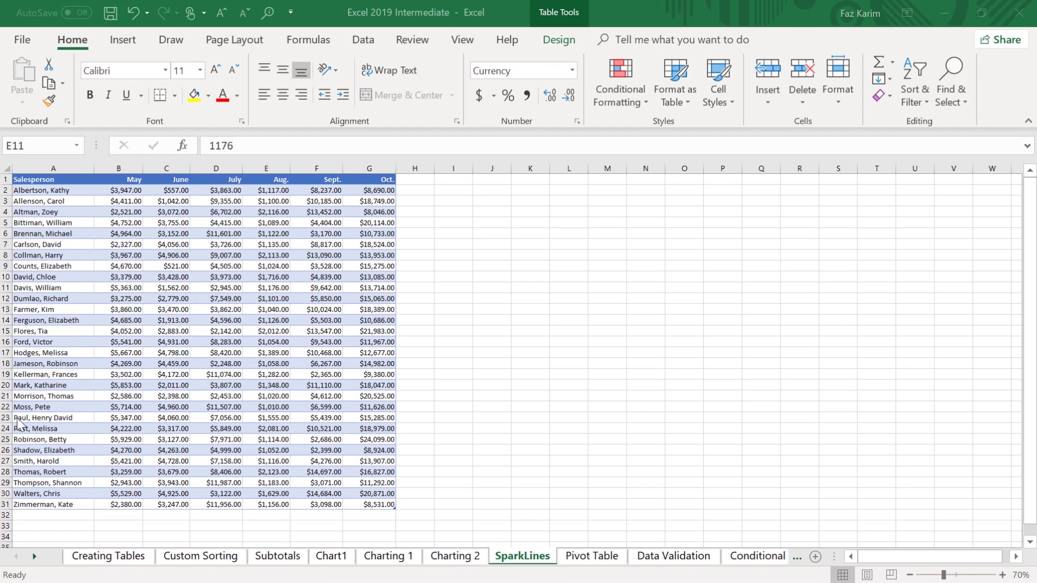
pyautogui.keyDown('ctrl'); pyautogui.scroll(2, 176, 371); pyautogui.keyUp('ctrl')
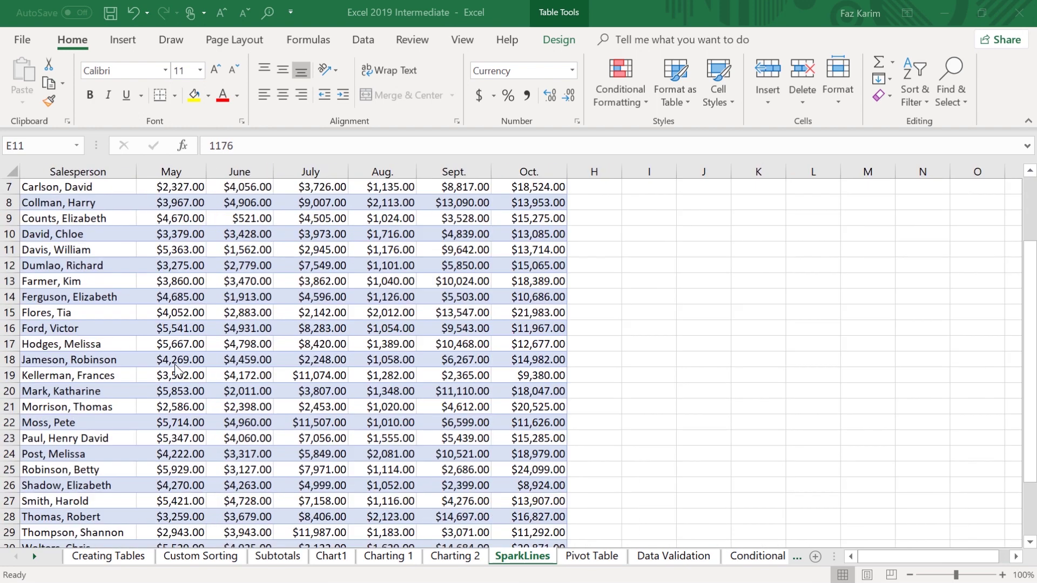
pyautogui.scroll(2, 177, 371)
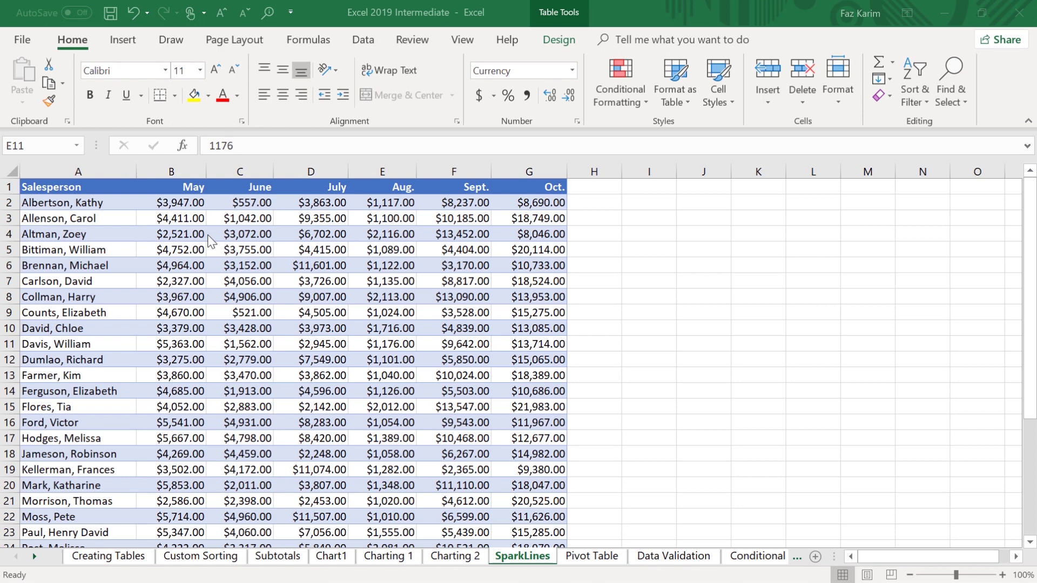
pyautogui.moveTo(183, 203)
pyautogui.mouseDown()
pyautogui.moveTo(247, 205)
pyautogui.moveTo(196, 204)
pyautogui.mouseUp()
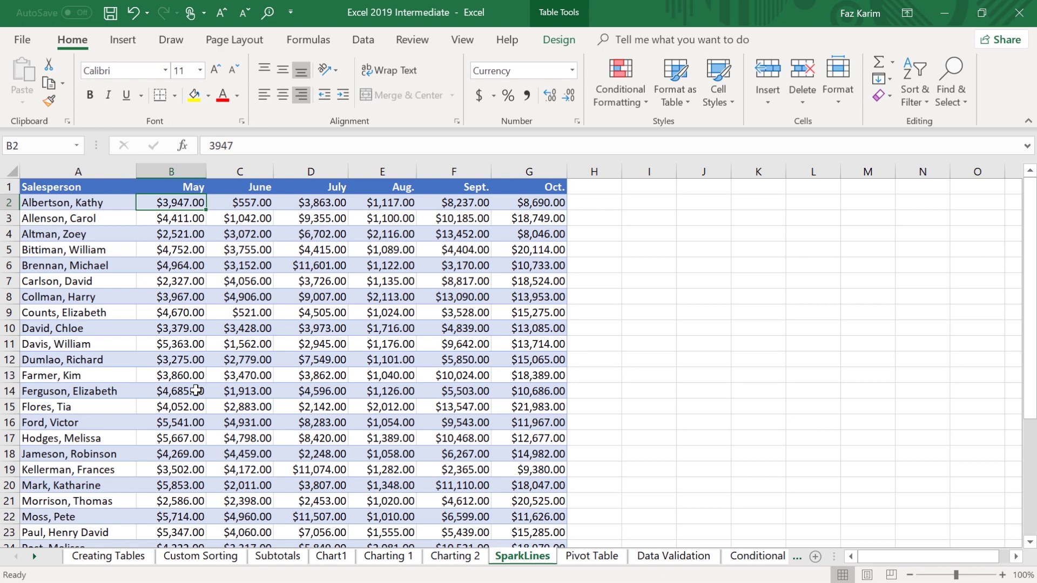
pyautogui.hotkey('ctrl', 'shift', 'Right')
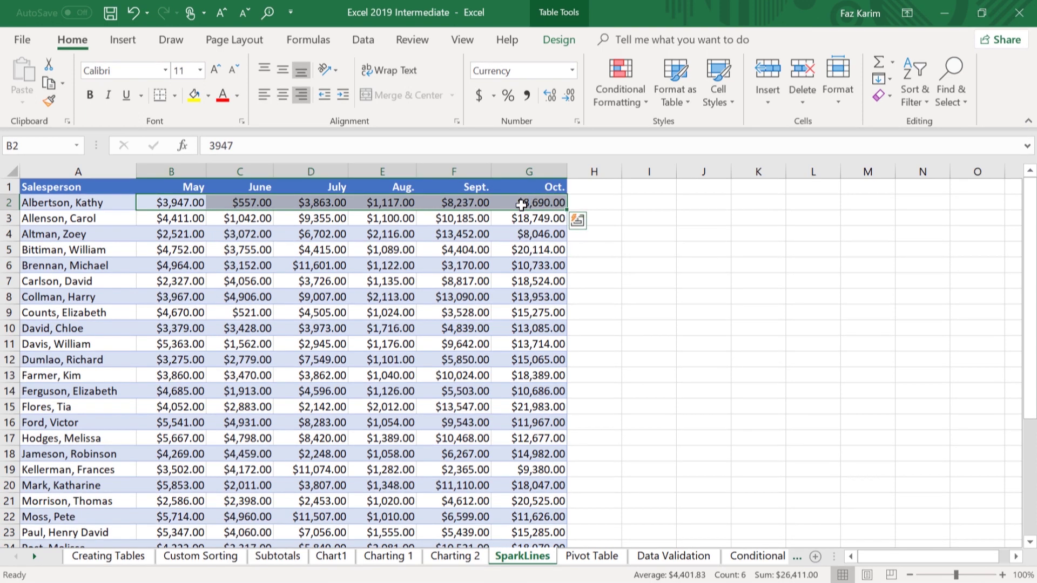
pyautogui.click(119, 49)
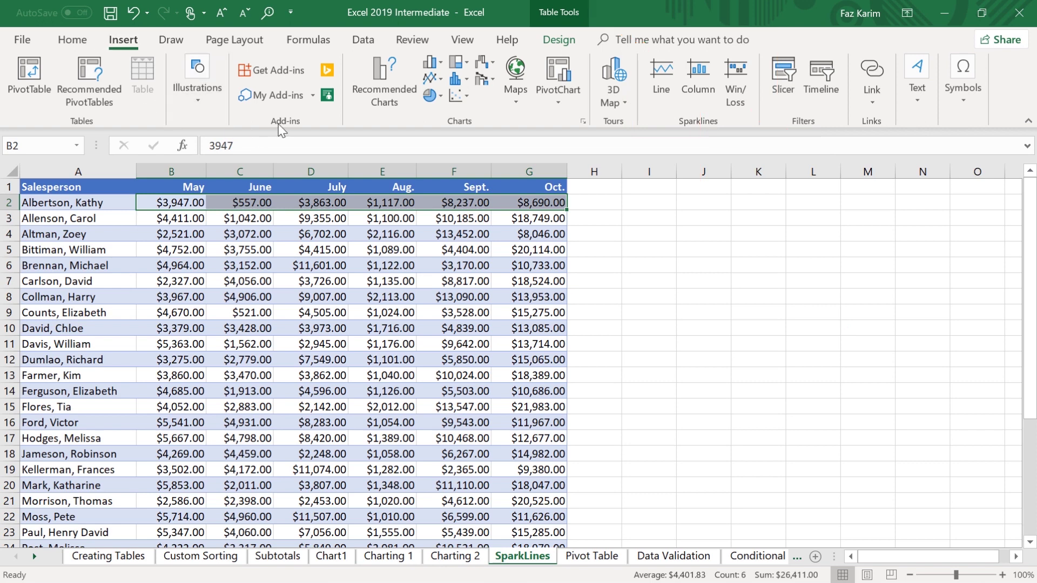
pyautogui.click(662, 73)
pyautogui.moveTo(773, 108); pyautogui.dragTo(885, 79)
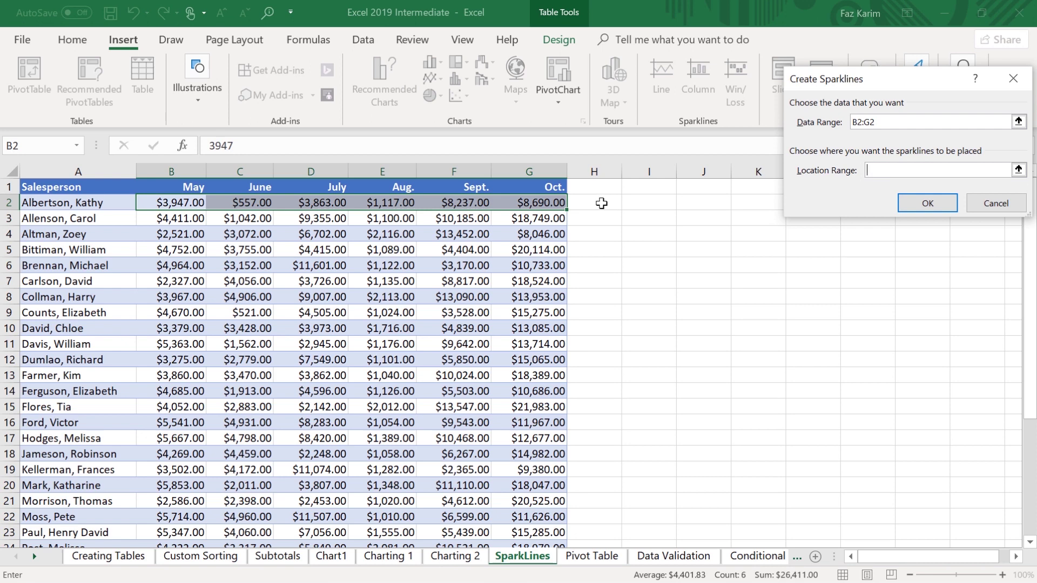
pyautogui.moveTo(562, 191)
pyautogui.mouseDown()
pyautogui.moveTo(619, 216)
pyautogui.moveTo(693, 203)
pyautogui.mouseUp()
pyautogui.click(599, 201)
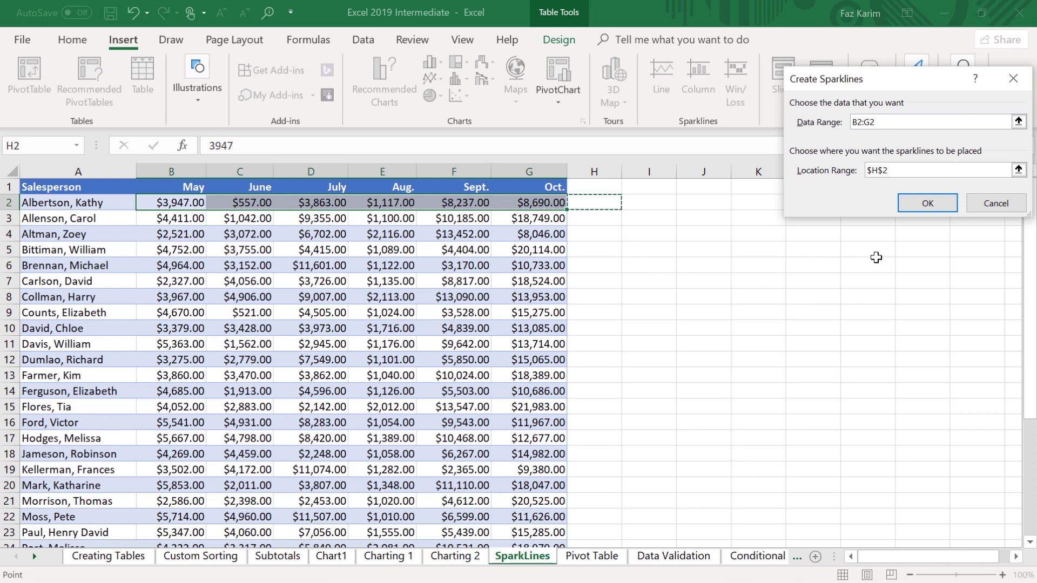
pyautogui.click(932, 212)
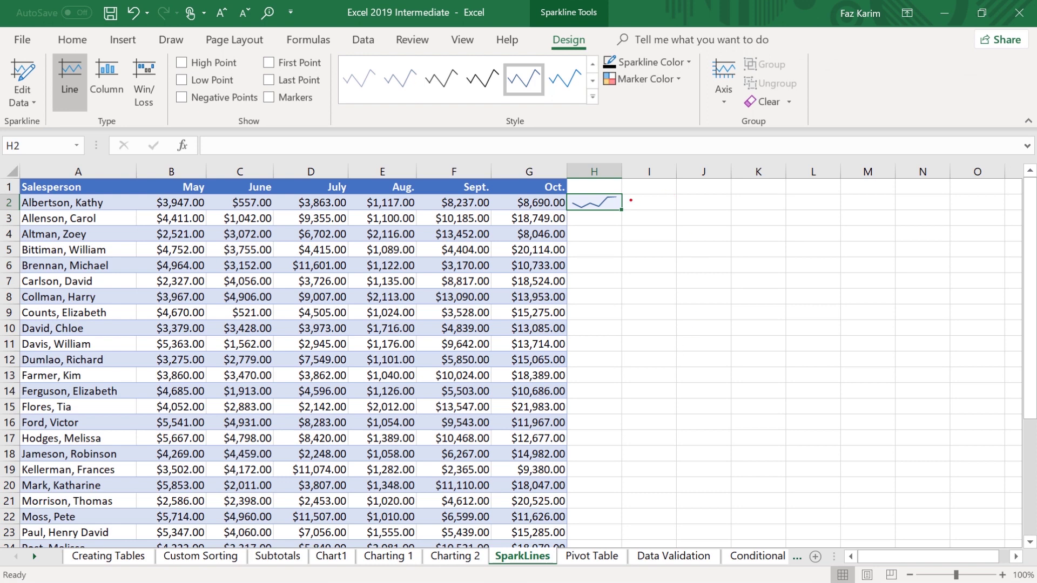
pyautogui.moveTo(630, 201); pyautogui.dragTo(691, 201)
pyautogui.moveTo(561, 194); pyautogui.dragTo(634, 225)
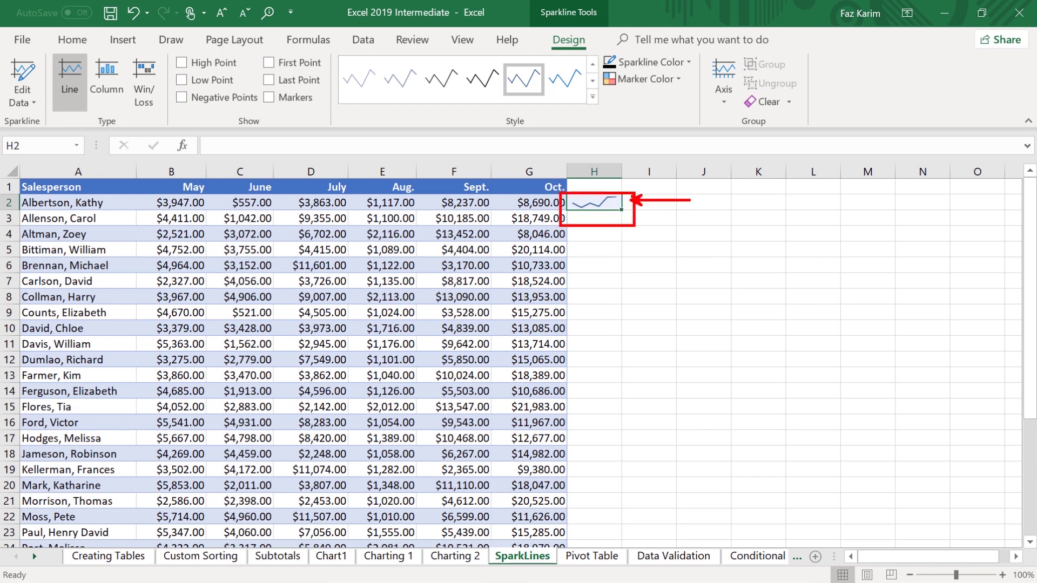
pyautogui.moveTo(586, 168)
pyautogui.mouseDown()
pyautogui.moveTo(587, 27)
pyautogui.moveTo(519, 22)
pyautogui.mouseUp()
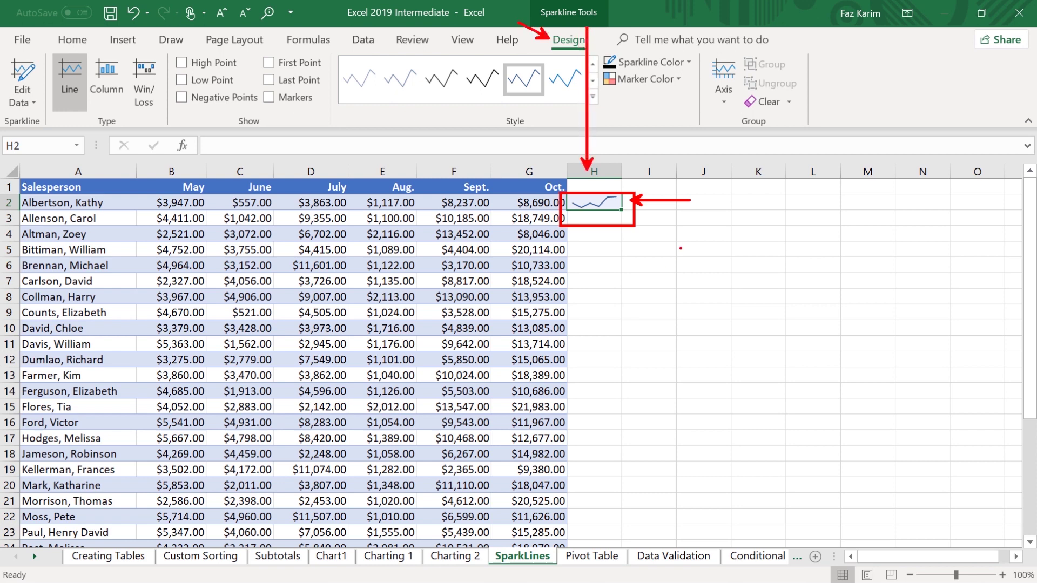
pyautogui.press('Escape')
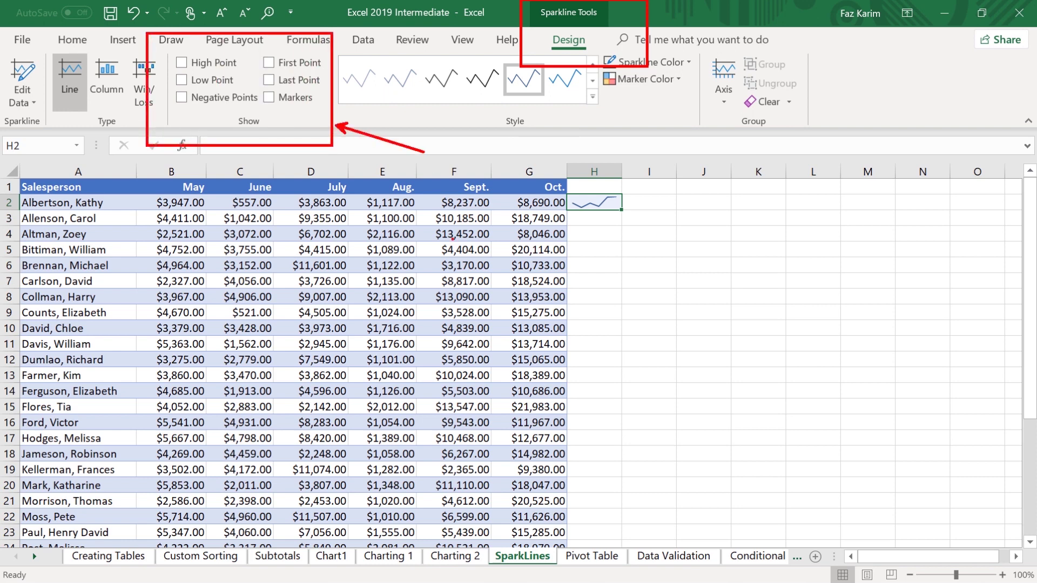
# - Show the H2 sparkline's high point with a green marker and apply the black line style with a blue marker
pyautogui.click(181, 63)
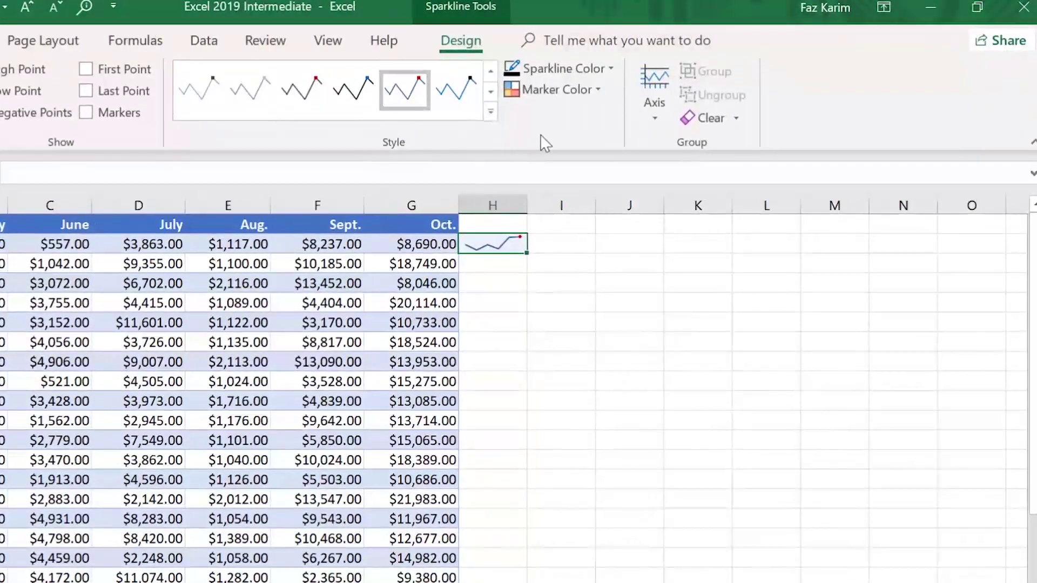
pyautogui.click(550, 88)
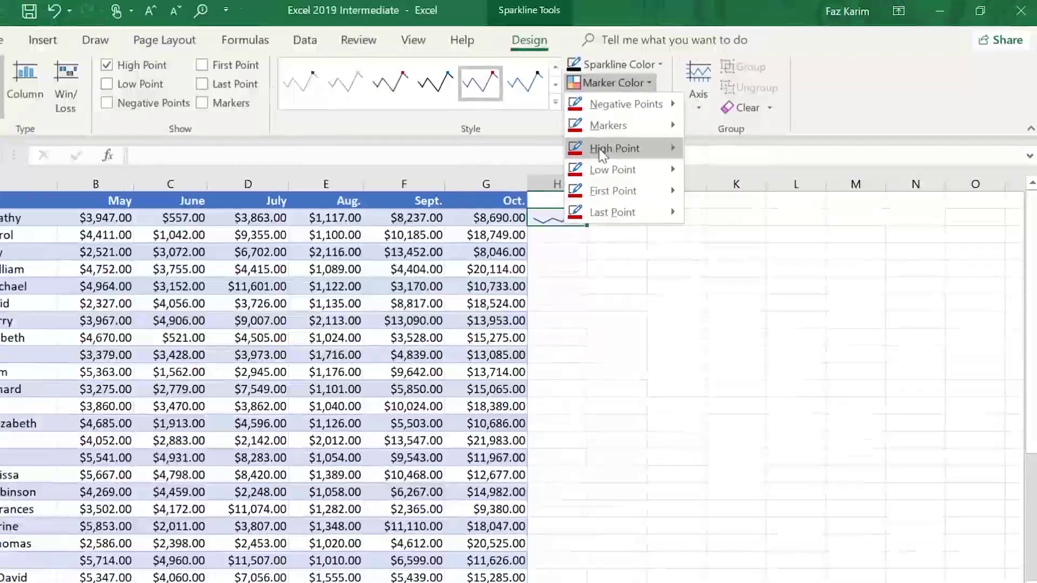
pyautogui.moveTo(562, 165)
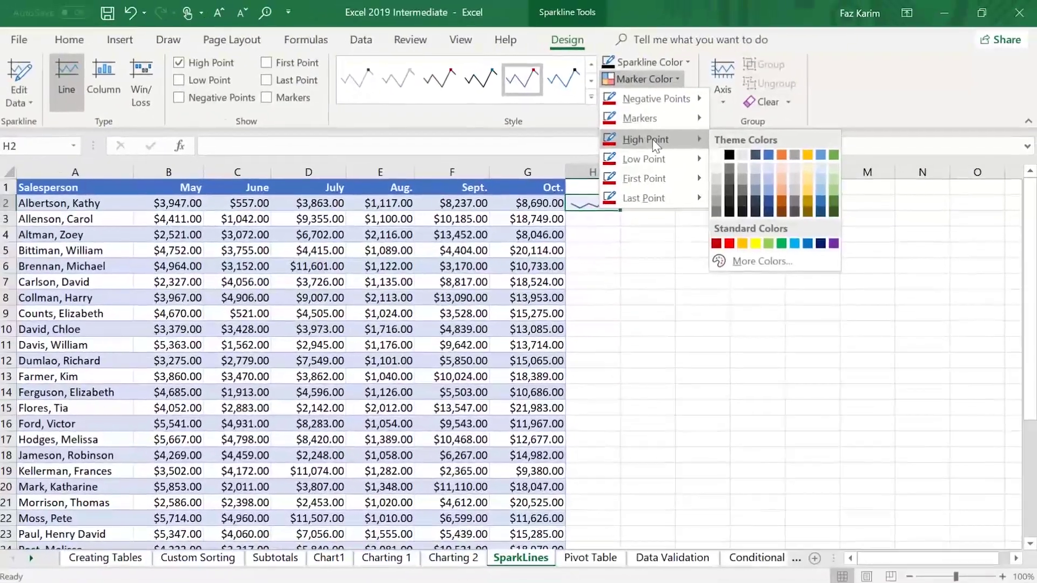
pyautogui.click(834, 154)
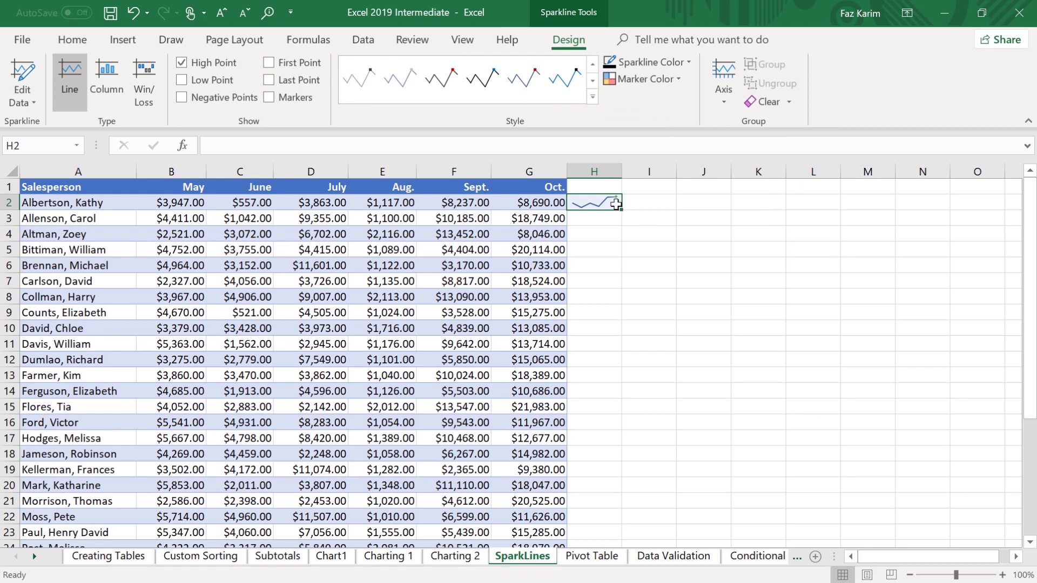
pyautogui.click(482, 89)
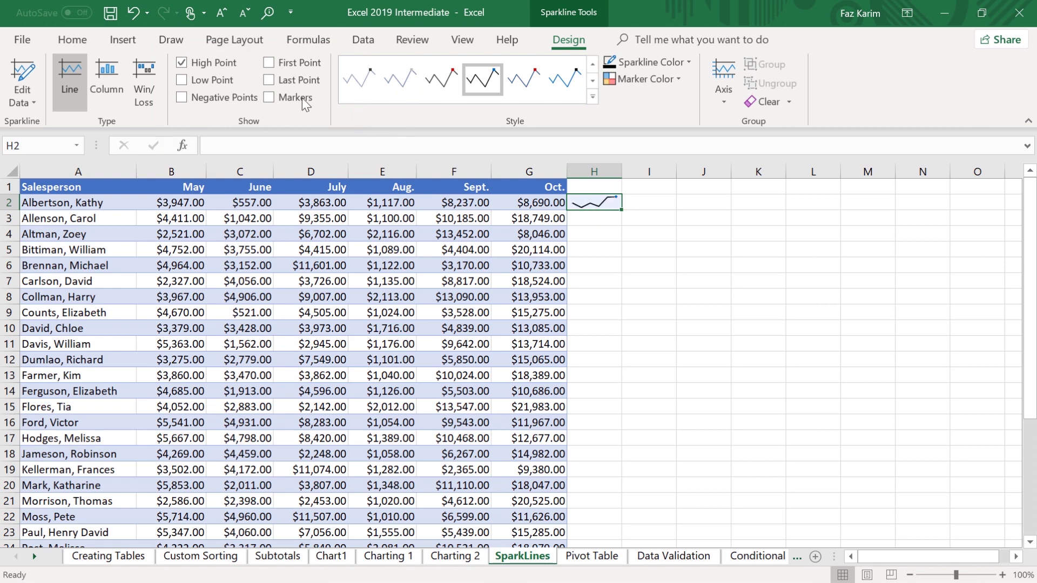
# - Show the low point of the H2 line sparkline with a red marker
pyautogui.click(181, 80)
pyautogui.click(652, 79)
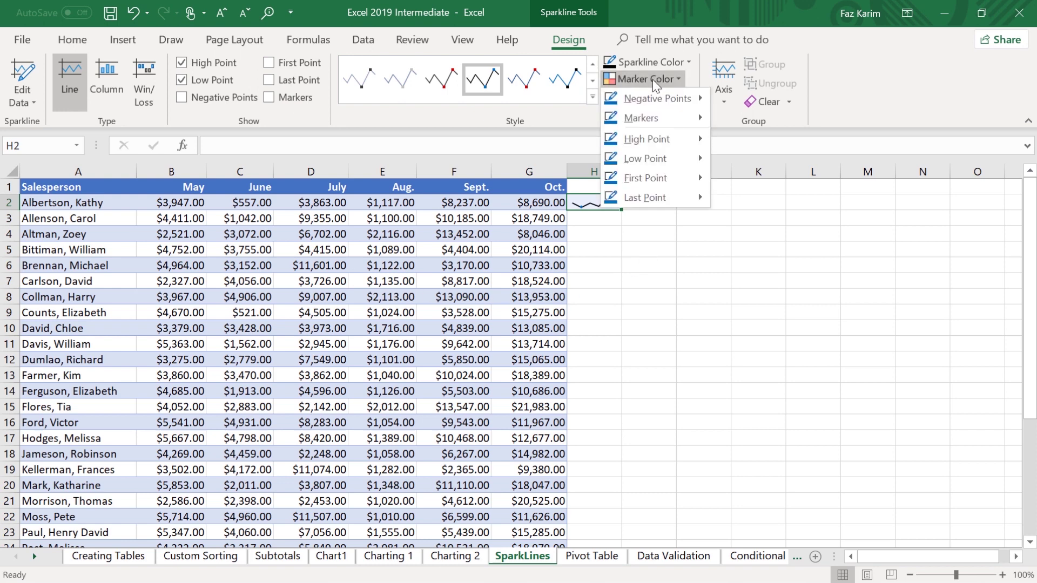
pyautogui.moveTo(683, 158)
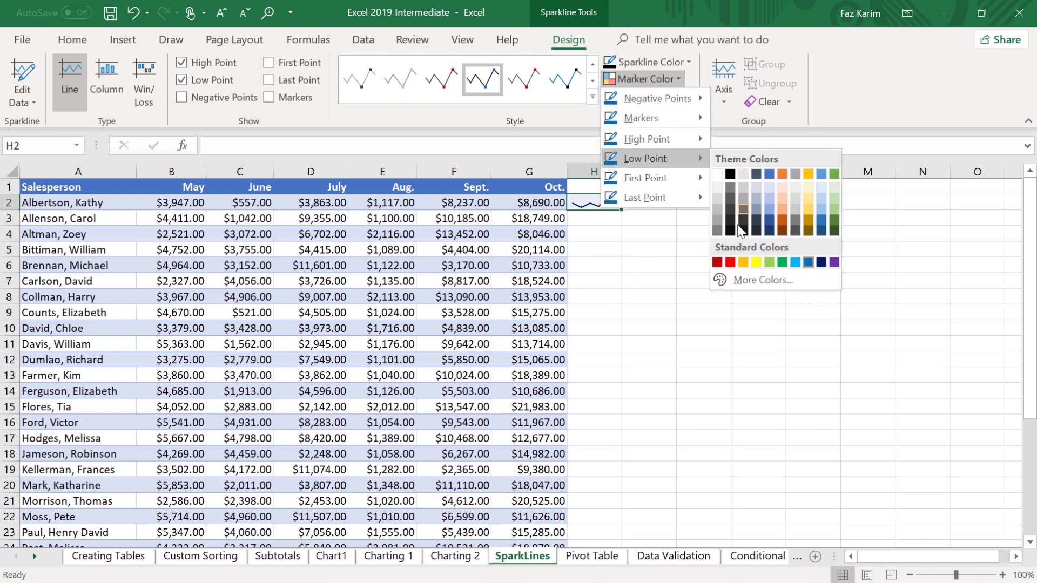
pyautogui.click(730, 263)
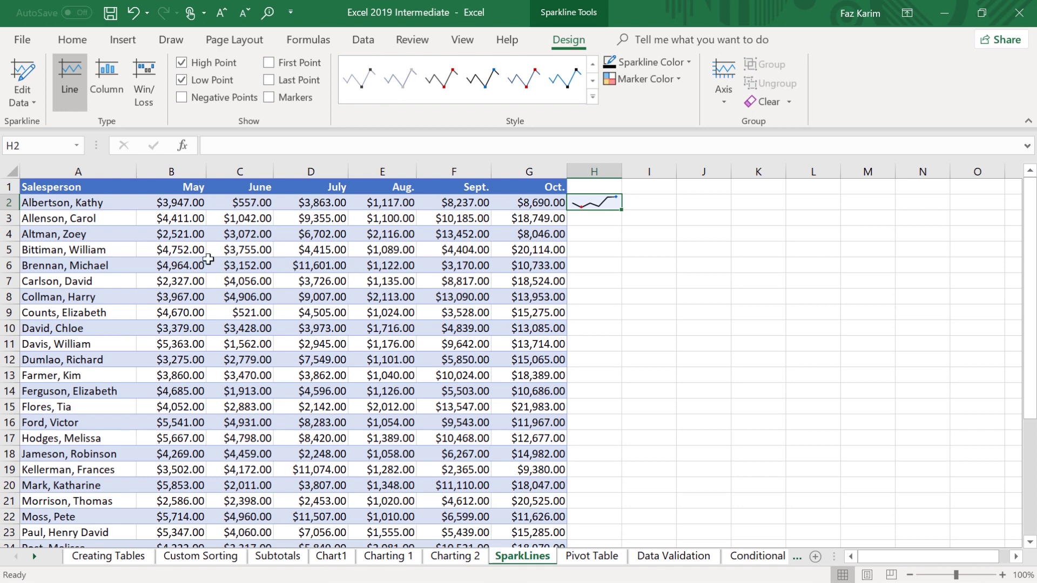
# - Insert a Column sparkline in H3 based on the second salesperson's monthly sales in B3:G3
pyautogui.click(168, 221)
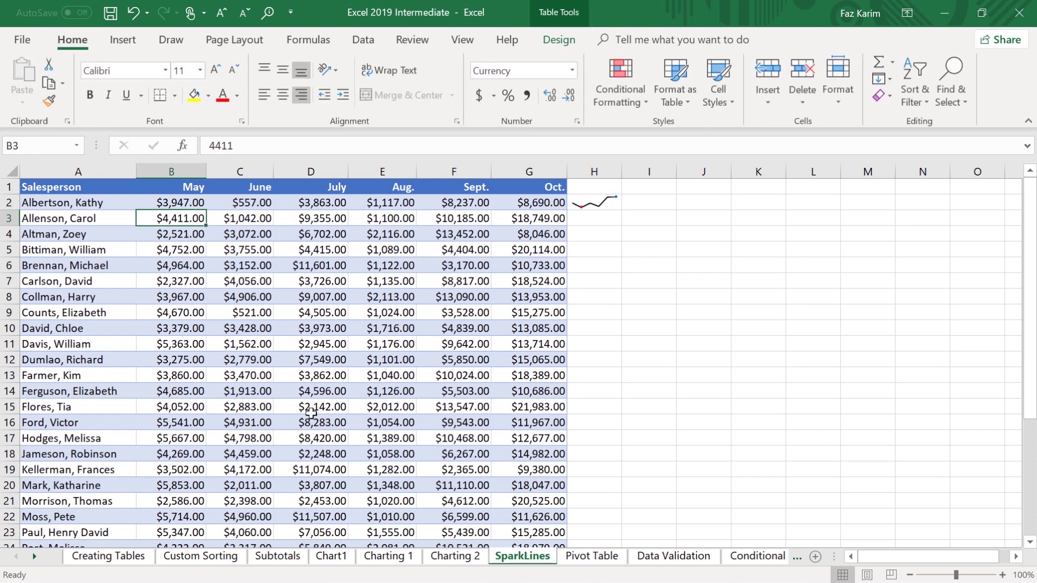
pyautogui.hotkey('ctrl', 'shift', 'Right')
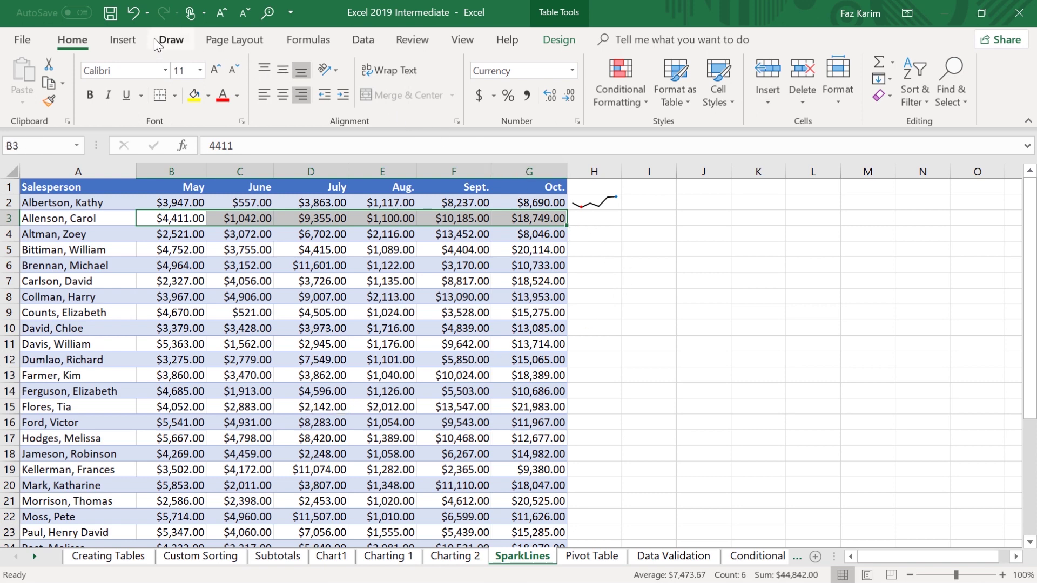
pyautogui.click(123, 40)
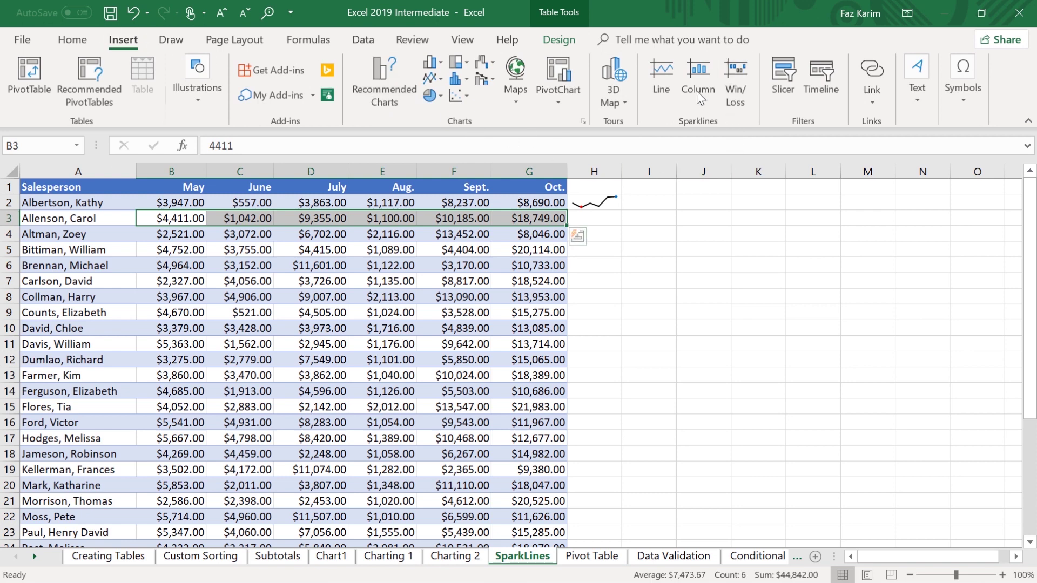
pyautogui.click(697, 92)
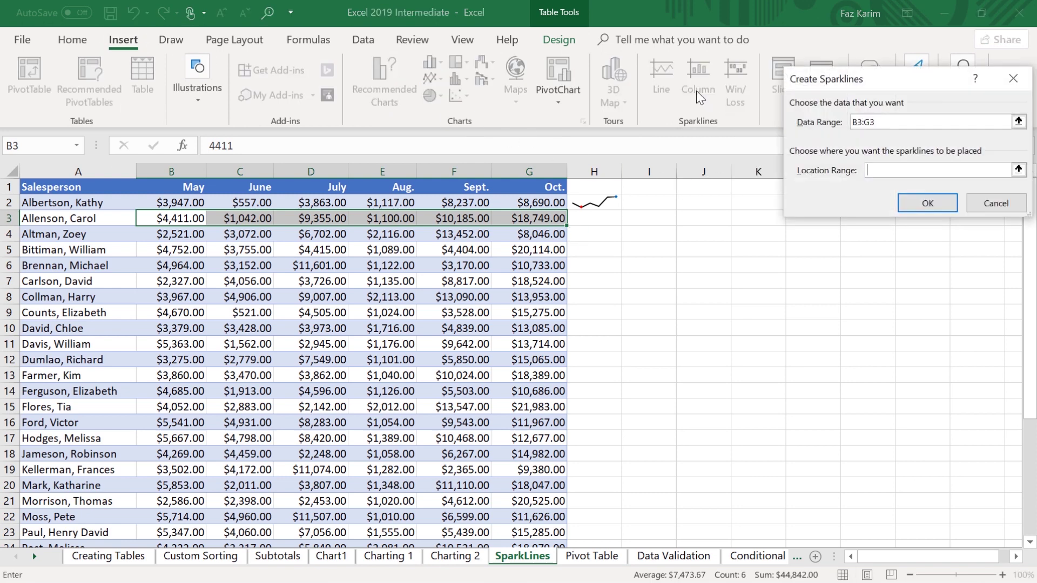
pyautogui.click(588, 220)
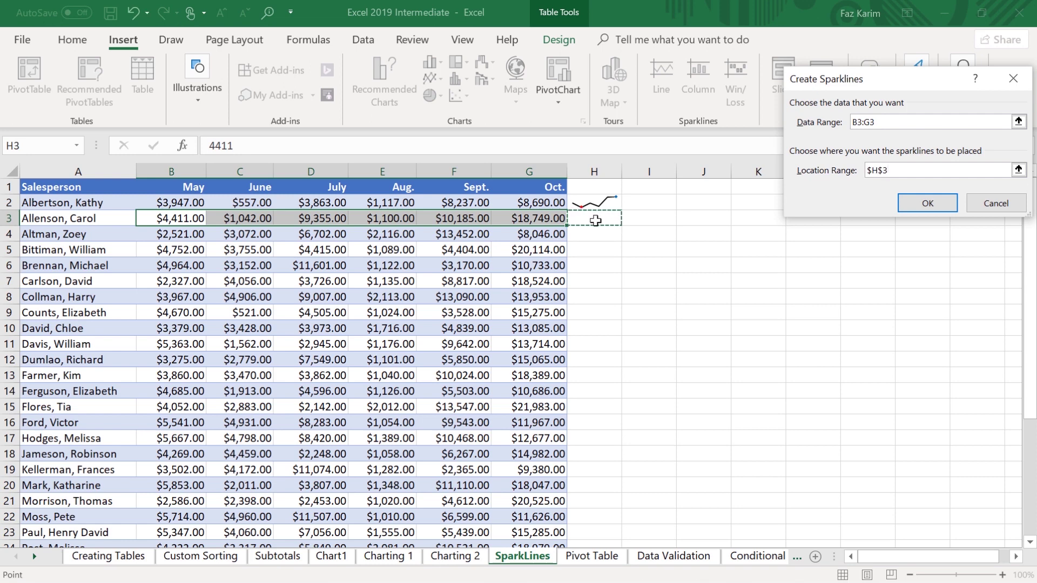
pyautogui.click(937, 205)
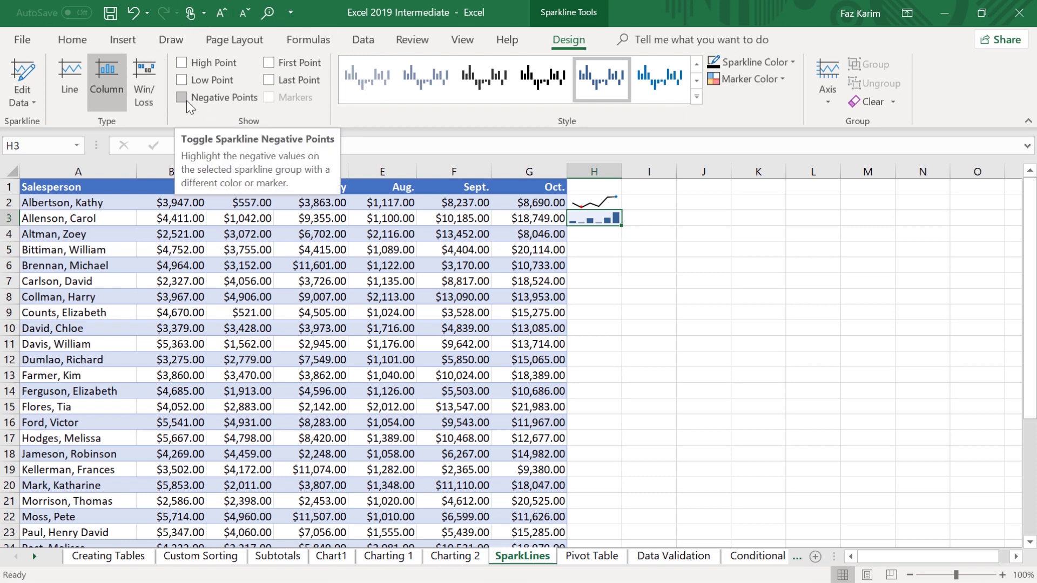
# - Show the H3 sparkline's high point in green and turn on its low point
pyautogui.click(183, 63)
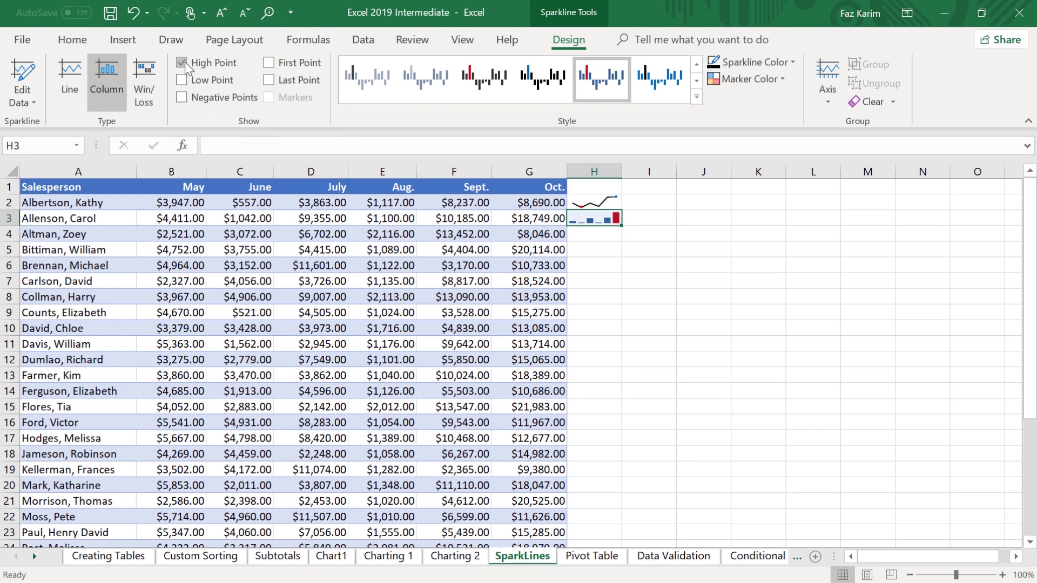
pyautogui.click(734, 80)
pyautogui.moveTo(742, 141)
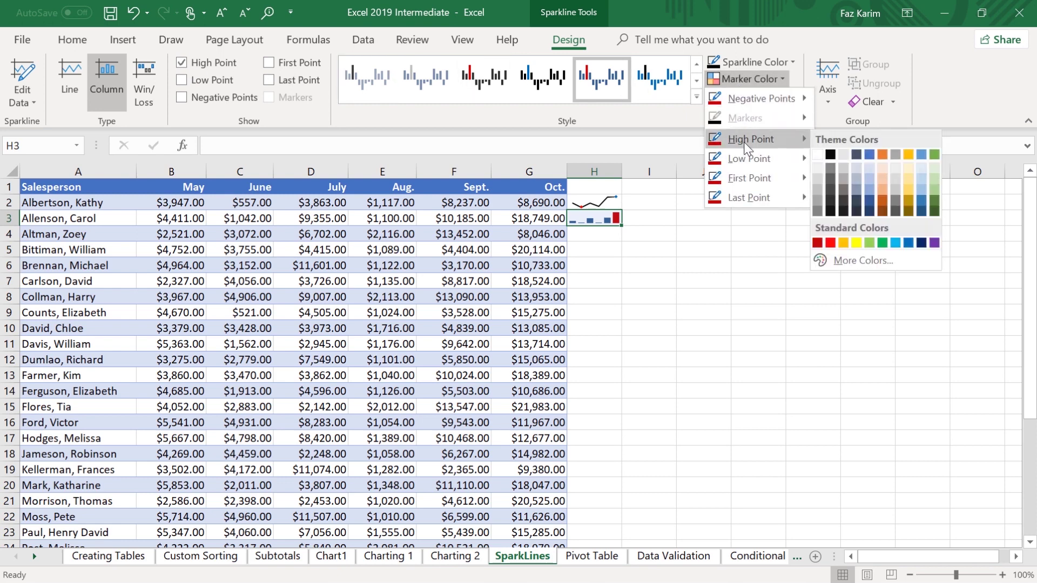
pyautogui.click(938, 156)
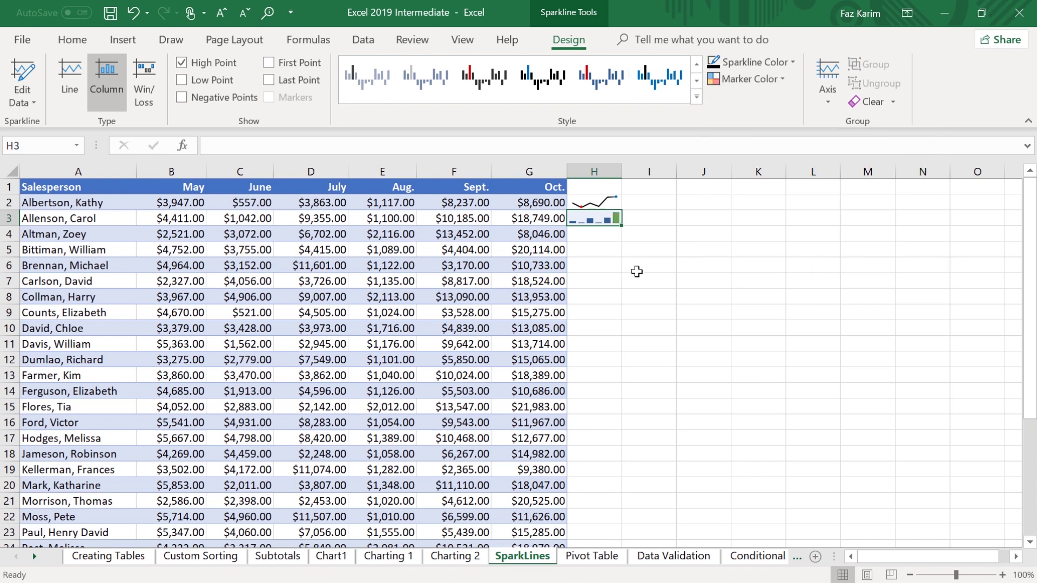
pyautogui.click(182, 80)
# - Insert a Win/Loss sparkline in H4 based on the third salesperson's monthly sales in B4:G4
pyautogui.click(601, 238)
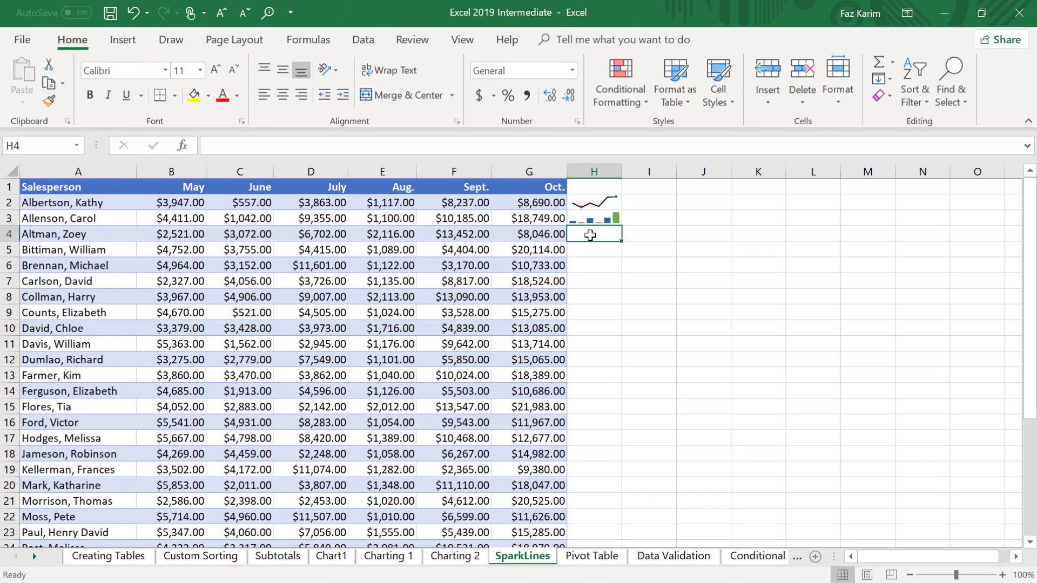
pyautogui.click(161, 234)
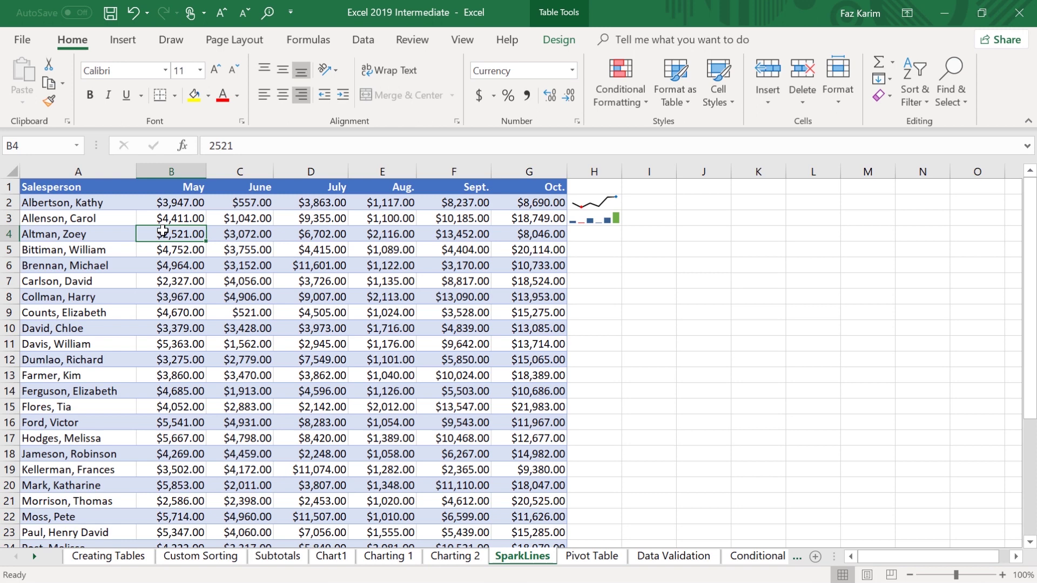
pyautogui.hotkey('ctrl', 'shift', 'Right')
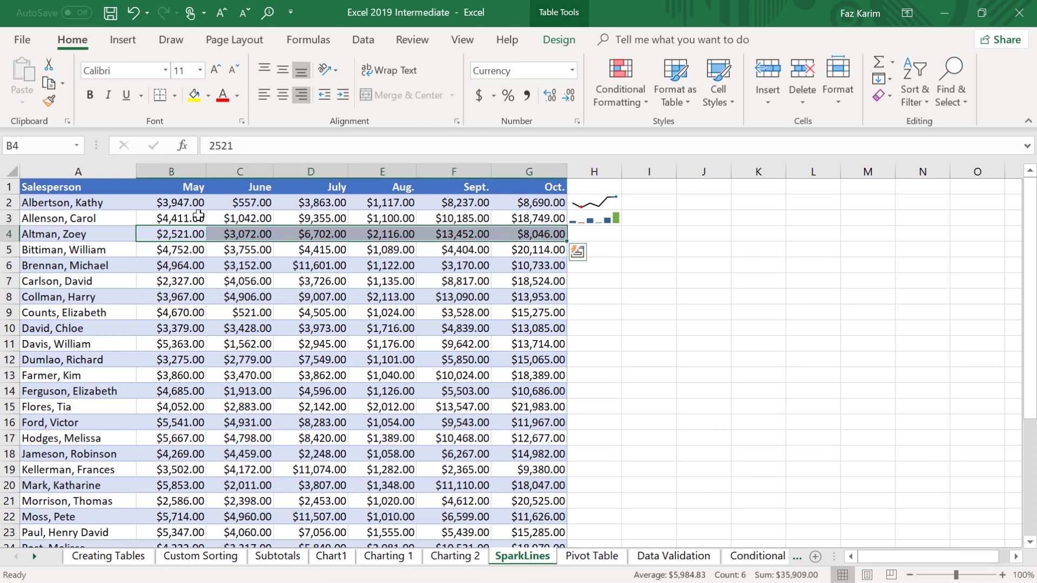
pyautogui.click(126, 46)
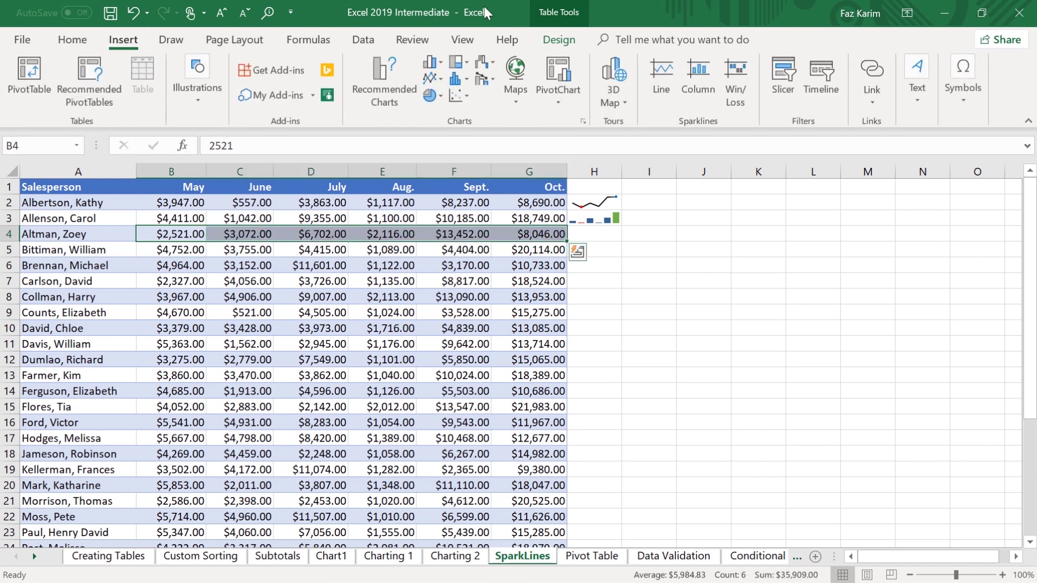
pyautogui.click(744, 89)
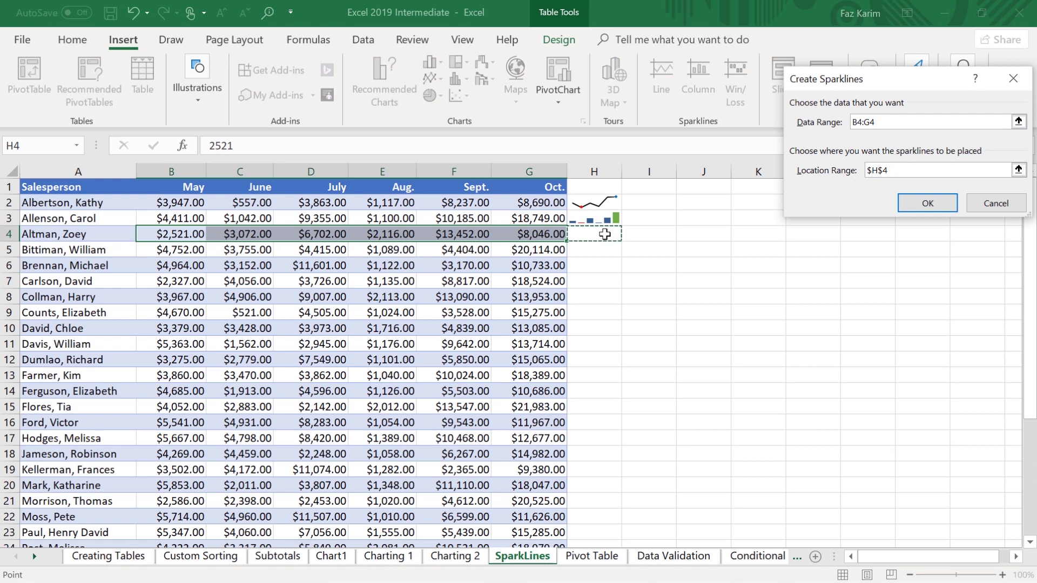
pyautogui.click(928, 203)
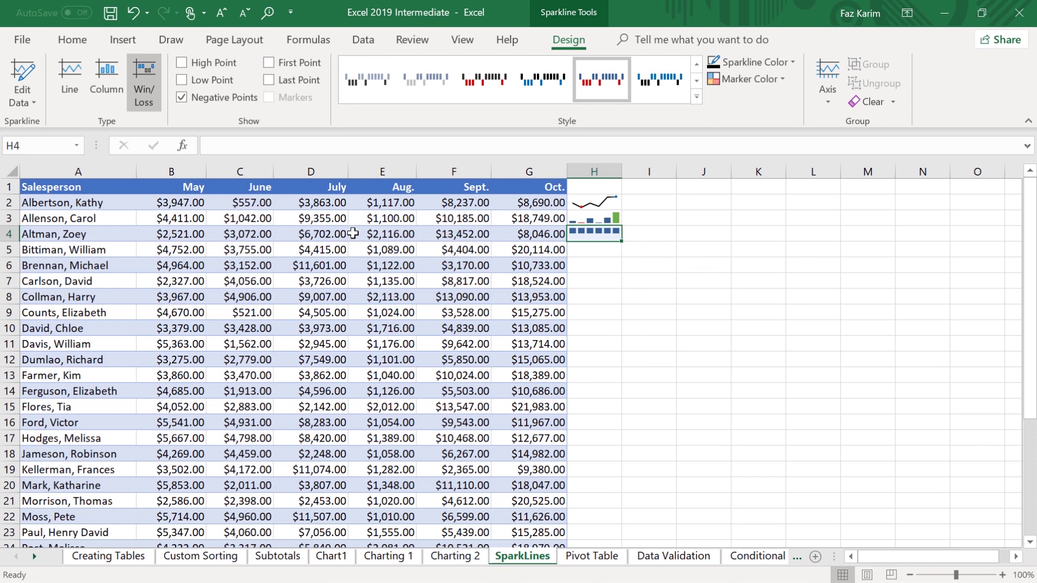
# - Change the third salesperson's June sales in C4 to -100
pyautogui.click(260, 235)
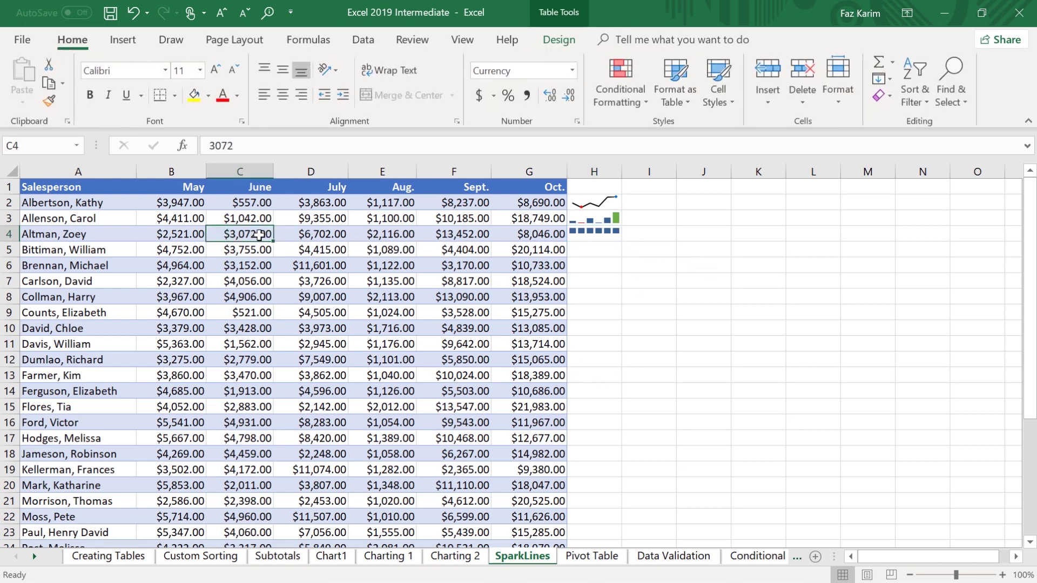
pyautogui.write('-100')
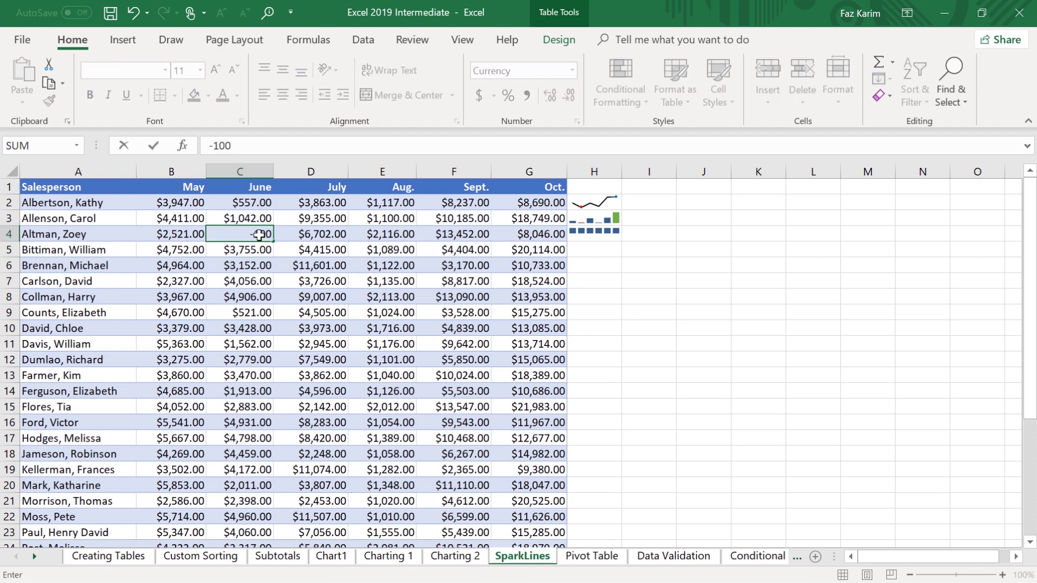
pyautogui.press('Return')
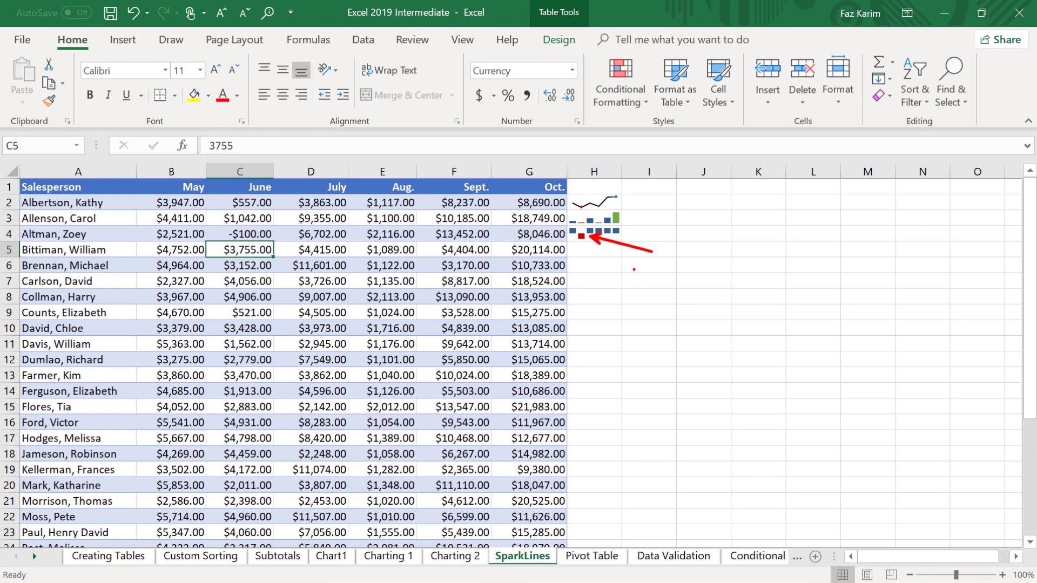
# - Show the high point of the H4 Win/Loss sparkline in green
pyautogui.click(582, 237)
pyautogui.click(568, 40)
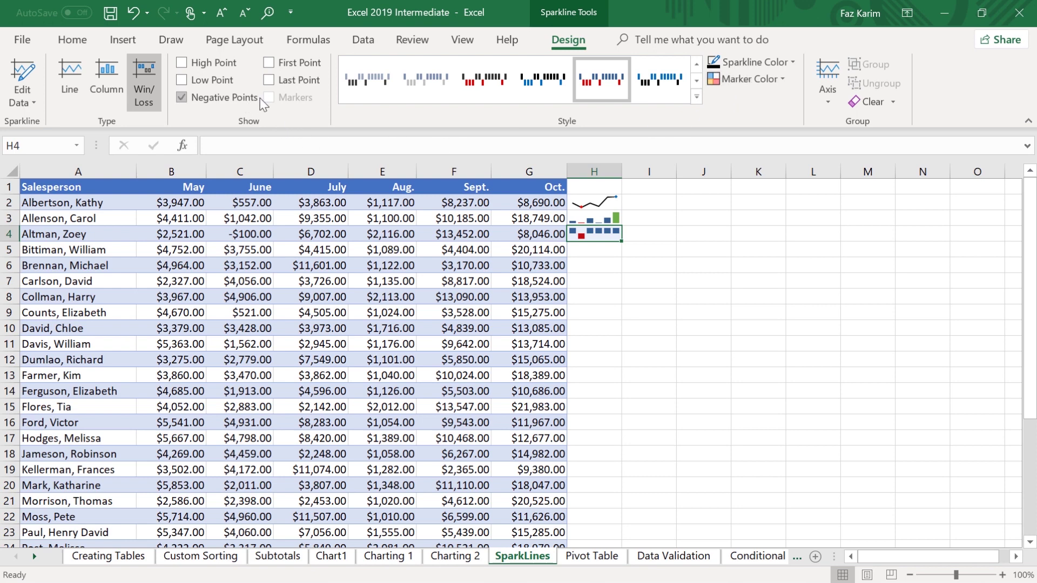
pyautogui.click(207, 65)
pyautogui.click(731, 87)
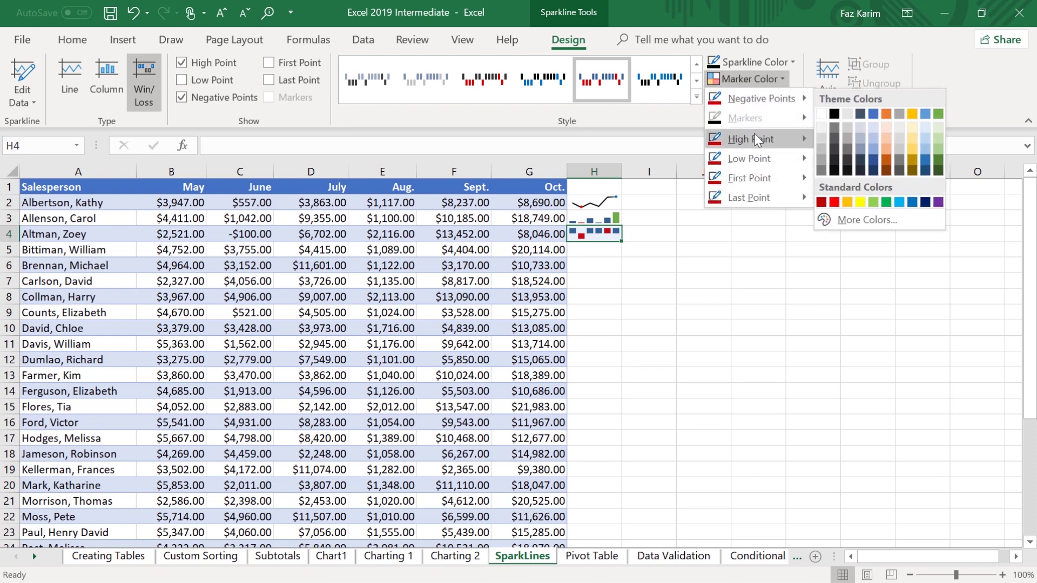
pyautogui.moveTo(752, 139)
pyautogui.click(938, 155)
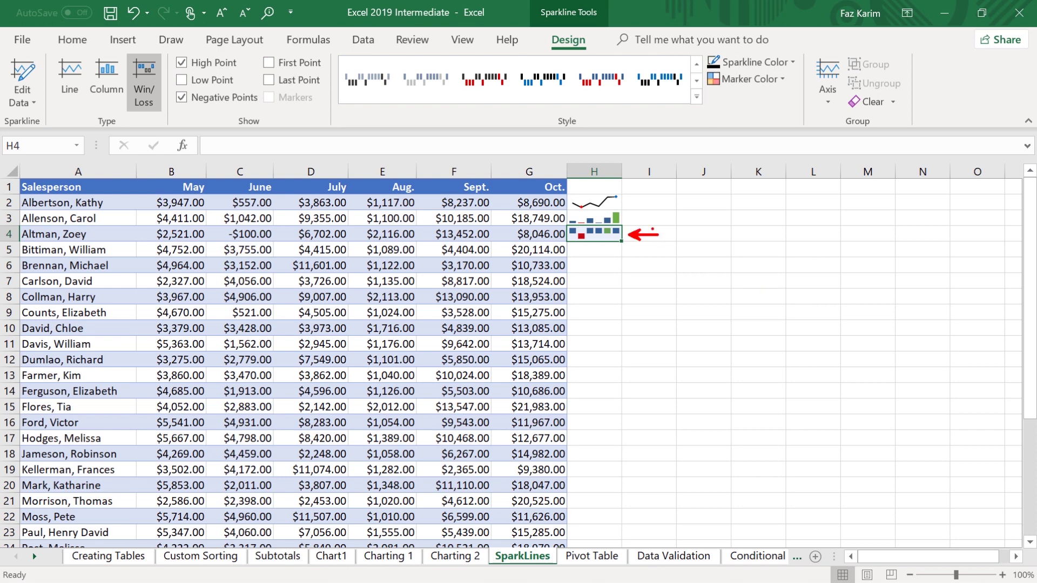
# - Fill the H3 column sparkline down column H for the salespeople in the rows below
pyautogui.click(610, 219)
pyautogui.moveTo(621, 225); pyautogui.dragTo(623, 360)
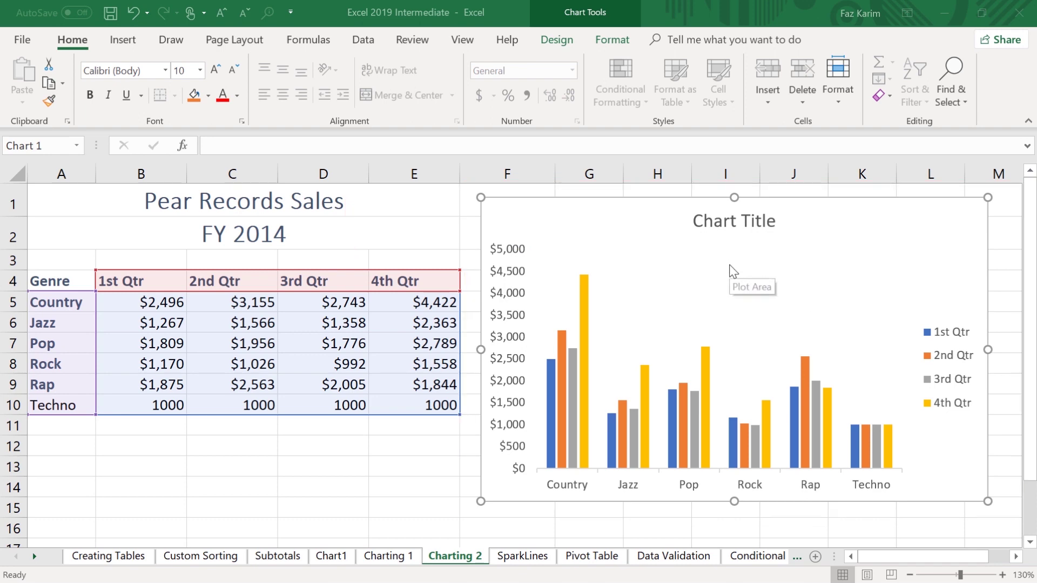
# - Preview the print of the selected chart on the Charting 2 sheet, check what can be printed, and return to the sheet
pyautogui.click(24, 41)
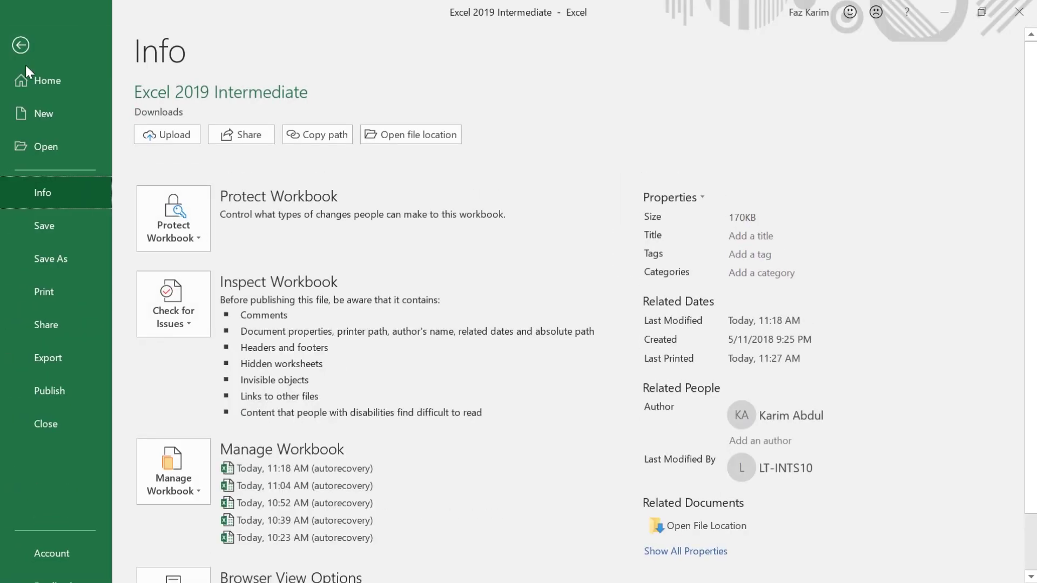
pyautogui.click(53, 292)
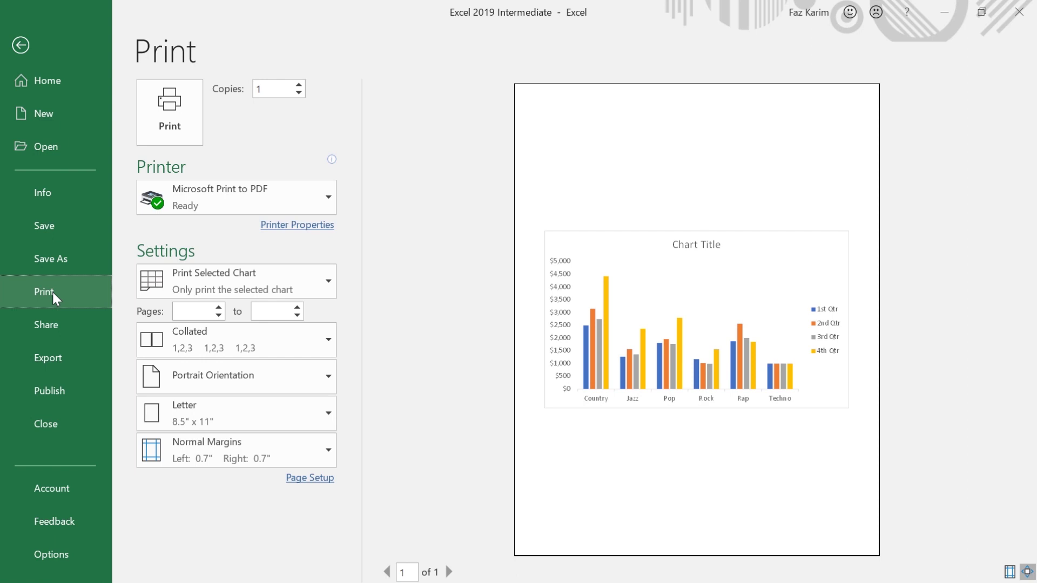
pyautogui.click(222, 282)
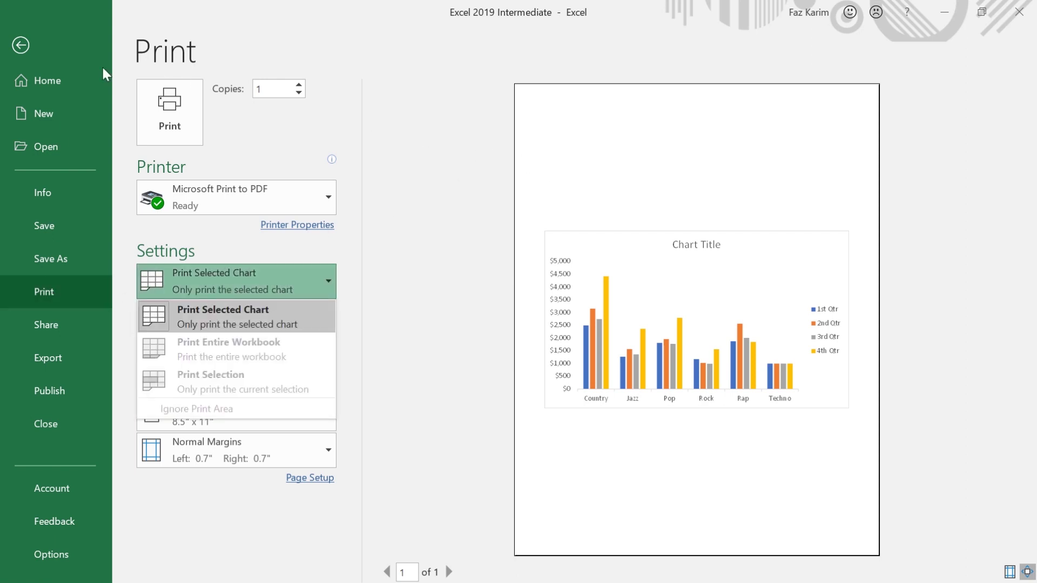
pyautogui.click(21, 47)
pyautogui.click(21, 47)
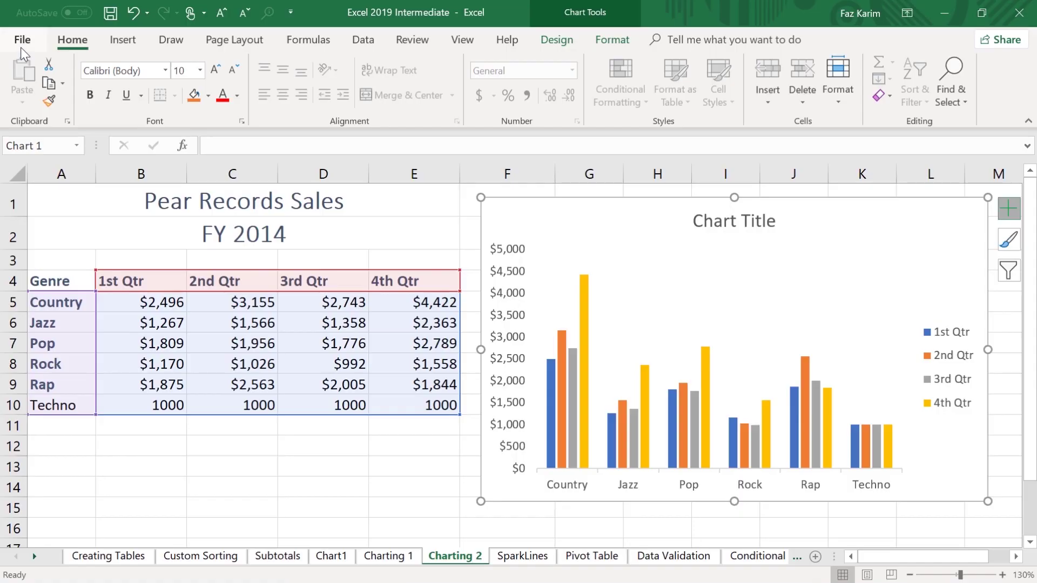
# - Deselect the genre sales chart, select it again, and open its print preview
pyautogui.click(362, 244)
pyautogui.click(413, 466)
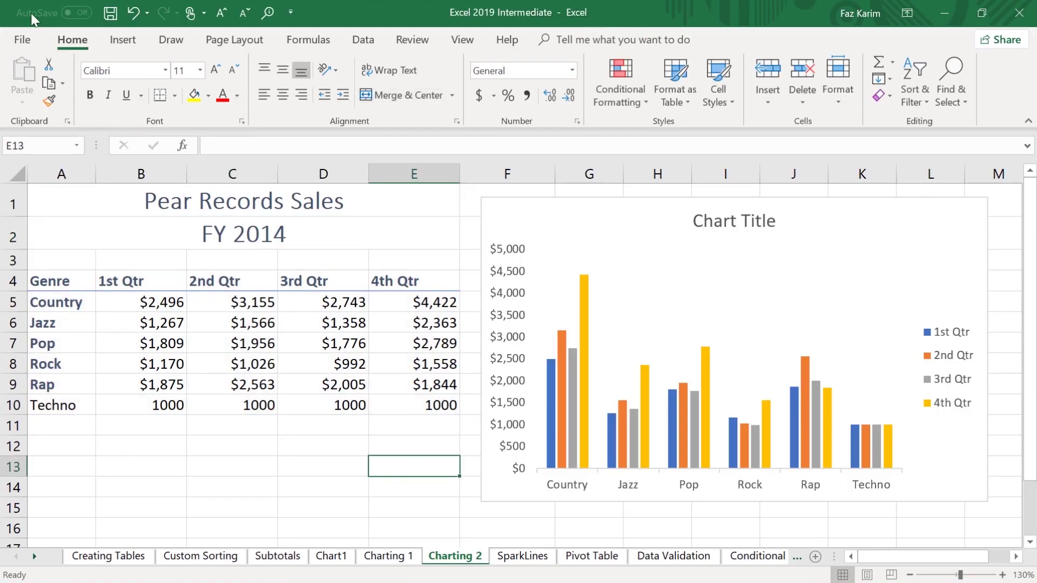
pyautogui.click(624, 223)
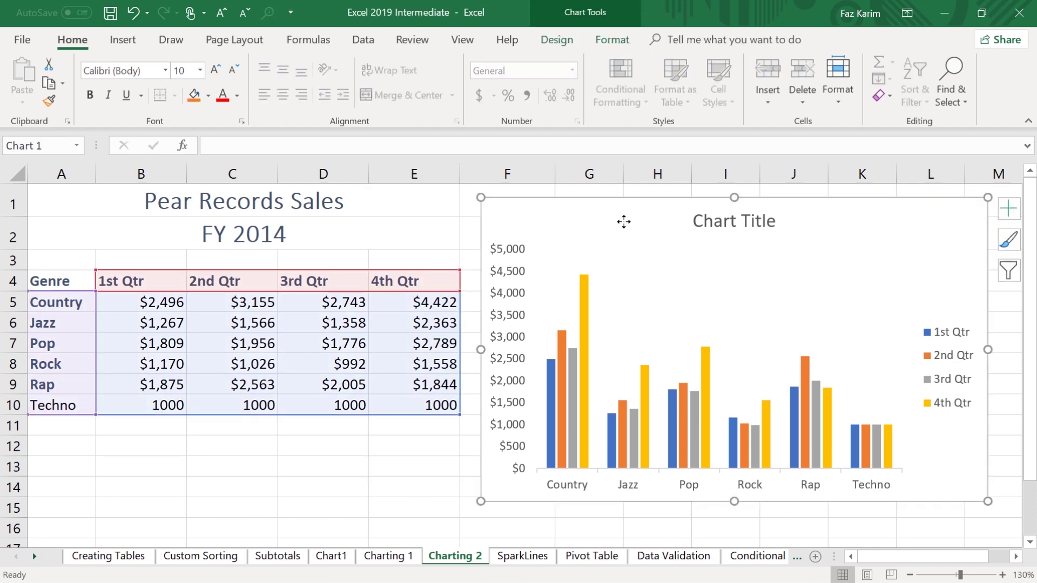
pyautogui.hotkey('ctrl', 'p')
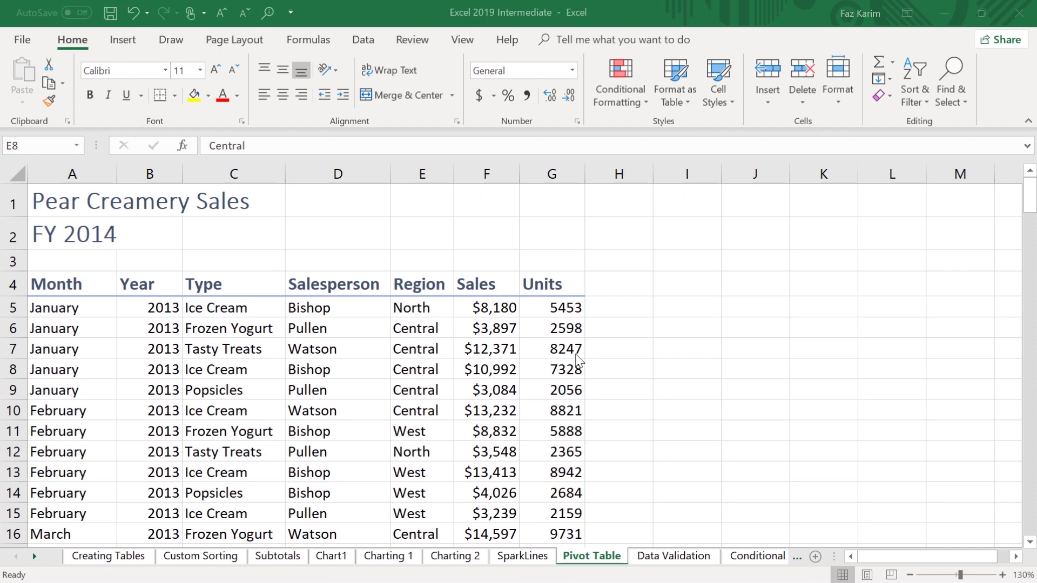
# - Zoom the Pivot Table sheet out to 85% and look through the Pear Creamery sales records
pyautogui.click(383, 391)
pyautogui.scroll(-3, 383, 391)
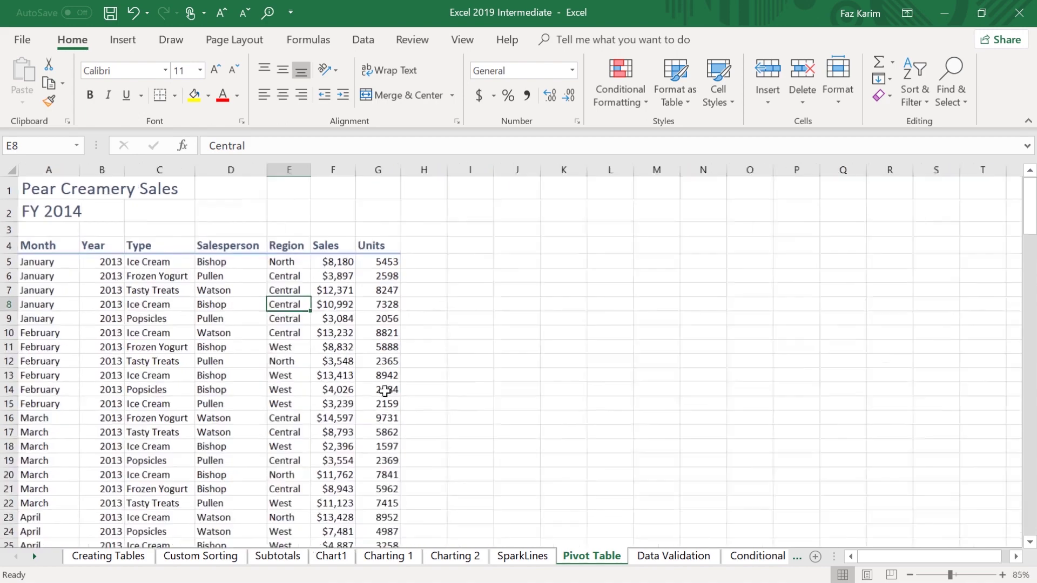
pyautogui.scroll(-2, 385, 390)
pyautogui.scroll(-5, 385, 391)
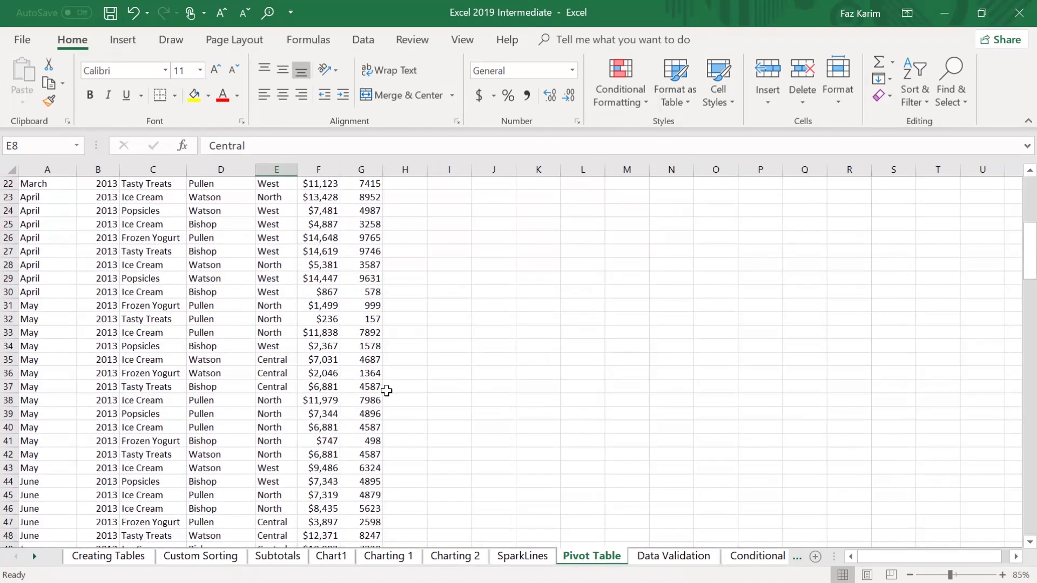
pyautogui.scroll(7, 387, 391)
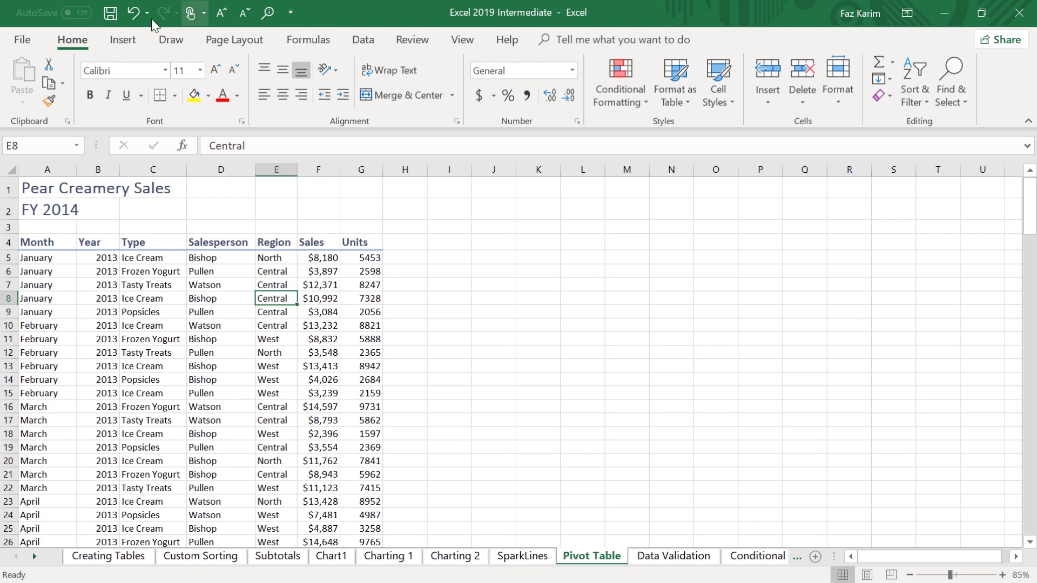
# - Insert a PivotTable on a new worksheet using 'Pivot Table'!$A$4:$G$168 as the source range
pyautogui.click(123, 40)
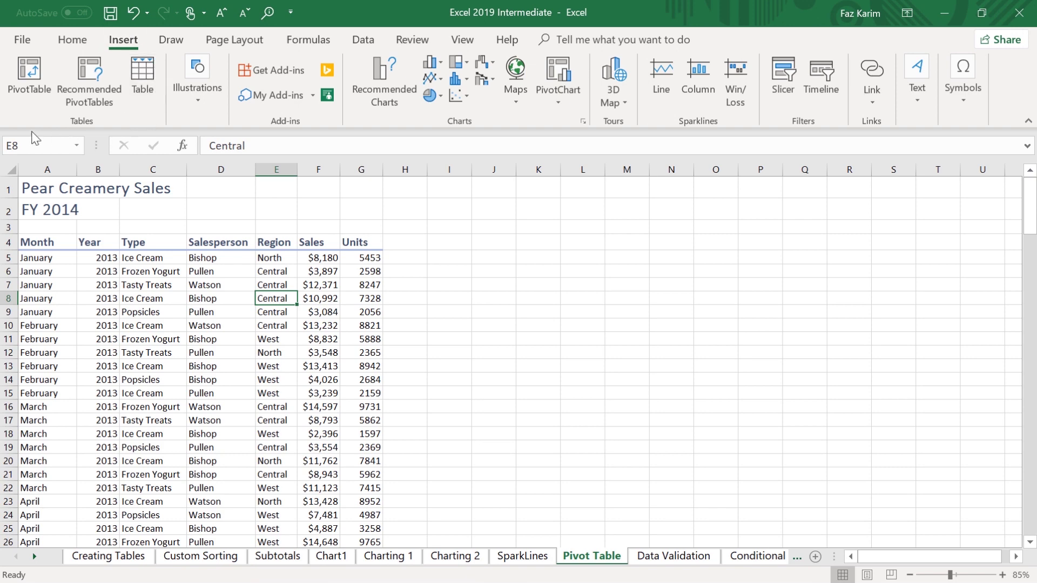
pyautogui.click(29, 75)
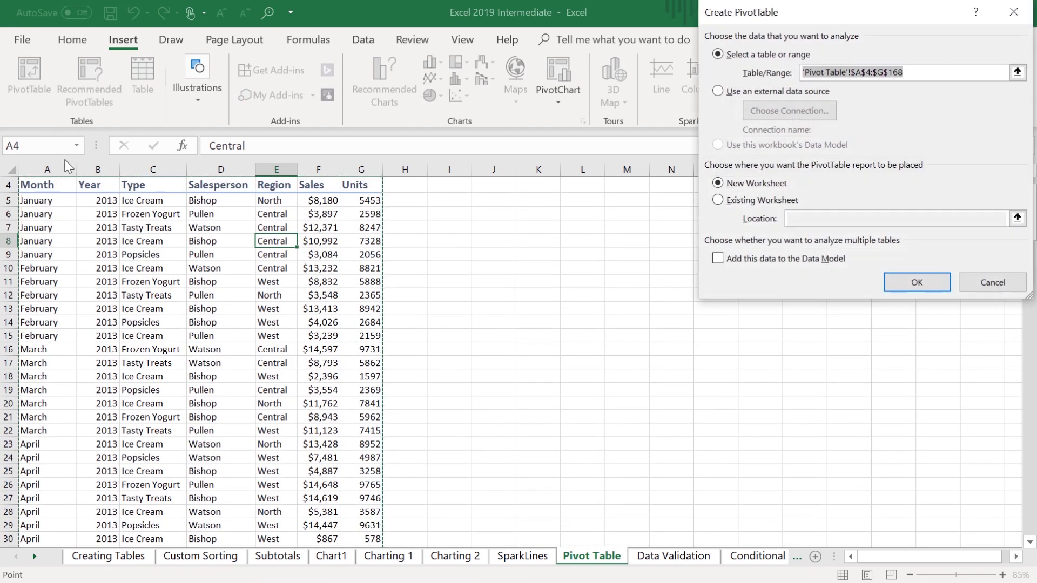
pyautogui.hotkey('ctrl', '2')
pyautogui.moveTo(232, 223)
pyautogui.mouseDown()
pyautogui.moveTo(303, 264)
pyautogui.moveTo(651, 163)
pyautogui.moveTo(731, 97)
pyautogui.moveTo(723, 75)
pyautogui.mouseUp()
pyautogui.click(913, 284)
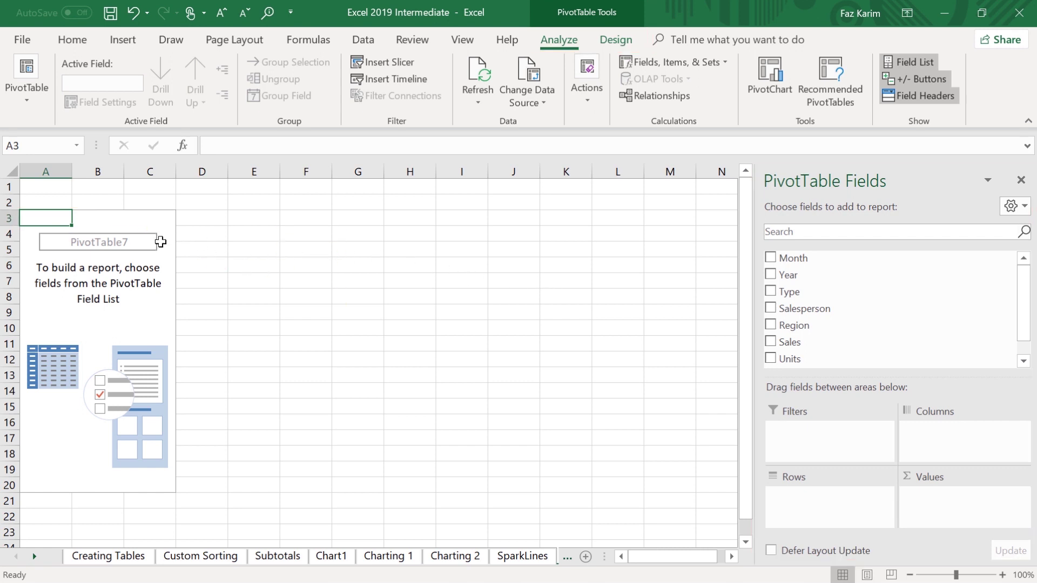
# - Switch between cells outside and inside the empty PivotTable, closing its field list, and finish with C4 inside the report area selected
pyautogui.click(373, 229)
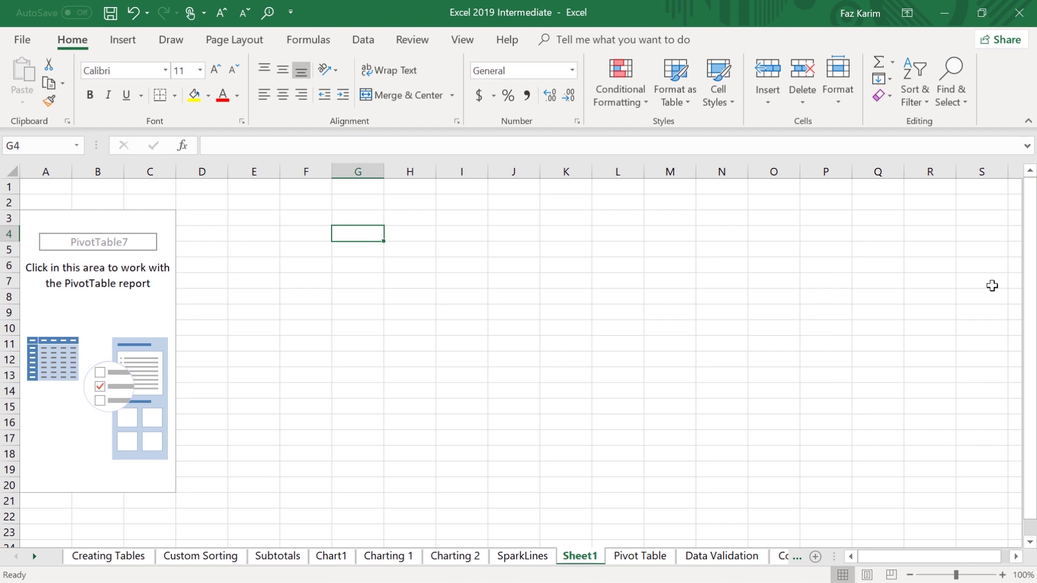
pyautogui.click(91, 219)
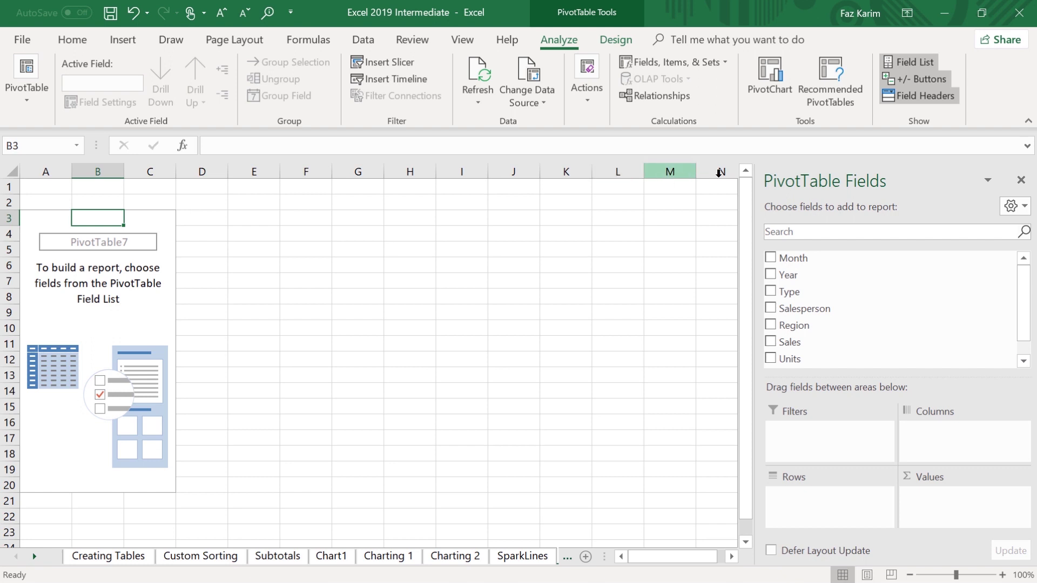
pyautogui.click(1018, 183)
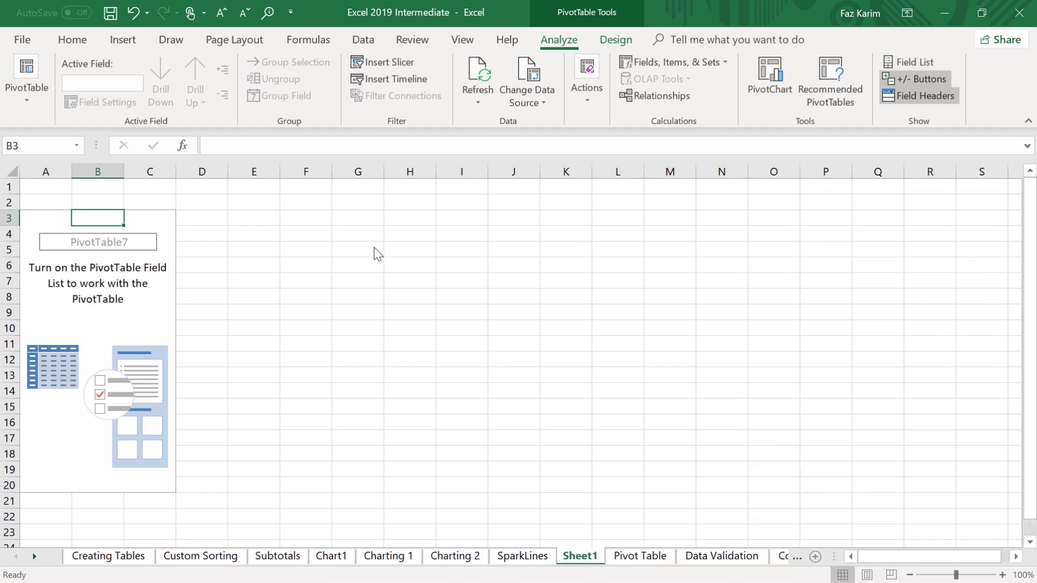
pyautogui.click(465, 243)
pyautogui.click(163, 220)
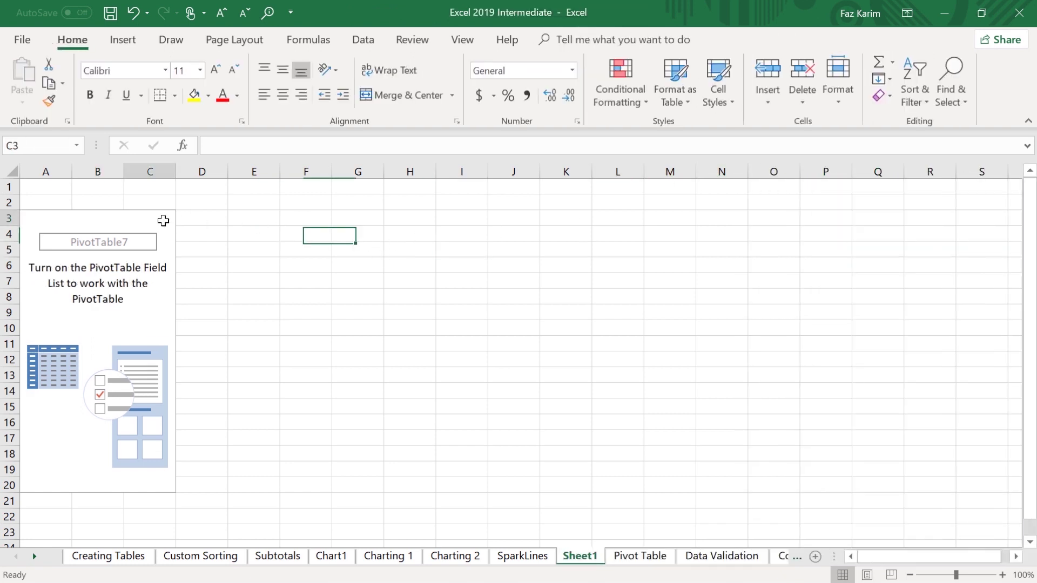
pyautogui.click(388, 239)
pyautogui.click(154, 229)
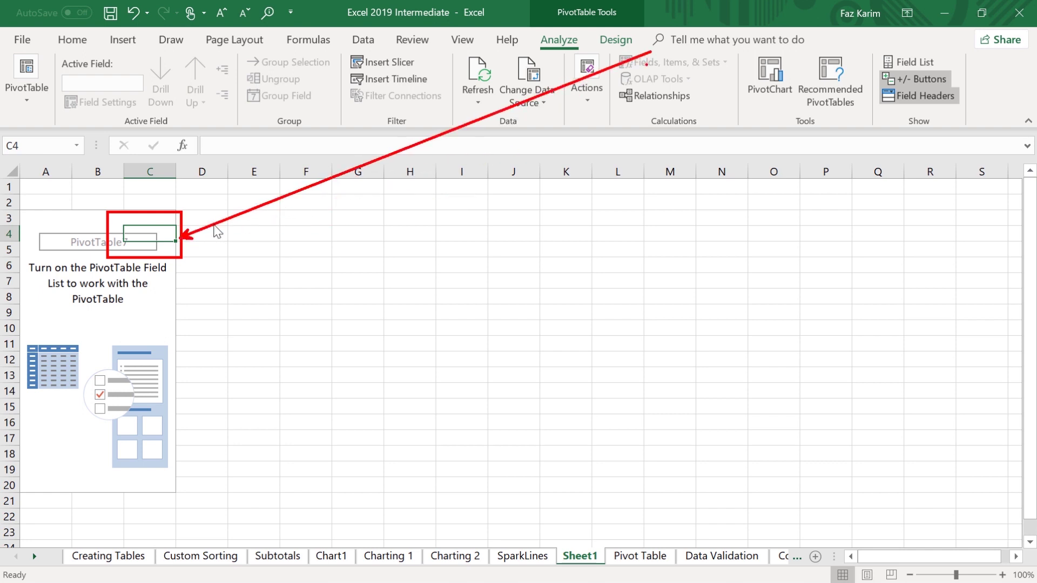
# - Find the Show Field List command by searching for "field" and bring the PivotTable field list back
pyautogui.click(697, 35)
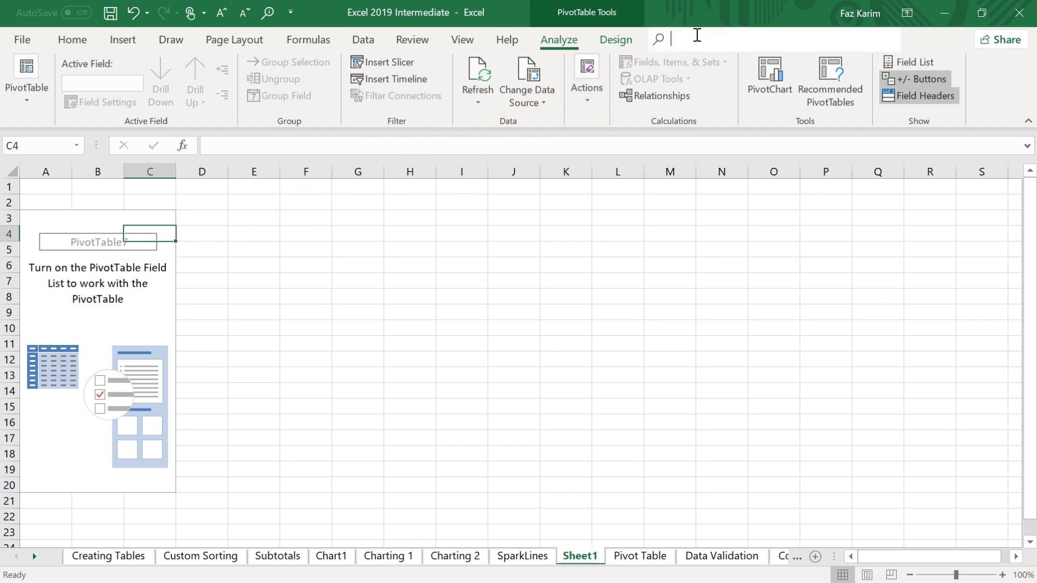
pyautogui.write('field')
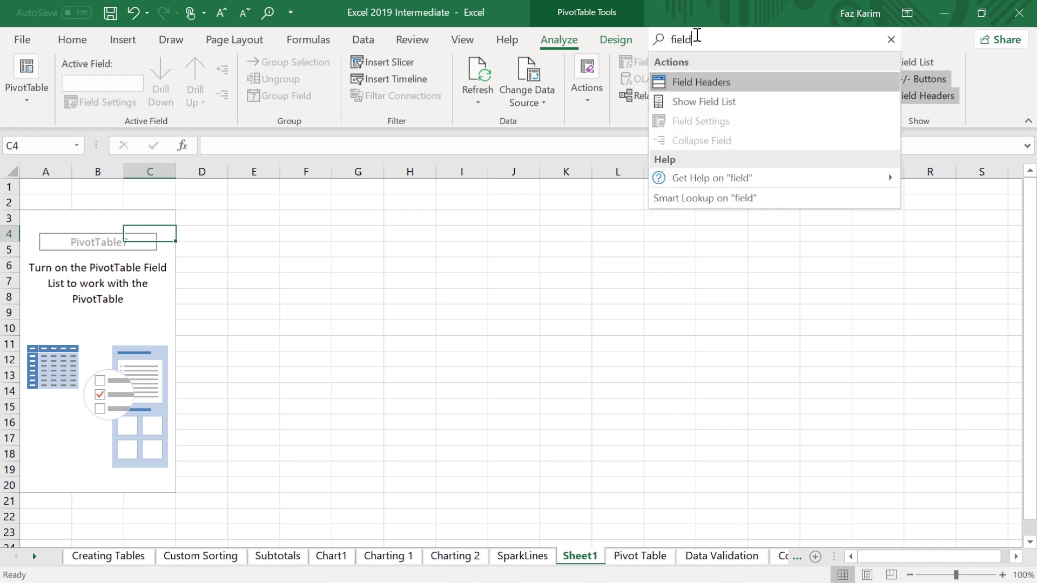
pyautogui.click(718, 102)
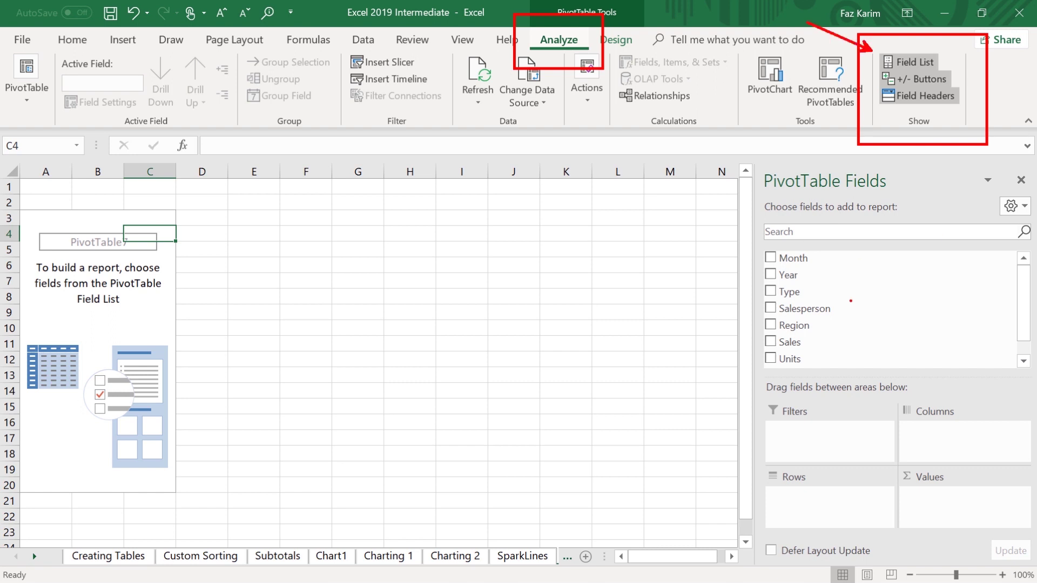
# - Hide and redisplay the PivotTable field list twice, leaving it shown
pyautogui.click(903, 60)
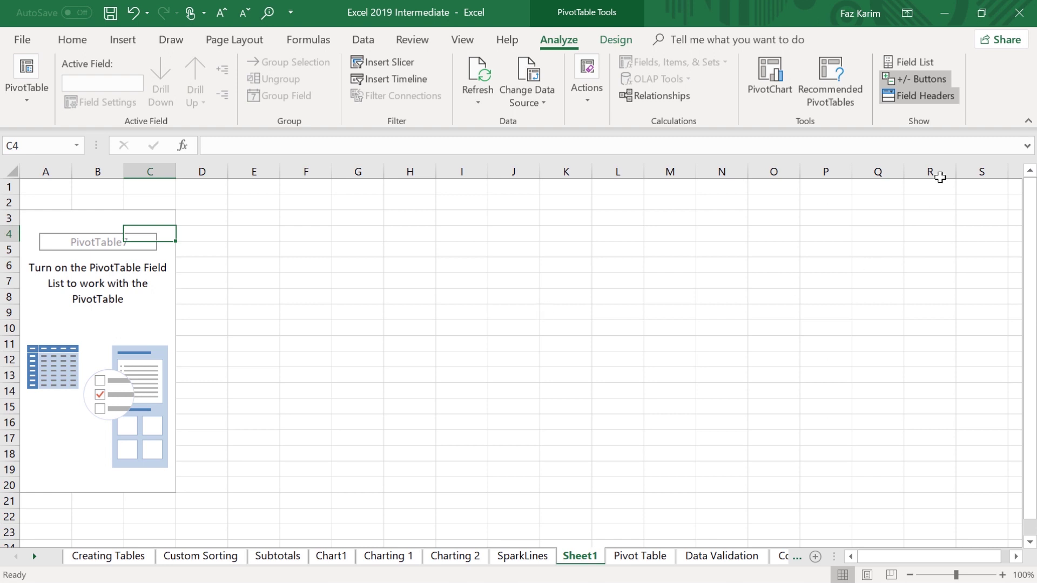
pyautogui.click(914, 63)
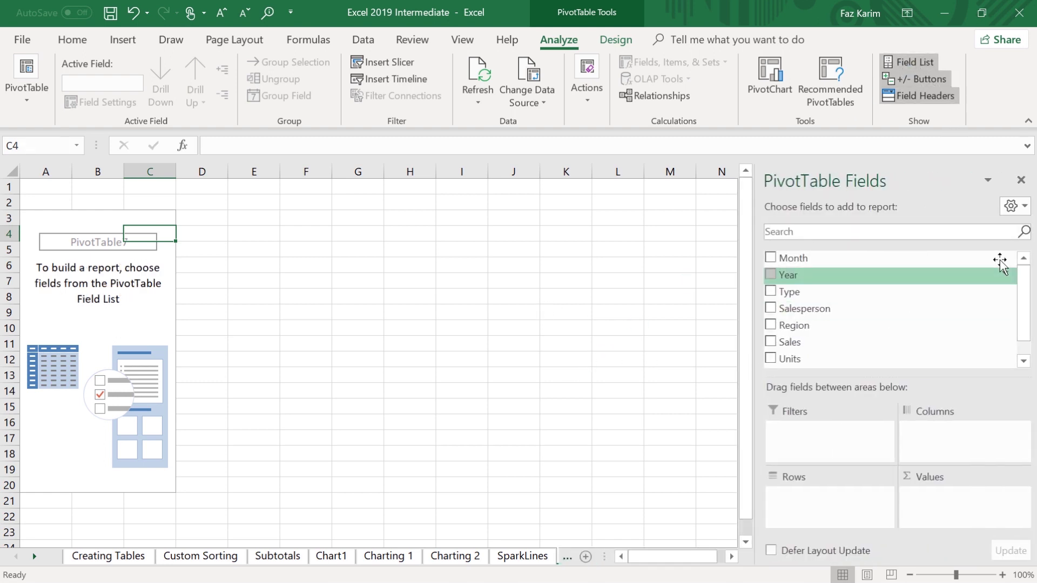
pyautogui.click(1020, 180)
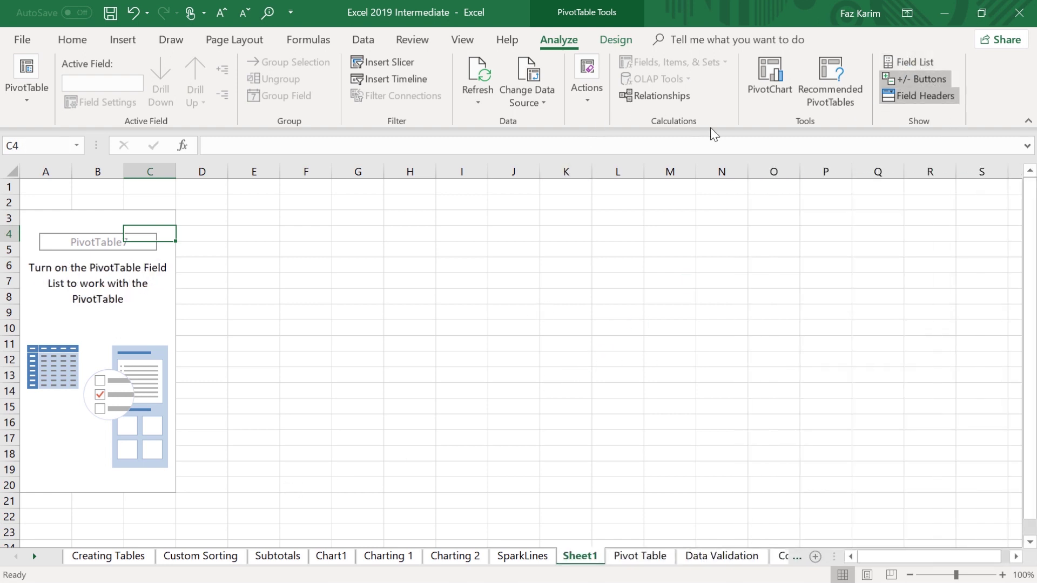
pyautogui.click(902, 66)
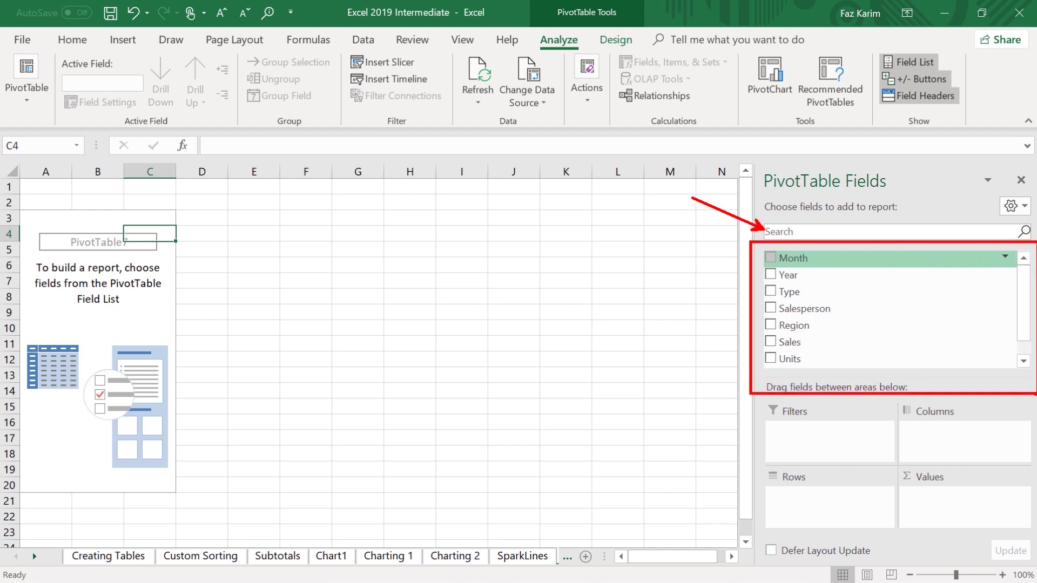
# - Search the PivotTable fields for "mont" and clear the search
pyautogui.click(801, 227)
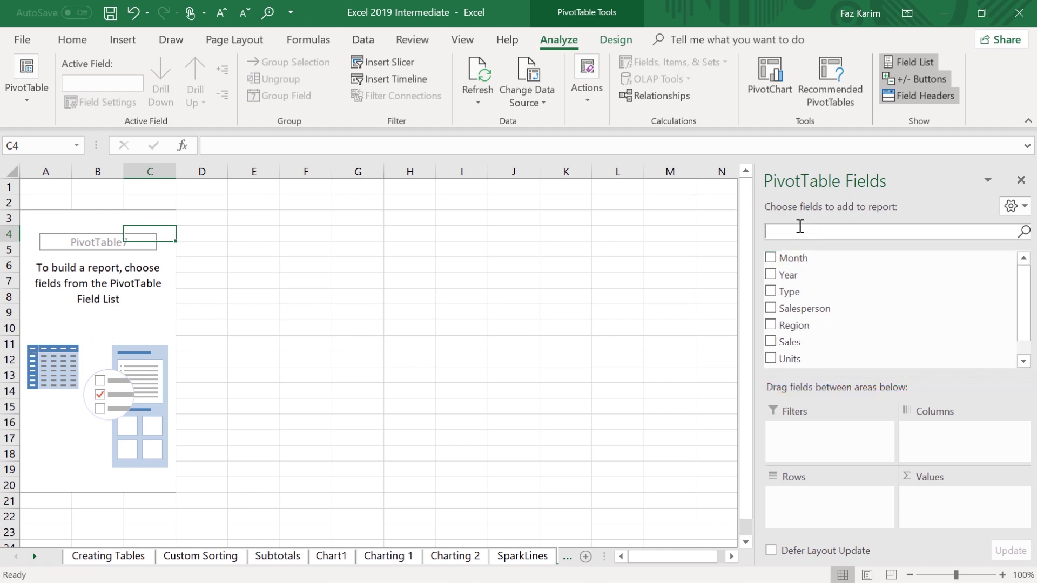
pyautogui.write('mont')
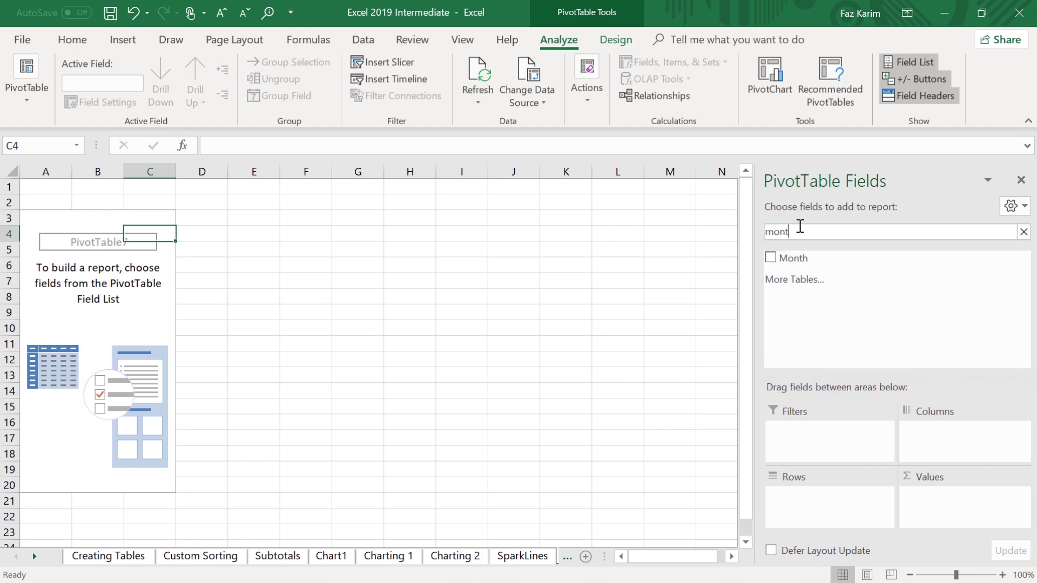
pyautogui.press('BackSpace')
pyautogui.press('BackSpace')
pyautogui.press('BackSpace')
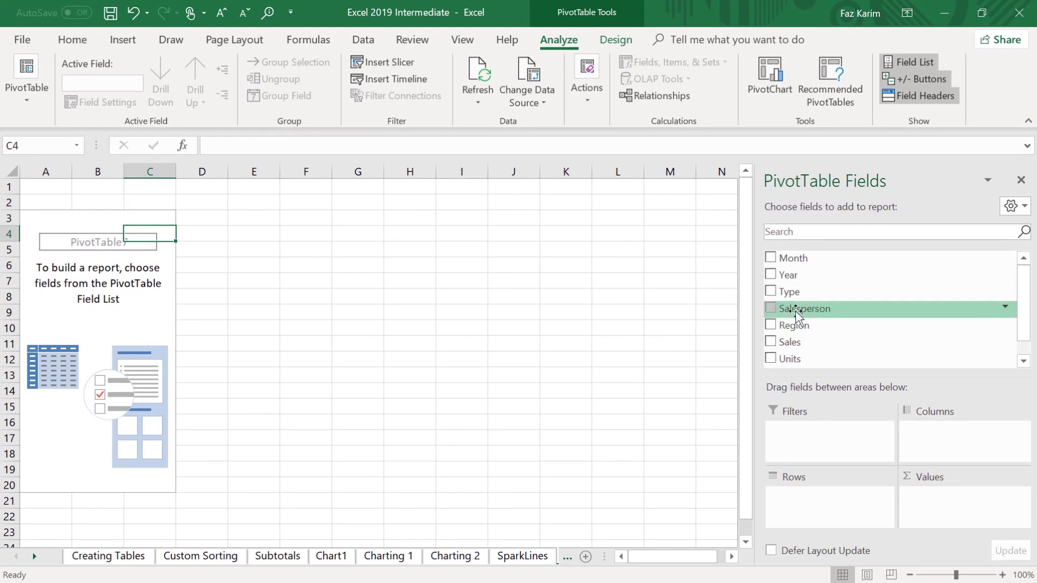
# - Go to the Pivot Table sheet to compare its column headings with the listed fields
pyautogui.rightClick(36, 557)
pyautogui.click(43, 412)
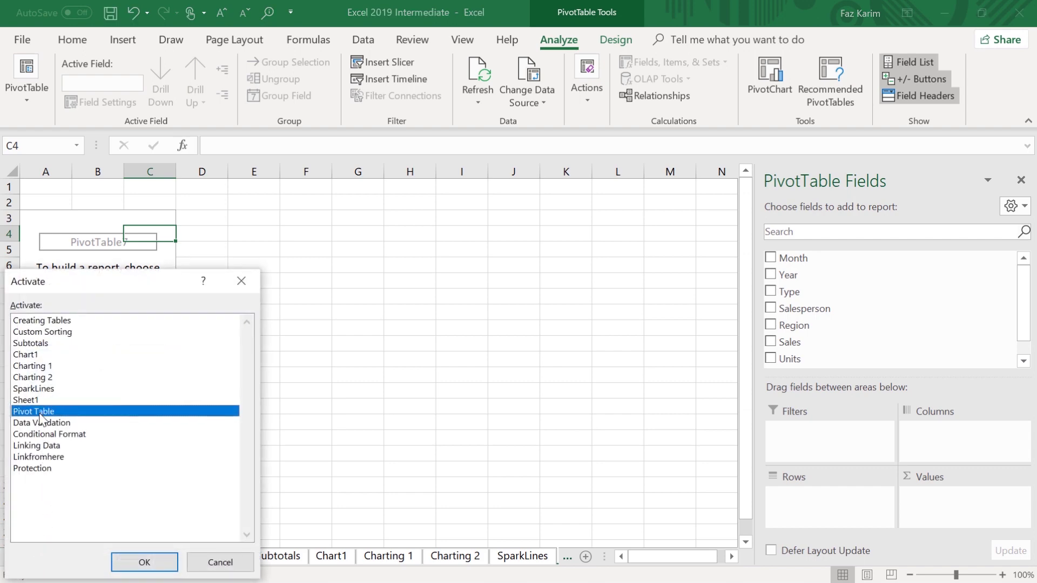
pyautogui.click(138, 567)
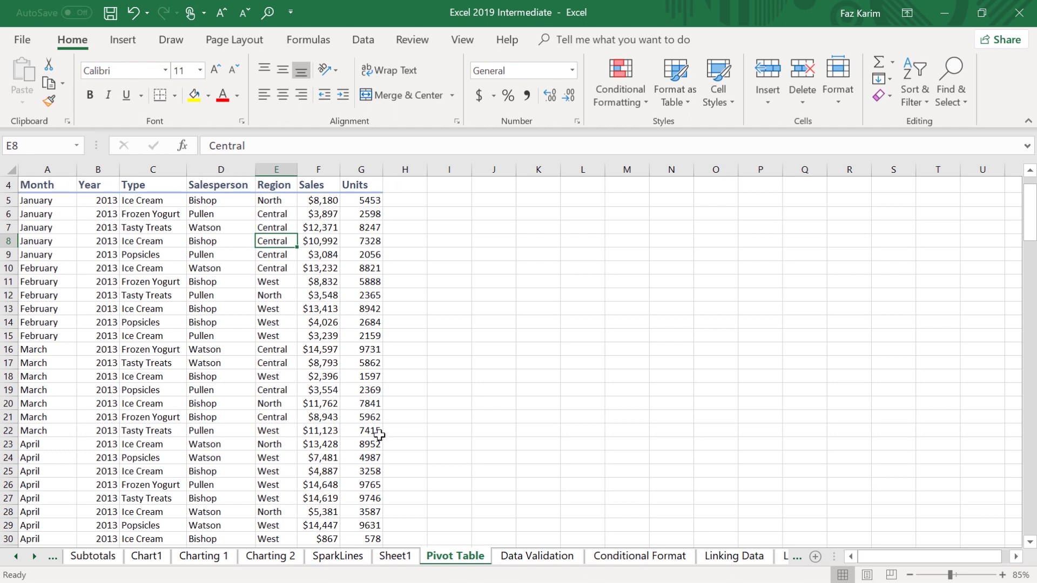
# - Return to Sheet1, sort the PivotTable field list from A to Z, and look through its fields
pyautogui.click(395, 557)
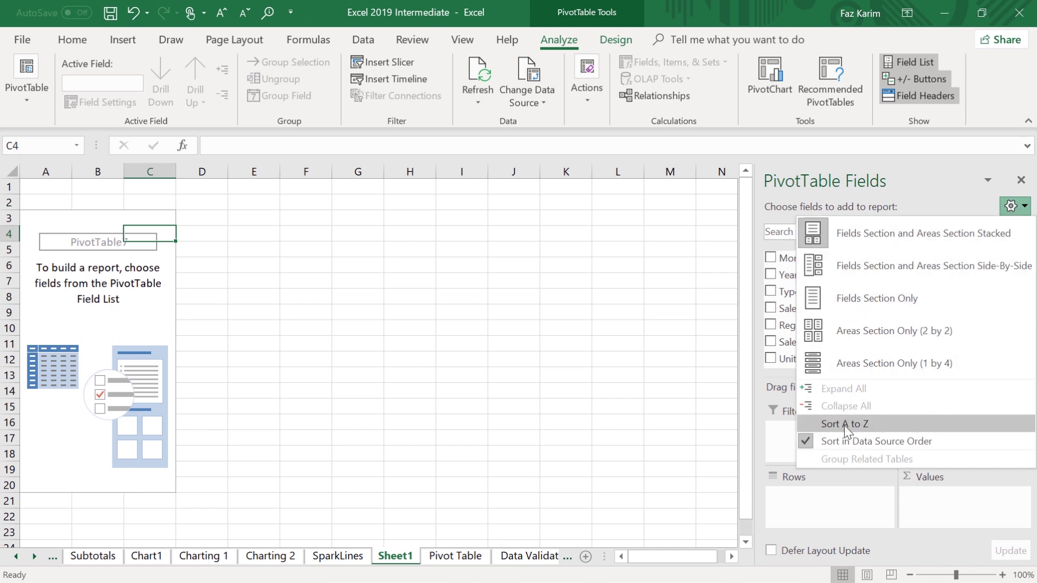
pyautogui.click(867, 425)
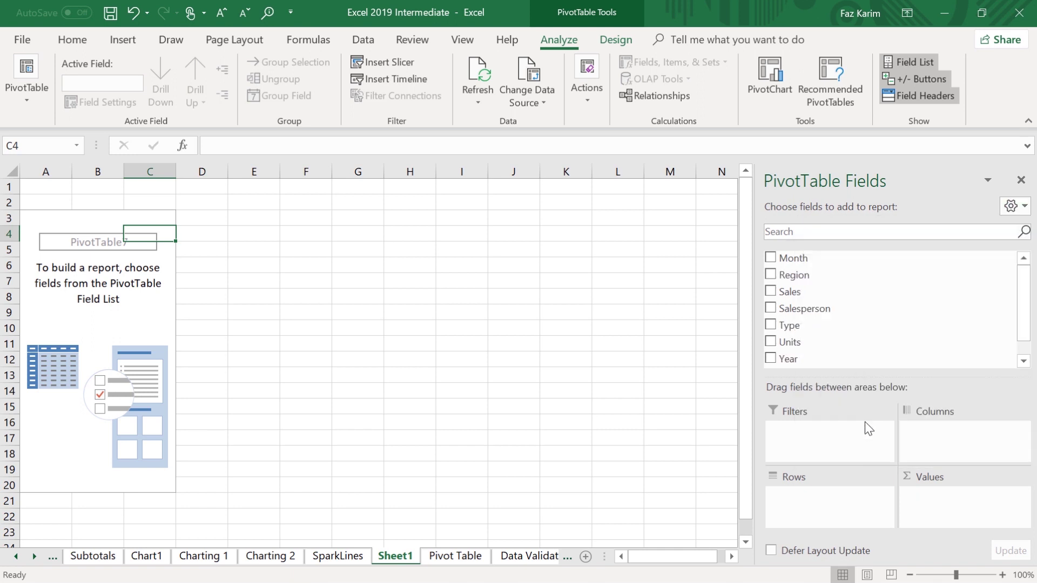
pyautogui.moveTo(1025, 292); pyautogui.dragTo(1024, 341)
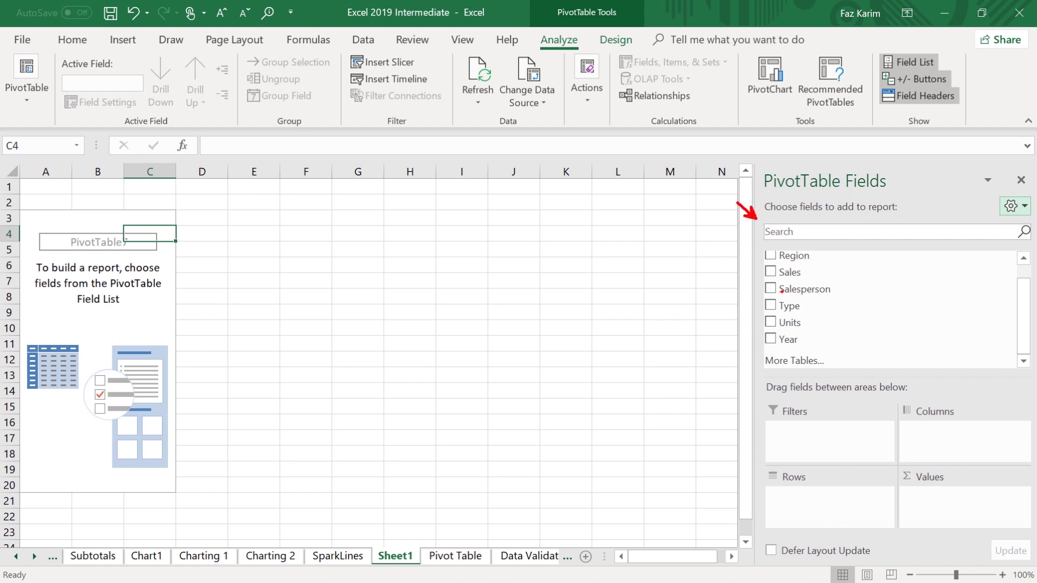
pyautogui.moveTo(757, 239)
pyautogui.mouseDown()
pyautogui.moveTo(789, 300)
pyautogui.moveTo(982, 388)
pyautogui.moveTo(1036, 394)
pyautogui.mouseUp()
pyautogui.moveTo(744, 317); pyautogui.dragTo(672, 293)
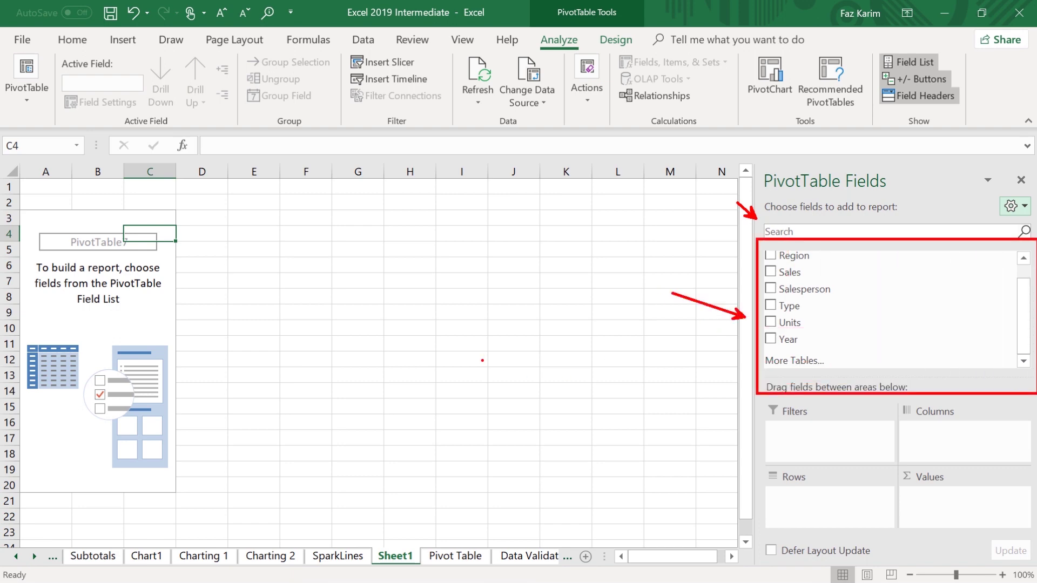
pyautogui.press('Escape')
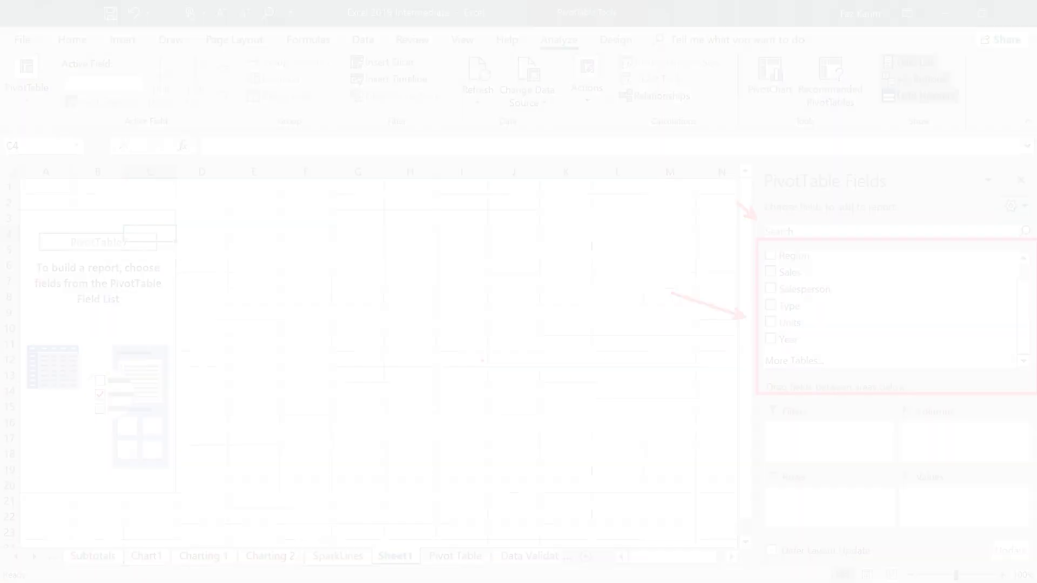
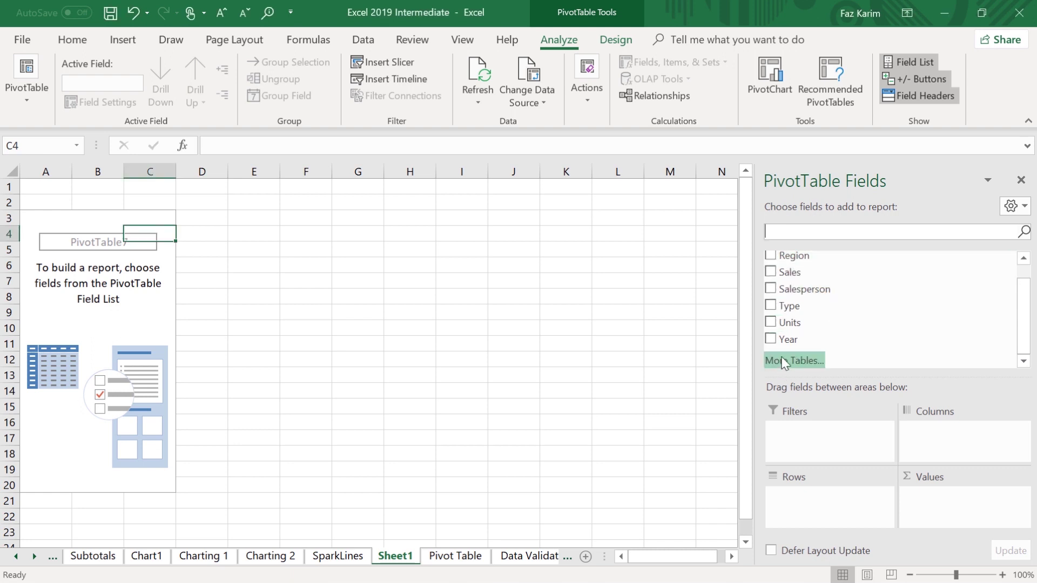
# - Place the Region field in the Filters area and view the choices in its report filter
pyautogui.moveTo(788, 255); pyautogui.dragTo(849, 444)
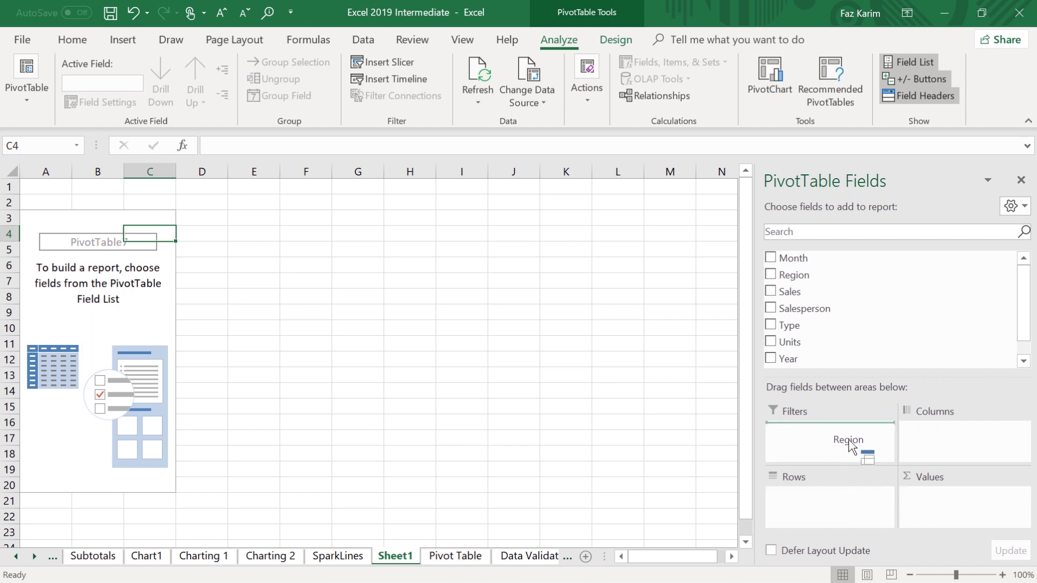
pyautogui.moveTo(849, 444); pyautogui.dragTo(787, 263)
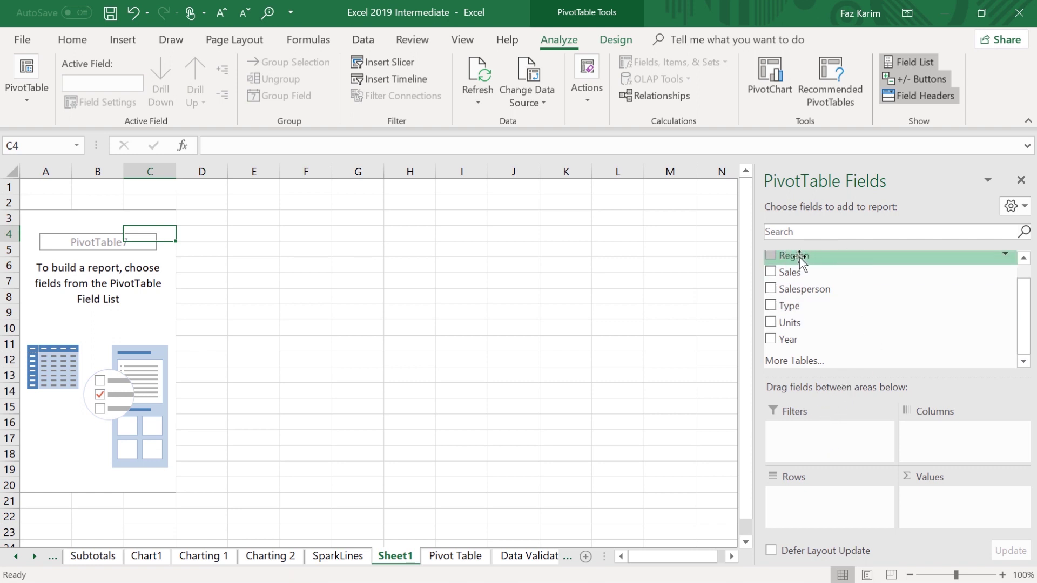
pyautogui.moveTo(814, 262); pyautogui.dragTo(798, 426)
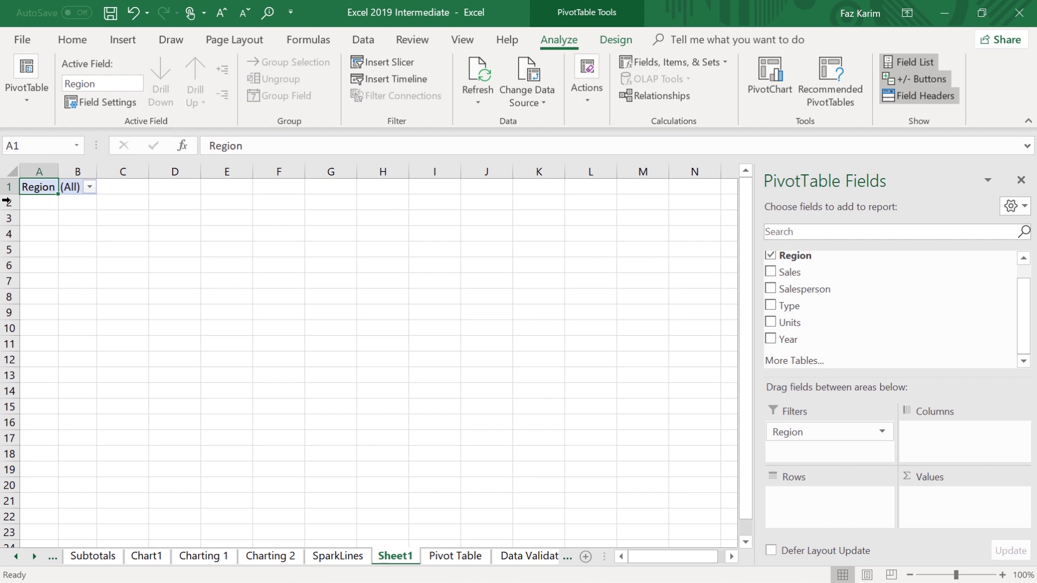
pyautogui.click(88, 188)
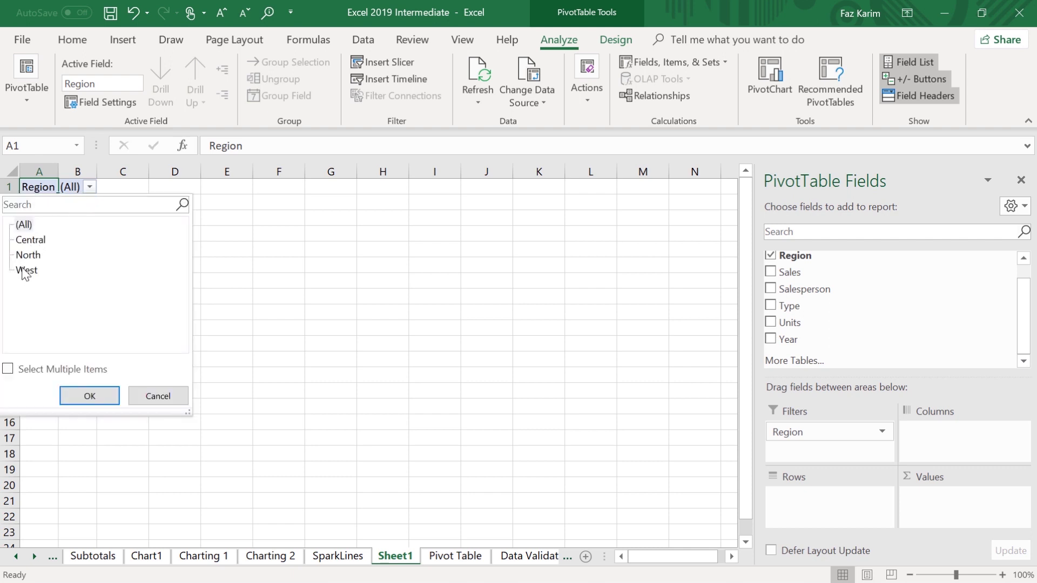
pyautogui.click(268, 233)
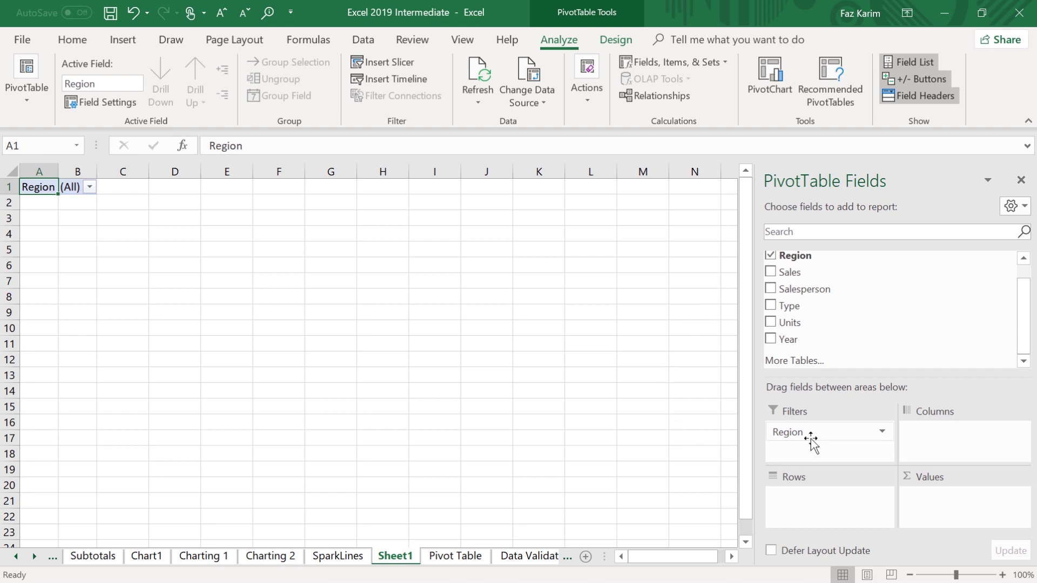
# - Remove the Region field from the pivot table, add it again and return it to the Filters area
pyautogui.click(771, 256)
pyautogui.click(771, 256)
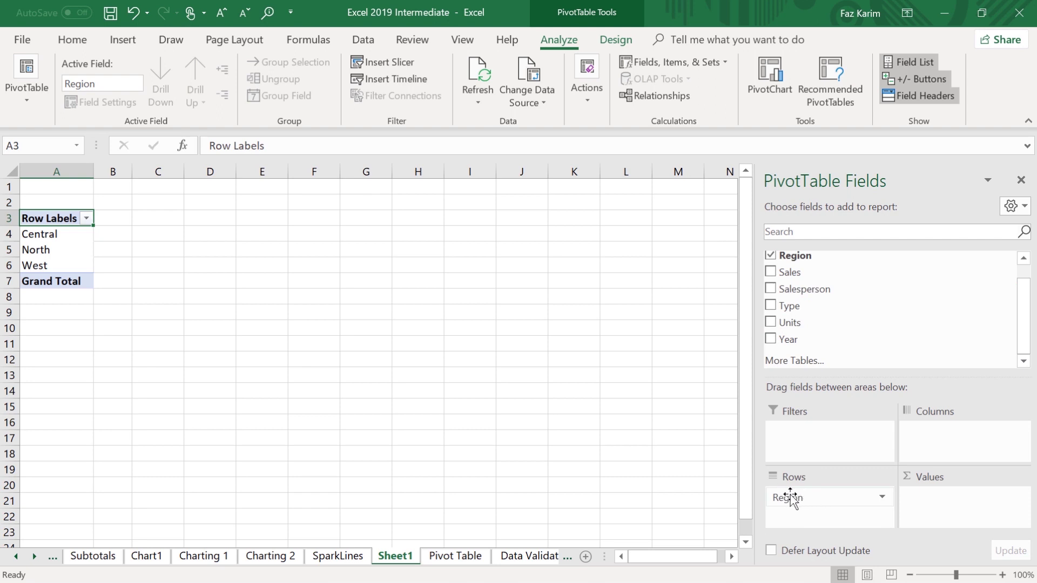
pyautogui.moveTo(808, 502); pyautogui.dragTo(818, 448)
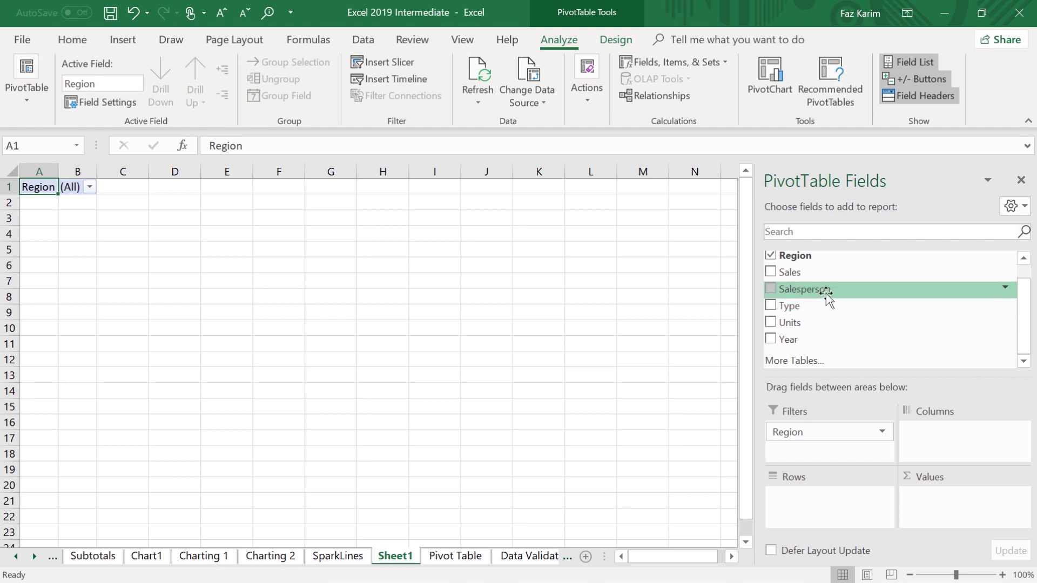
# - Add the Salesperson field to the Rows area of the pivot table
pyautogui.moveTo(826, 292); pyautogui.dragTo(853, 500)
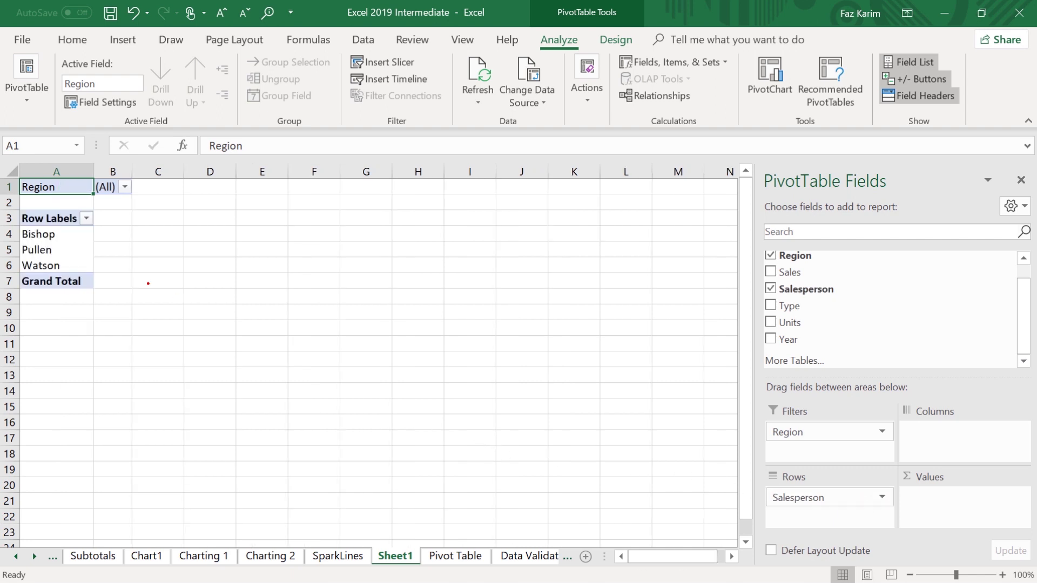
pyautogui.moveTo(105, 245); pyautogui.dragTo(180, 245)
pyautogui.moveTo(13, 228)
pyautogui.mouseDown()
pyautogui.moveTo(12, 212)
pyautogui.moveTo(1, 271)
pyautogui.mouseUp()
pyautogui.press('Escape')
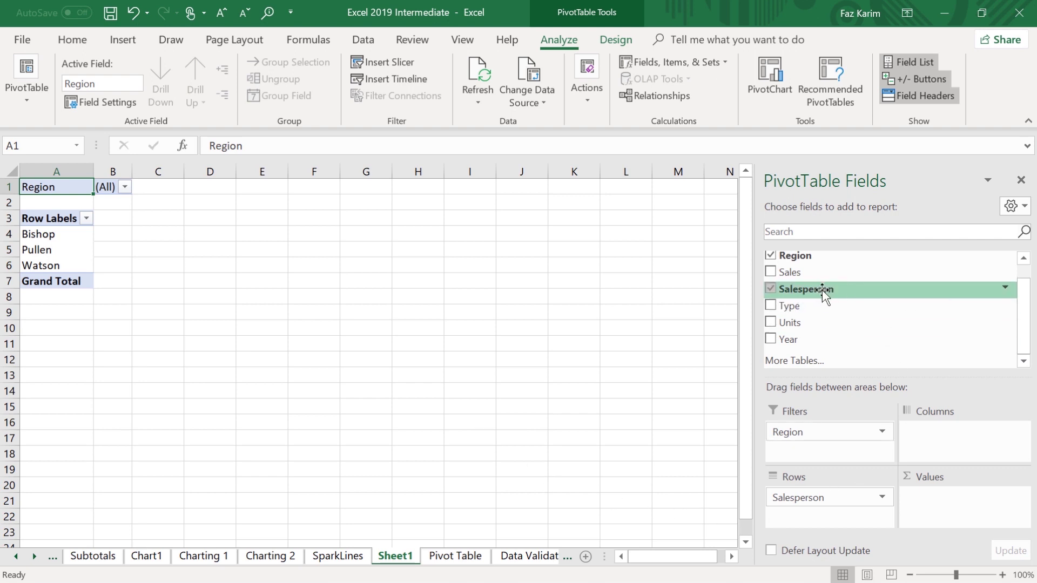
# - Move the Salesperson field to Filters and back to Rows, and view the Row Labels sort and filter options
pyautogui.moveTo(821, 289); pyautogui.dragTo(797, 451)
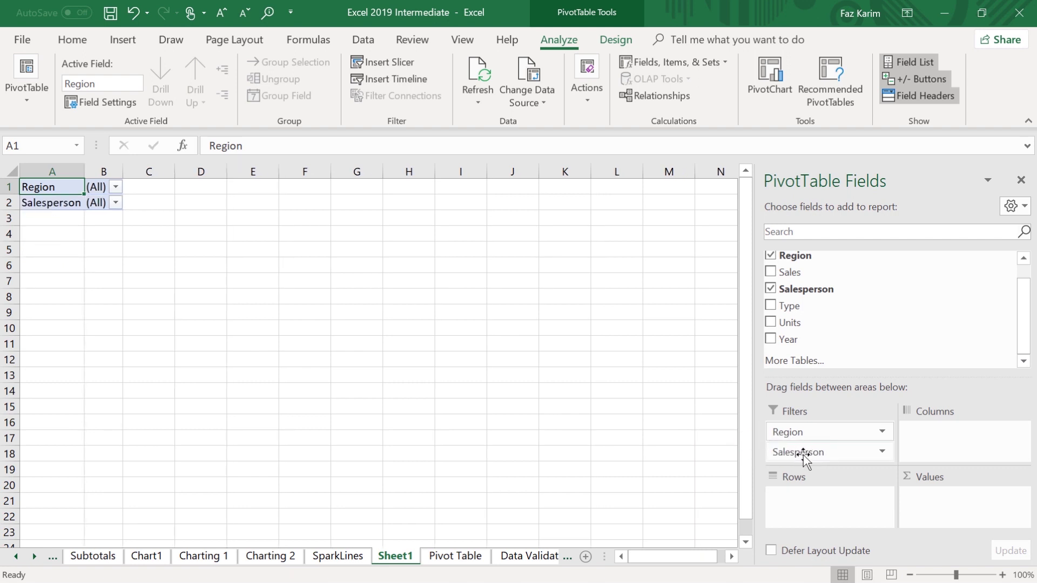
pyautogui.moveTo(810, 454); pyautogui.dragTo(806, 505)
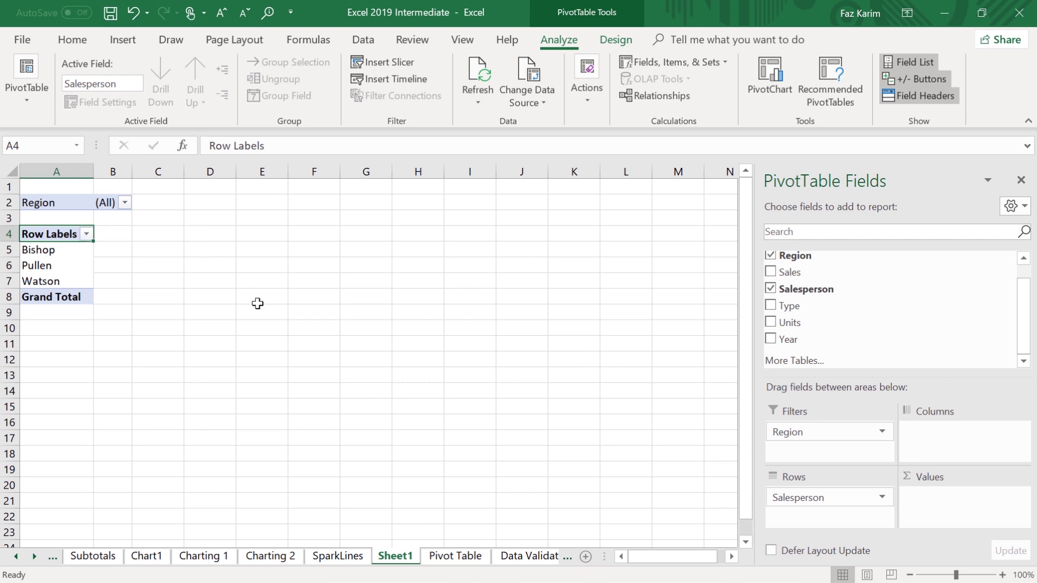
pyautogui.click(86, 234)
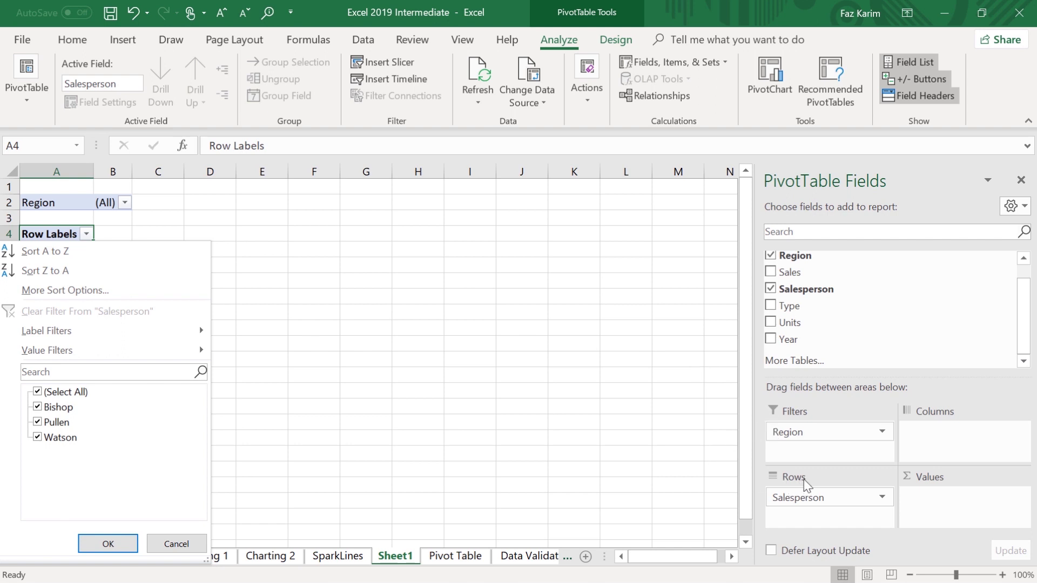
pyautogui.click(87, 238)
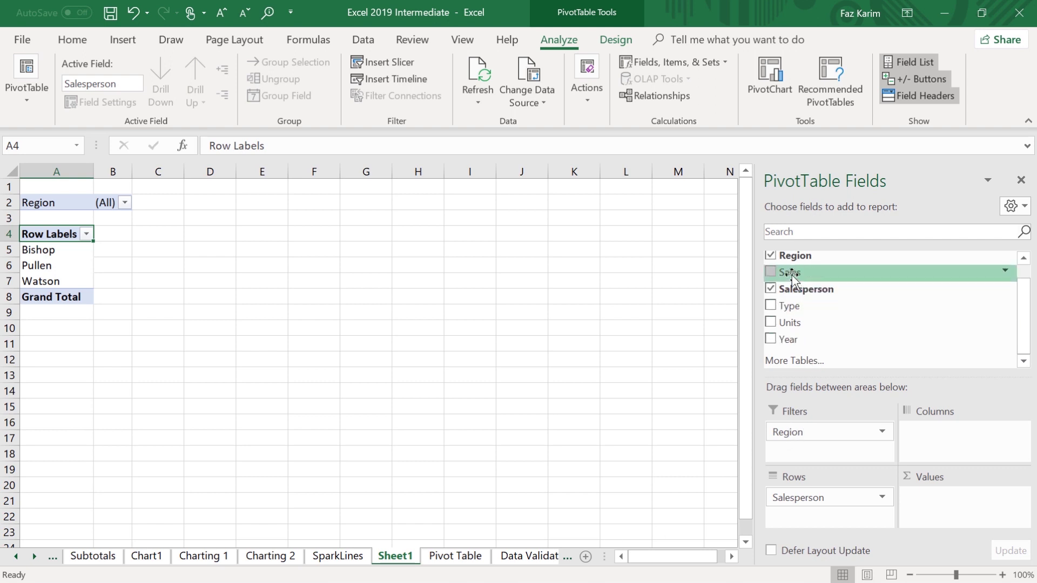
# - Add the Sales field to the Values area and view the choices in the Region report filter
pyautogui.moveTo(794, 278); pyautogui.dragTo(966, 510)
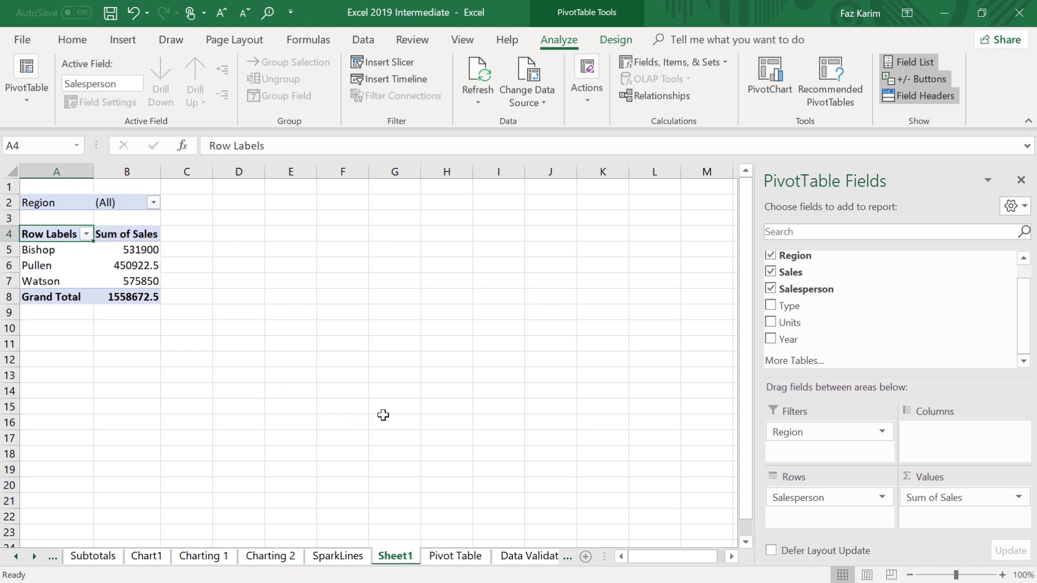
pyautogui.click(153, 203)
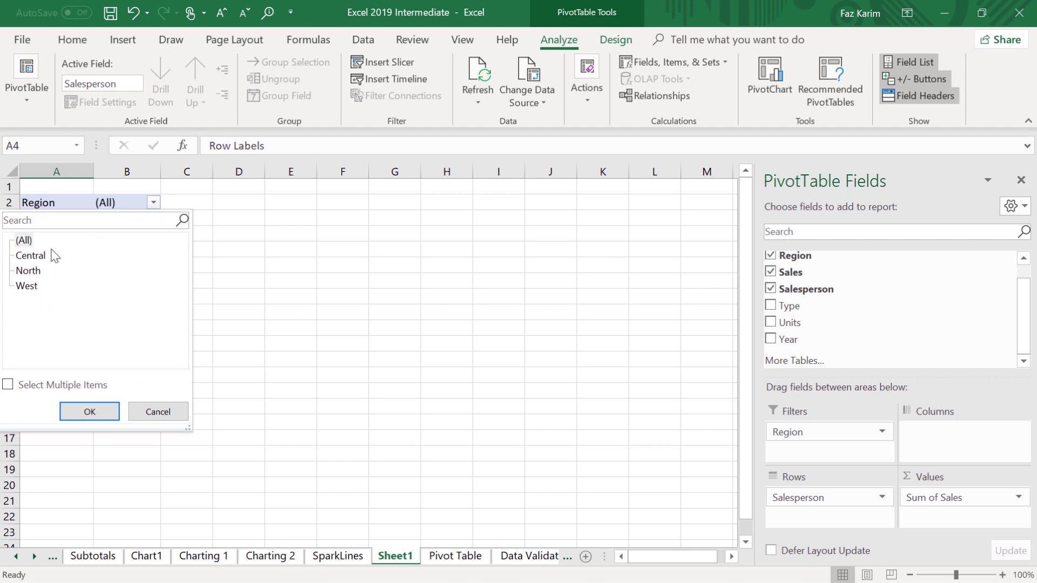
pyautogui.click(292, 379)
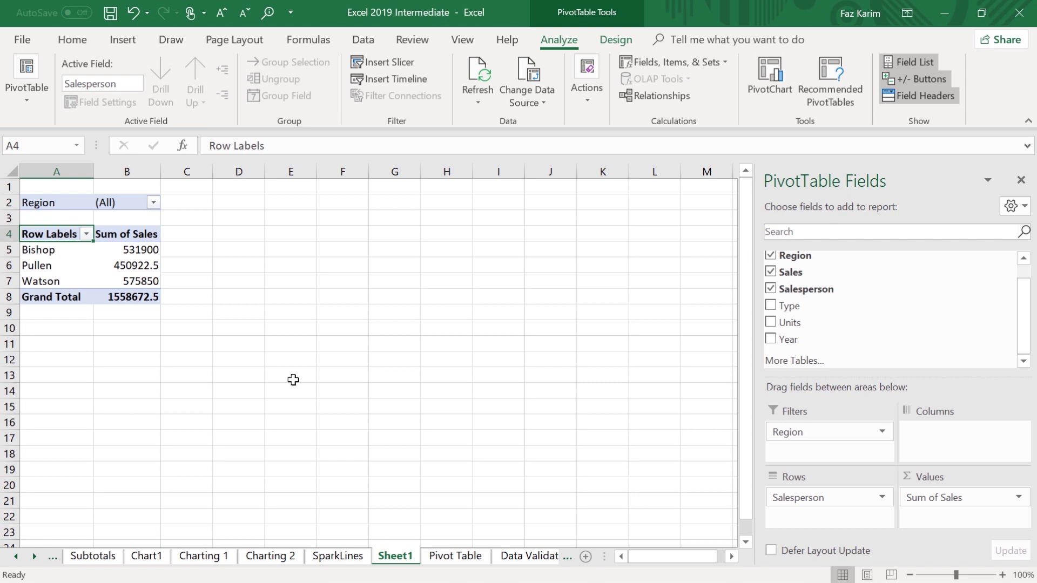
# - Sort the salespeople in the pivot table by Sum of Sales from largest to smallest
pyautogui.click(136, 250)
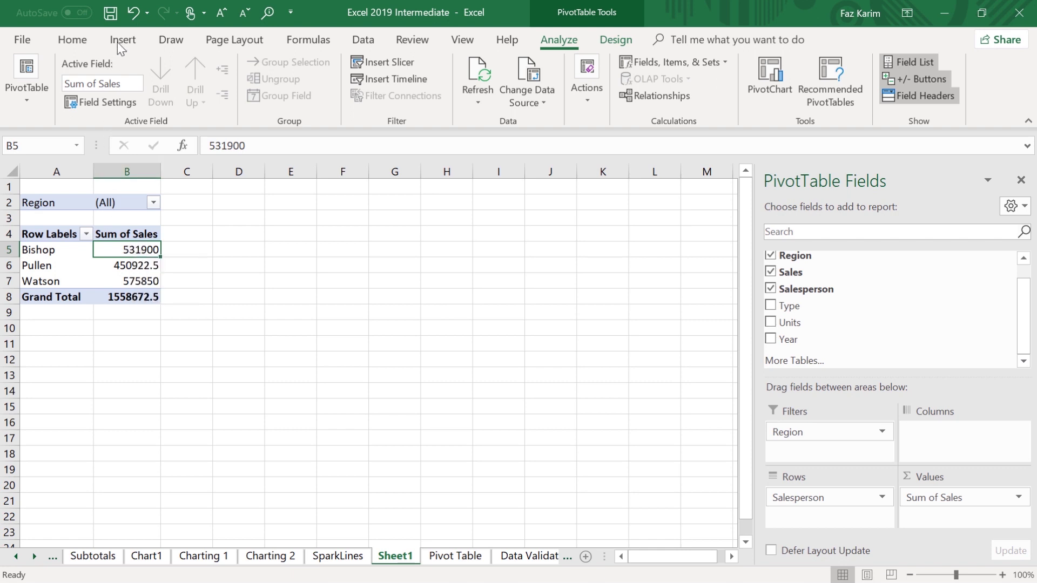
pyautogui.click(368, 44)
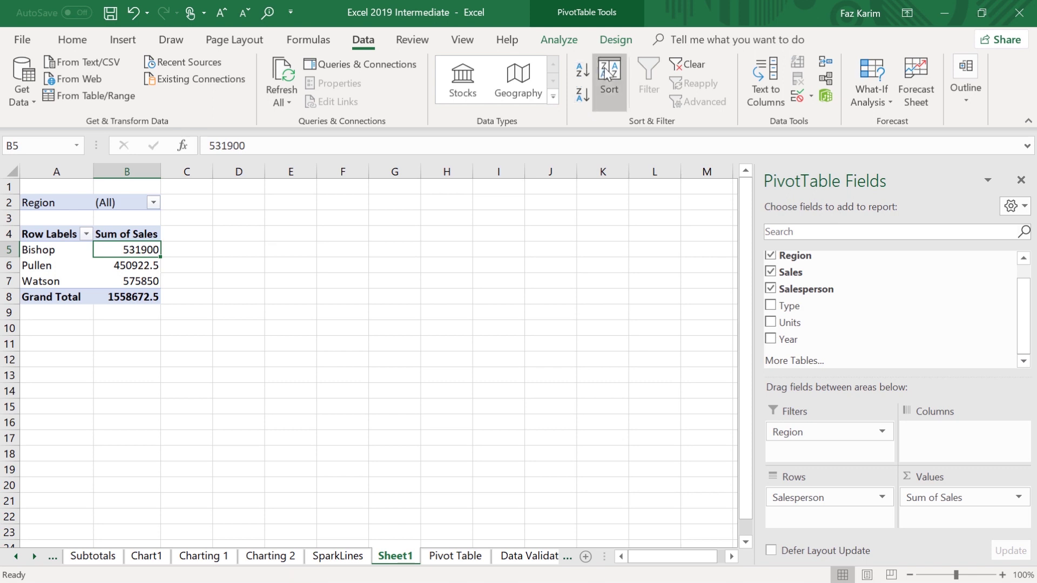
pyautogui.rightClick(142, 251)
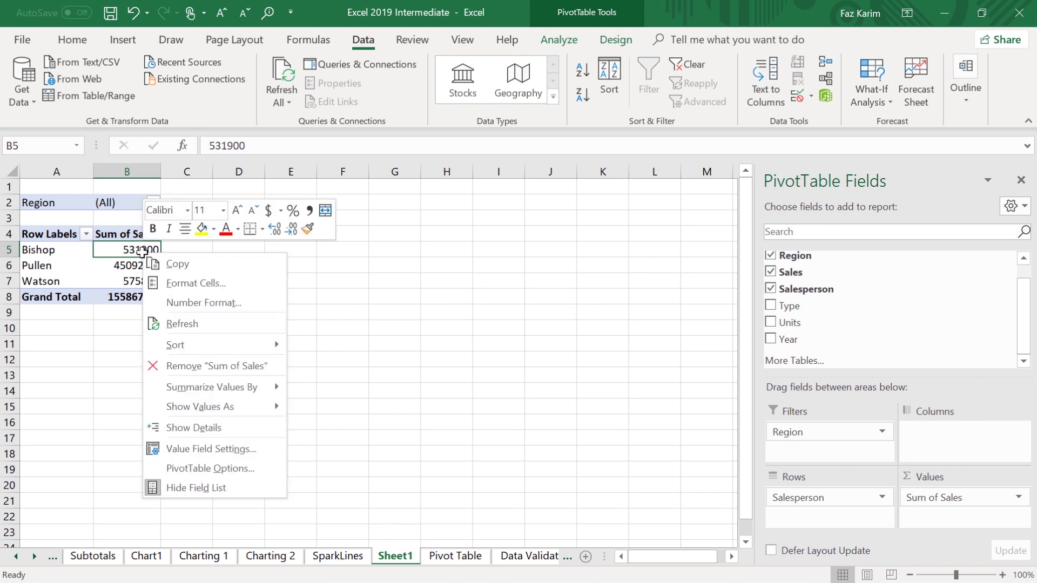
pyautogui.moveTo(174, 345)
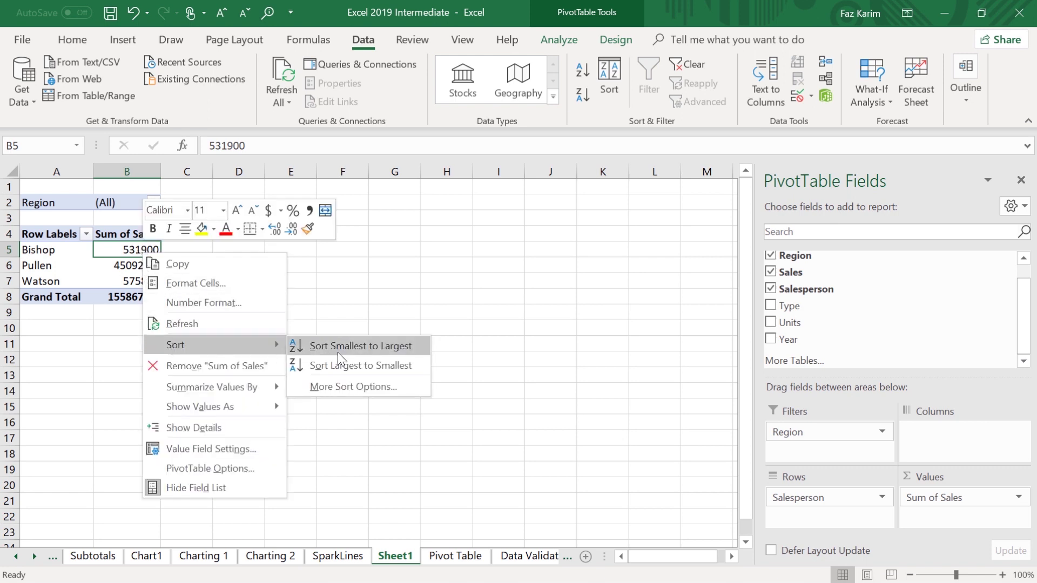
pyautogui.click(370, 367)
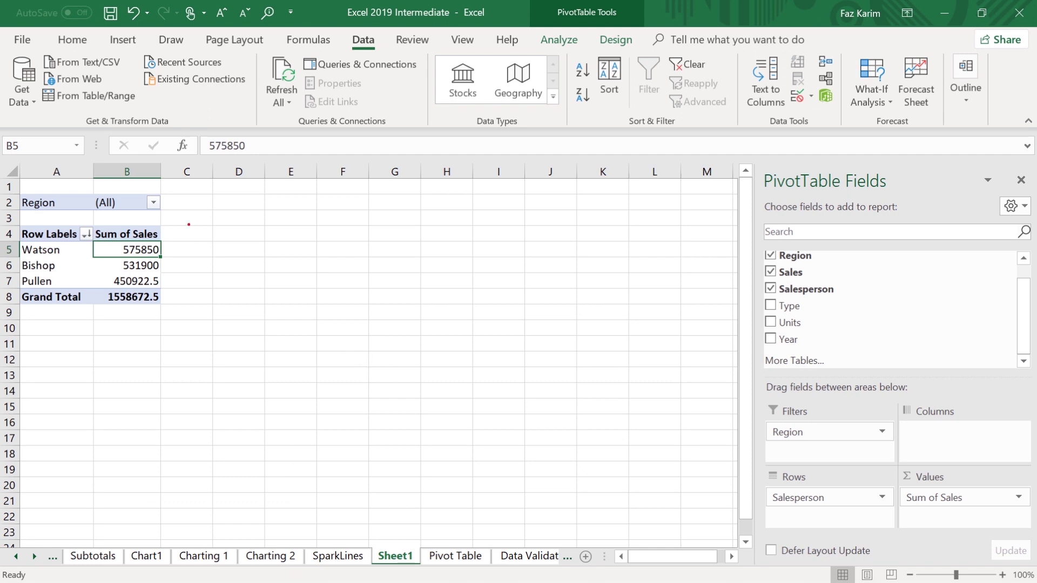
pyautogui.moveTo(163, 237); pyautogui.dragTo(247, 218)
pyautogui.moveTo(10, 252); pyautogui.dragTo(1, 231)
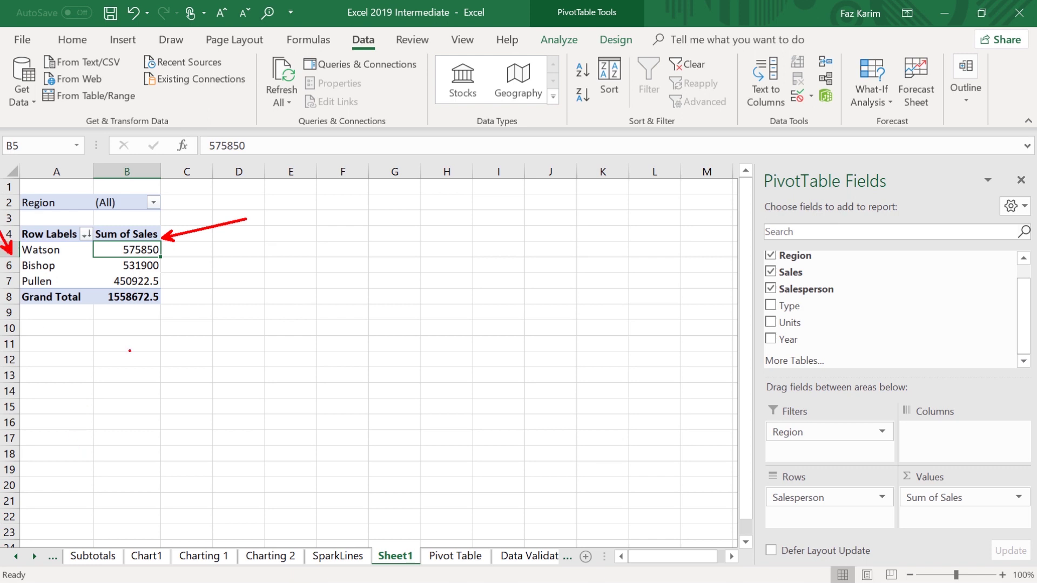
pyautogui.press('Escape')
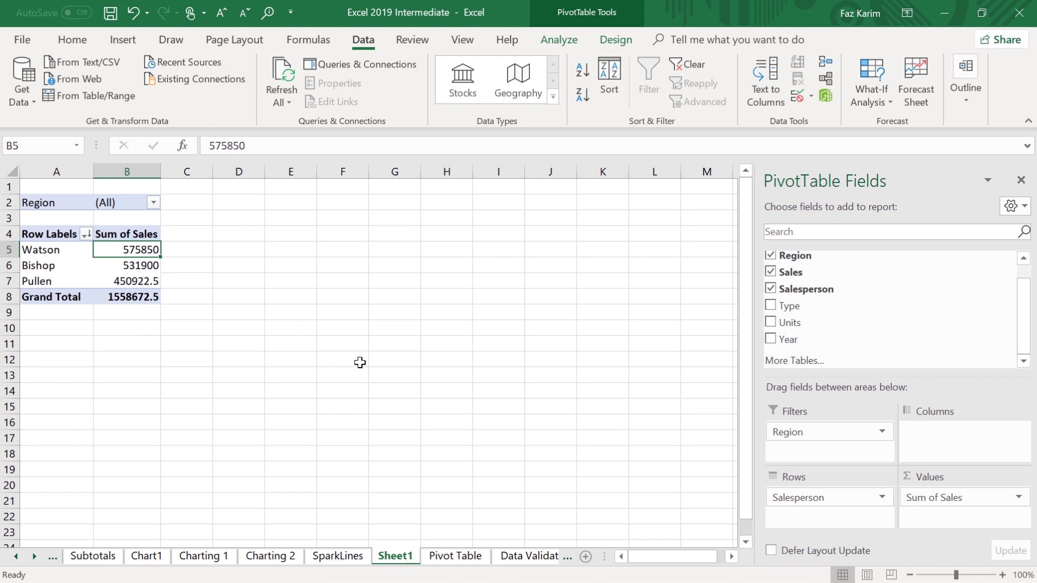
# - Set the number format of the Sum of Sales values to Currency with the $ symbol and two decimal places
pyautogui.rightClick(141, 251)
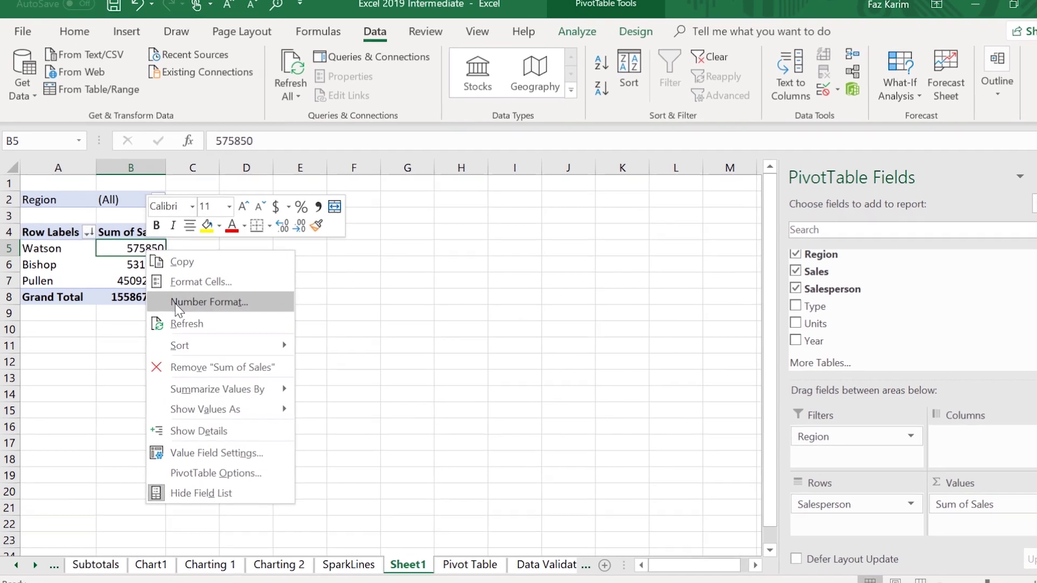
pyautogui.click(169, 303)
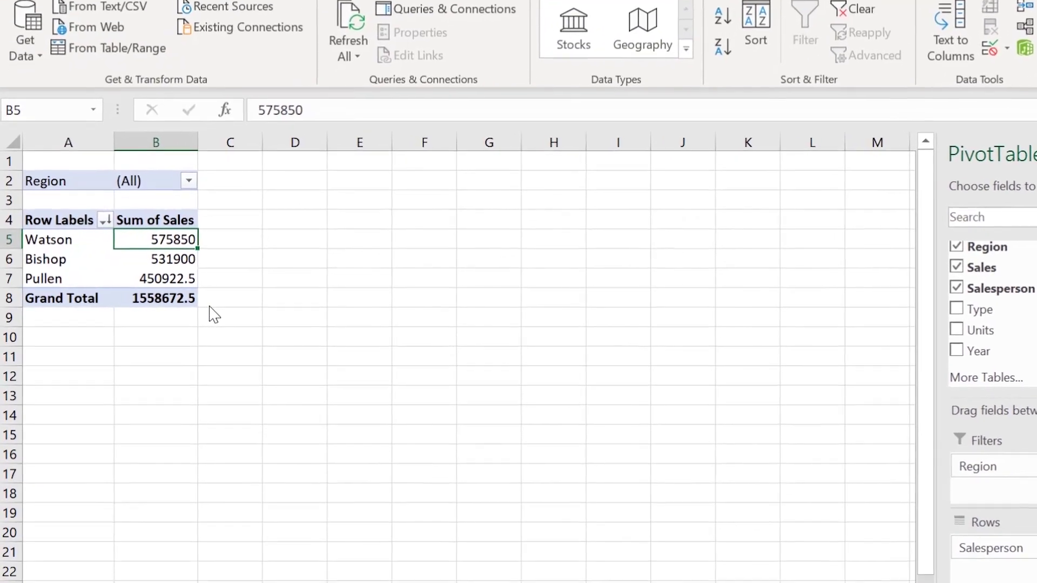
pyautogui.click(71, 172)
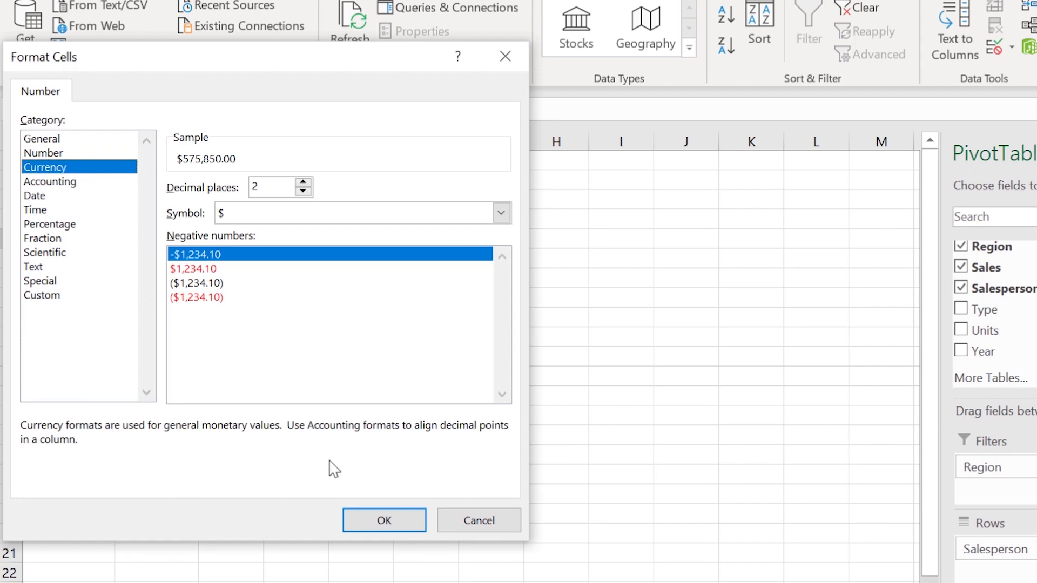
pyautogui.click(376, 521)
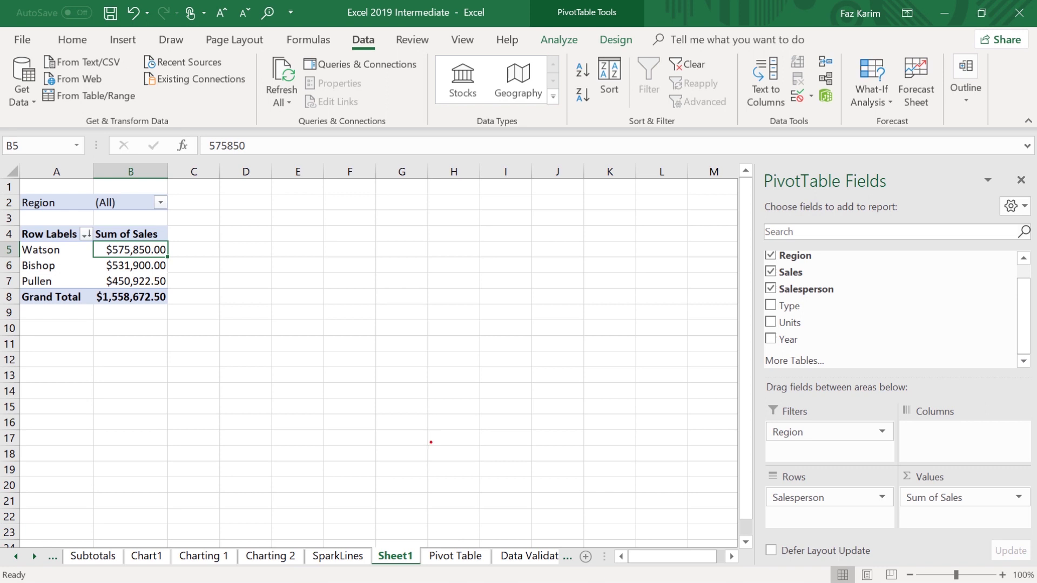
pyautogui.moveTo(176, 268); pyautogui.dragTo(274, 271)
pyautogui.moveTo(169, 307); pyautogui.dragTo(228, 384)
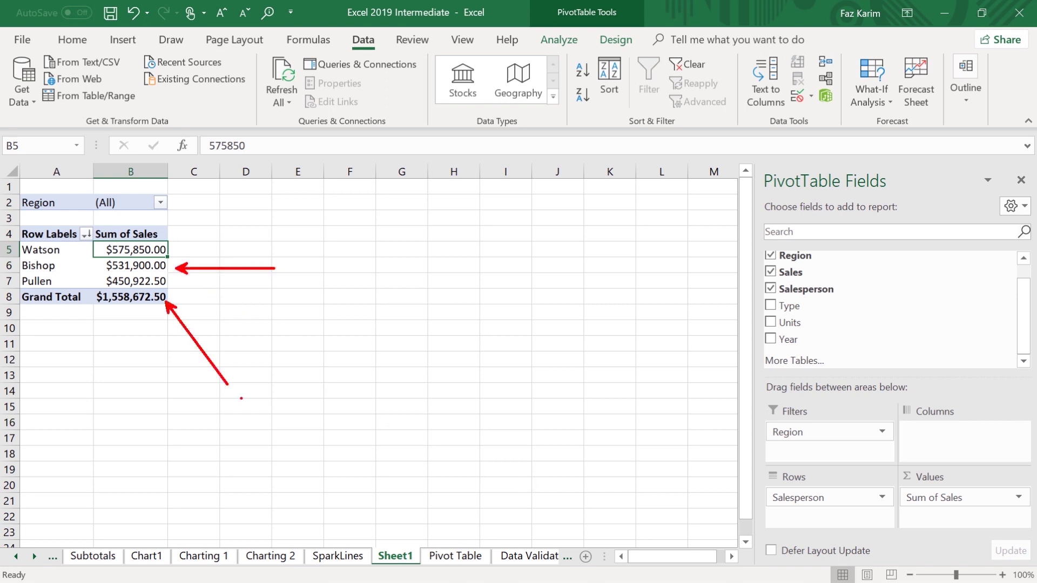
pyautogui.press('Escape')
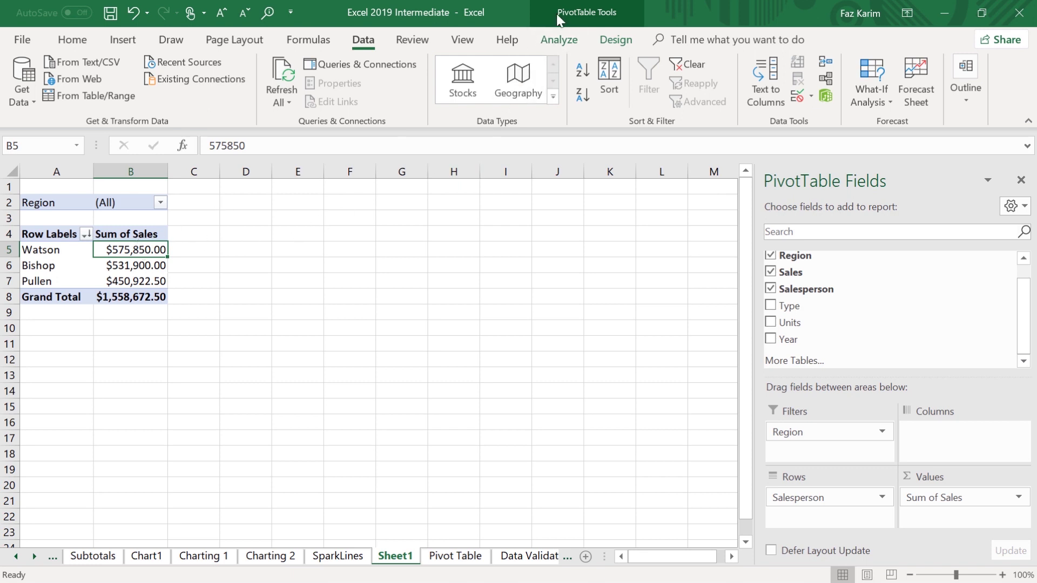
# - Insert a slicer for the Region field of the pivot table
pyautogui.click(559, 39)
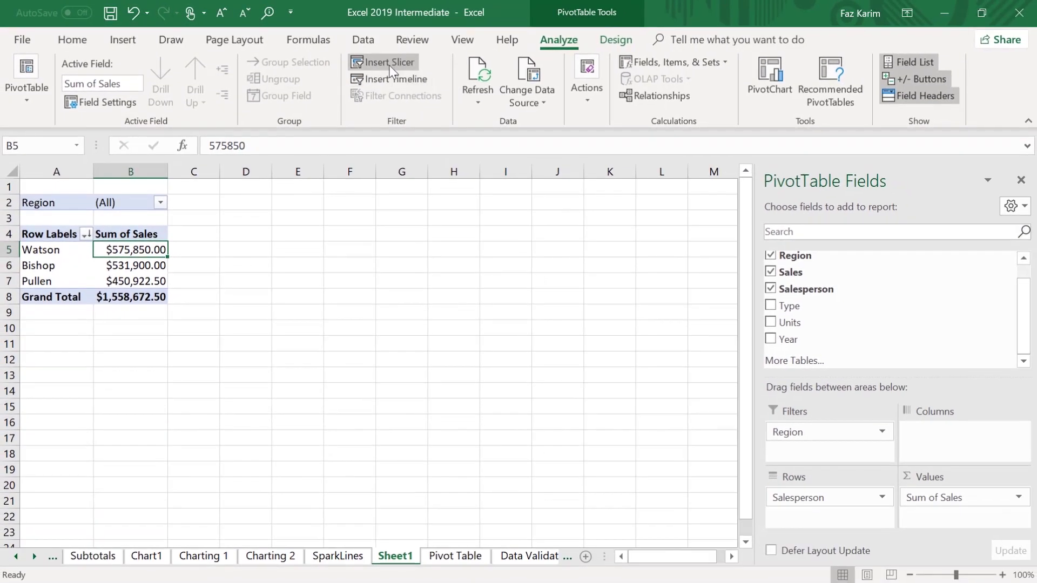
pyautogui.click(390, 64)
pyautogui.moveTo(153, 239); pyautogui.dragTo(452, 179)
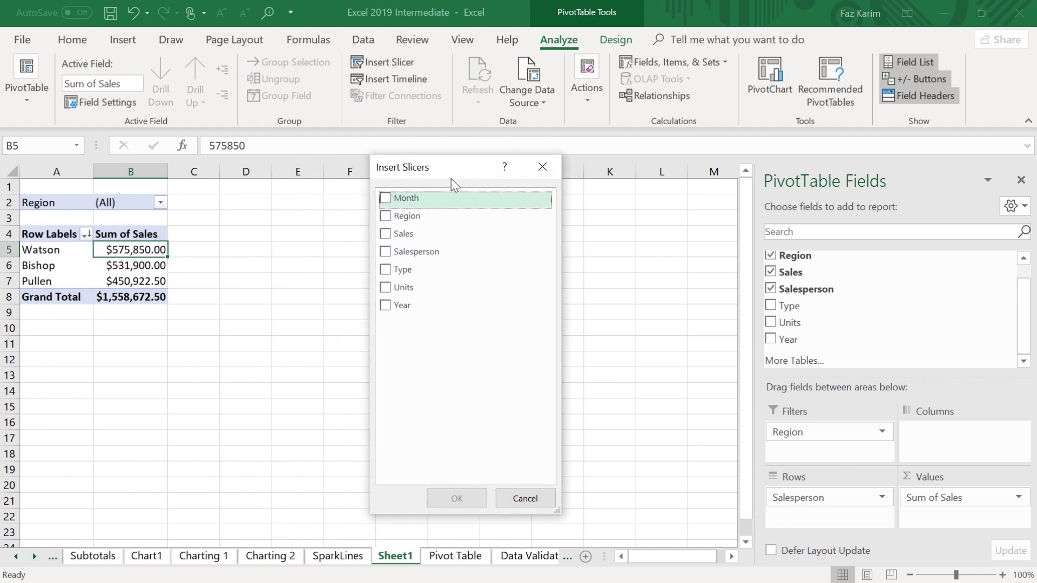
pyautogui.click(382, 215)
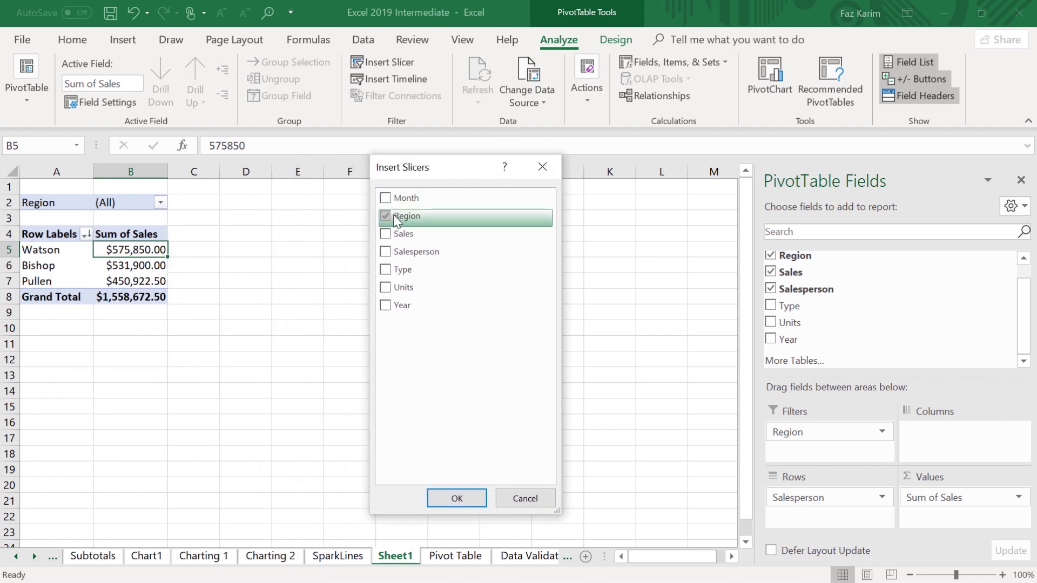
pyautogui.click(468, 495)
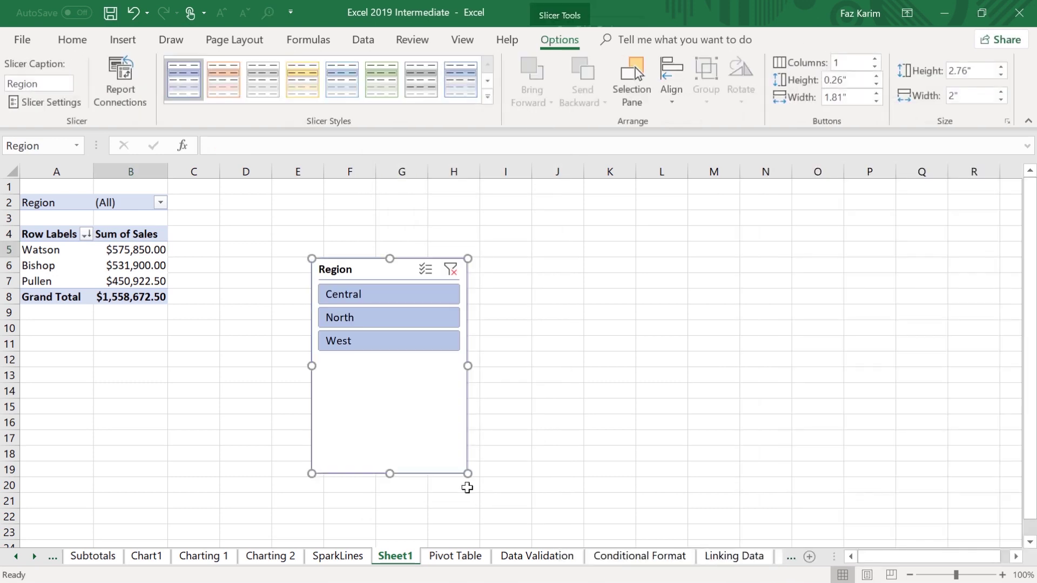
# - Fit the Region slicer beside the pivot table at about 1.6" high, and use it to filter the report to Central
pyautogui.moveTo(389, 474); pyautogui.dragTo(391, 382)
pyautogui.moveTo(384, 270); pyautogui.dragTo(330, 194)
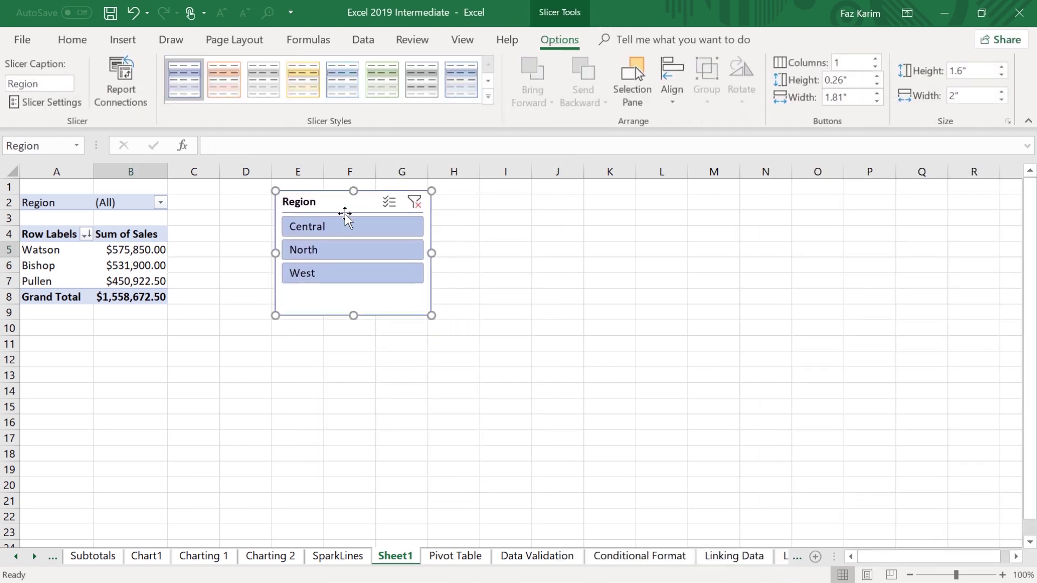
pyautogui.click(329, 226)
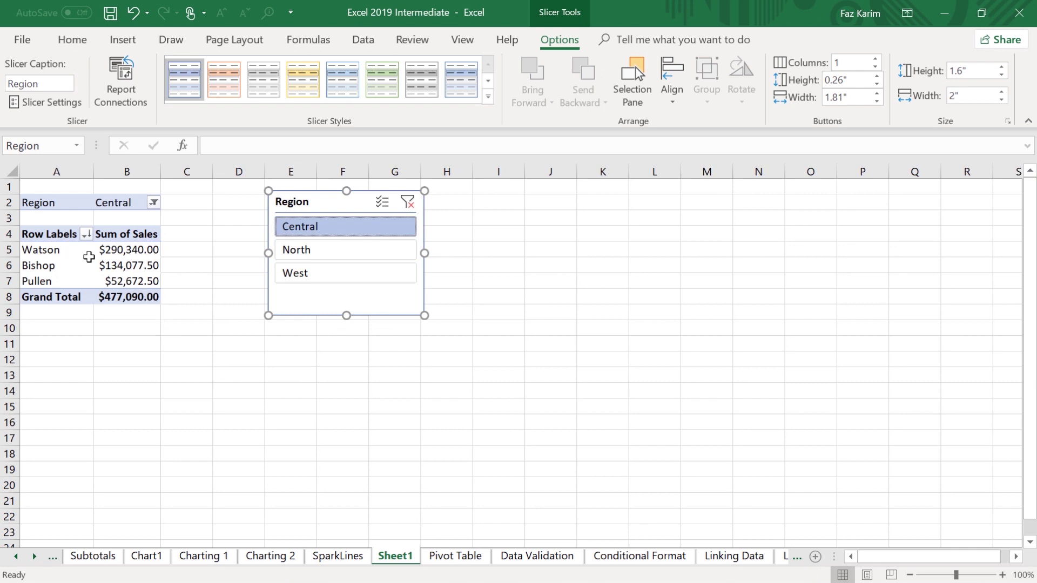
# - Use the Region slicer to filter the pivot table by Central, North and finally West, and select a value in the pivot table
pyautogui.click(301, 255)
pyautogui.click(363, 226)
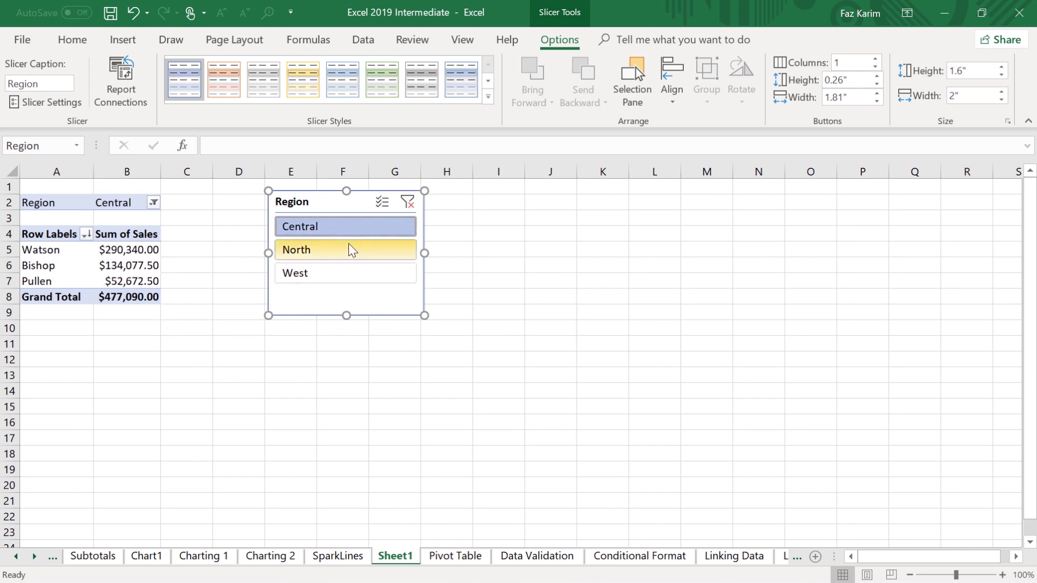
pyautogui.click(341, 251)
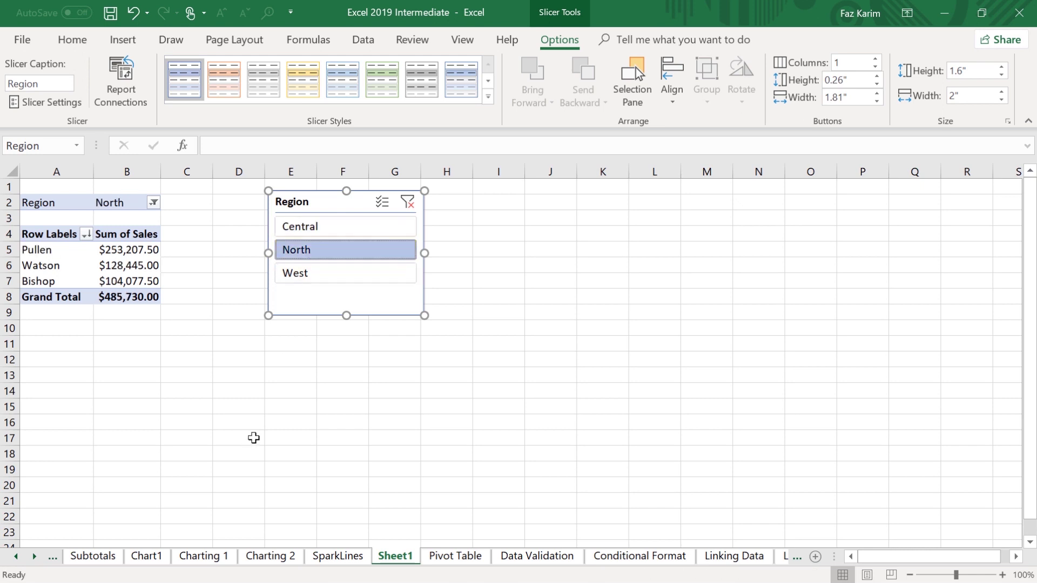
pyautogui.click(353, 277)
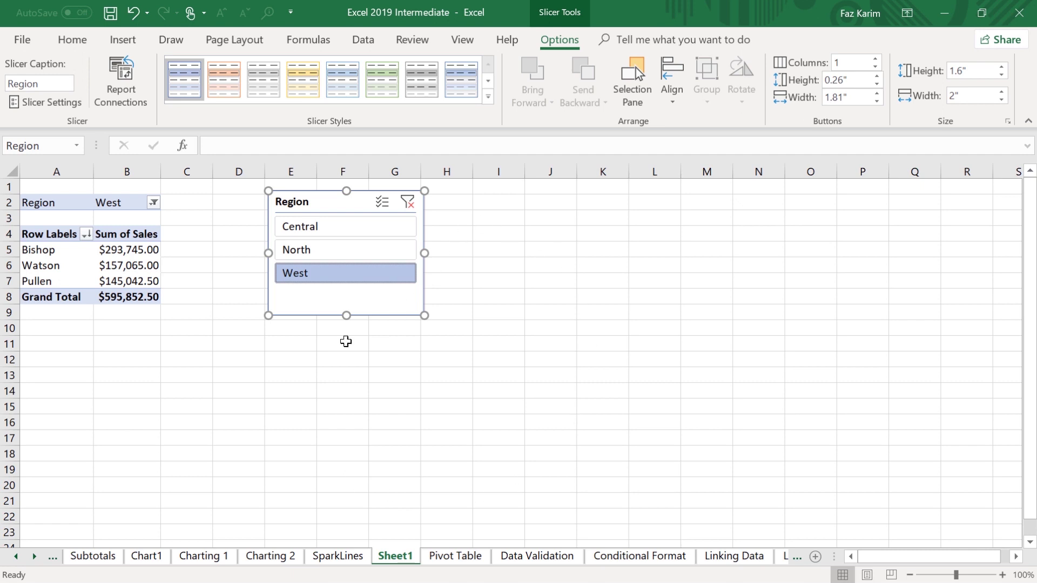
pyautogui.click(144, 261)
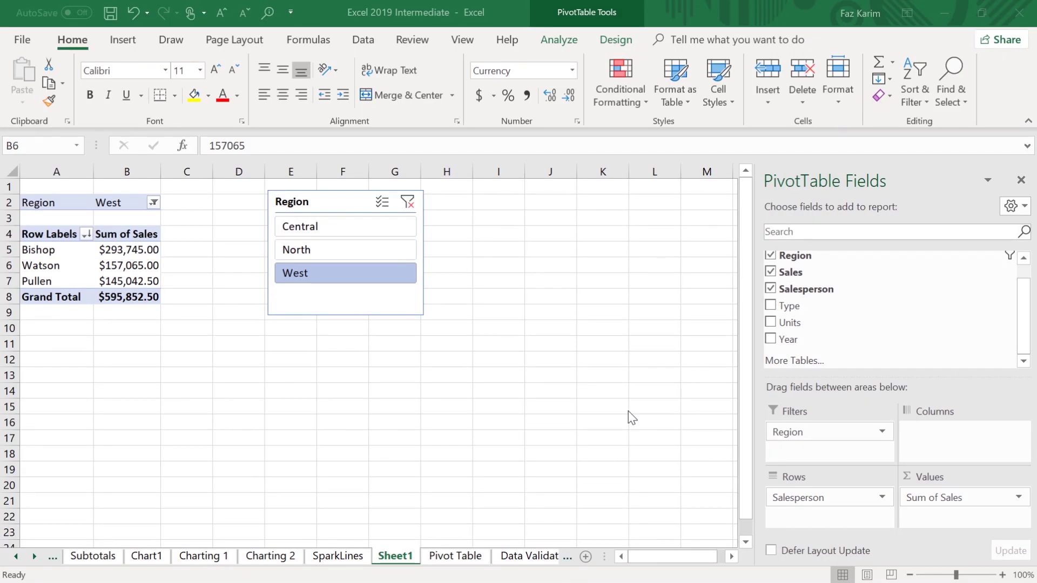
pyautogui.moveTo(246, 182)
pyautogui.mouseDown()
pyautogui.moveTo(329, 259)
pyautogui.moveTo(480, 359)
pyautogui.mouseUp()
pyautogui.moveTo(232, 271); pyautogui.dragTo(169, 270)
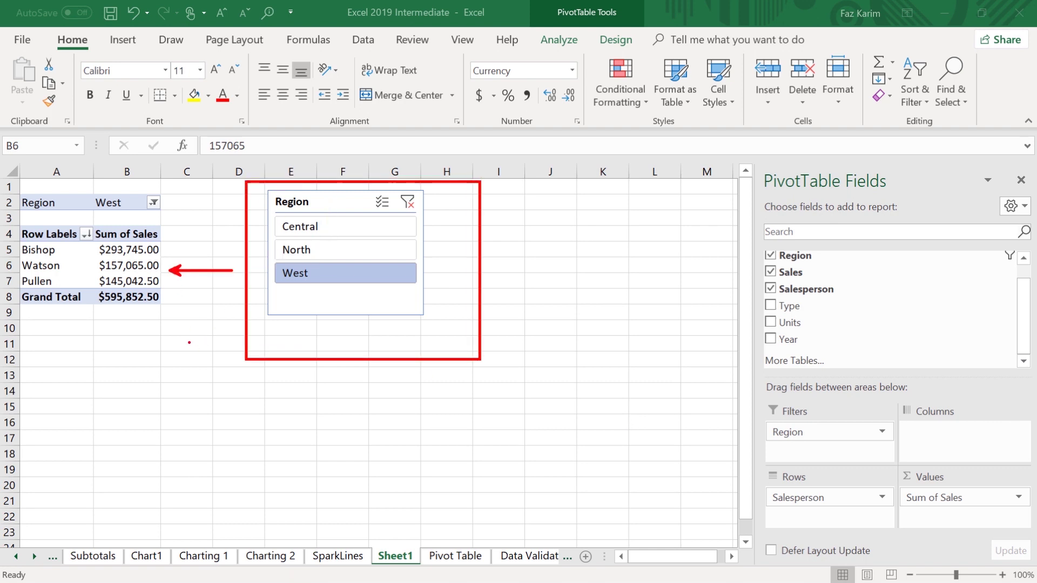
pyautogui.moveTo(89, 222); pyautogui.dragTo(159, 320)
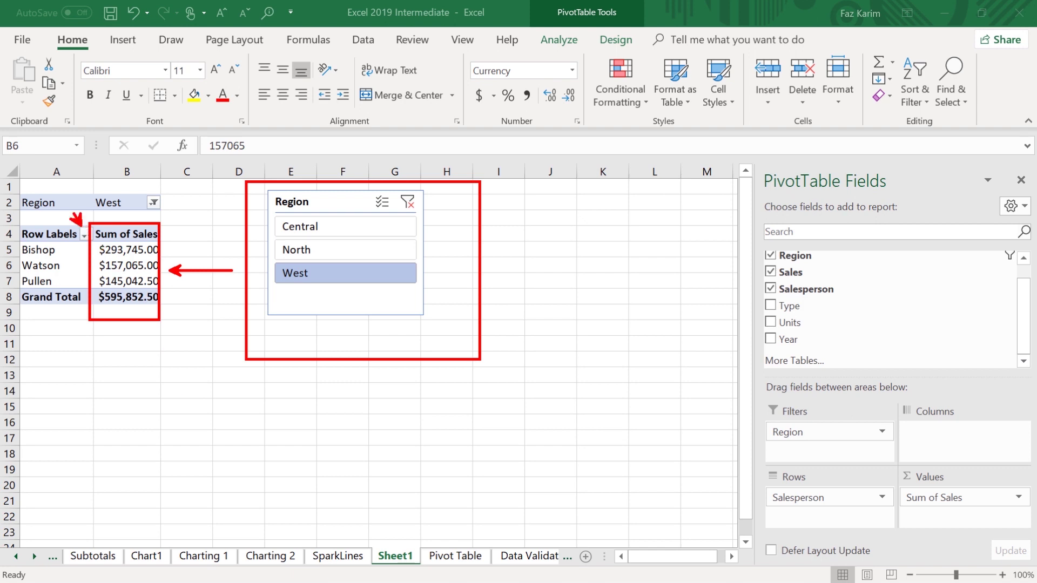
pyautogui.moveTo(51, 189); pyautogui.dragTo(82, 226)
pyautogui.moveTo(745, 382); pyautogui.dragTo(909, 475)
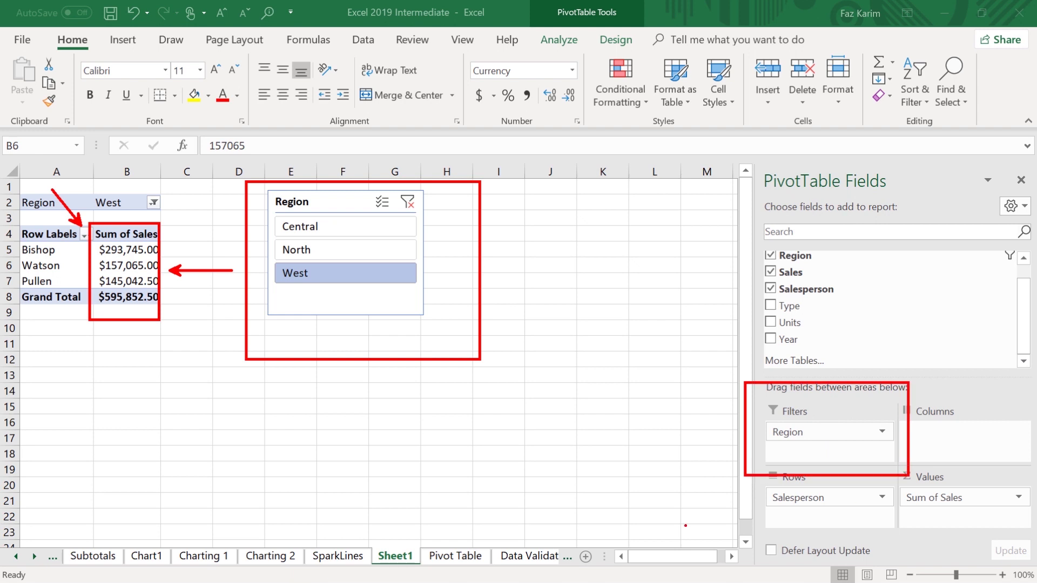
pyautogui.press('Escape')
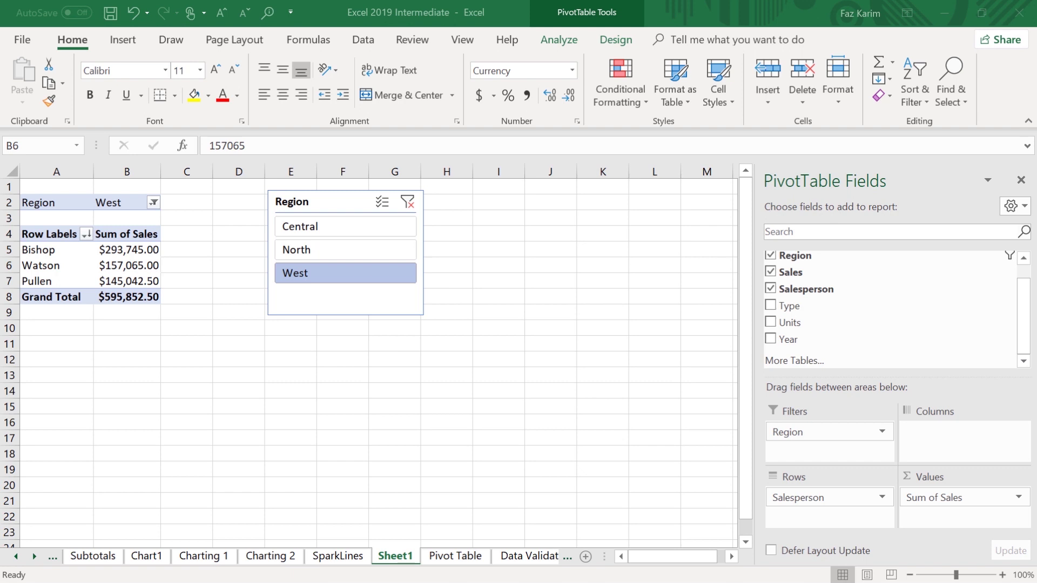
# - Add the Type field to the pivot table's Rows area below Salesperson
pyautogui.click(796, 307)
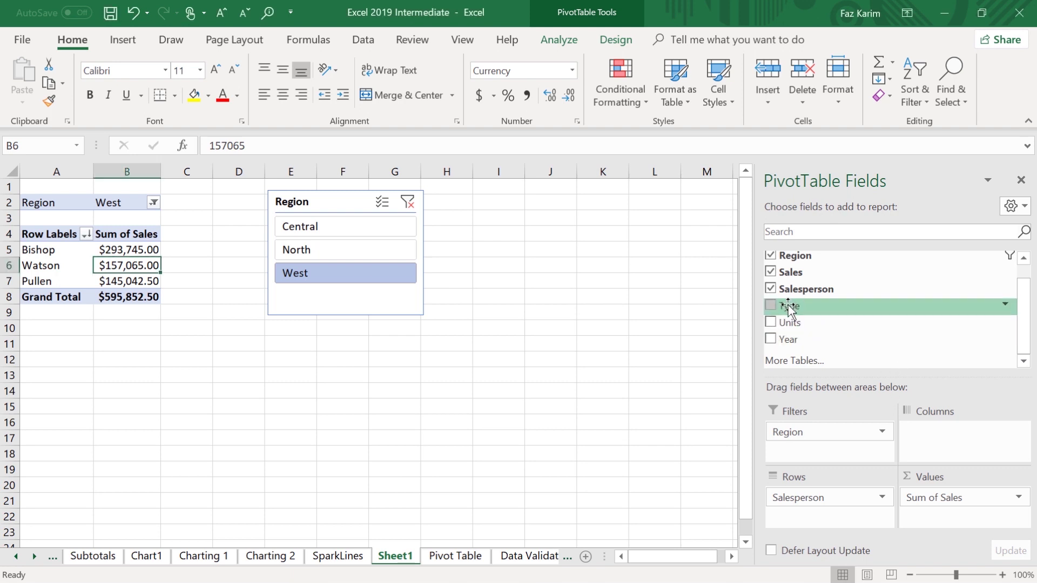
pyautogui.moveTo(787, 305); pyautogui.dragTo(835, 511)
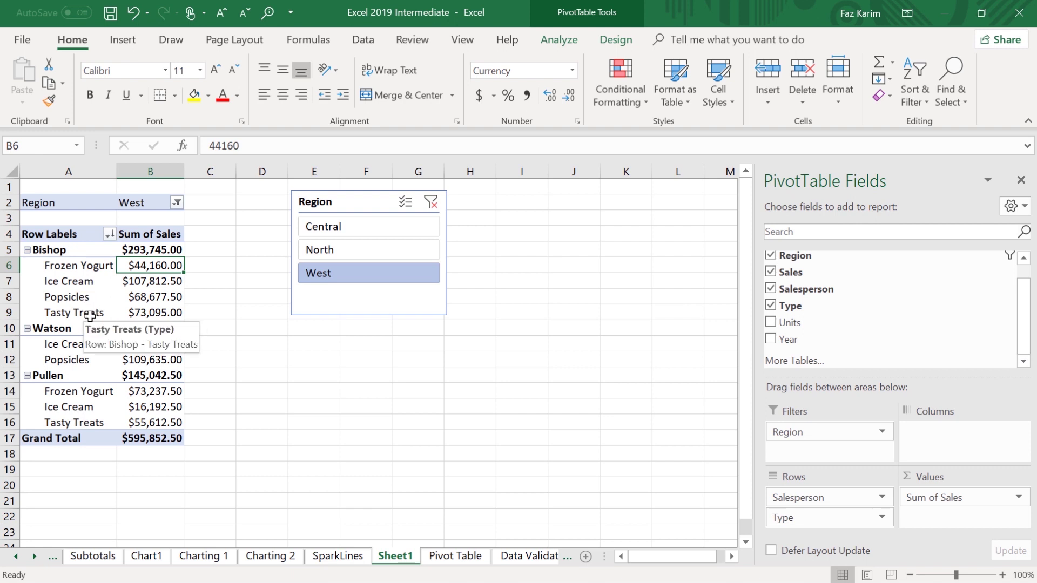
# - Sort the types within each salesperson by Sum of Sales from largest to smallest
pyautogui.rightClick(150, 267)
pyautogui.moveTo(190, 364)
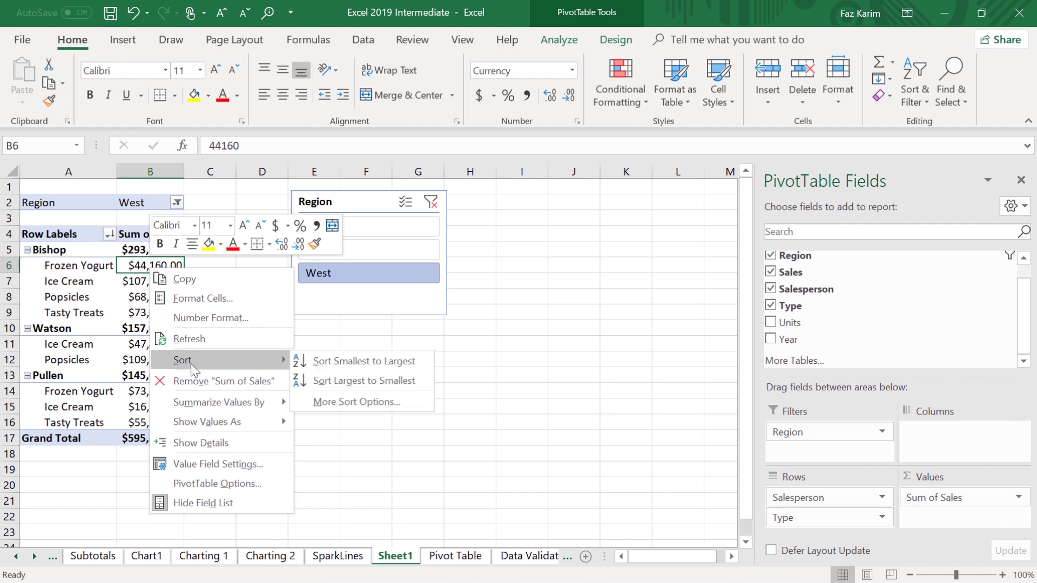
pyautogui.click(354, 379)
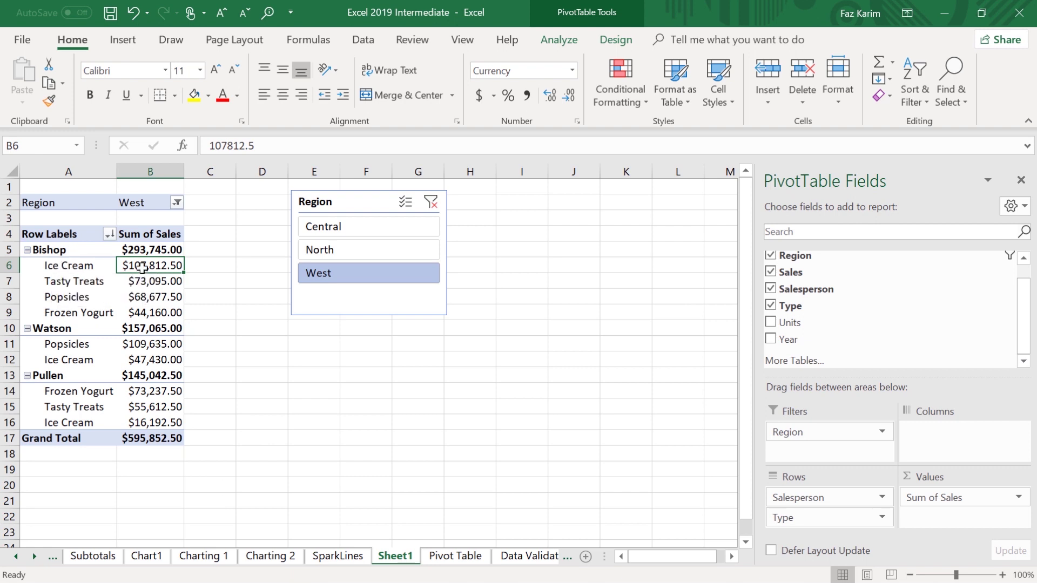
pyautogui.moveTo(141, 267)
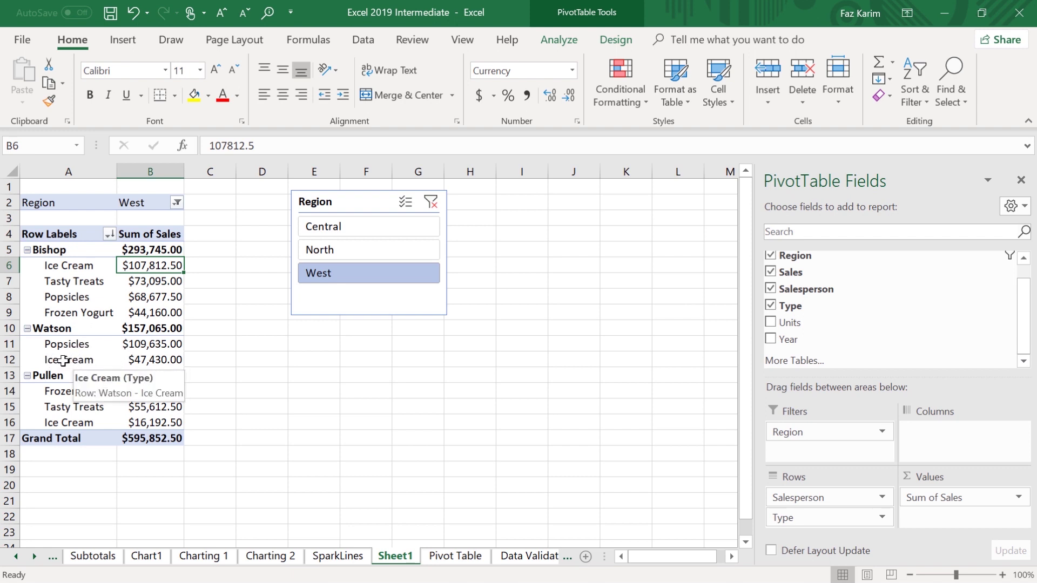
pyautogui.moveTo(154, 359)
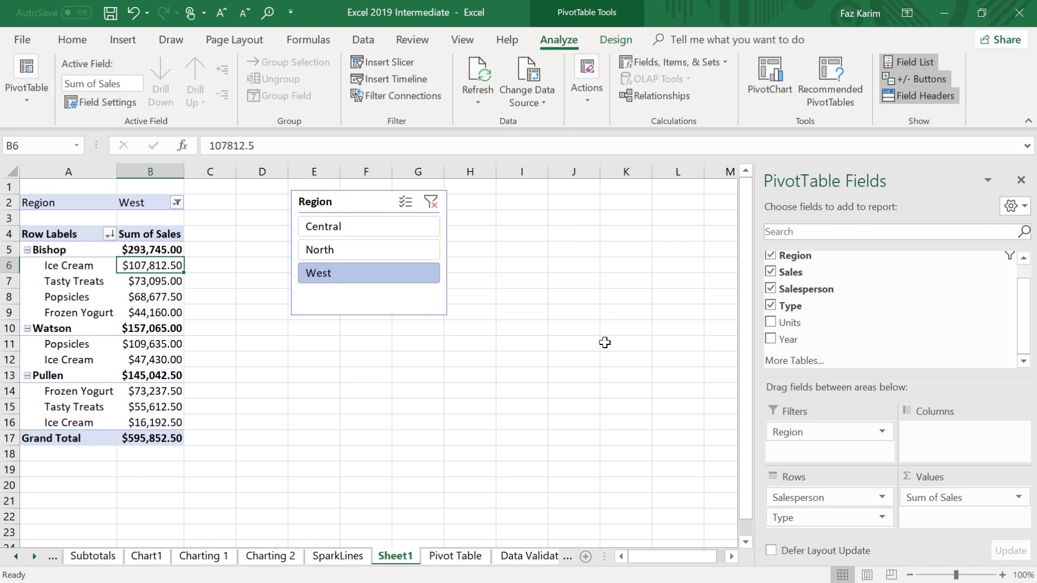
# - Show the pivot table's report layout in Outline Form
pyautogui.click(614, 43)
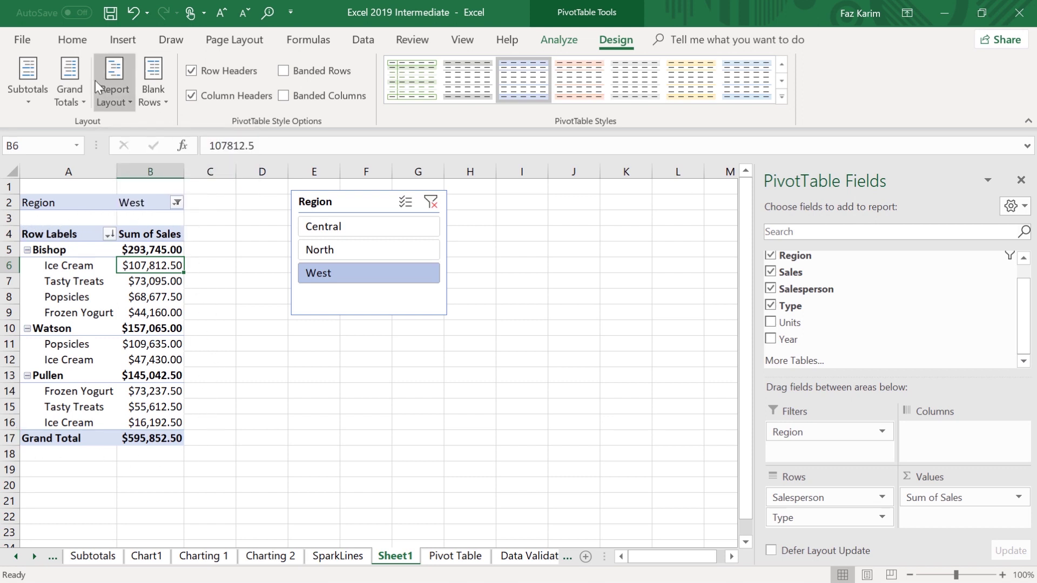
pyautogui.click(110, 95)
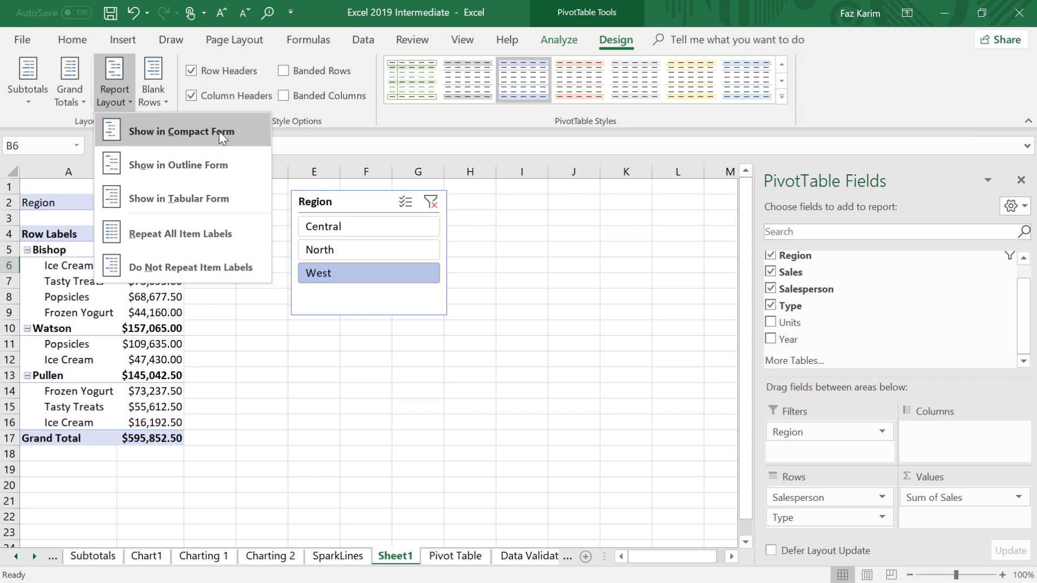
pyautogui.click(307, 134)
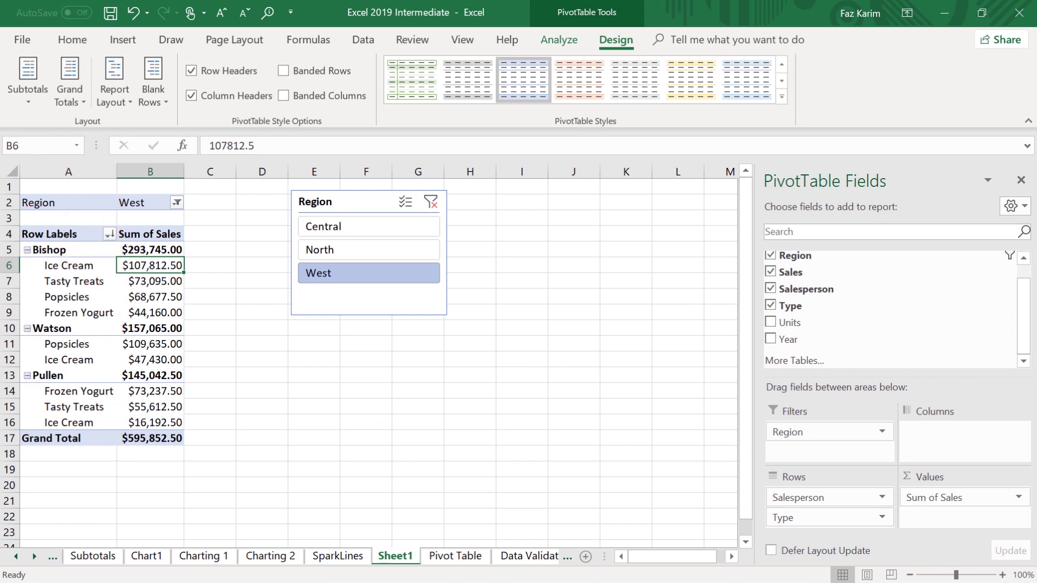
pyautogui.click(108, 104)
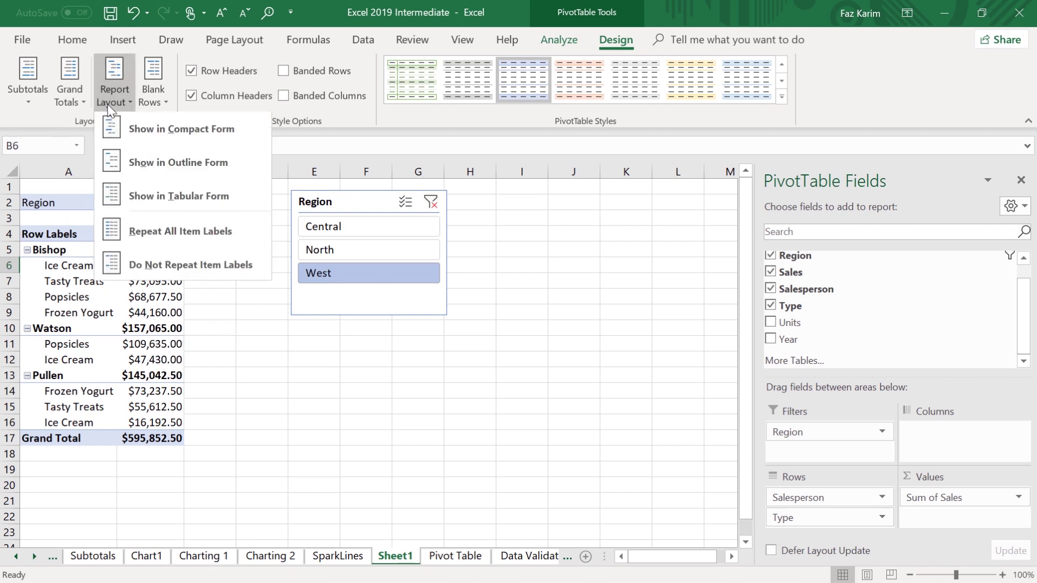
pyautogui.click(183, 164)
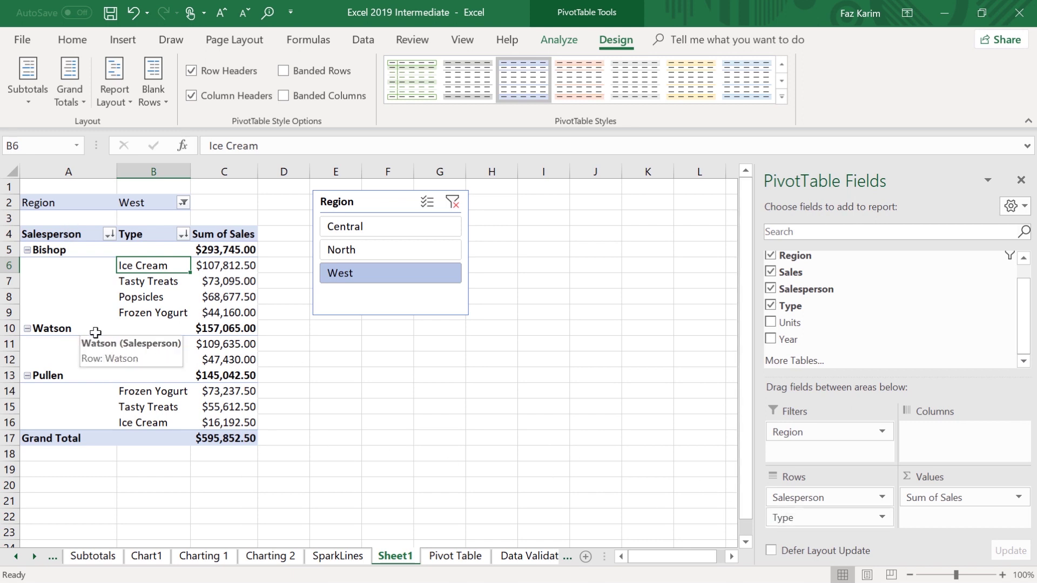
# - Repeat all item labels in the pivot table, and revert to not repeating them
pyautogui.moveTo(23, 259); pyautogui.dragTo(112, 316)
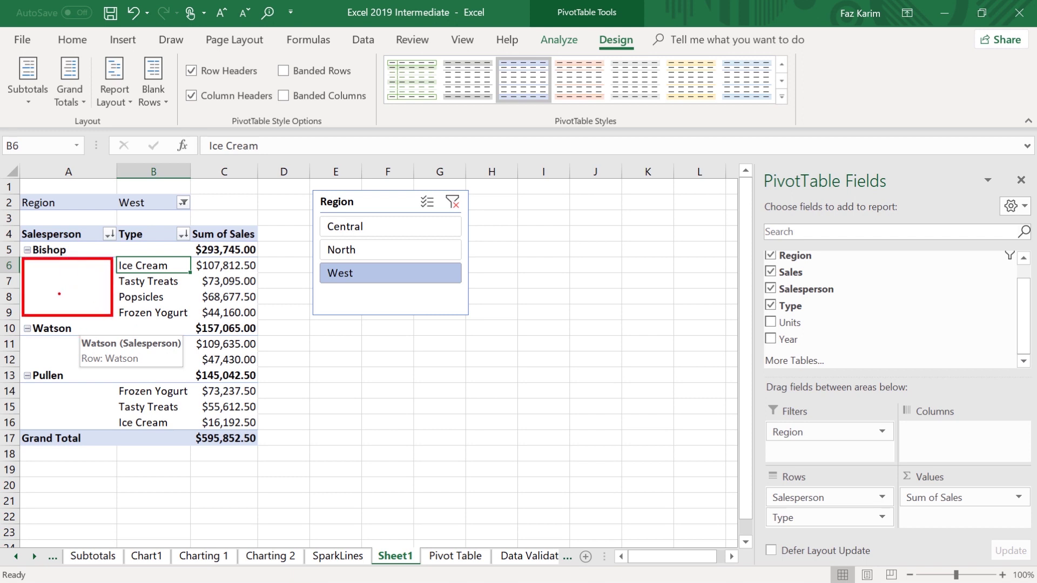
pyautogui.click(105, 102)
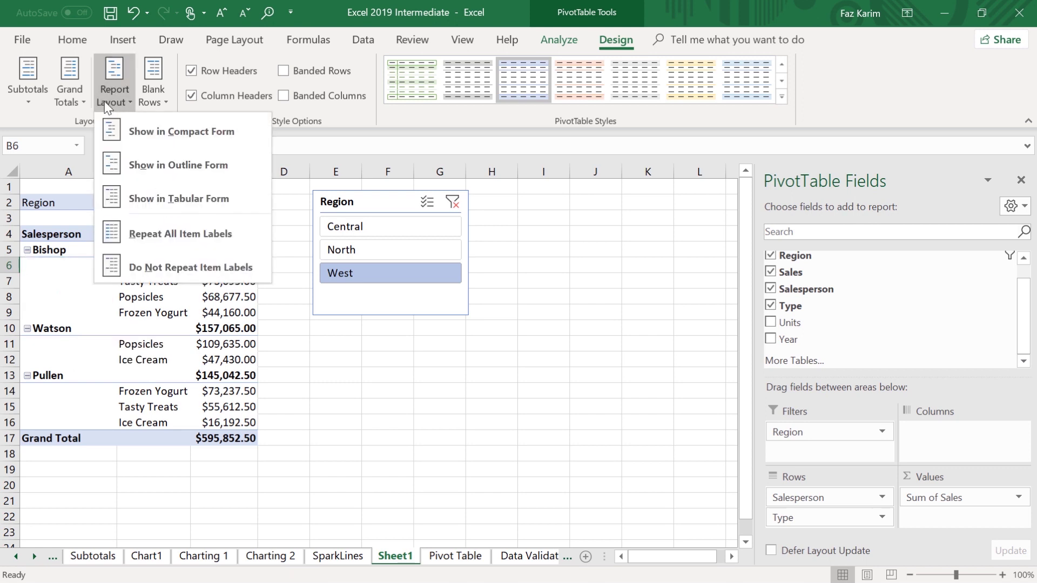
pyautogui.click(169, 238)
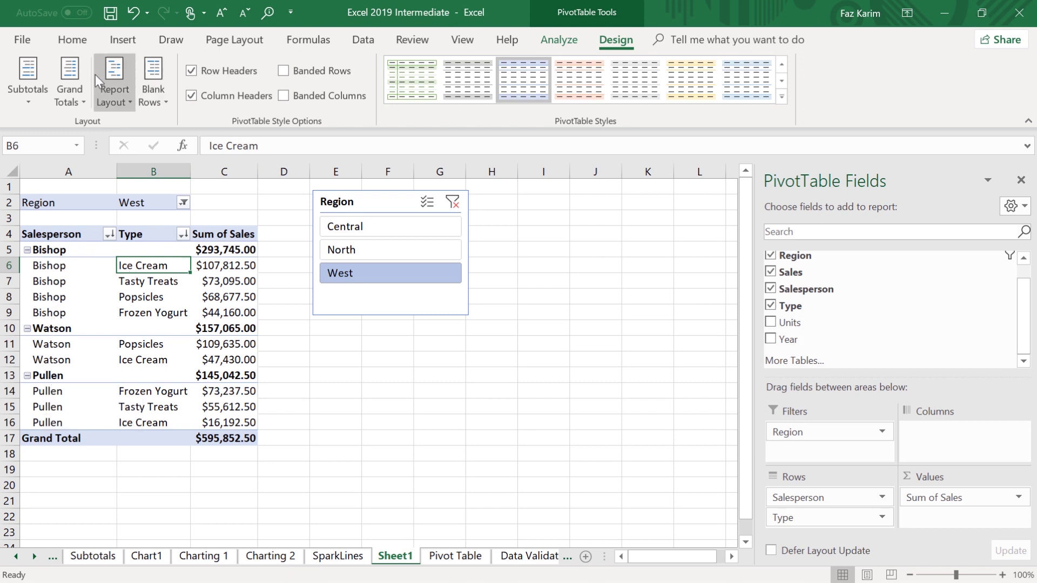
pyautogui.click(108, 91)
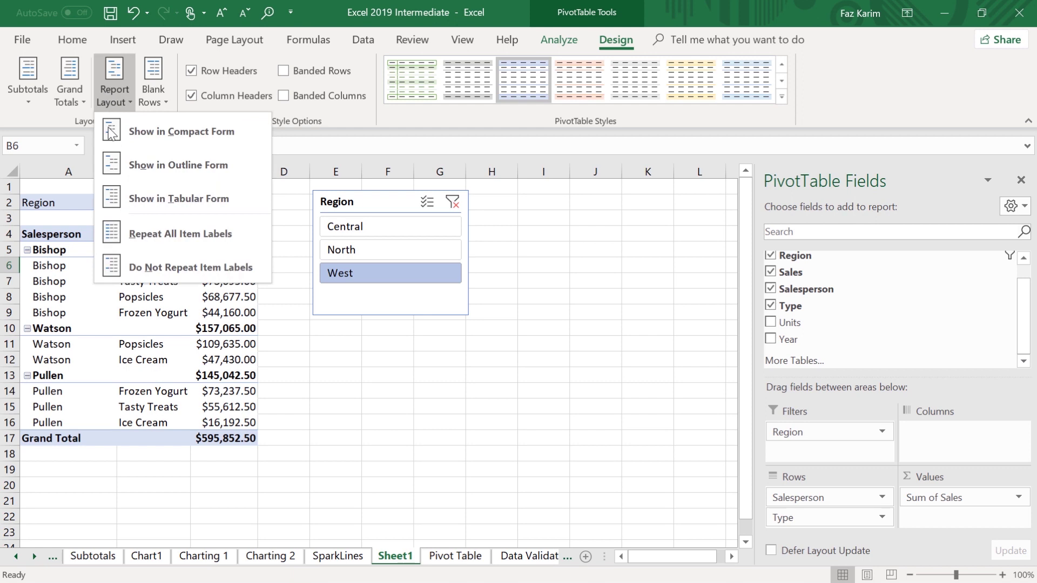
pyautogui.click(180, 268)
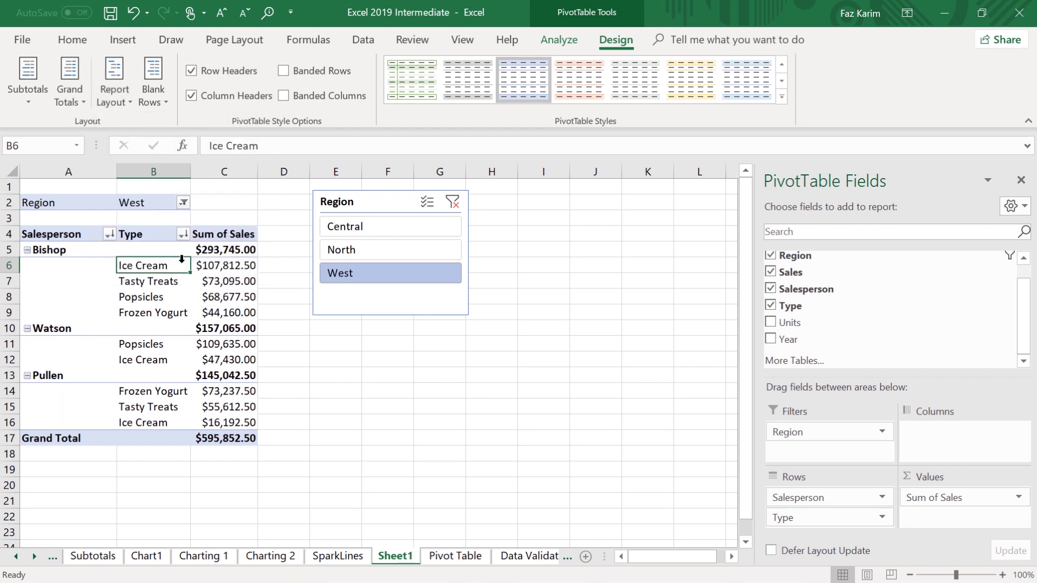
# - Show the pivot table's report layout in Tabular Form
pyautogui.click(115, 91)
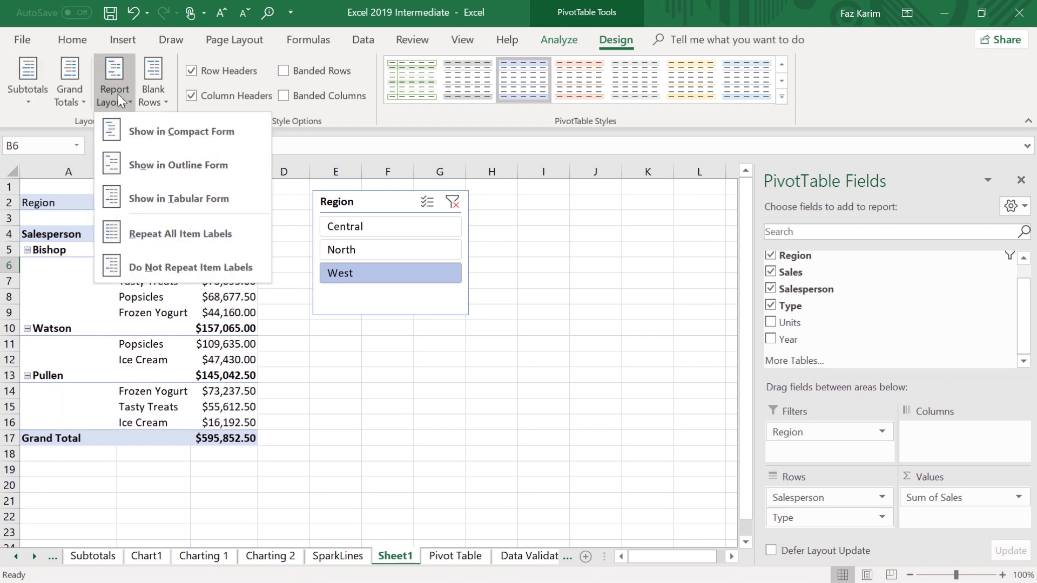
pyautogui.click(163, 199)
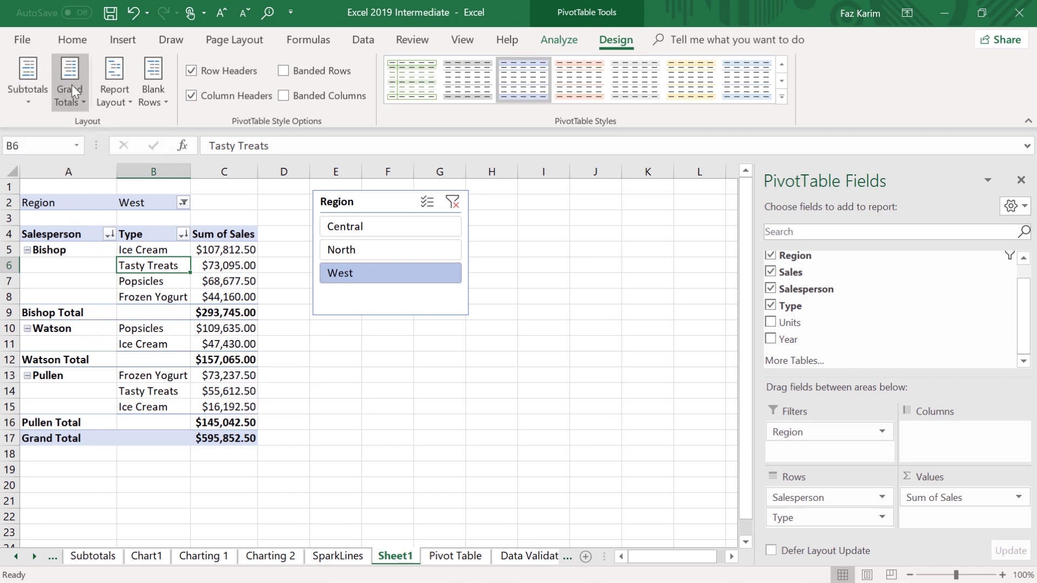
# - Set the pivot table's subtotals to the bottom of each group, and try showing them at the top of the group
pyautogui.click(24, 88)
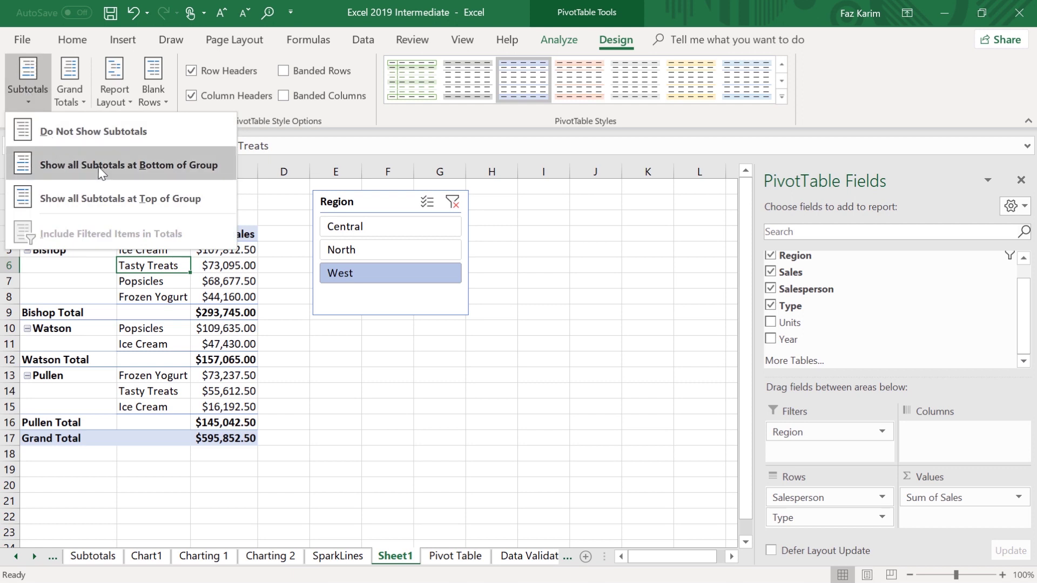
pyautogui.click(100, 166)
pyautogui.click(28, 75)
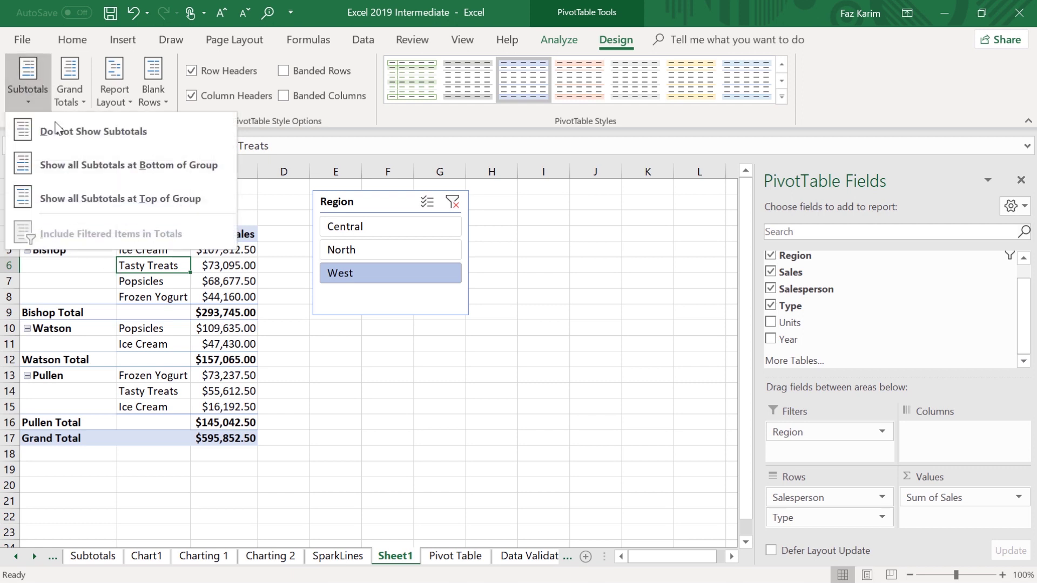
pyautogui.click(107, 198)
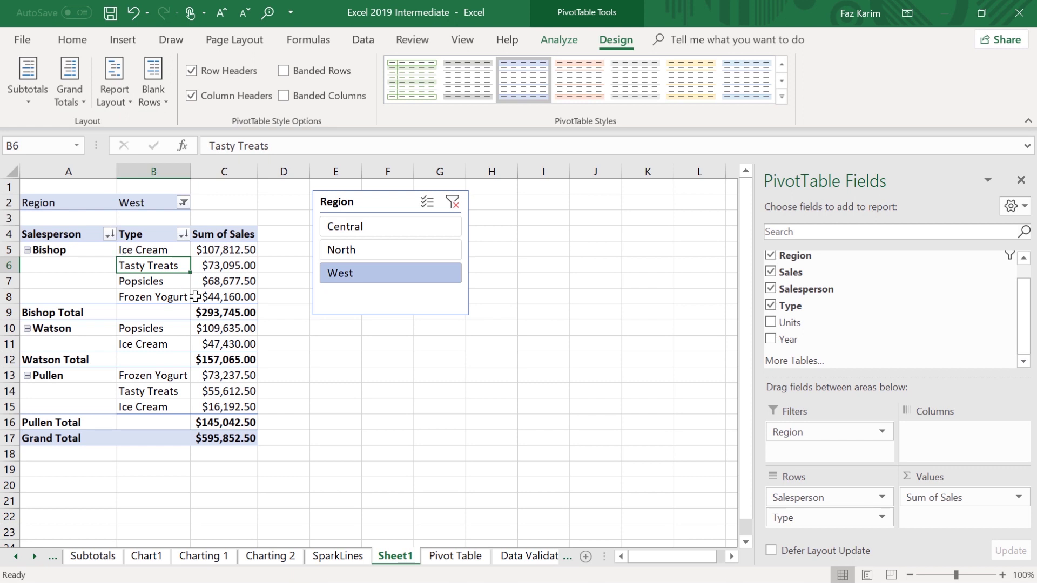
# - Turn grand totals off for rows and columns in the pivot table
pyautogui.click(74, 95)
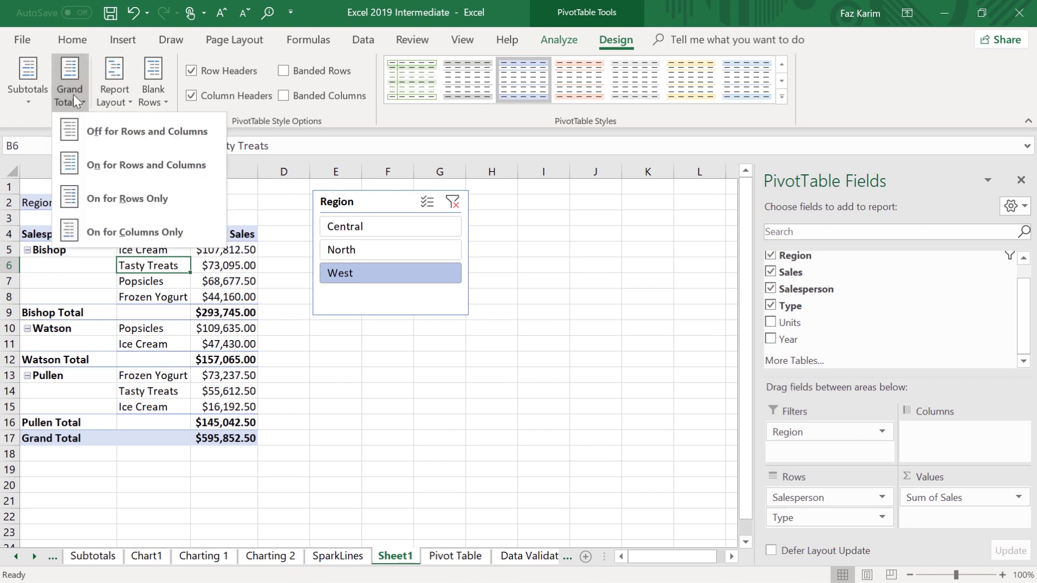
pyautogui.click(135, 137)
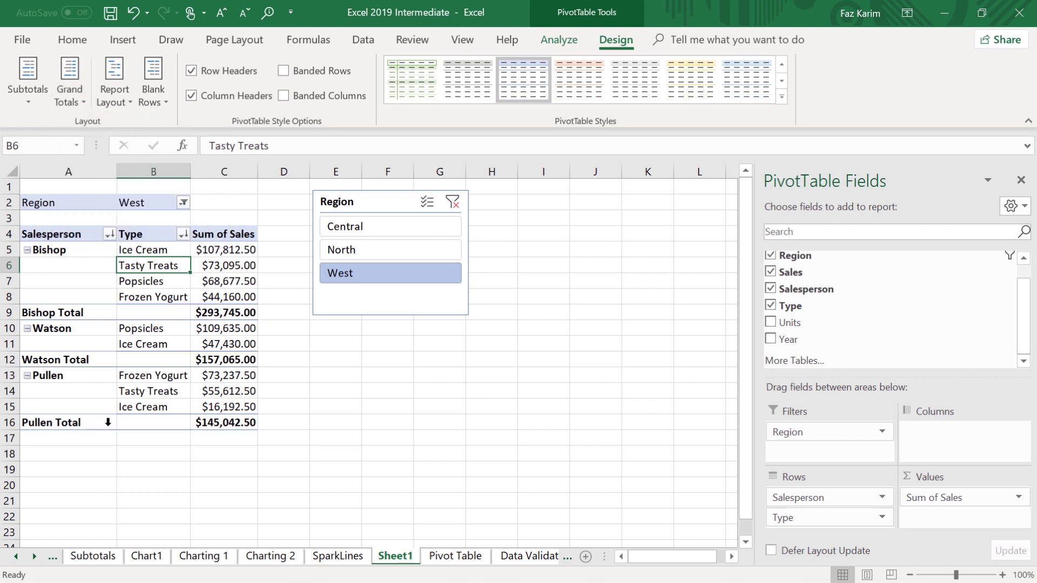
# - Try turning the pivot table's grand totals back on for rows and columns
pyautogui.click(80, 88)
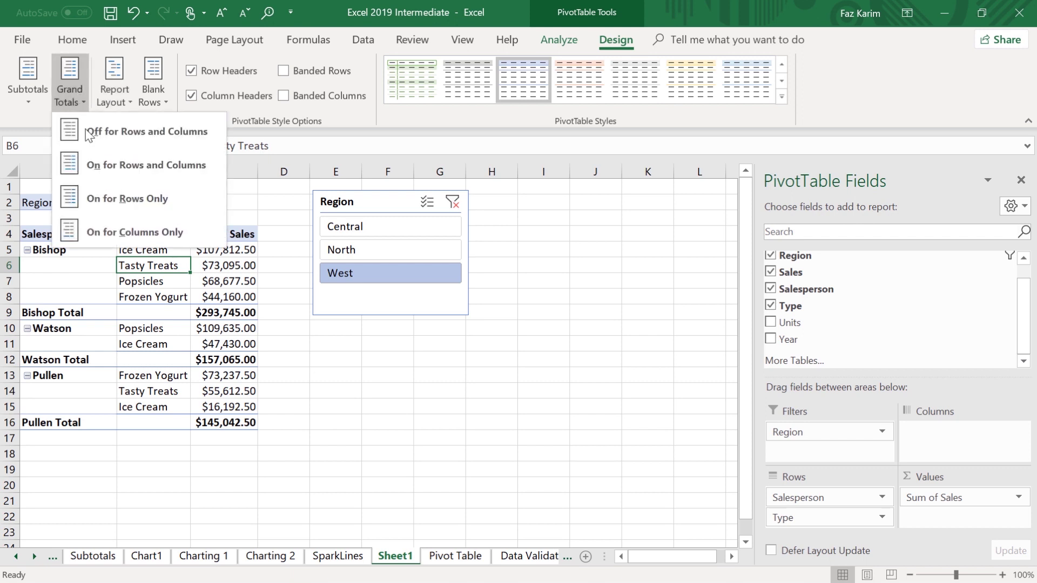
pyautogui.click(108, 162)
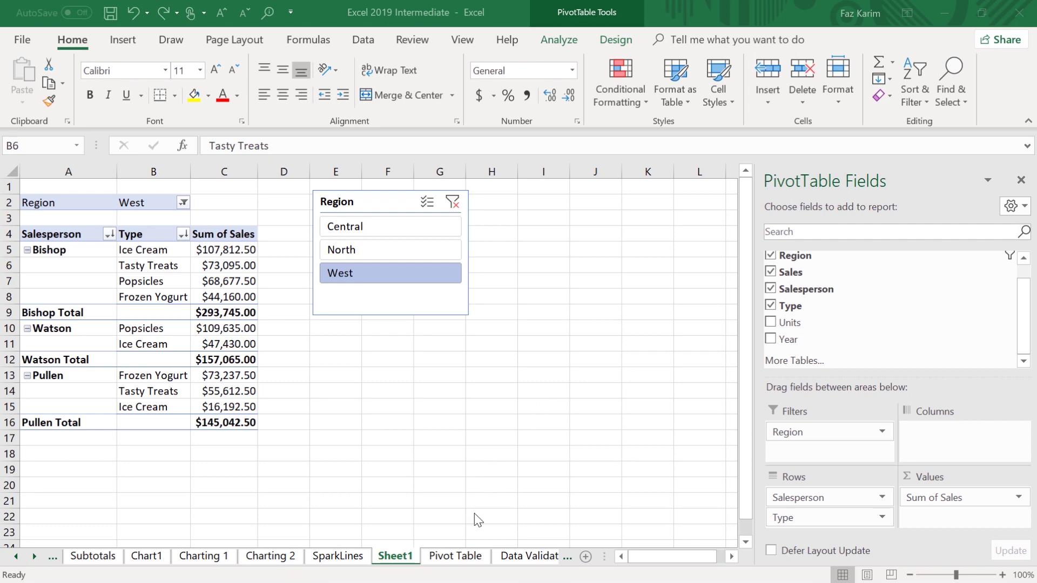
# - Look at the source data on the Pivot Table sheet and return to the report on Sheet1
pyautogui.click(457, 556)
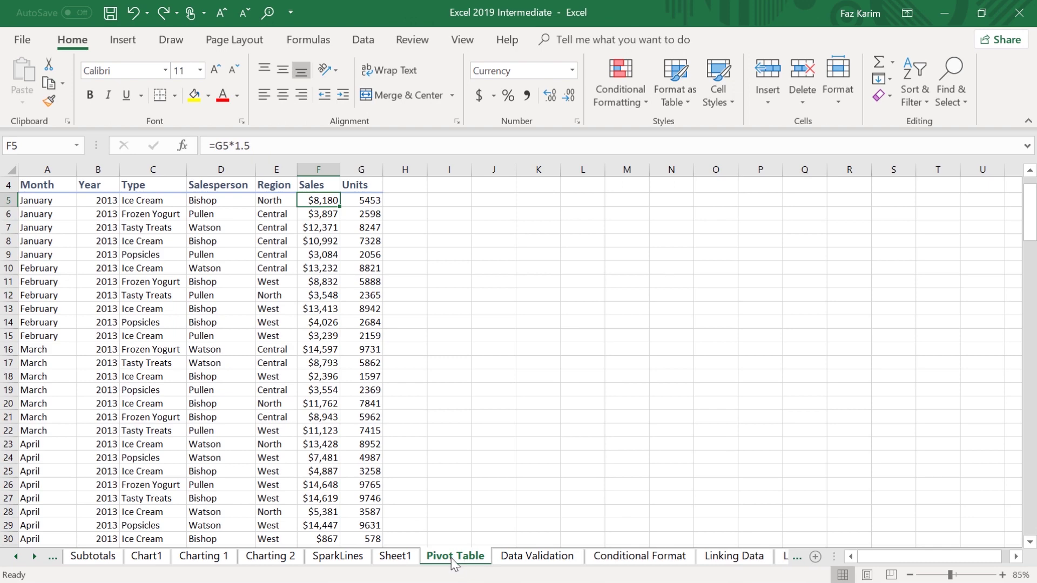
pyautogui.click(396, 556)
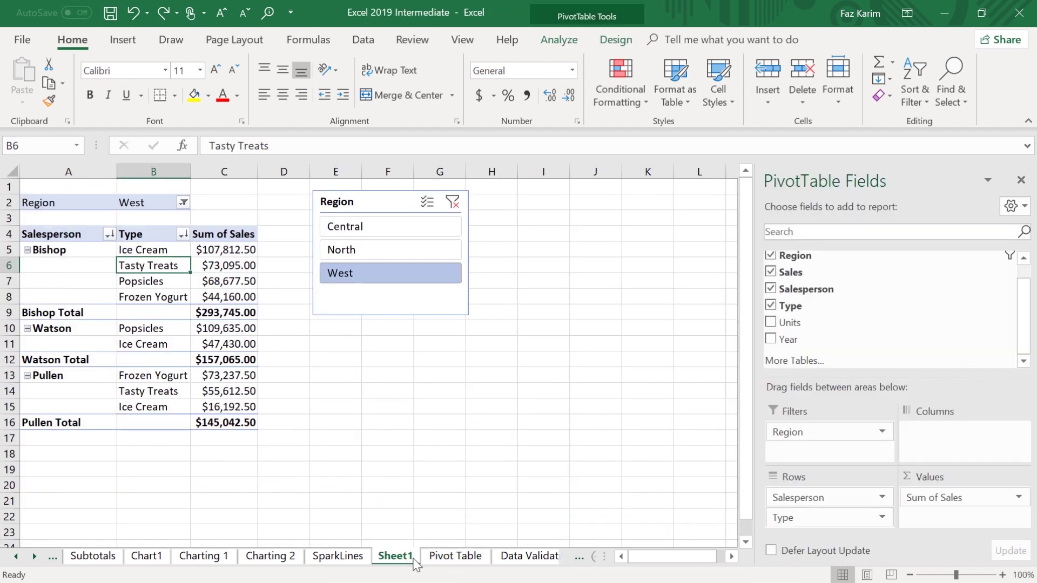
# - Replace the Sales value in cell F5 of the Pivot Table sheet with 1000000
pyautogui.click(446, 561)
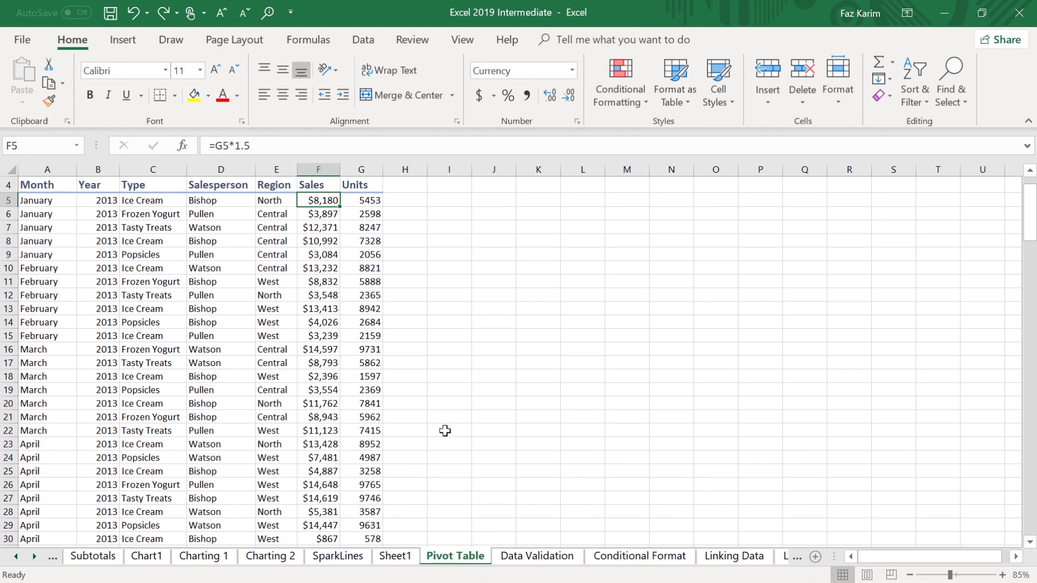
pyautogui.scroll(1, 321, 304)
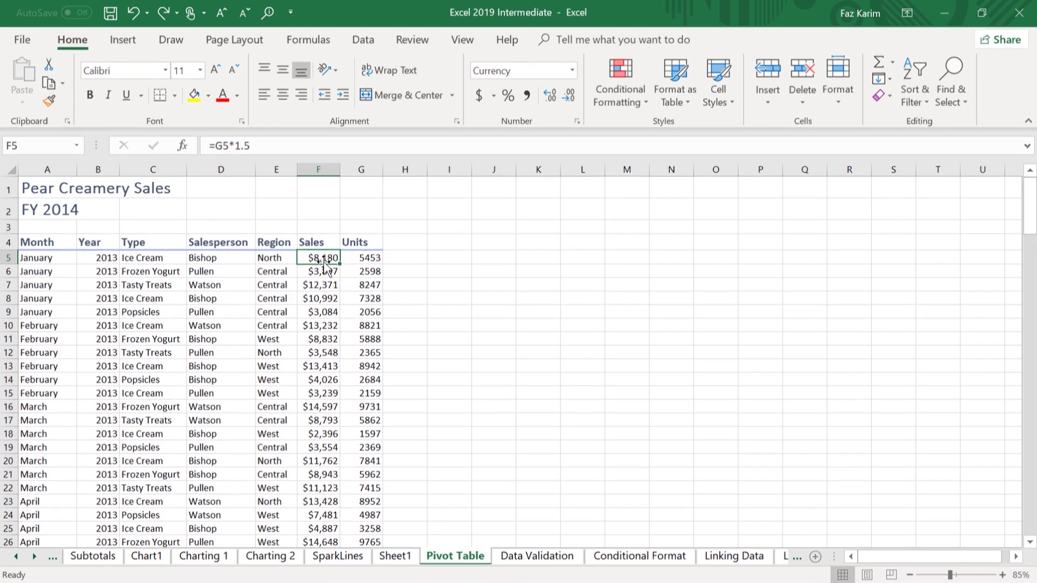
pyautogui.press('Delete')
pyautogui.write('1')
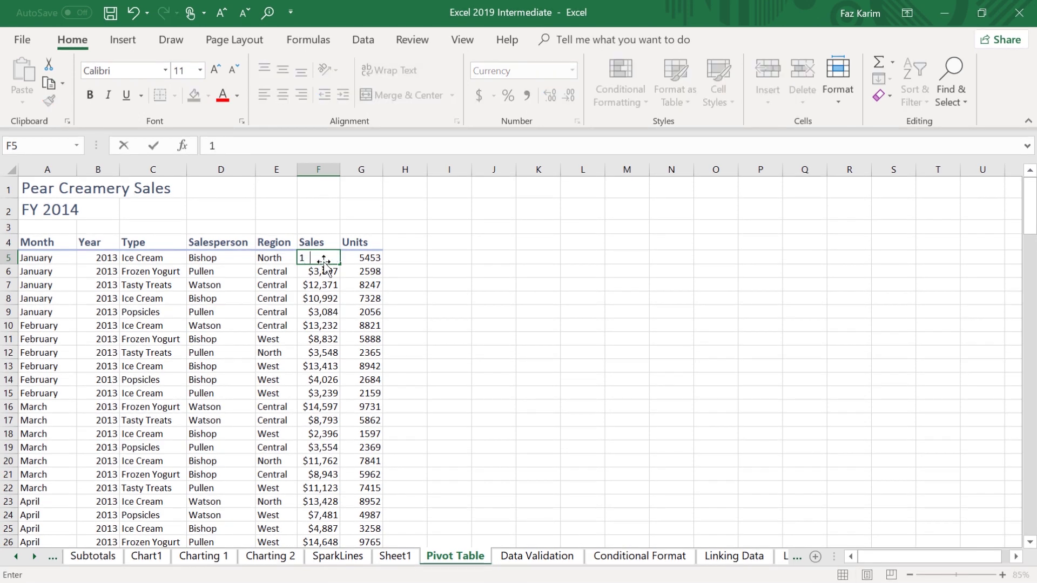
pyautogui.write('000000')
pyautogui.press('Return')
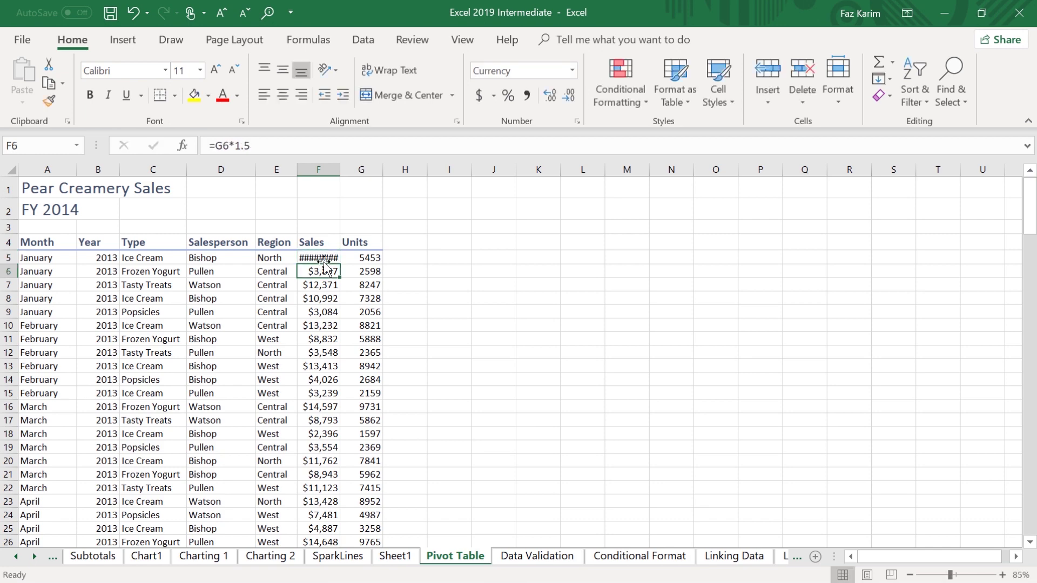
# - Autofit the widths of all columns on the Pivot Table sheet
pyautogui.click(12, 173)
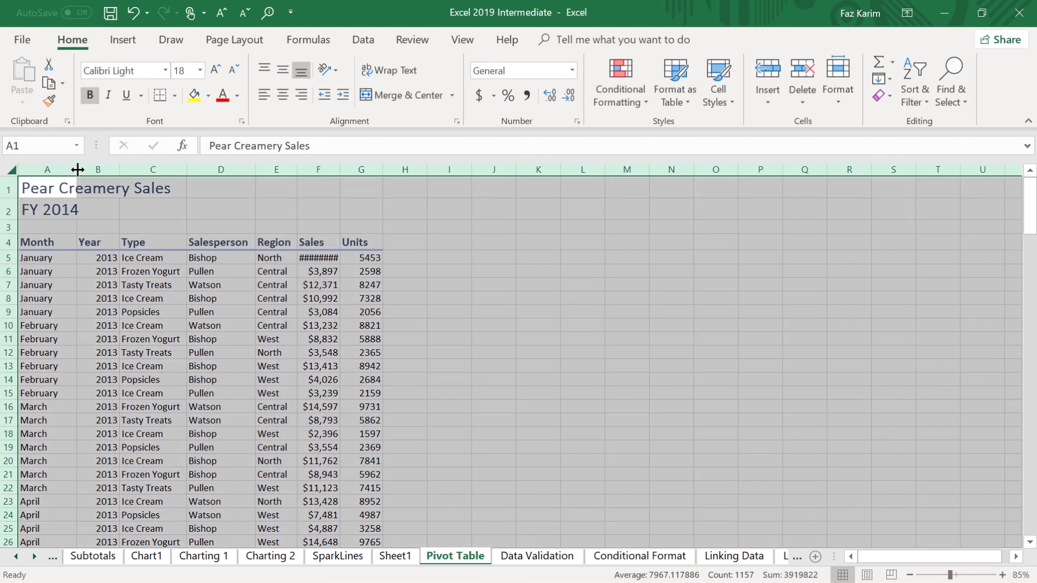
pyautogui.doubleClick(77, 169)
pyautogui.click(402, 263)
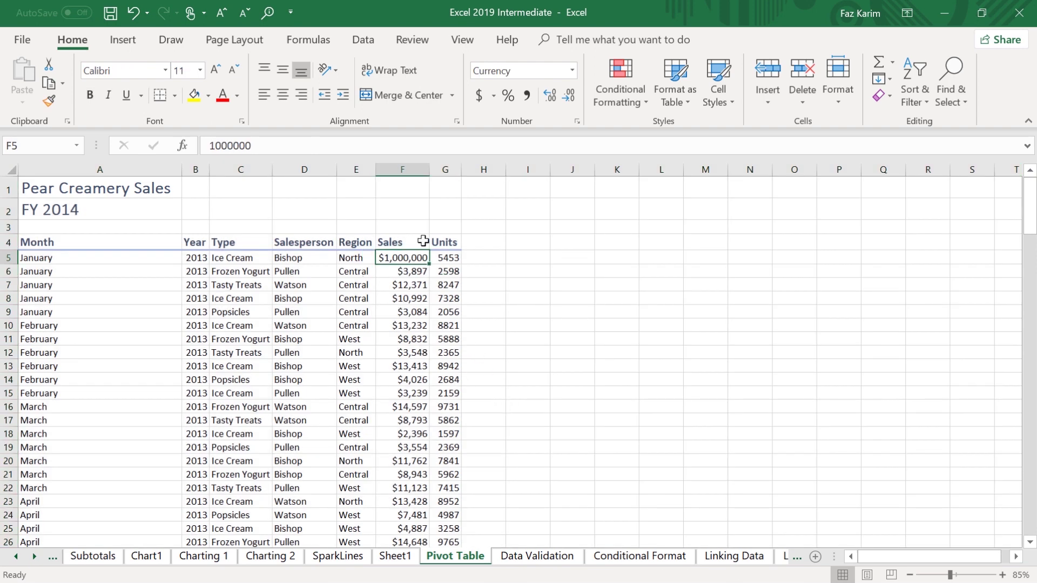
# - Return to the report on Sheet1 and clear the Region slicer's filter
pyautogui.click(395, 556)
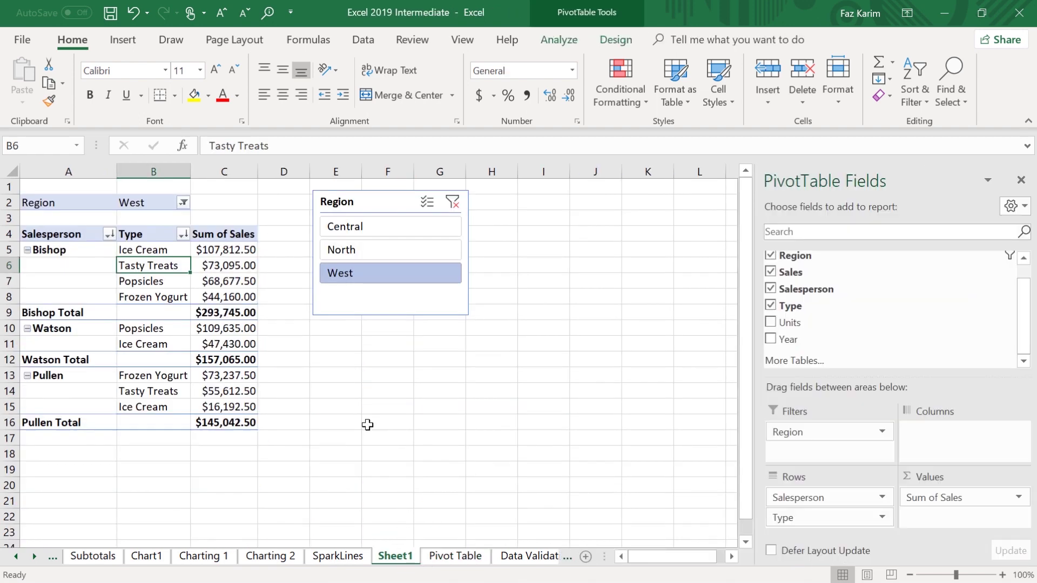
pyautogui.click(452, 203)
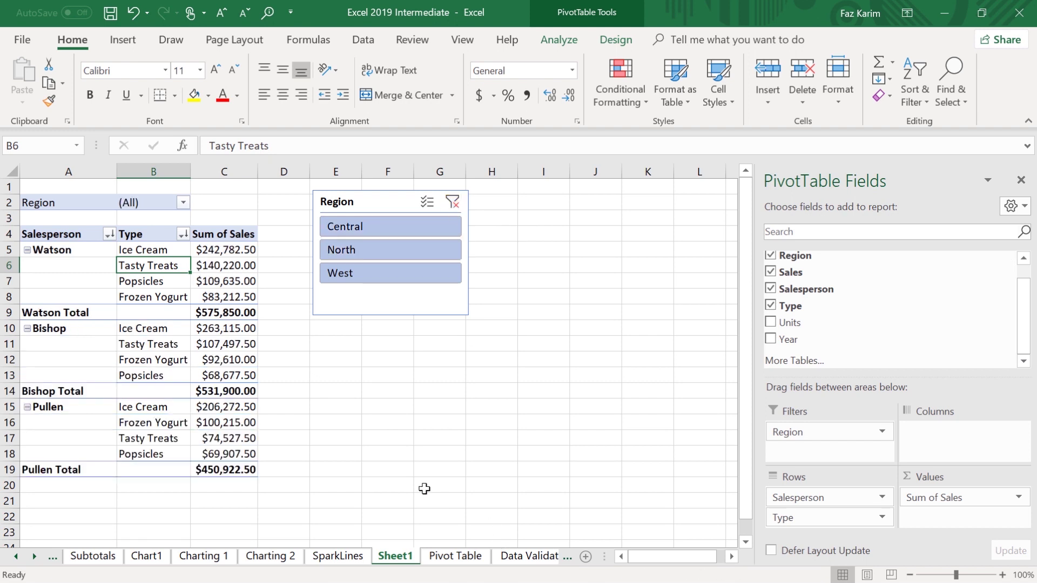
pyautogui.moveTo(266, 252); pyautogui.dragTo(306, 246)
pyautogui.moveTo(282, 361); pyautogui.dragTo(335, 348)
pyautogui.moveTo(12, 312); pyautogui.dragTo(282, 394)
pyautogui.moveTo(282, 345); pyautogui.dragTo(373, 336)
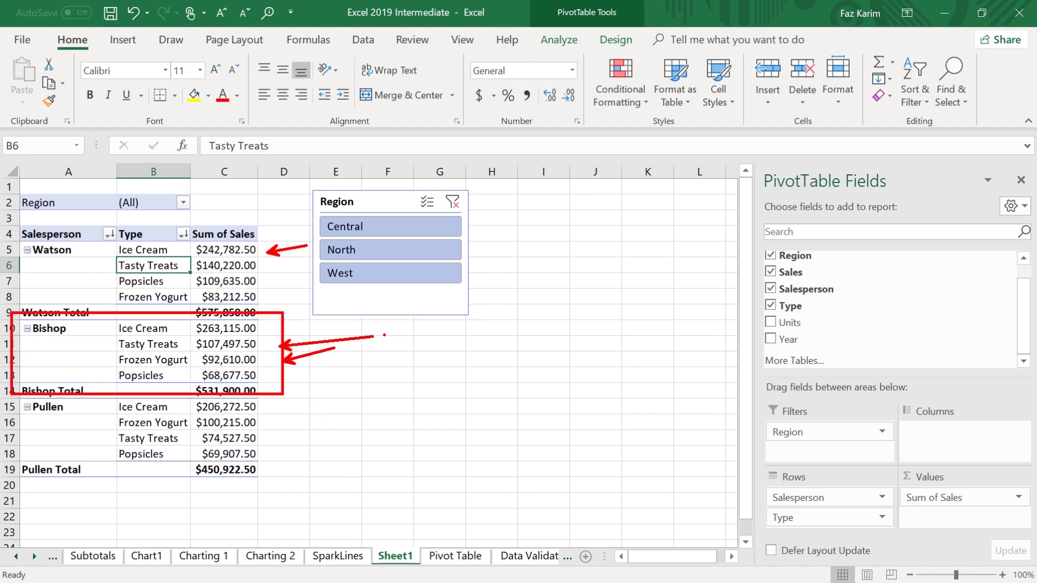
pyautogui.press('Escape')
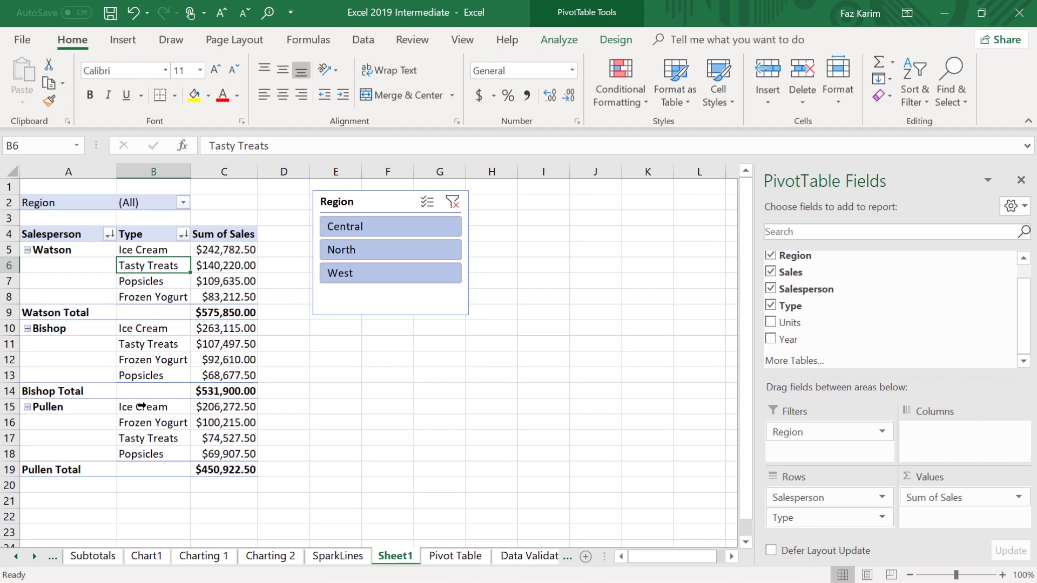
pyautogui.hotkey('ctrl', '2')
pyautogui.moveTo(390, 544); pyautogui.dragTo(389, 490)
pyautogui.press('Escape')
# - Refresh the pivot table on Sheet1 from its edited source data
pyautogui.moveTo(217, 333)
pyautogui.rightClick(176, 264)
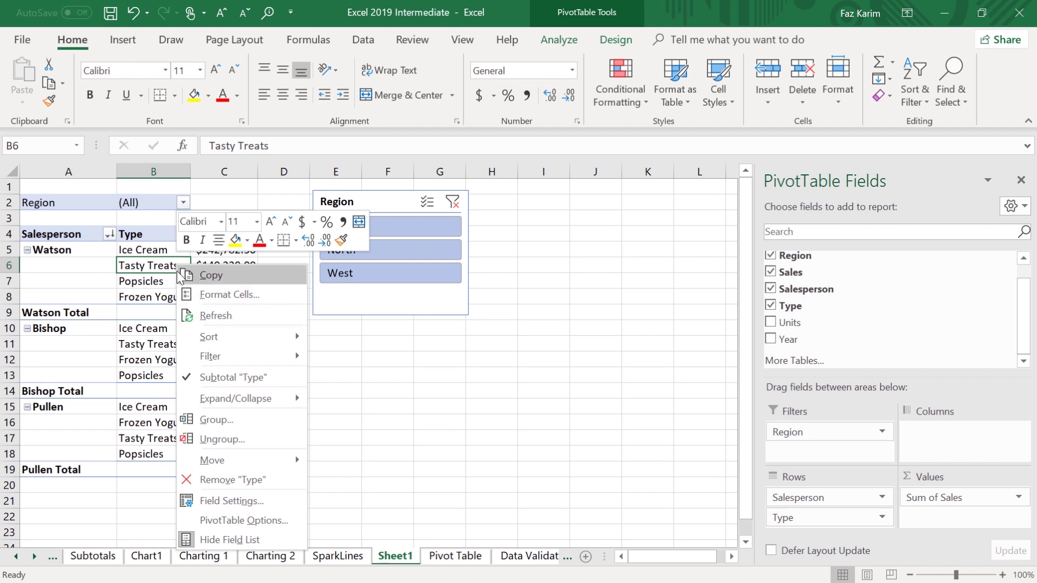
pyautogui.click(154, 267)
pyautogui.click(543, 42)
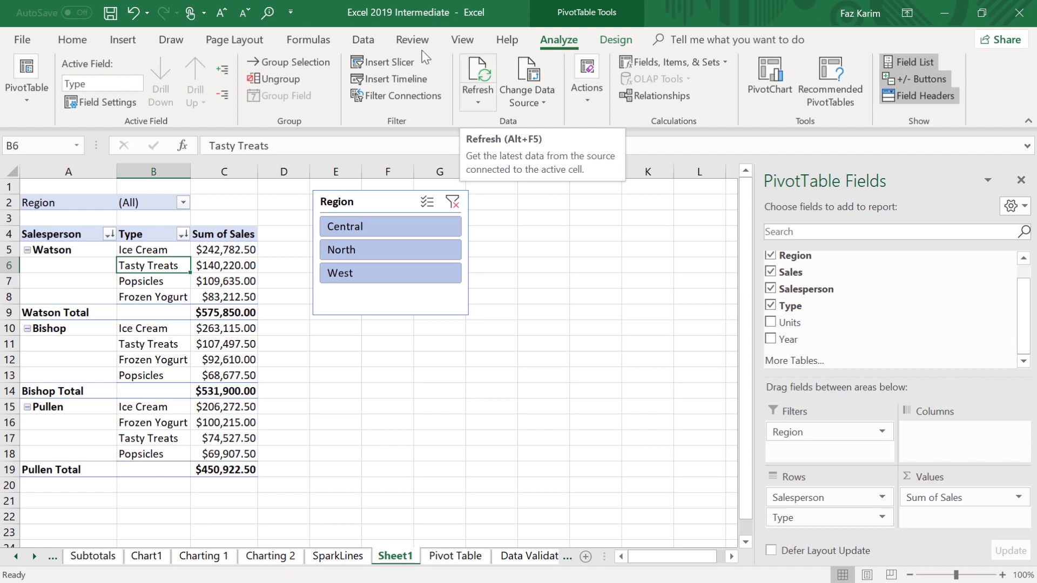
pyautogui.click(369, 44)
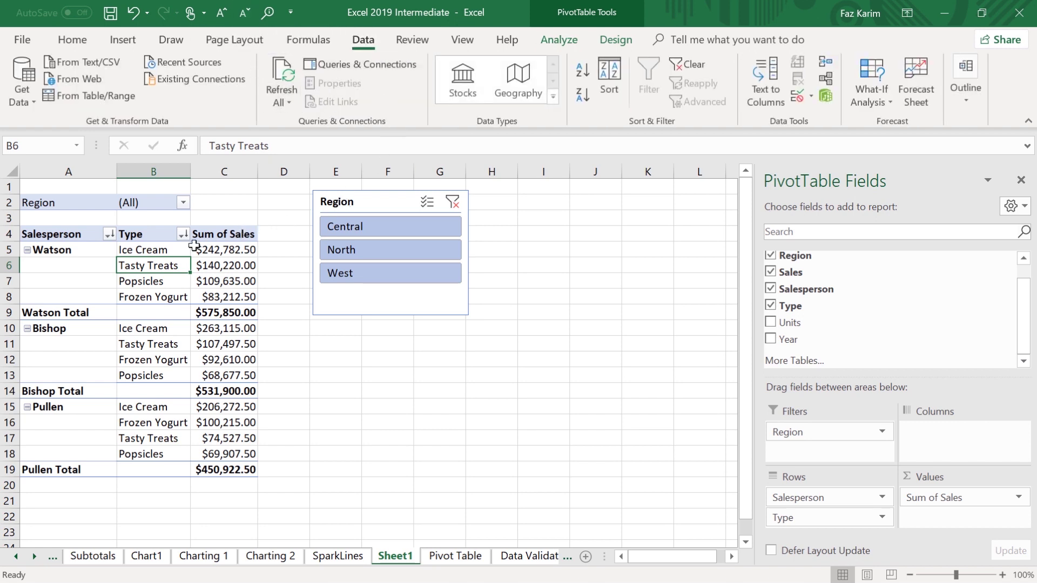
pyautogui.rightClick(169, 266)
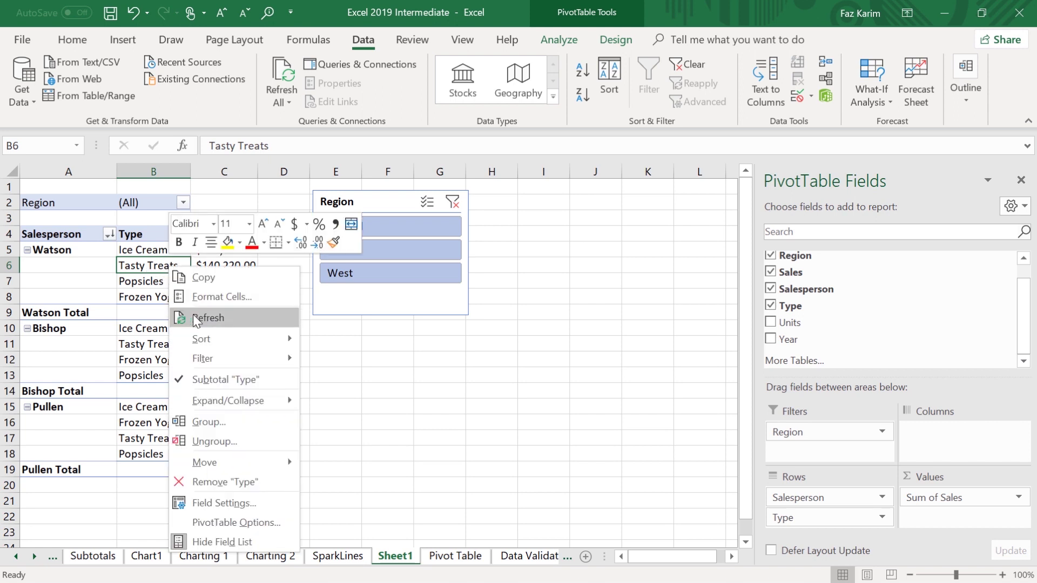
pyautogui.click(208, 318)
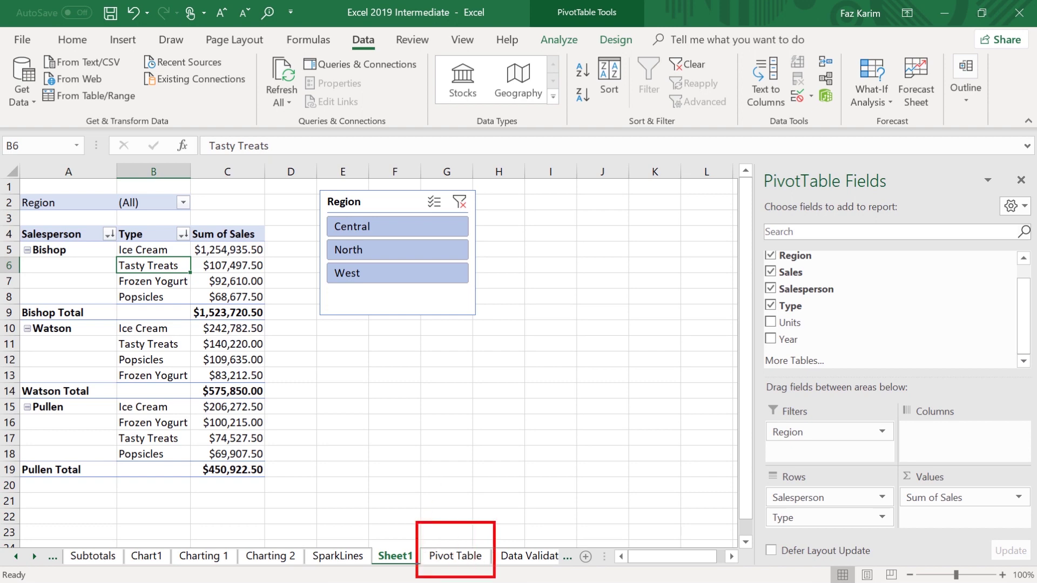
# - Copy the last data row, row 168, of the Pivot Table sheet into row 169
pyautogui.click(456, 556)
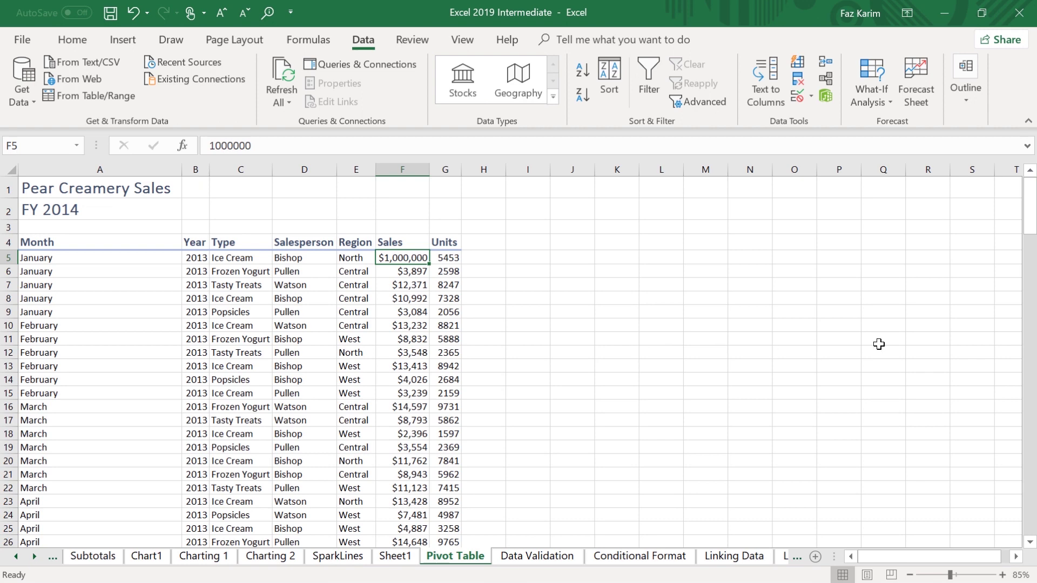
pyautogui.moveTo(1029, 221); pyautogui.dragTo(1033, 505)
pyautogui.scroll(-3, 683, 391)
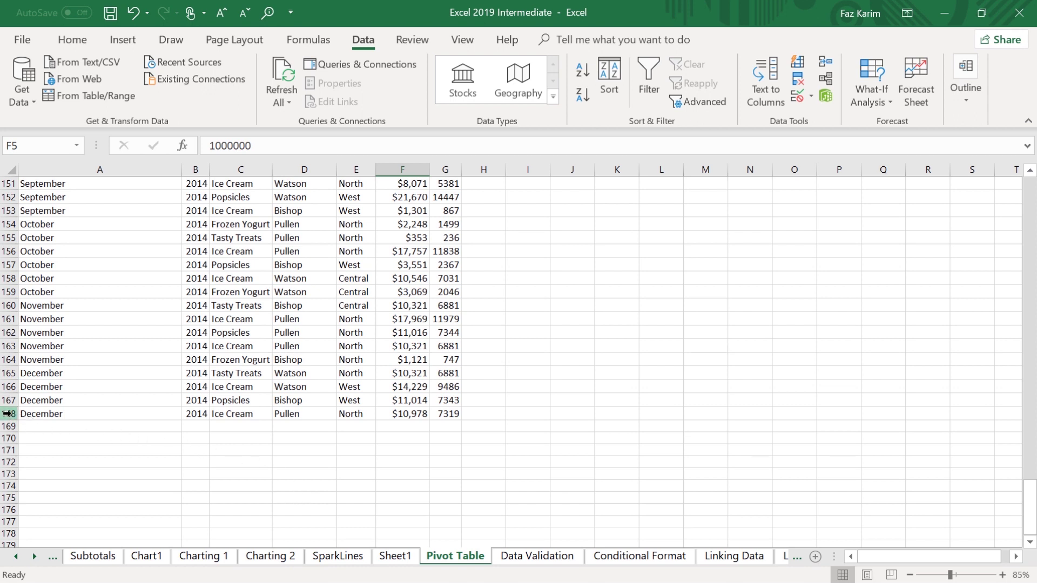
pyautogui.click(7, 373)
pyautogui.click(8, 414)
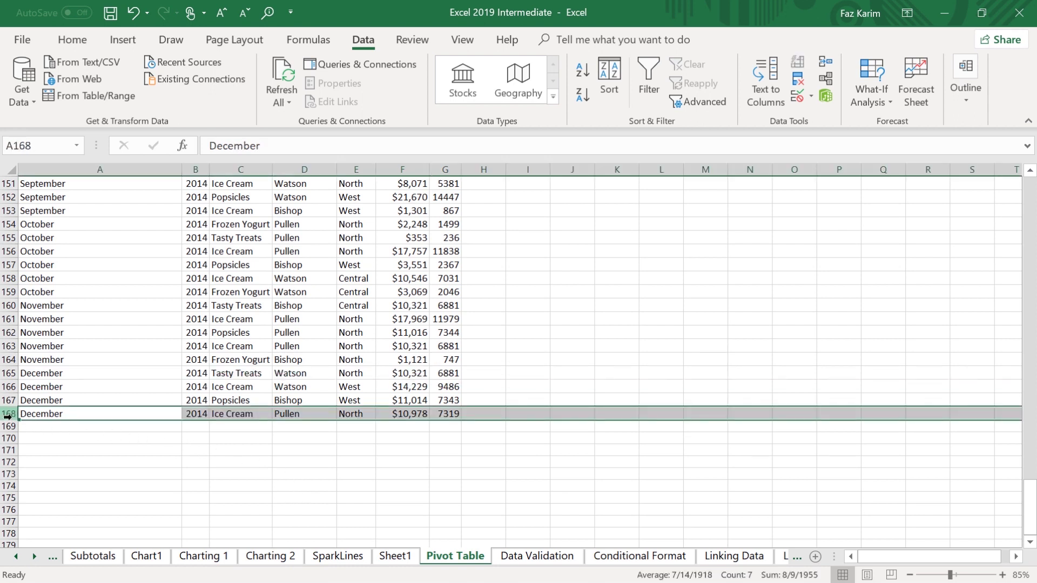
pyautogui.click(75, 48)
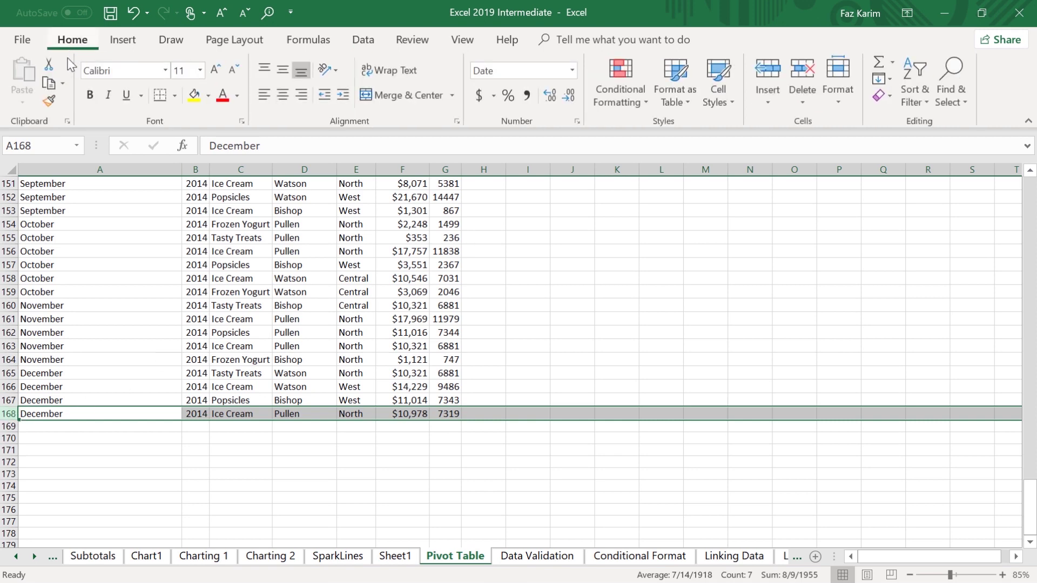
pyautogui.click(47, 83)
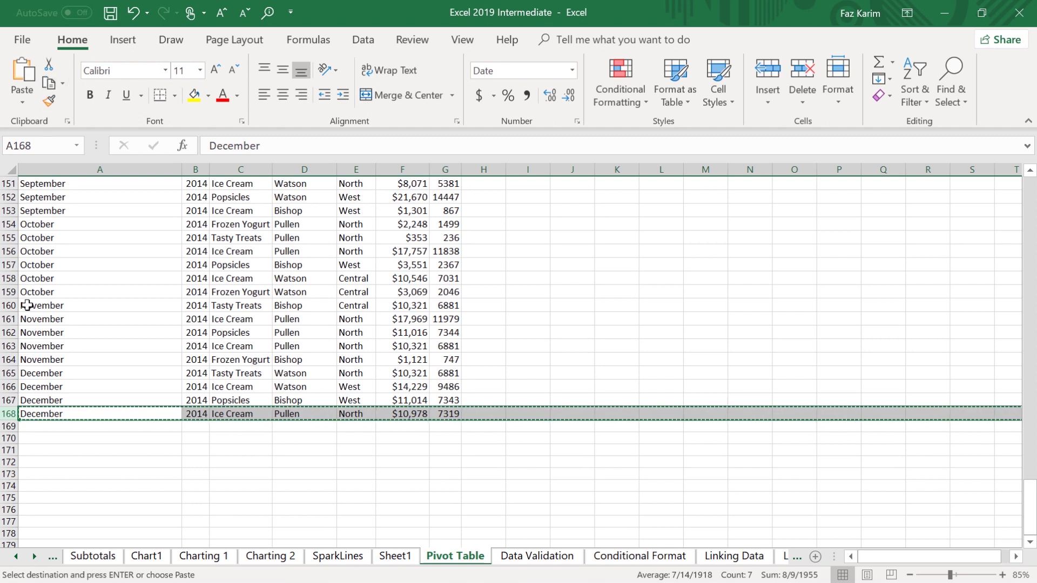
pyautogui.click(40, 426)
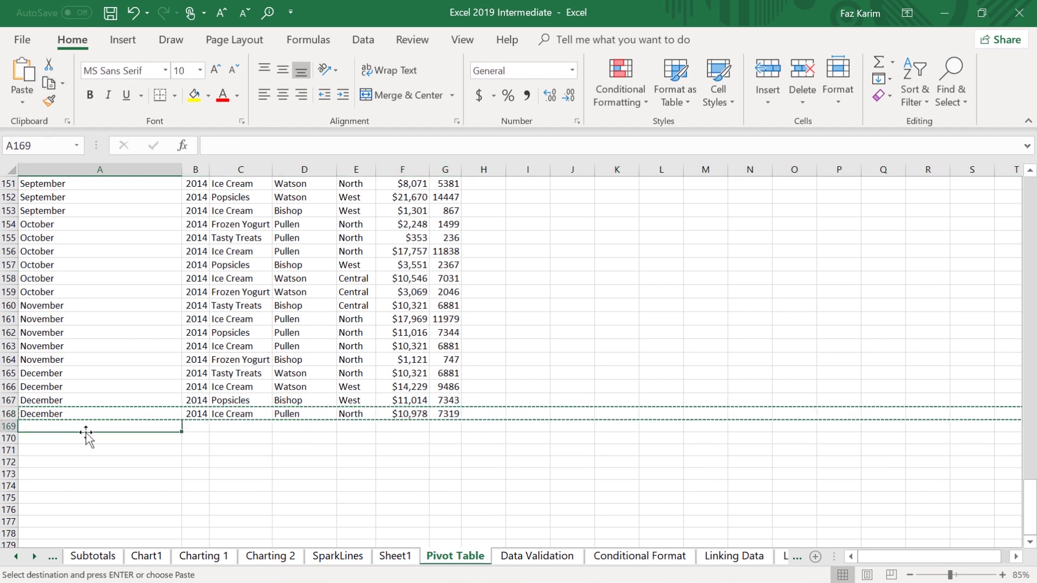
pyautogui.press('Return')
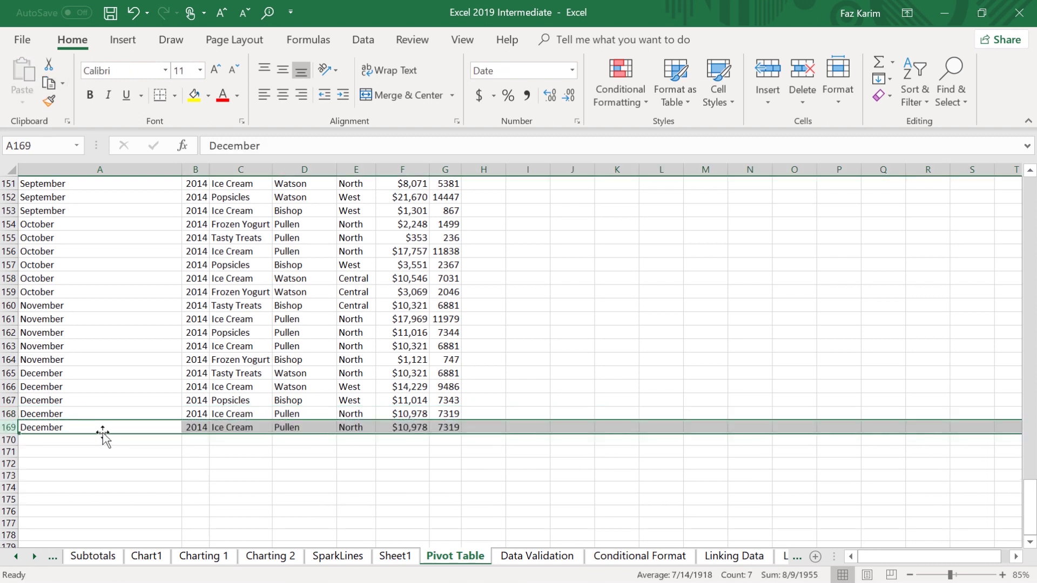
# - Replace the salesperson in cell D169 with the new salesperson's first name
pyautogui.click(309, 428)
pyautogui.doubleClick(310, 429)
pyautogui.press('BackSpace')
pyautogui.press('BackSpace')
pyautogui.press('BackSpace')
pyautogui.press('BackSpace')
pyautogui.press('BackSpace')
pyautogui.press('BackSpace')
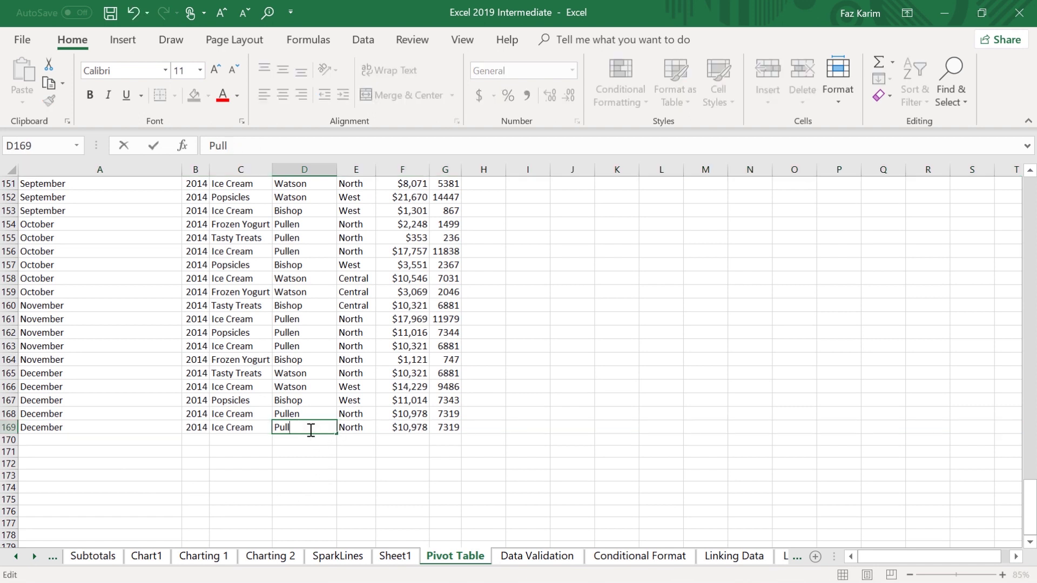
pyautogui.write('Faz')
pyautogui.press('Tab')
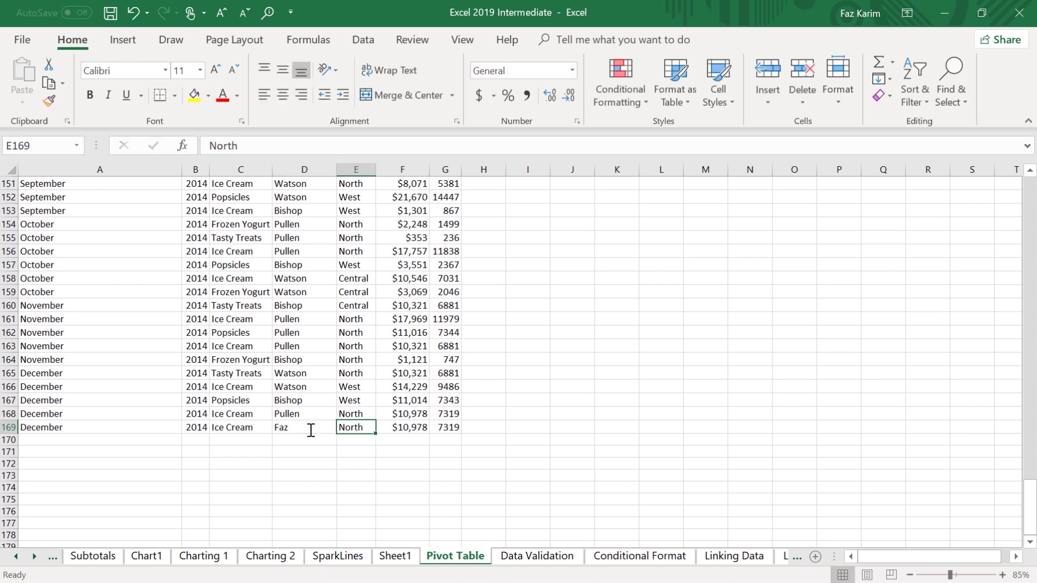
# - Set the Sales value in cell F169 to 10000000
pyautogui.press('Tab')
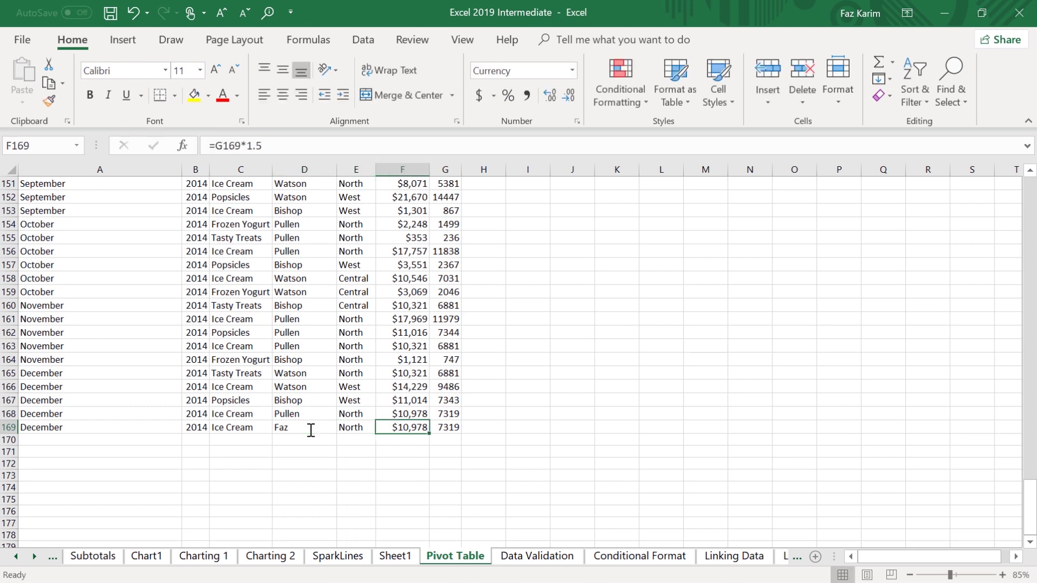
pyautogui.write('10,000,00')
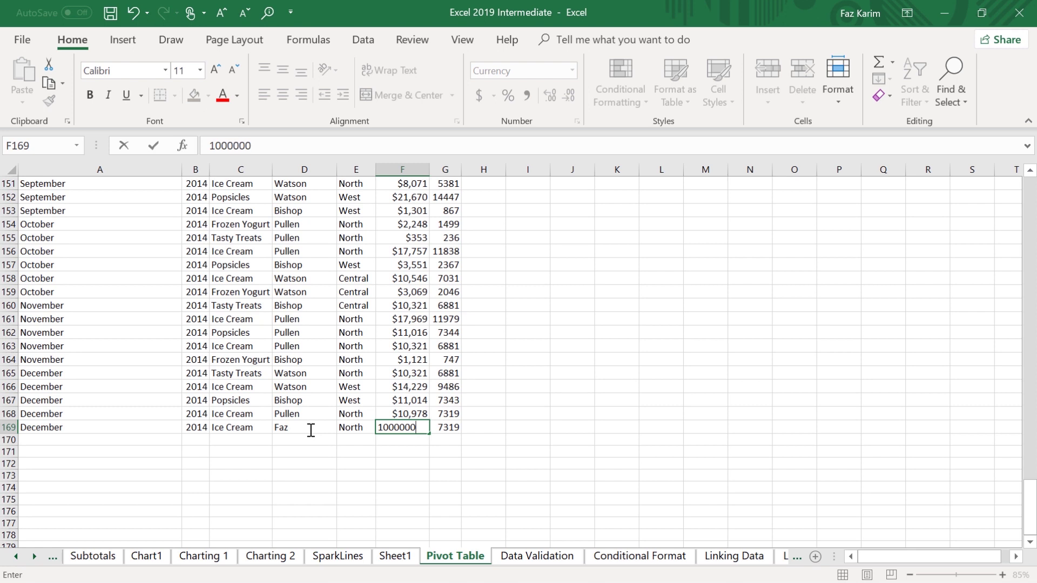
pyautogui.write('0')
pyautogui.press('Return')
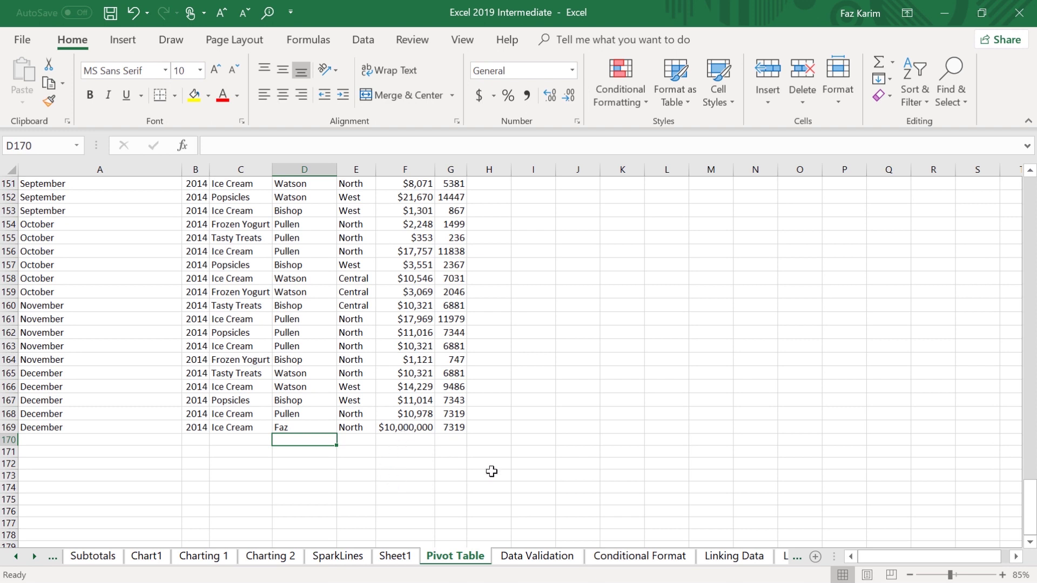
pyautogui.click(349, 373)
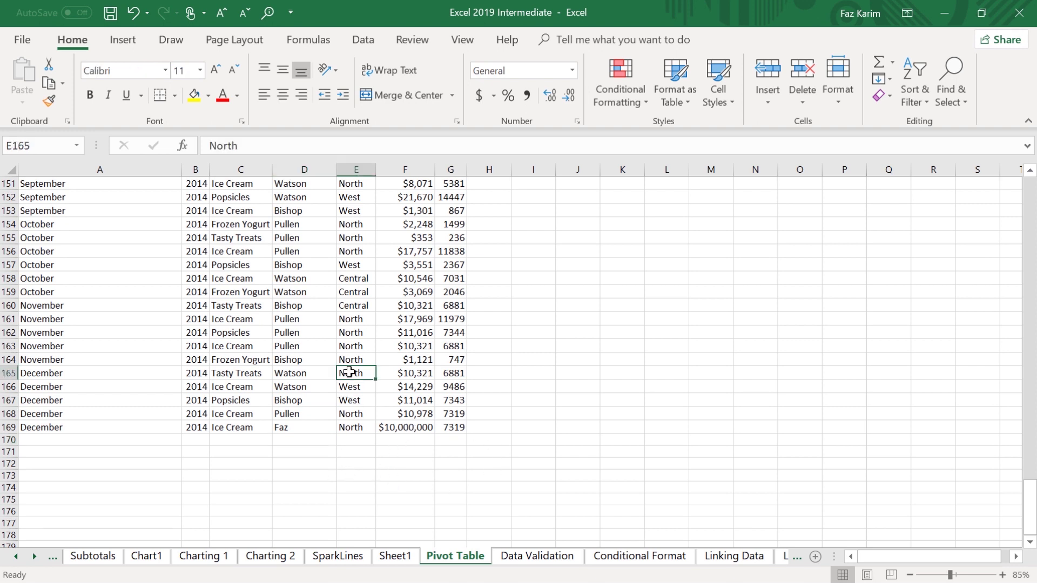
# - Go back to Sheet1 and try refreshing the pivot table to include the added source row 169
pyautogui.click(396, 556)
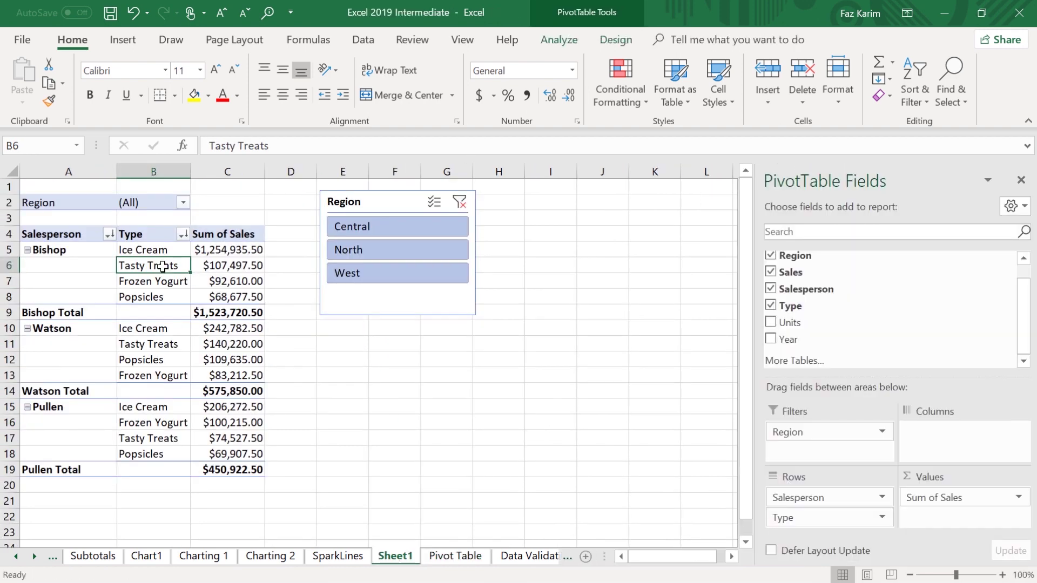
pyautogui.rightClick(162, 266)
pyautogui.click(177, 318)
# - Change the pivot table's data source to the range 'Pivot Table'!$A$4:$G$169
pyautogui.click(547, 43)
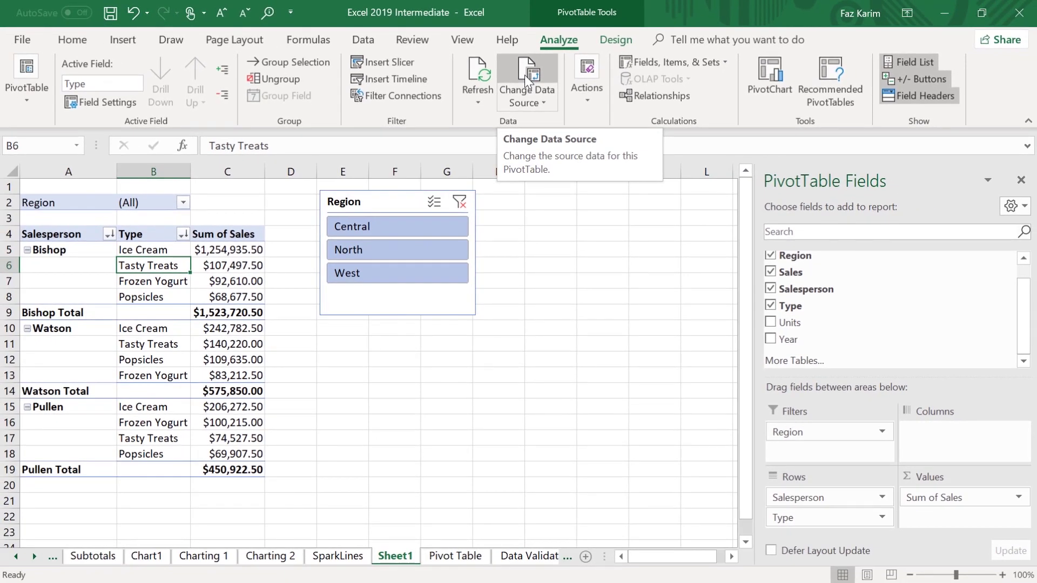
pyautogui.click(527, 80)
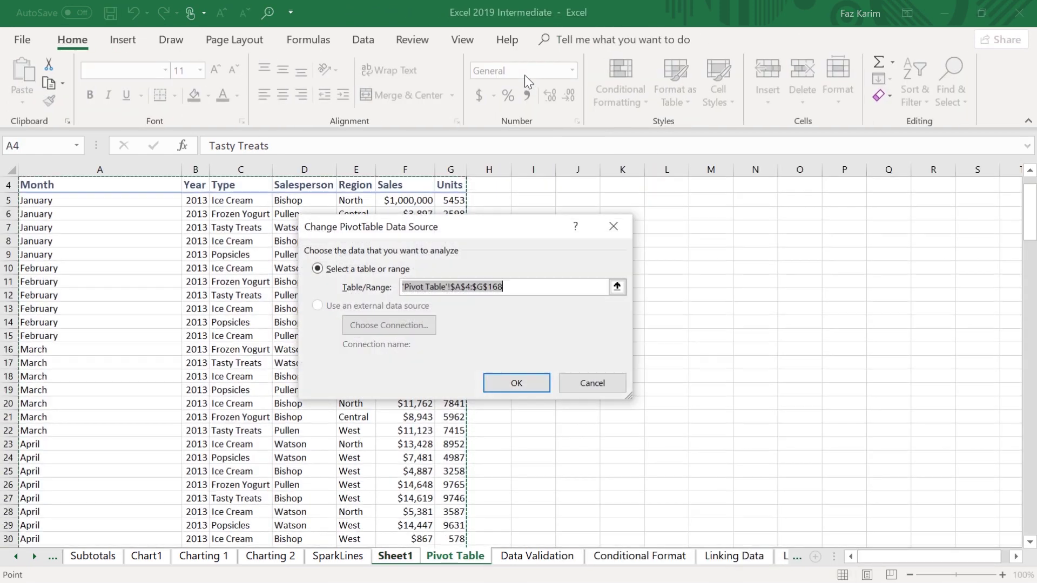
pyautogui.moveTo(503, 235); pyautogui.dragTo(776, 132)
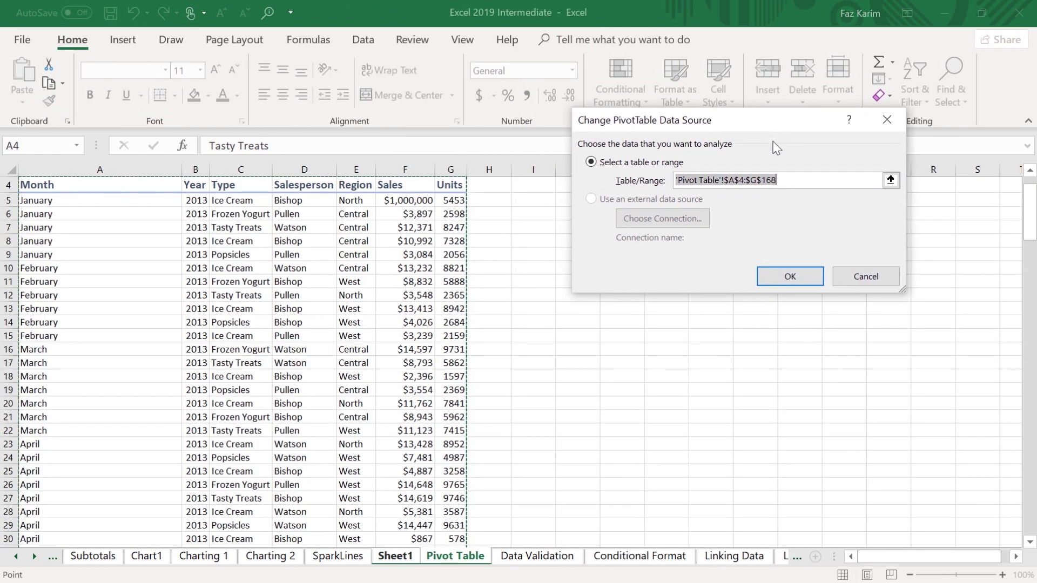
pyautogui.moveTo(781, 185); pyautogui.dragTo(848, 215)
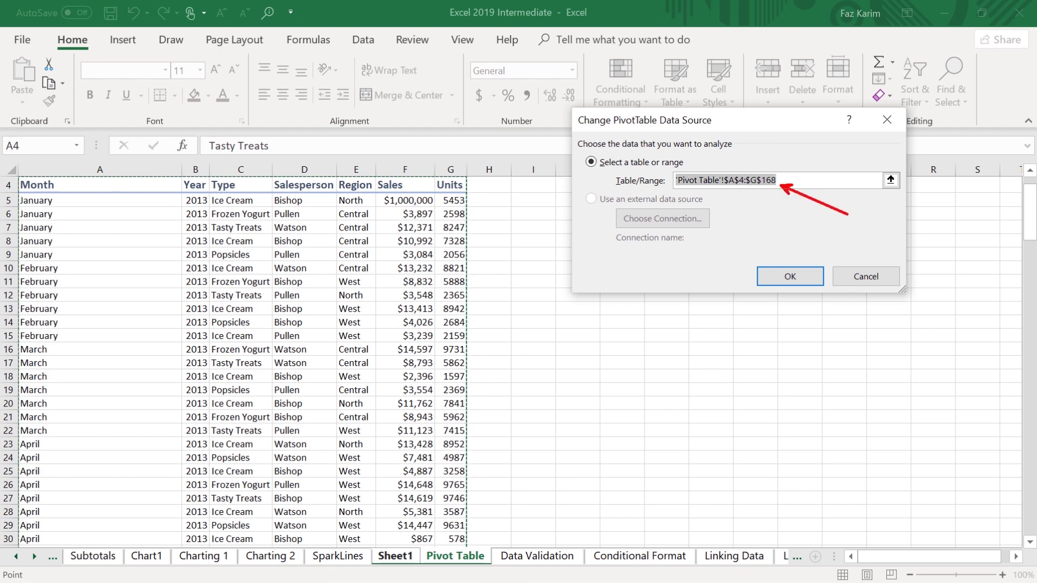
pyautogui.press('Escape')
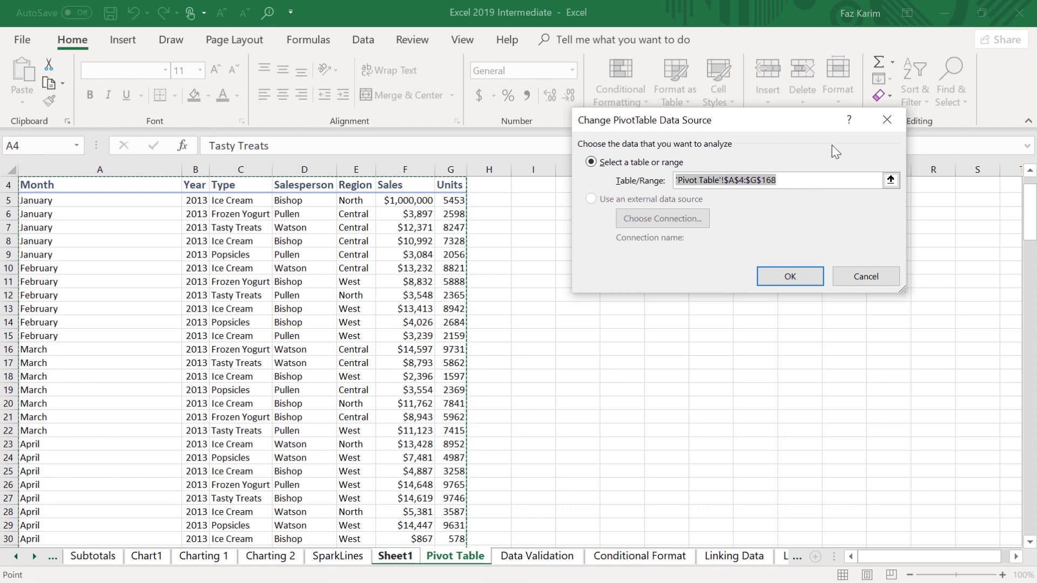
pyautogui.moveTo(1032, 233)
pyautogui.mouseDown()
pyautogui.moveTo(1022, 318)
pyautogui.moveTo(1034, 482)
pyautogui.mouseUp()
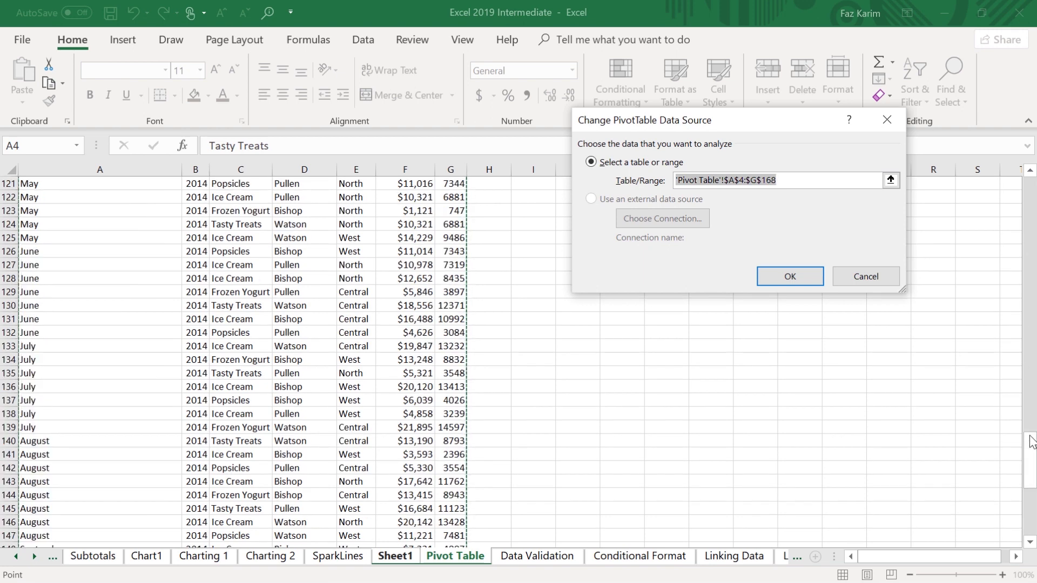
pyautogui.moveTo(1030, 445); pyautogui.dragTo(1033, 535)
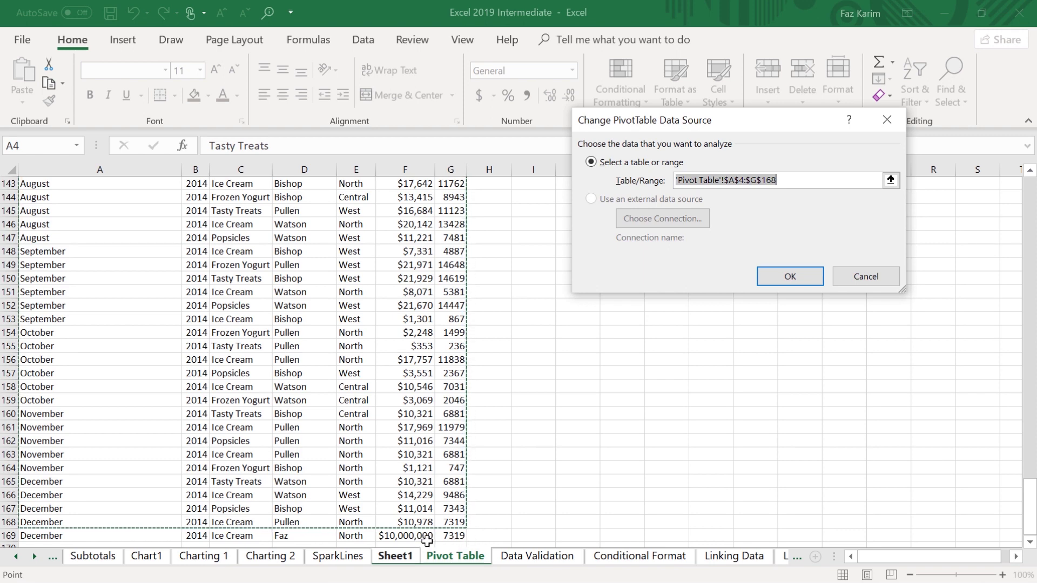
pyautogui.click(784, 187)
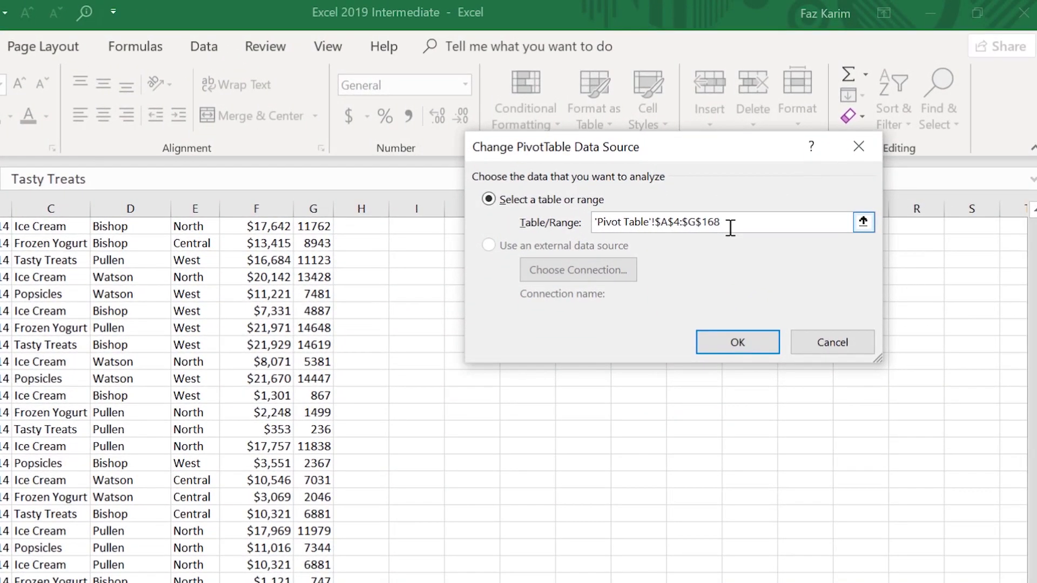
pyautogui.press('BackSpace')
pyautogui.write('9')
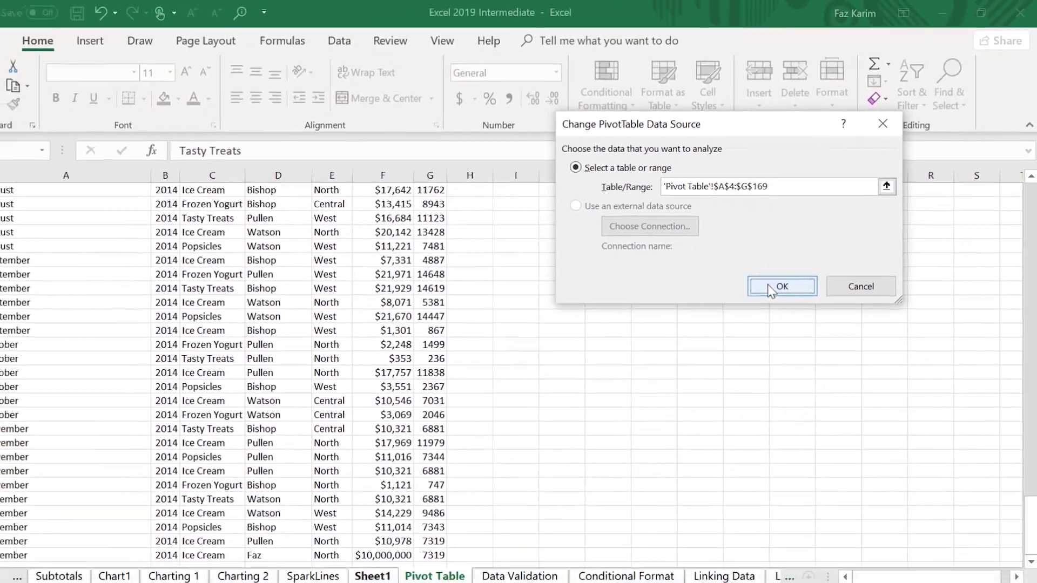
pyautogui.click(770, 290)
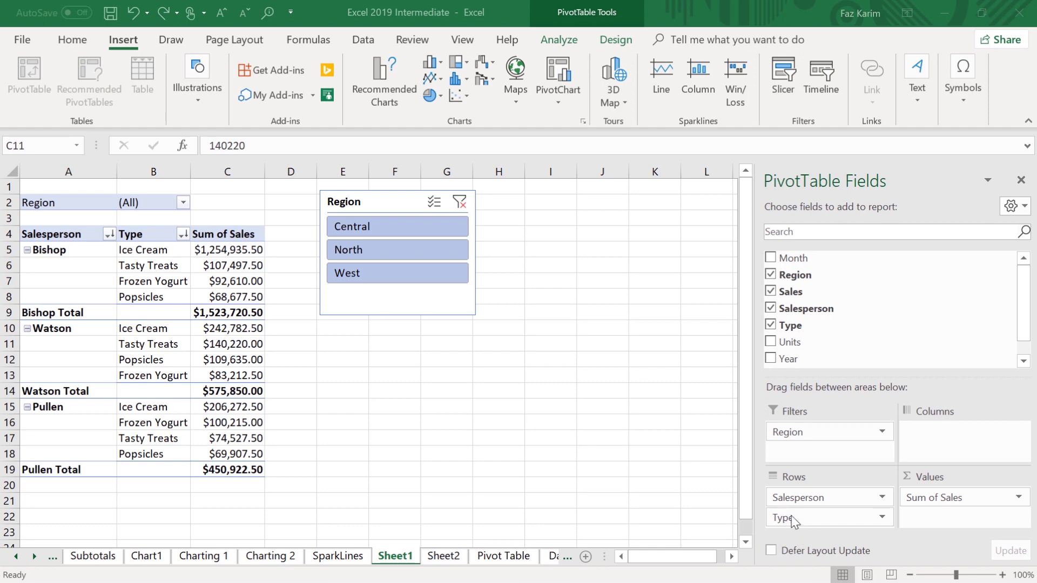
# - Remove the Type field from the pivot table rows and insert a default column pivot chart on Sheet1
pyautogui.click(806, 523)
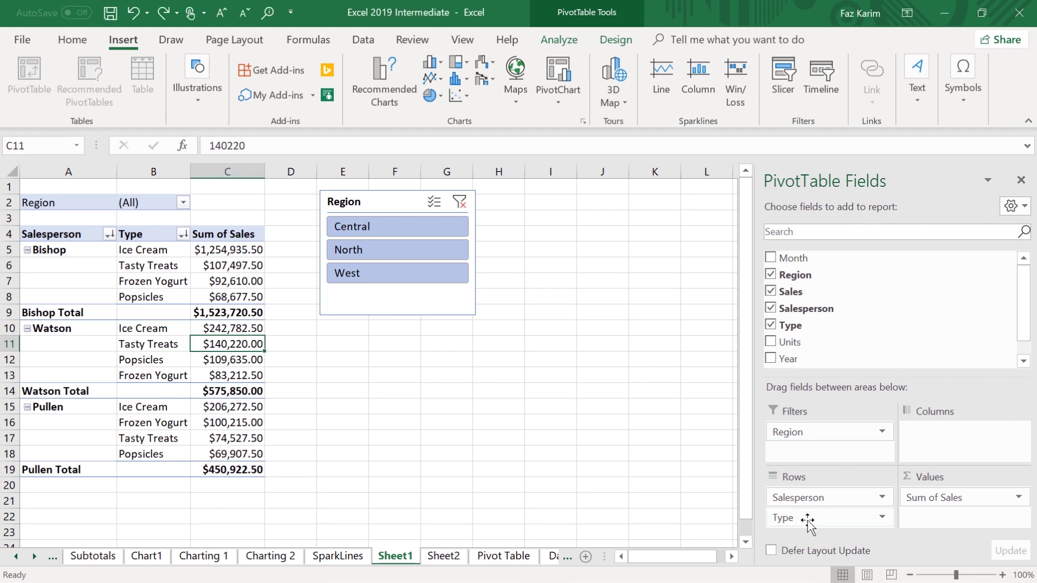
pyautogui.moveTo(806, 522); pyautogui.dragTo(632, 495)
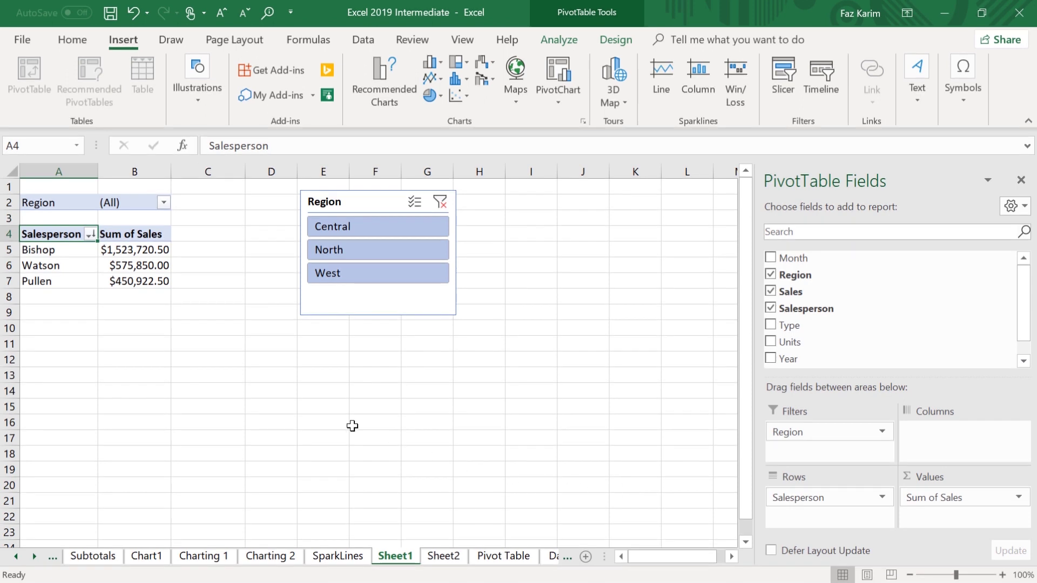
pyautogui.click(152, 263)
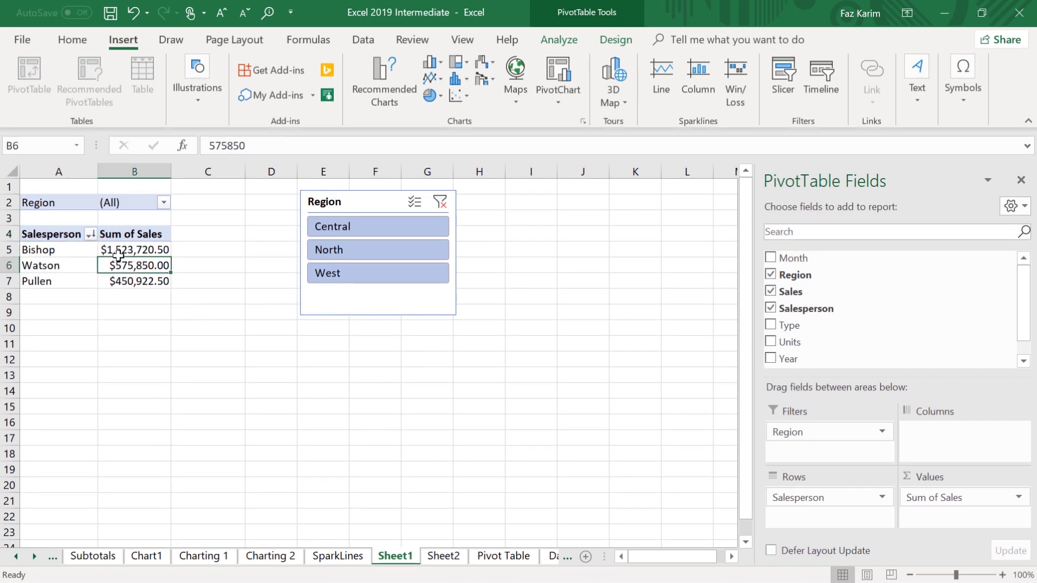
pyautogui.moveTo(117, 251)
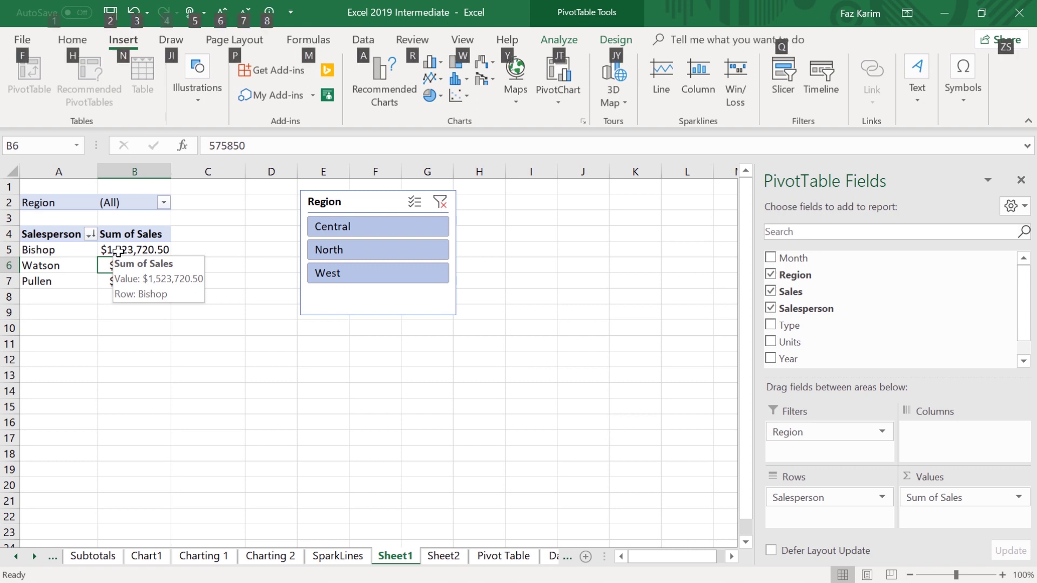
pyautogui.hotkey('alt', 'F1')
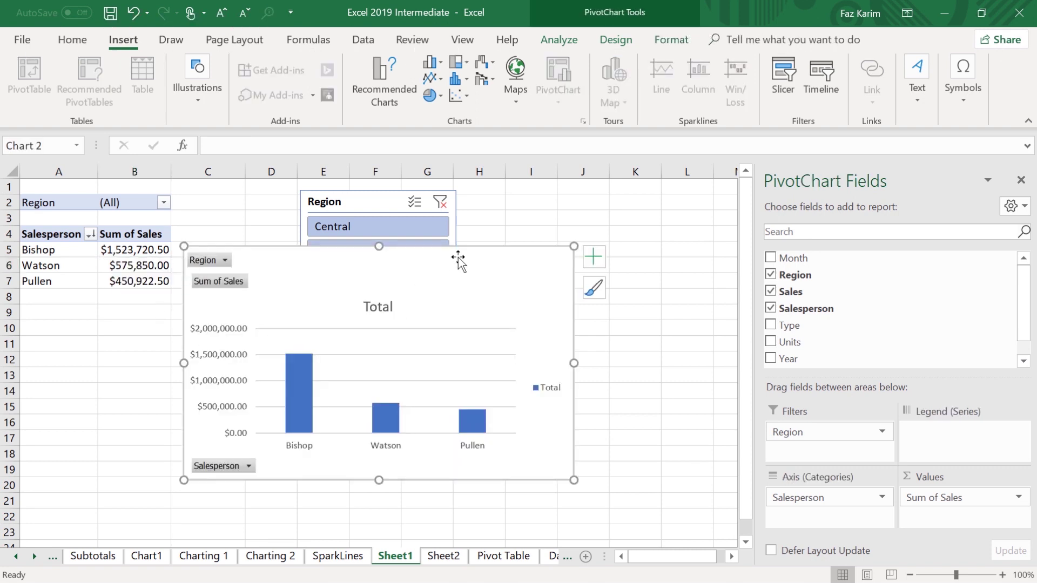
# - Move the pivot chart below the pivot table and the Region slicer
pyautogui.moveTo(456, 261); pyautogui.dragTo(617, 190)
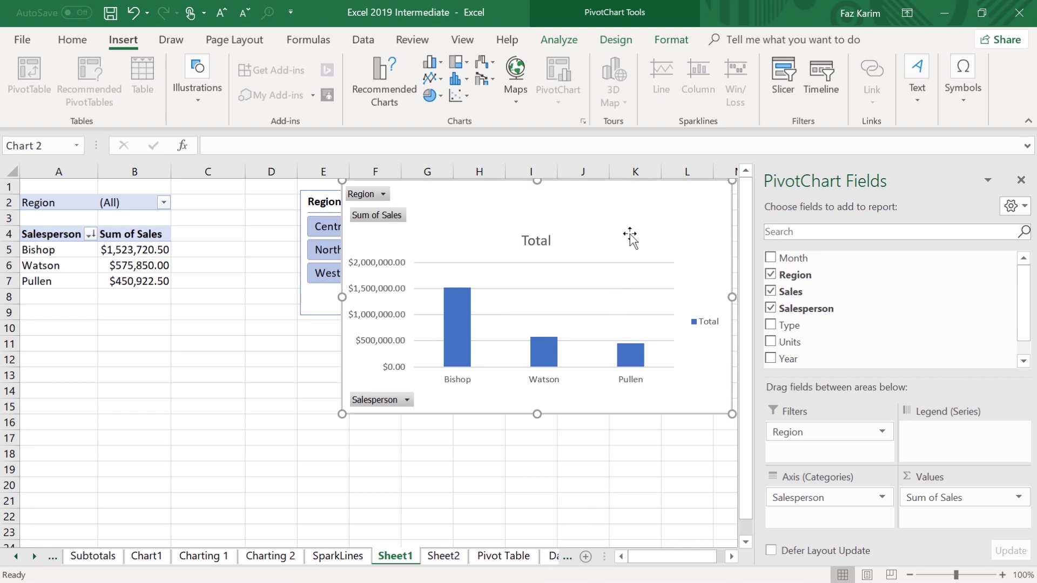
pyautogui.click(272, 375)
pyautogui.click(449, 273)
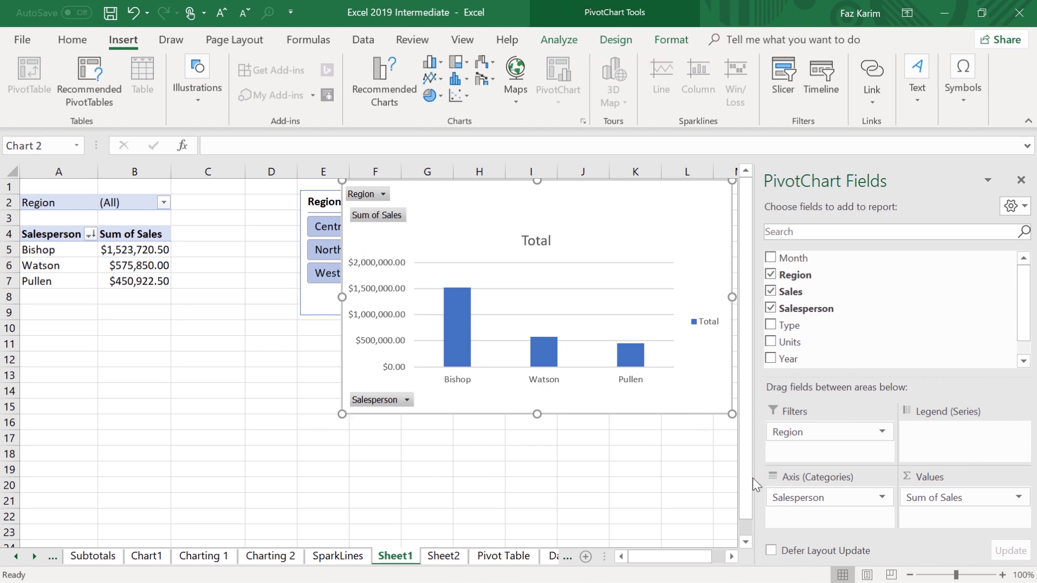
pyautogui.moveTo(624, 250); pyautogui.dragTo(576, 353)
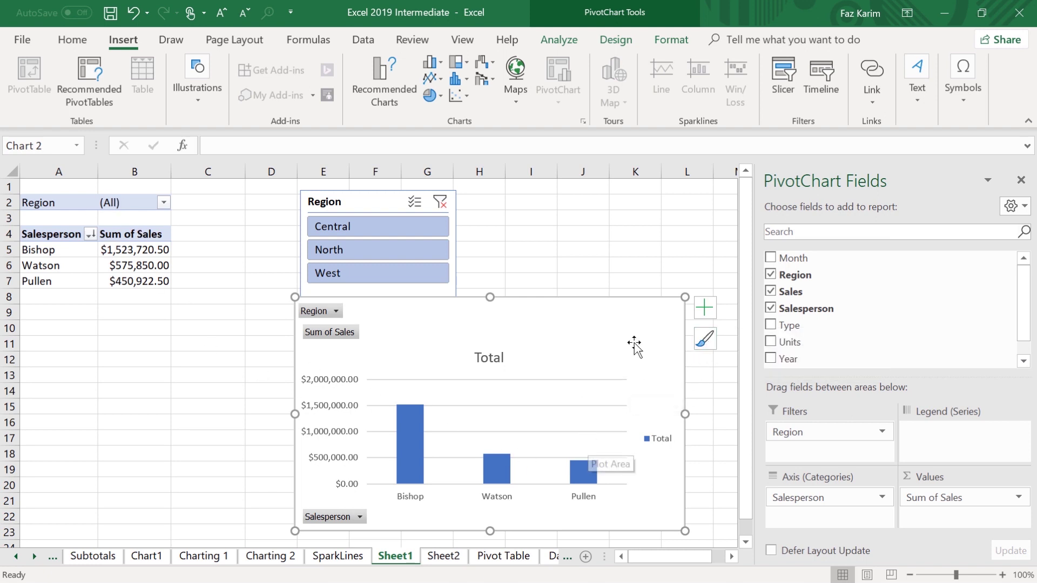
pyautogui.moveTo(634, 343); pyautogui.dragTo(481, 365)
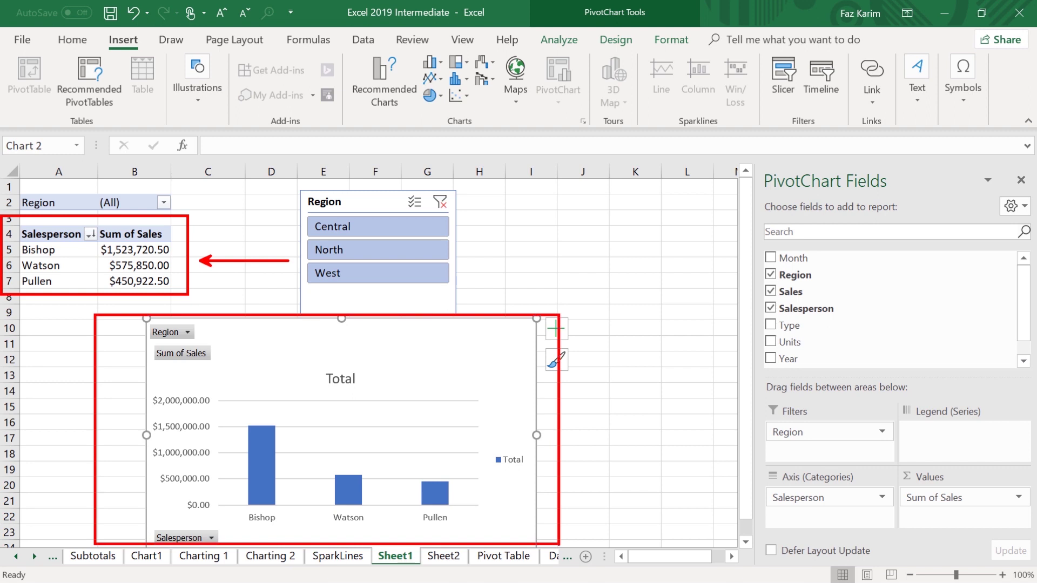
# - Create a second pivot chart on its own chart sheet from the pivot table, and return to Sheet1
pyautogui.click(164, 264)
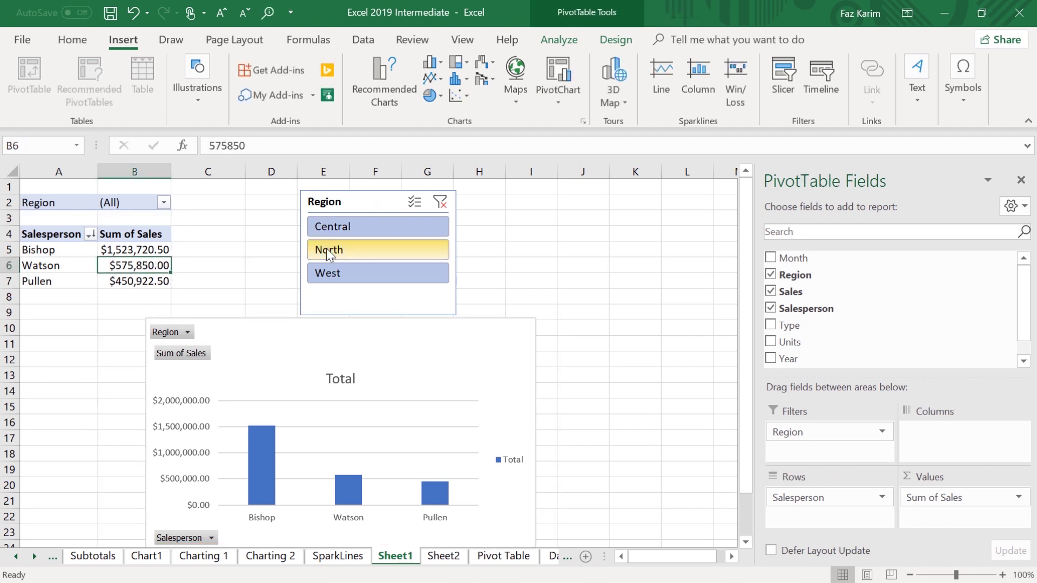
pyautogui.press('F11')
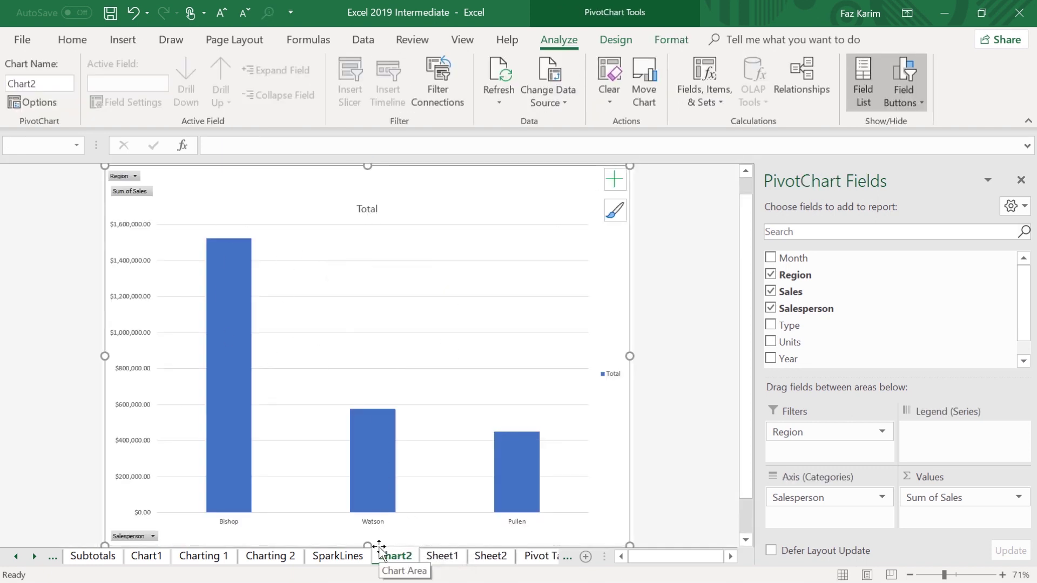
pyautogui.click(442, 557)
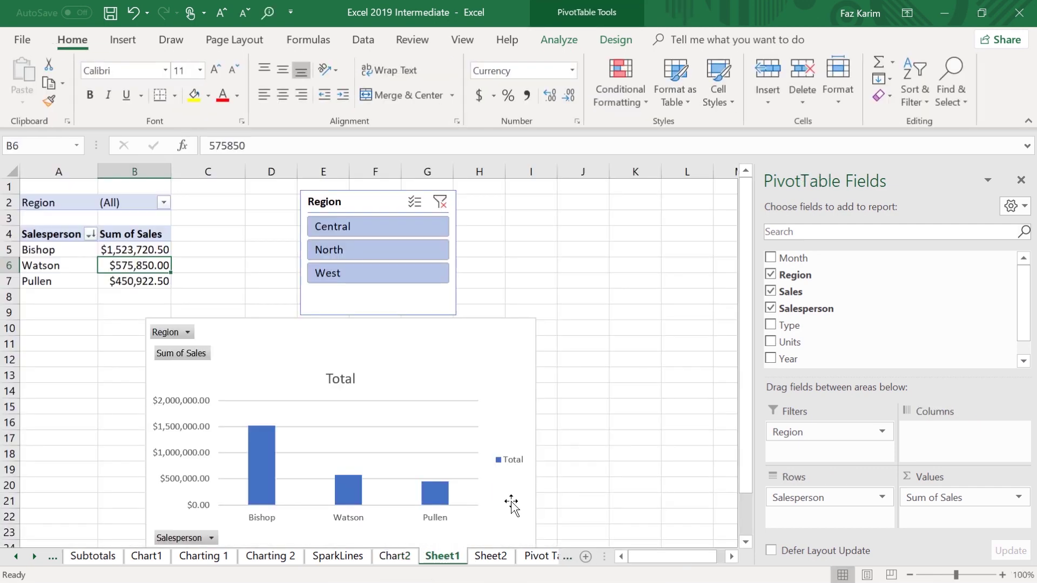
# - Remove the Salesperson field from the pivot table rows and place the embedded chart below the Region slicer
pyautogui.moveTo(492, 377); pyautogui.dragTo(606, 262)
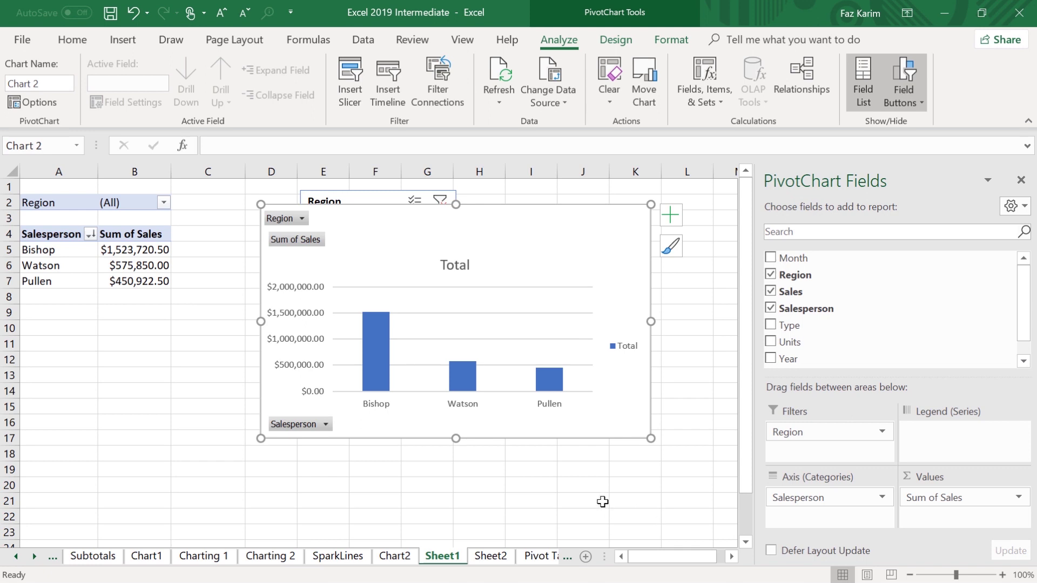
pyautogui.click(813, 497)
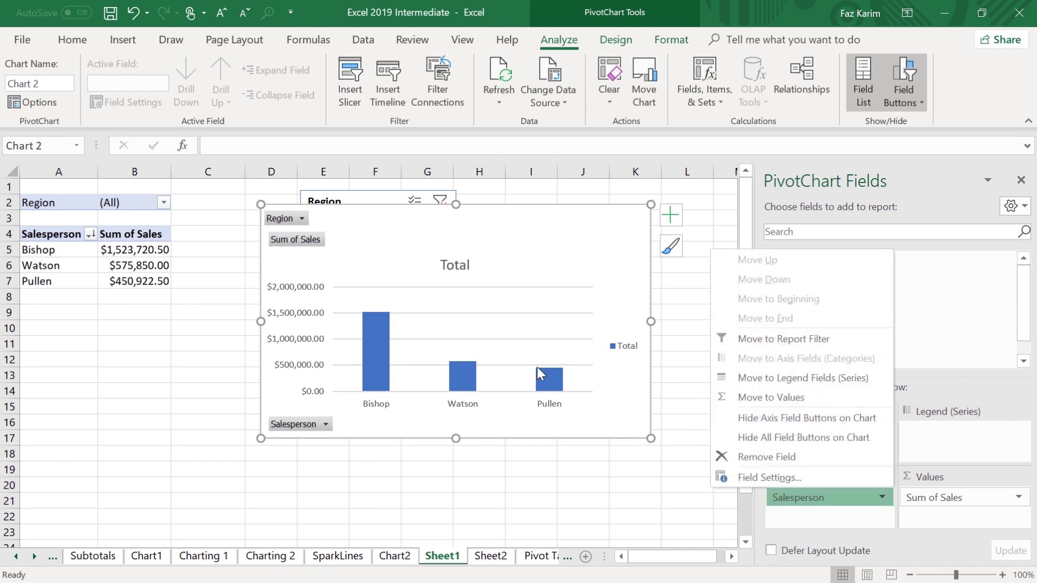
pyautogui.press('Escape')
pyautogui.press('Escape')
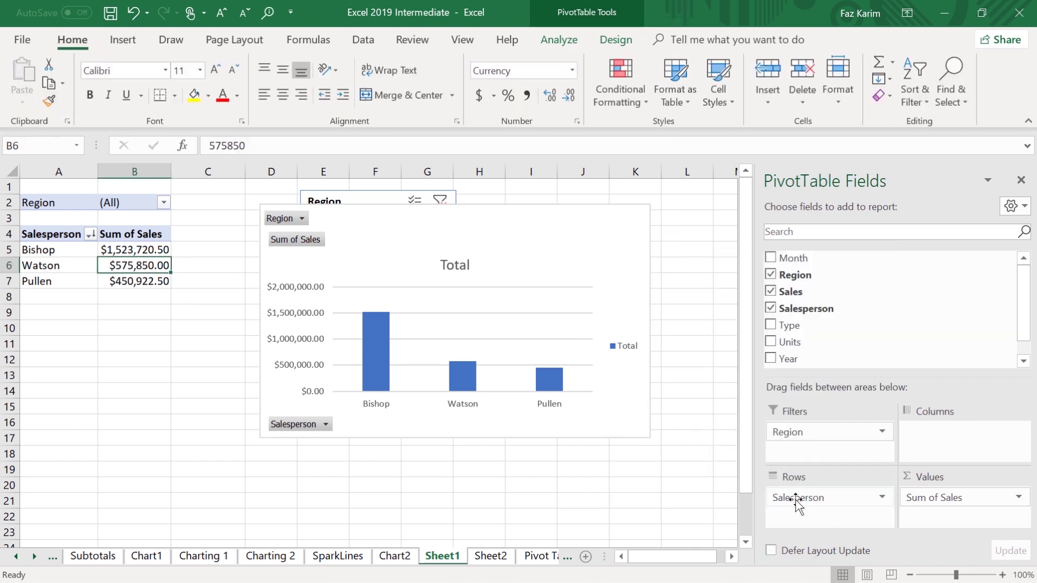
pyautogui.moveTo(794, 498); pyautogui.dragTo(589, 493)
pyautogui.moveTo(470, 252); pyautogui.dragTo(433, 359)
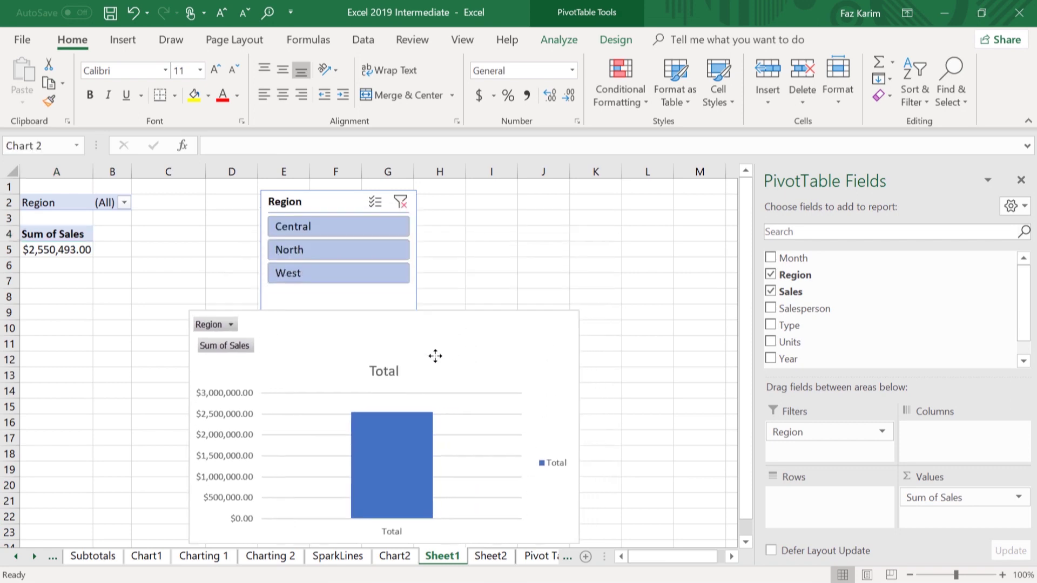
# - Filter the pivot table and its chart to the Central region using the Region slicer
pyautogui.click(369, 228)
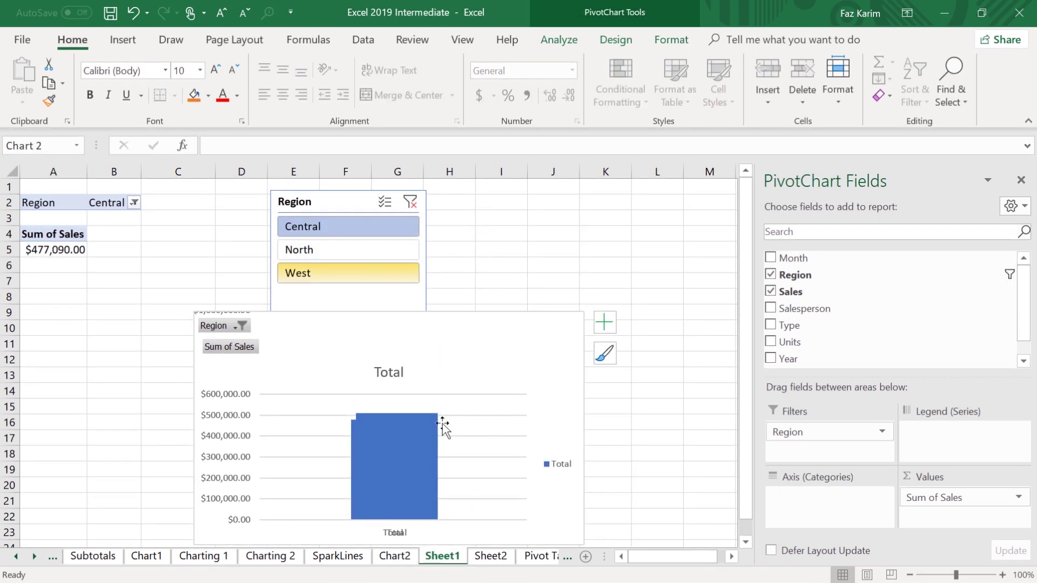
pyautogui.click(375, 446)
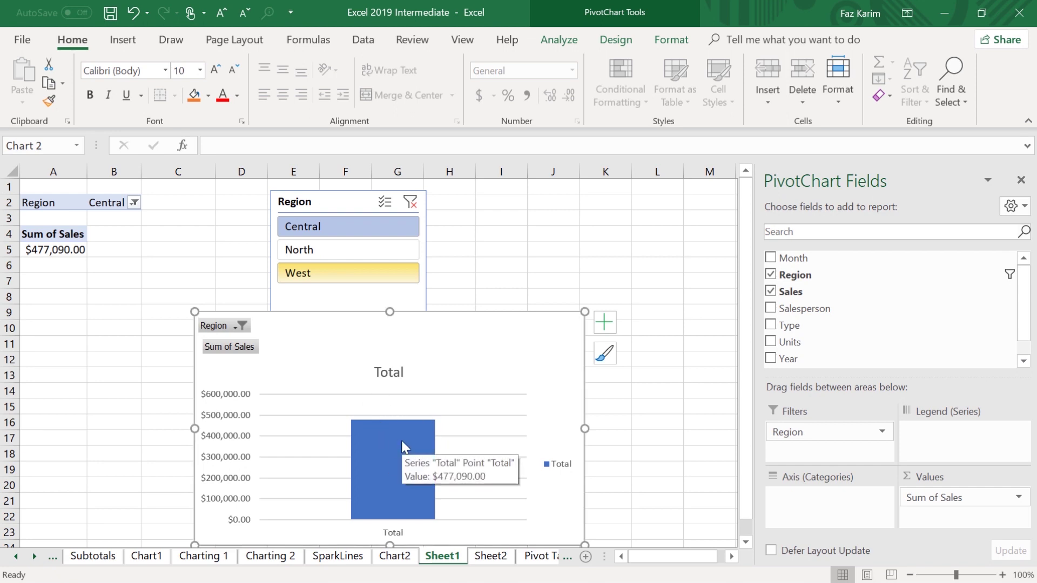
pyautogui.moveTo(528, 345); pyautogui.dragTo(655, 252)
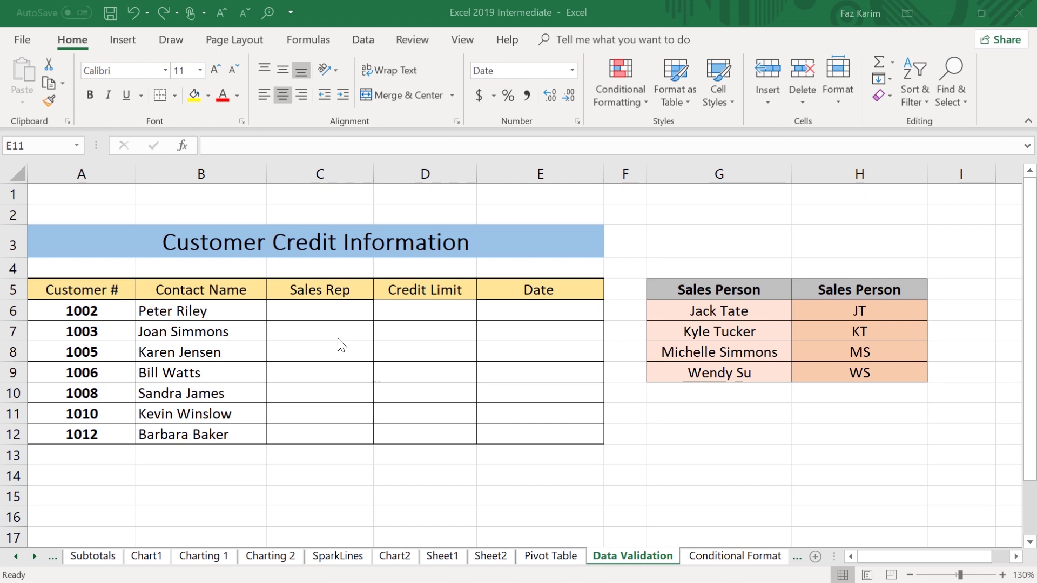
# - Examine the empty Sales Rep, Credit Limit and Date columns and the sales person list in G6:G9 on the Data Validation sheet
pyautogui.click(346, 310)
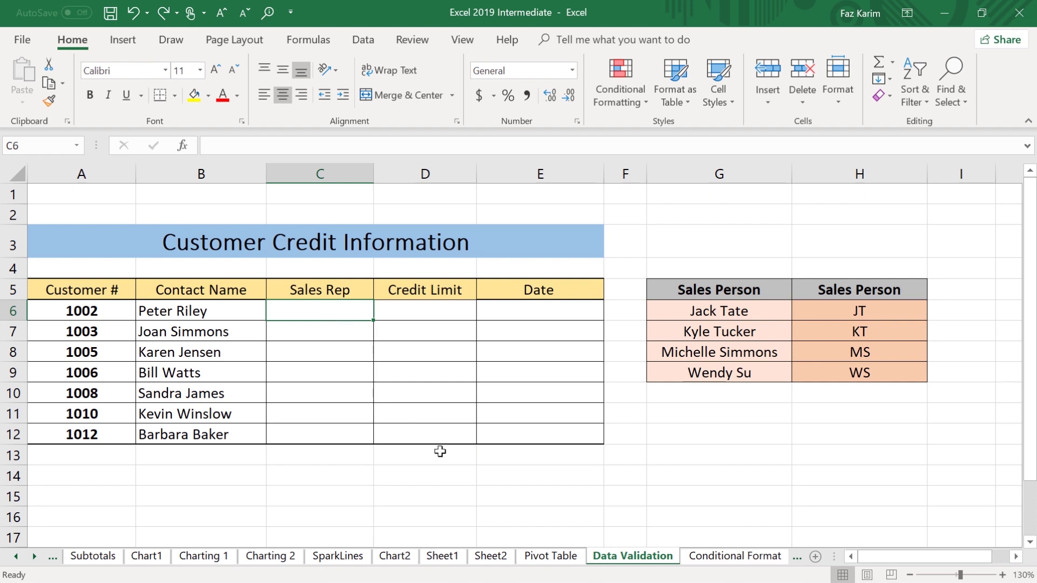
pyautogui.click(527, 313)
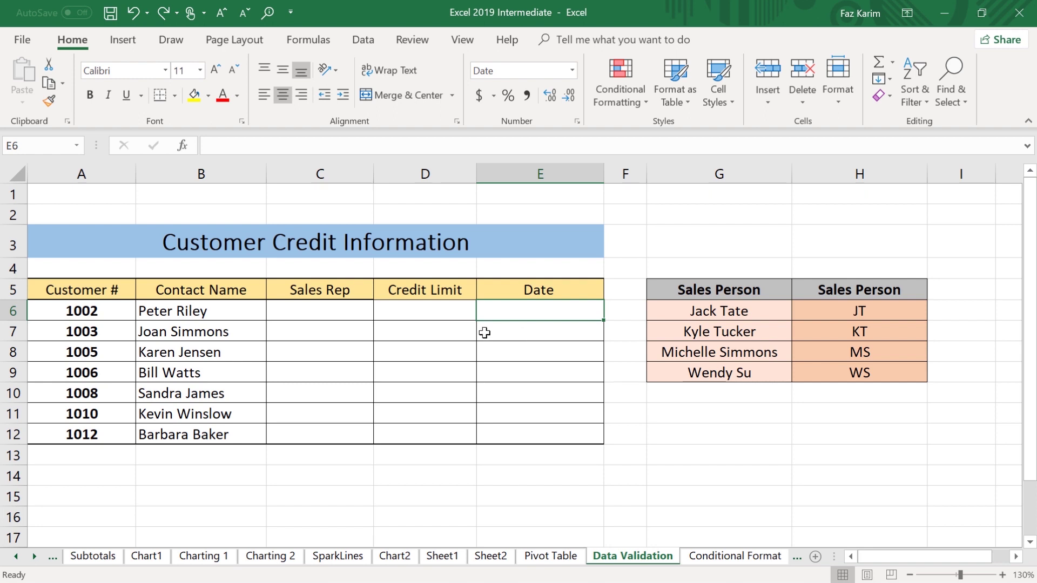
pyautogui.click(409, 311)
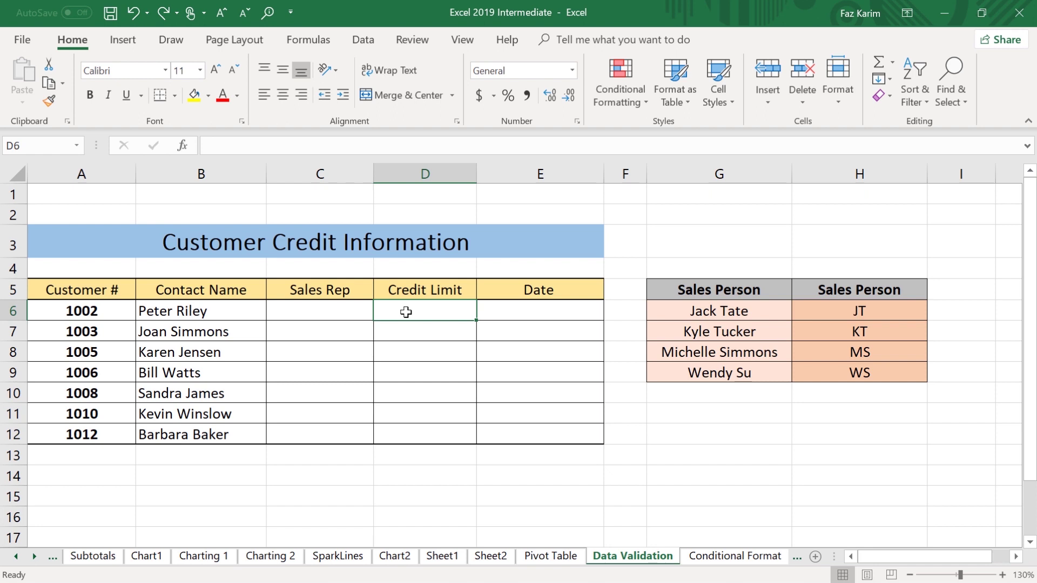
pyautogui.moveTo(338, 309); pyautogui.dragTo(348, 432)
pyautogui.moveTo(459, 312); pyautogui.dragTo(460, 435)
pyautogui.moveTo(557, 315); pyautogui.dragTo(588, 426)
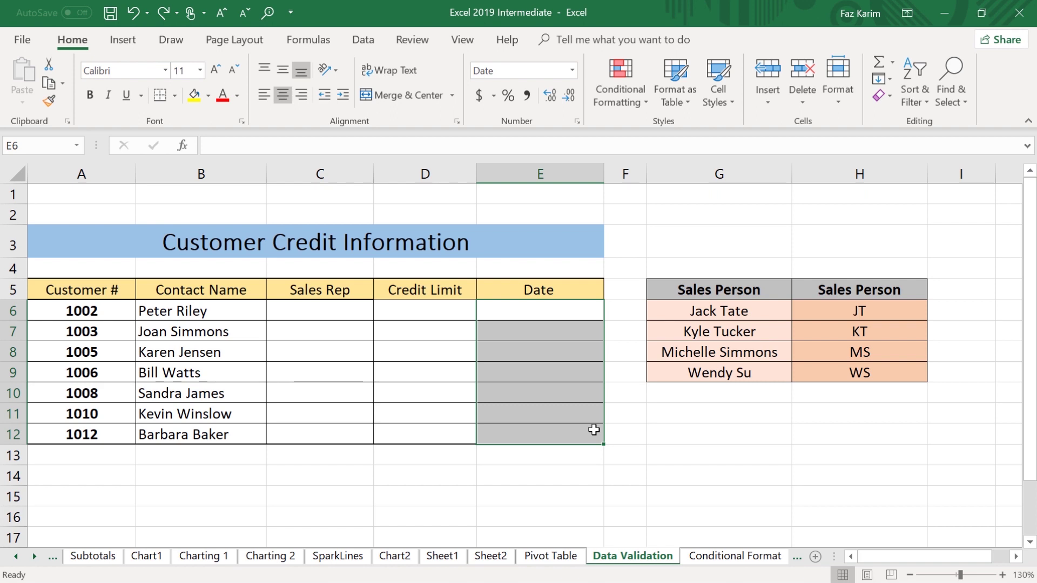
pyautogui.click(329, 309)
pyautogui.moveTo(328, 327); pyautogui.dragTo(345, 435)
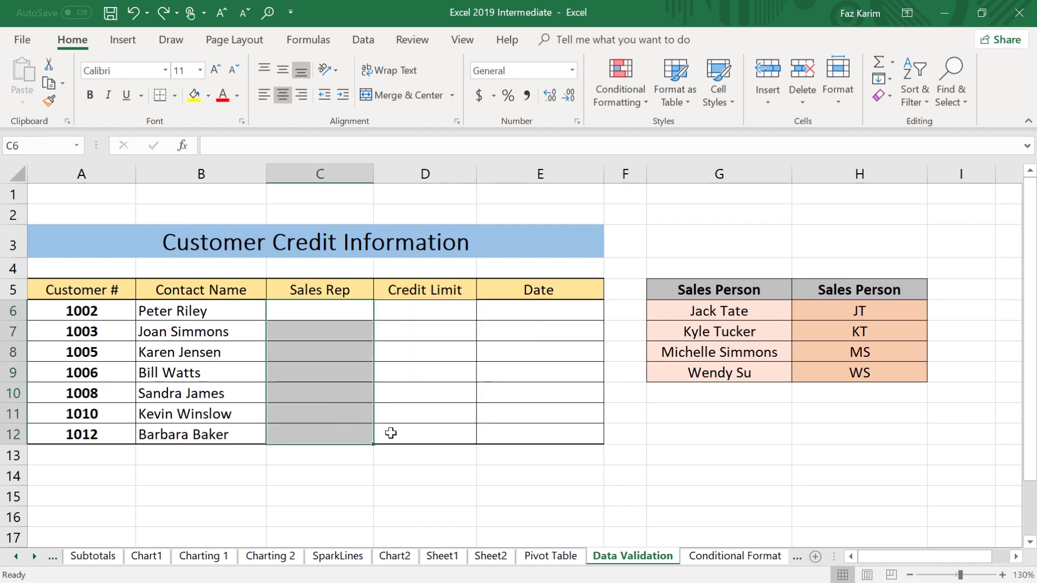
pyautogui.moveTo(725, 316); pyautogui.dragTo(727, 370)
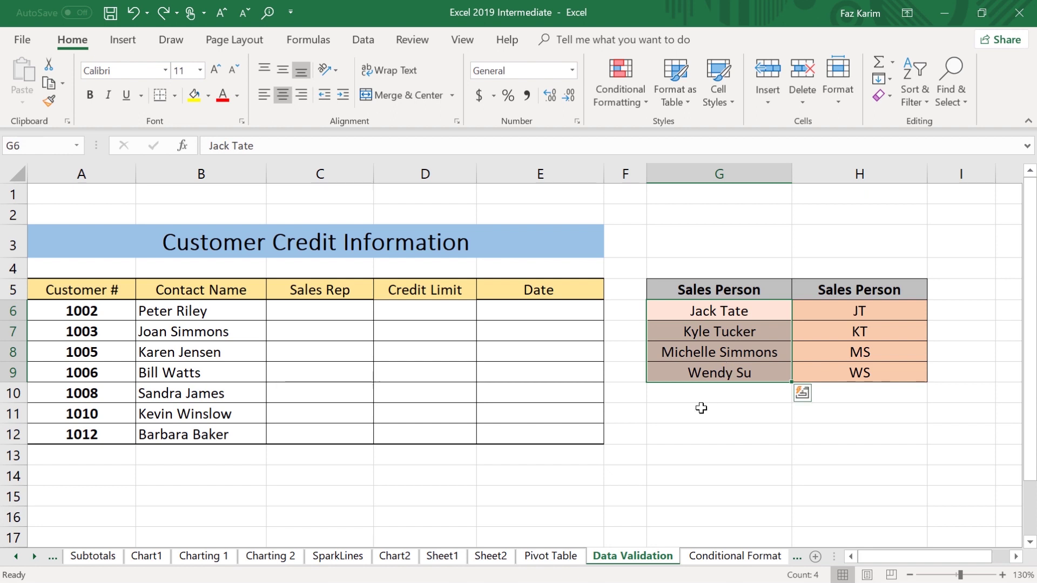
# - Enter two differently punctuated abbreviations of the first sales person's name in C6 and C7 of the Sales Rep column
pyautogui.click(307, 312)
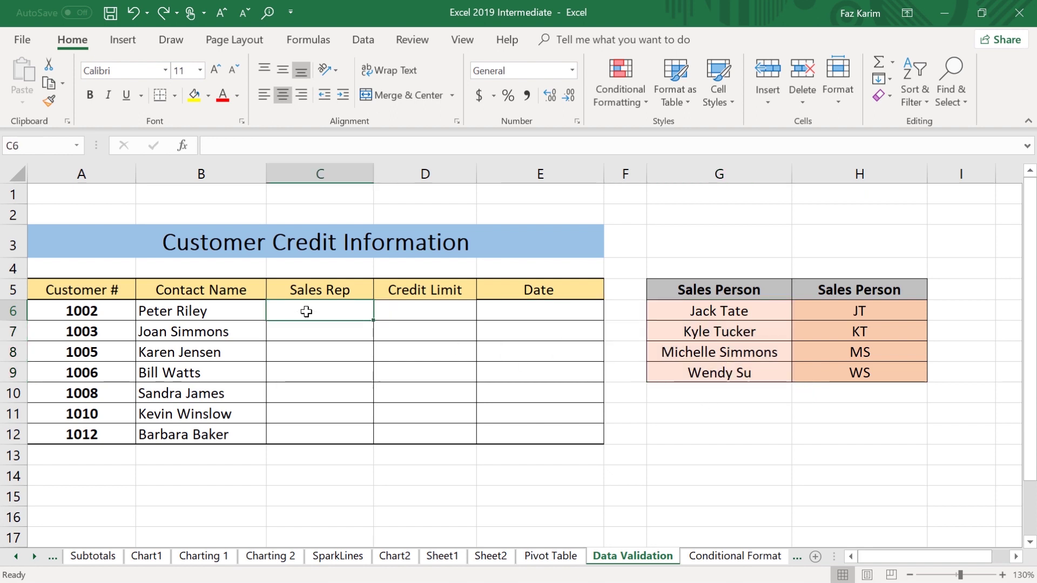
pyautogui.write('Jack T')
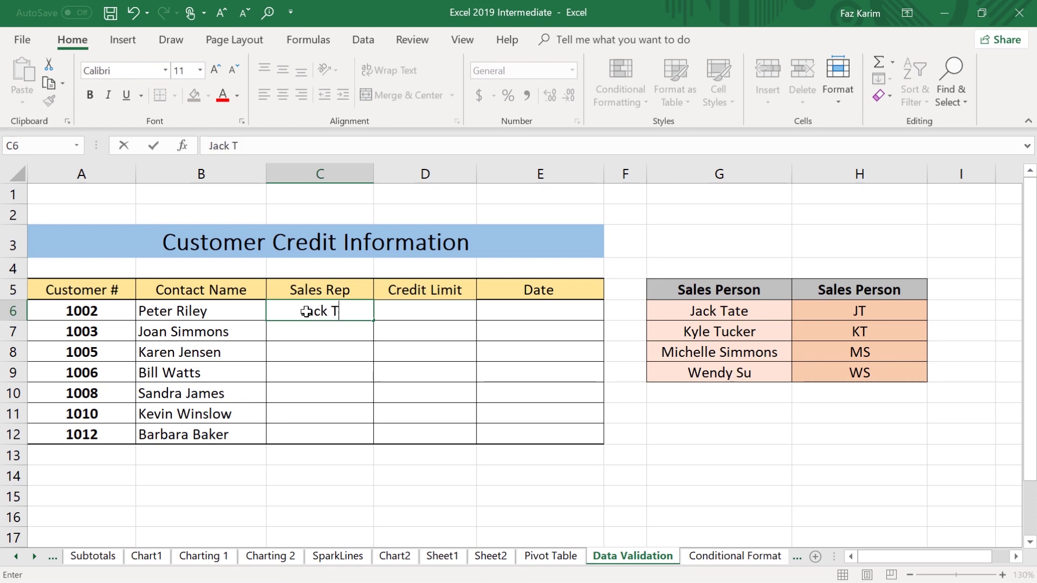
pyautogui.press('Return')
pyautogui.write('Kack T.')
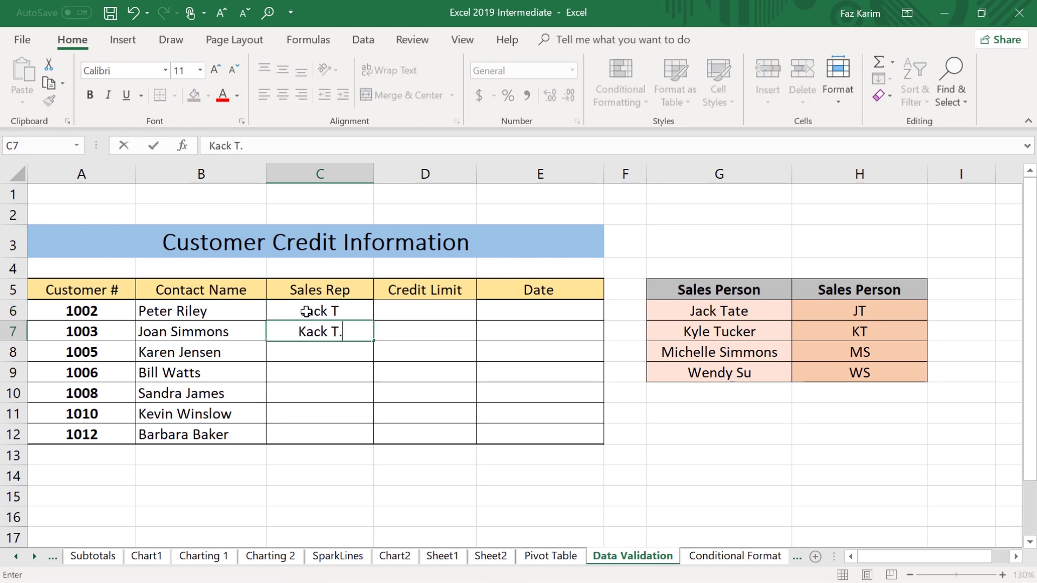
pyautogui.click(306, 332)
pyautogui.press('BackSpace')
pyautogui.write('J')
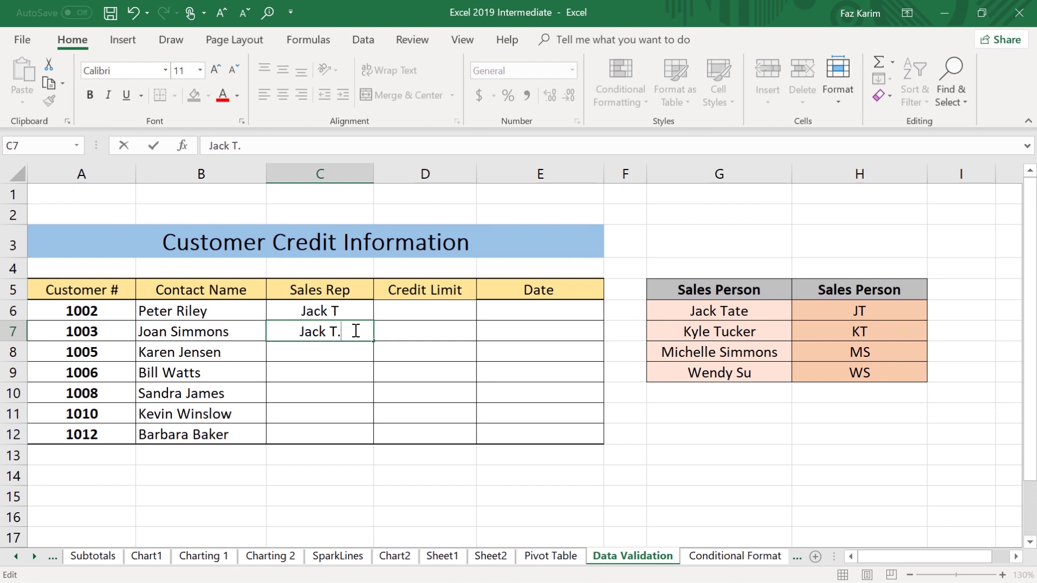
# - Clear the trial Sales Rep entries from C7 and C6
pyautogui.press('BackSpace')
pyautogui.press('BackSpace')
pyautogui.press('BackSpace')
pyautogui.press('BackSpace')
pyautogui.press('BackSpace')
pyautogui.press('BackSpace')
pyautogui.press('BackSpace')
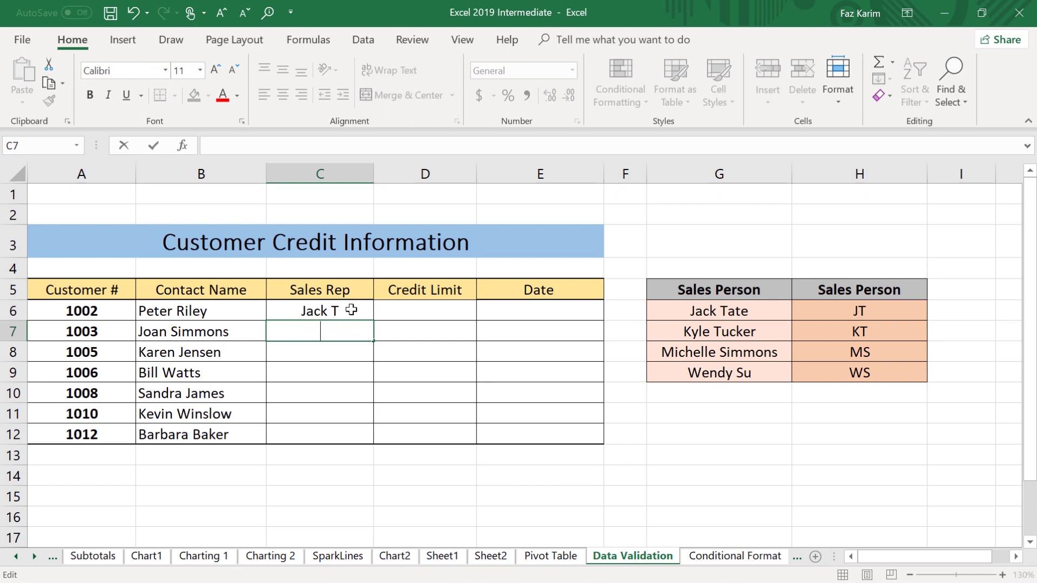
pyautogui.click(351, 310)
pyautogui.press('BackSpace')
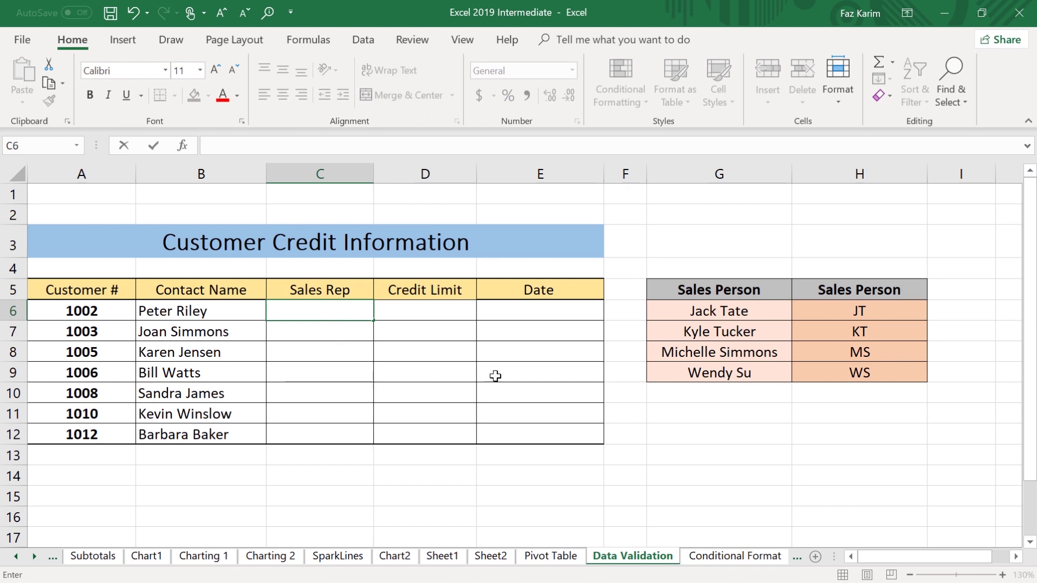
# - Start a data validation rule for the Sales Rep cells C6:C12 that allows a List
pyautogui.moveTo(341, 303); pyautogui.dragTo(358, 432)
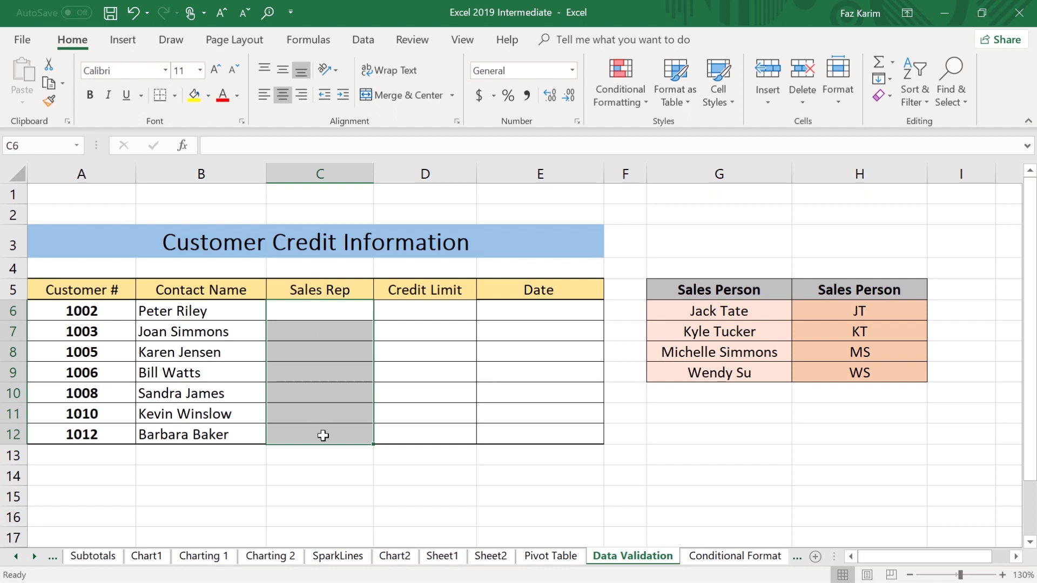
pyautogui.click(371, 47)
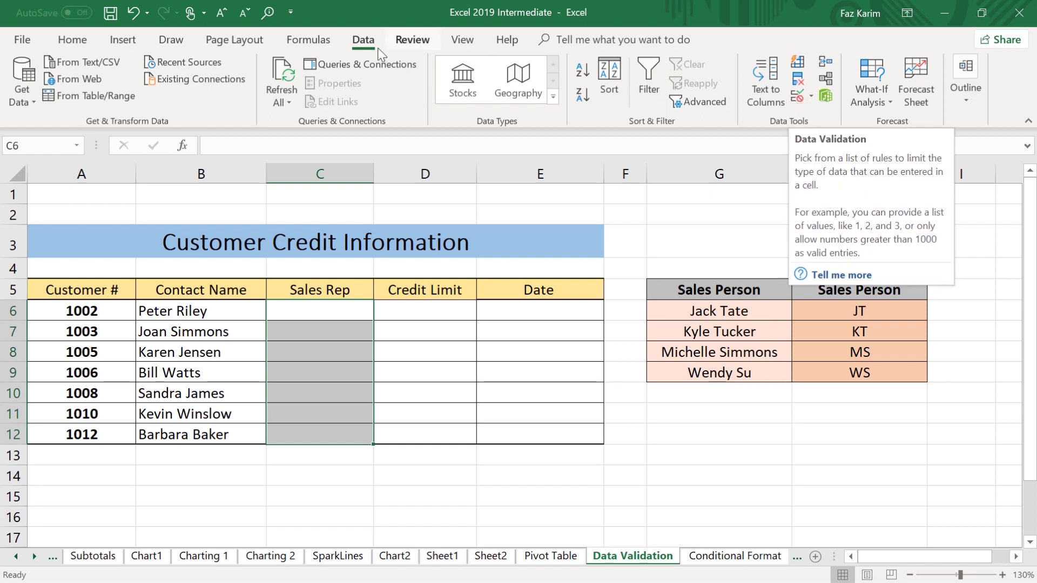
pyautogui.click(796, 102)
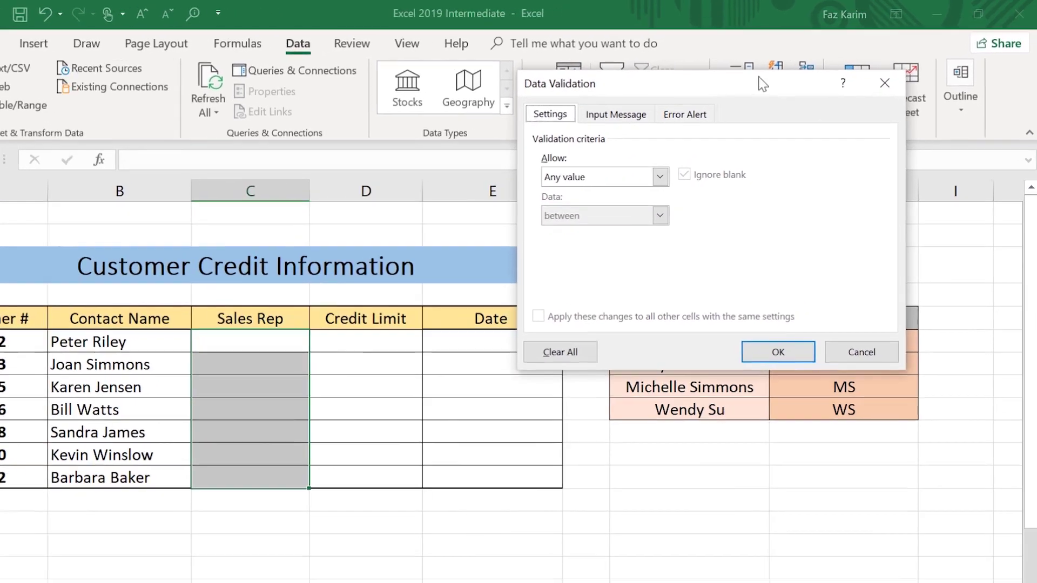
pyautogui.moveTo(783, 75); pyautogui.dragTo(871, 36)
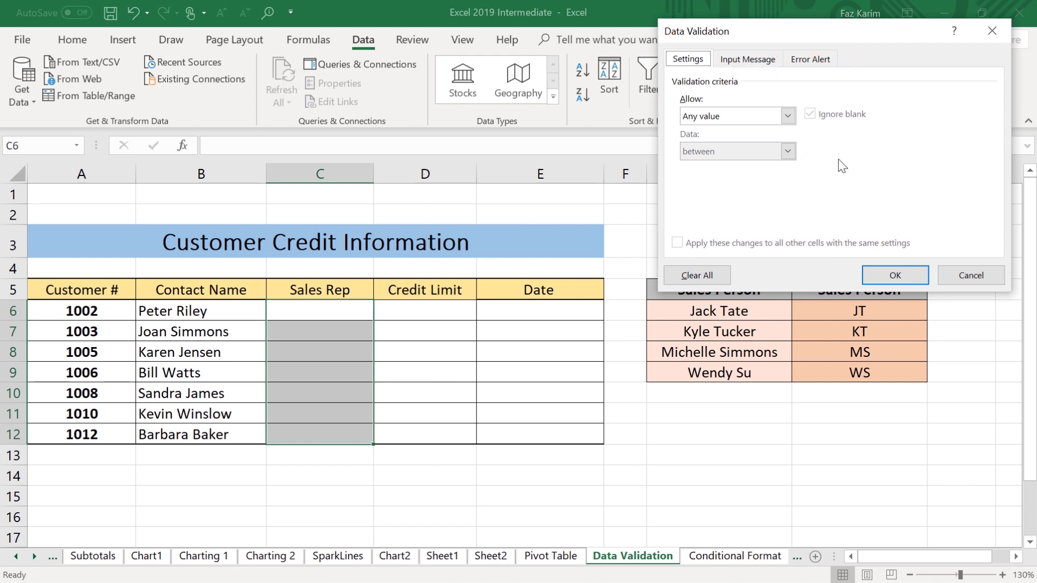
pyautogui.click(788, 116)
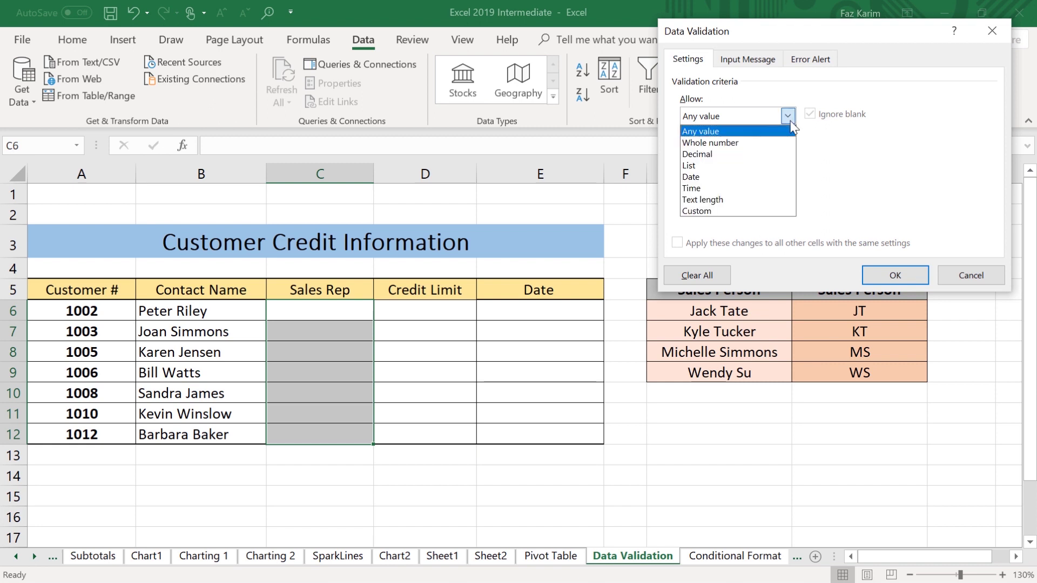
pyautogui.click(690, 168)
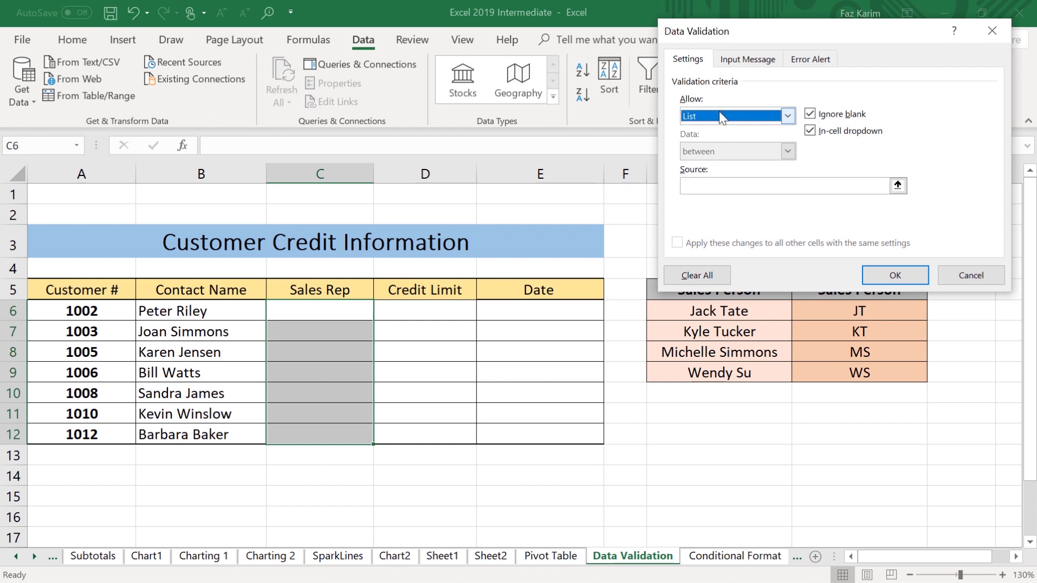
# - Set the validation list's source to the sales person names in =$G$6:$G$9
pyautogui.moveTo(818, 31); pyautogui.dragTo(1007, 15)
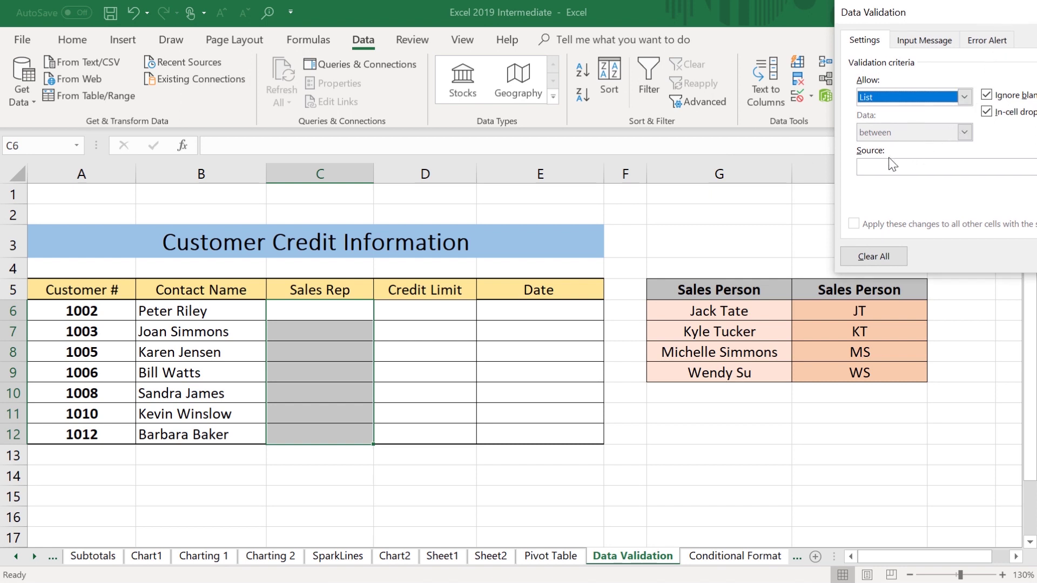
pyautogui.moveTo(942, 18); pyautogui.dragTo(403, 20)
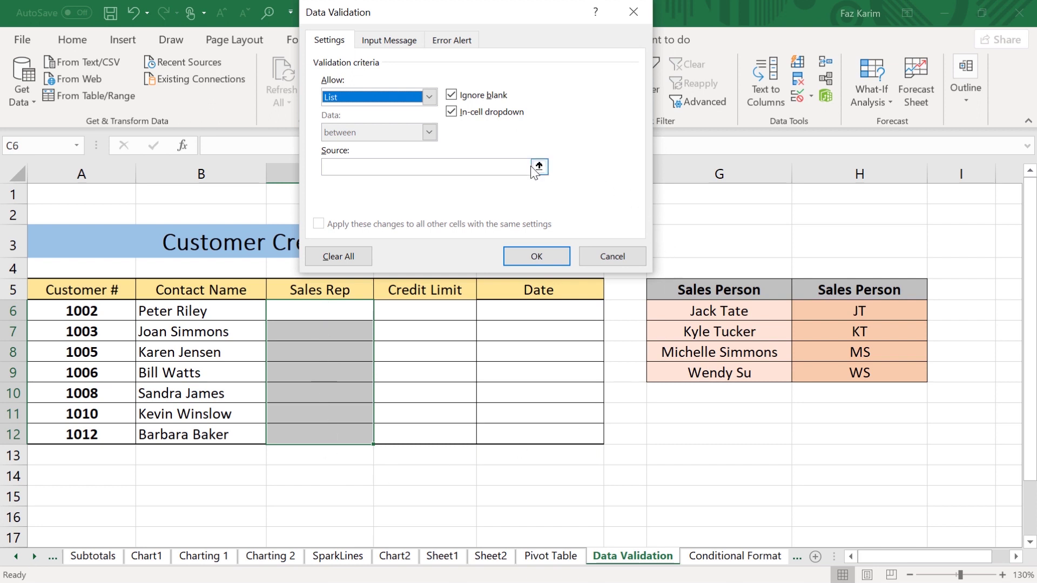
pyautogui.click(479, 169)
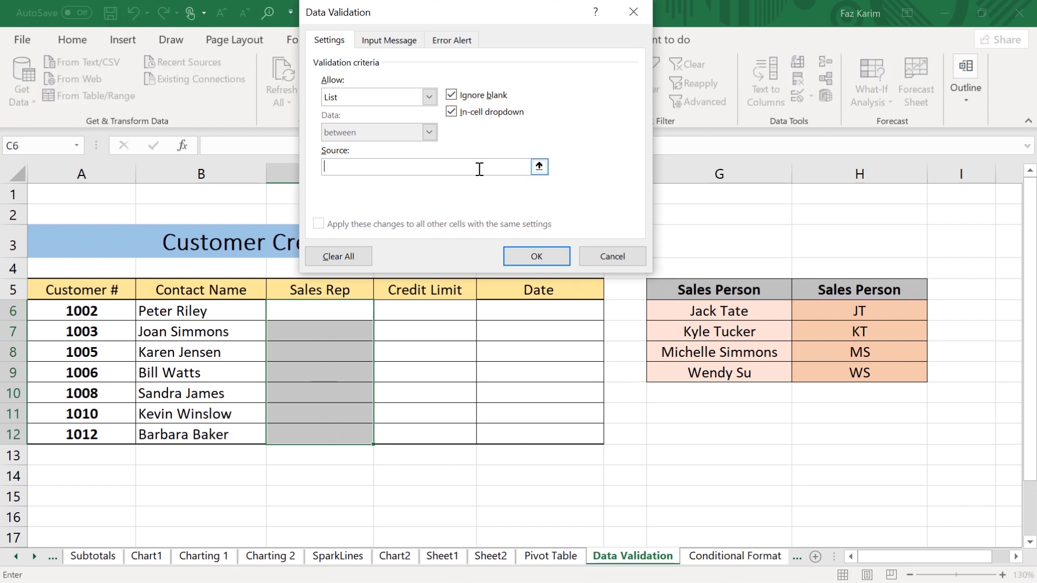
pyautogui.click(539, 167)
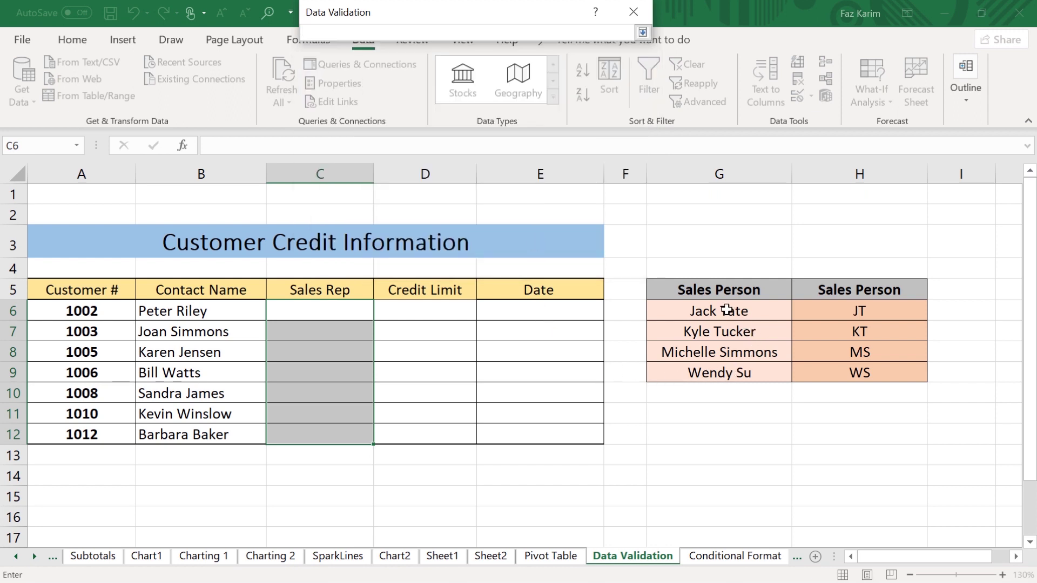
pyautogui.moveTo(726, 309); pyautogui.dragTo(770, 379)
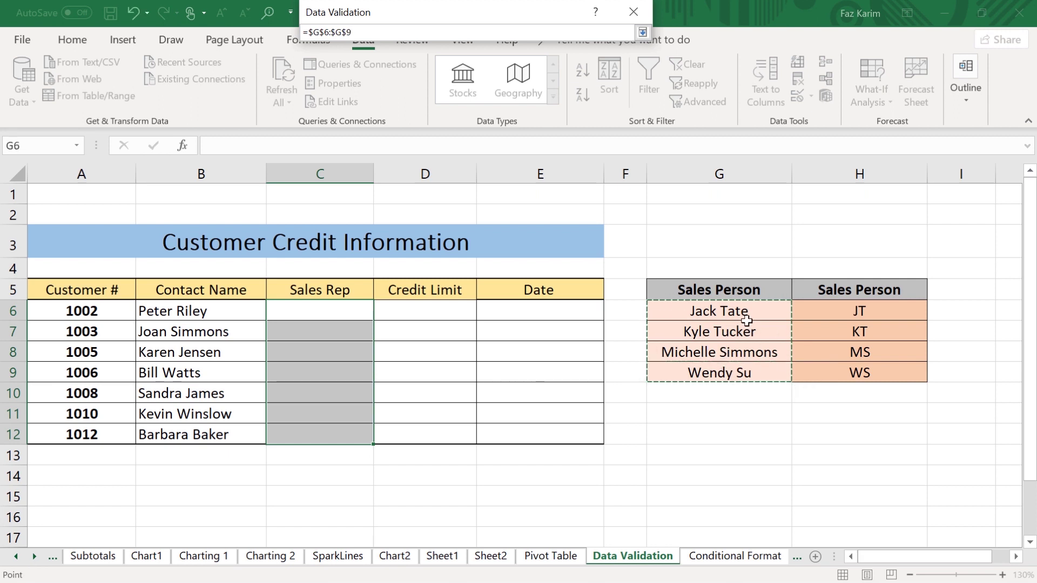
pyautogui.click(648, 33)
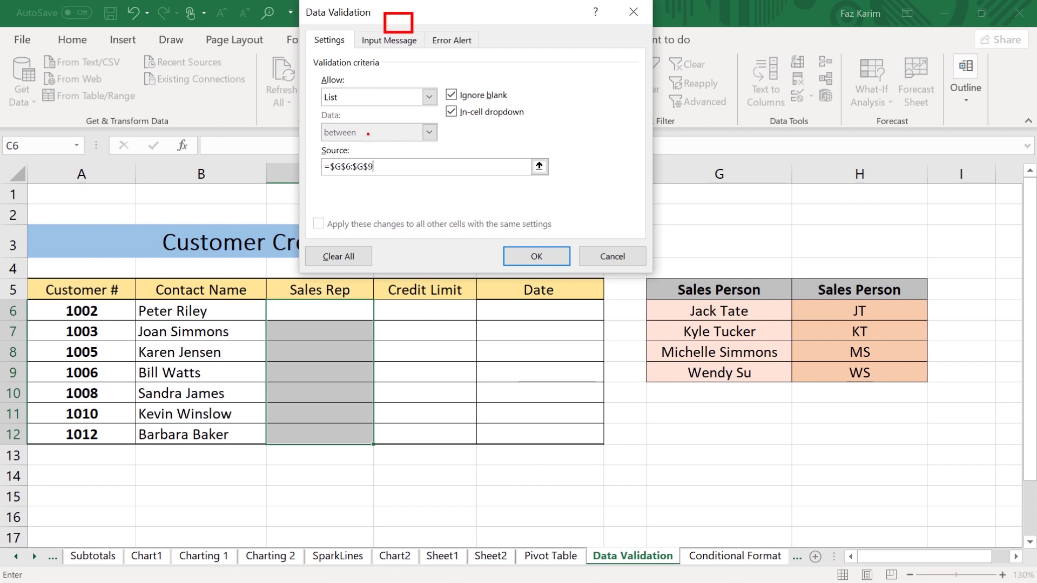
# - Give the validation rule an input message titled "Input Message" with the text "This is a input message"
pyautogui.click(378, 35)
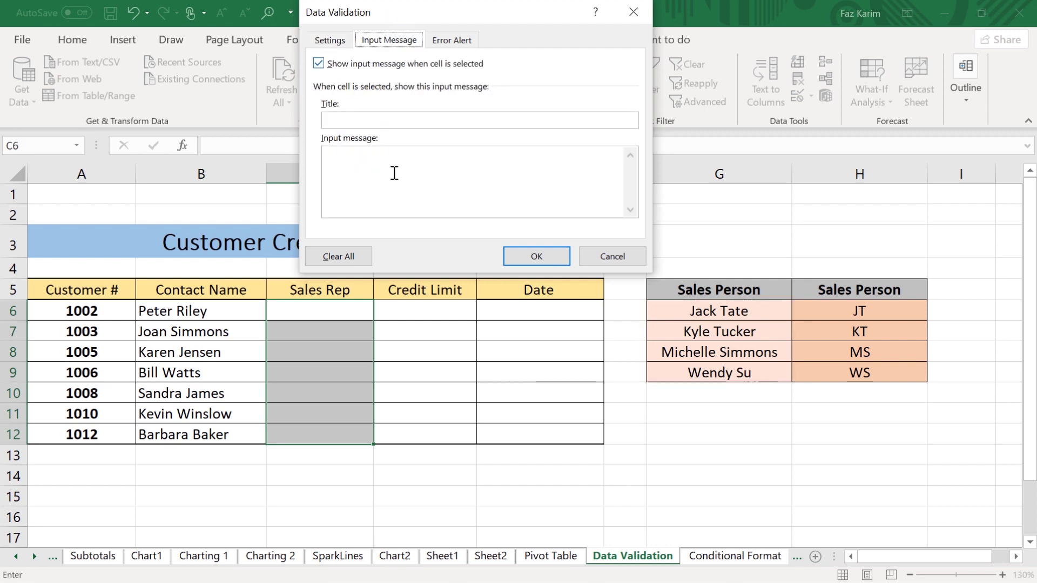
pyautogui.click(350, 120)
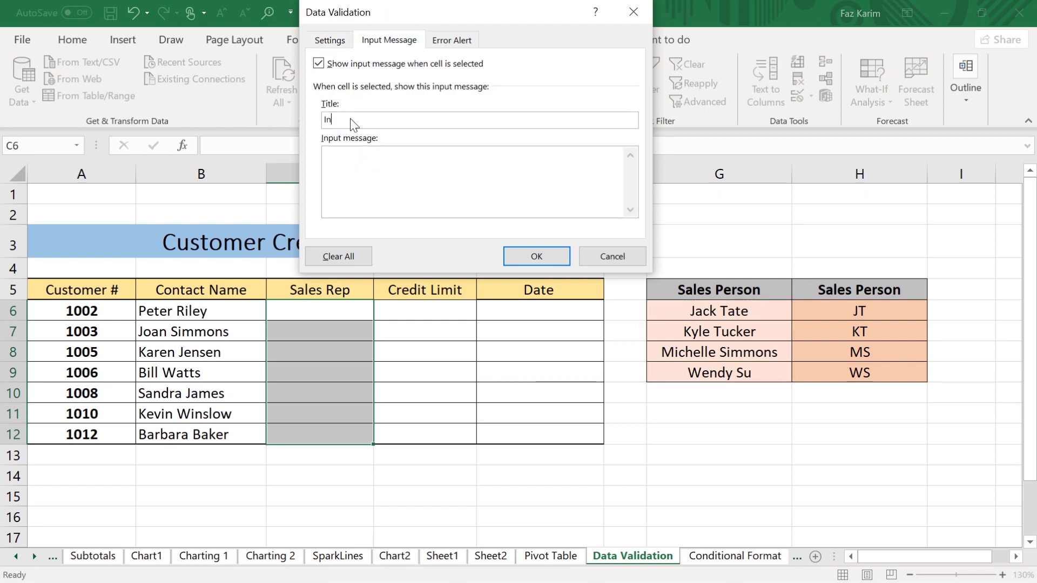
pyautogui.write('Input Message')
pyautogui.click(348, 173)
pyautogui.write('This is a input message')
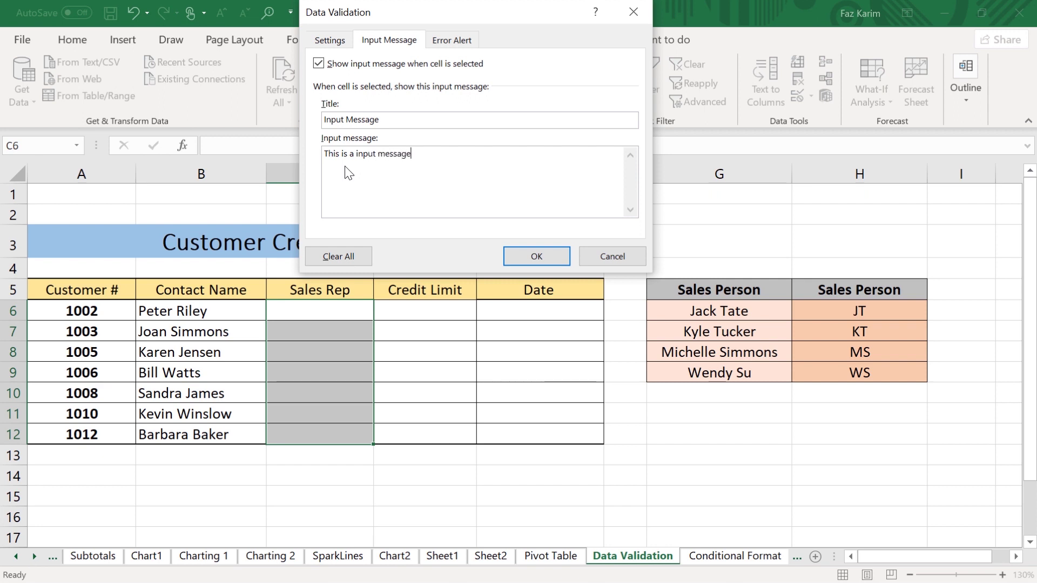
# - Configure the rule's error alert with the Stop style, title "Error Alert" and error message "Error Message"
pyautogui.click(468, 42)
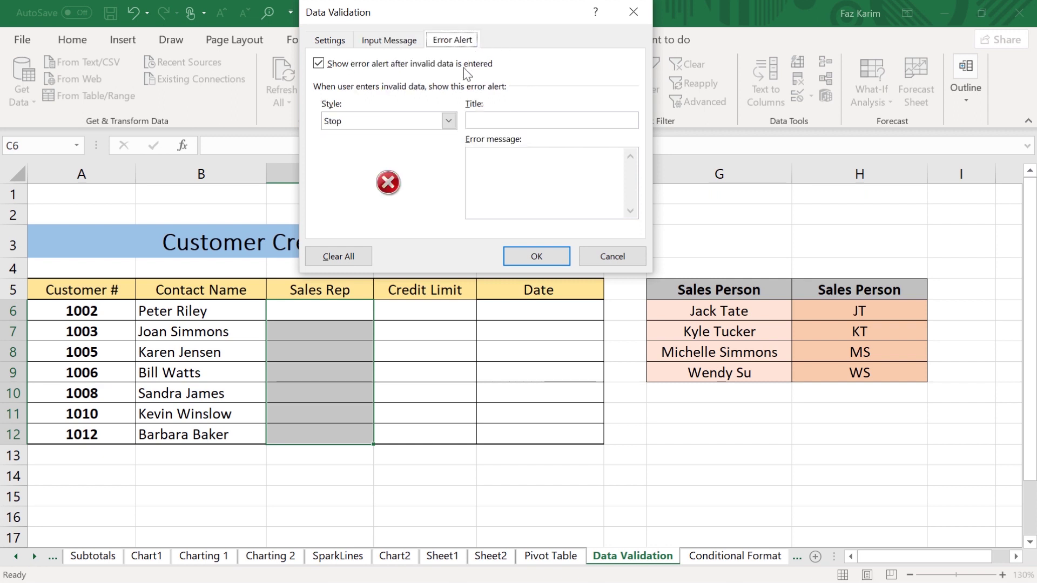
pyautogui.click(448, 121)
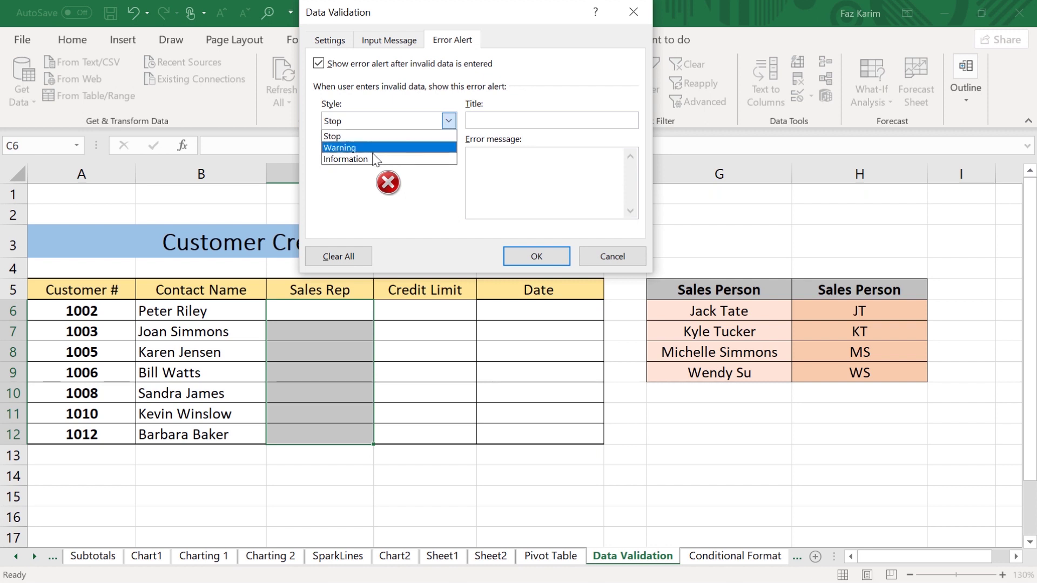
pyautogui.click(366, 149)
pyautogui.click(448, 121)
pyautogui.click(417, 159)
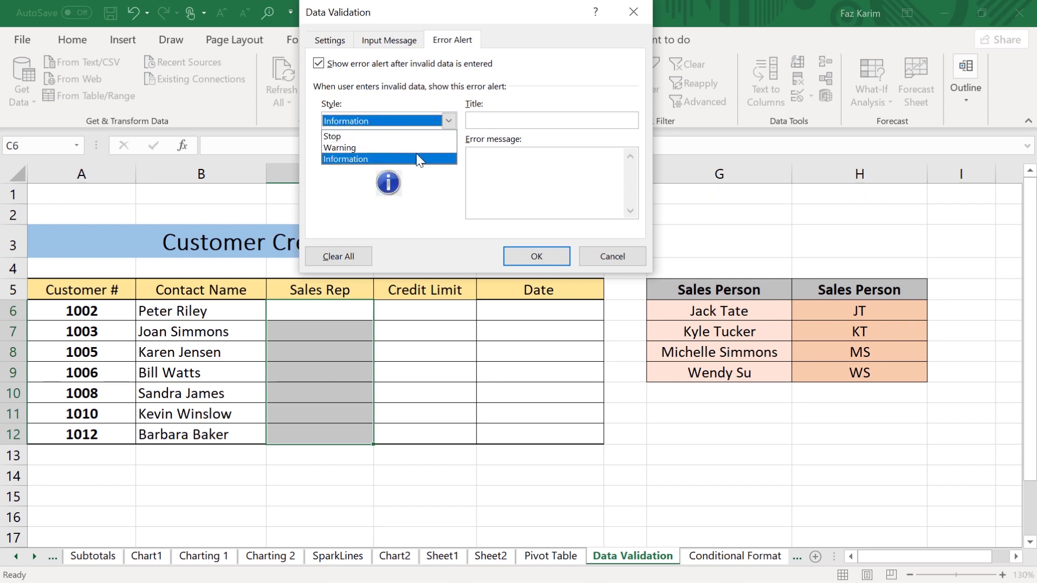
pyautogui.click(448, 121)
pyautogui.click(411, 138)
pyautogui.click(478, 119)
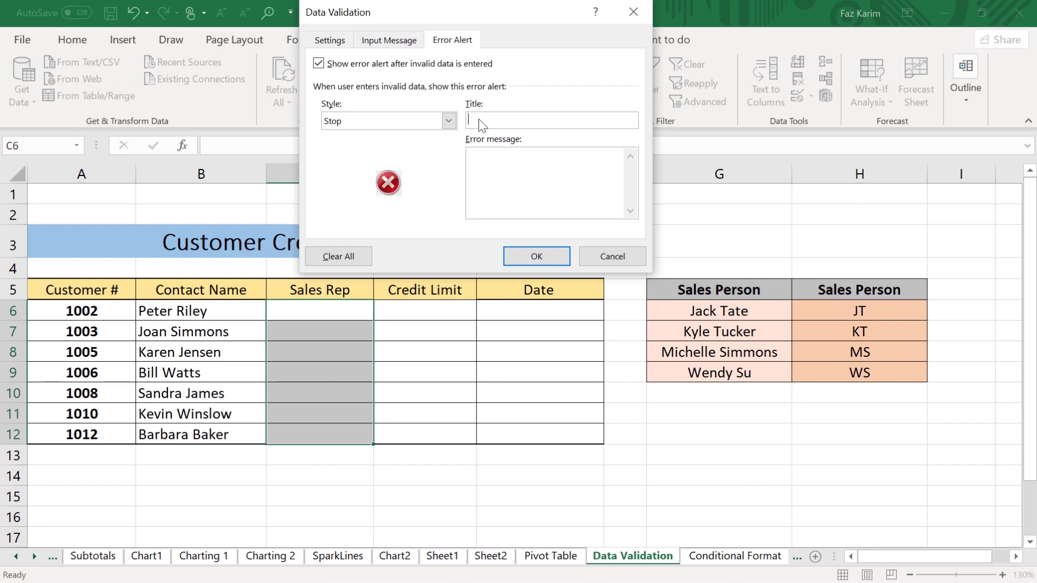
pyautogui.write('Error Alert')
pyautogui.click(484, 170)
pyautogui.write('Error Message')
# - Review the rule's list settings, input message and error alert, and apply the validation to C6:C12
pyautogui.click(346, 43)
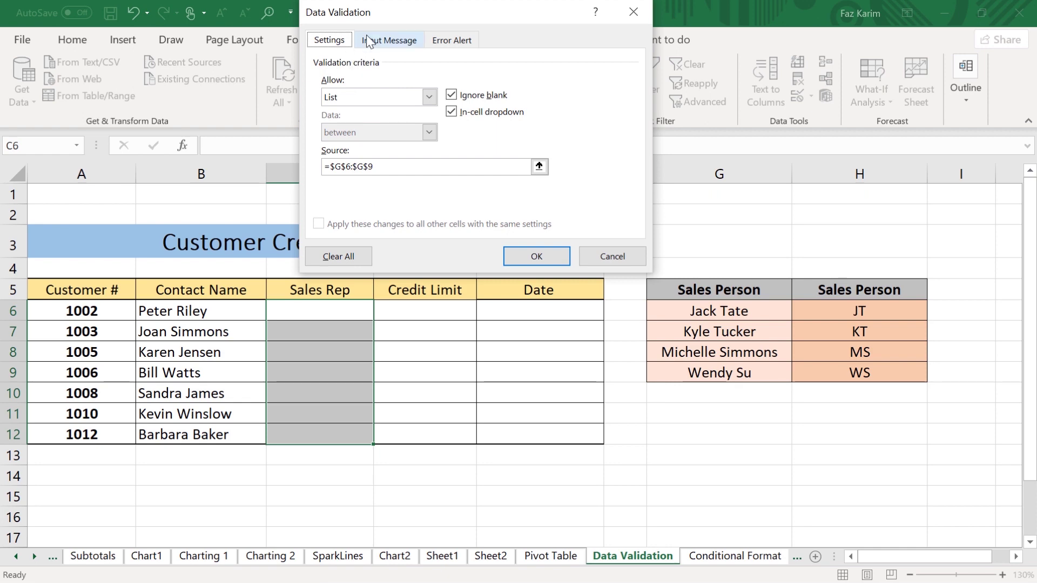
pyautogui.click(367, 40)
pyautogui.click(467, 39)
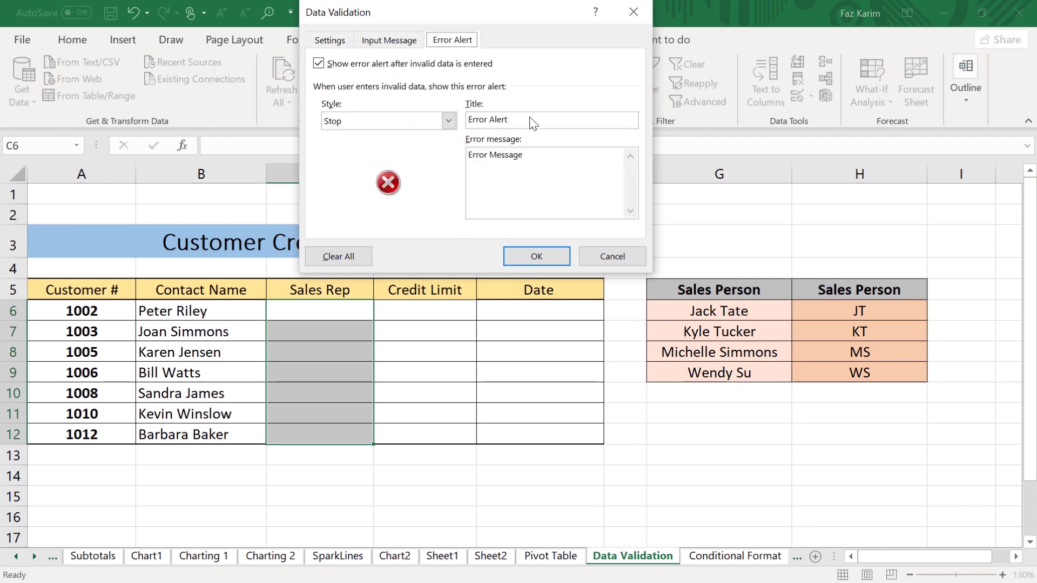
pyautogui.click(550, 252)
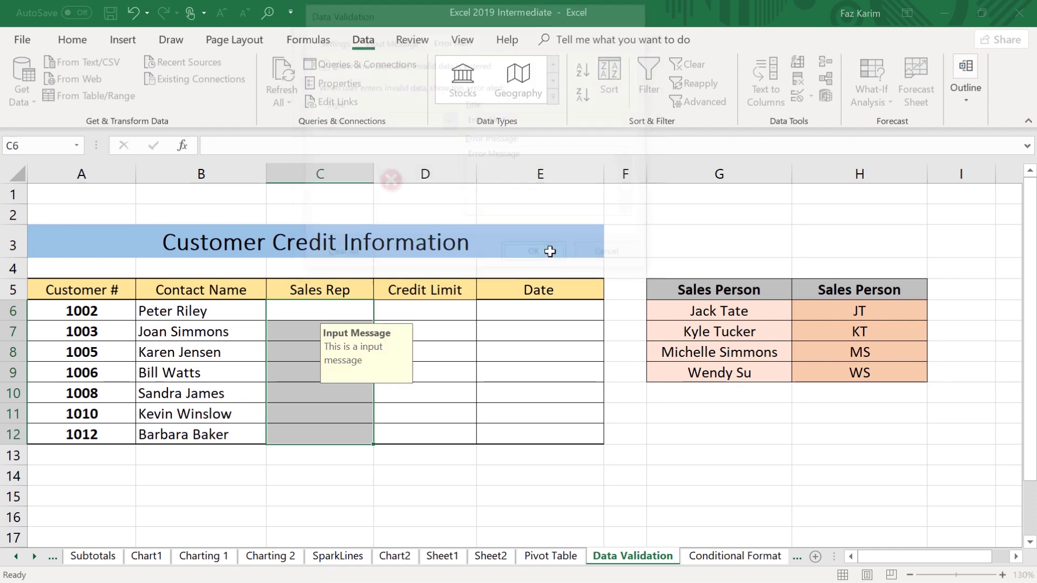
# - Check the input message on cell C6 and move its box off the table rows to above column F
pyautogui.click(721, 436)
pyautogui.click(347, 313)
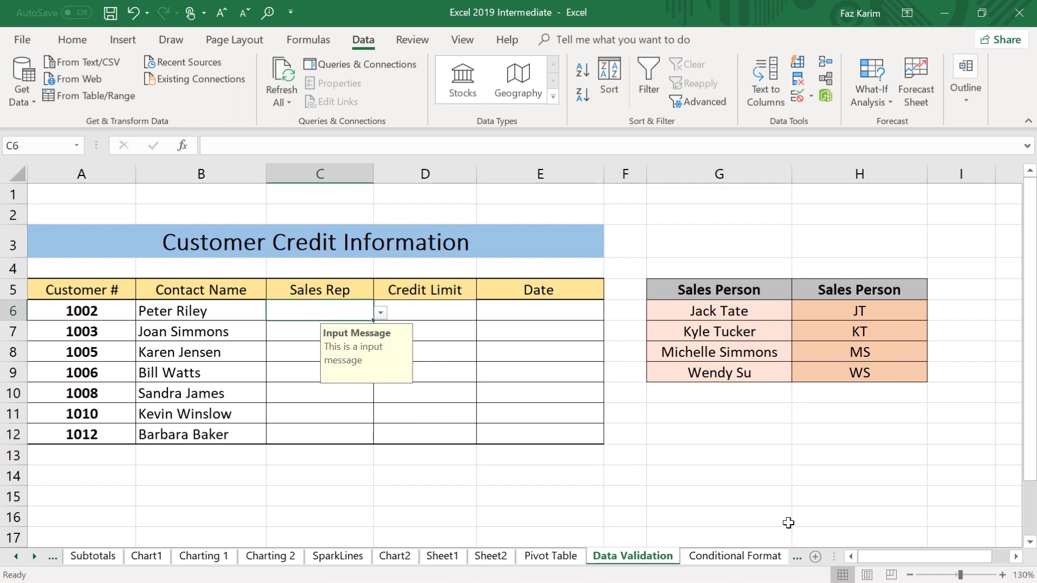
pyautogui.click(746, 465)
pyautogui.click(337, 318)
pyautogui.moveTo(370, 380); pyautogui.dragTo(605, 242)
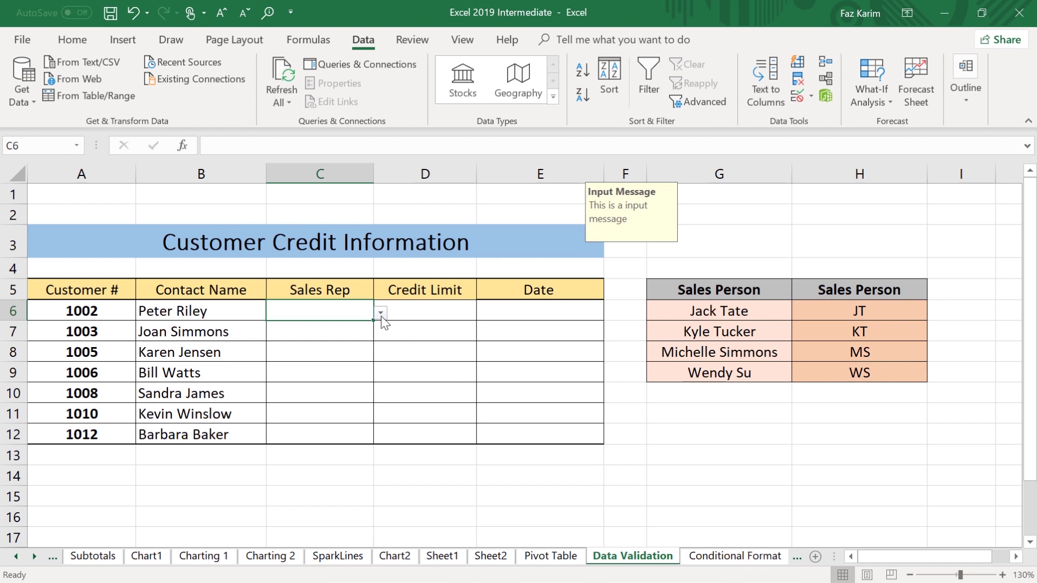
pyautogui.click(450, 314)
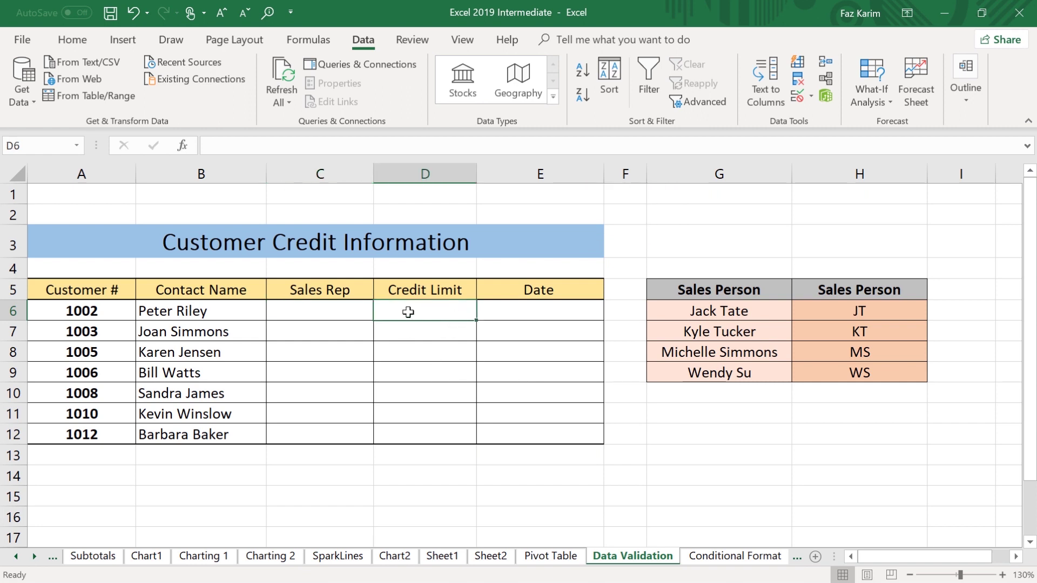
# - Test the validation by entering "hello" in C6, and cancel the entry at the error alert
pyautogui.click(334, 314)
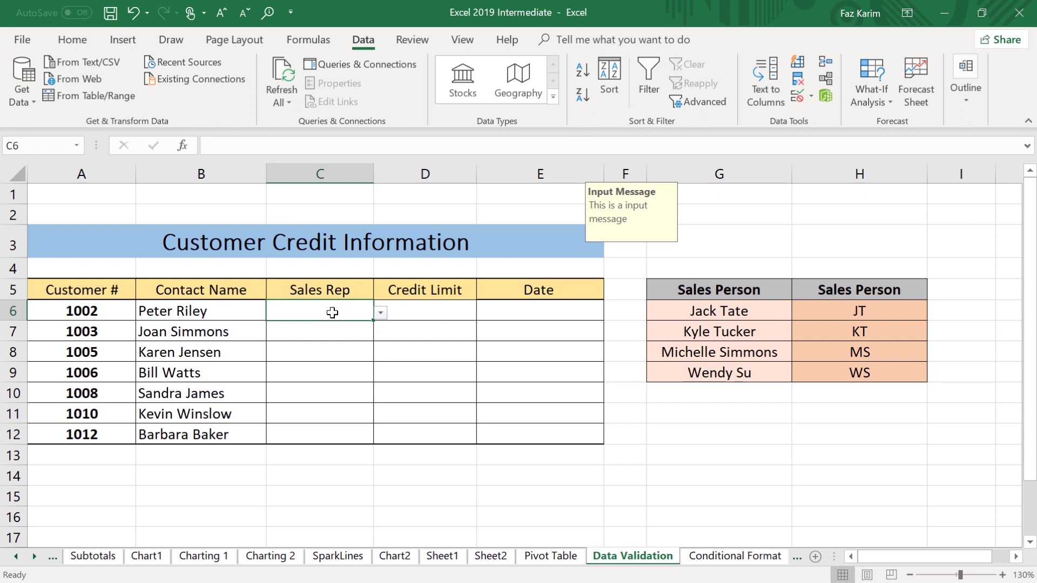
pyautogui.write('hello')
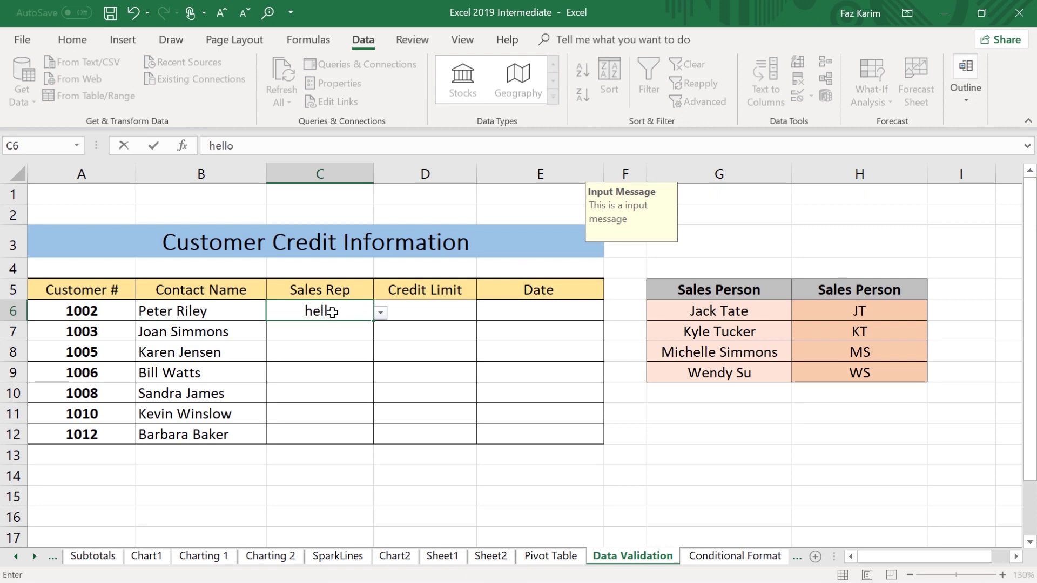
pyautogui.press('Return')
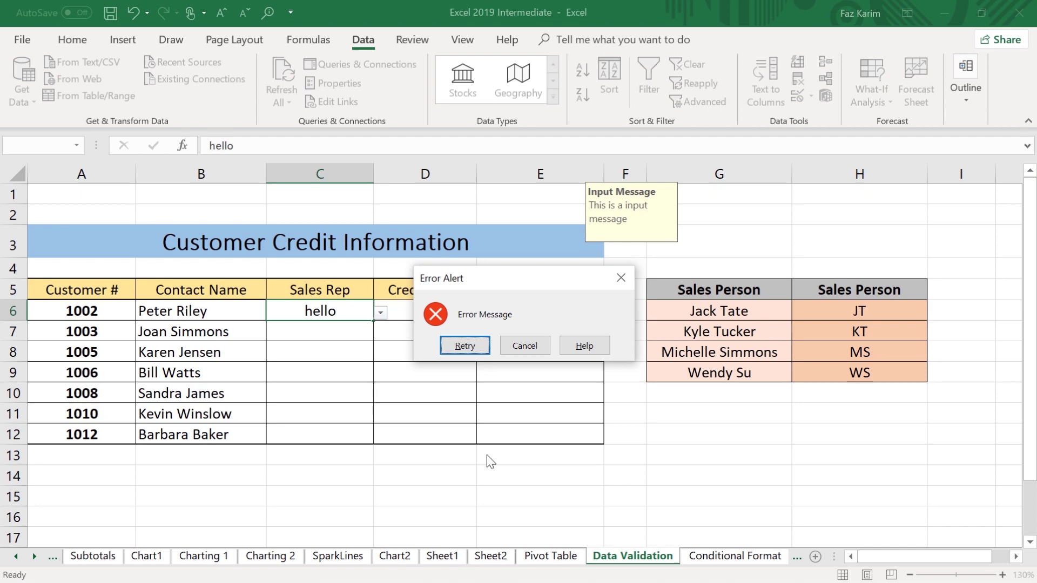
pyautogui.click(538, 346)
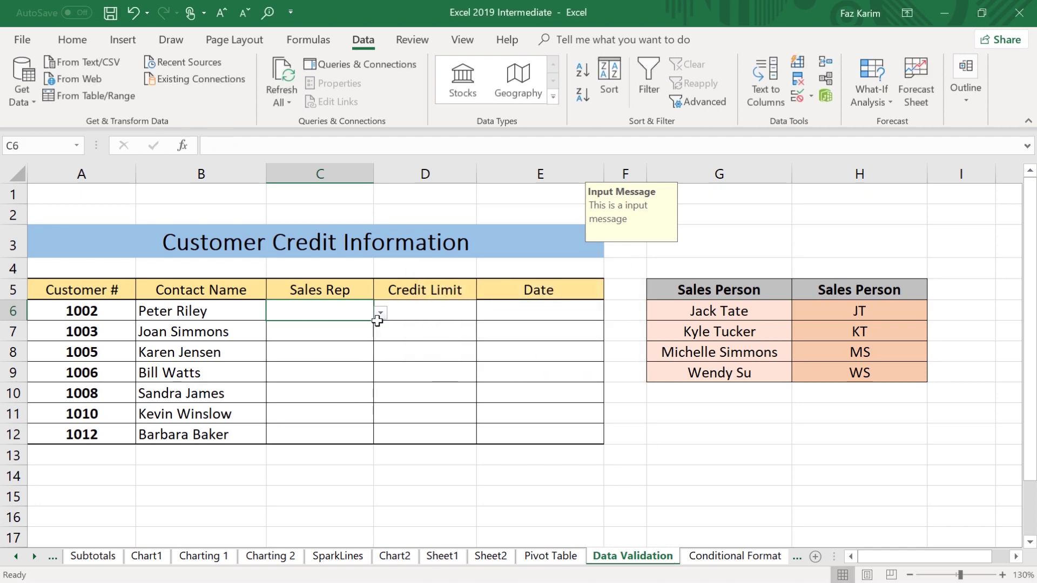
# - Fill C6 and C7 with the first sales rep and C8 with the third, choosing from the cells' validation lists
pyautogui.click(363, 329)
pyautogui.click(380, 335)
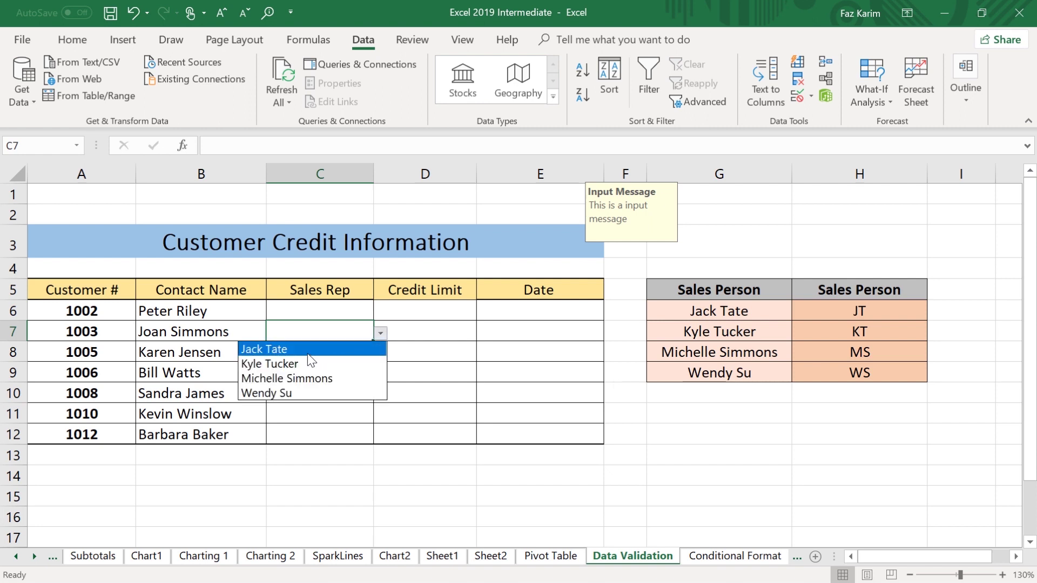
pyautogui.press('Escape')
pyautogui.click(359, 310)
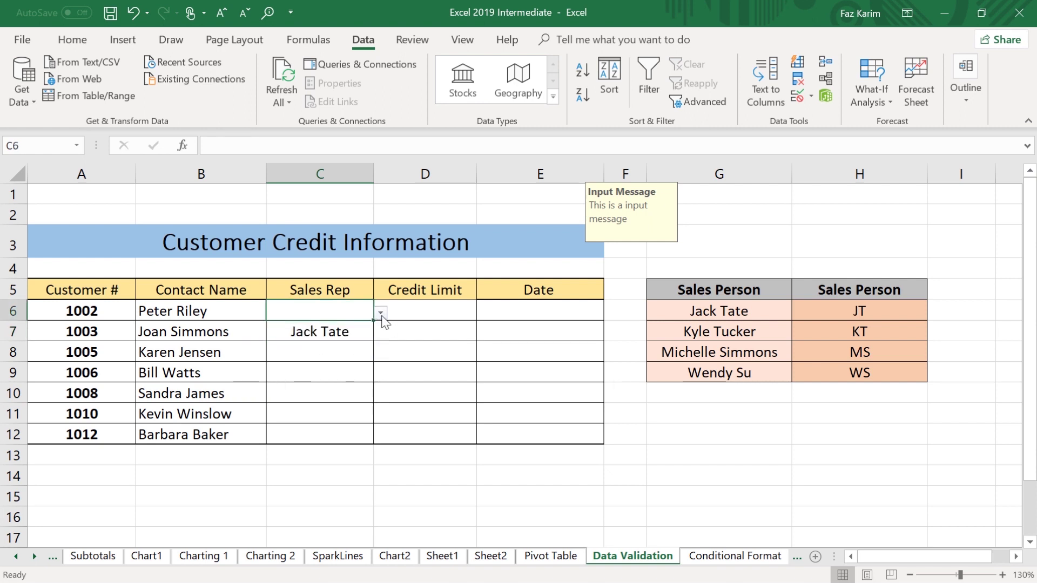
pyautogui.click(381, 313)
pyautogui.click(335, 331)
pyautogui.click(339, 351)
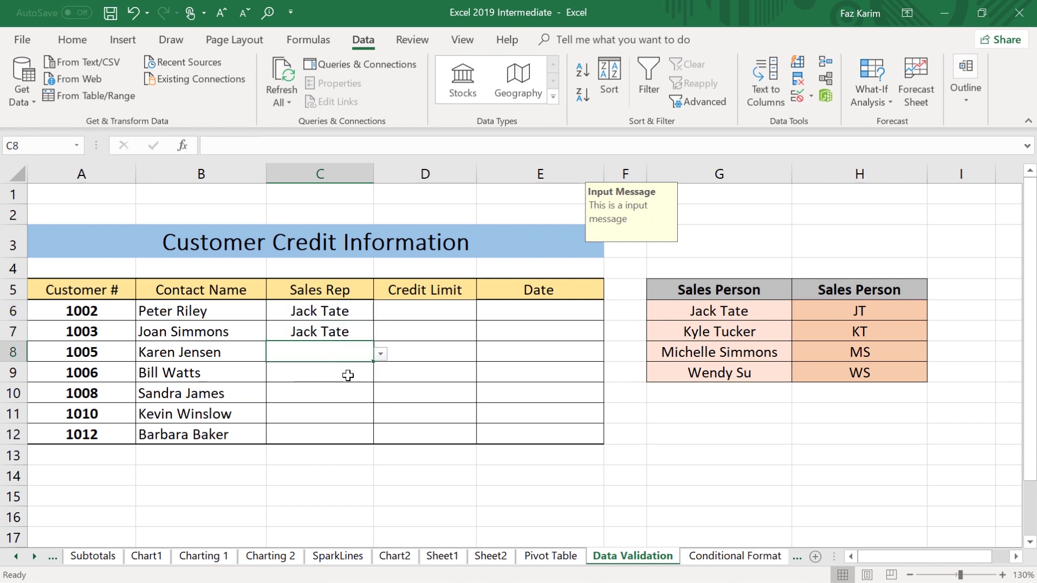
pyautogui.click(381, 353)
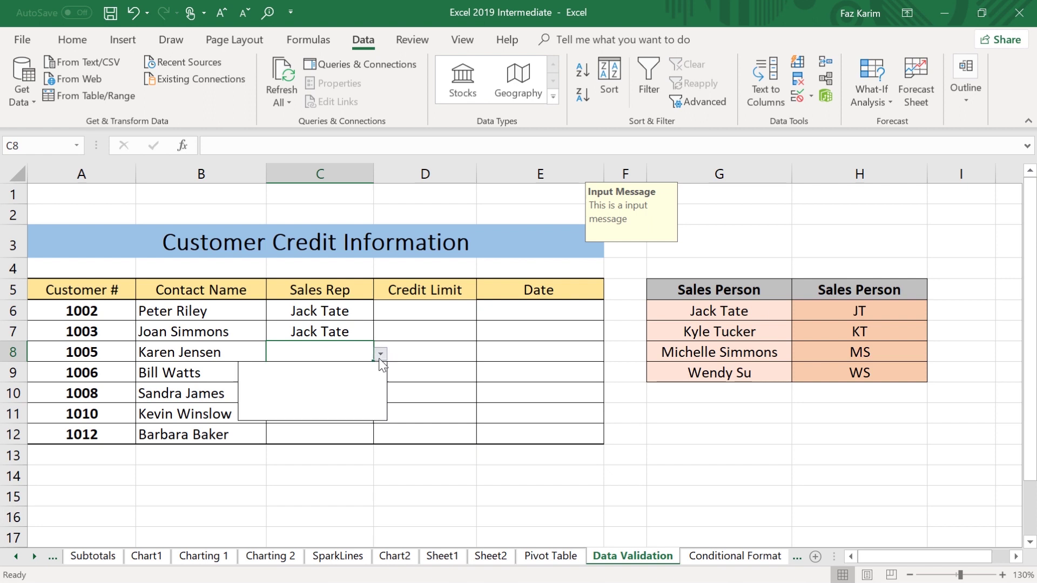
pyautogui.click(278, 398)
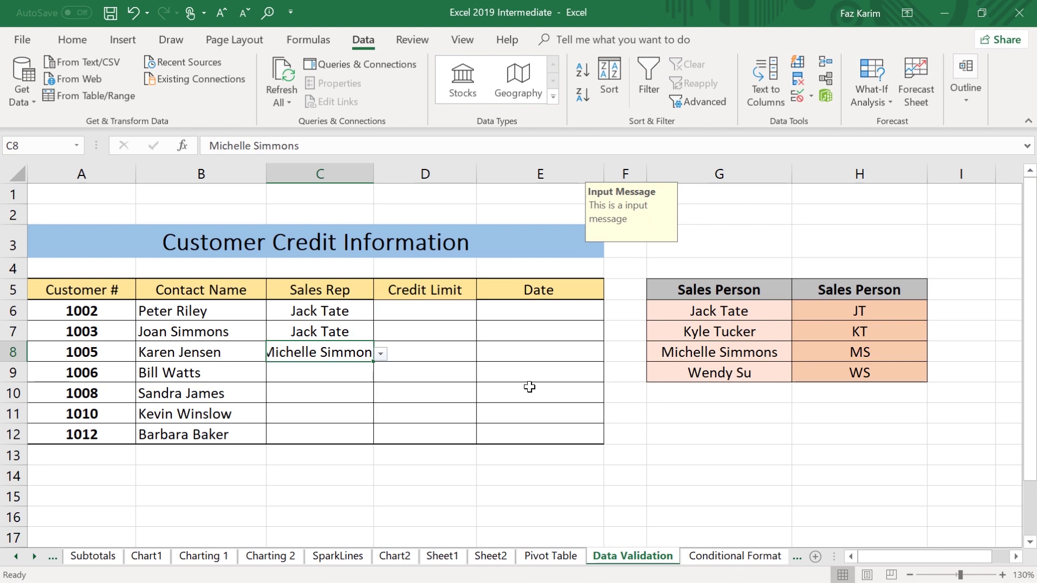
# - Apply data validation to the Credit Limit cells D6:D12 that allows only decimals between 0 and 1
pyautogui.click(411, 308)
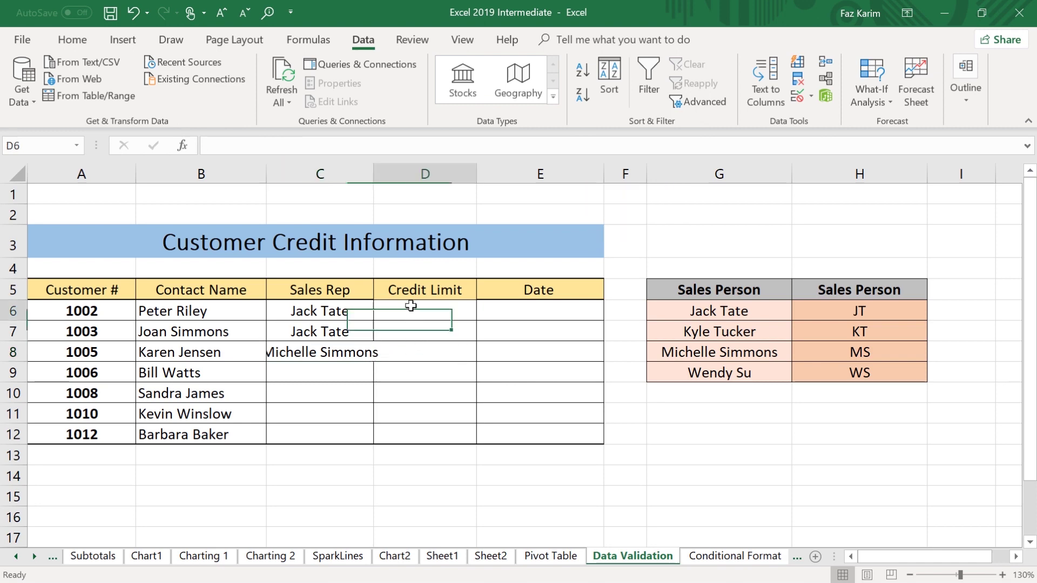
pyautogui.moveTo(411, 307); pyautogui.dragTo(431, 433)
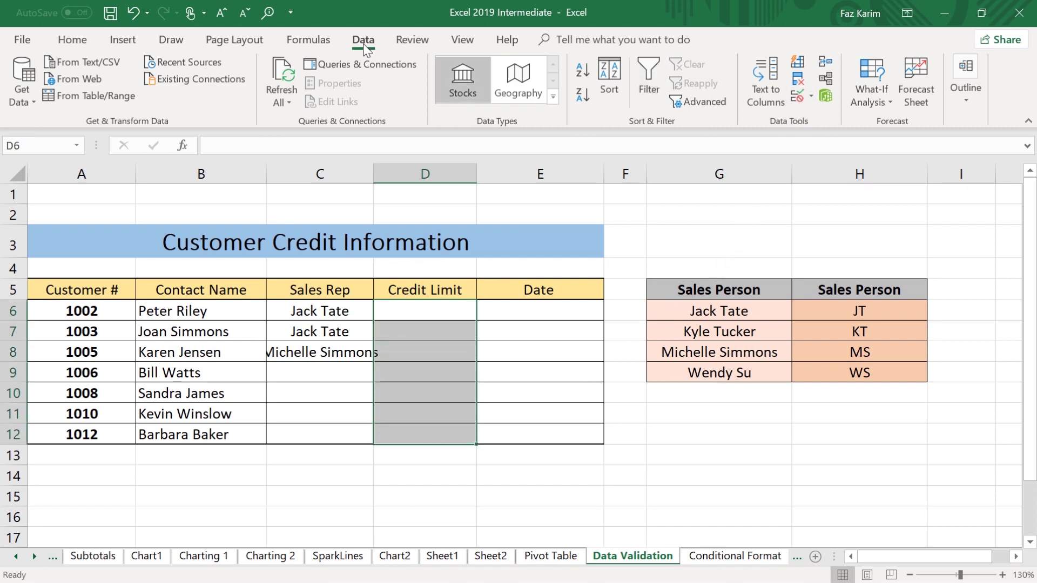
pyautogui.click(796, 99)
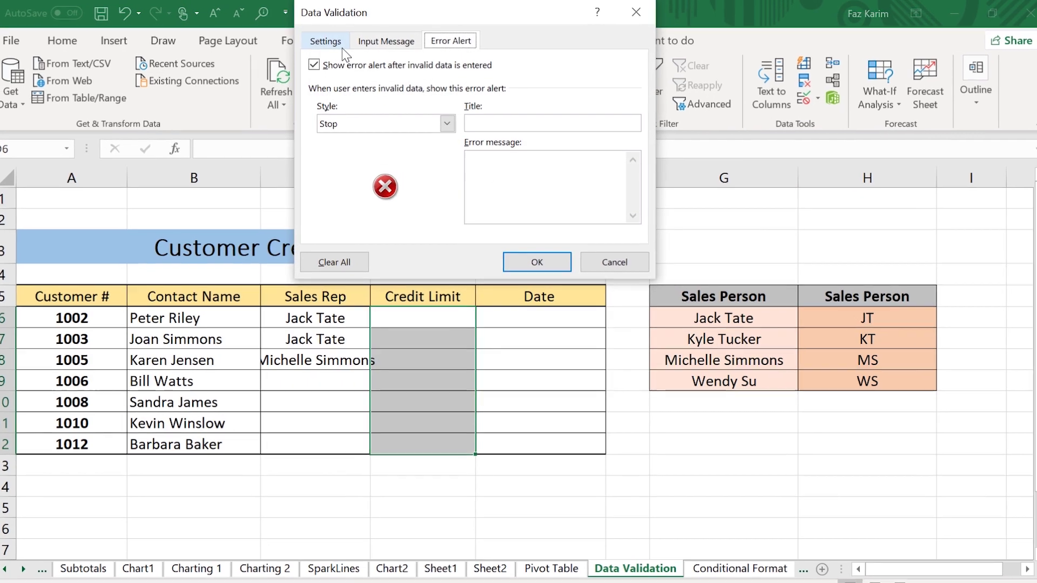
pyautogui.click(342, 47)
pyautogui.click(427, 99)
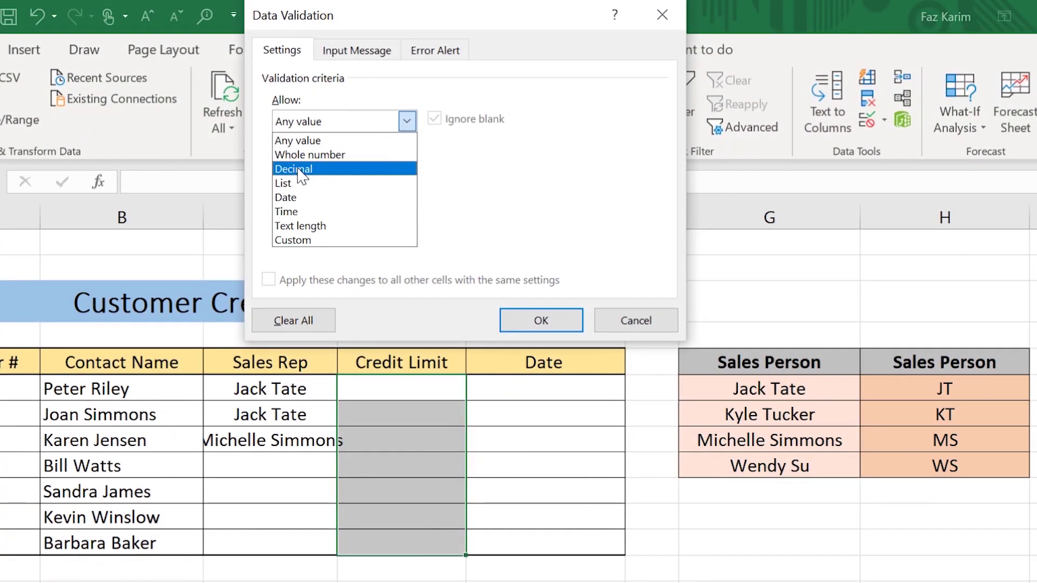
pyautogui.click(299, 172)
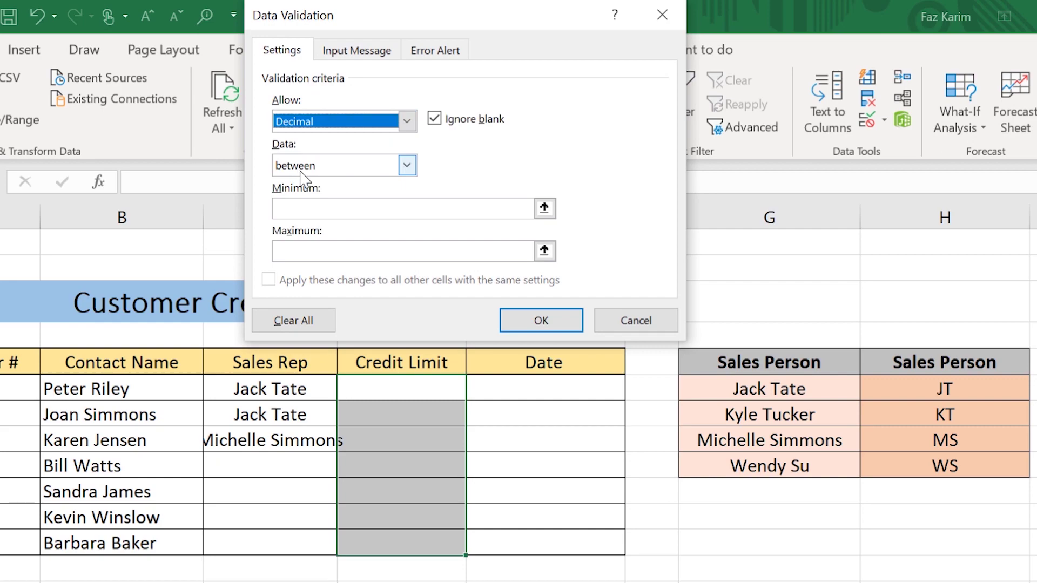
pyautogui.click(316, 207)
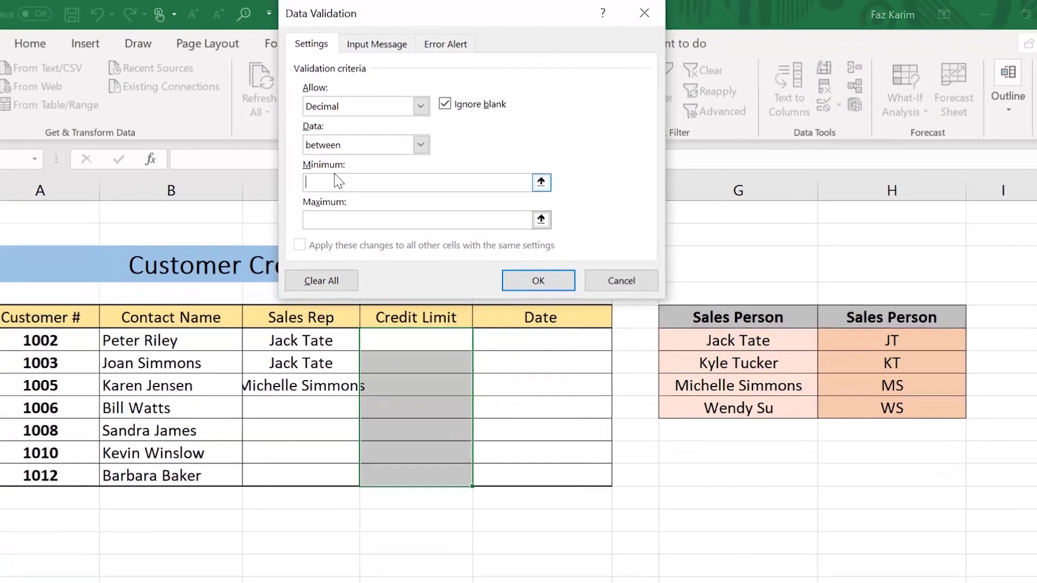
pyautogui.write('0')
pyautogui.click(359, 201)
pyautogui.write('1')
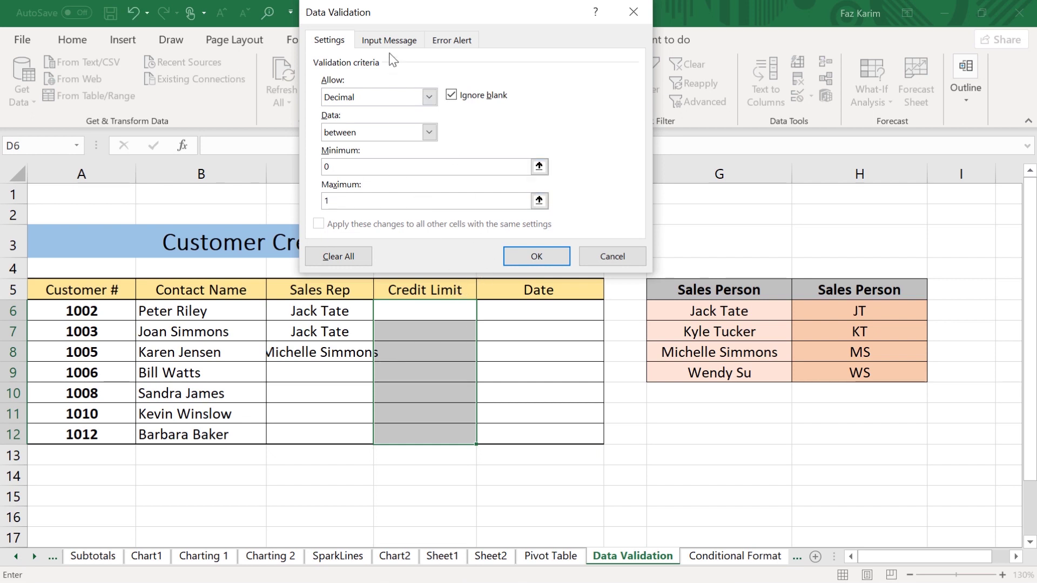
pyautogui.click(535, 256)
# - Test the Credit Limit rule by entering 10 in D6, and retry the entry with 1
pyautogui.click(422, 311)
pyautogui.write('10')
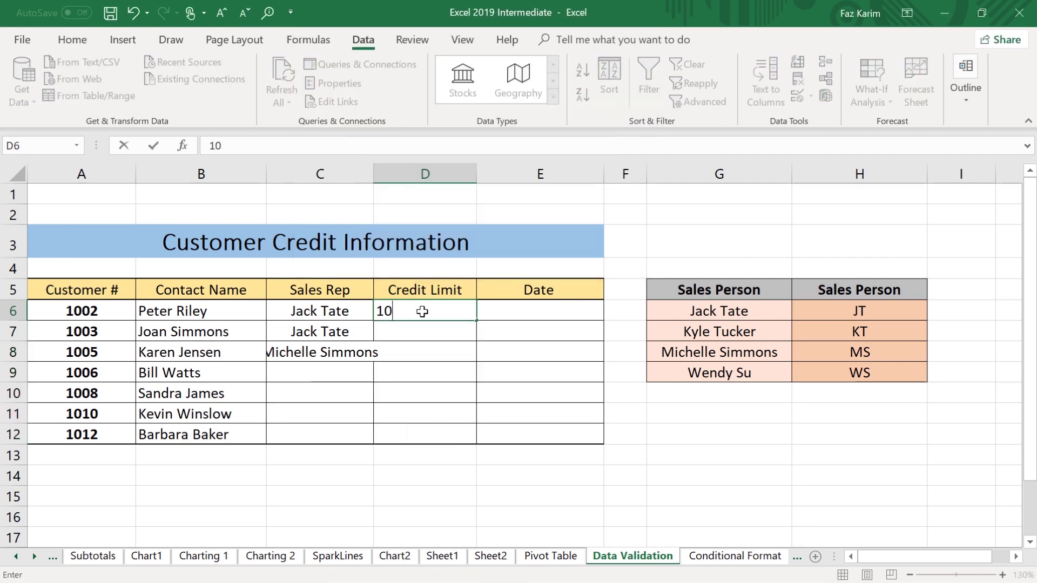
pyautogui.press('Return')
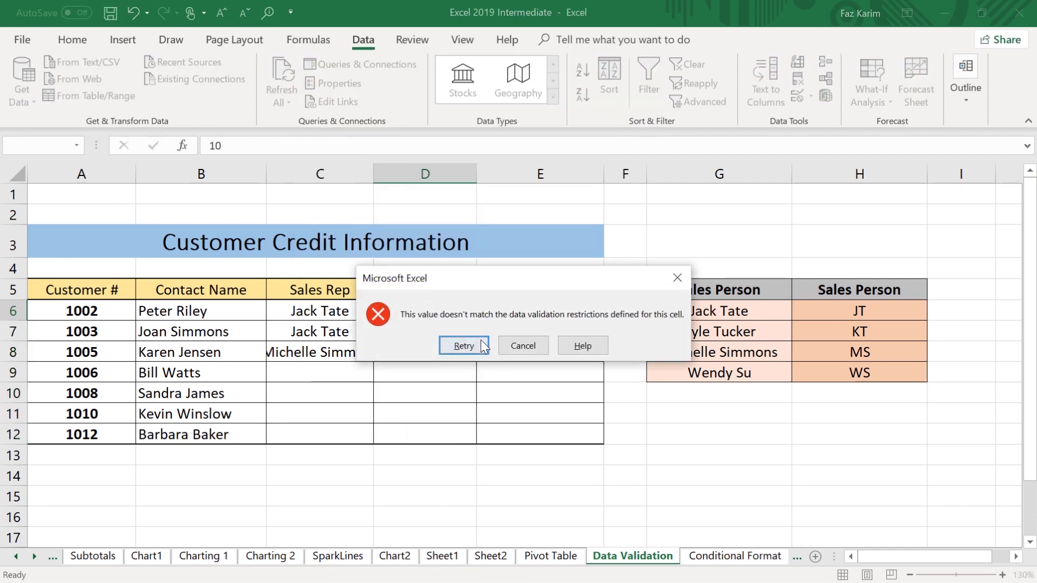
pyautogui.click(463, 346)
pyautogui.write('1')
pyautogui.press('Return')
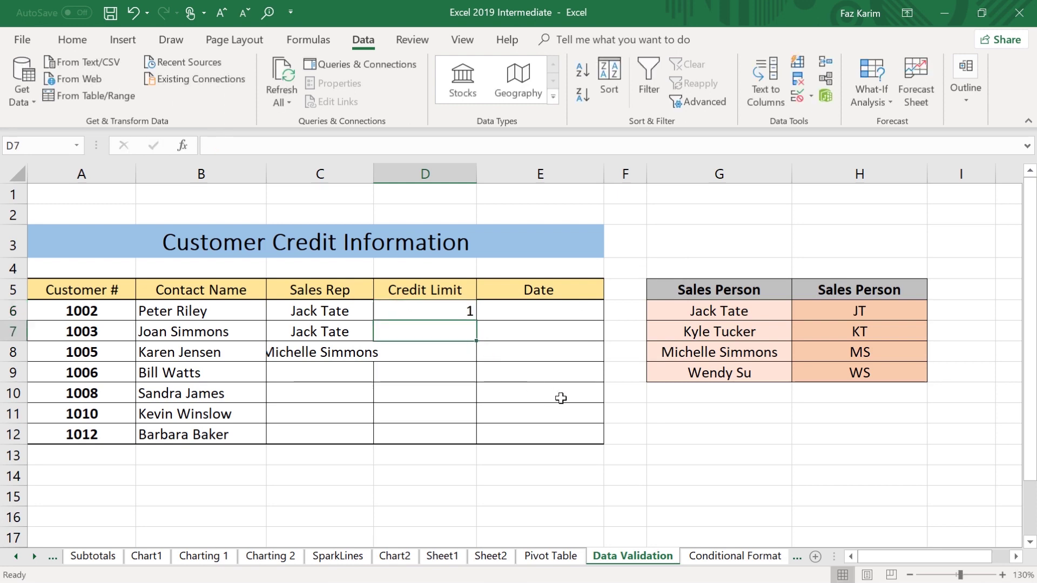
pyautogui.moveTo(474, 258)
pyautogui.mouseDown()
pyautogui.moveTo(563, 355)
pyautogui.moveTo(660, 490)
pyautogui.mouseUp()
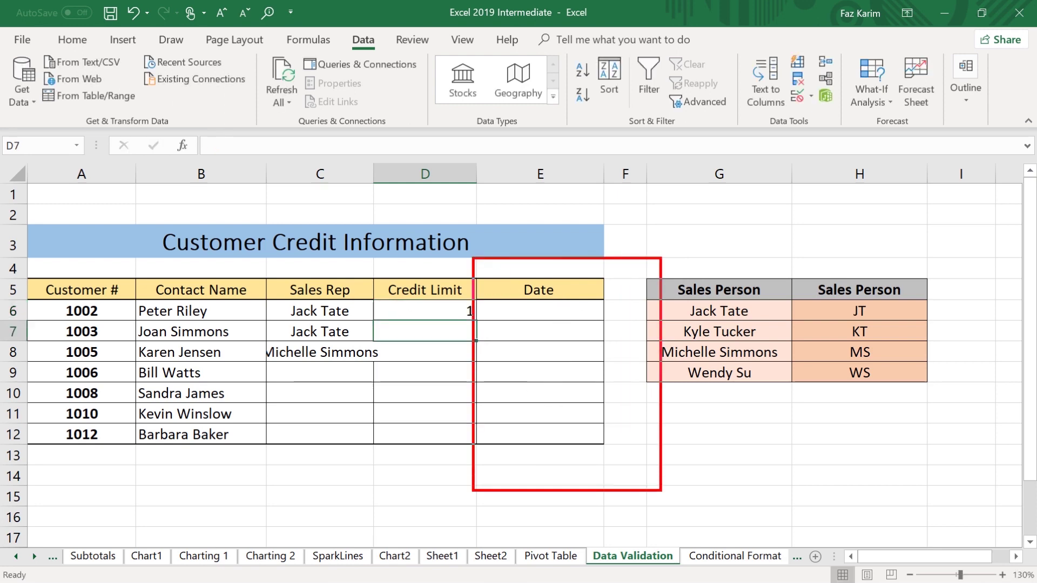
pyautogui.moveTo(683, 331); pyautogui.dragTo(811, 311)
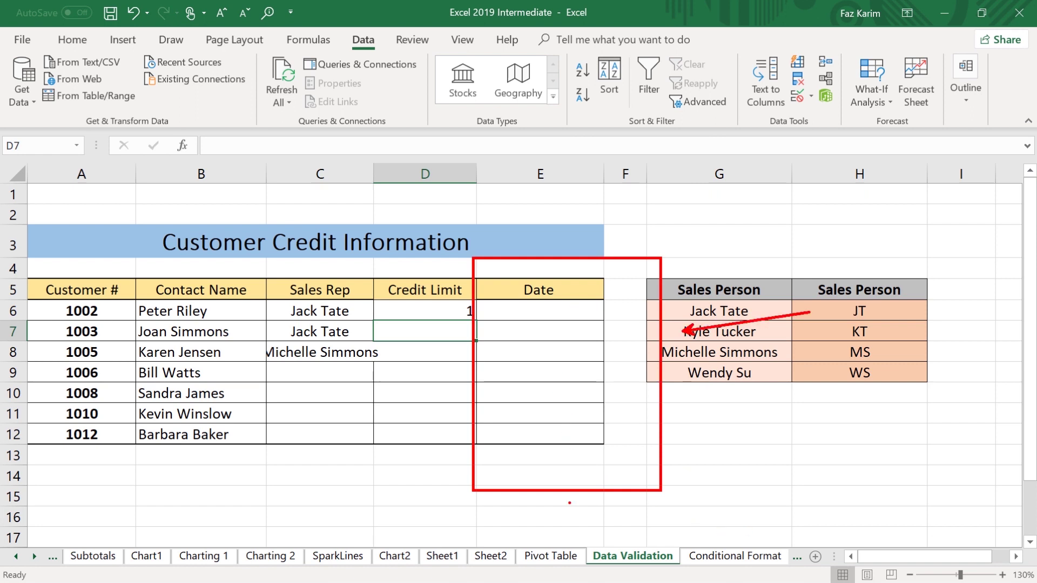
pyautogui.moveTo(323, 19); pyautogui.dragTo(392, 55)
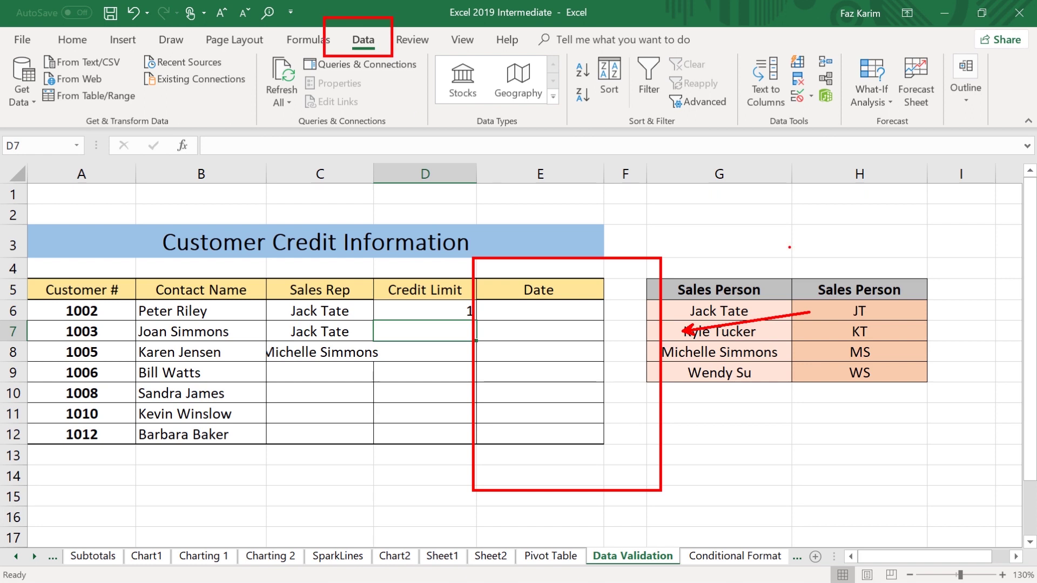
pyautogui.moveTo(776, 71)
pyautogui.mouseDown()
pyautogui.moveTo(828, 127)
pyautogui.moveTo(917, 162)
pyautogui.mouseUp()
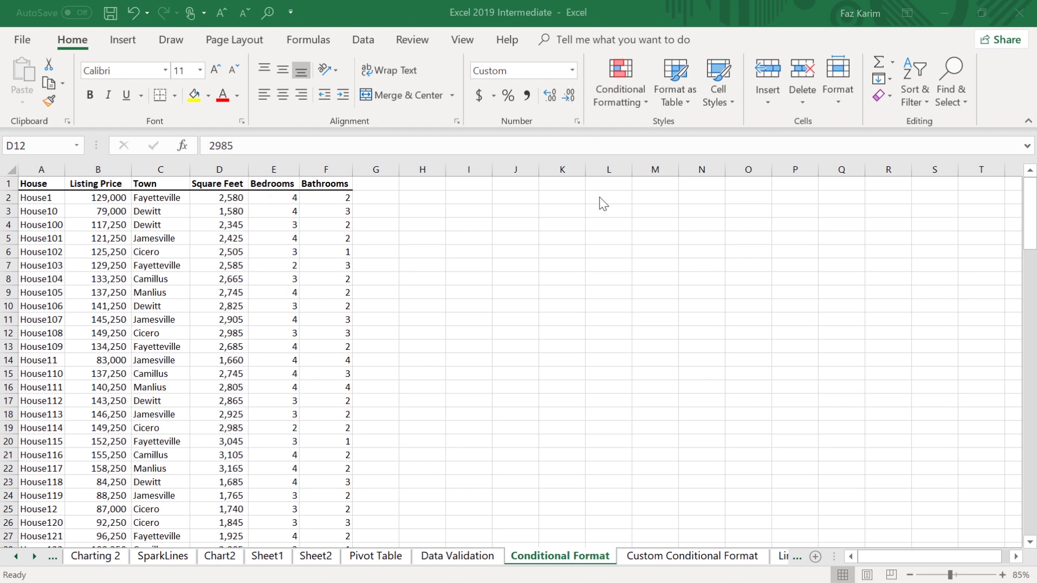
# - Highlight Listing Price values in column B greater than 100000 with Green Fill with Dark Green Text
pyautogui.click(105, 169)
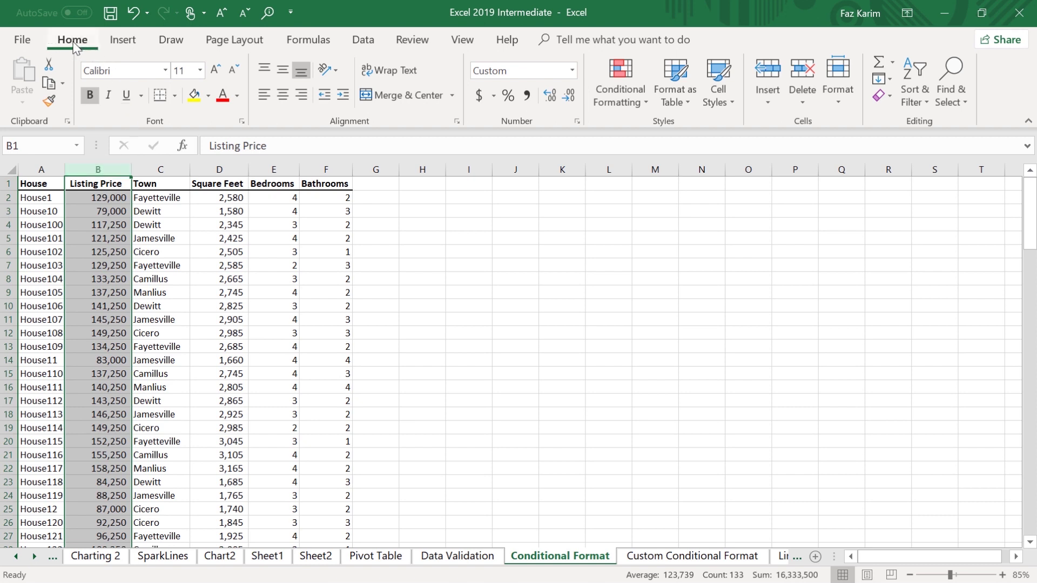
pyautogui.click(614, 91)
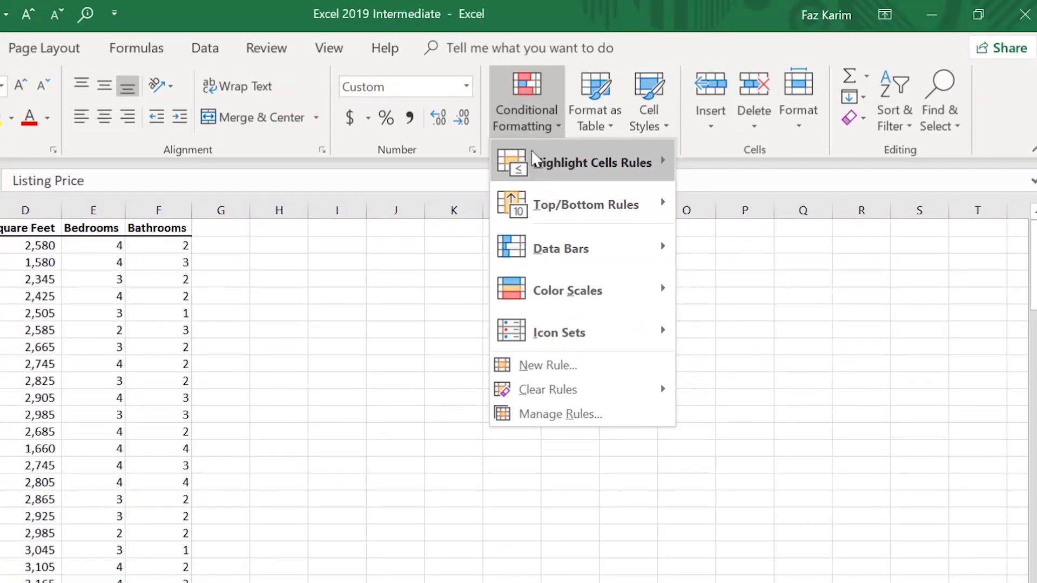
pyautogui.moveTo(541, 160)
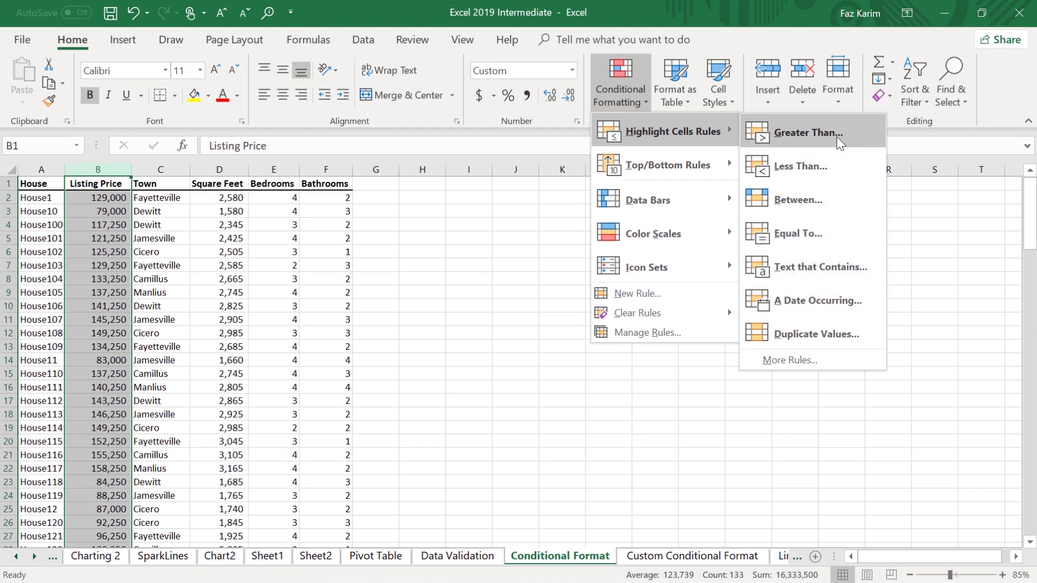
pyautogui.click(793, 146)
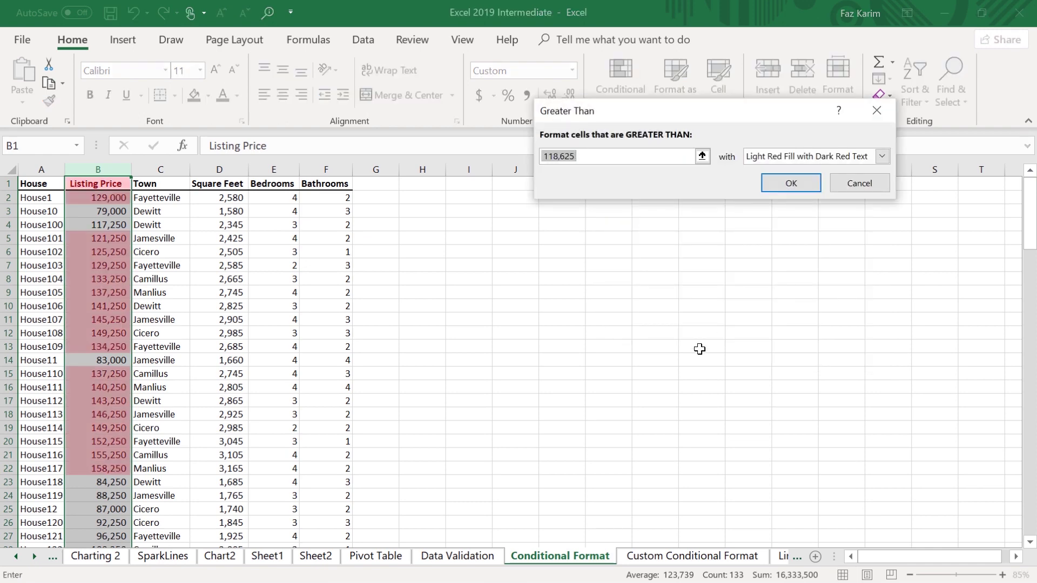
pyautogui.press('BackSpace')
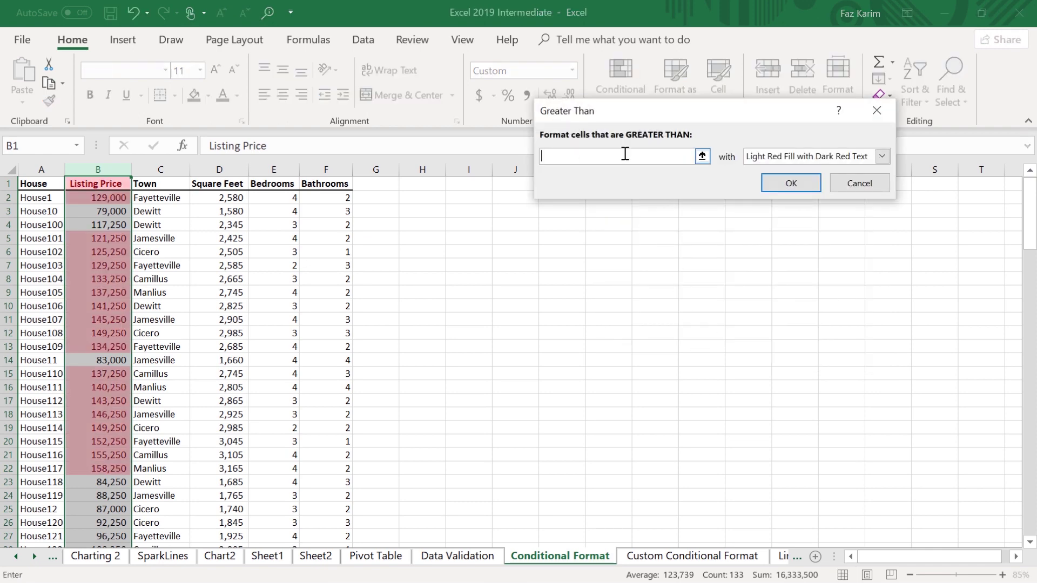
pyautogui.write('100000')
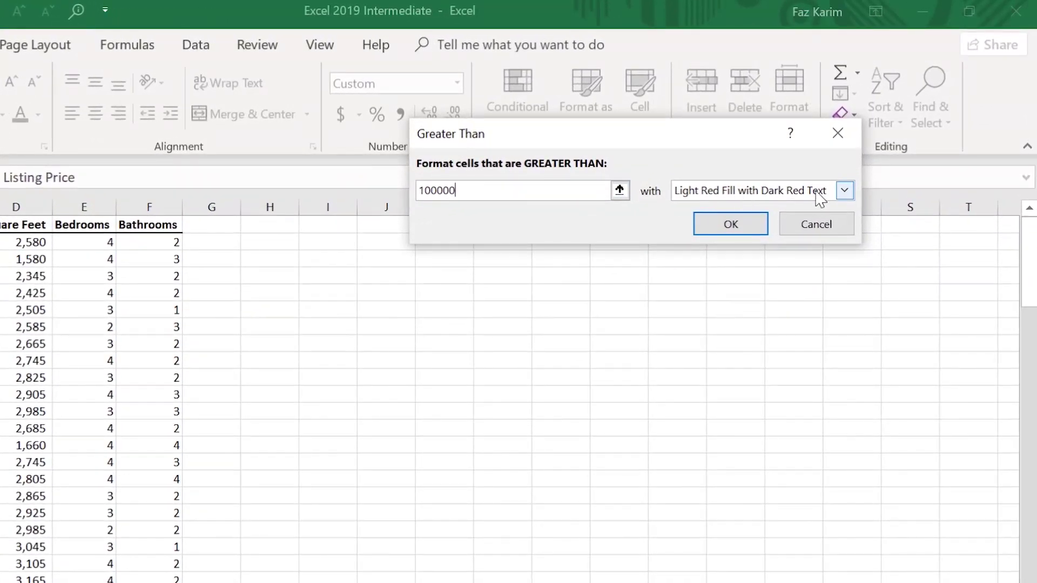
pyautogui.click(844, 190)
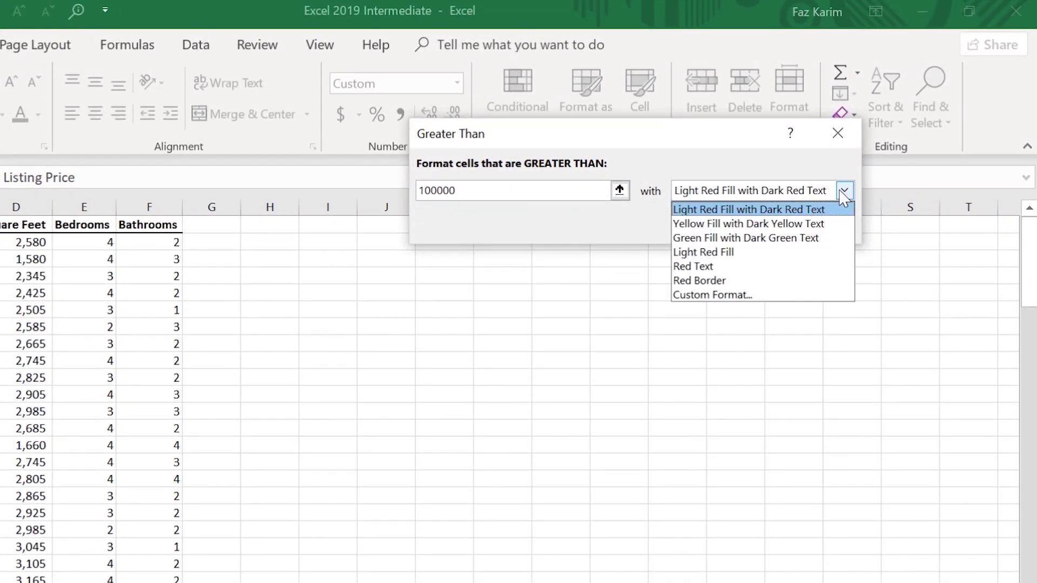
pyautogui.click(722, 239)
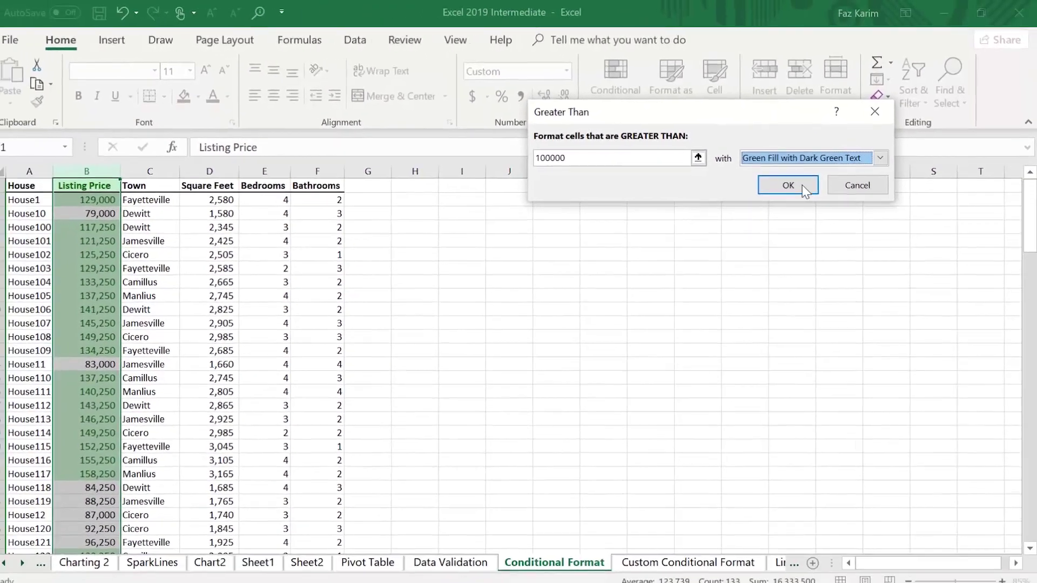
pyautogui.click(804, 189)
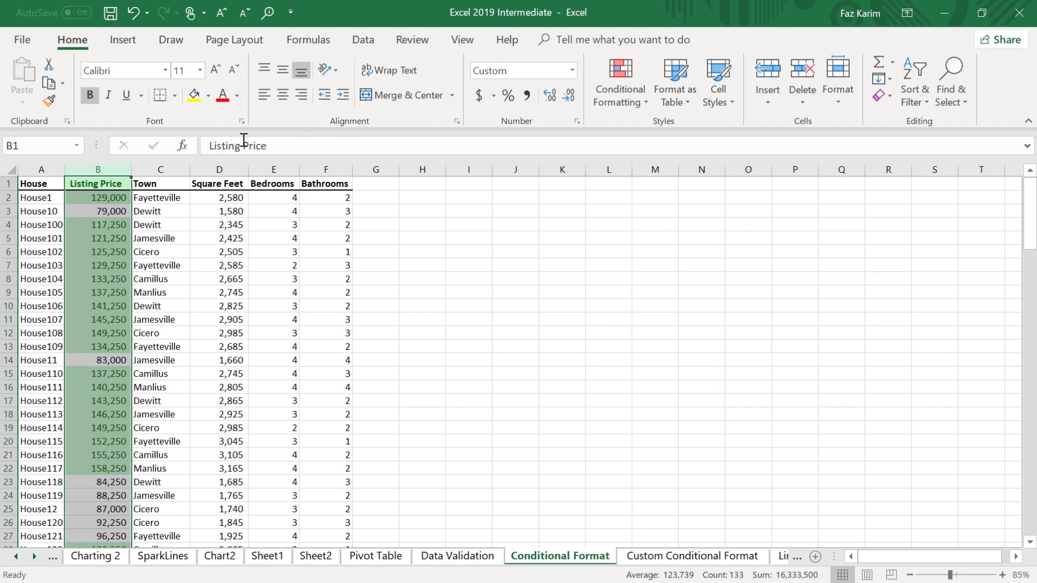
# - Highlight Town cells in column C equal to Fayetteville with Light Red Fill with Dark Red Text
pyautogui.click(170, 162)
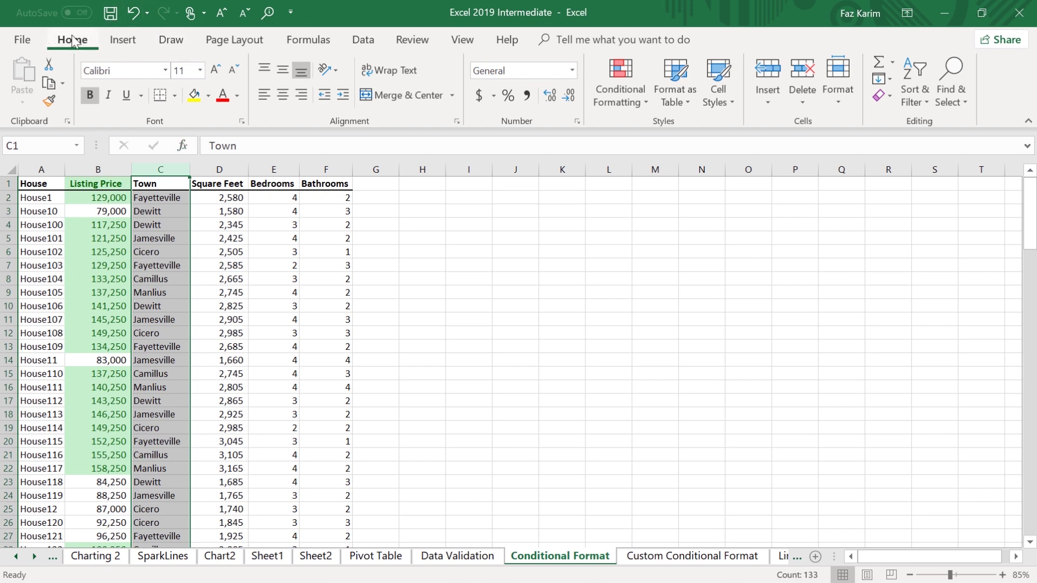
pyautogui.click(631, 85)
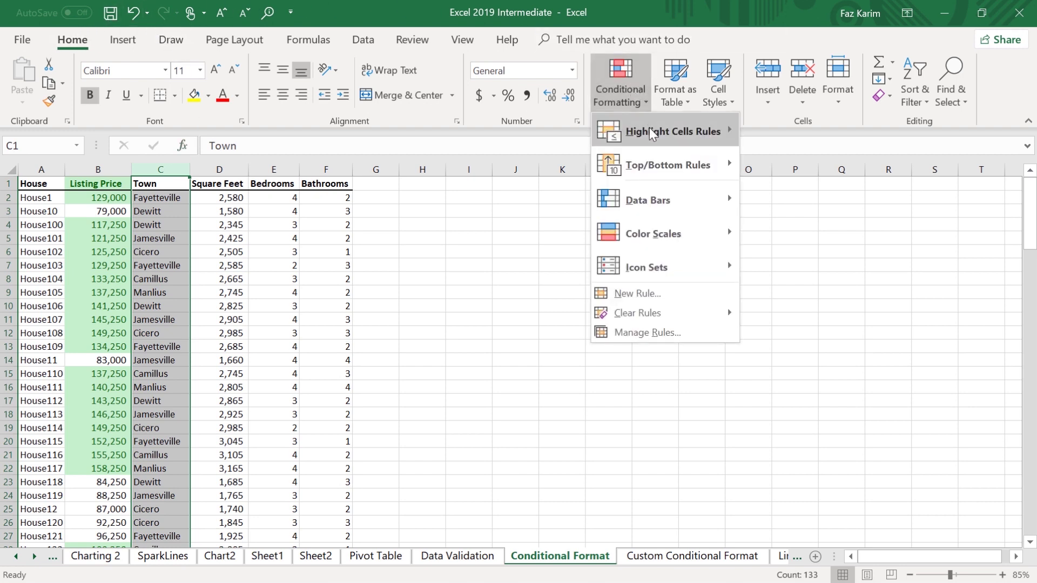
pyautogui.moveTo(648, 132)
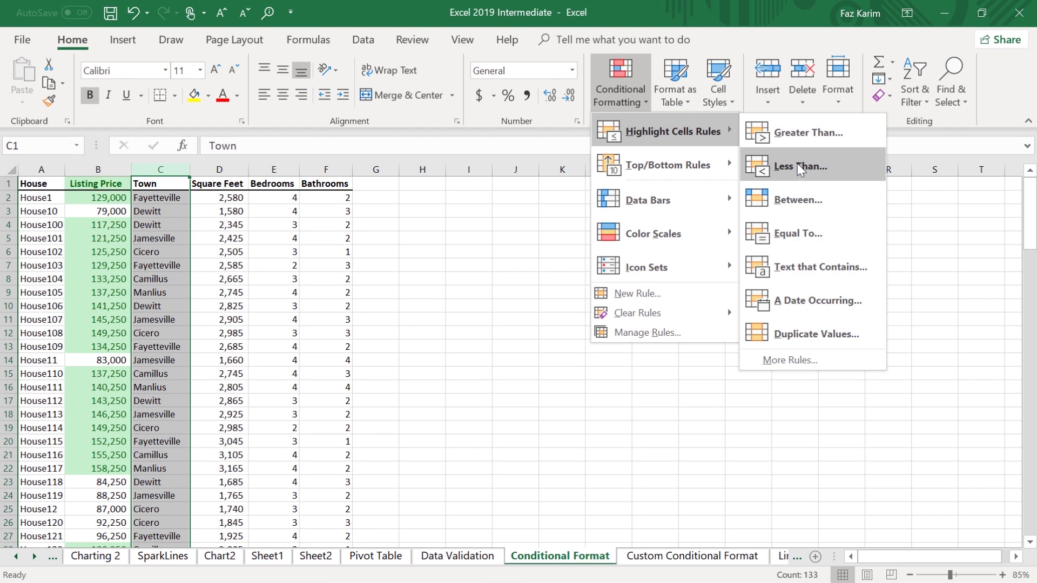
pyautogui.click(798, 231)
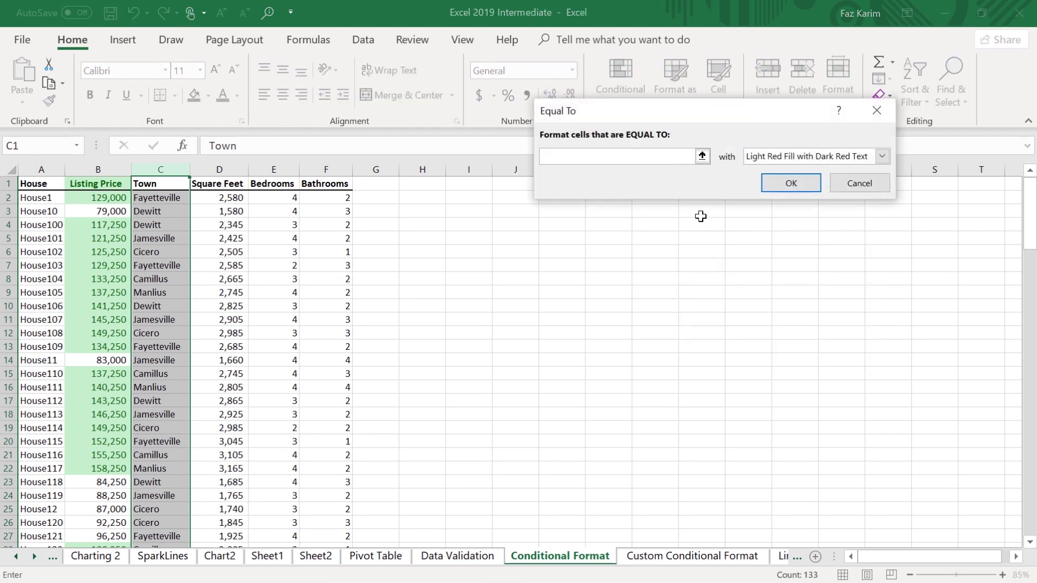
pyautogui.write('Fayetteville')
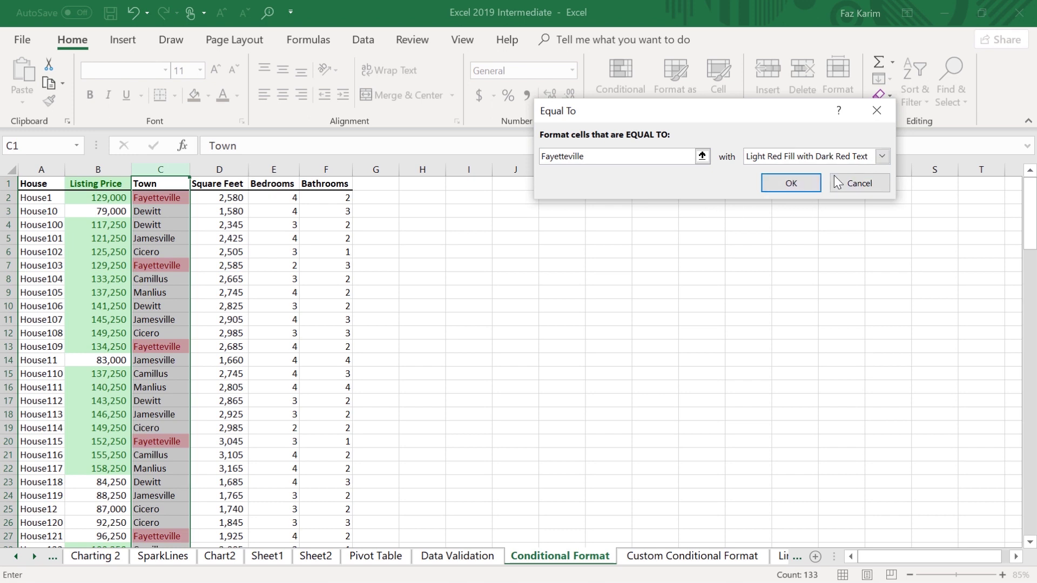
pyautogui.click(792, 184)
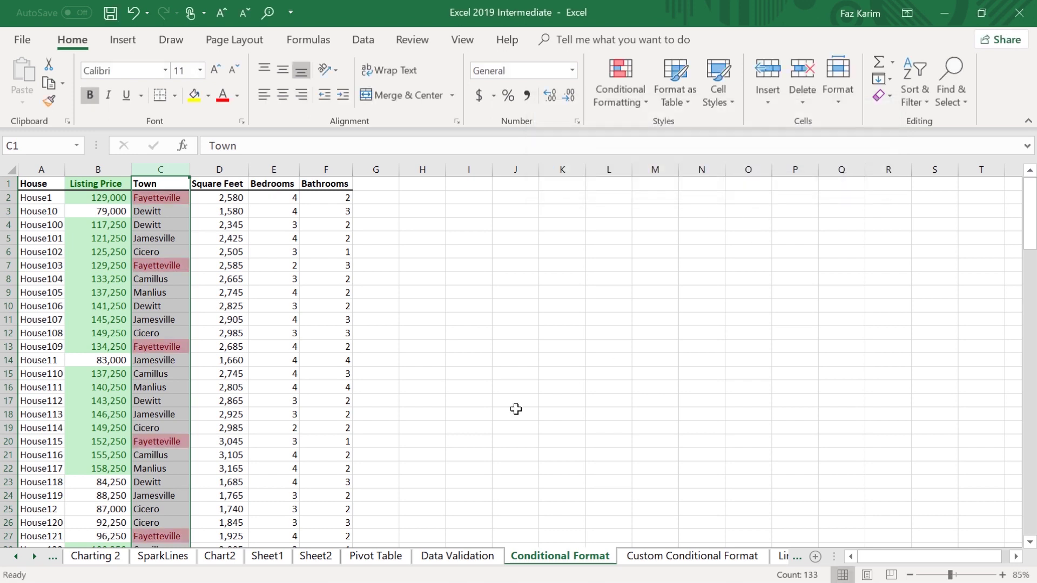
# - Apply the Red - Yellow - Green Color Scale to the Square Feet values in column D
pyautogui.click(222, 170)
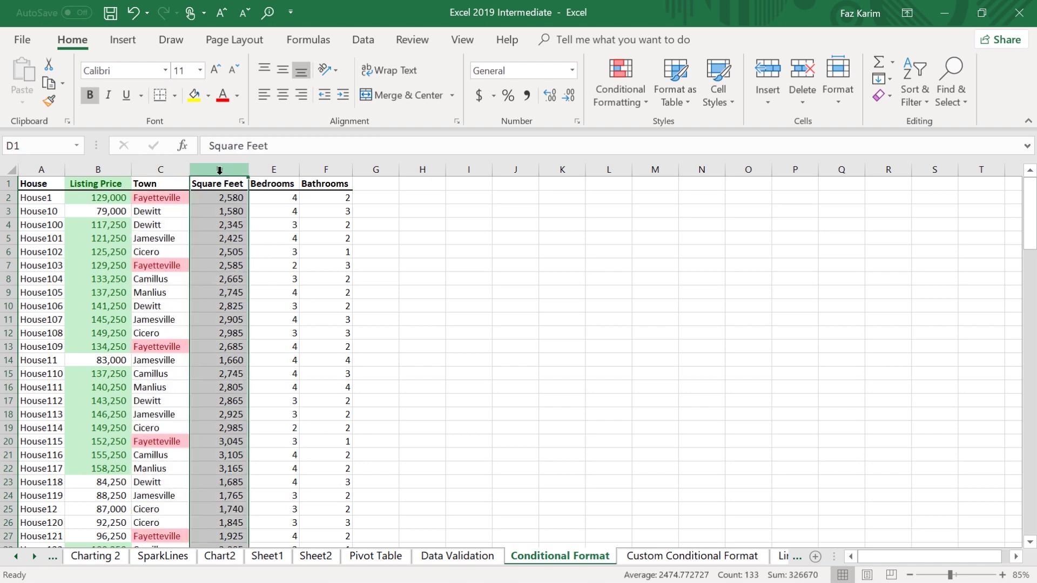
pyautogui.click(634, 77)
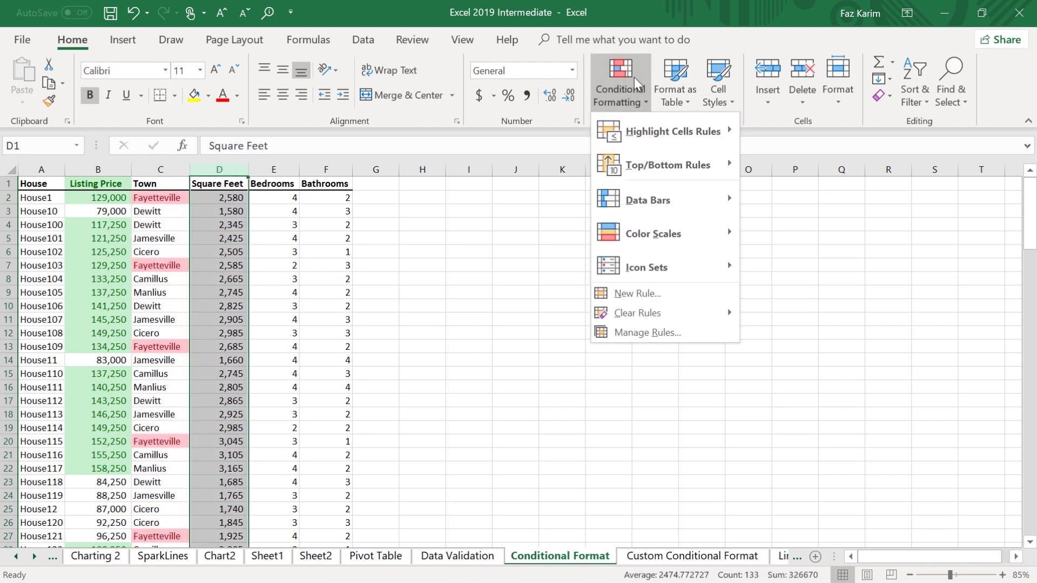
pyautogui.moveTo(647, 229)
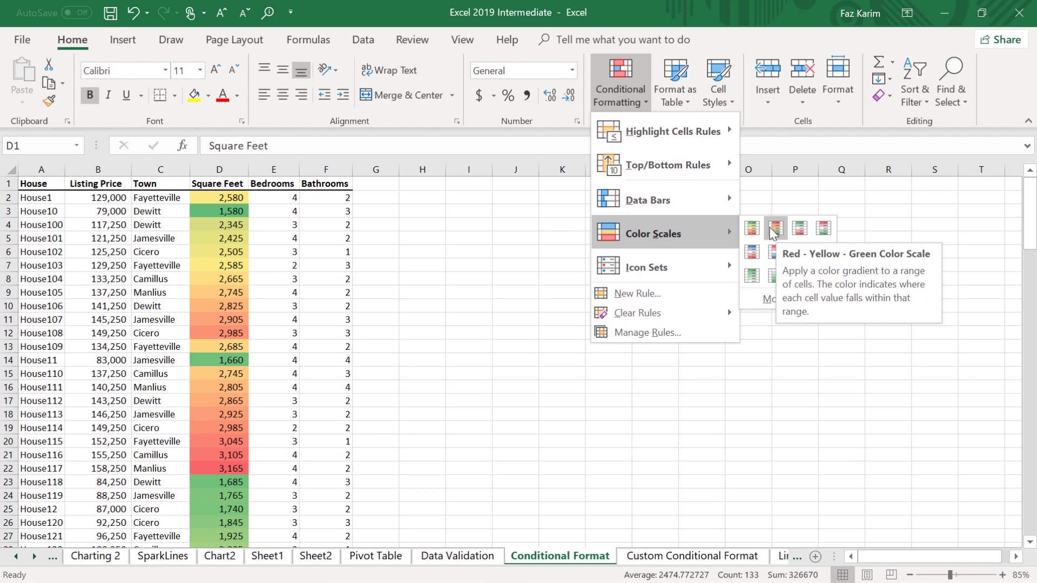
pyautogui.click(774, 229)
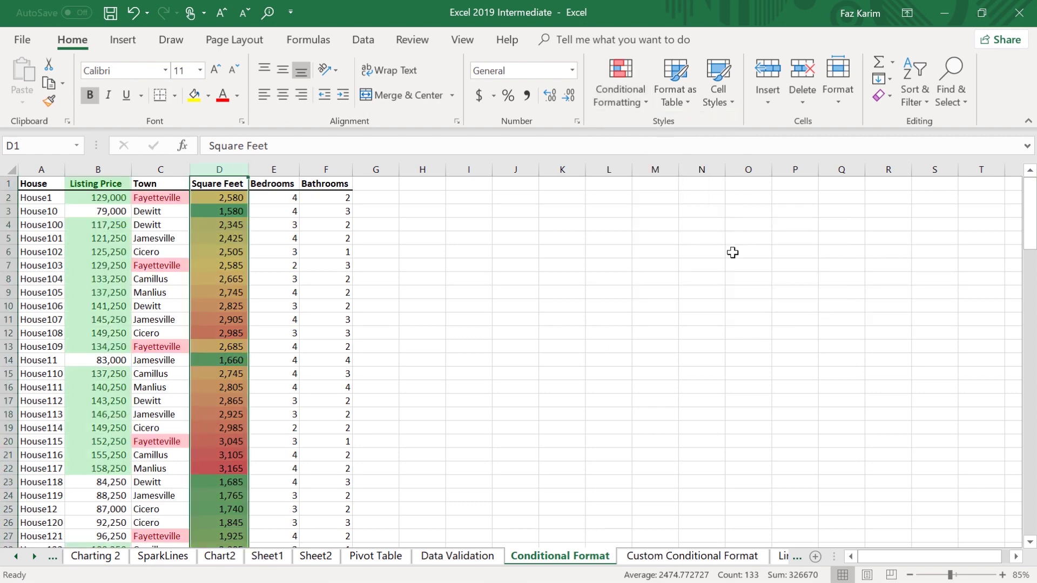
pyautogui.moveTo(290, 173); pyautogui.dragTo(323, 128)
pyautogui.moveTo(595, 43); pyautogui.dragTo(661, 40)
pyautogui.moveTo(336, 174); pyautogui.dragTo(368, 155)
pyautogui.press('Escape')
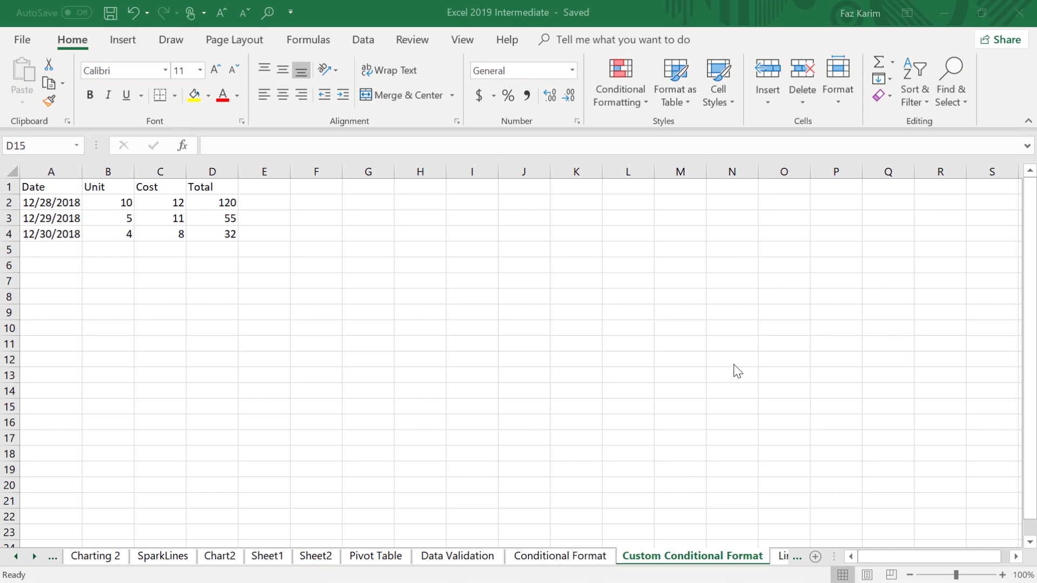
pyautogui.click(639, 95)
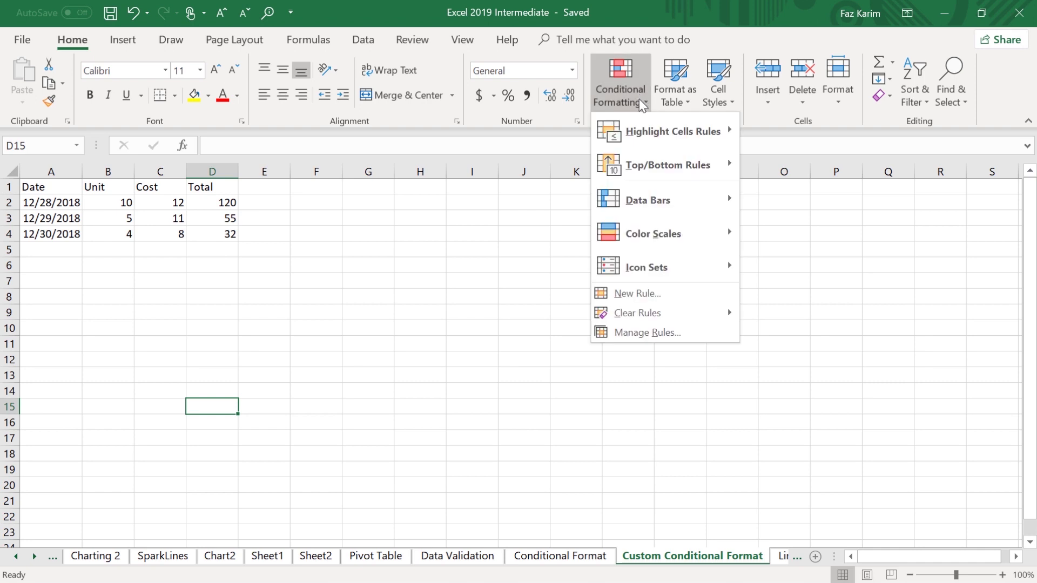
pyautogui.moveTo(645, 238)
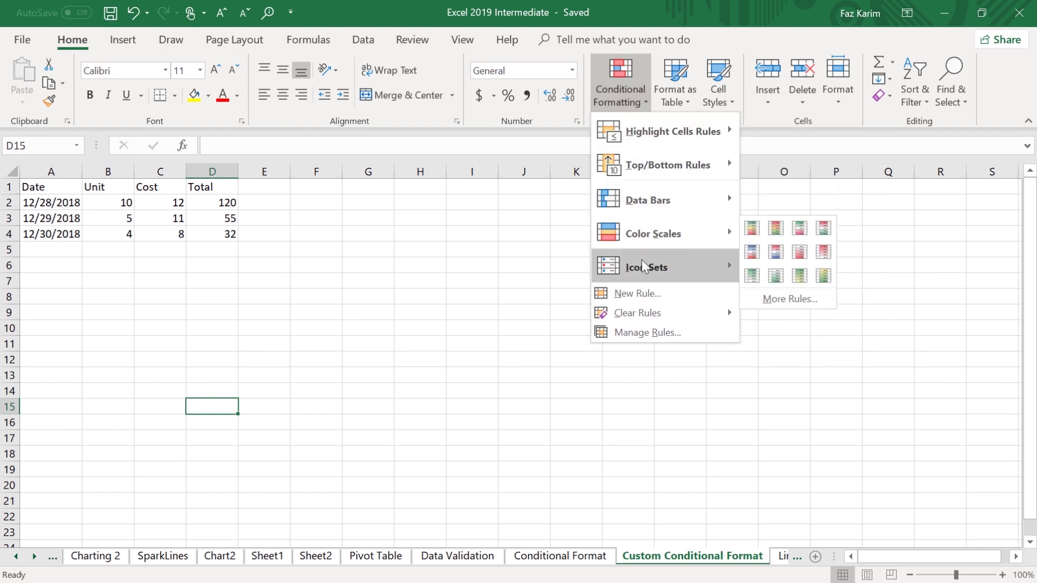
pyautogui.moveTo(638, 263)
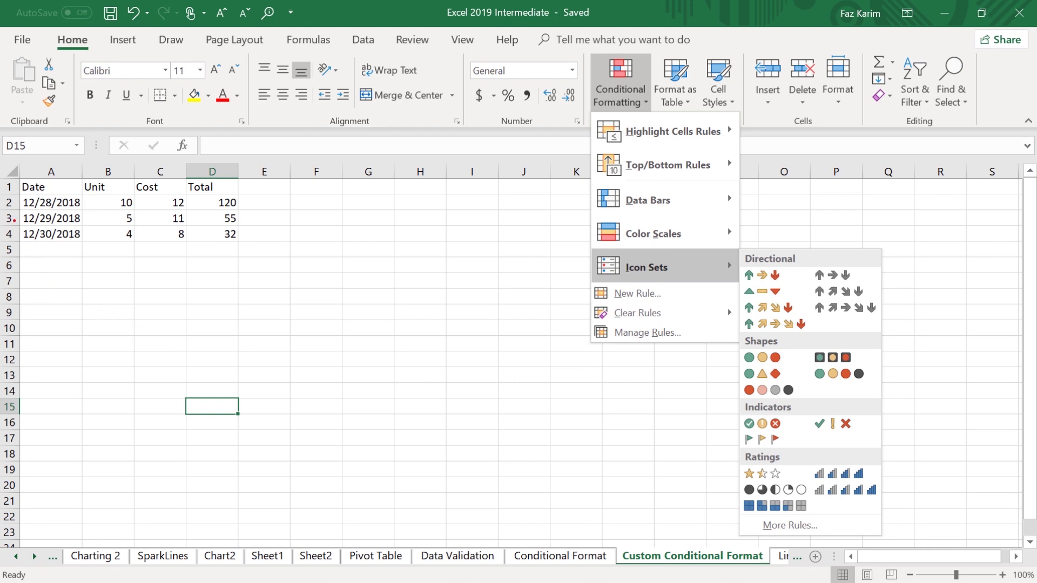
pyautogui.moveTo(14, 219)
pyautogui.mouseDown()
pyautogui.moveTo(84, 246)
pyautogui.moveTo(219, 246)
pyautogui.moveTo(15, 220)
pyautogui.mouseUp()
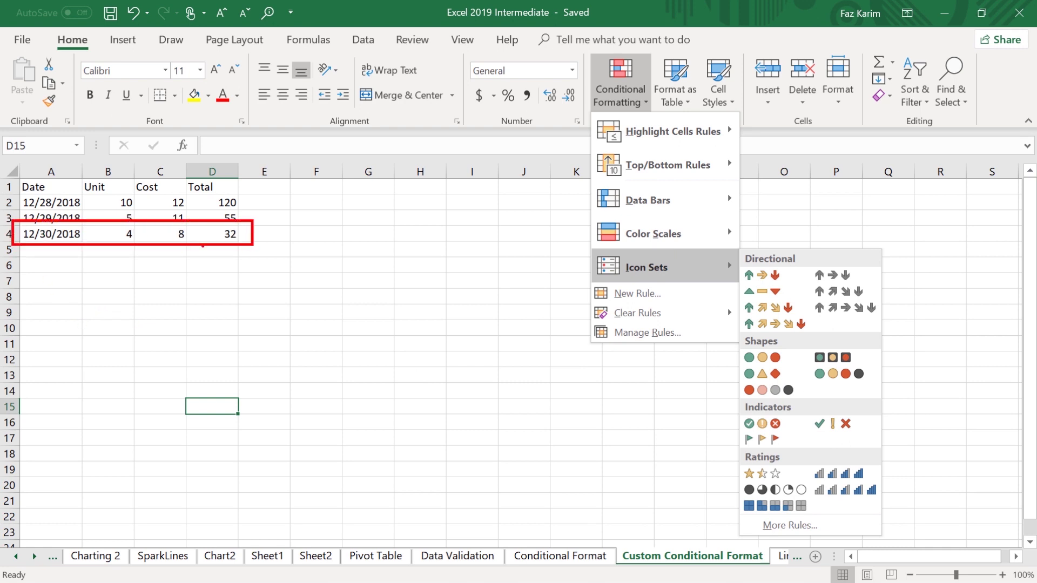
pyautogui.moveTo(100, 179); pyautogui.dragTo(109, 98)
pyautogui.press('Escape')
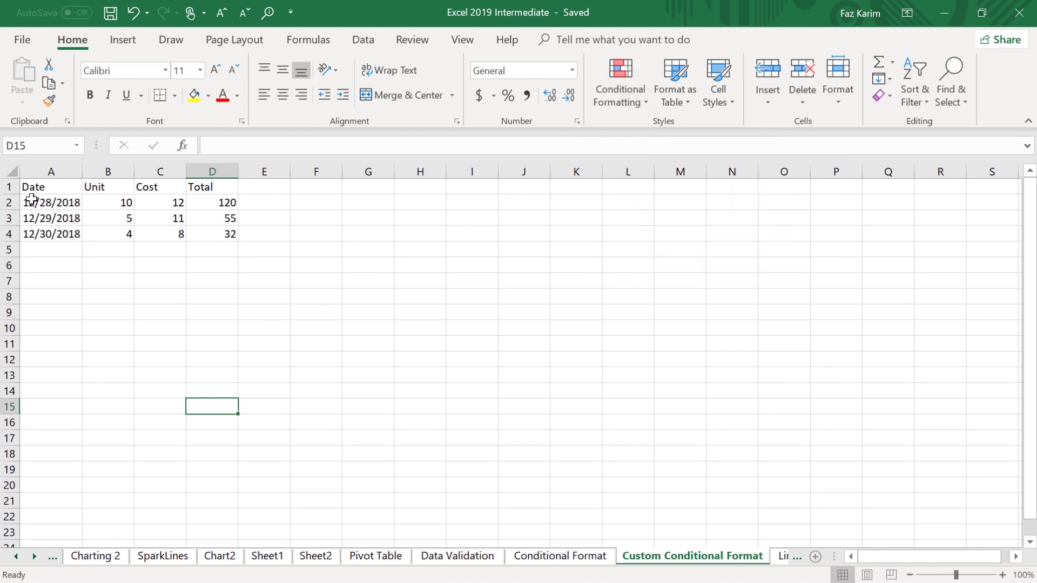
# - Start a new formula-based conditional formatting rule for cells A2:D4 with the formula =$b2 < 5
pyautogui.moveTo(28, 202); pyautogui.dragTo(227, 234)
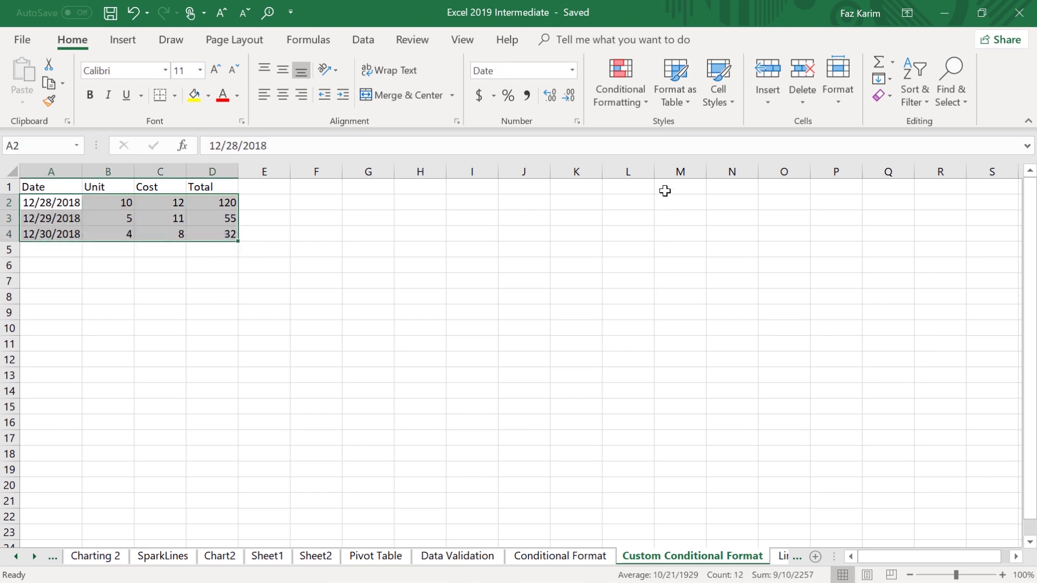
pyautogui.click(633, 95)
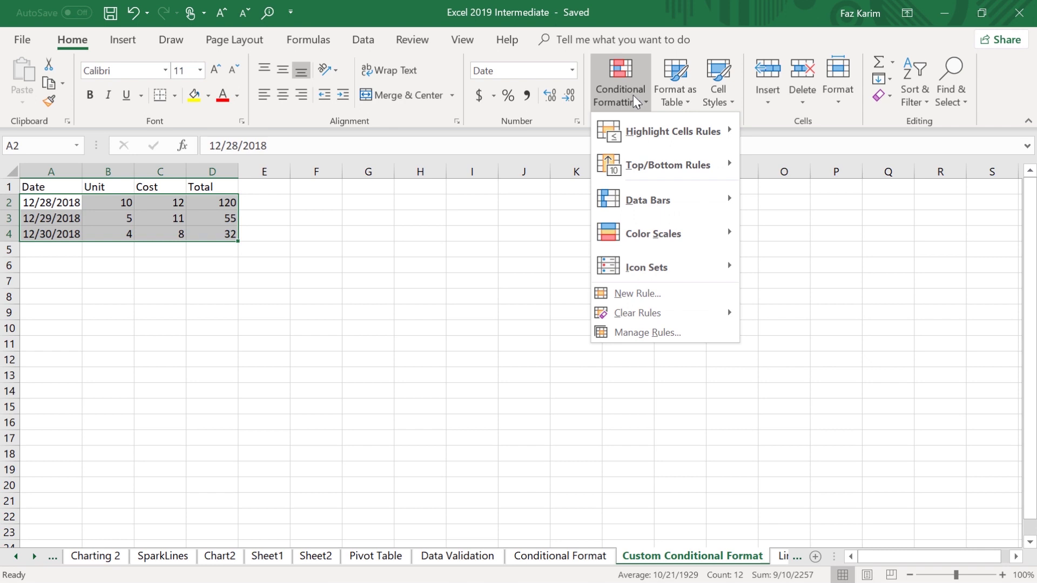
pyautogui.click(632, 297)
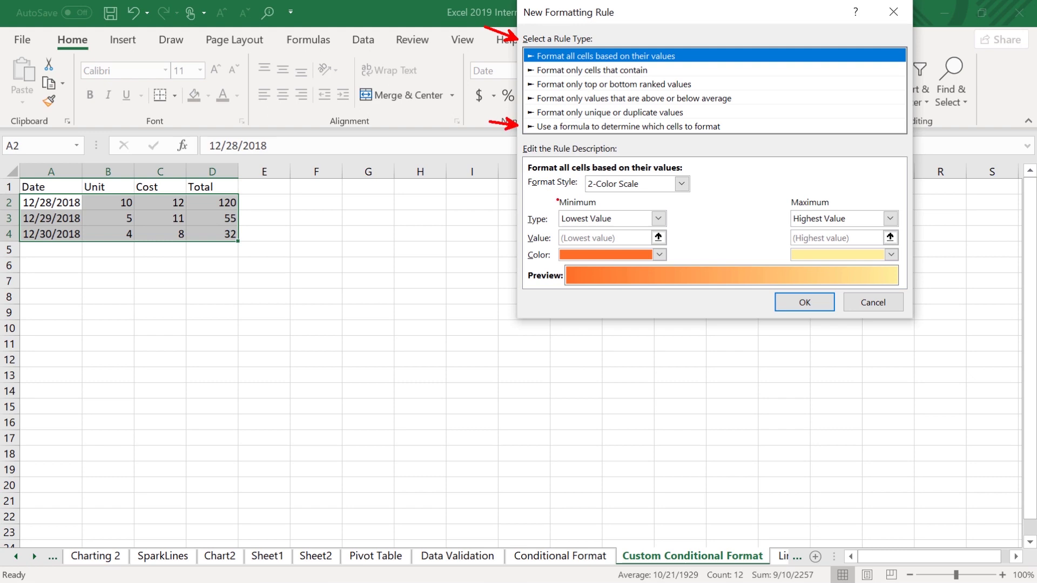
pyautogui.click(663, 128)
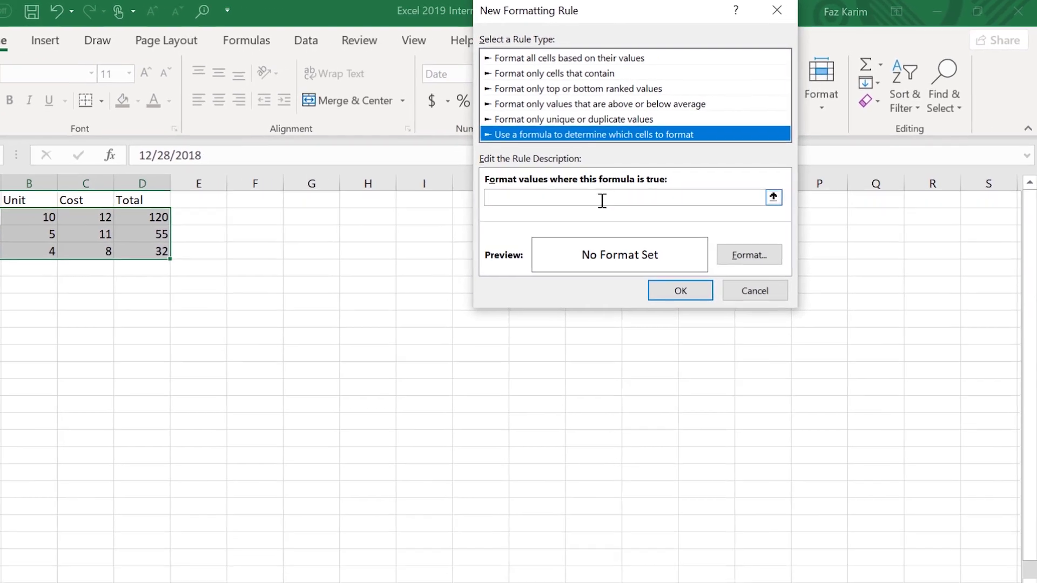
pyautogui.click(589, 197)
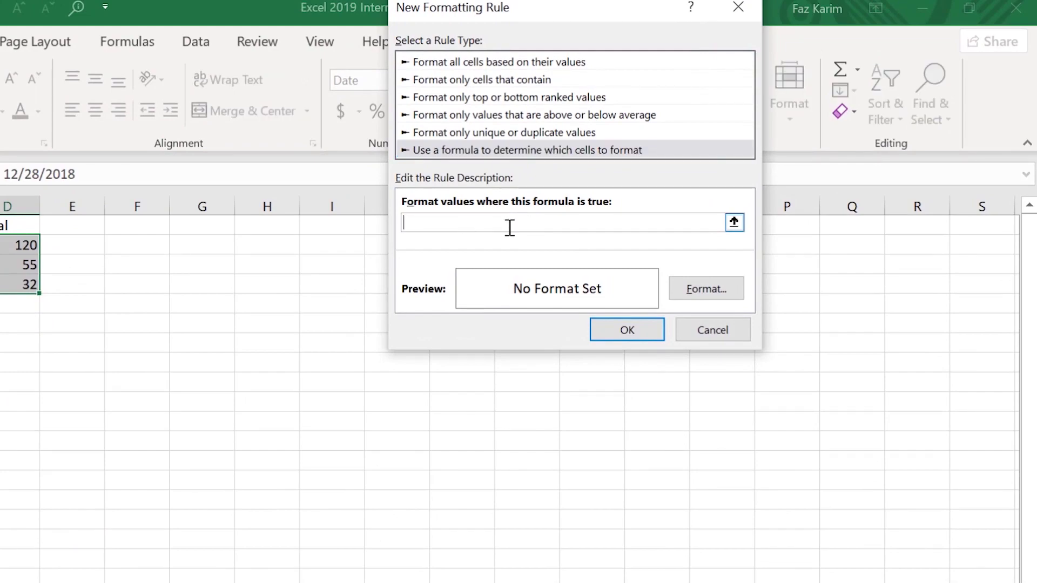
pyautogui.write('=')
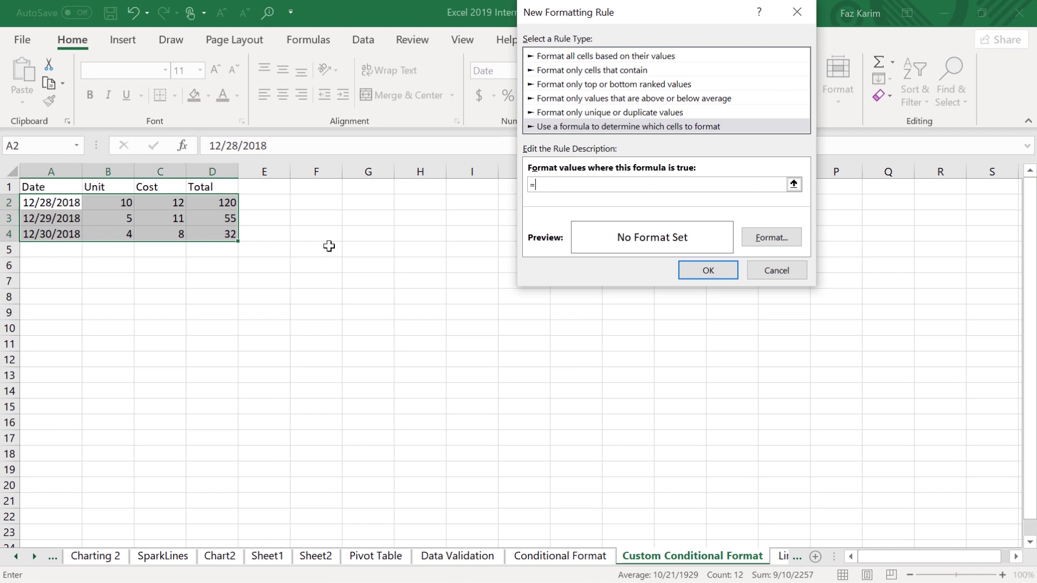
pyautogui.write('$b2')
pyautogui.write('< 5')
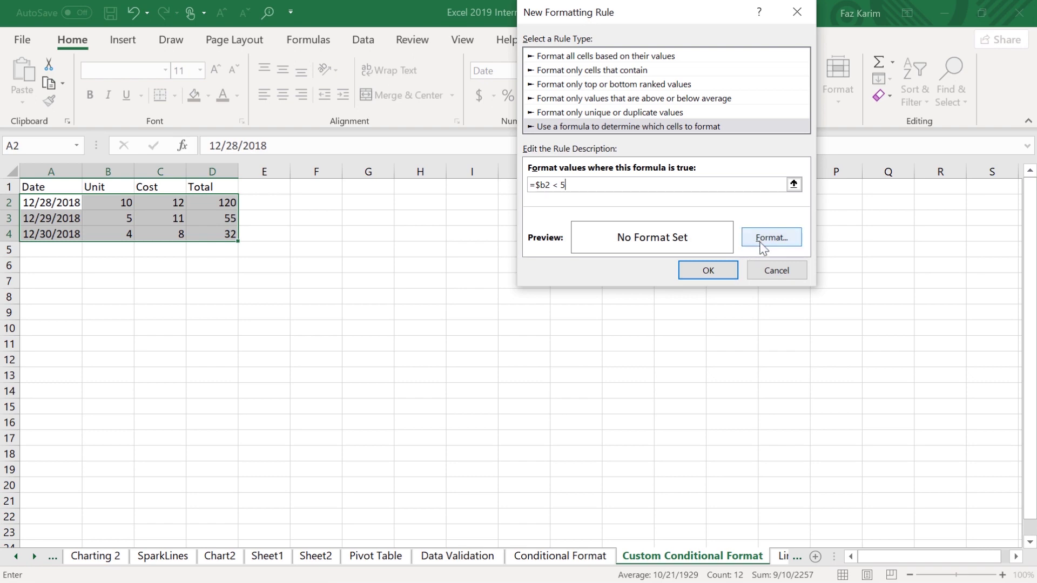
# - Set the rule's format to a red font with no fill color and apply the rule to the selected cells
pyautogui.click(776, 240)
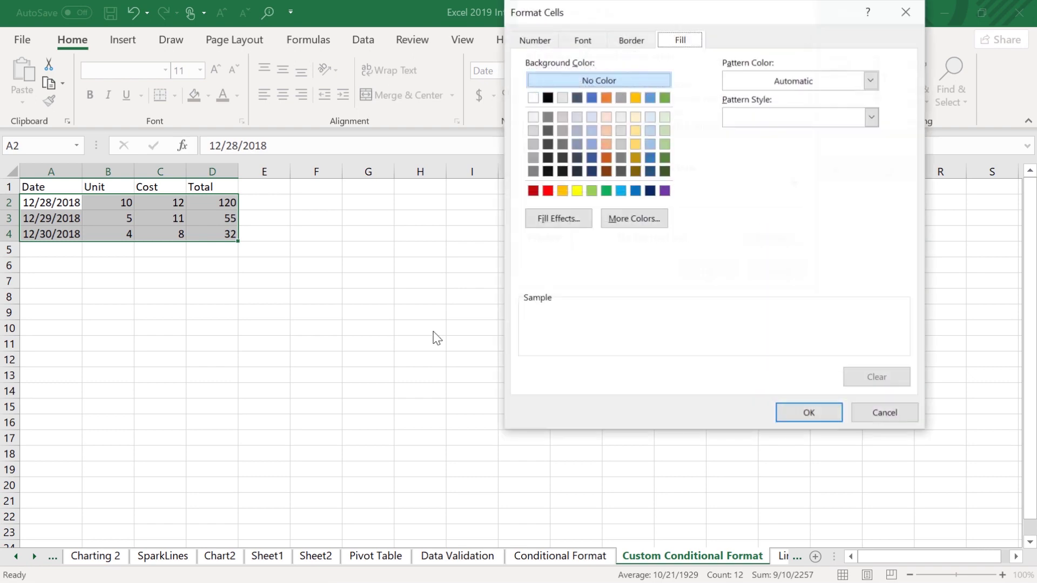
pyautogui.click(547, 190)
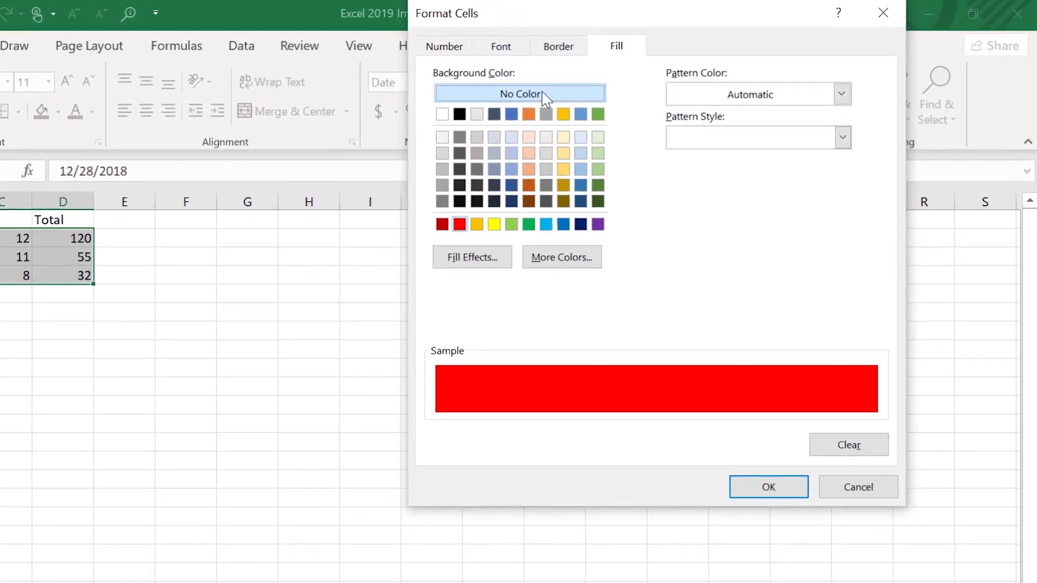
pyautogui.click(597, 85)
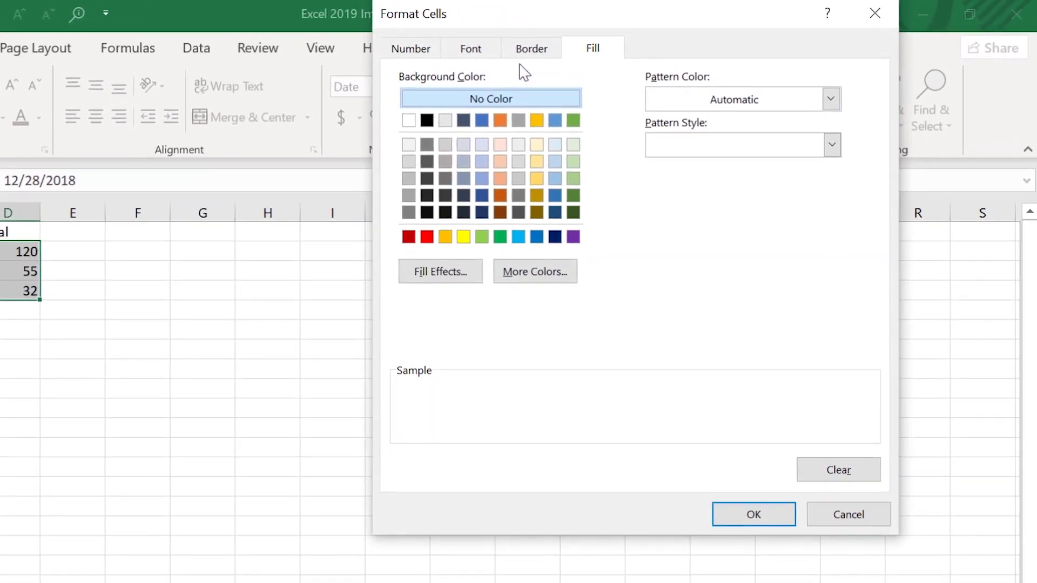
pyautogui.click(488, 51)
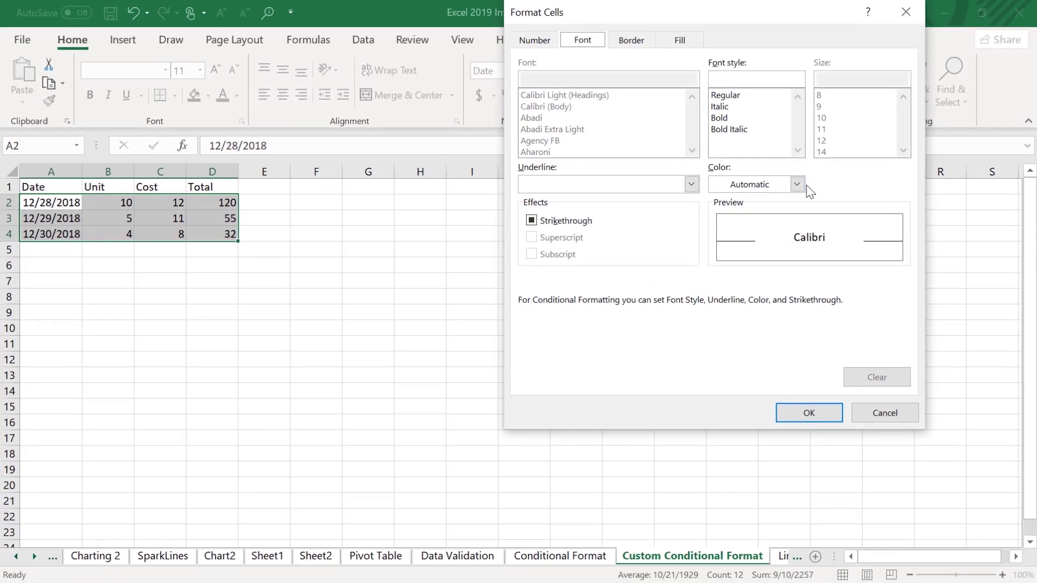
pyautogui.click(797, 184)
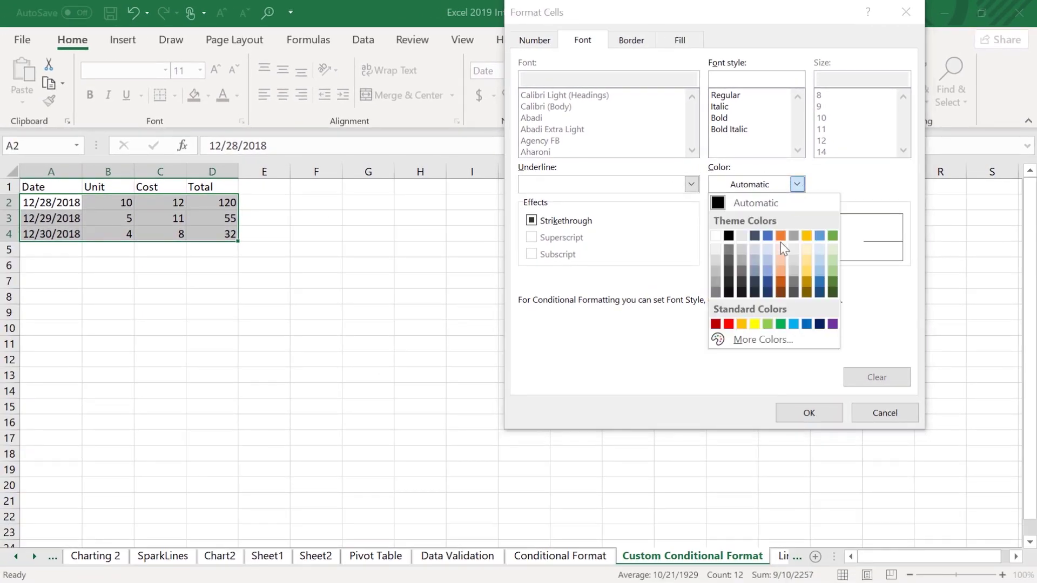
pyautogui.click(724, 323)
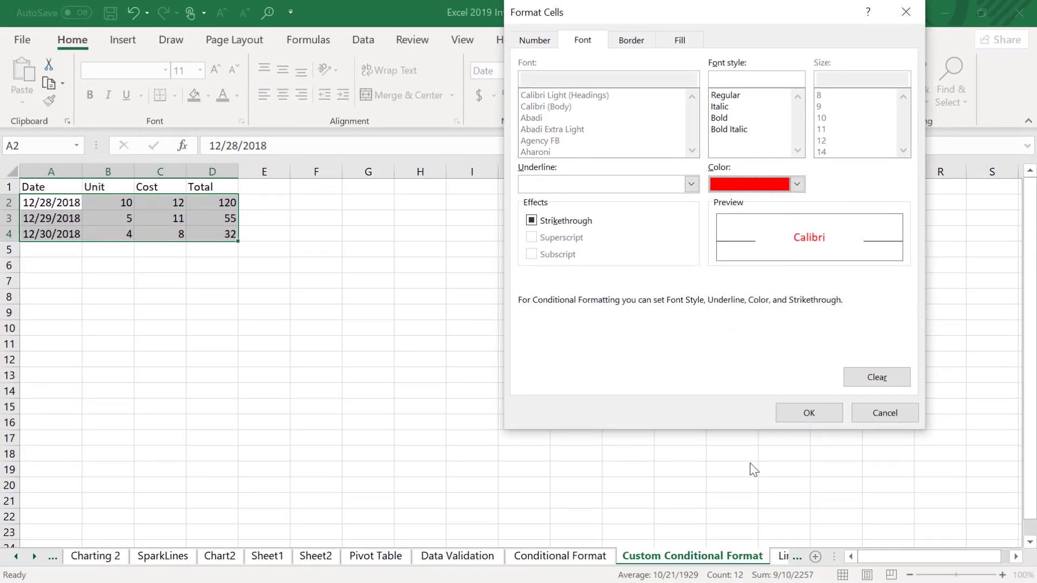
pyautogui.click(796, 414)
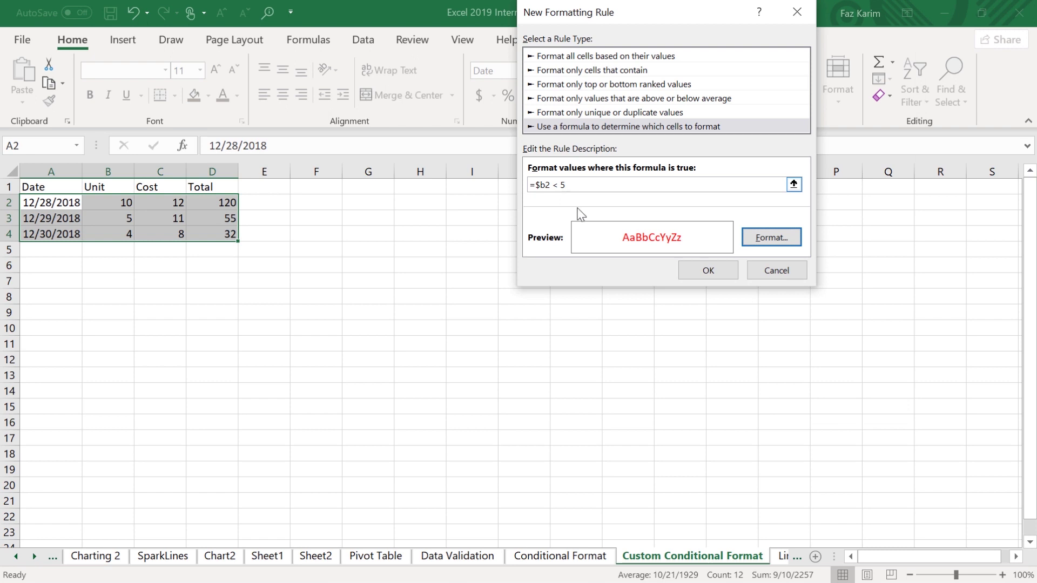
pyautogui.click(719, 272)
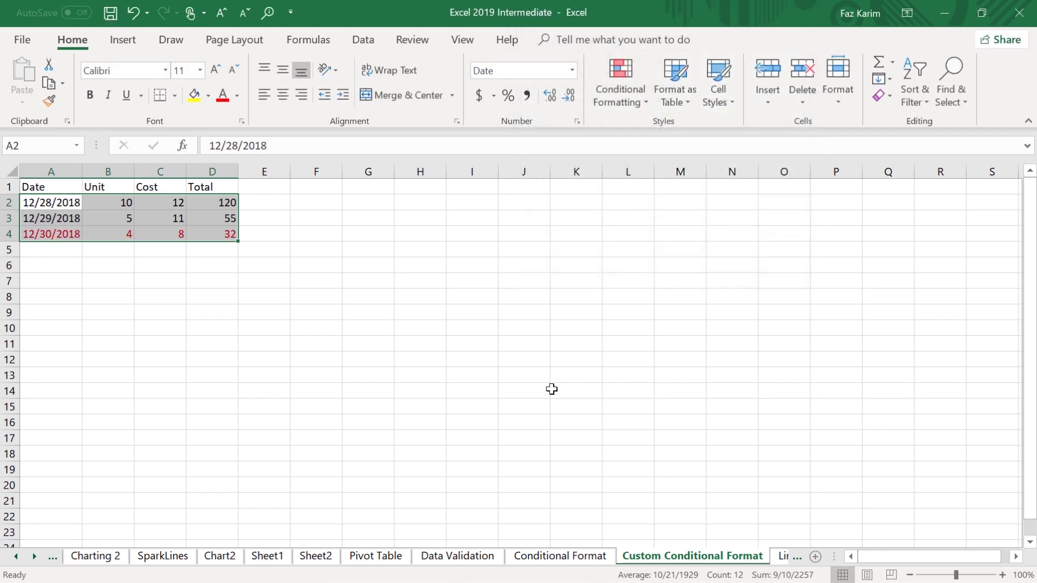
pyautogui.hotkey('ctrl', '2')
pyautogui.moveTo(253, 231); pyautogui.dragTo(332, 230)
pyautogui.moveTo(108, 236); pyautogui.dragTo(101, 299)
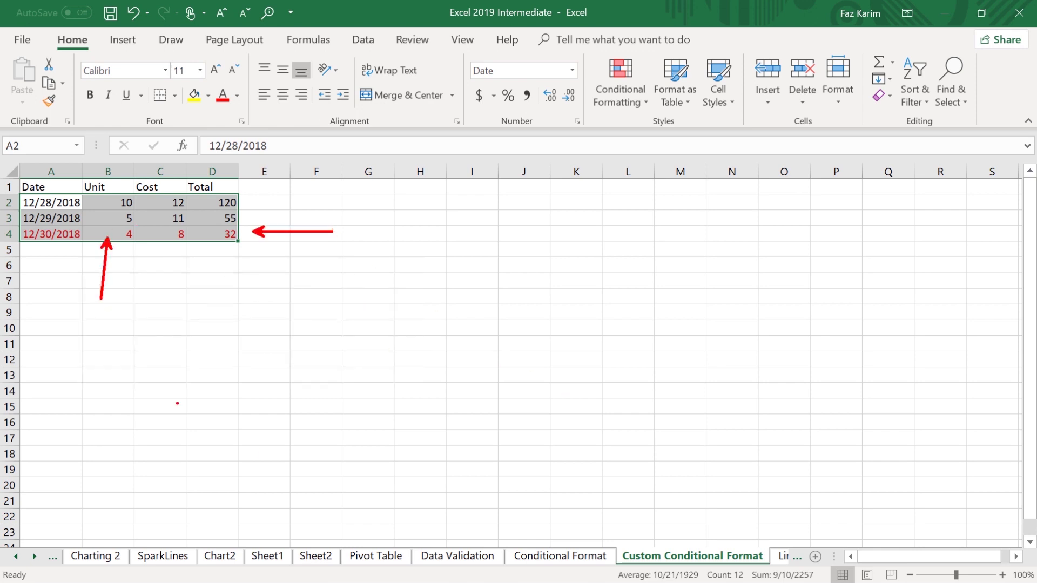
pyautogui.press('Escape')
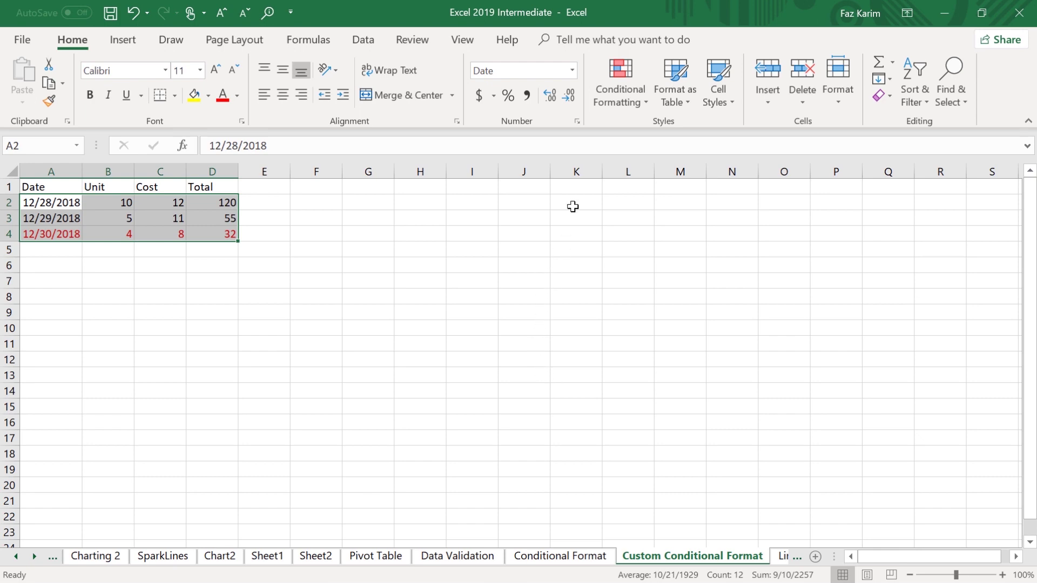
# - Edit the existing conditional formatting rule for A2:D4 so its formula reads =$B2 <= 5, and apply the change
pyautogui.click(630, 106)
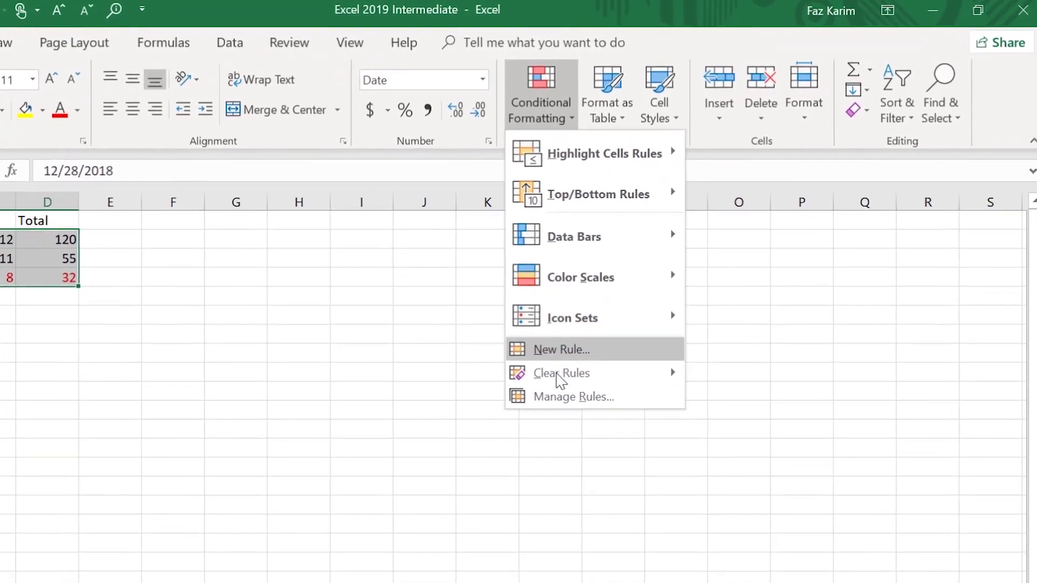
pyautogui.click(597, 402)
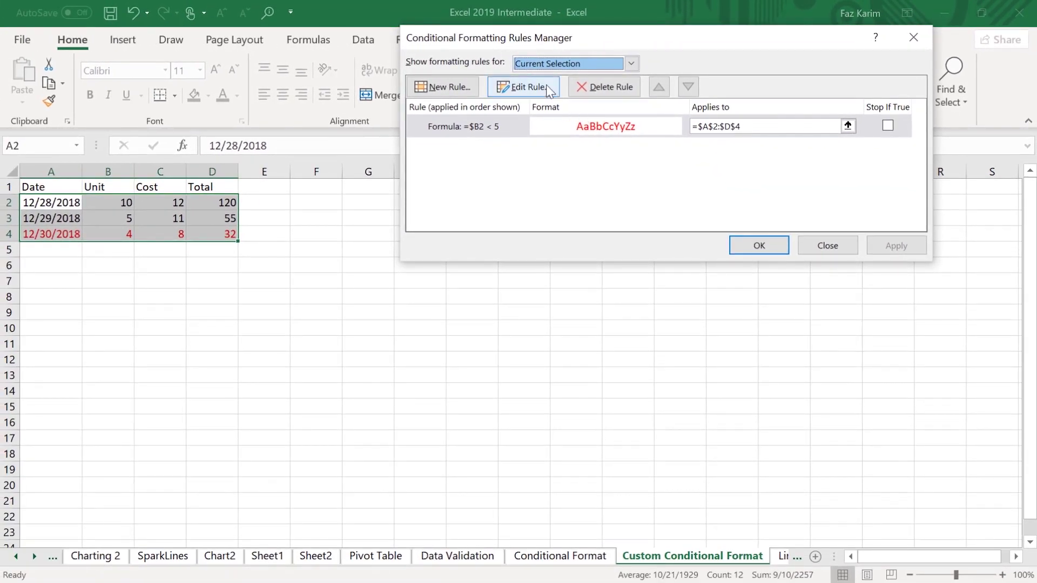
pyautogui.click(532, 88)
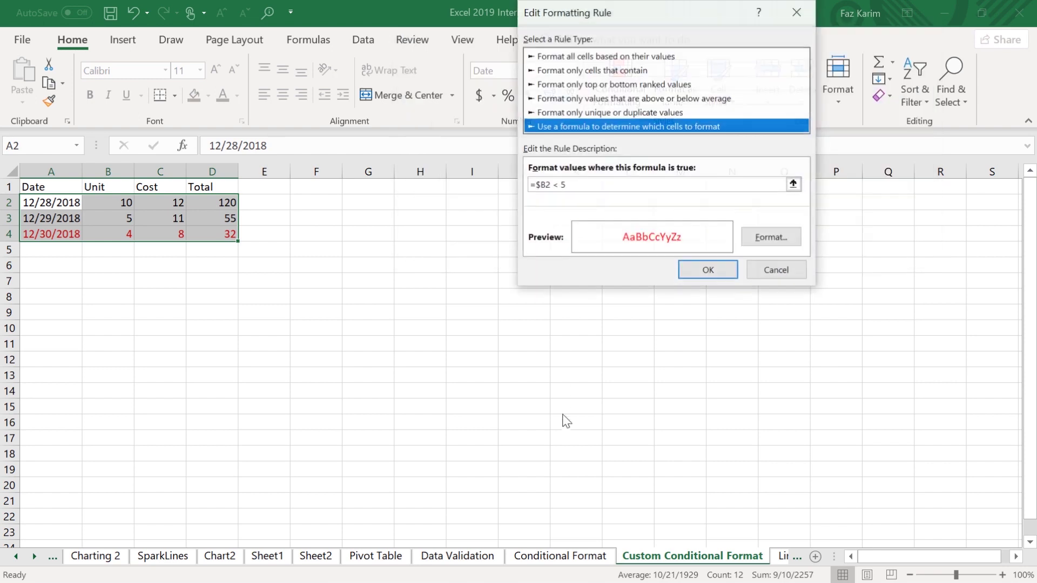
pyautogui.click(561, 187)
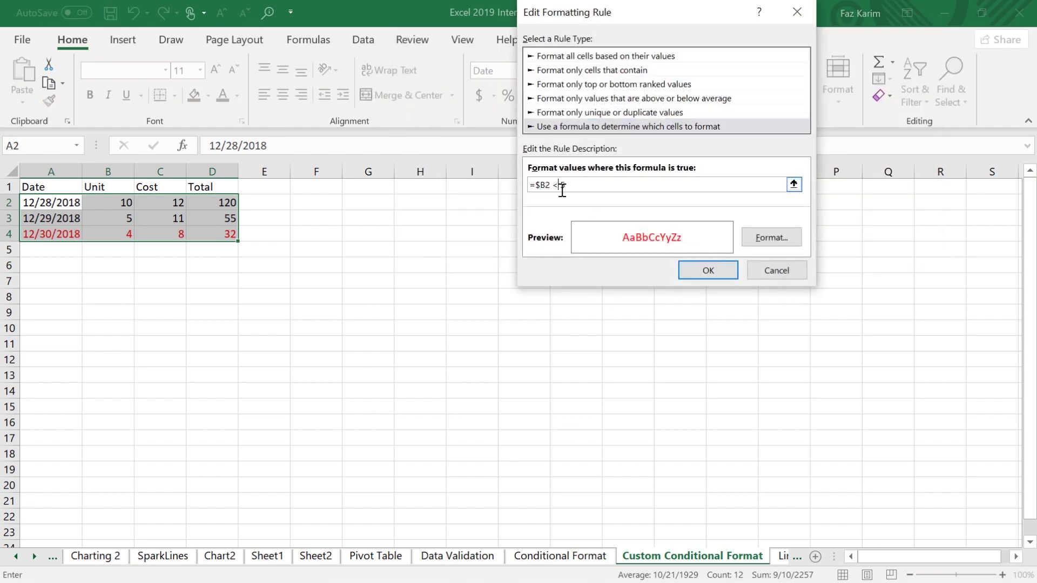
pyautogui.write('=5')
pyautogui.click(707, 273)
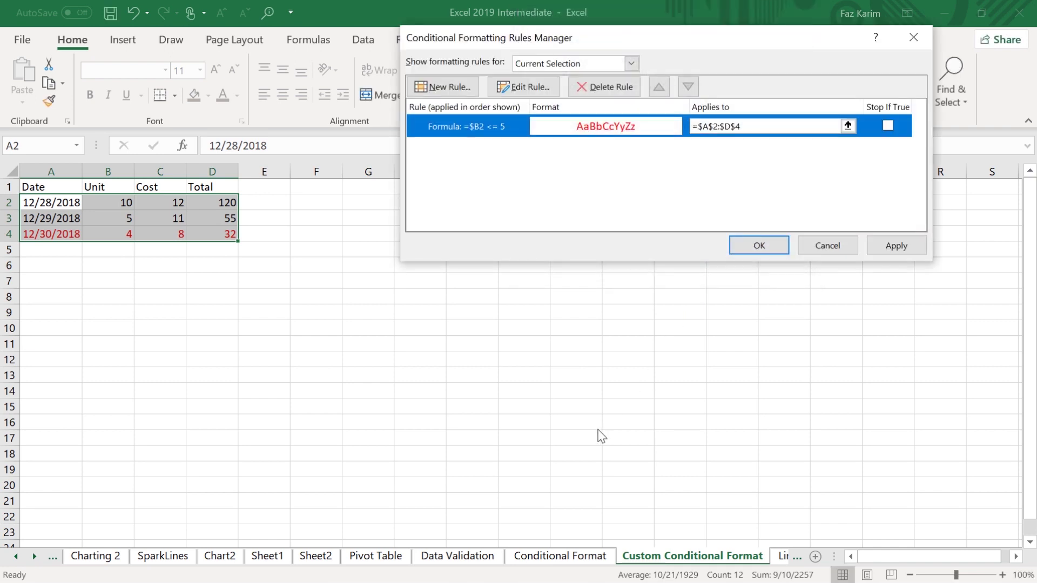
pyautogui.click(756, 247)
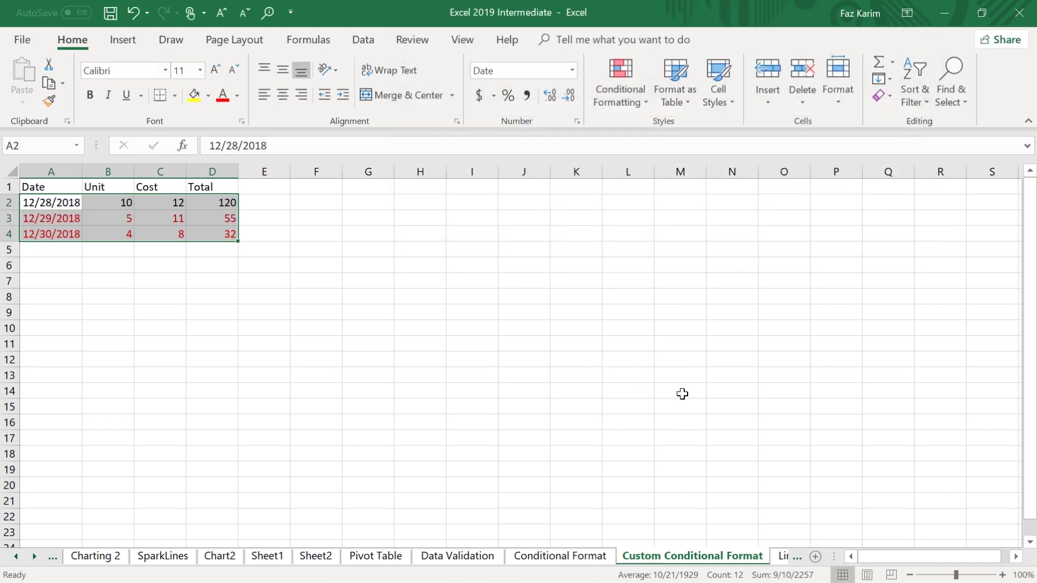
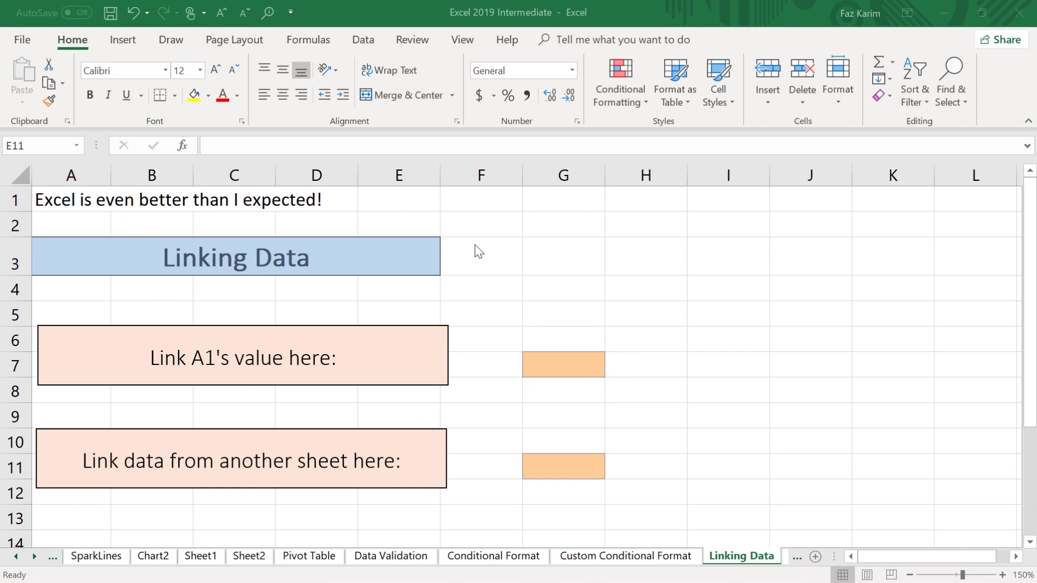
# - Link cell G7 to the text in cell A1 with the formula =A1
pyautogui.click(555, 364)
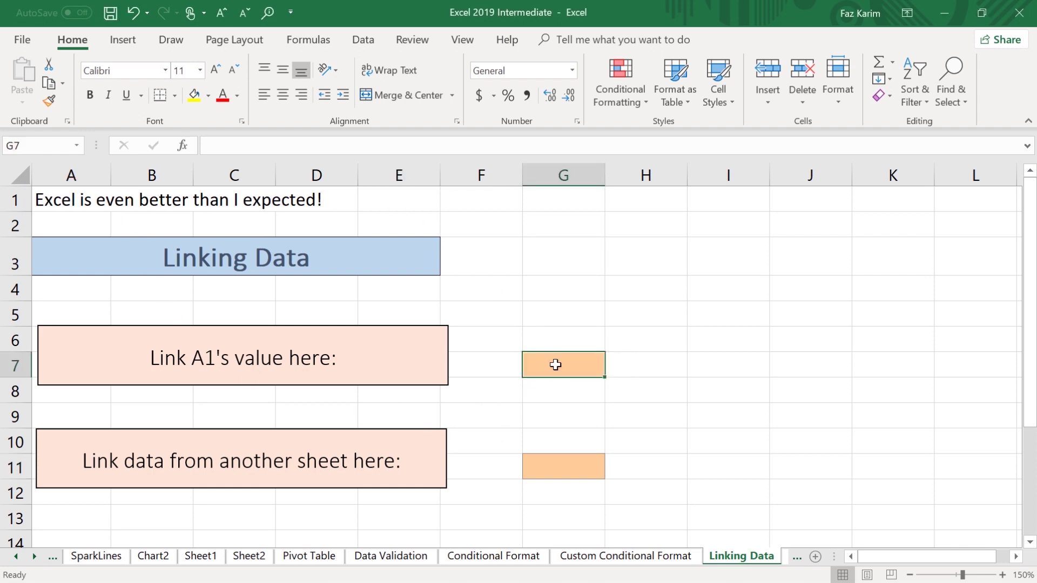
pyautogui.write('=')
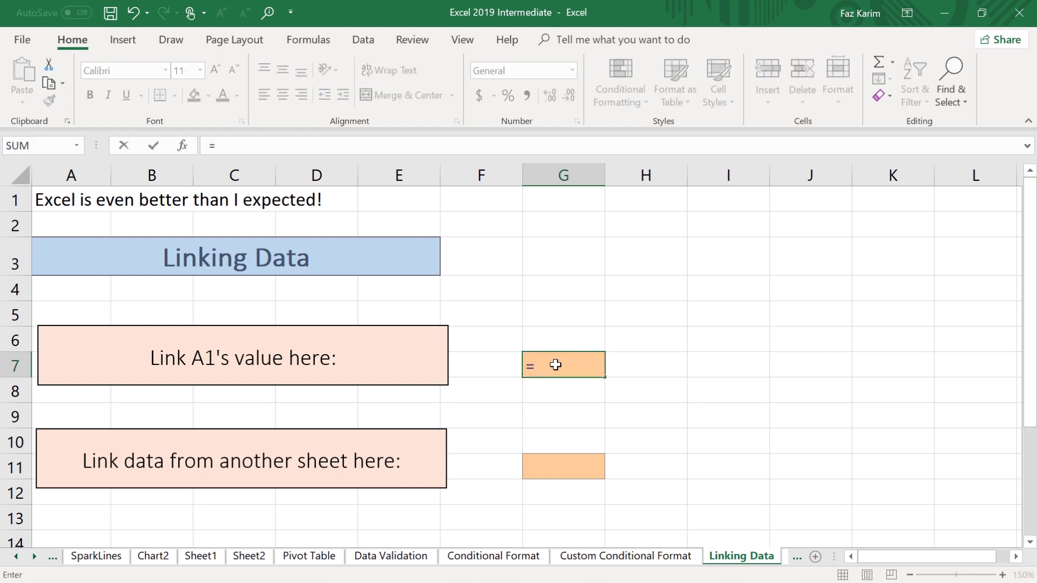
pyautogui.click(76, 205)
pyautogui.press('Return')
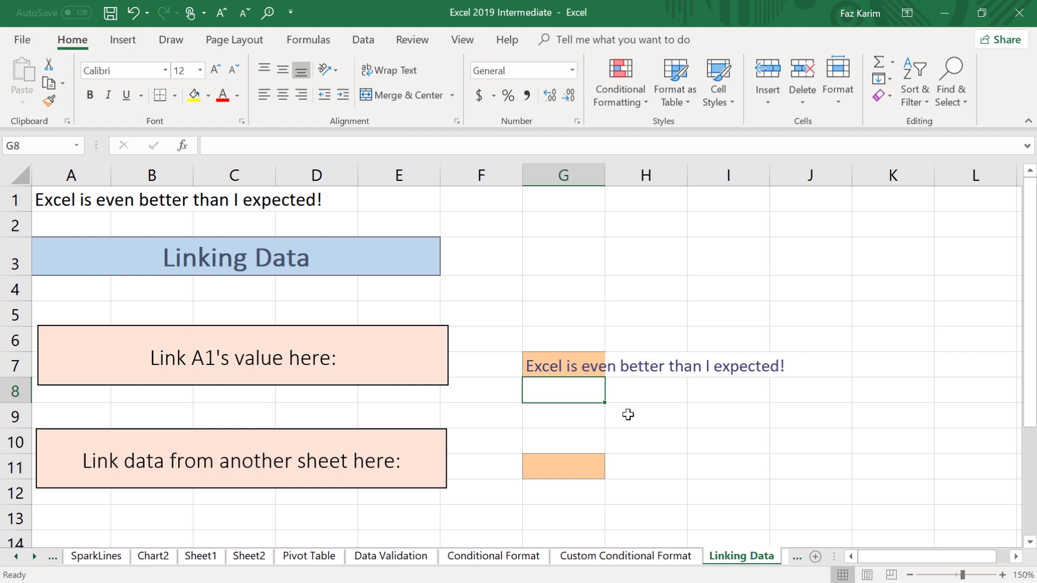
# - Change the text in A1 to "Excel 2019 is even better than I expected!"
pyautogui.click(80, 204)
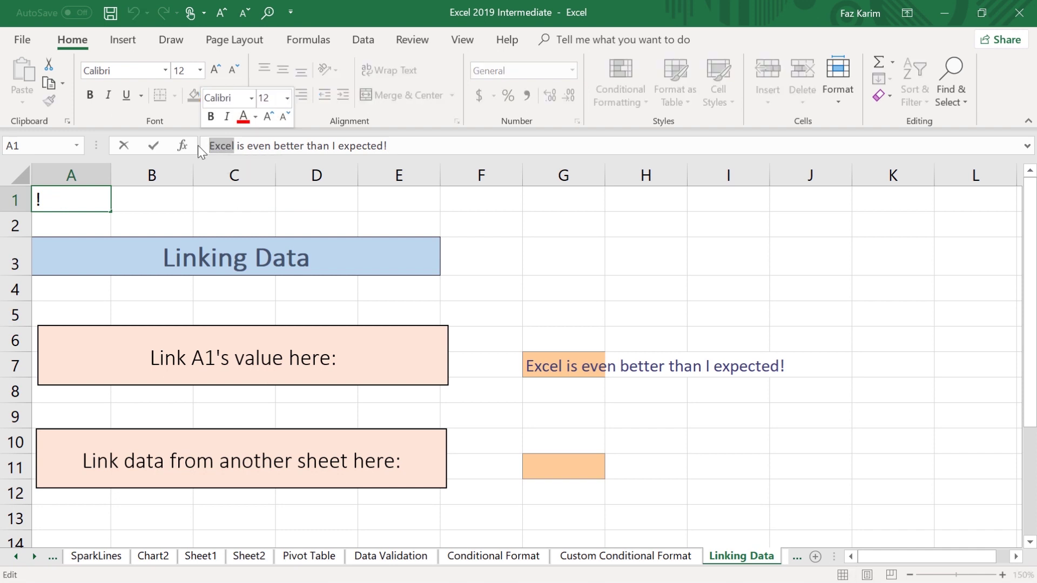
pyautogui.press('BackSpace')
pyautogui.write('Excel 2019')
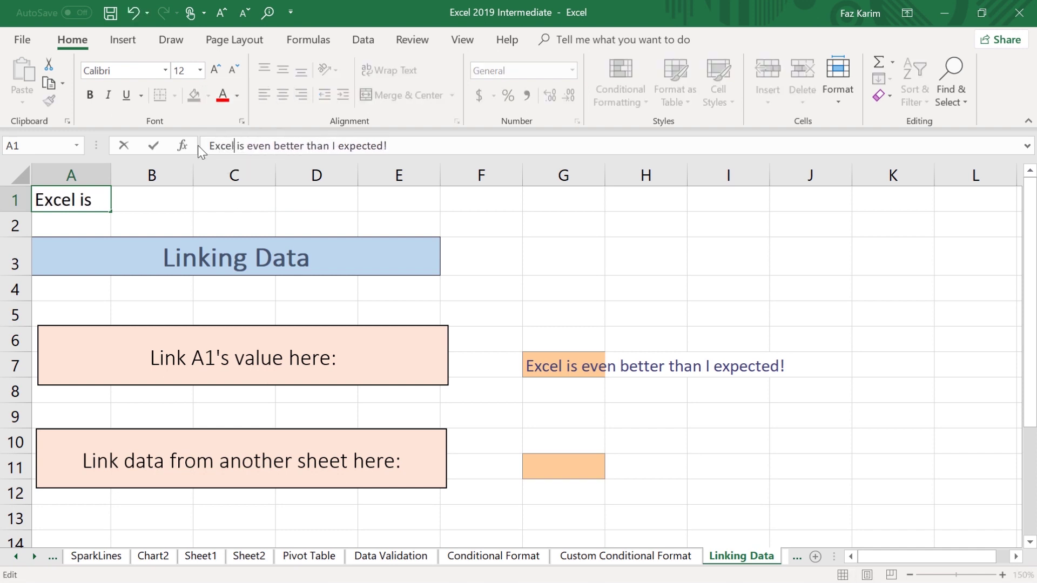
pyautogui.press('Return')
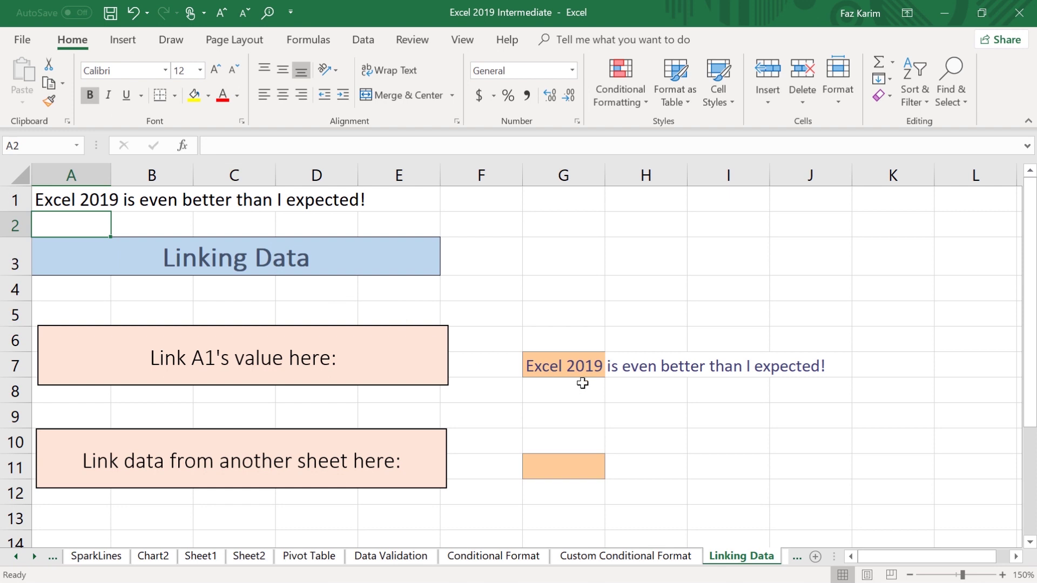
# - Link cell G11 on the Linking Data sheet to the last pay rate with the formula =Linkfromhere!E20
pyautogui.scroll(-1, 582, 383)
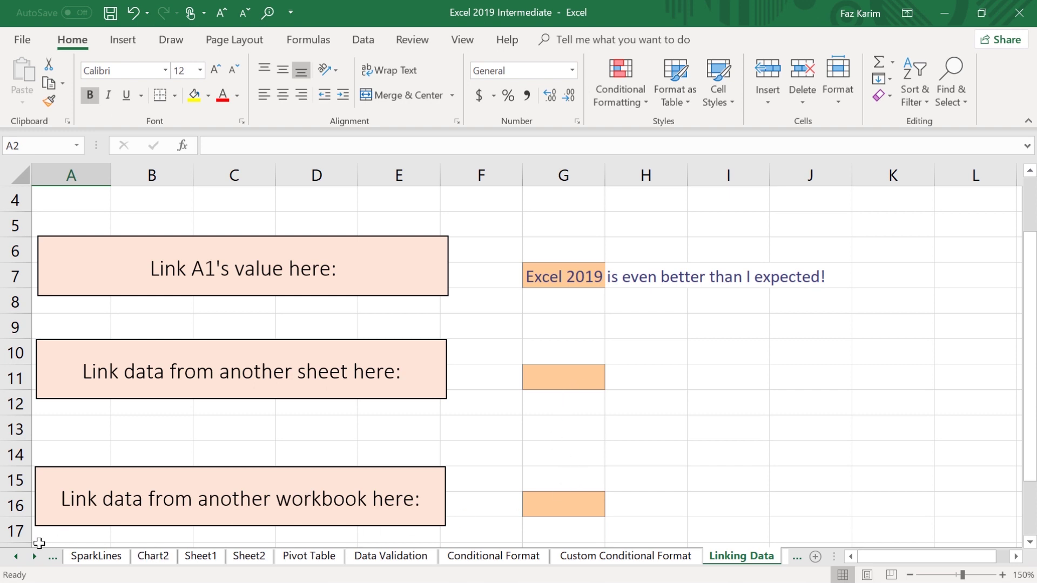
pyautogui.click(791, 558)
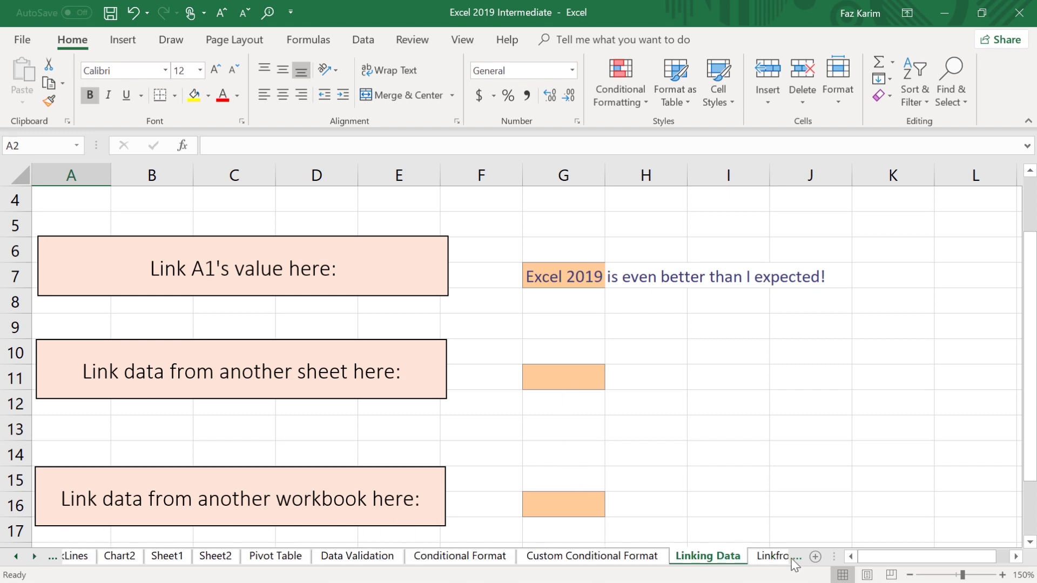
pyautogui.click(792, 559)
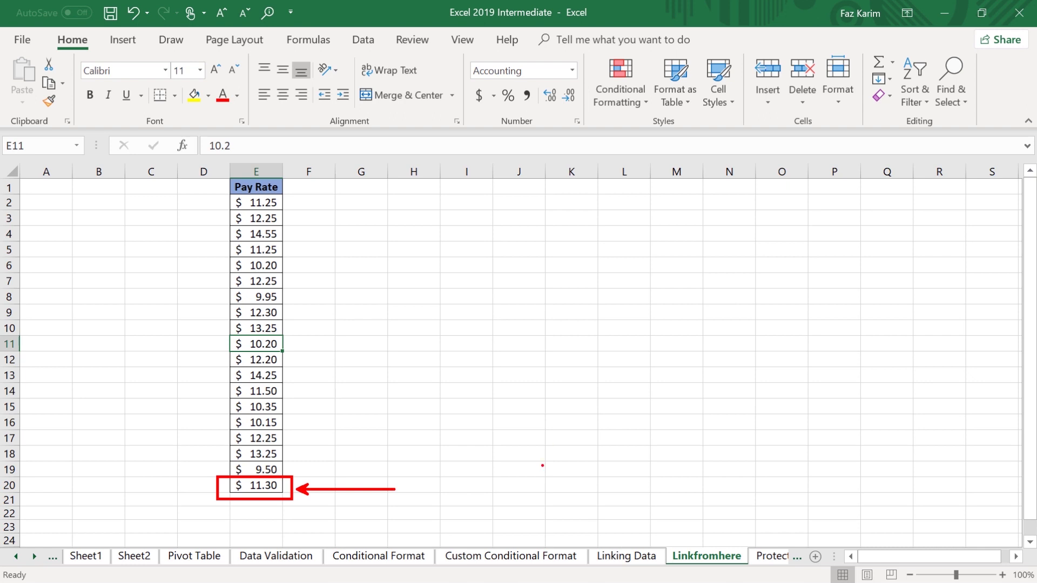
pyautogui.click(614, 562)
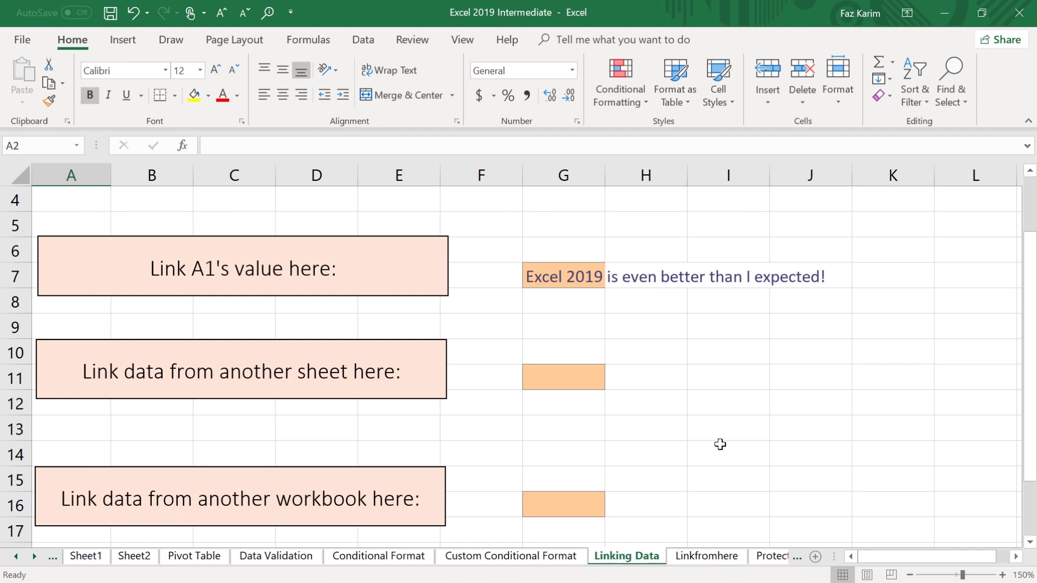
pyautogui.click(584, 371)
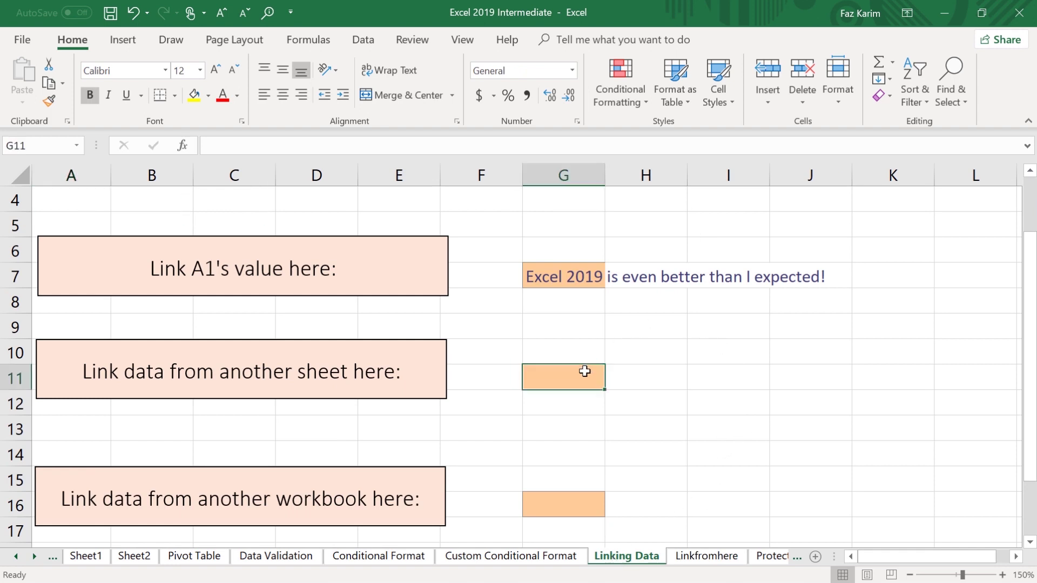
pyautogui.write('=')
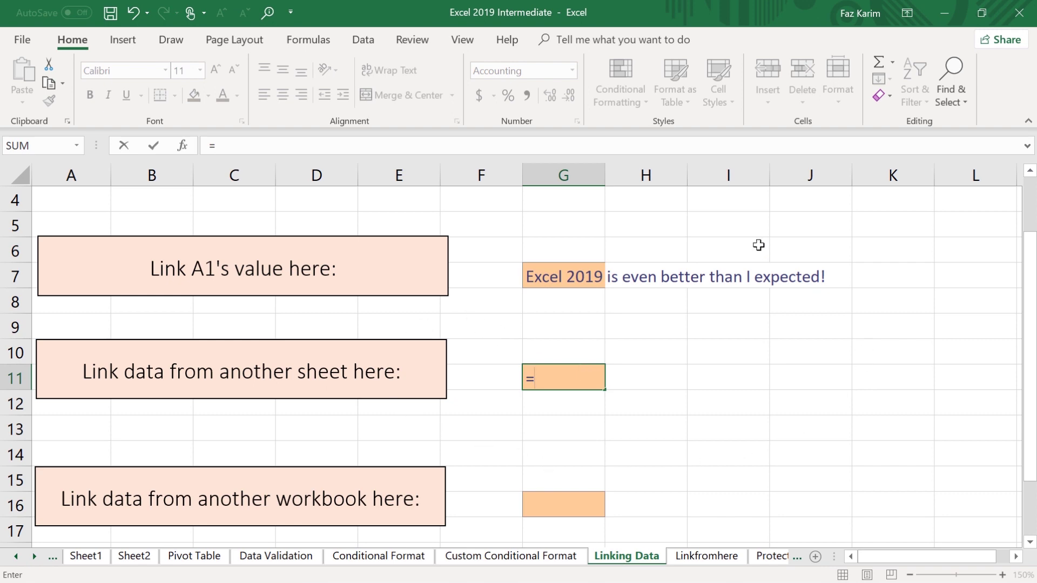
pyautogui.click(708, 558)
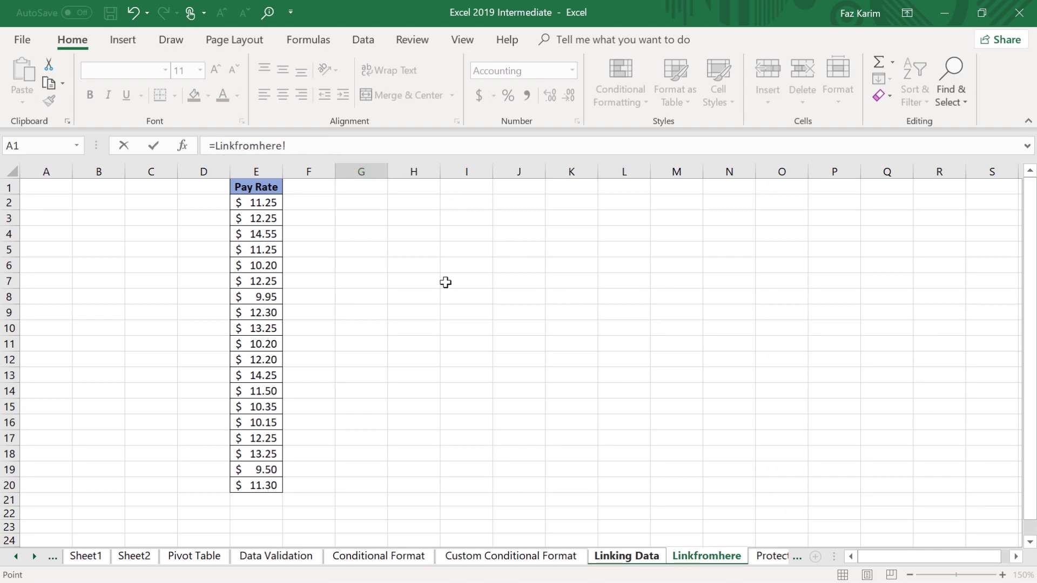
pyautogui.click(269, 485)
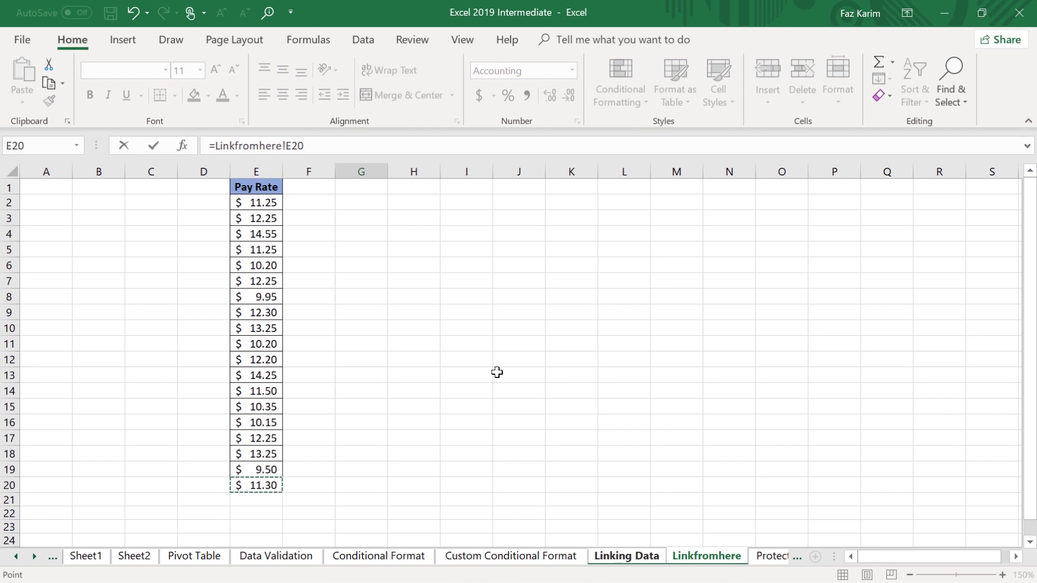
pyautogui.press('Return')
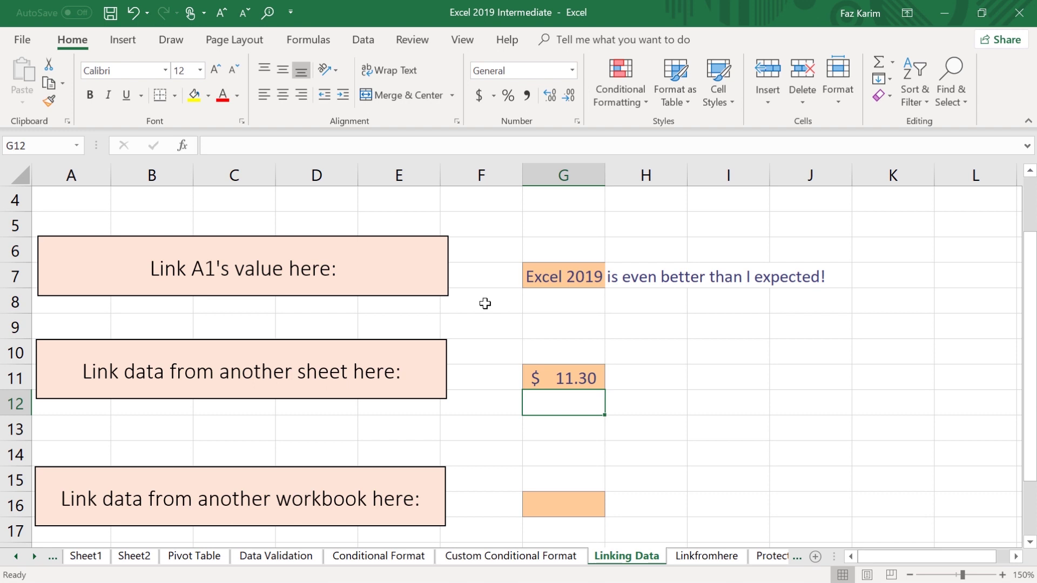
# - Create a new blank workbook and arrange it side by side with the Excel 2019 Intermediate workbook, keeping G16 in view
pyautogui.hotkey('ctrl', 'n')
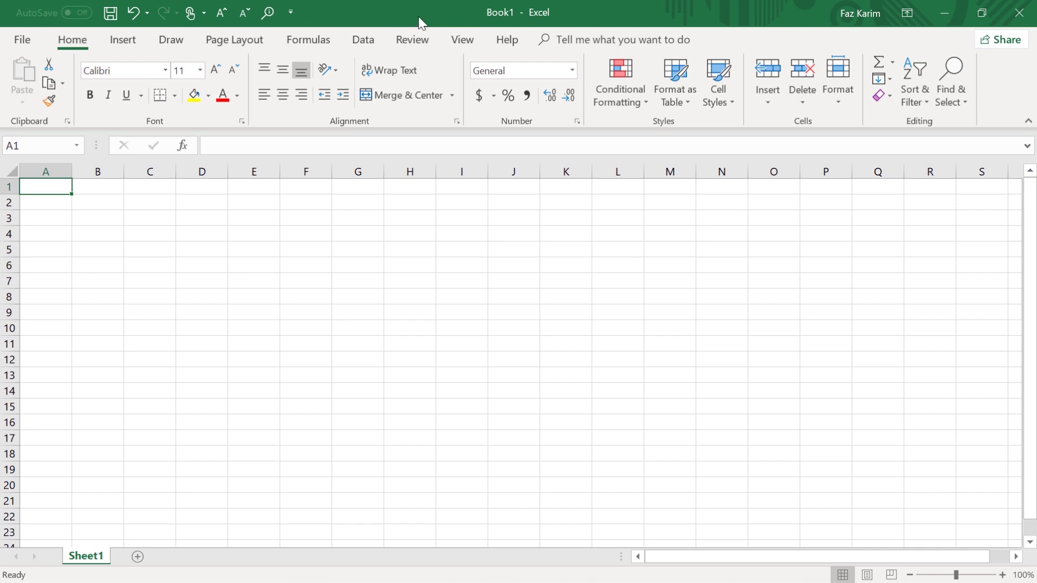
pyautogui.moveTo(419, 16); pyautogui.dragTo(1034, 111)
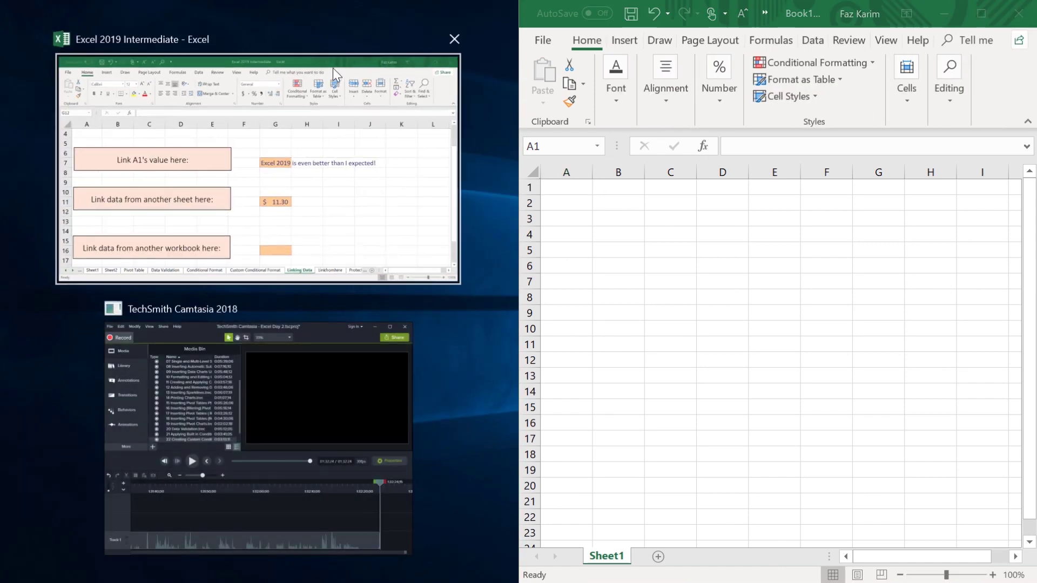
pyautogui.click(333, 68)
pyautogui.moveTo(437, 547); pyautogui.dragTo(469, 560)
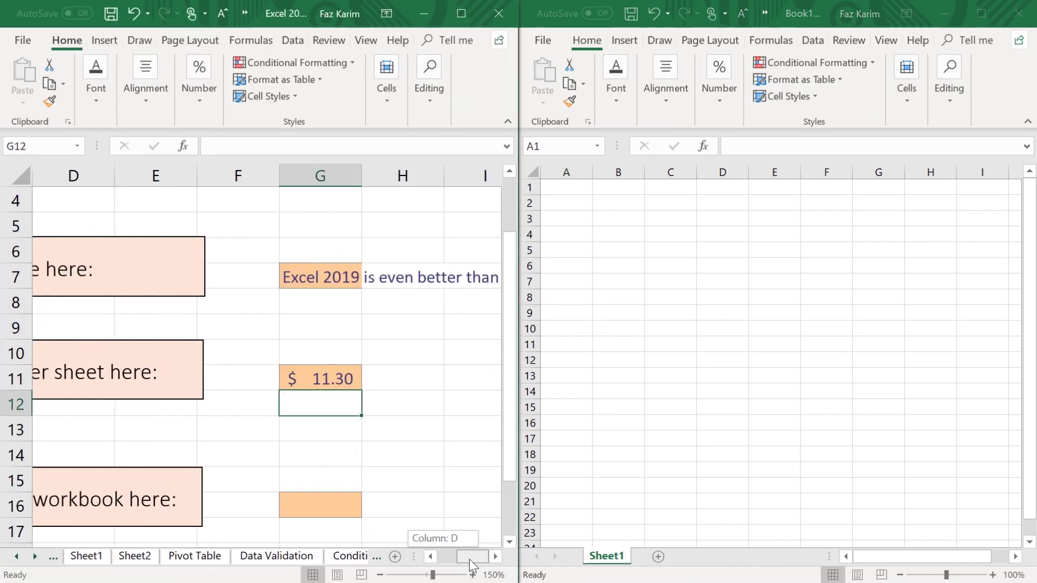
pyautogui.moveTo(510, 416); pyautogui.dragTo(470, 559)
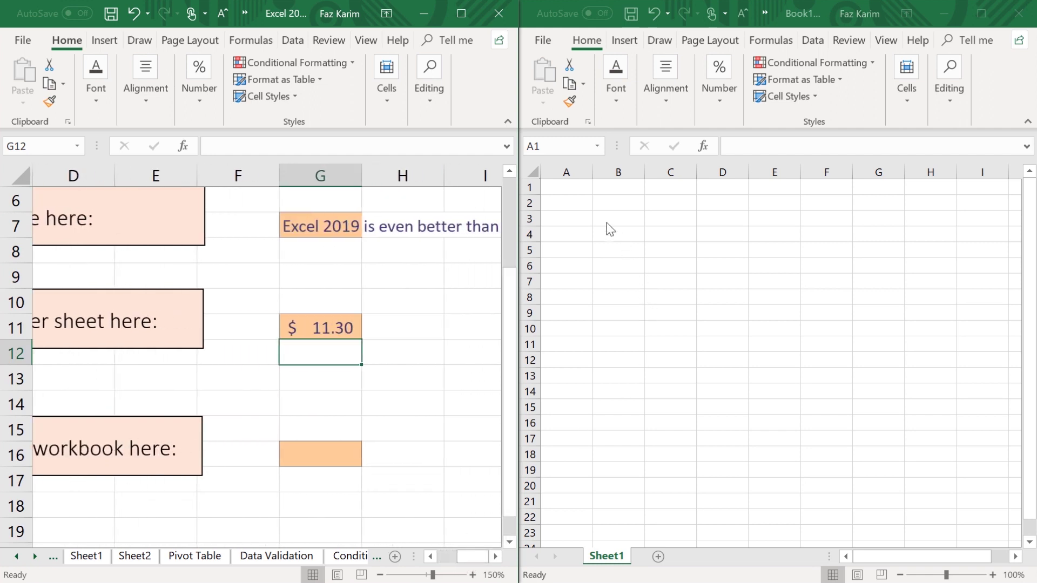
# - Enter VALUE in cell A1 of the new workbook
pyautogui.click(572, 190)
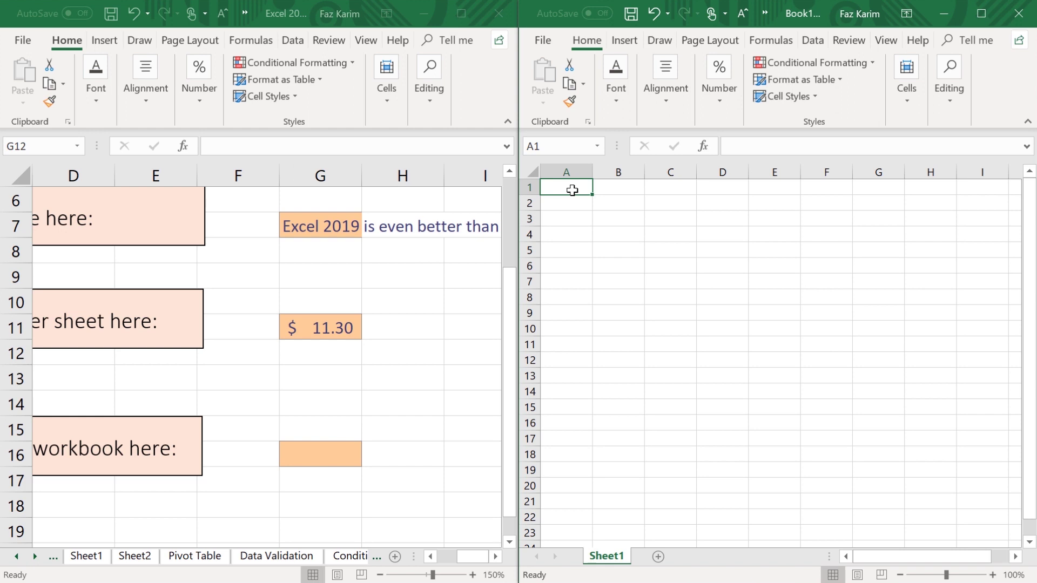
pyautogui.write('VALUE')
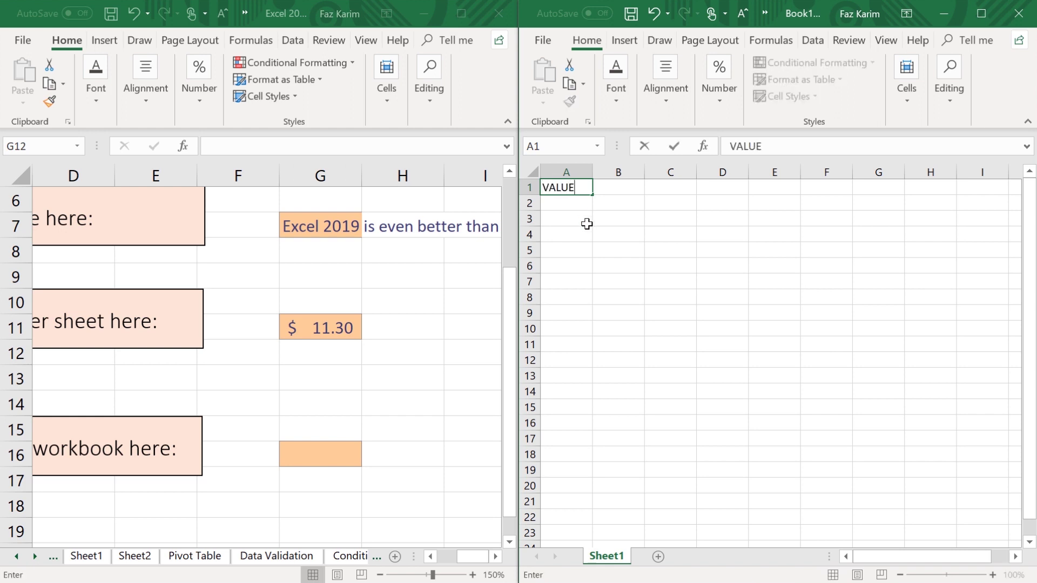
pyautogui.click(586, 223)
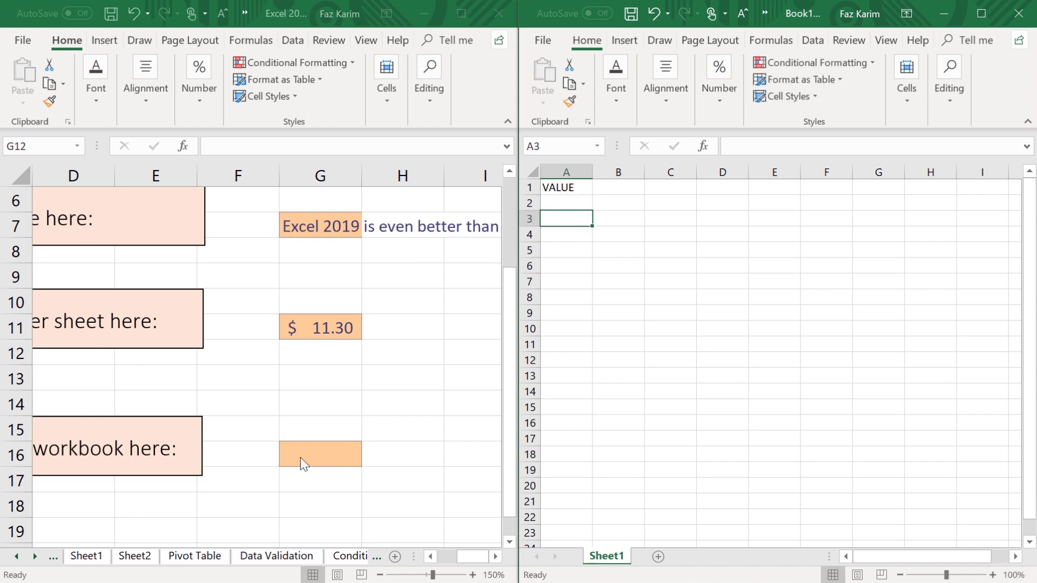
# - Link cell G16 on the Linking Data sheet to the new workbook's A1 with the formula =[Book1]Sheet1!$A$1
pyautogui.moveTo(481, 560)
pyautogui.mouseDown()
pyautogui.moveTo(449, 560)
pyautogui.moveTo(474, 561)
pyautogui.mouseUp()
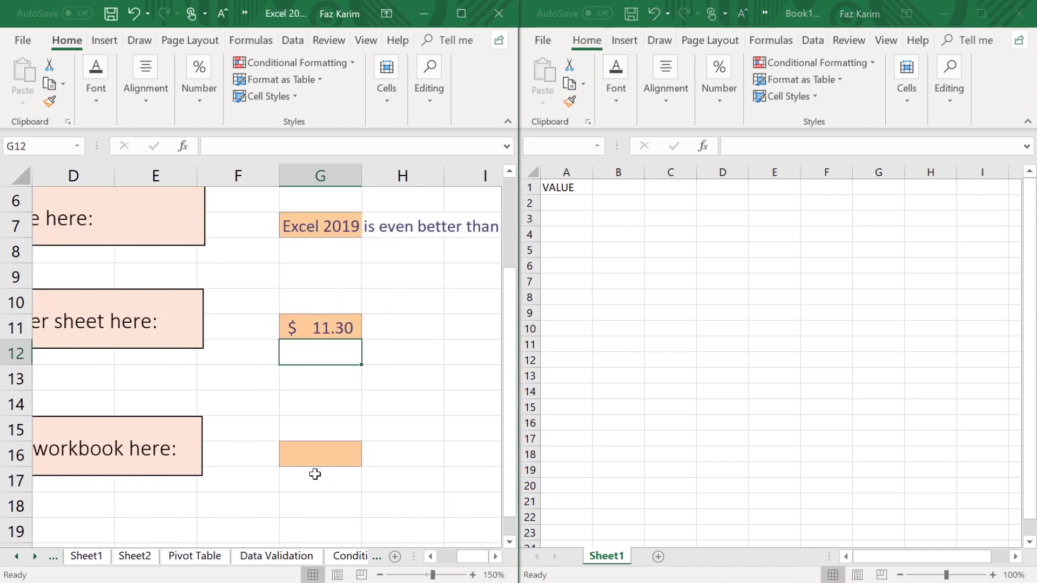
pyautogui.click(303, 457)
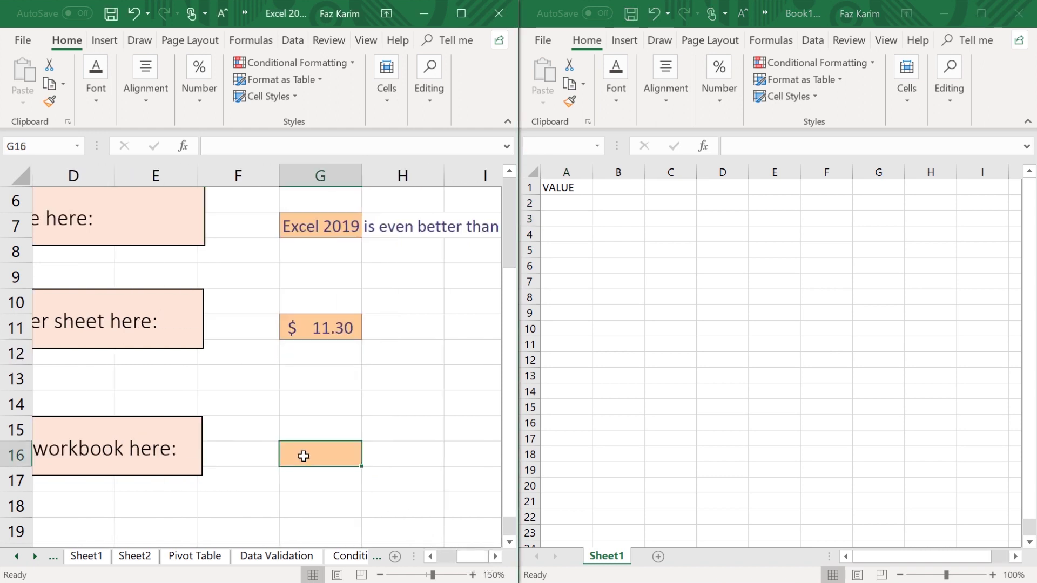
pyautogui.write('=')
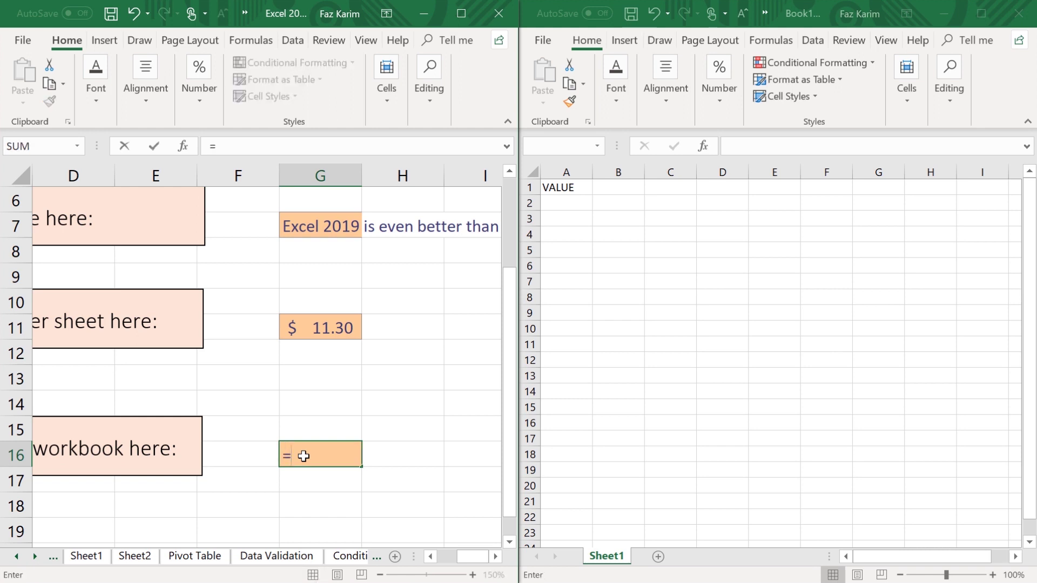
pyautogui.click(585, 189)
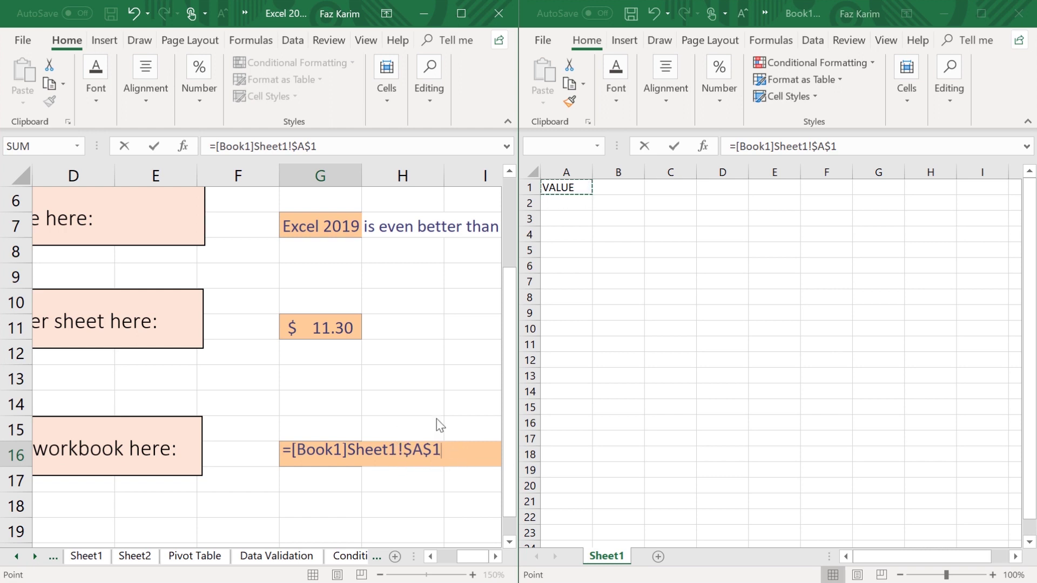
pyautogui.press('Return')
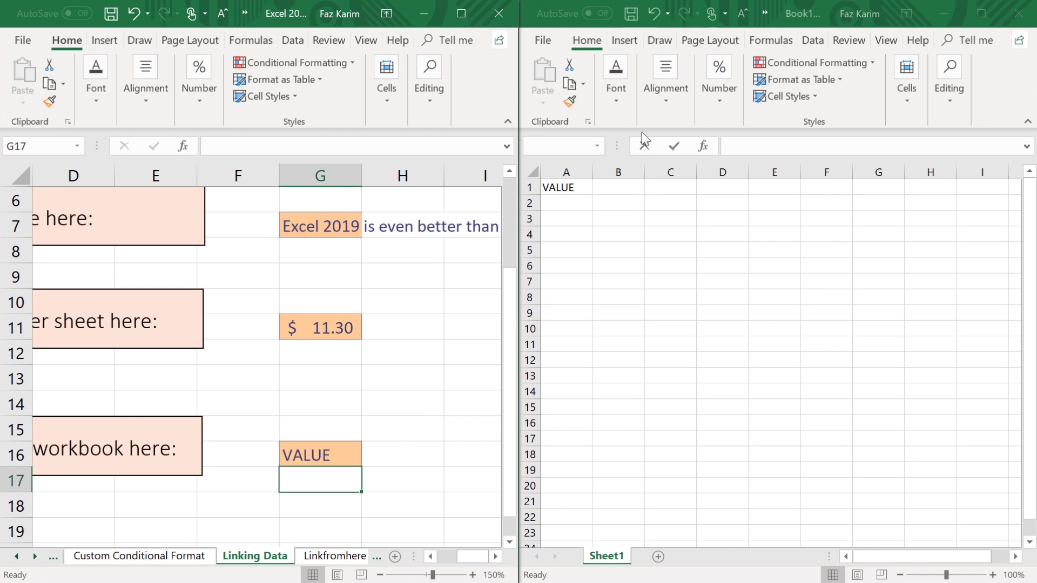
pyautogui.click(330, 451)
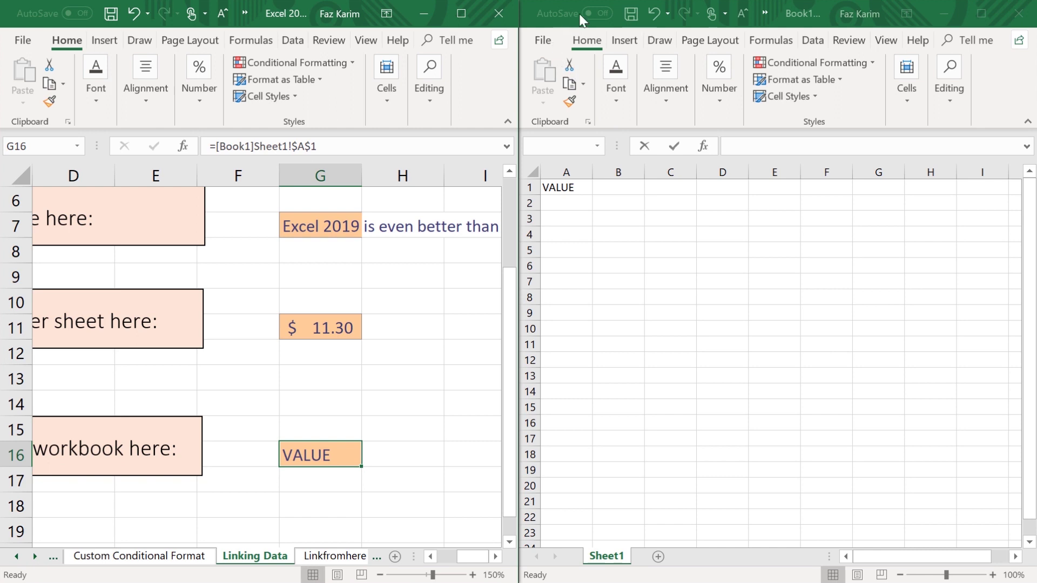
# - Save the new workbook to the Desktop as Book1 in Excel Workbook format and close it
pyautogui.click(623, 16)
pyautogui.click(629, 14)
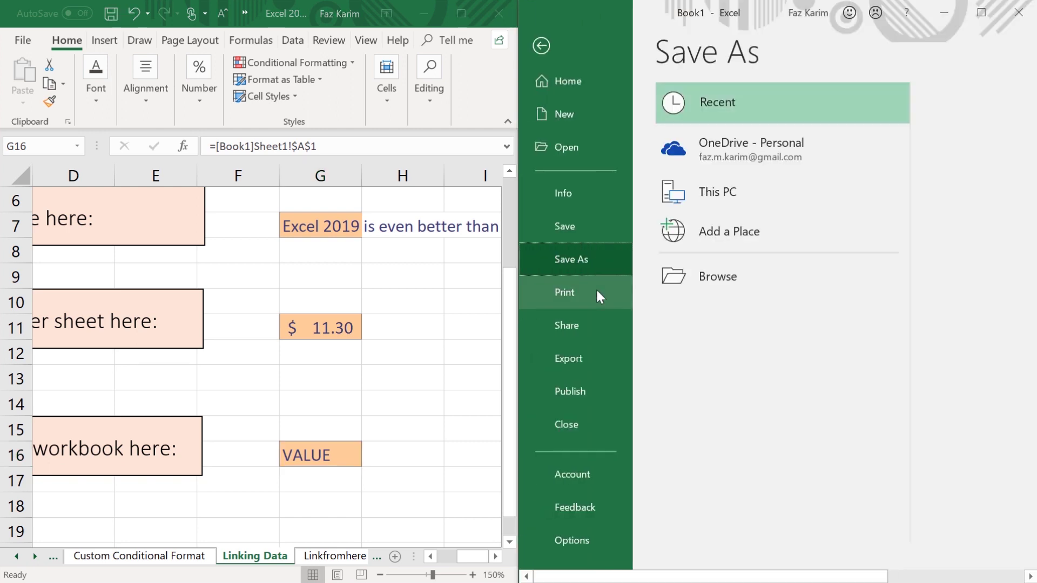
pyautogui.click(729, 283)
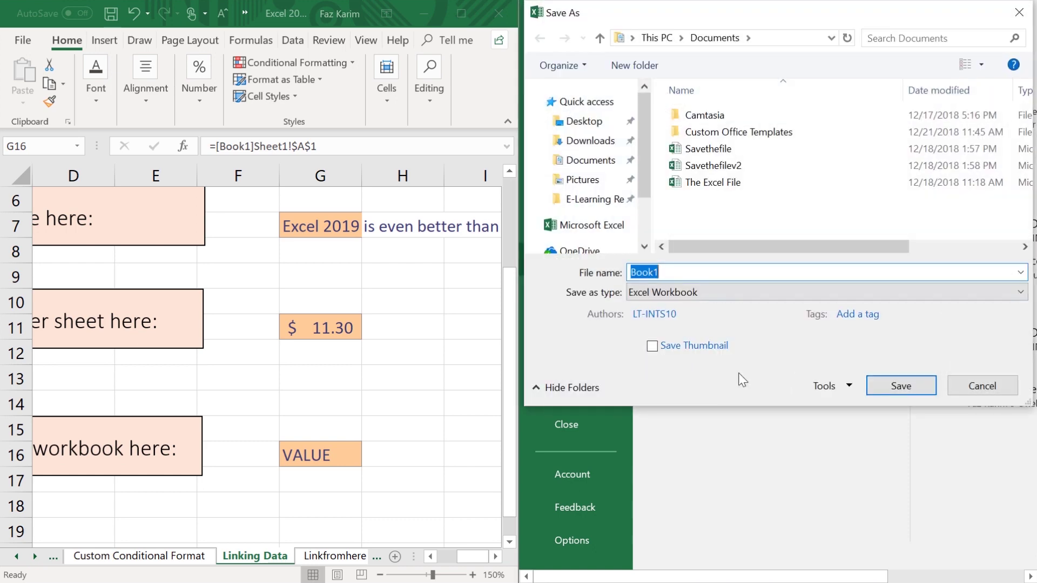
pyautogui.click(577, 124)
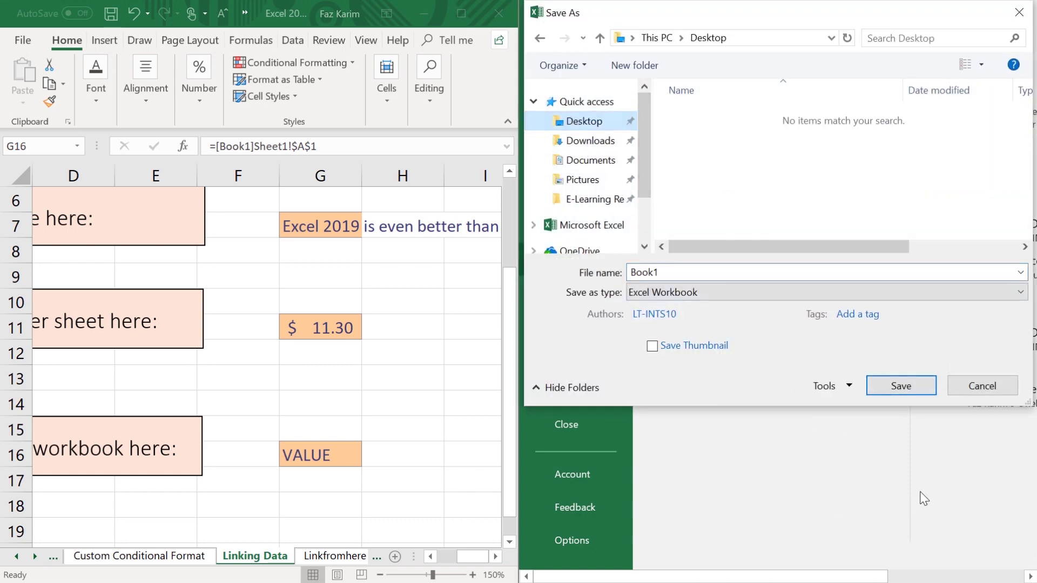
pyautogui.click(901, 387)
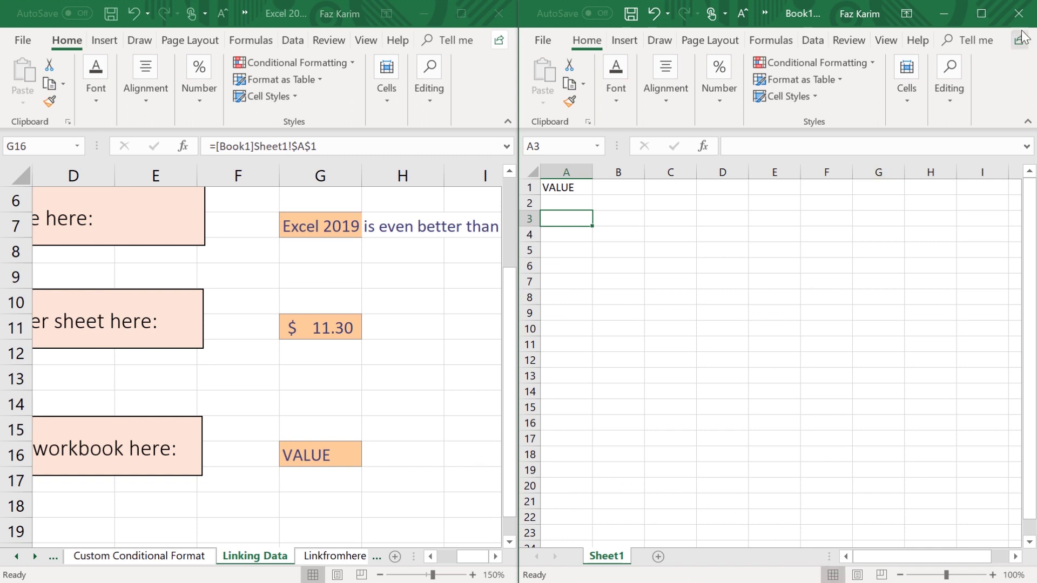
pyautogui.click(1019, 14)
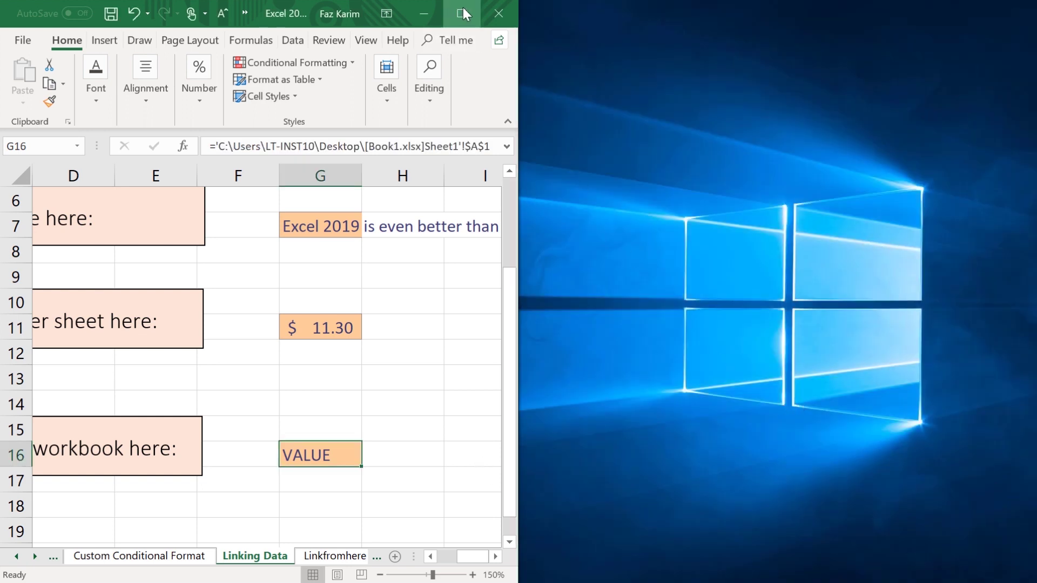
# - Maximize the Excel 2019 Intermediate workbook and check the external link formula in G16
pyautogui.click(463, 13)
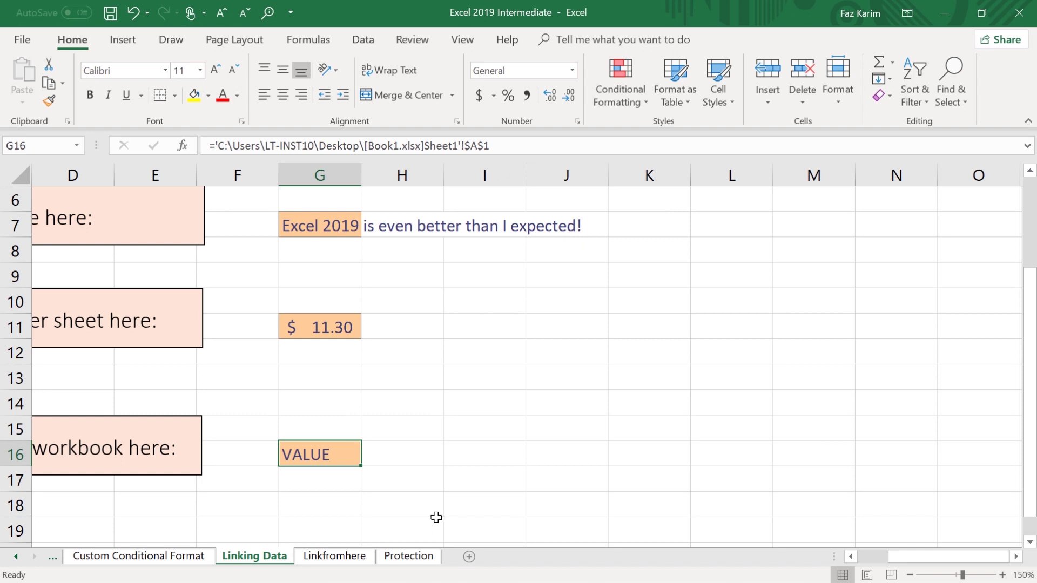
pyautogui.click(416, 455)
pyautogui.click(347, 454)
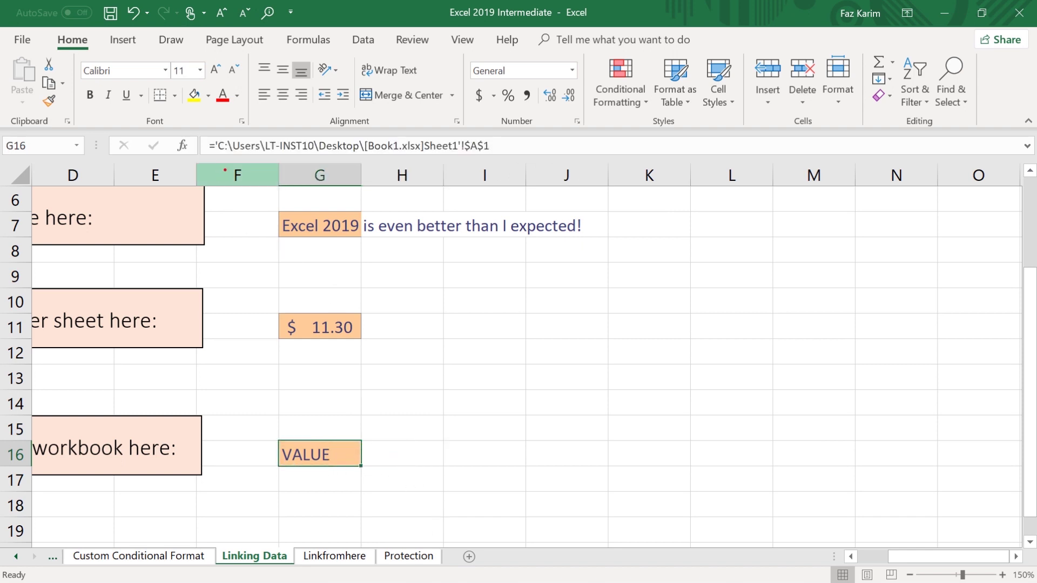
pyautogui.moveTo(200, 129)
pyautogui.mouseDown()
pyautogui.moveTo(233, 148)
pyautogui.moveTo(329, 159)
pyautogui.moveTo(613, 171)
pyautogui.moveTo(639, 151)
pyautogui.moveTo(755, 150)
pyautogui.mouseUp()
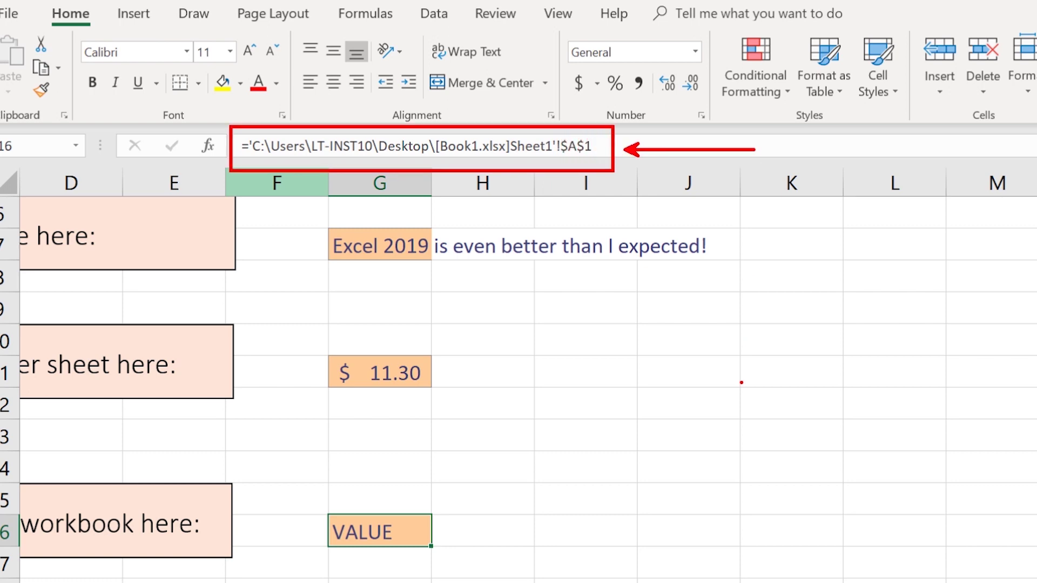
pyautogui.moveTo(271, 124); pyautogui.dragTo(280, 74)
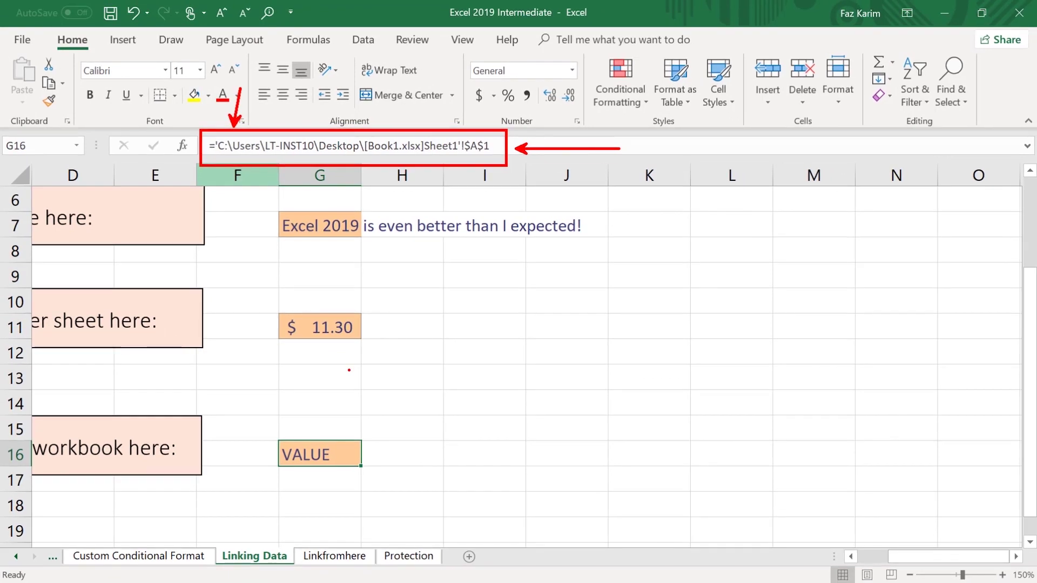
pyautogui.press('Escape')
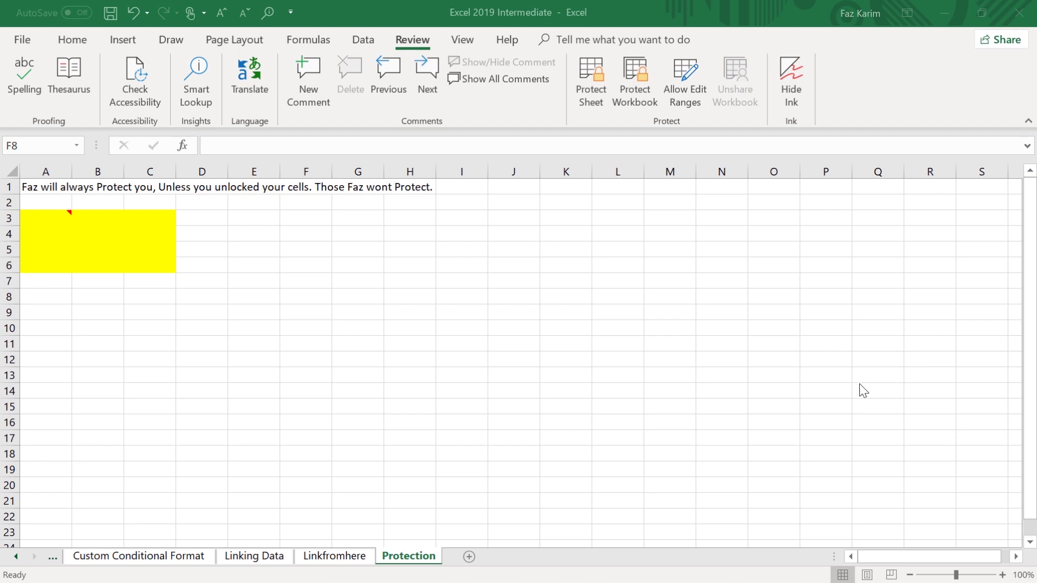
# - Read the comment attached to cell A3 on the Protection sheet
pyautogui.click(417, 44)
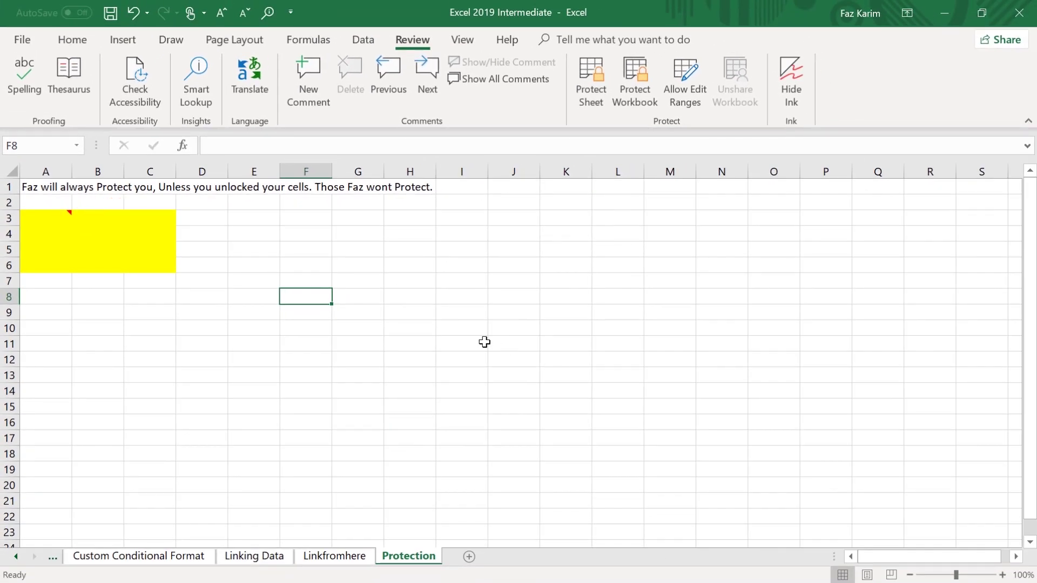
pyautogui.moveTo(52, 218)
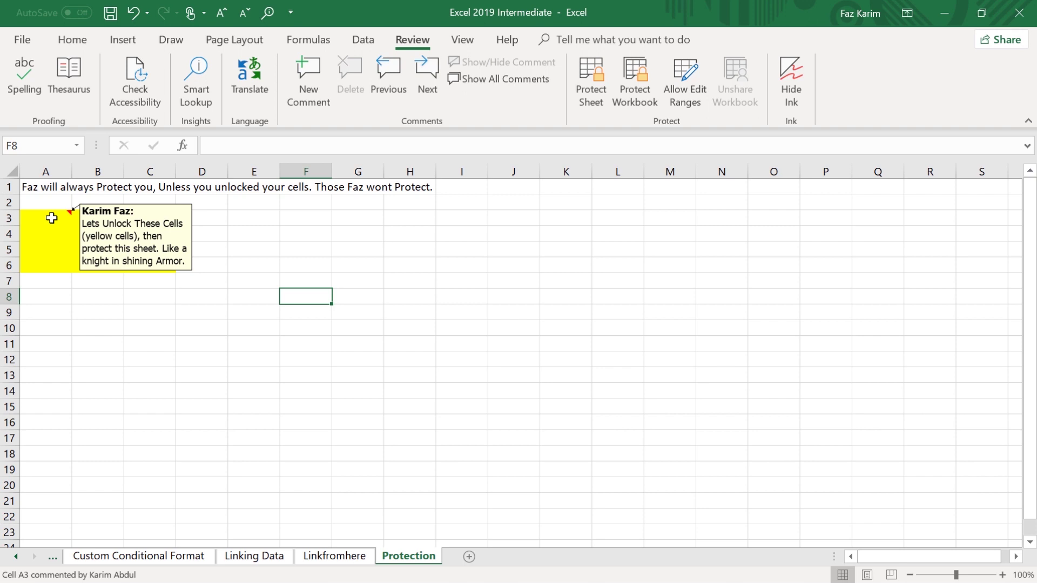
pyautogui.click(52, 217)
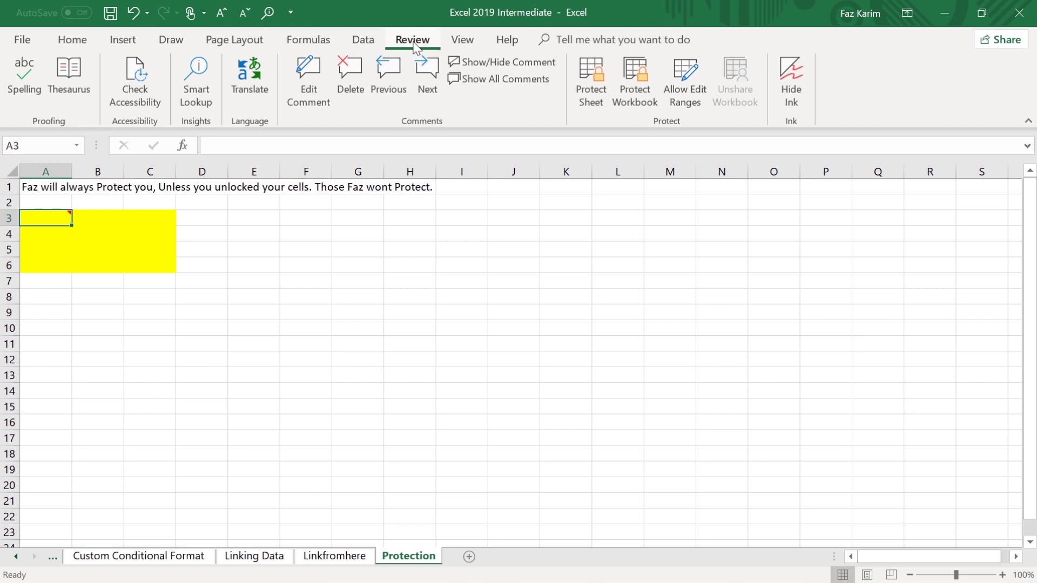
# - Add a comment to cell B3 on the Protection sheet reading "Comments are superuseful when sharing files."
pyautogui.click(101, 224)
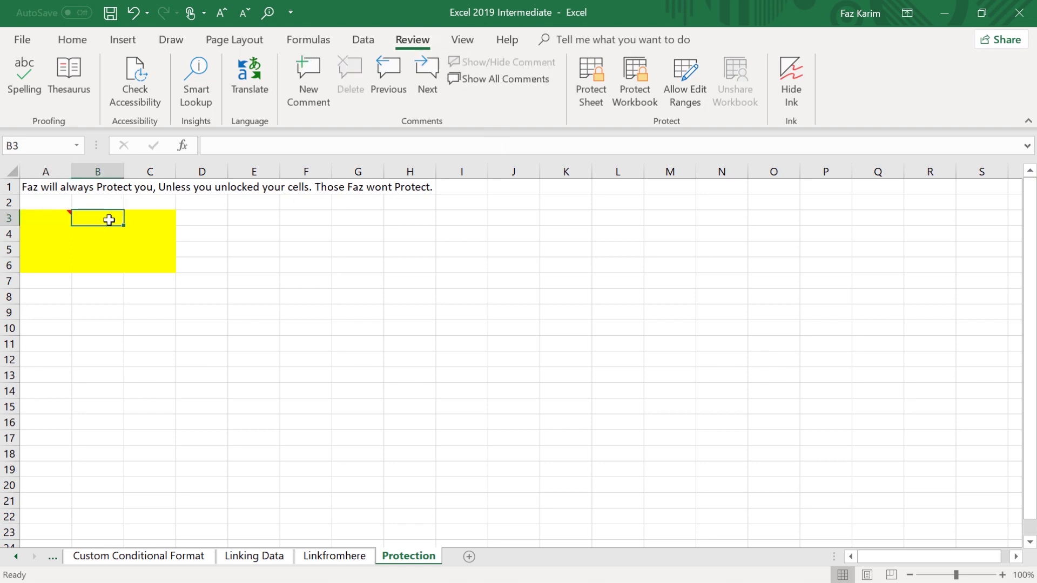
pyautogui.click(311, 96)
pyautogui.write('C')
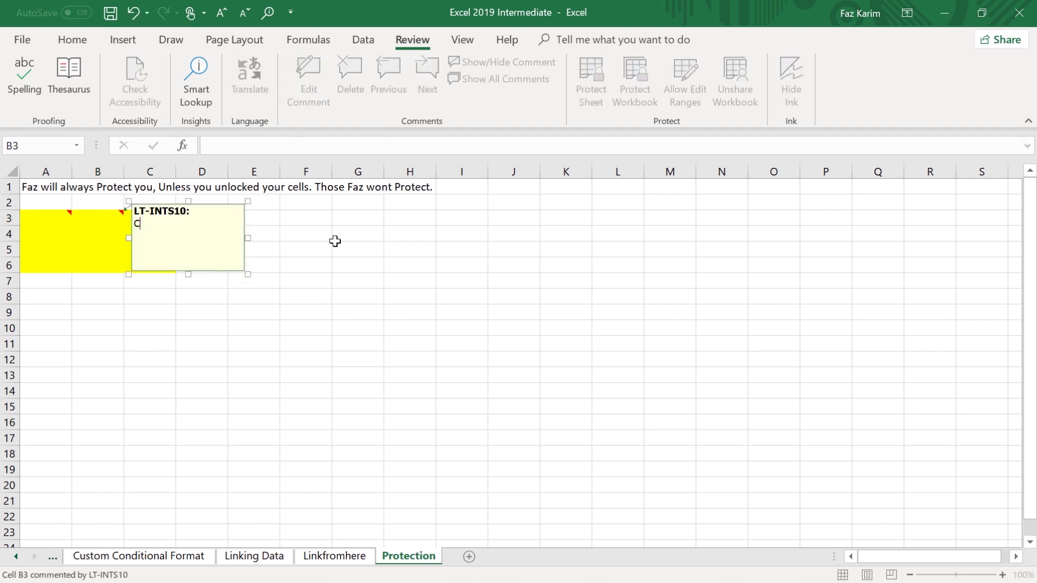
pyautogui.write('omments are superuseful when')
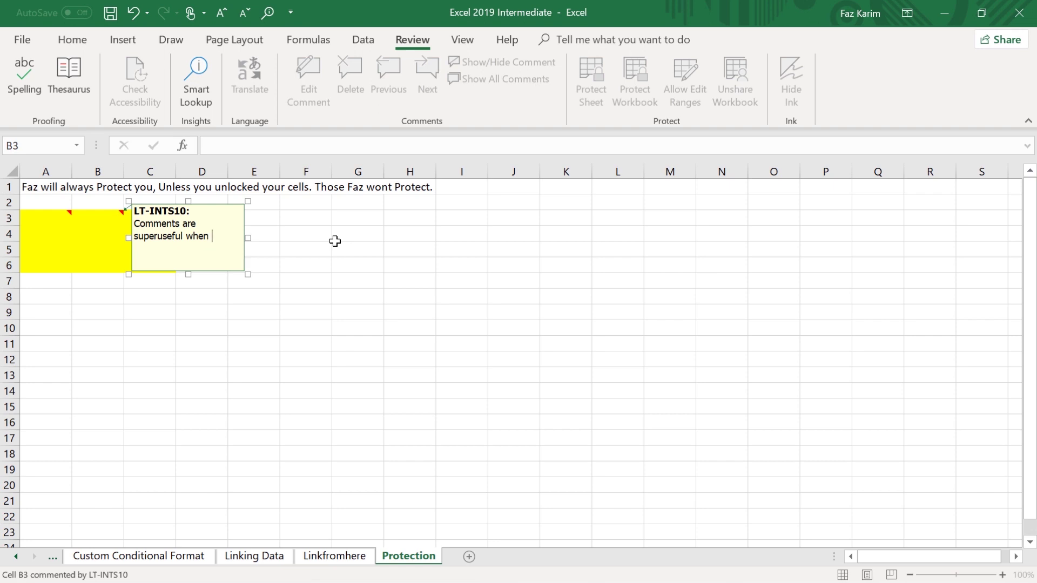
pyautogui.write('sharing files.')
pyautogui.click(334, 241)
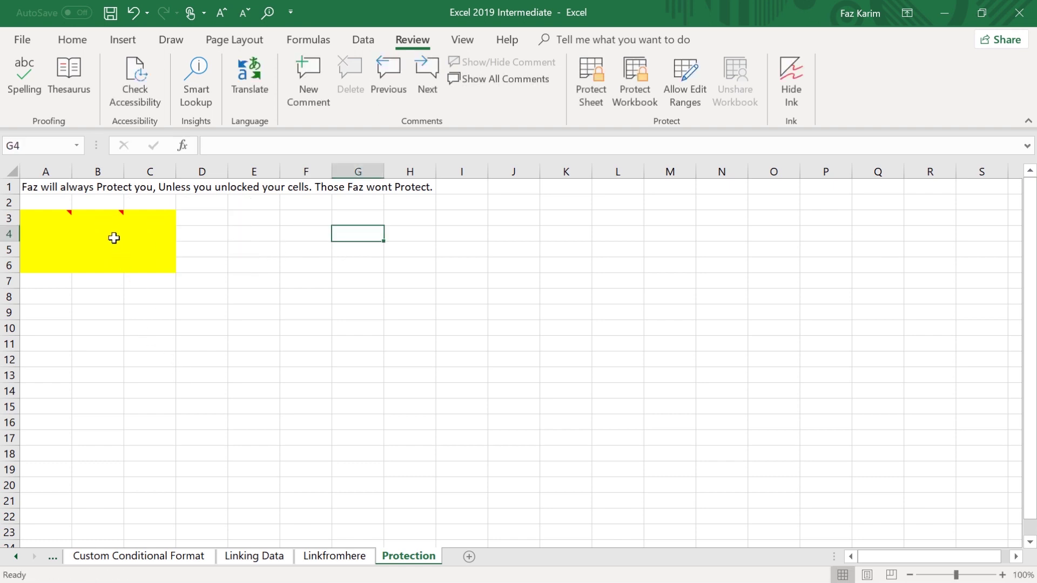
# - Show all comments, move B3's box clear of the yellow cells, and enlarge and place A3's box around rows 12 to 20
pyautogui.moveTo(101, 220)
pyautogui.click(503, 79)
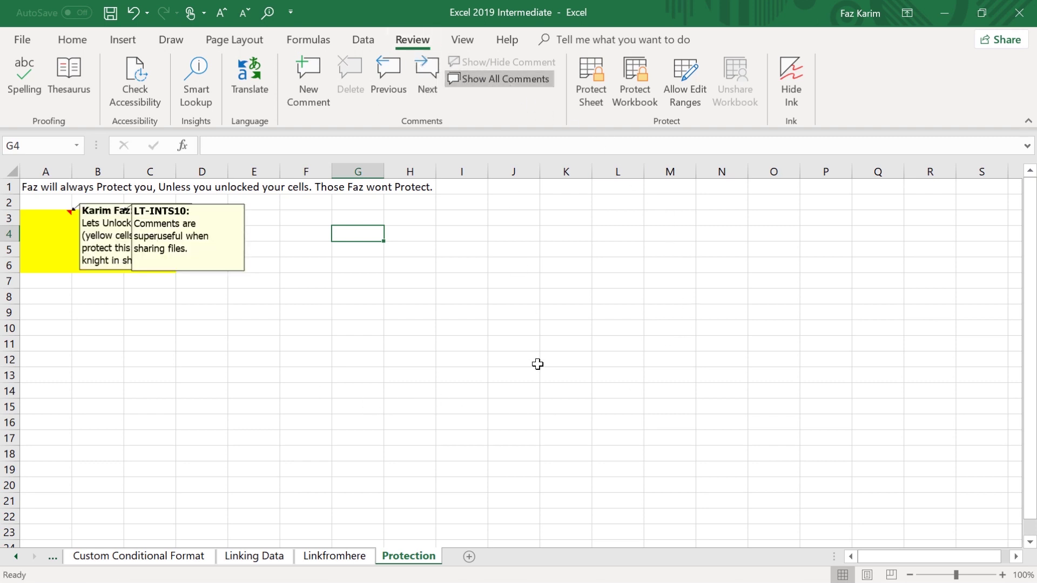
pyautogui.moveTo(243, 271); pyautogui.dragTo(480, 302)
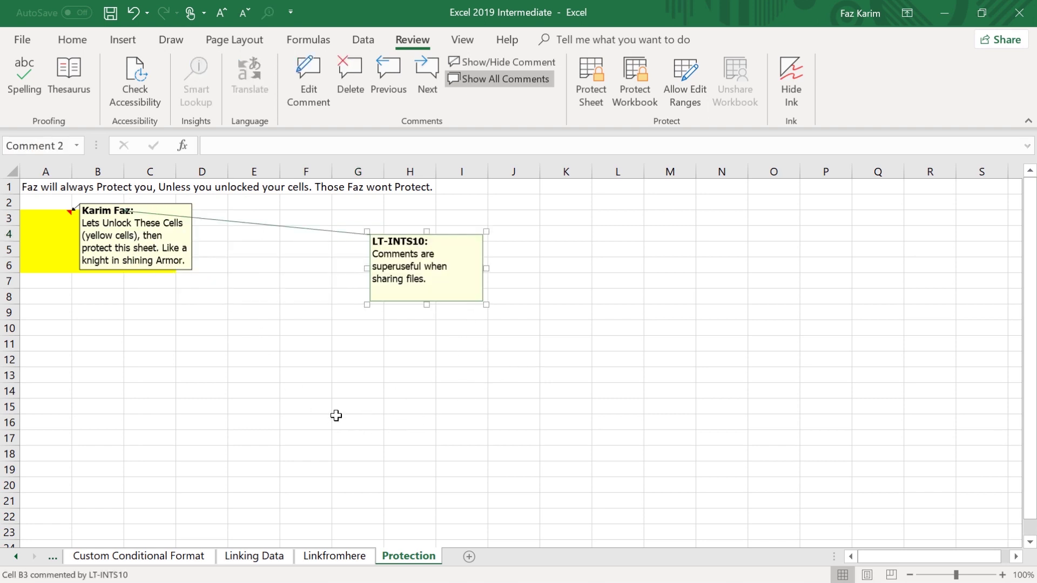
pyautogui.click(160, 268)
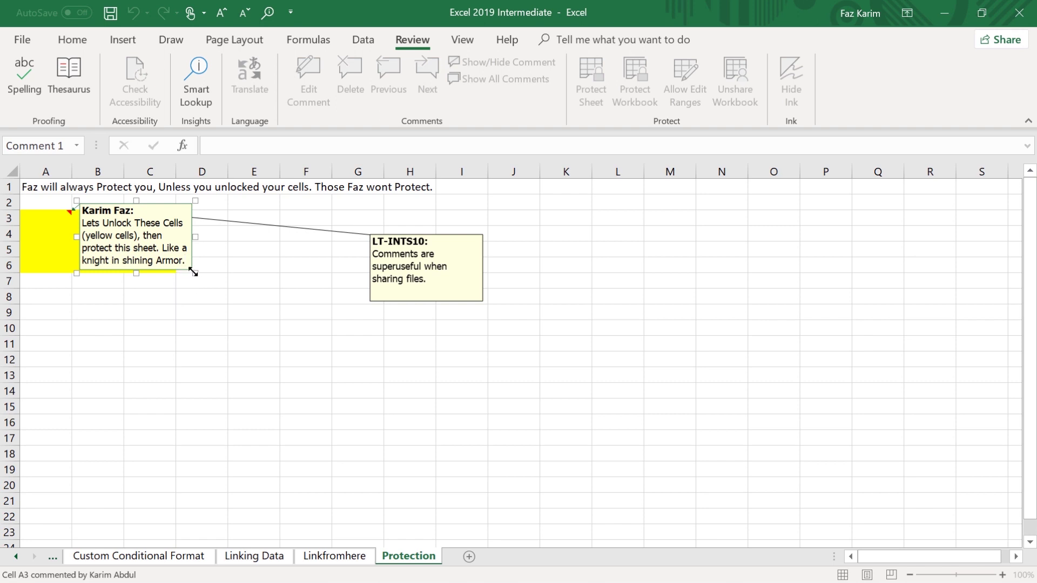
pyautogui.moveTo(193, 272); pyautogui.dragTo(186, 488)
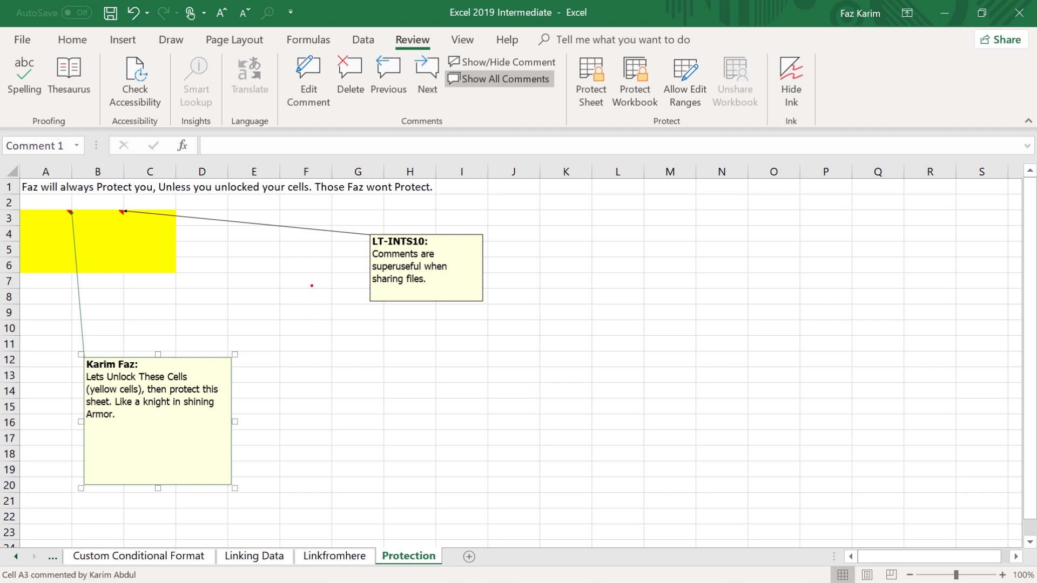
# - Delete the comment from cell B3
pyautogui.moveTo(353, 229); pyautogui.dragTo(514, 318)
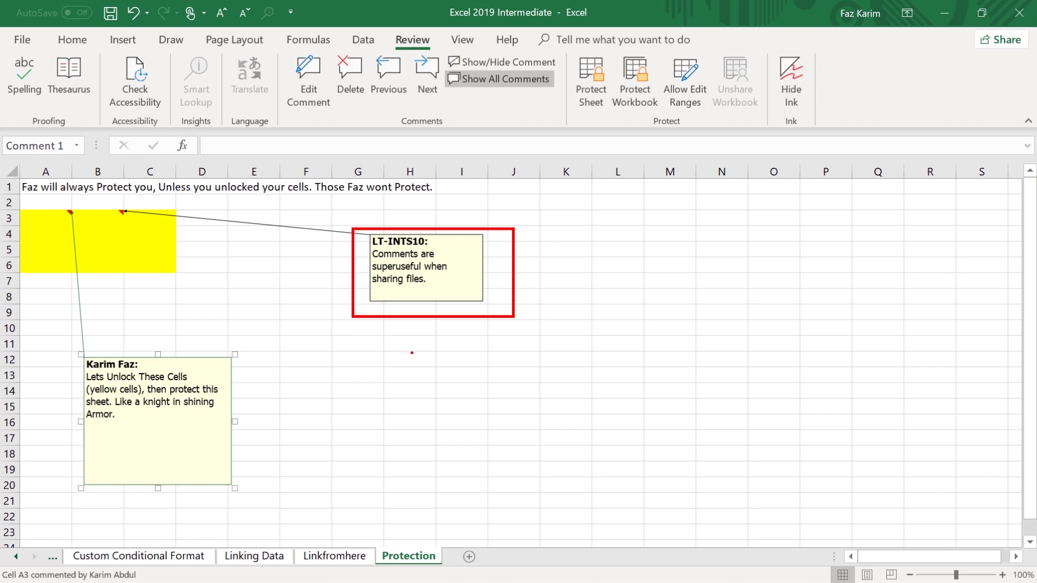
pyautogui.press('Escape')
pyautogui.click(95, 218)
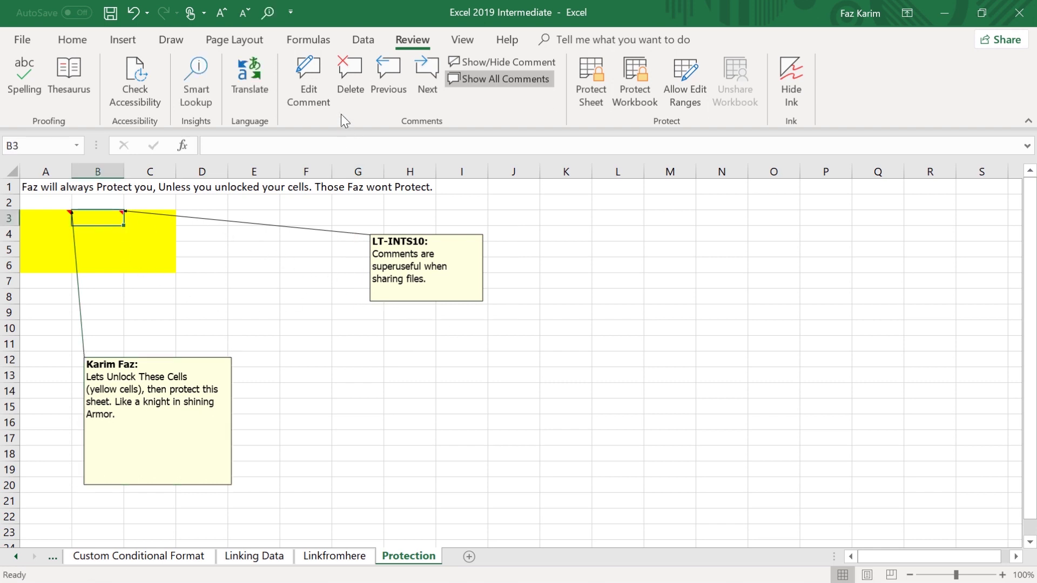
pyautogui.click(349, 87)
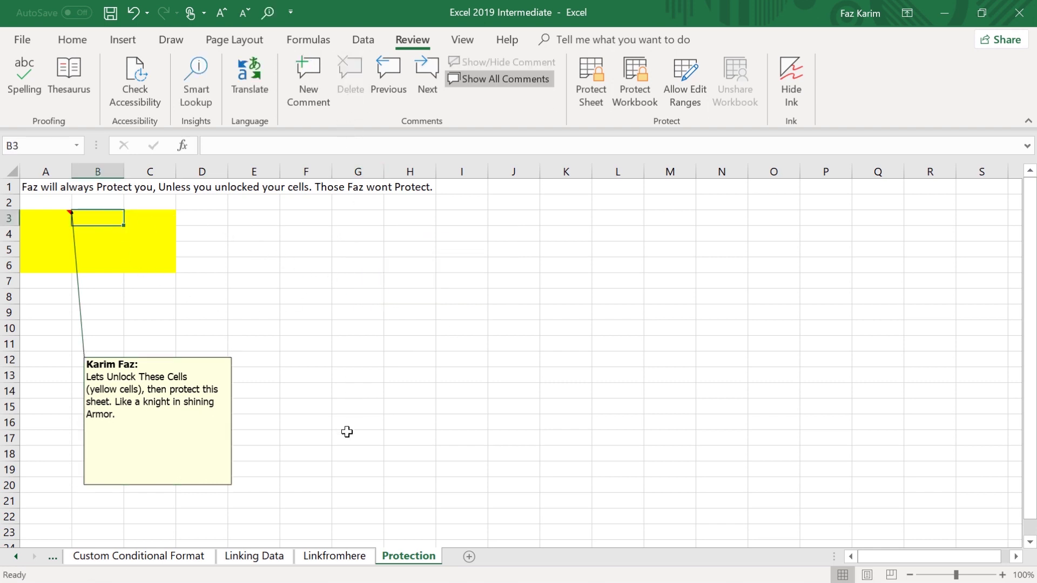
# - Examine the comment on cell A3 about the yellow cells with the sheet enlarged
pyautogui.click(54, 217)
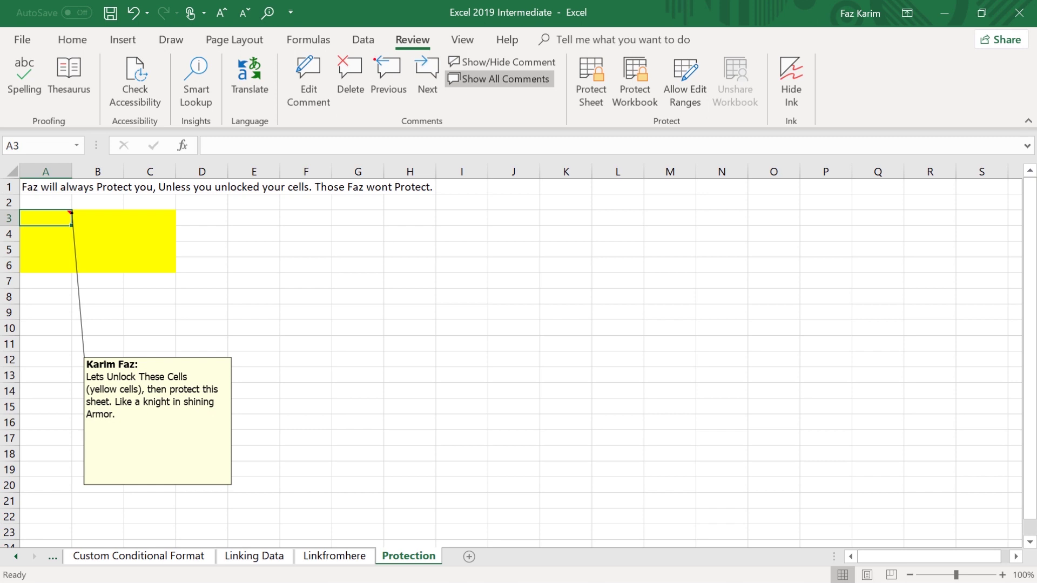
pyautogui.moveTo(367, 44)
pyautogui.mouseDown()
pyautogui.moveTo(447, 106)
pyautogui.moveTo(492, 123)
pyautogui.mouseUp()
pyautogui.moveTo(373, 104); pyautogui.dragTo(335, 128)
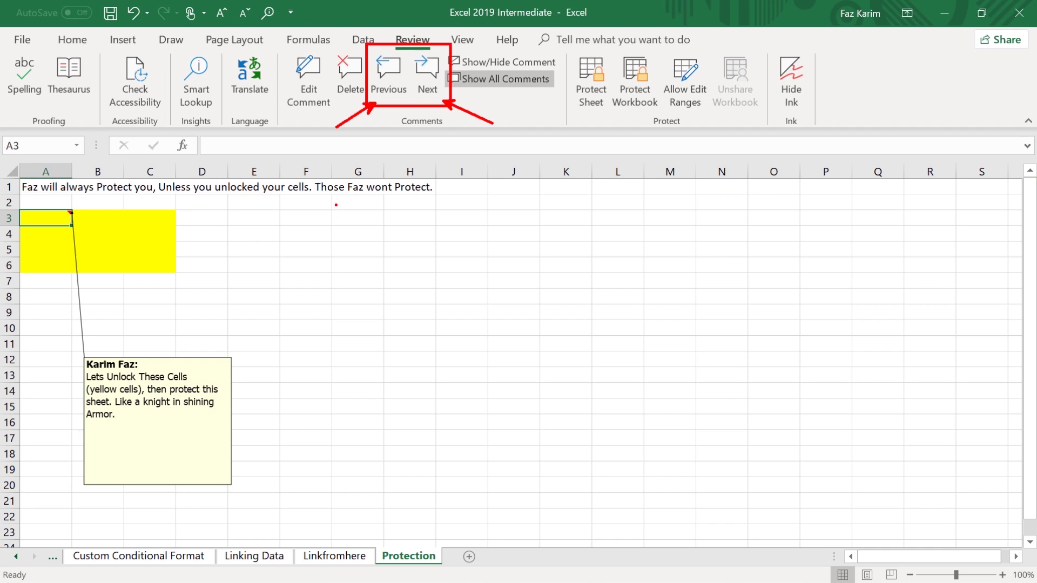
pyautogui.press('Escape')
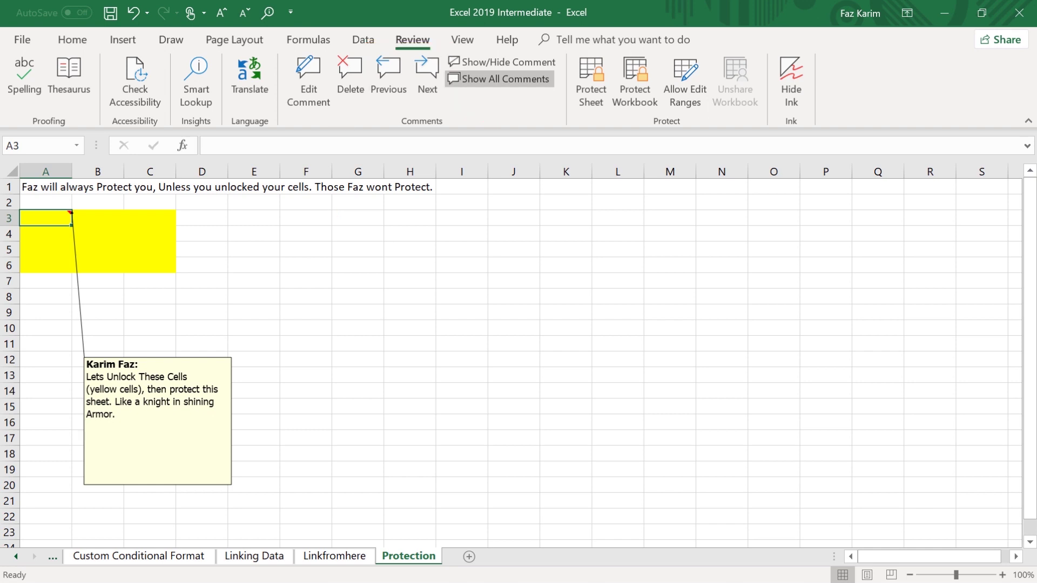
pyautogui.click(106, 220)
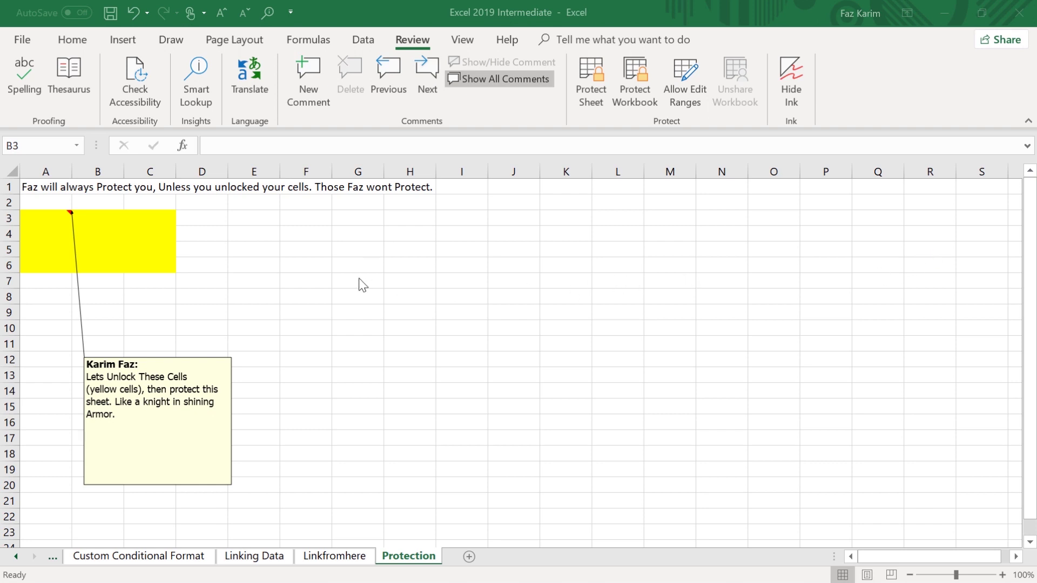
pyautogui.scroll(3, 238, 302)
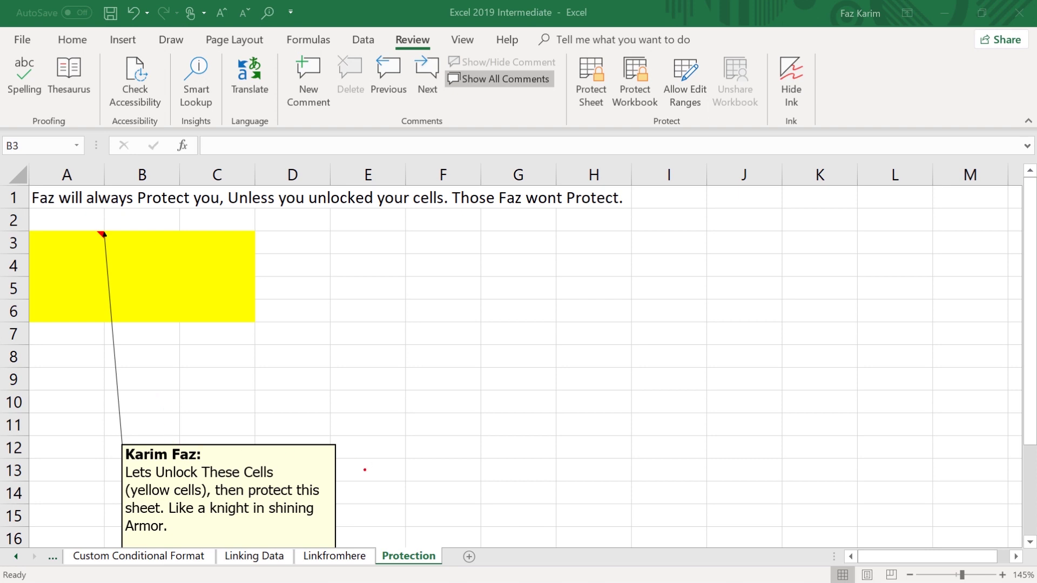
pyautogui.moveTo(355, 463); pyautogui.dragTo(467, 446)
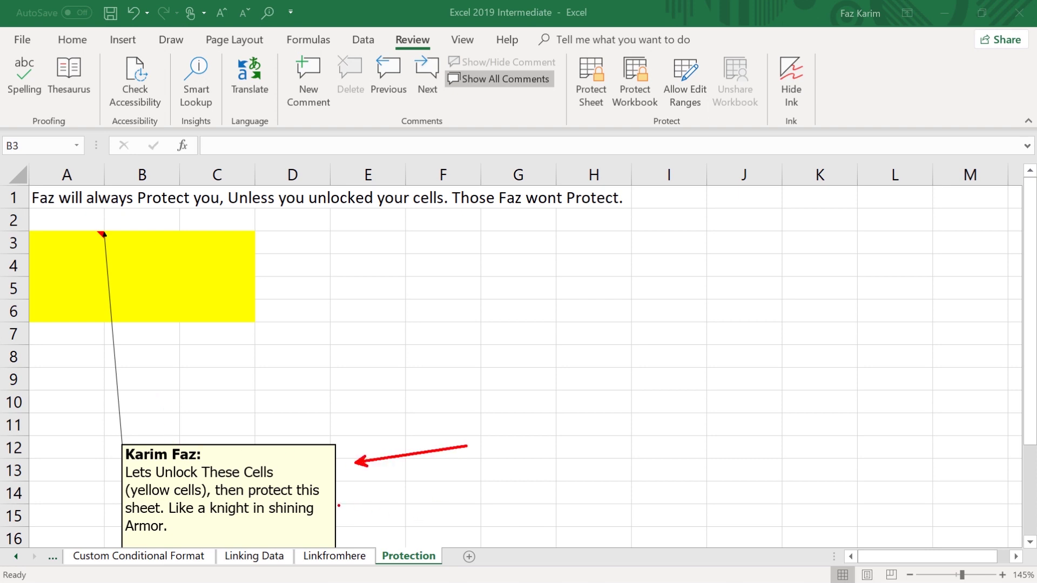
pyautogui.press('Escape')
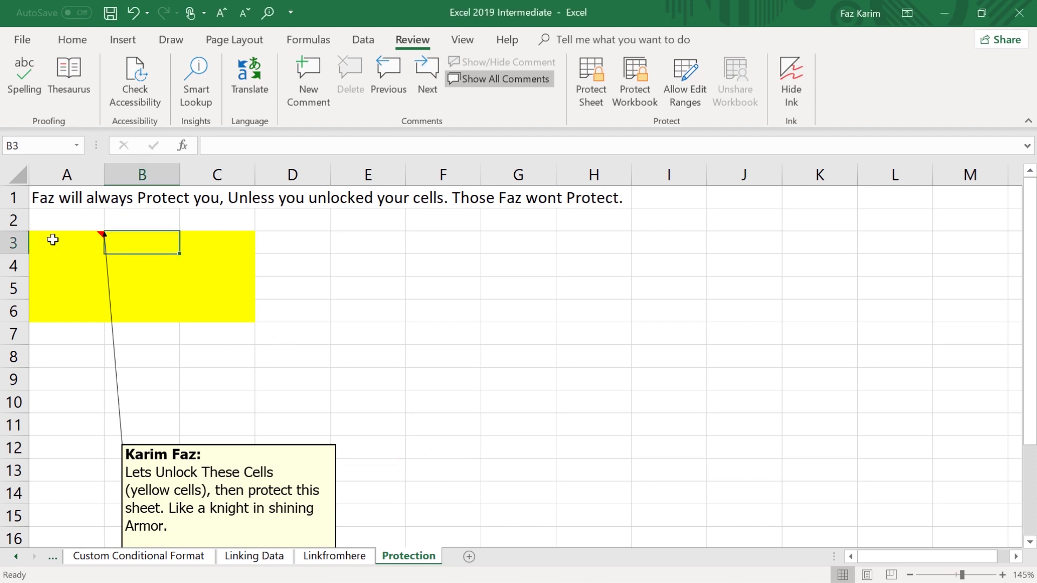
pyautogui.moveTo(52, 240); pyautogui.dragTo(222, 307)
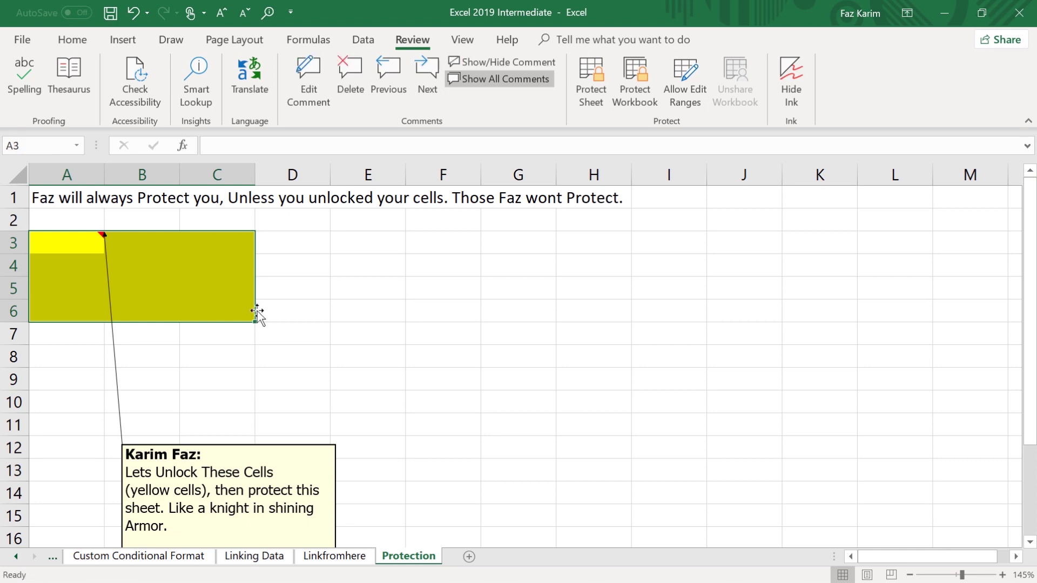
pyautogui.hotkey('ctrl', '2')
pyautogui.moveTo(262, 273); pyautogui.dragTo(343, 273)
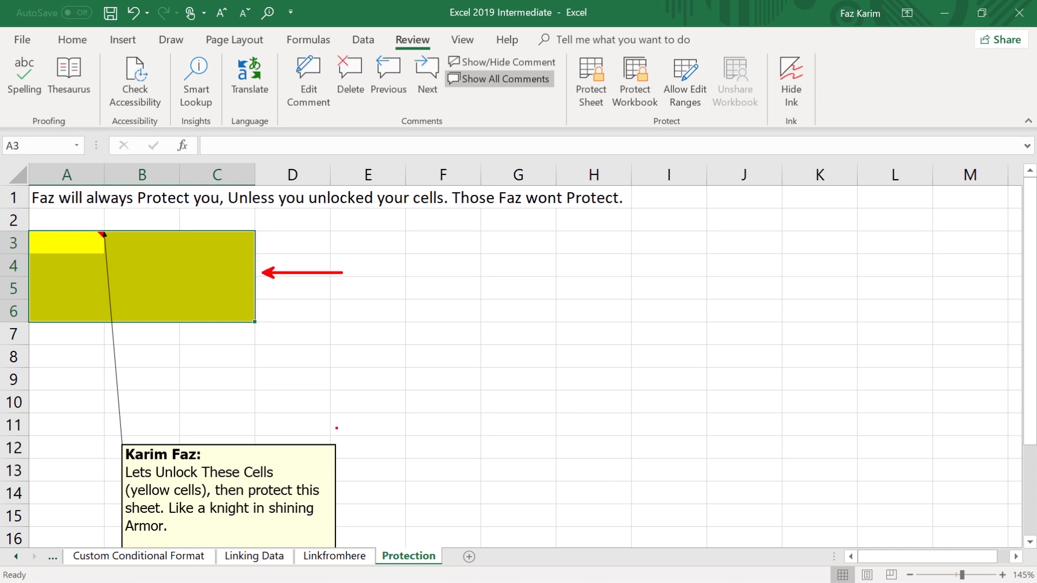
pyautogui.moveTo(478, 230); pyautogui.dragTo(626, 393)
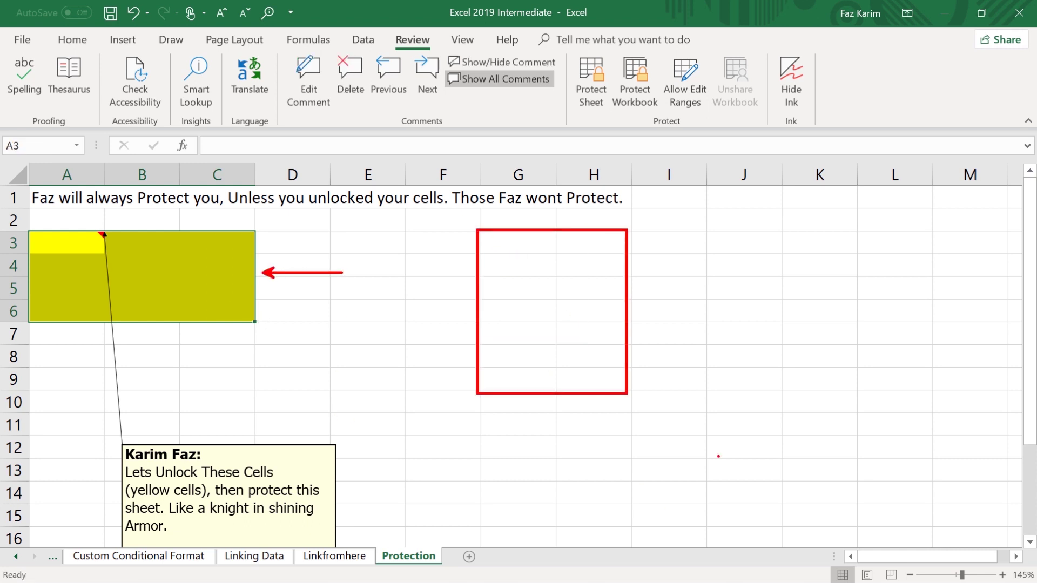
pyautogui.moveTo(594, 323); pyautogui.dragTo(645, 323)
pyautogui.press('Escape')
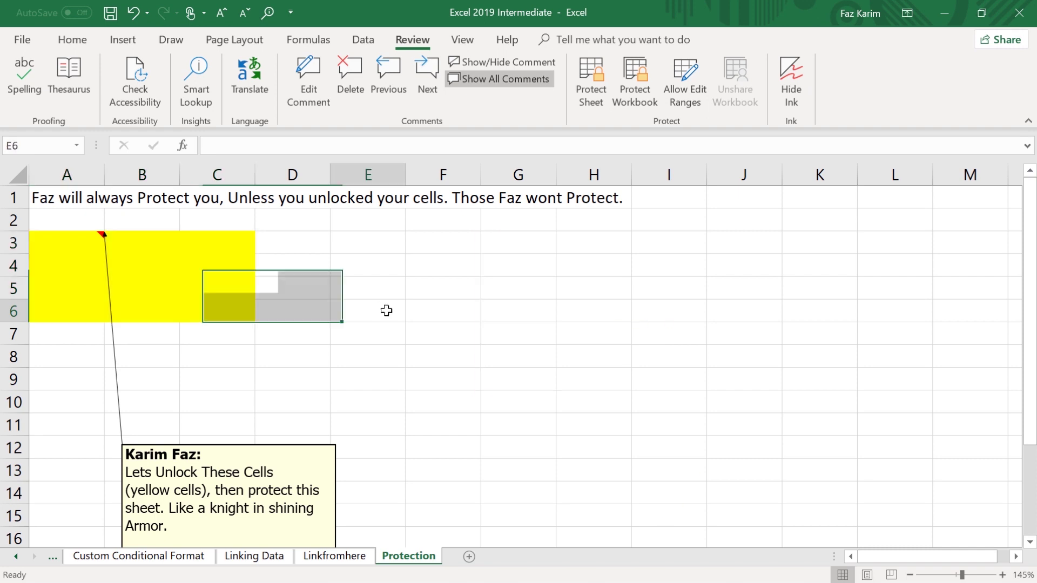
pyautogui.click(380, 309)
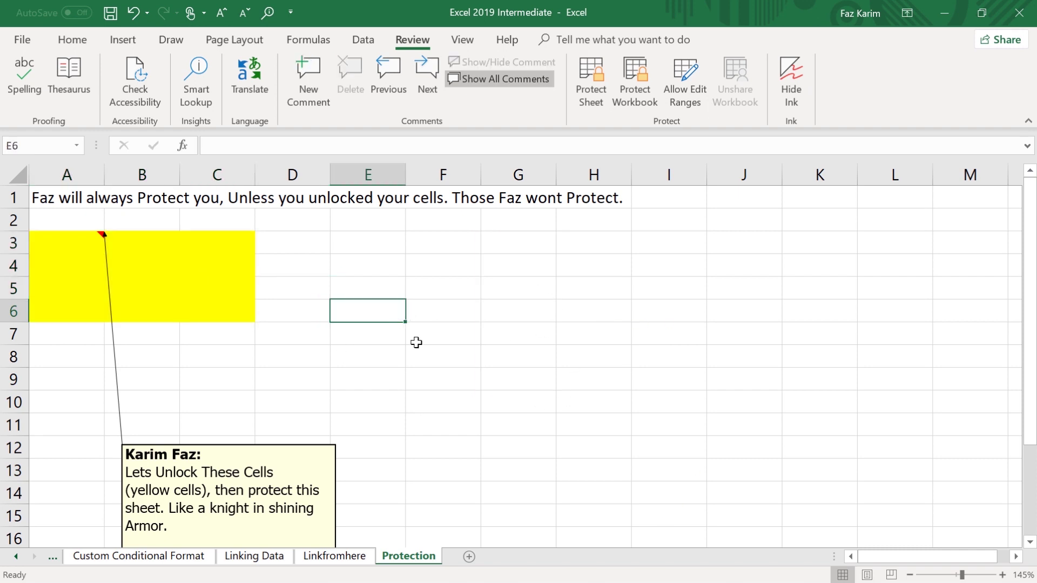
pyautogui.moveTo(46, 238); pyautogui.dragTo(222, 310)
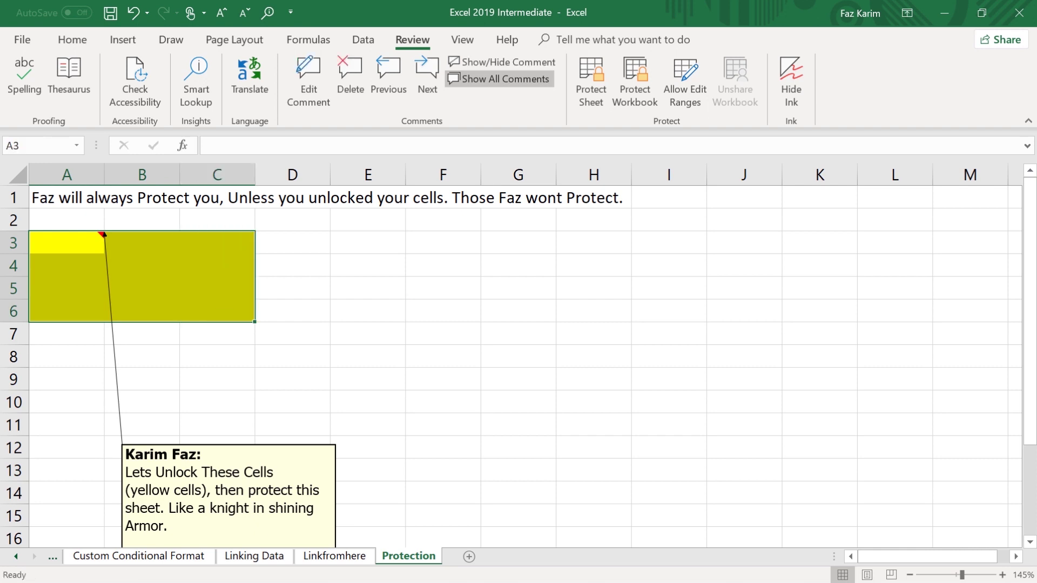
pyautogui.moveTo(5, 216)
pyautogui.mouseDown()
pyautogui.moveTo(82, 282)
pyautogui.moveTo(259, 348)
pyautogui.mouseUp()
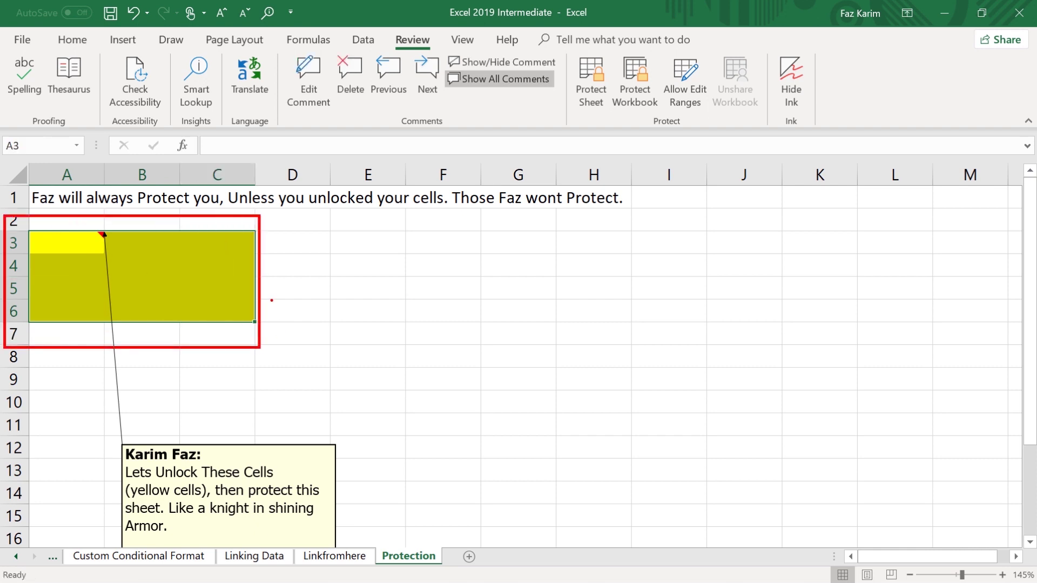
pyautogui.moveTo(262, 285); pyautogui.dragTo(332, 278)
pyautogui.moveTo(710, 252); pyautogui.dragTo(775, 277)
pyautogui.moveTo(573, 328); pyautogui.dragTo(608, 349)
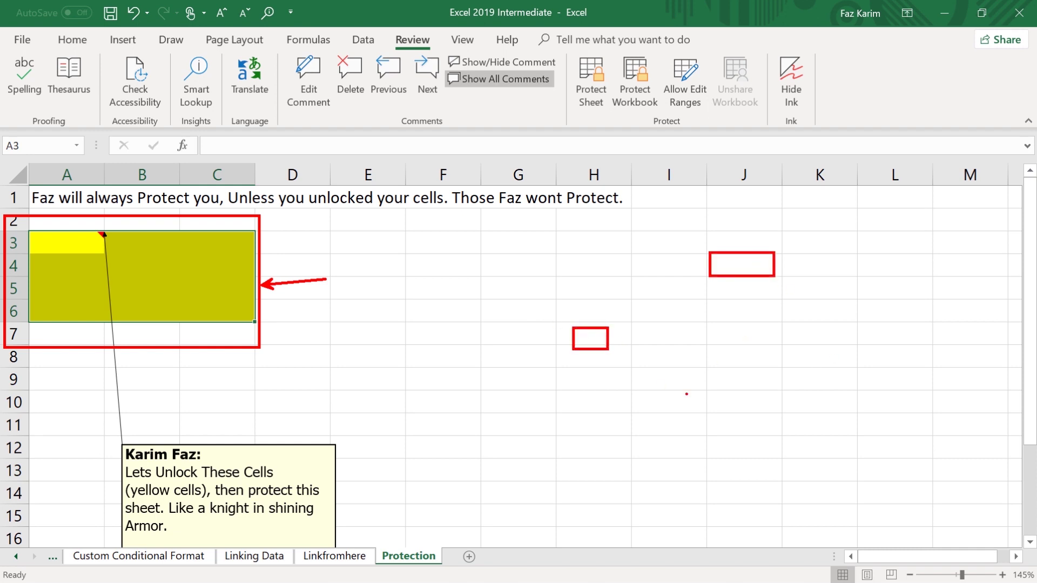
pyautogui.moveTo(762, 392); pyautogui.dragTo(842, 436)
pyautogui.moveTo(390, 396); pyautogui.dragTo(482, 456)
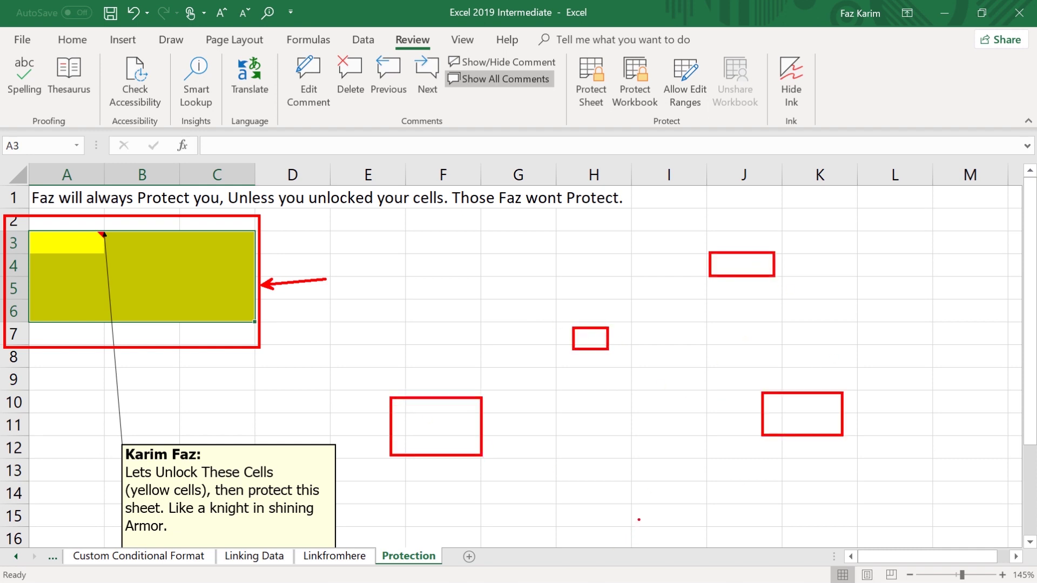
pyautogui.press('Escape')
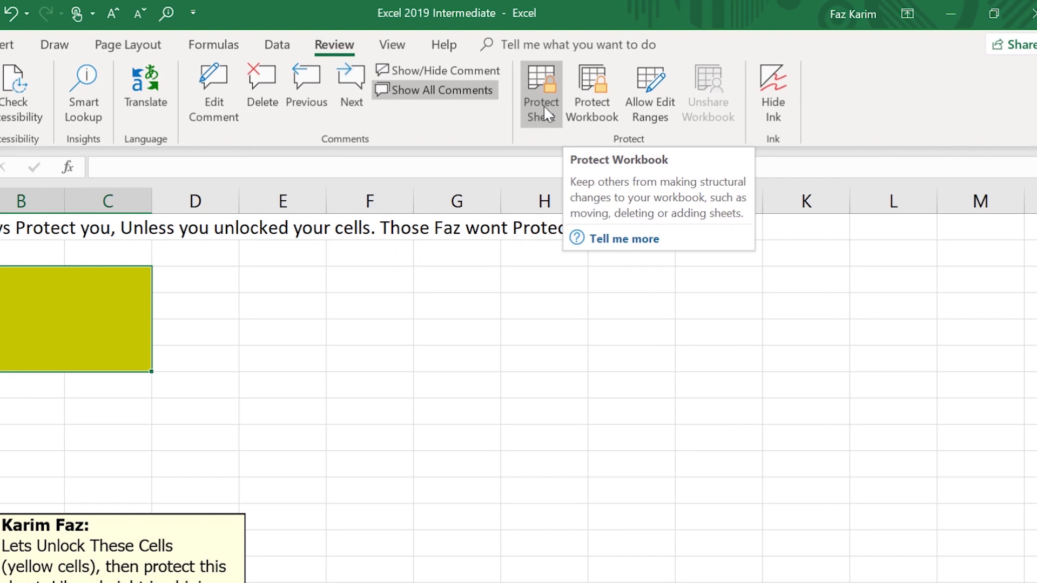
pyautogui.click(365, 486)
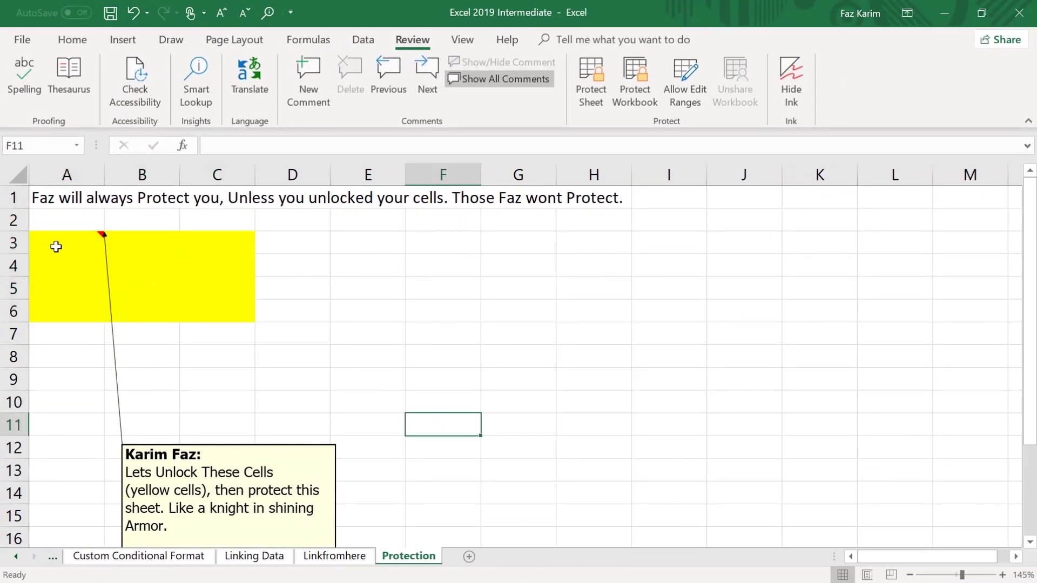
pyautogui.moveTo(49, 238); pyautogui.dragTo(241, 311)
pyautogui.rightClick(154, 288)
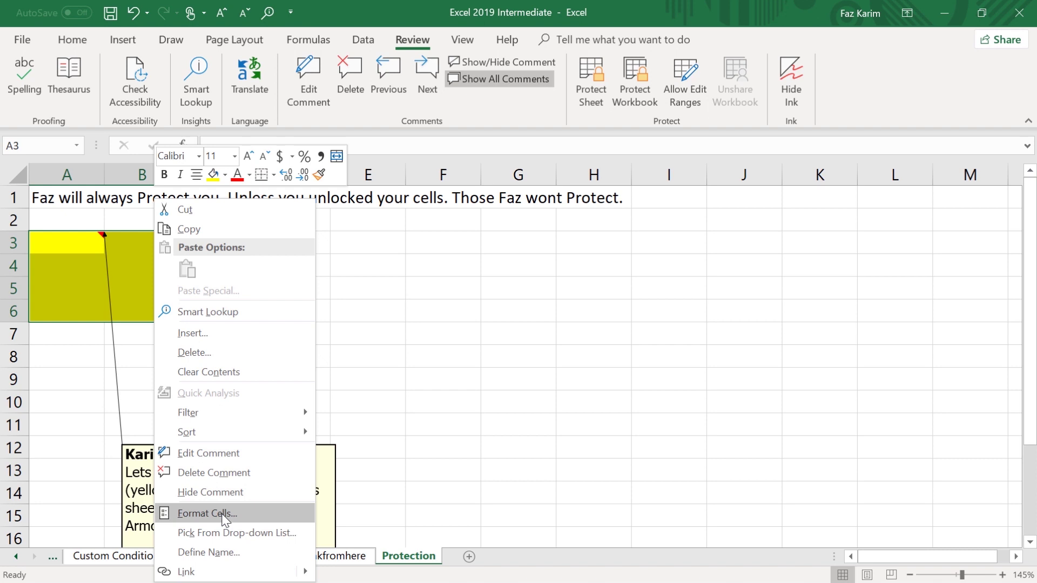
pyautogui.press('Escape')
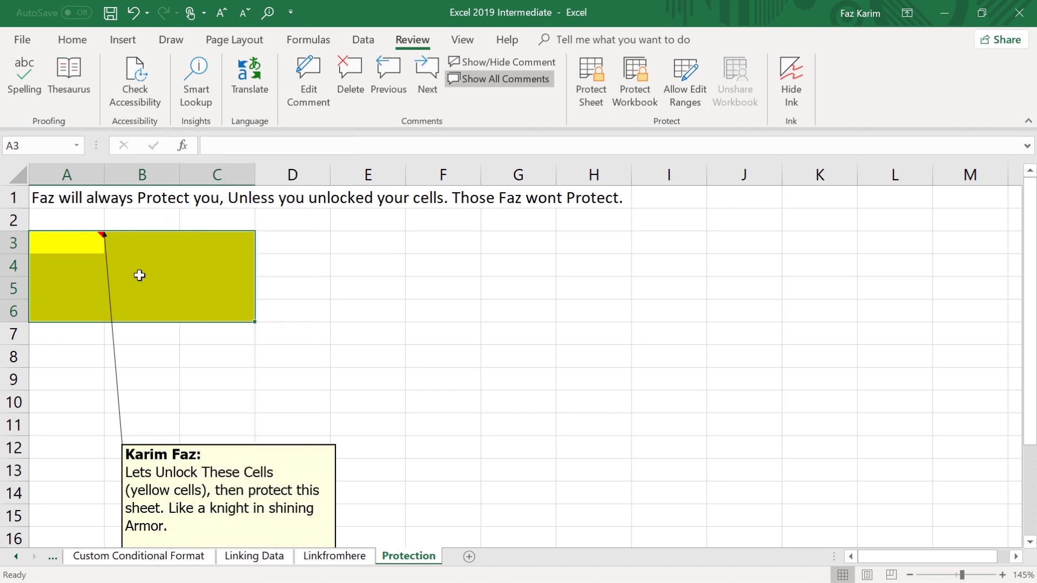
# - Unlock the yellow cells A3:C6 by turning off the Locked option in their cell format
pyautogui.moveTo(68, 240); pyautogui.dragTo(228, 309)
pyautogui.rightClick(228, 310)
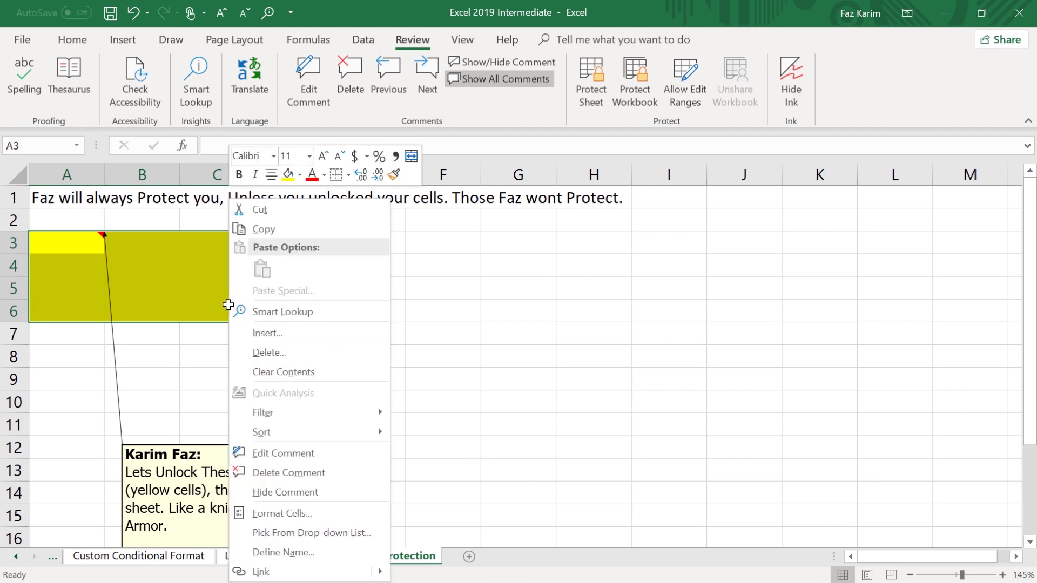
pyautogui.click(275, 514)
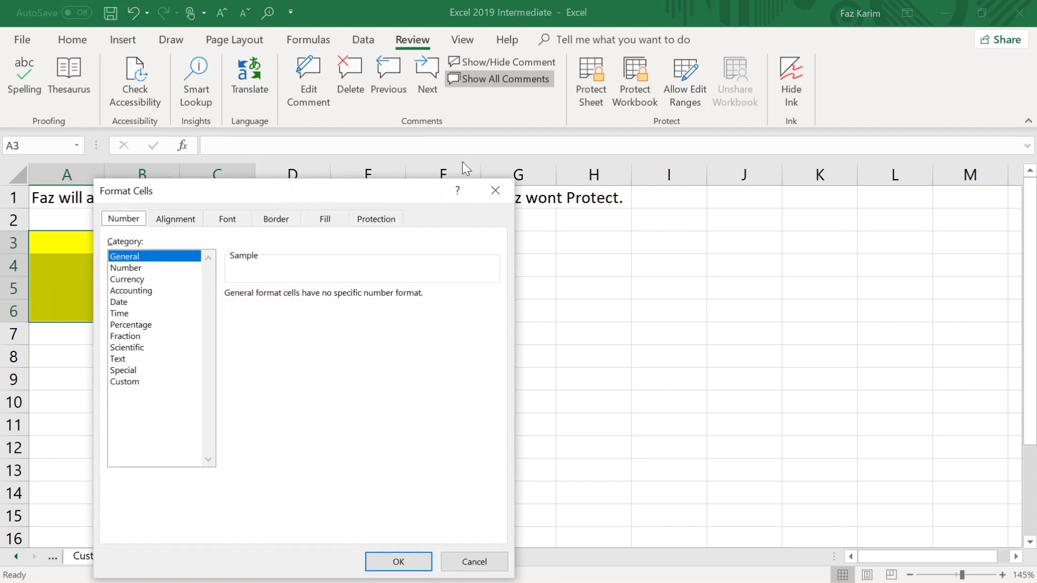
pyautogui.moveTo(440, 190); pyautogui.dragTo(740, 129)
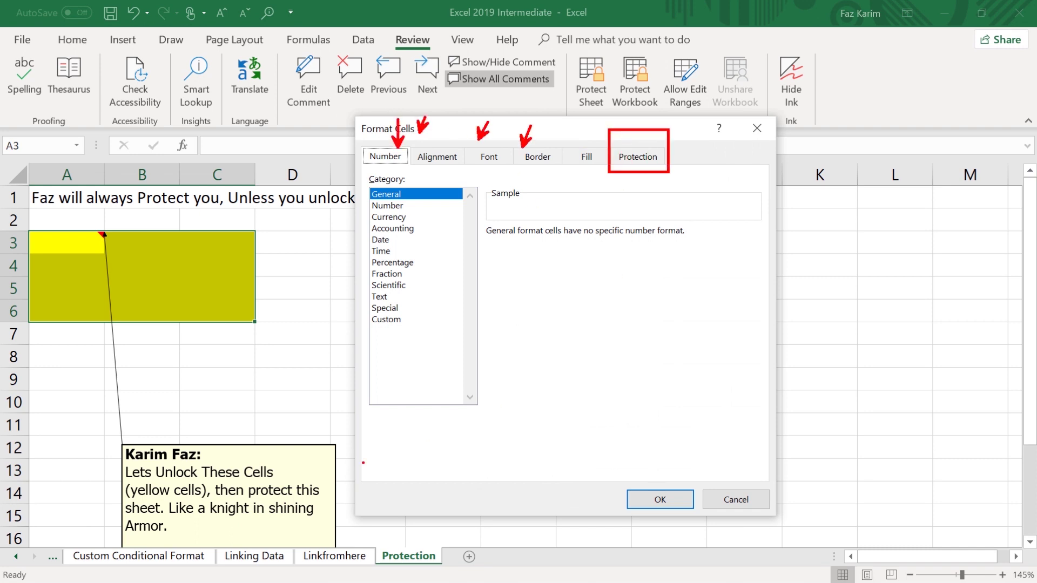
pyautogui.click(658, 157)
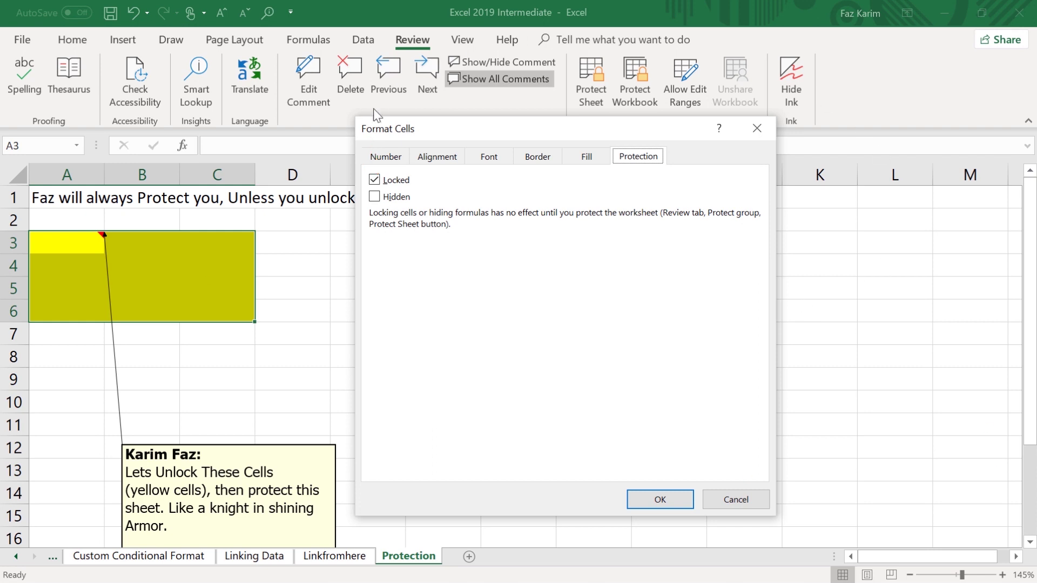
pyautogui.click(374, 180)
pyautogui.click(658, 491)
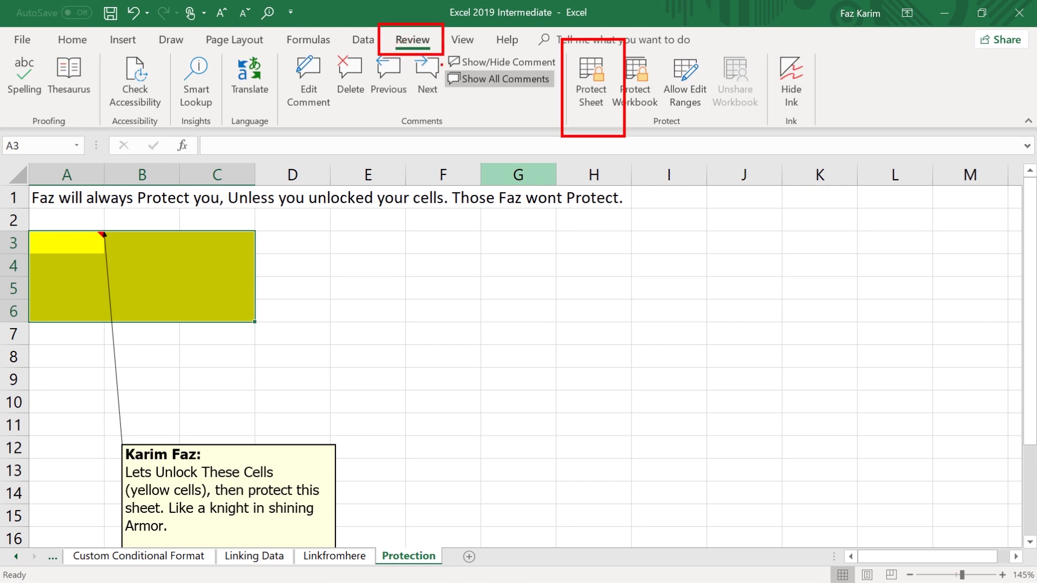
# - Protect the Protection sheet without a password, allowing users to select only unlocked cells
pyautogui.rightClick(421, 558)
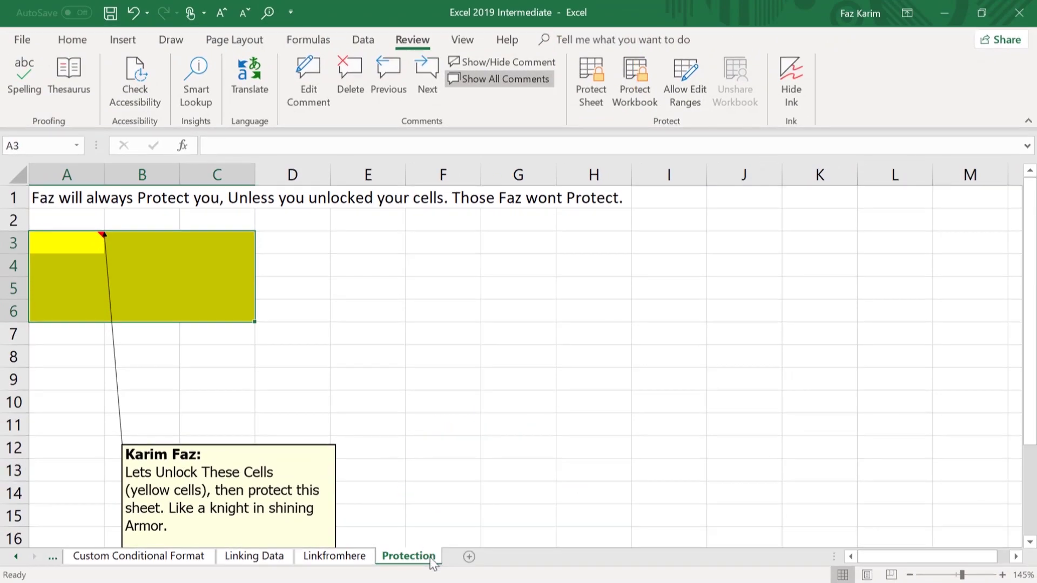
pyautogui.rightClick(432, 559)
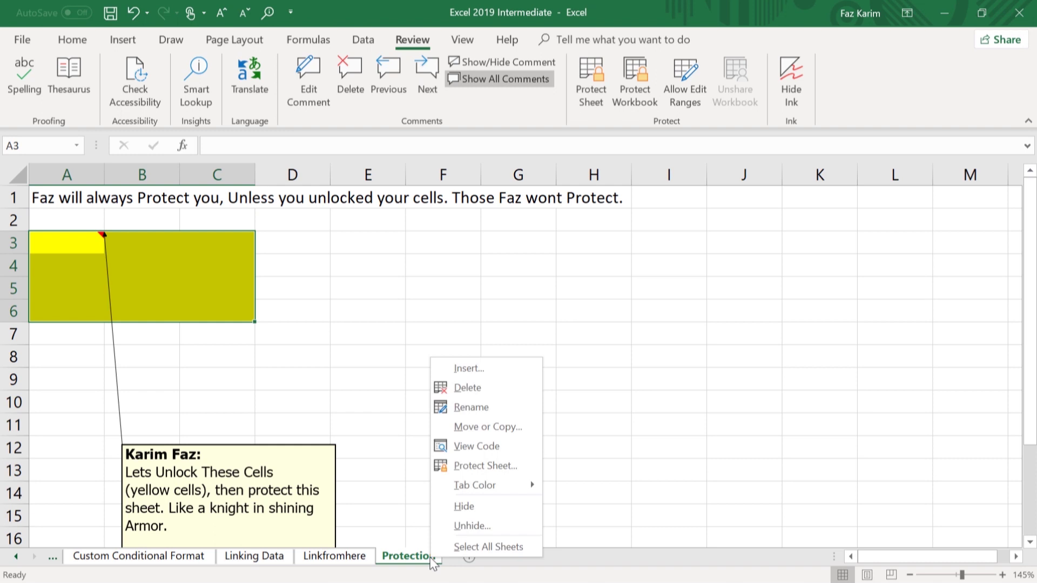
pyautogui.click(501, 464)
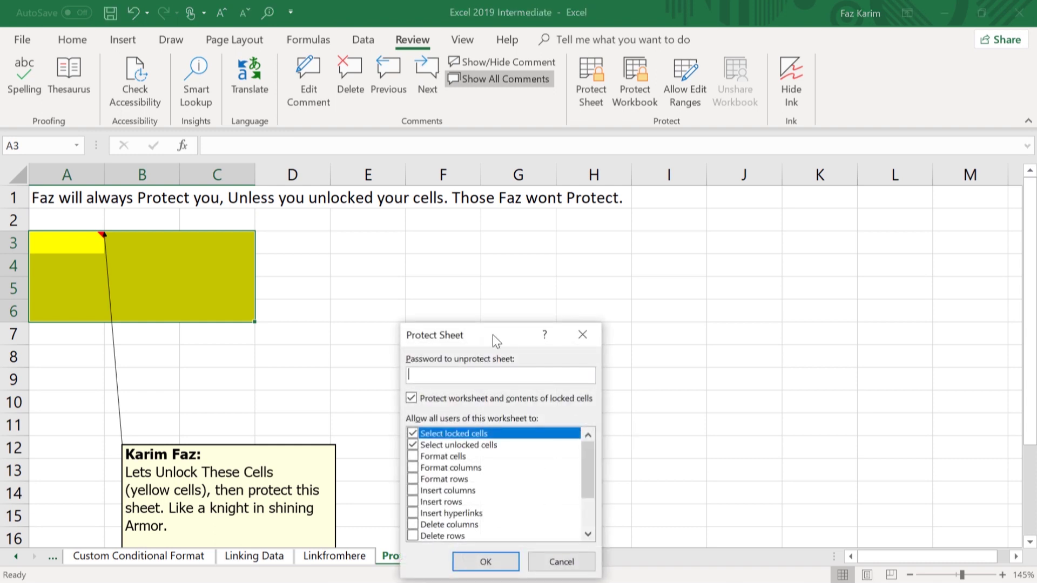
pyautogui.moveTo(491, 335); pyautogui.dragTo(704, 317)
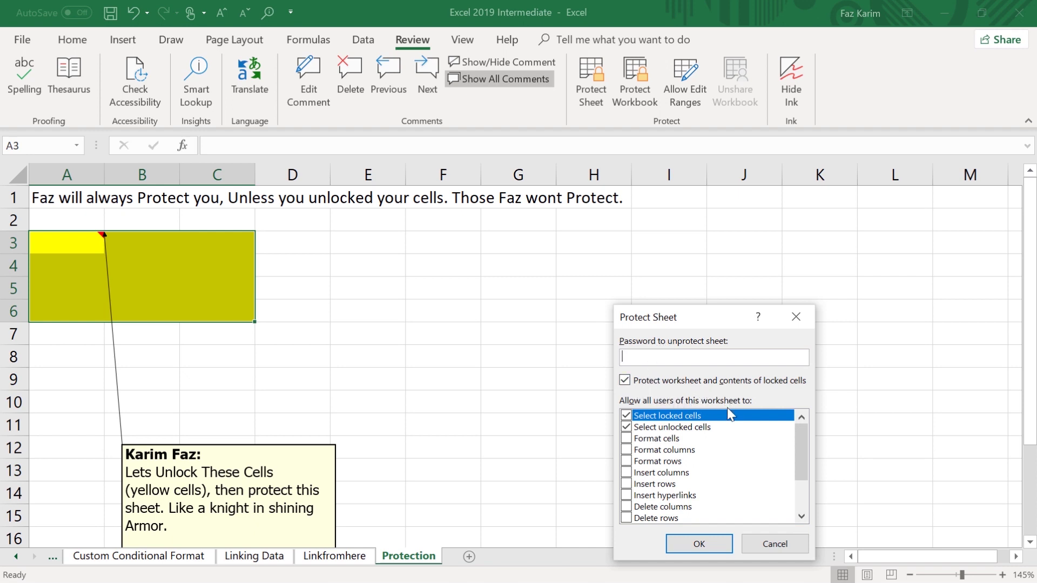
pyautogui.click(626, 416)
pyautogui.moveTo(724, 316); pyautogui.dragTo(771, 231)
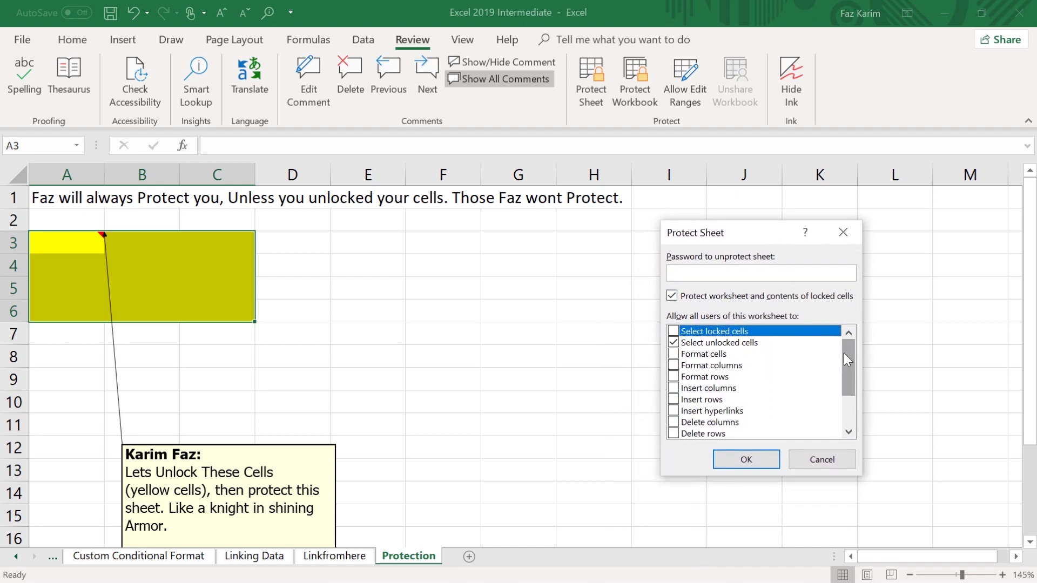
pyautogui.moveTo(844, 355); pyautogui.dragTo(846, 377)
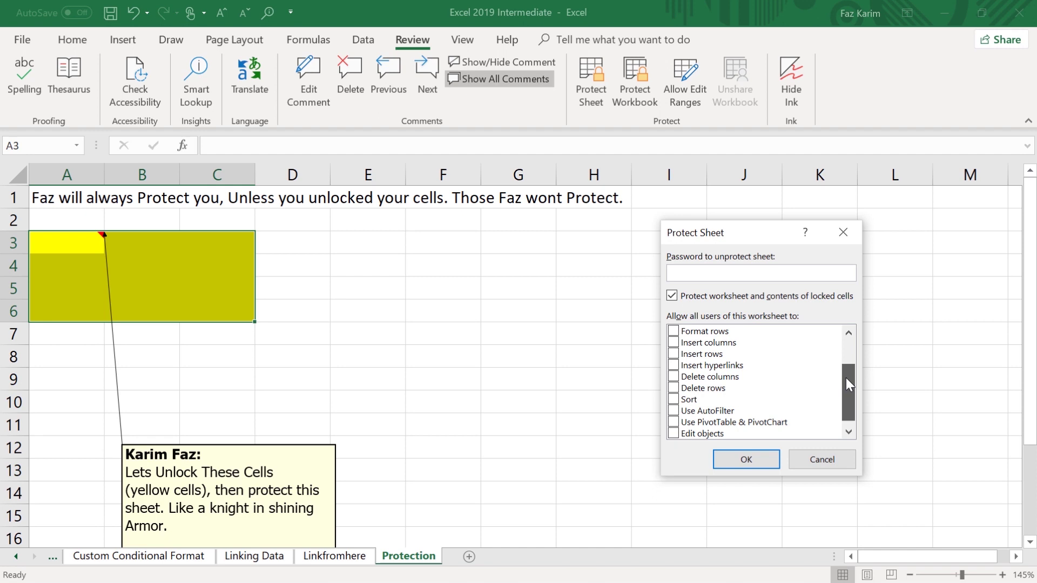
pyautogui.moveTo(845, 377); pyautogui.dragTo(850, 344)
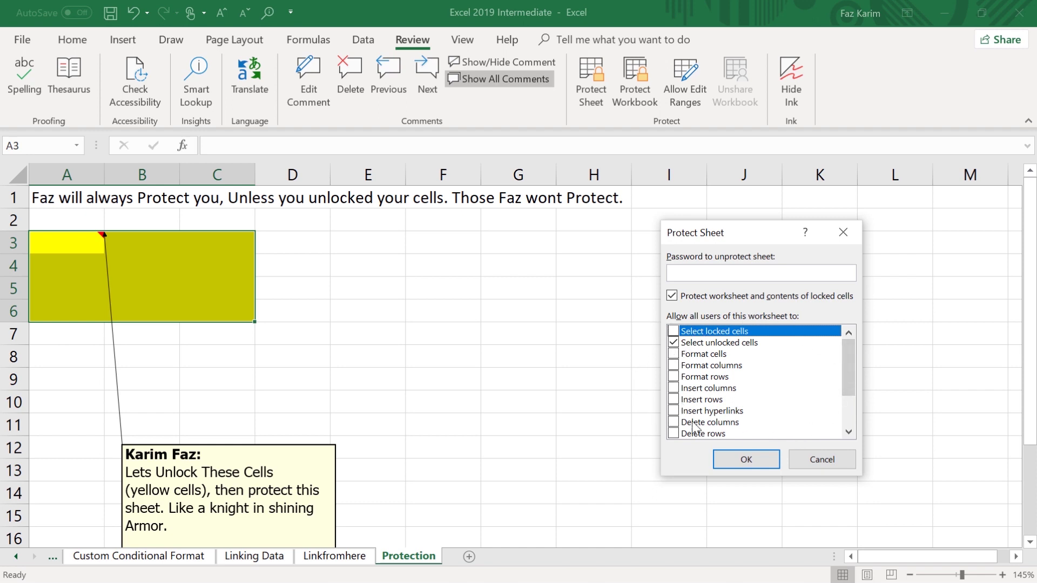
pyautogui.click(746, 460)
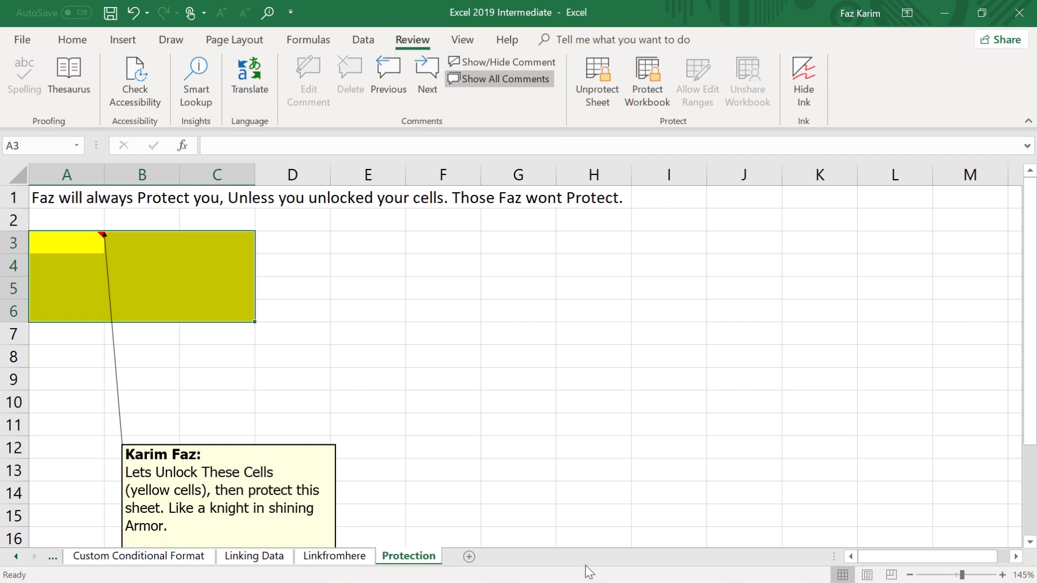
pyautogui.rightClick(419, 556)
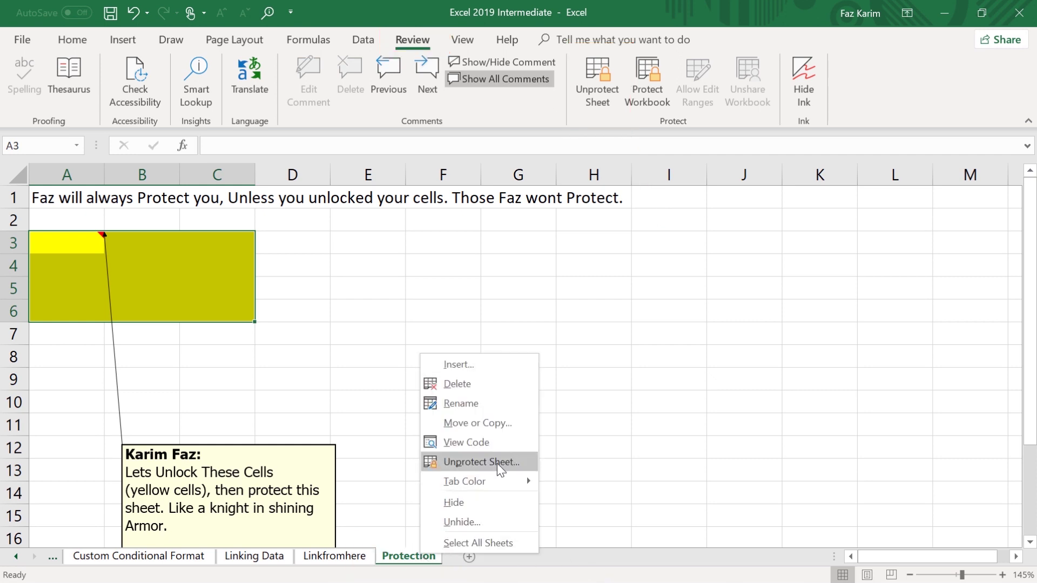
pyautogui.click(639, 459)
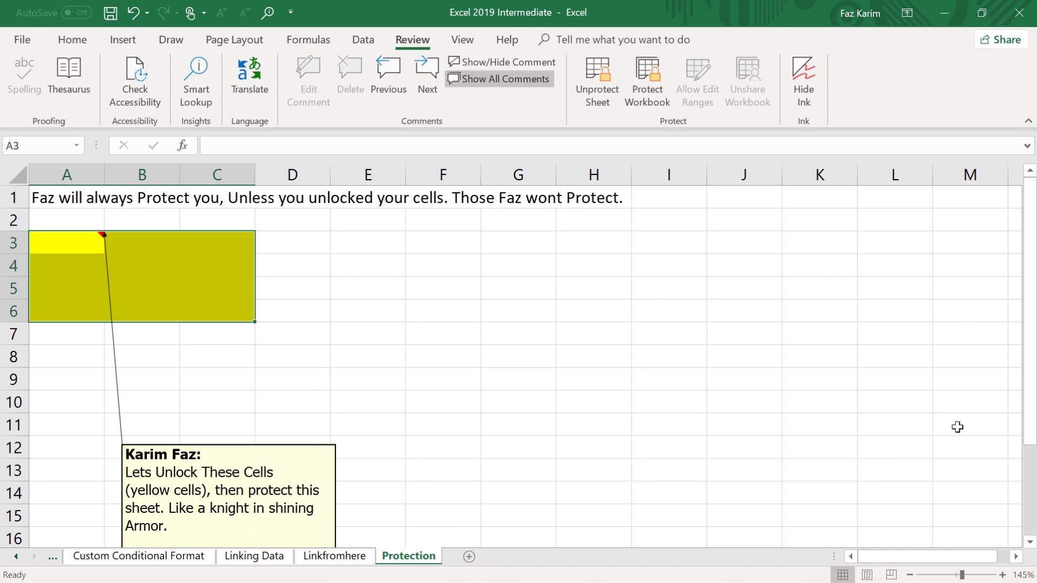
pyautogui.moveTo(1029, 413); pyautogui.dragTo(1011, 513)
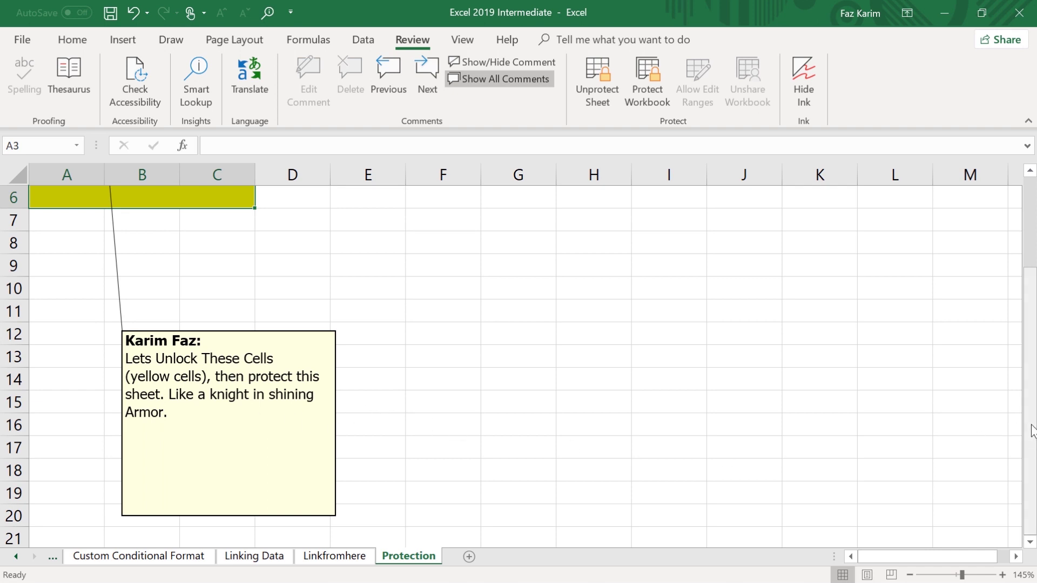
pyautogui.moveTo(1032, 426); pyautogui.dragTo(1034, 278)
# - Enter 1, 2 and 3 in the unlocked yellow cells A3 to C3
pyautogui.click(42, 250)
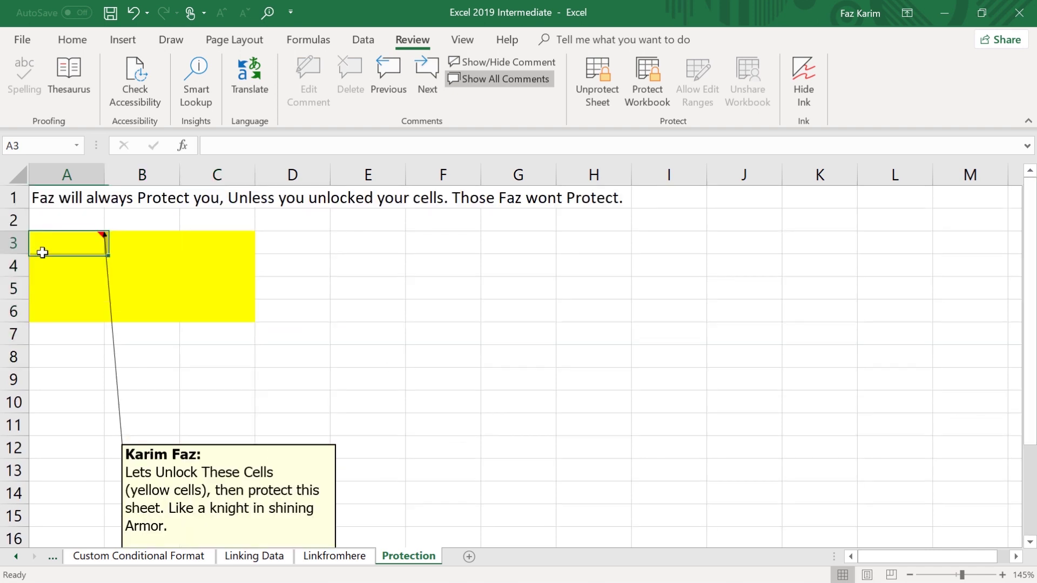
pyautogui.write('1')
pyautogui.press('Tab')
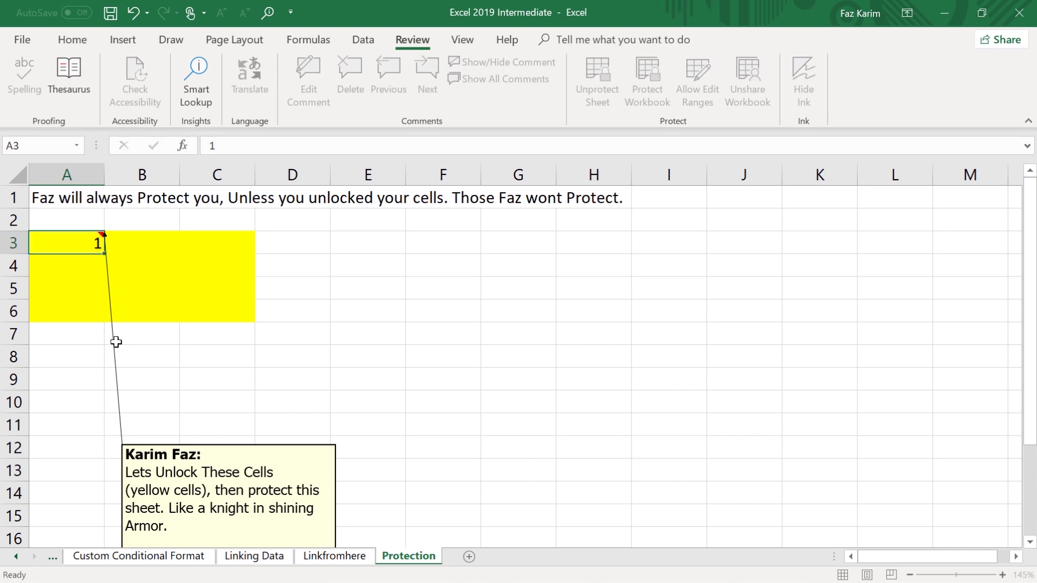
pyautogui.write('2')
pyautogui.press('Tab')
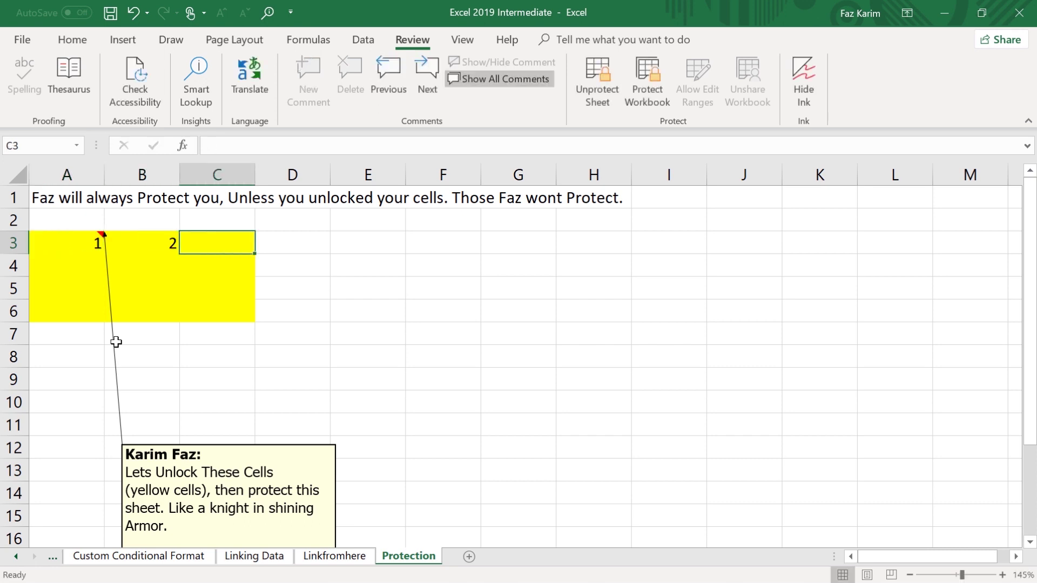
pyautogui.write('3')
pyautogui.press('Return')
# - Enter 4, 5 and 6 in the yellow cells A4 to C4
pyautogui.write('4')
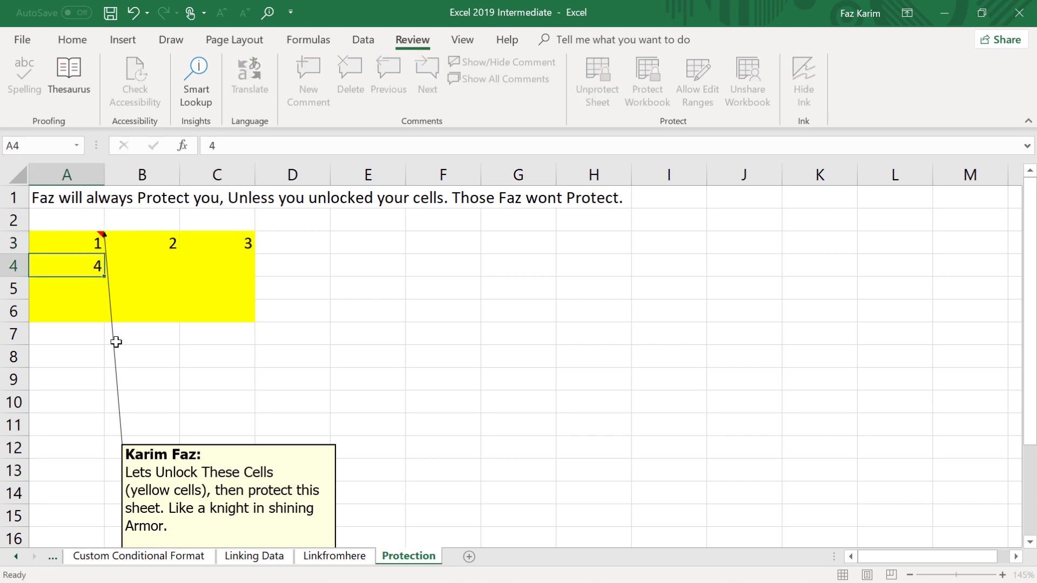
pyautogui.press('Tab')
pyautogui.write('5')
pyautogui.press('Tab')
pyautogui.write('6')
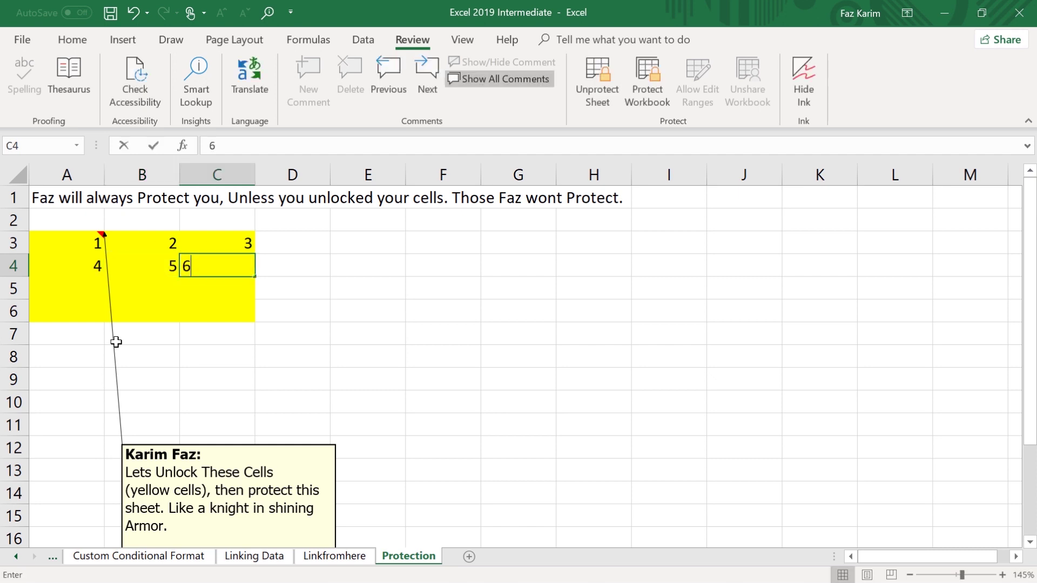
pyautogui.press('Return')
# - Enter 7, 8 and 9 in the yellow cells A5 to C5
pyautogui.write('7')
pyautogui.press('Tab')
pyautogui.write('8')
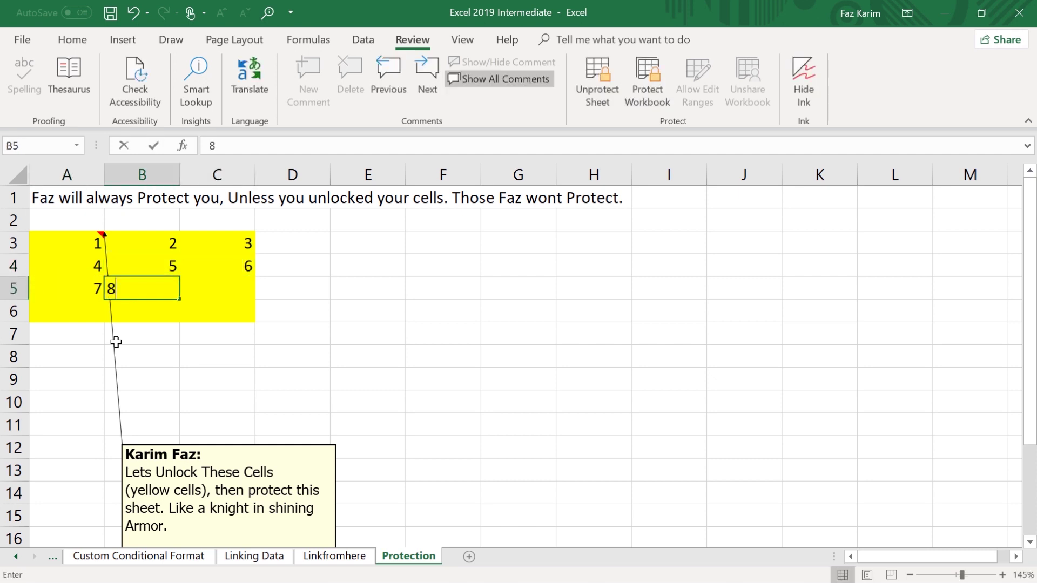
pyautogui.press('Tab')
pyautogui.write('9')
pyautogui.press('Return')
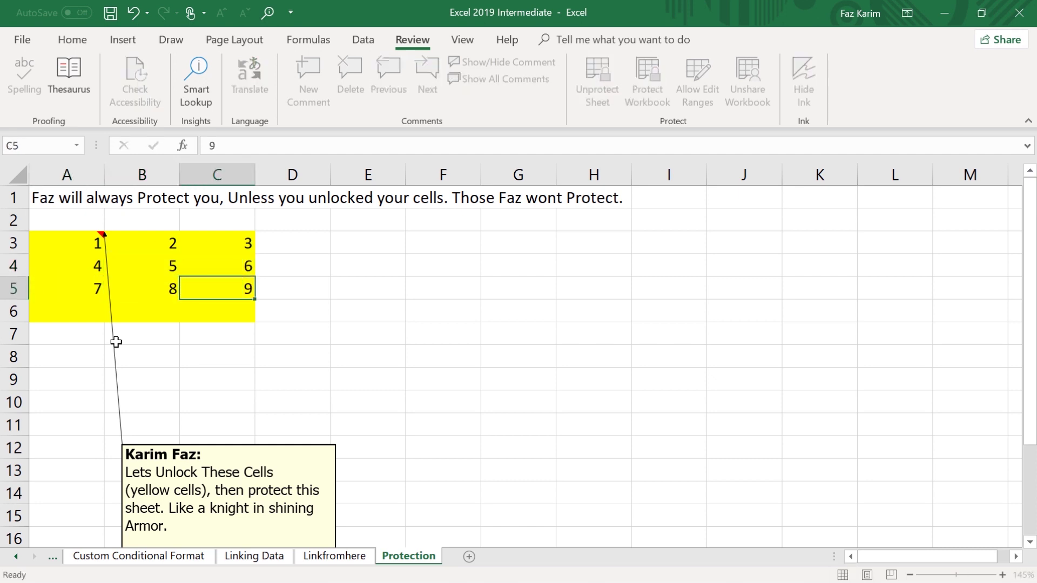
# - Fill the last yellow row, cells A6 to C6, with 8, 9 and 10
pyautogui.write('8')
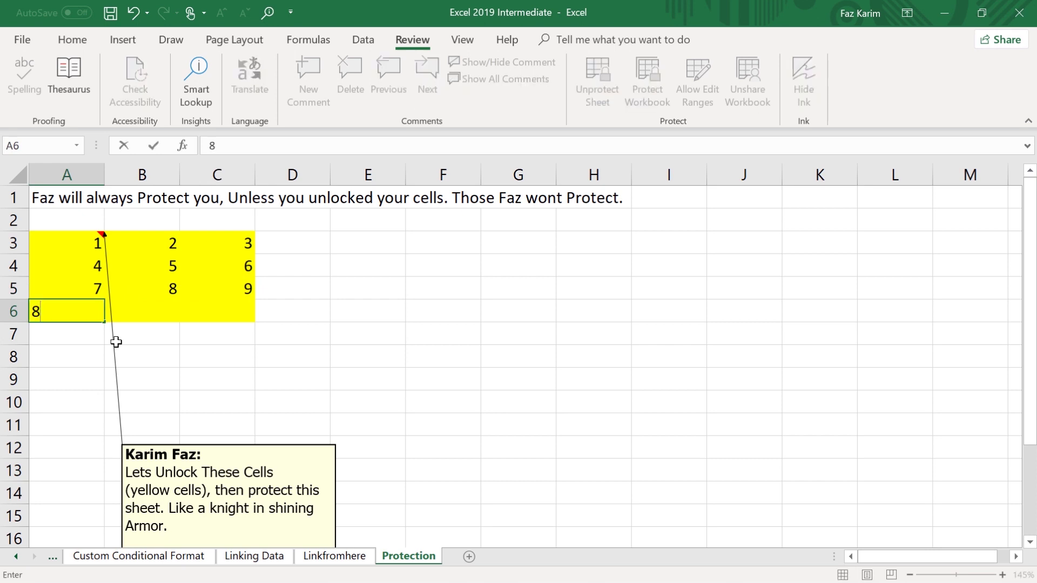
pyautogui.press('Tab')
pyautogui.write('9')
pyautogui.press('Tab')
pyautogui.write('10')
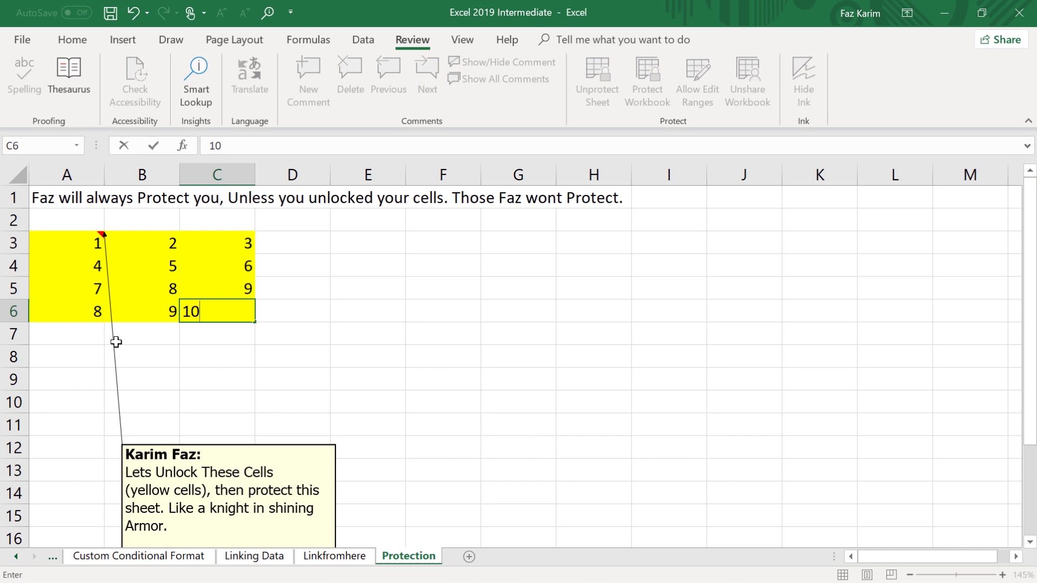
pyautogui.press('Return')
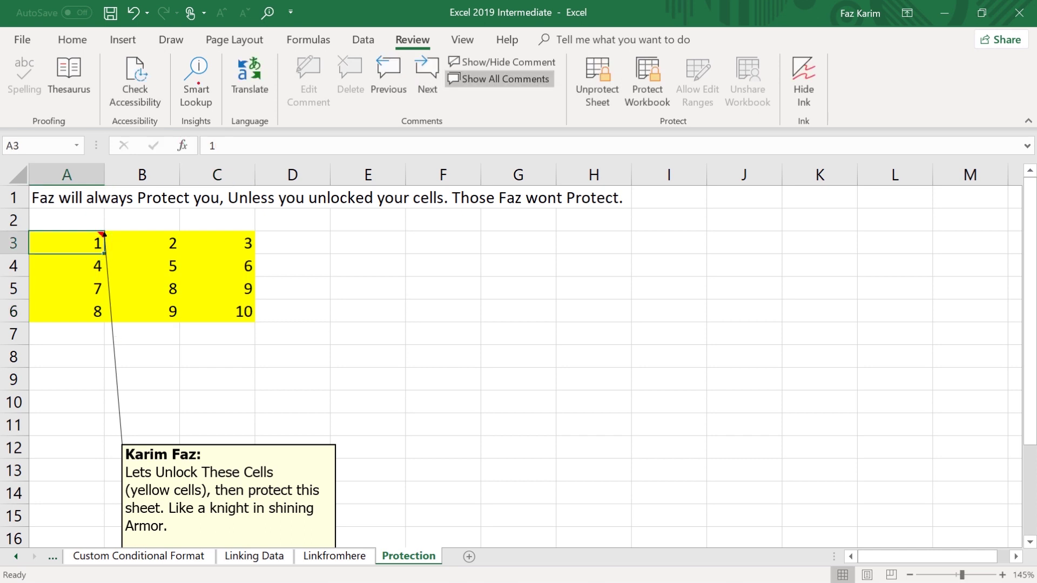
pyautogui.moveTo(4, 225); pyautogui.dragTo(268, 366)
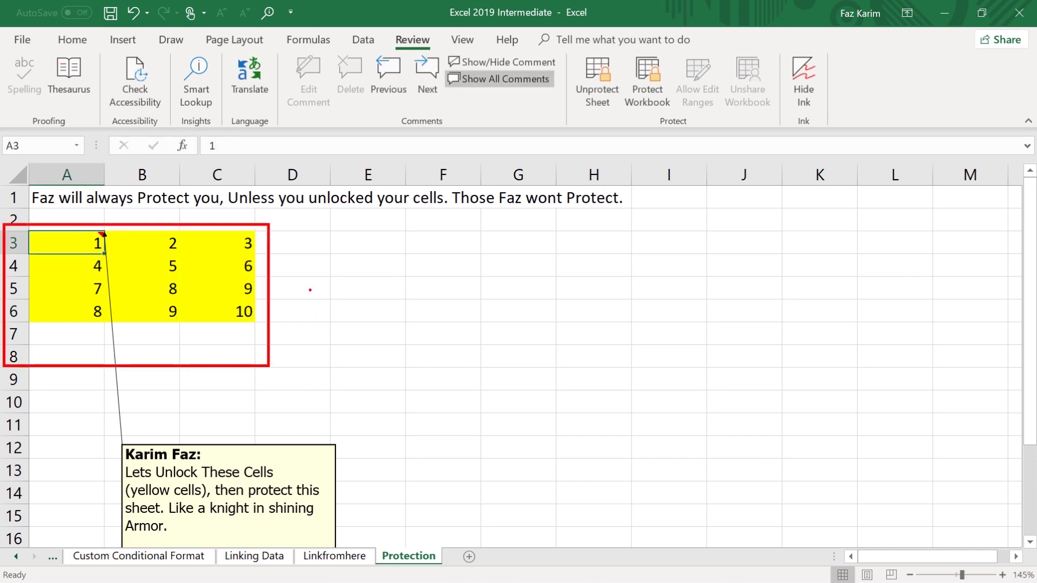
pyautogui.moveTo(309, 290); pyautogui.dragTo(507, 290)
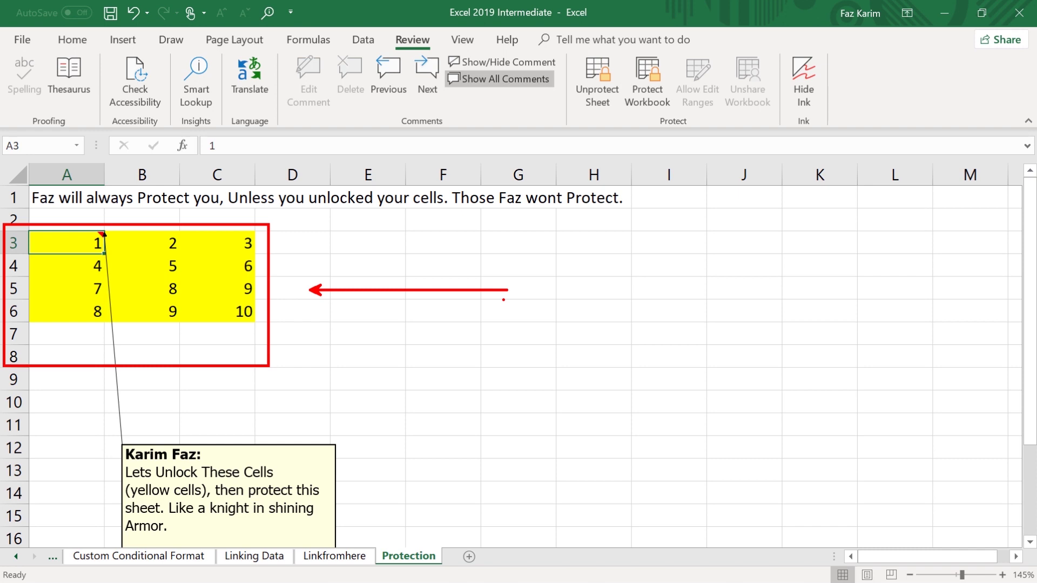